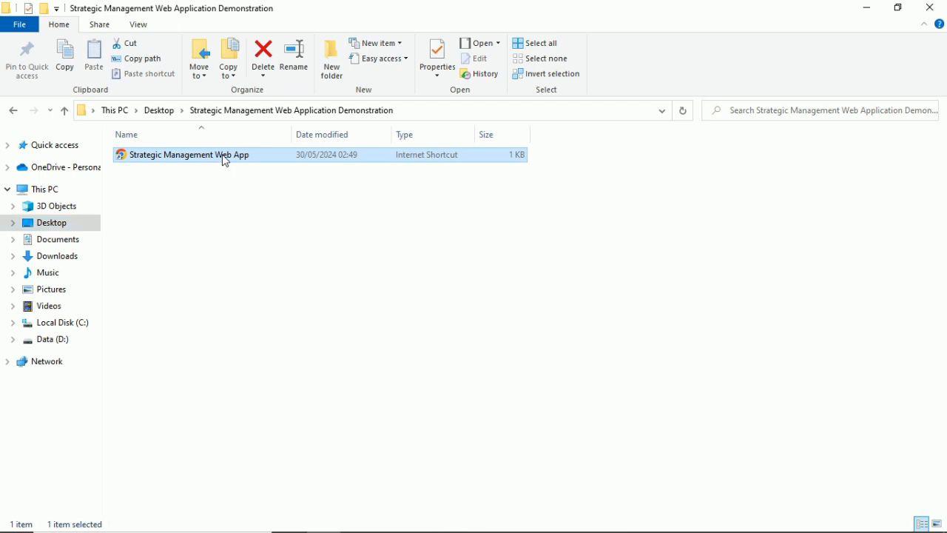
# Launch the Strategic Management Web App shortcut from the Desktop folder in Chrome.
pyautogui.doubleClick(225, 161)
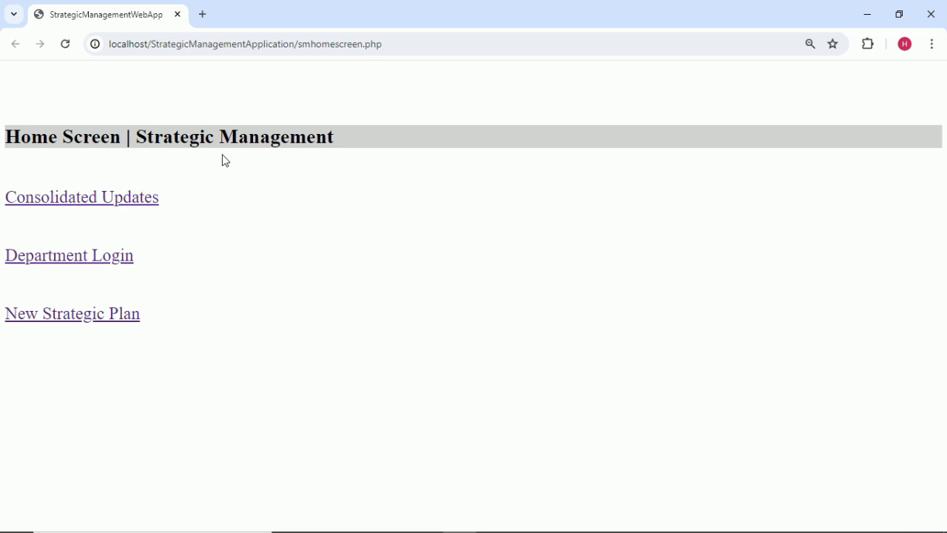
# Open Consolidated Updates with Country kept as the department.
pyautogui.click(144, 200)
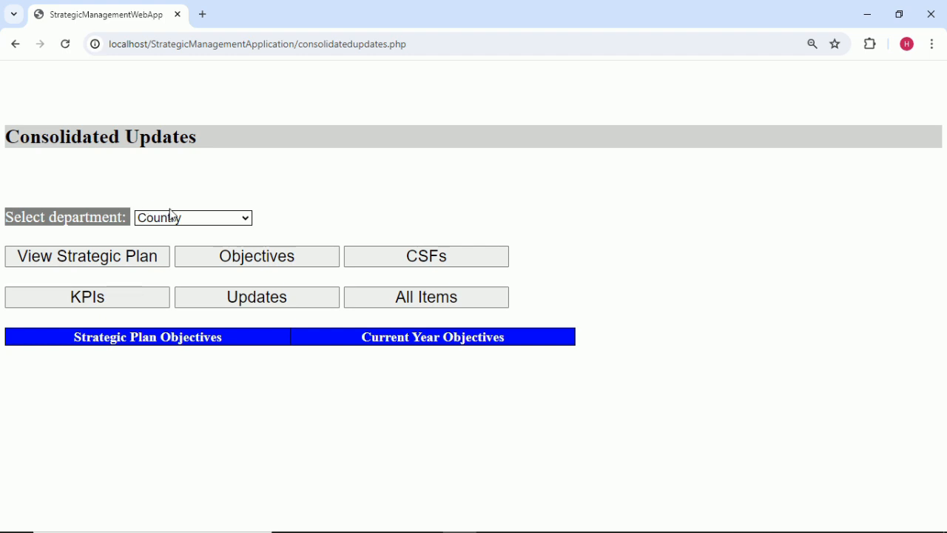
pyautogui.click(193, 219)
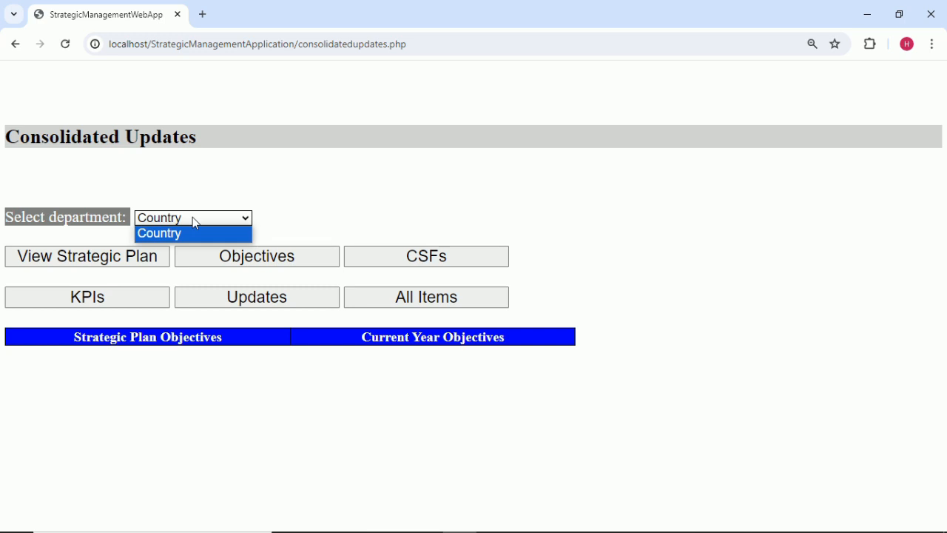
pyautogui.click(193, 218)
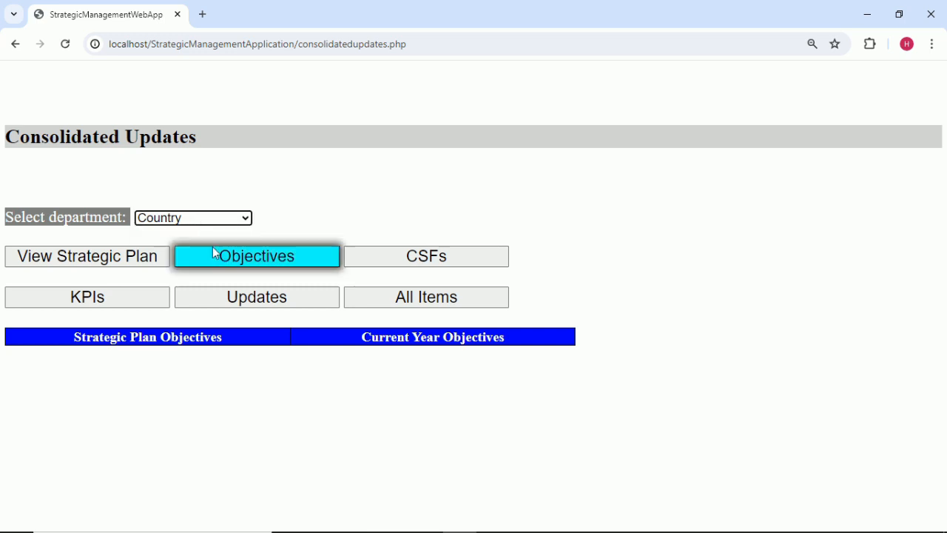
# View objectives with CSFs, CSFs with KPIs, April KPI updates, then all items together.
pyautogui.click(364, 256)
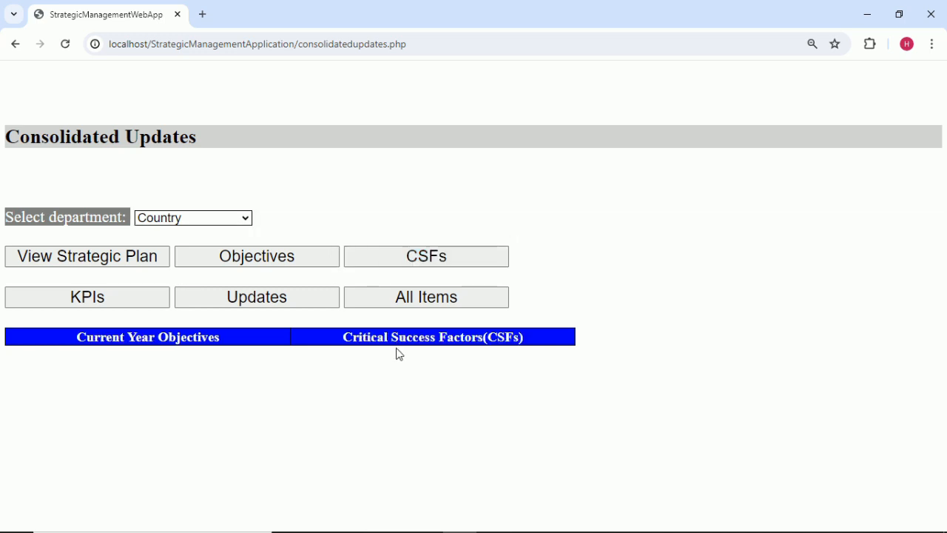
pyautogui.click(121, 297)
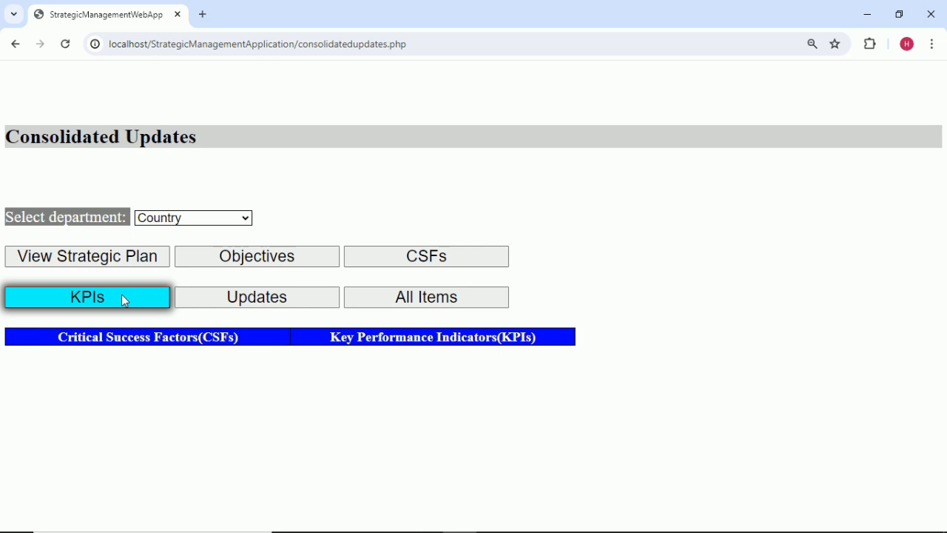
pyautogui.click(265, 299)
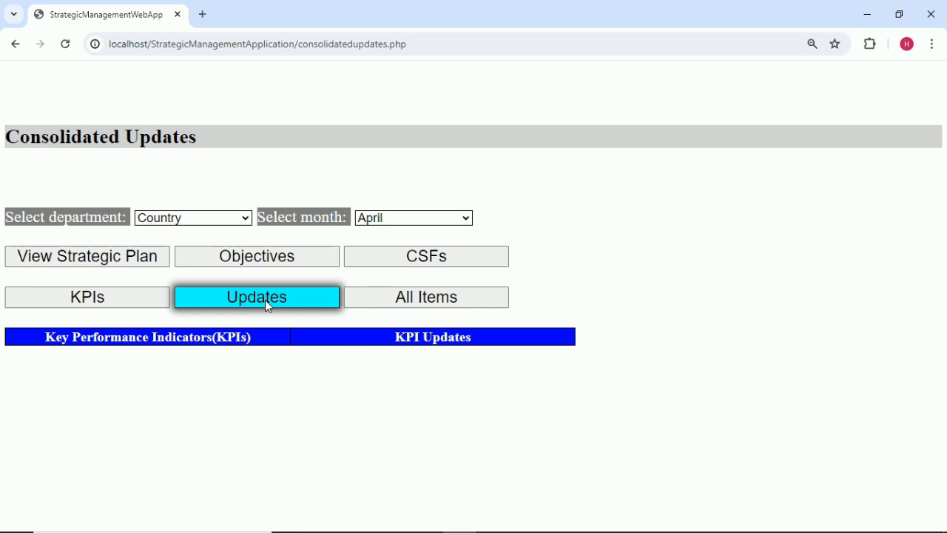
pyautogui.click(421, 225)
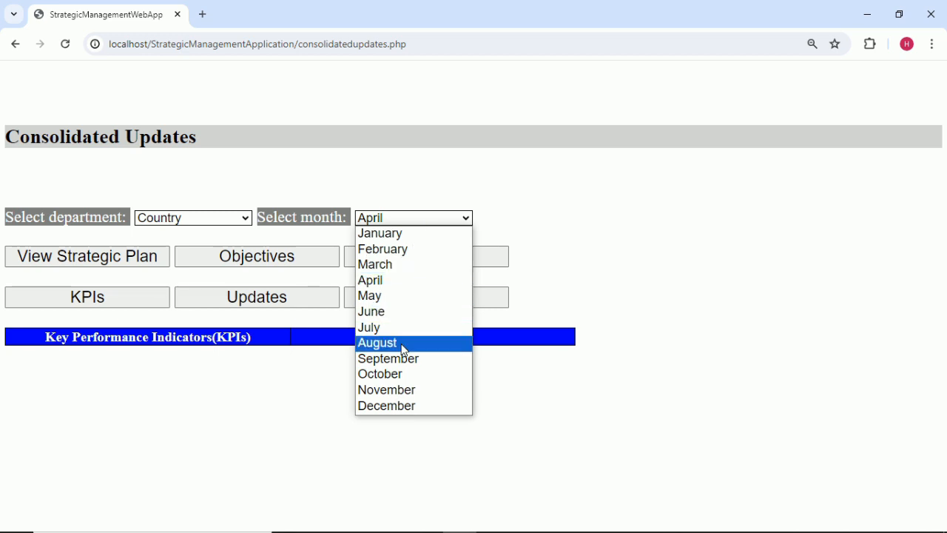
pyautogui.click(548, 274)
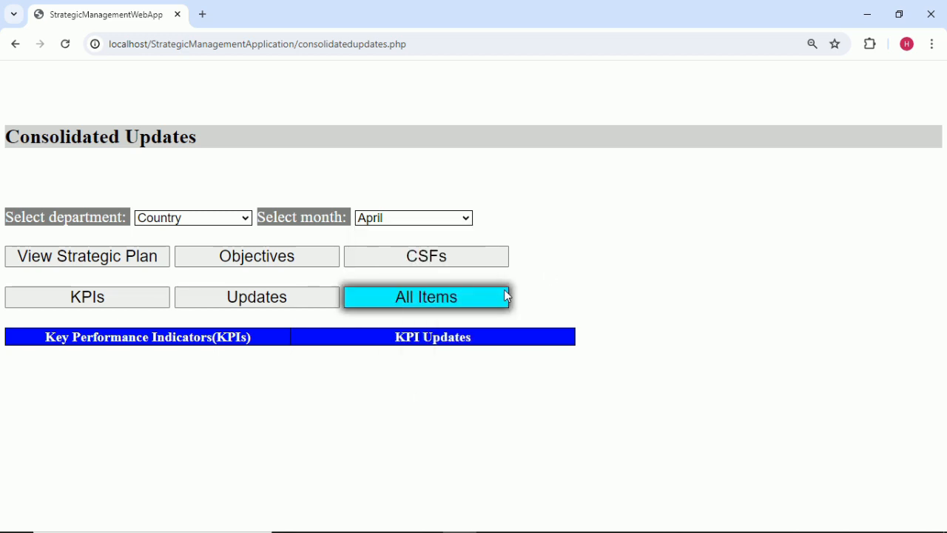
pyautogui.click(474, 299)
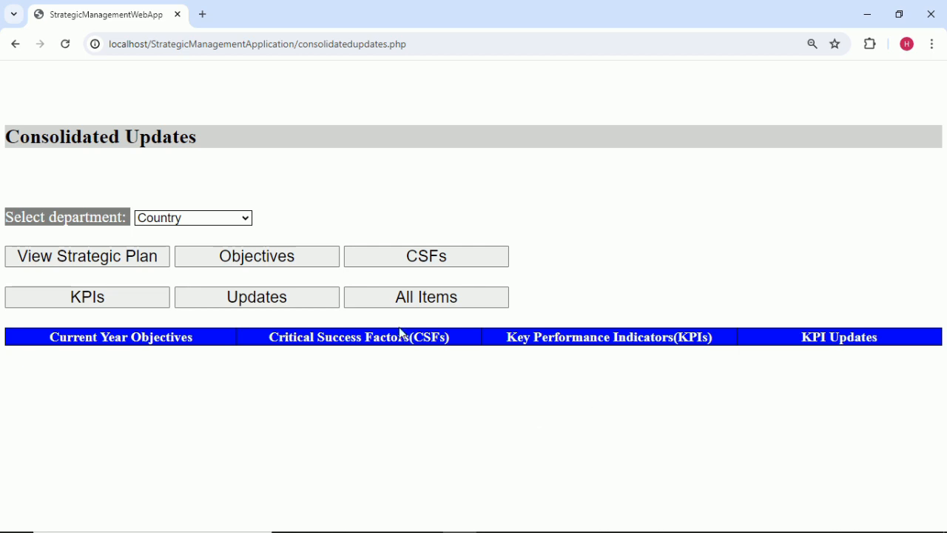
# Show and hide the strategic area and plan objective columns, then return to the Home Screen.
pyautogui.click(132, 257)
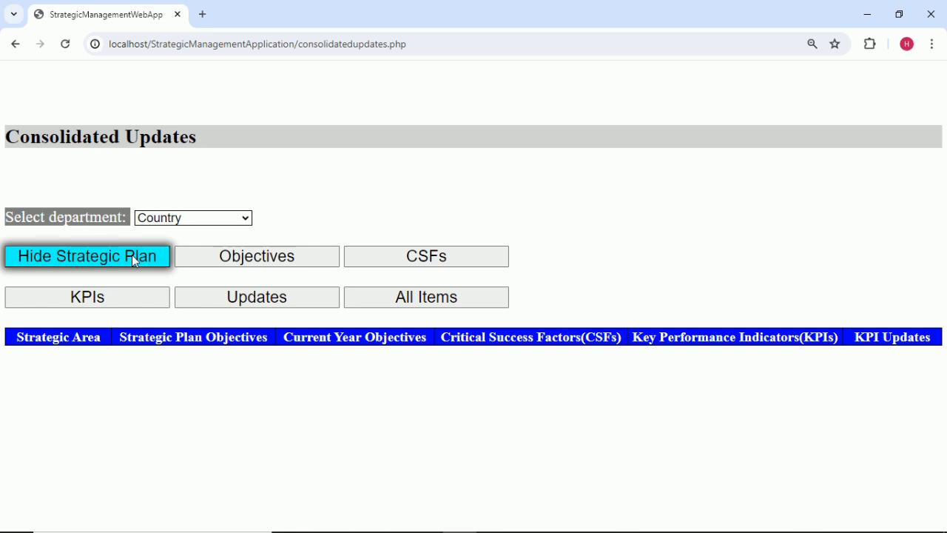
pyautogui.click(132, 255)
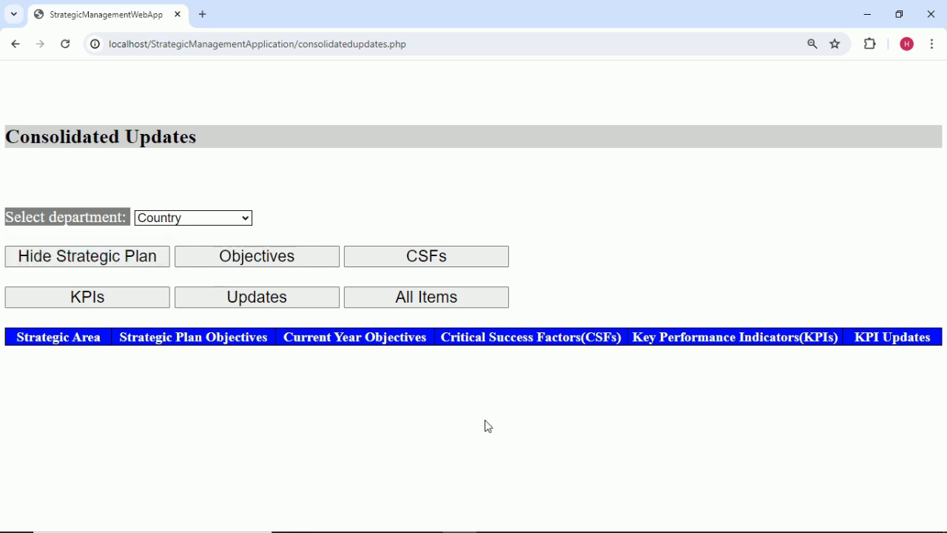
pyautogui.click(16, 44)
# Open the Department Login page and look through its department list.
pyautogui.click(109, 257)
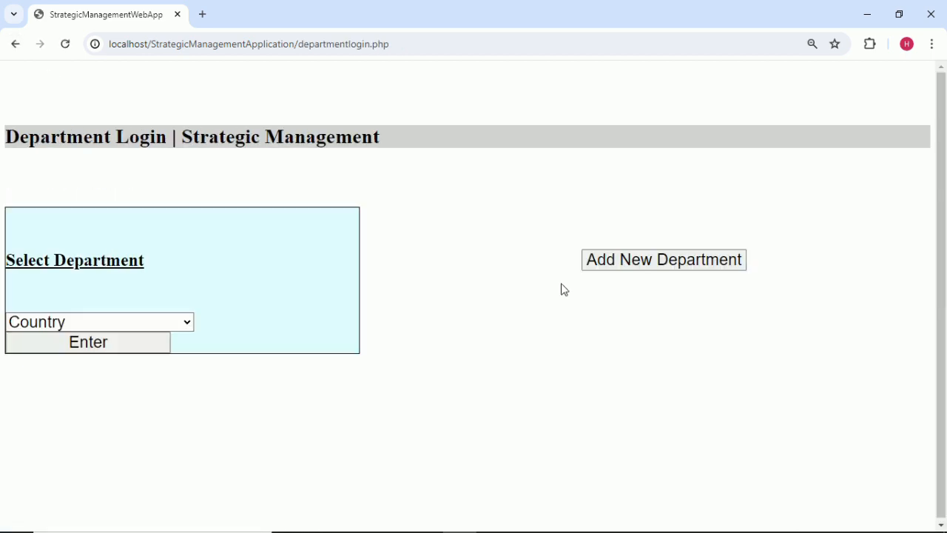
pyautogui.click(188, 326)
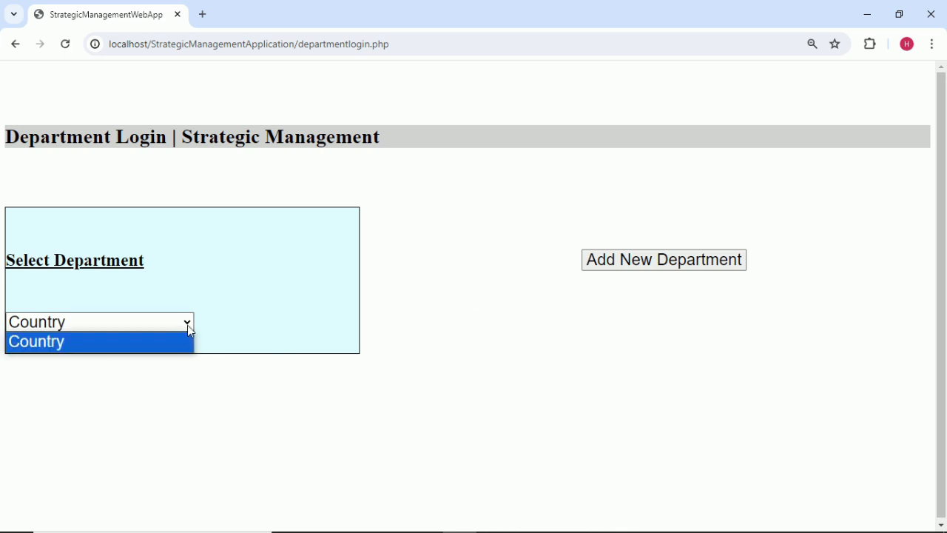
pyautogui.click(289, 401)
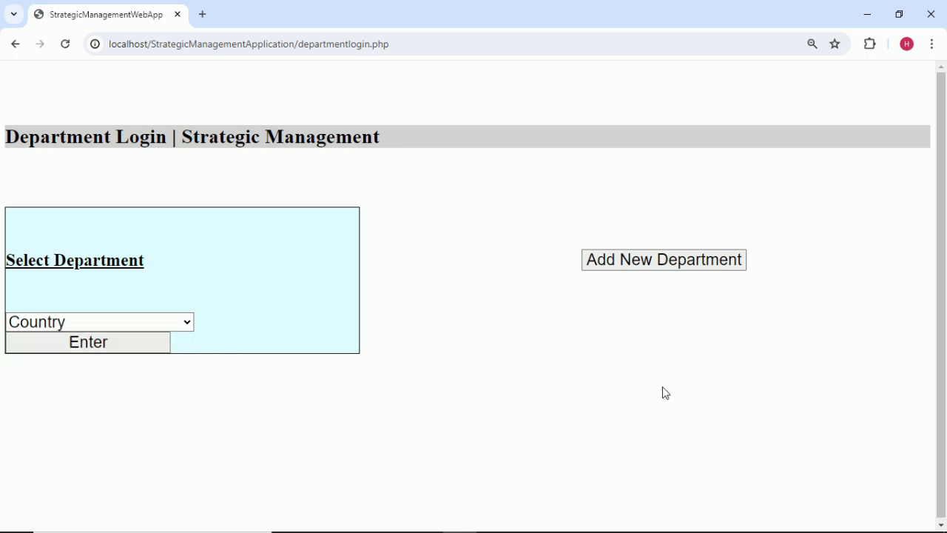
# Open the Add New Department form and close it without adding a department.
pyautogui.click(644, 268)
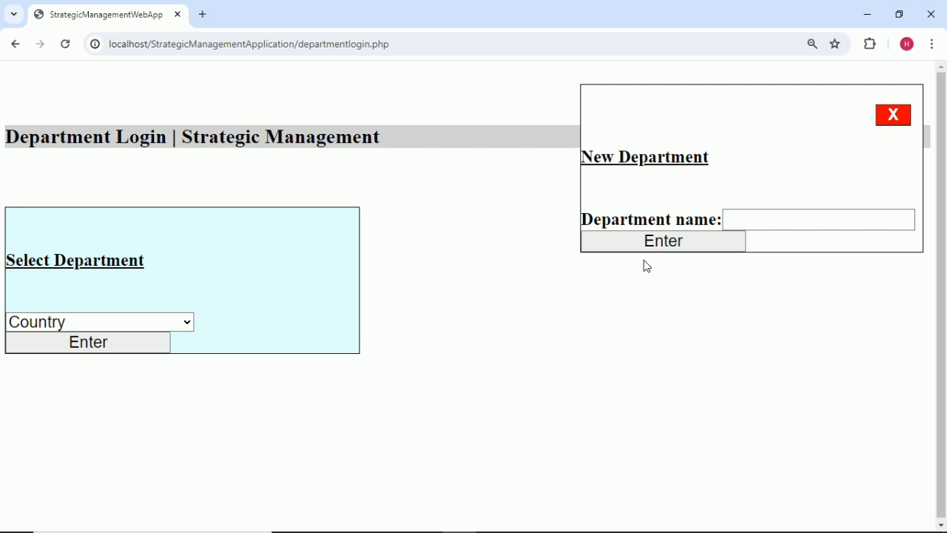
pyautogui.click(732, 220)
pyautogui.click(738, 220)
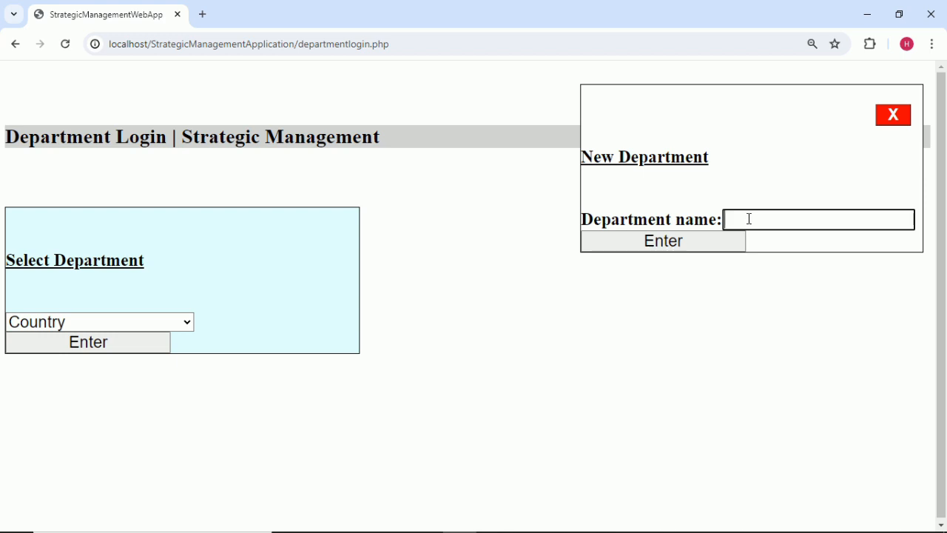
pyautogui.click(180, 324)
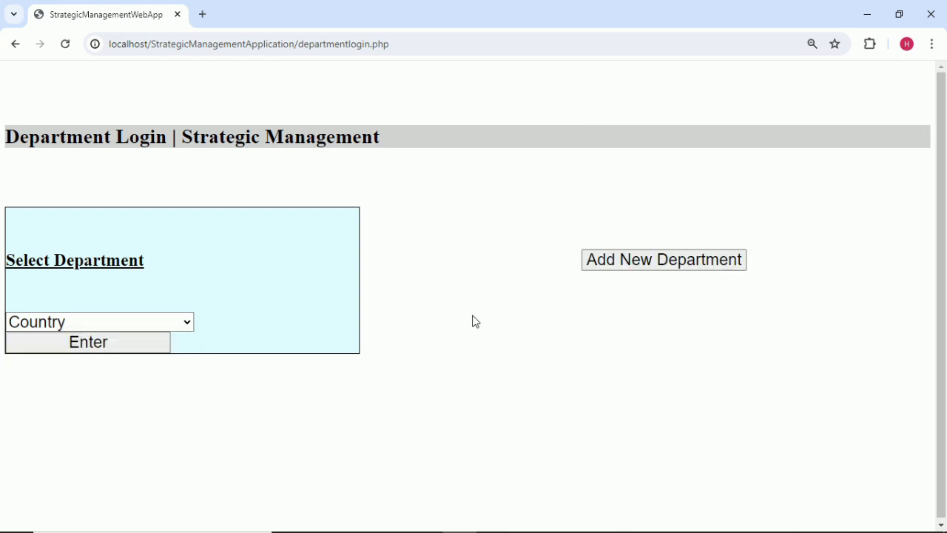
pyautogui.click(14, 44)
pyautogui.click(123, 323)
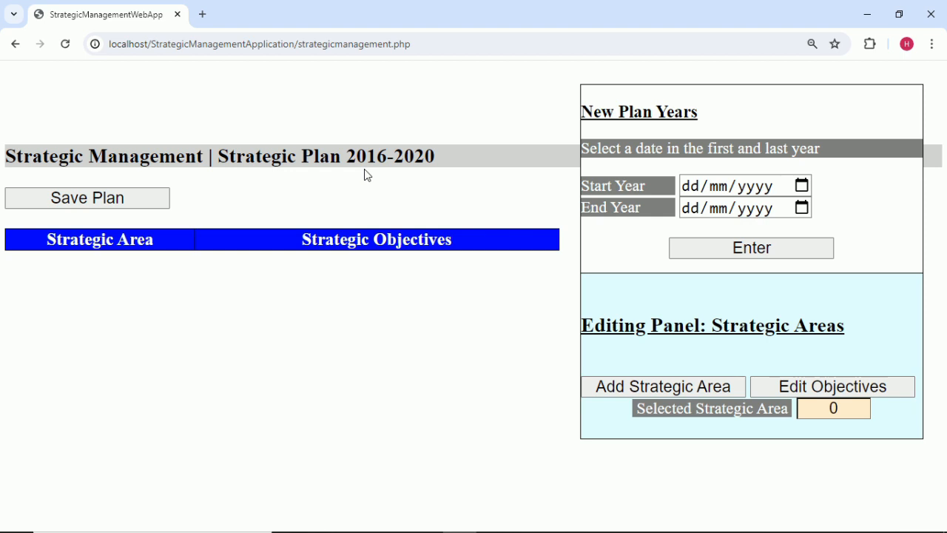
# Open and close the Start Year and End Year date pickers of the 2016-2020 plan.
pyautogui.click(803, 185)
pyautogui.click(821, 188)
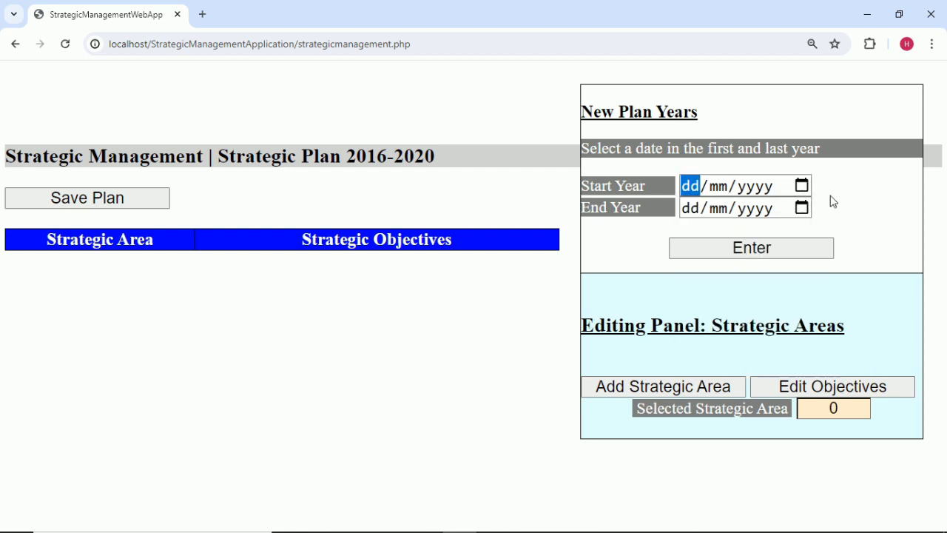
pyautogui.click(804, 208)
pyautogui.click(842, 213)
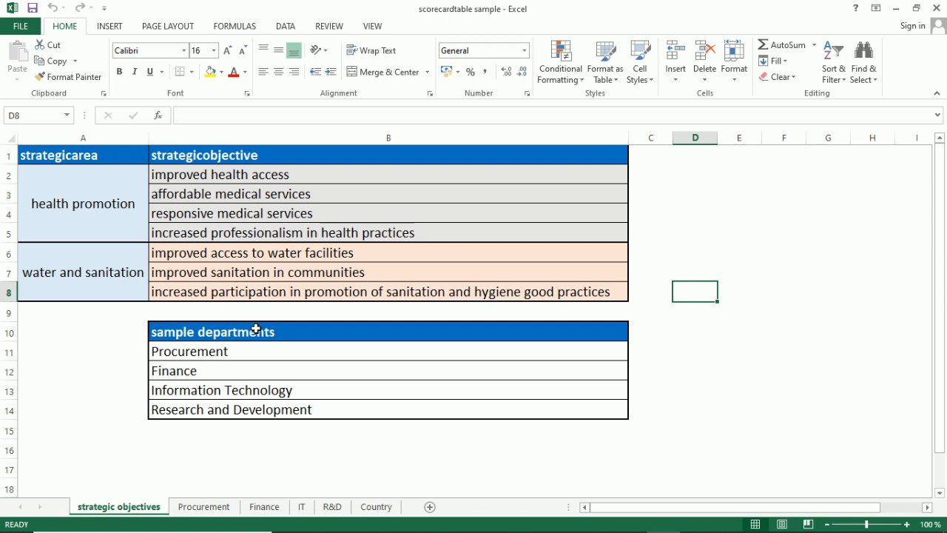
# Inspect cell B18 on the Procurement sheet, then return to the web app.
pyautogui.click(213, 510)
pyautogui.click(254, 462)
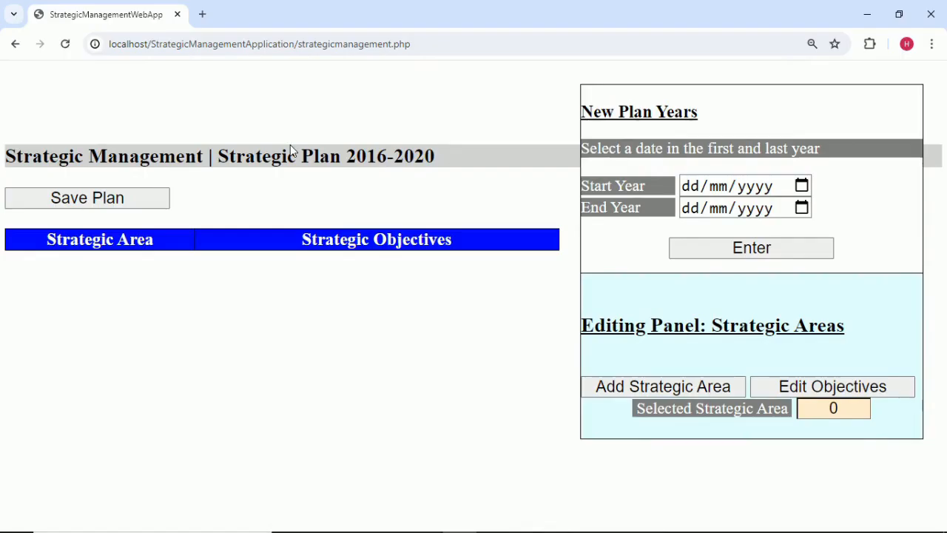
pyautogui.click(11, 45)
# Add Procurement as a new department, copied from Excel cell B11.
pyautogui.click(121, 256)
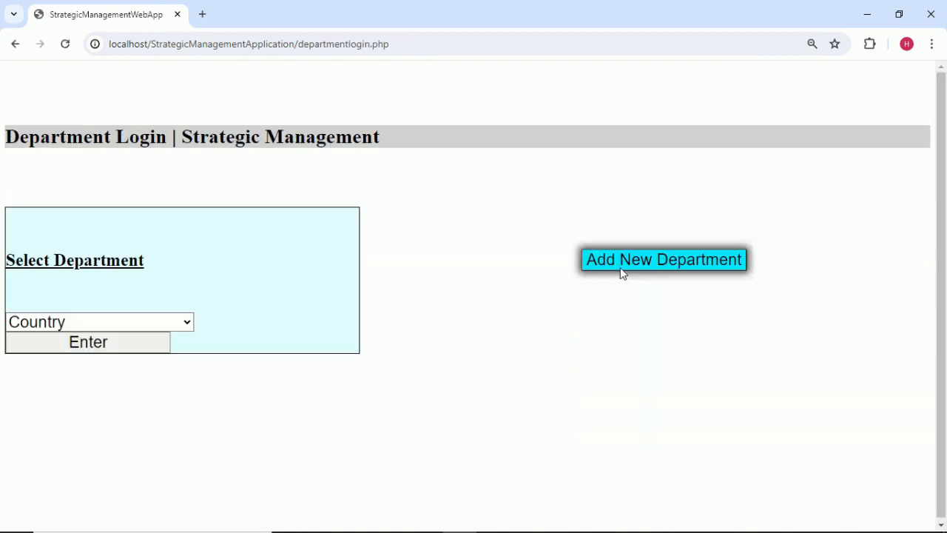
pyautogui.click(627, 262)
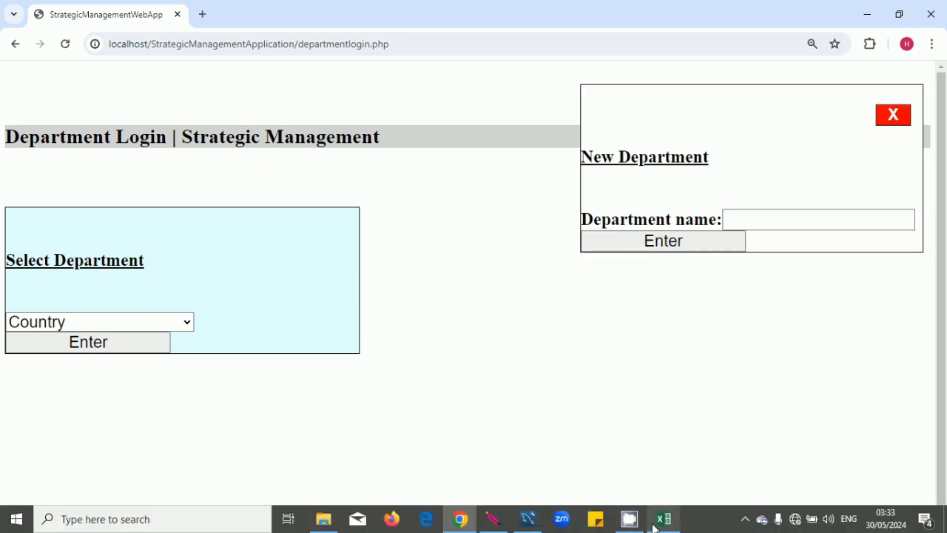
pyautogui.click(654, 527)
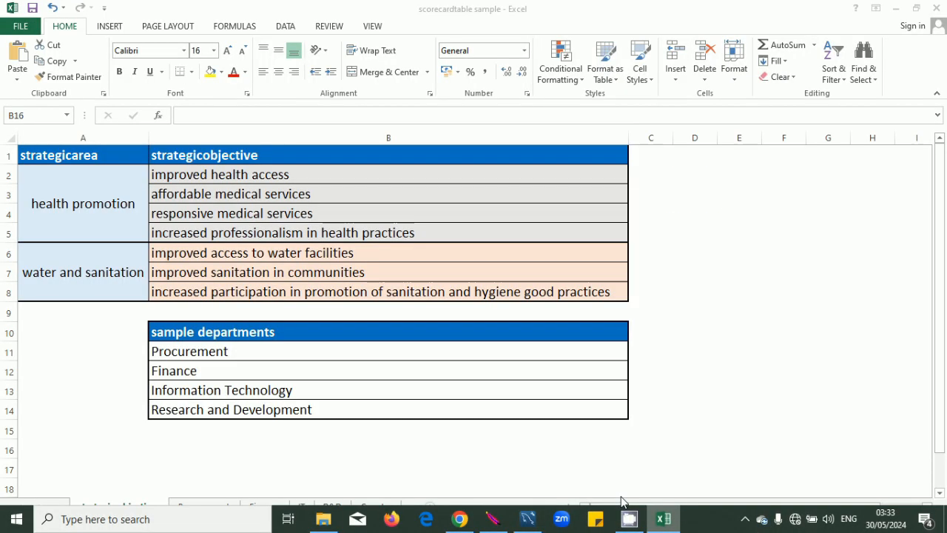
pyautogui.click(247, 354)
pyautogui.moveTo(247, 354); pyautogui.dragTo(105, 343)
pyautogui.hotkey('ctrl', 'c')
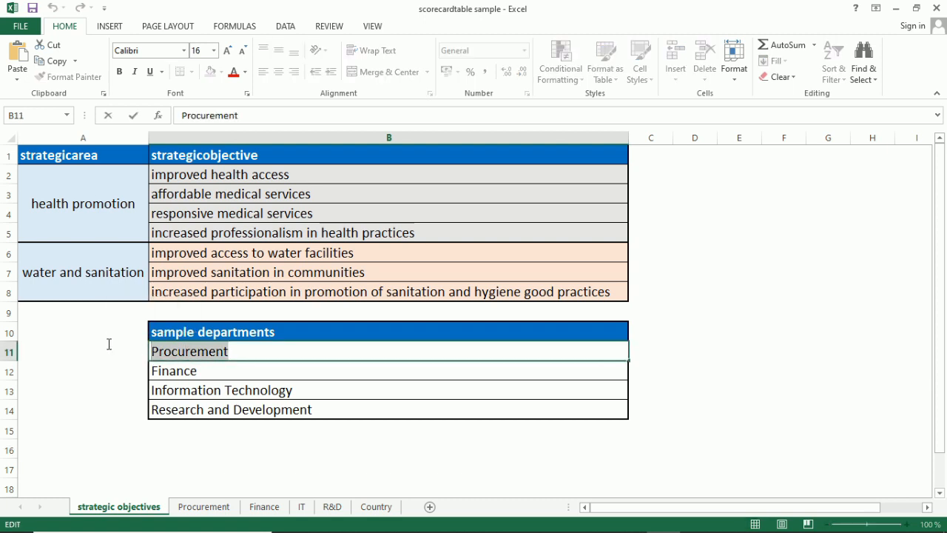
pyautogui.click(353, 449)
pyautogui.moveTo(414, 527)
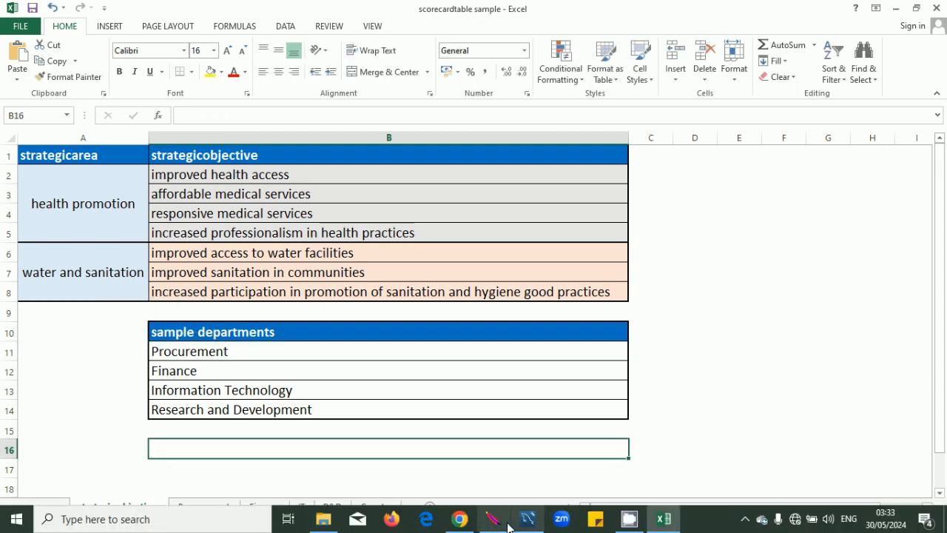
pyautogui.click(459, 519)
pyautogui.click(737, 222)
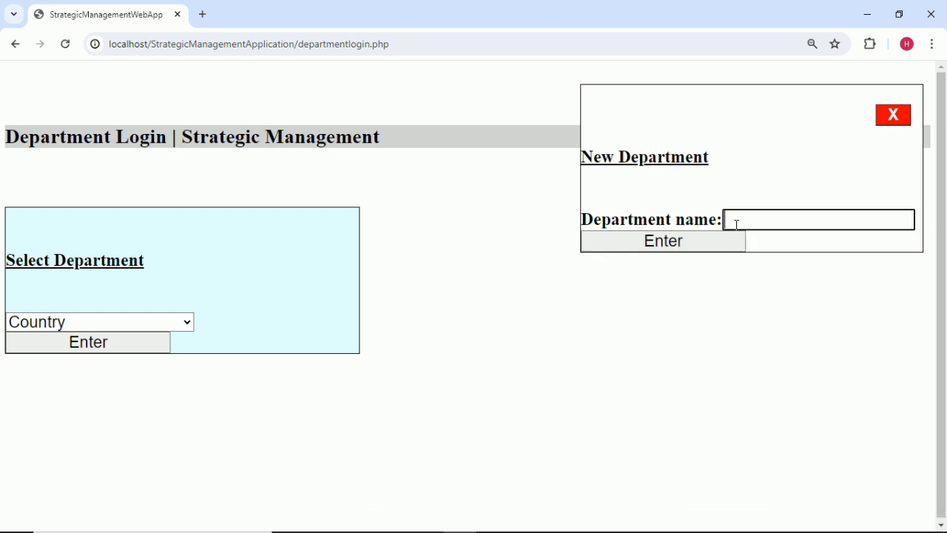
pyautogui.hotkey('ctrl', 'v')
pyautogui.click(719, 245)
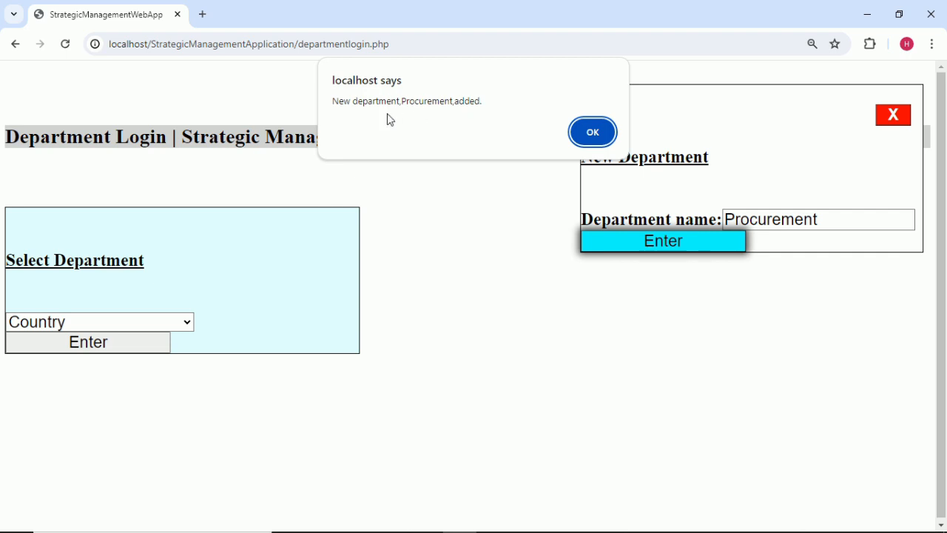
pyautogui.click(593, 134)
pyautogui.click(186, 324)
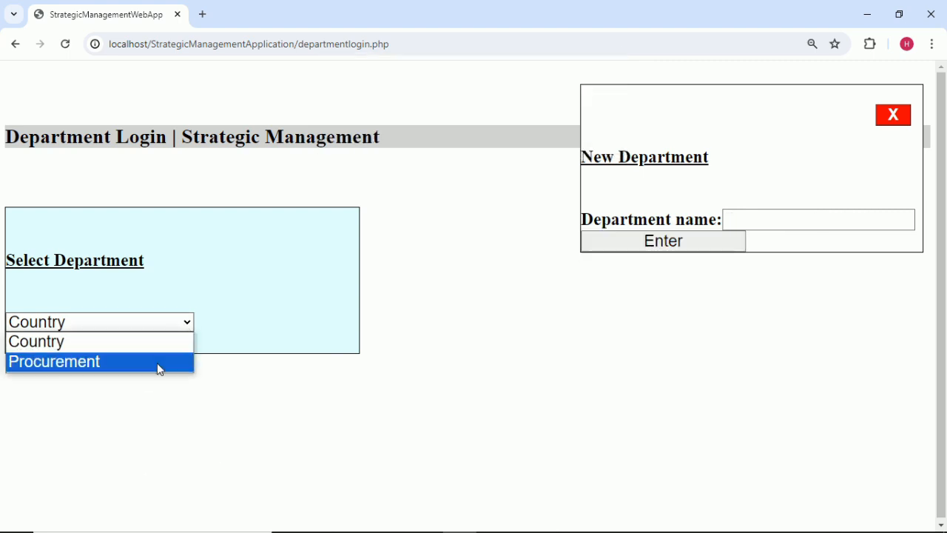
pyautogui.click(430, 347)
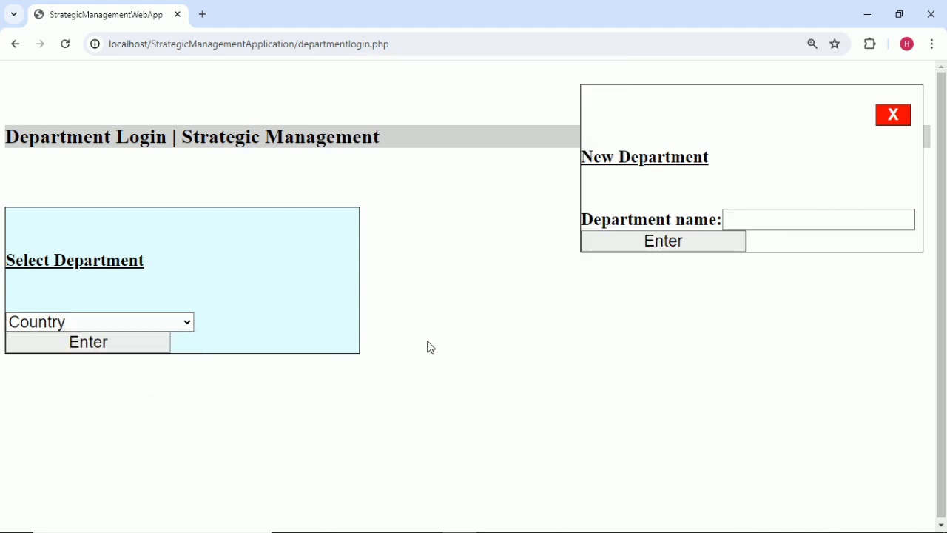
# Add Finance as a new department, copied from Excel cell B12.
pyautogui.moveTo(588, 526)
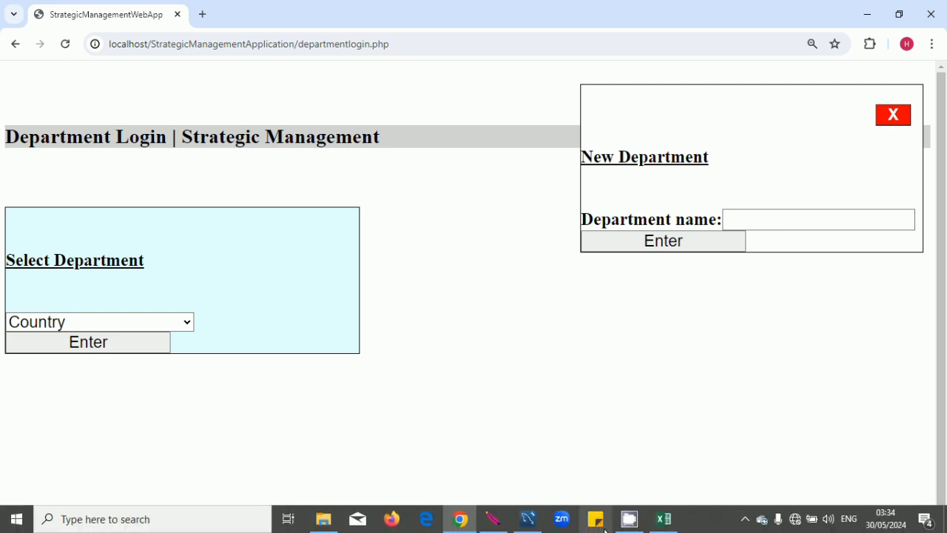
pyautogui.click(664, 521)
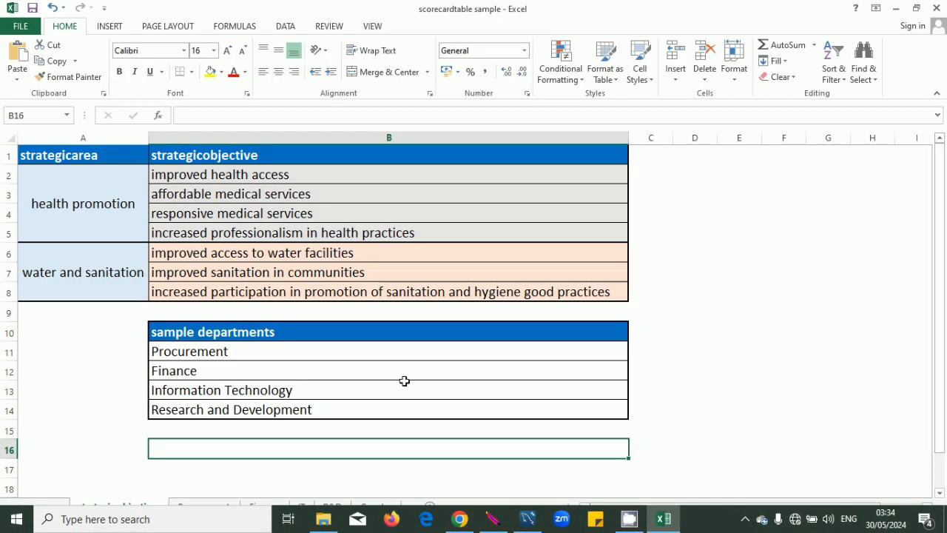
pyautogui.doubleClick(226, 374)
pyautogui.moveTo(222, 373); pyautogui.dragTo(110, 364)
pyautogui.hotkey('ctrl', 'c')
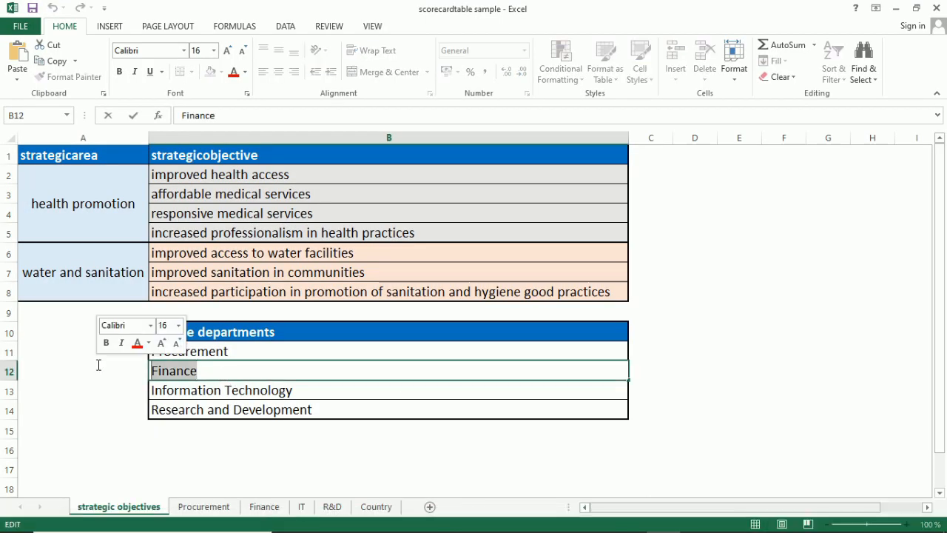
pyautogui.click(535, 450)
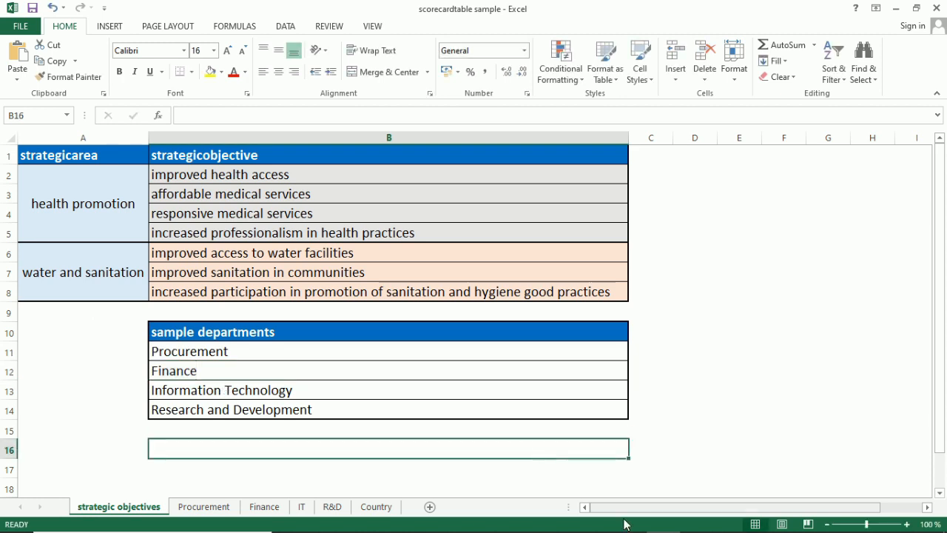
pyautogui.moveTo(568, 526)
pyautogui.click(460, 518)
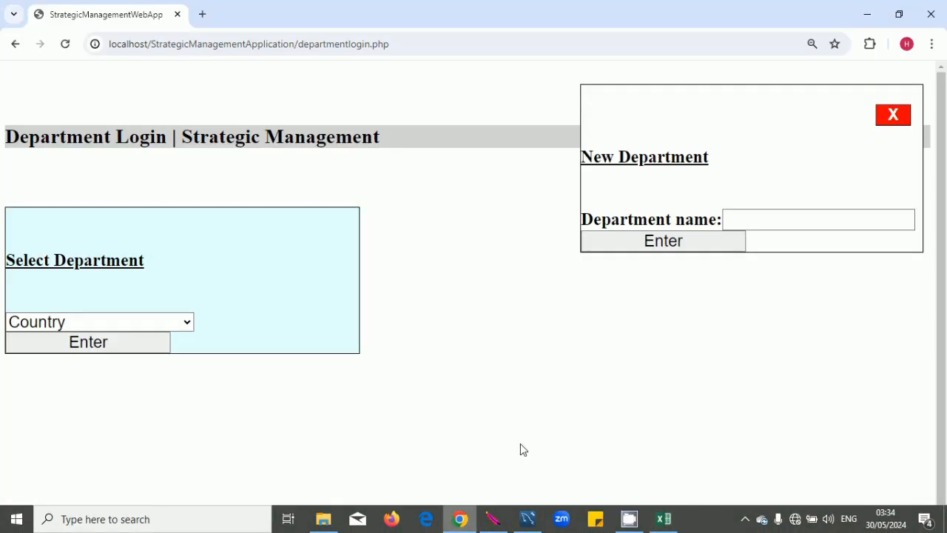
pyautogui.click(768, 221)
pyautogui.hotkey('ctrl', 'v')
pyautogui.click(724, 245)
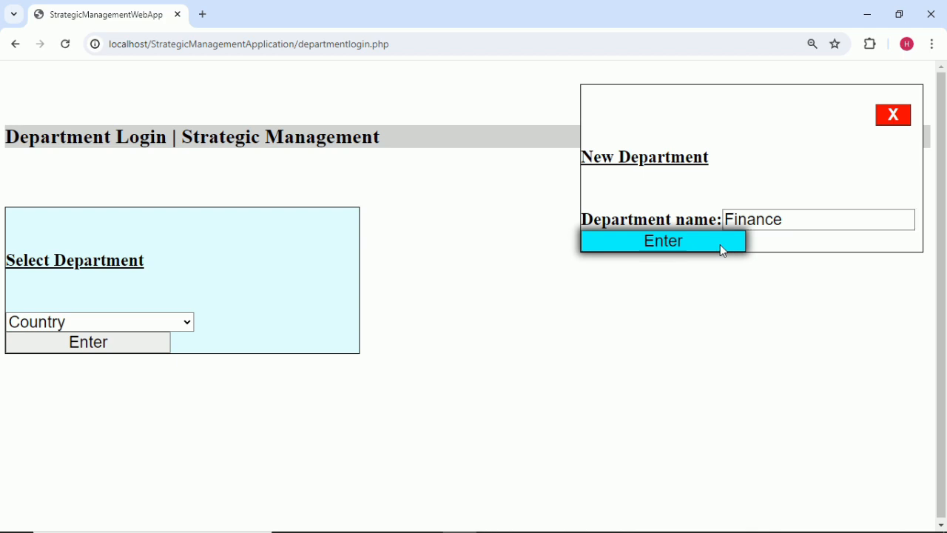
pyautogui.click(592, 134)
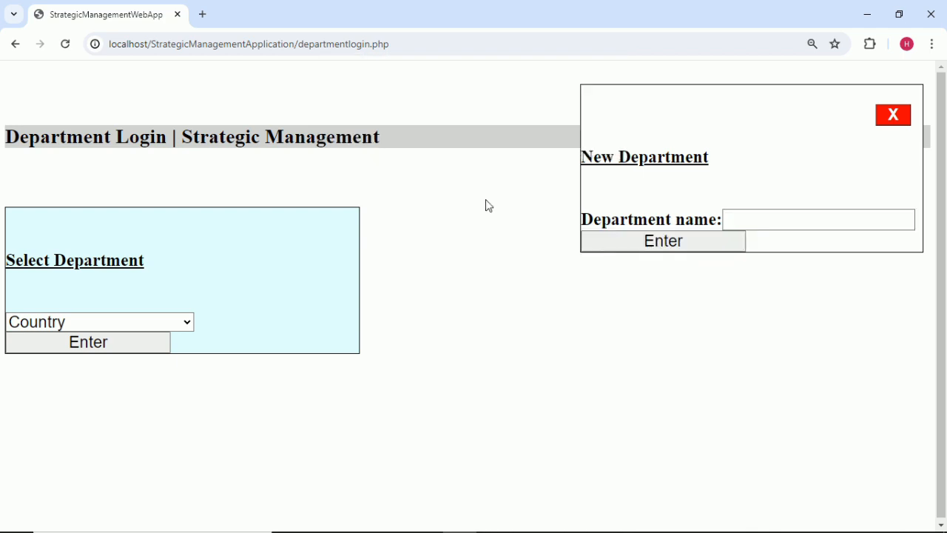
pyautogui.click(185, 322)
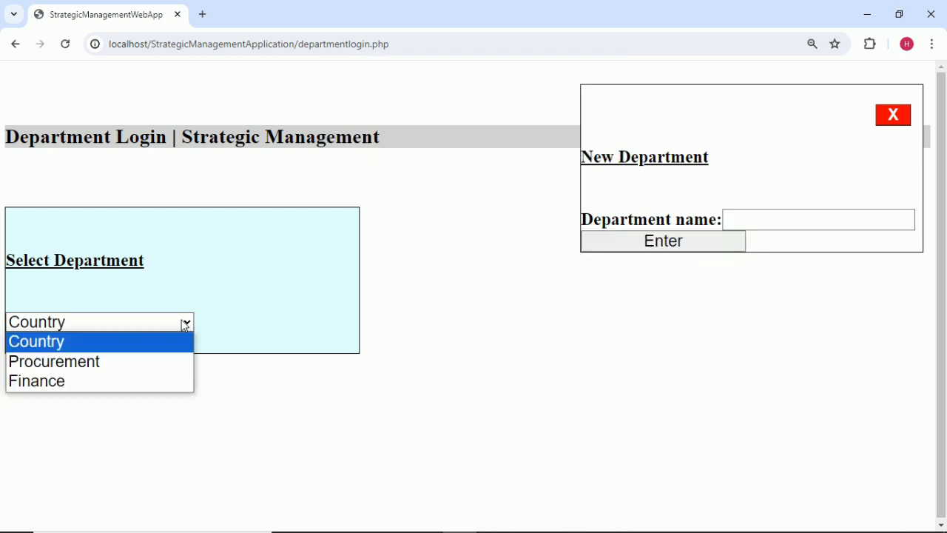
pyautogui.click(185, 325)
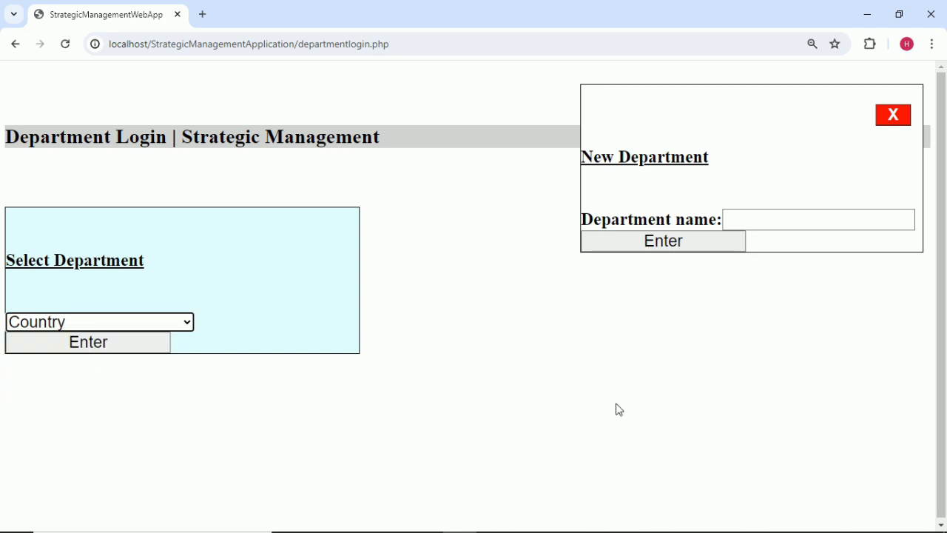
# Add Information Technology as a new department, copied from Excel cell B13.
pyautogui.moveTo(630, 521)
pyautogui.click(663, 518)
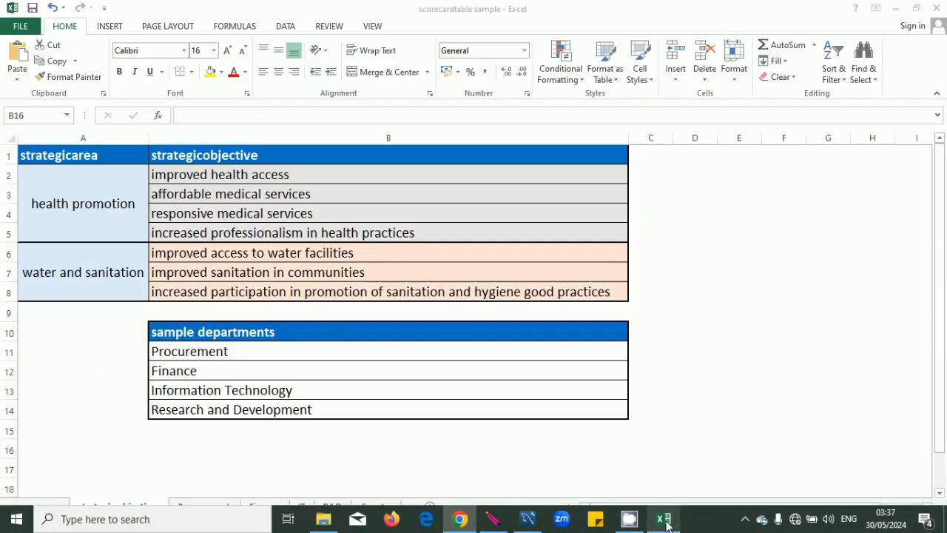
pyautogui.doubleClick(302, 391)
pyautogui.moveTo(302, 392); pyautogui.dragTo(123, 375)
pyautogui.hotkey('ctrl', 'c')
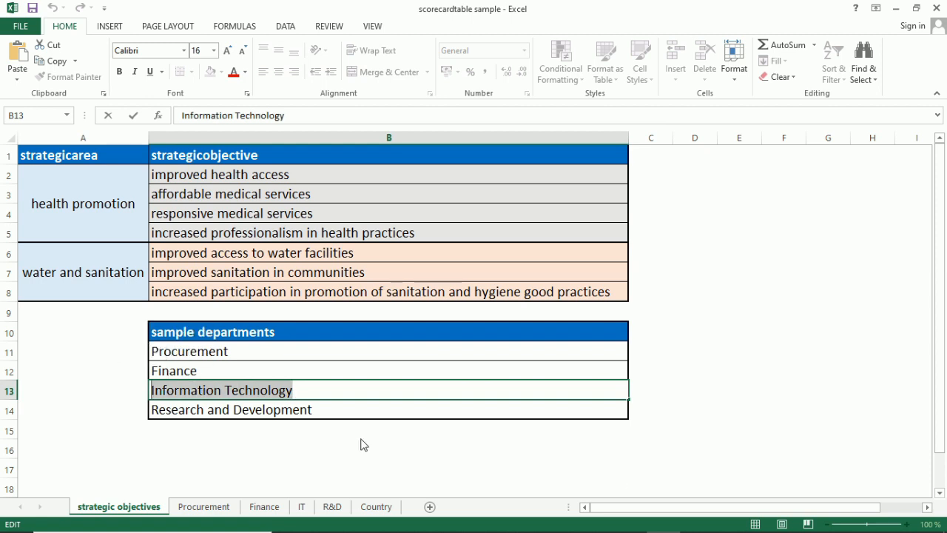
pyautogui.click(643, 484)
pyautogui.click(461, 518)
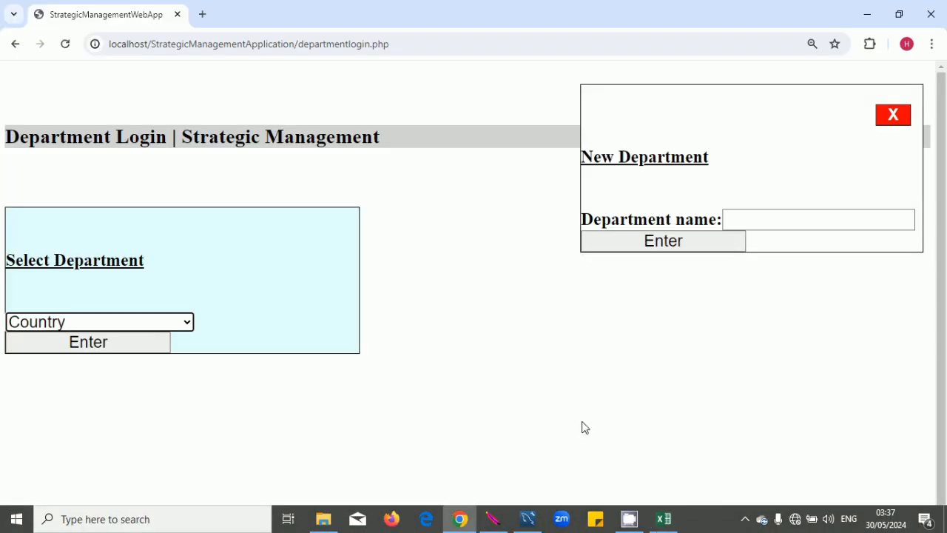
pyautogui.click(747, 222)
pyautogui.hotkey('ctrl', 'v')
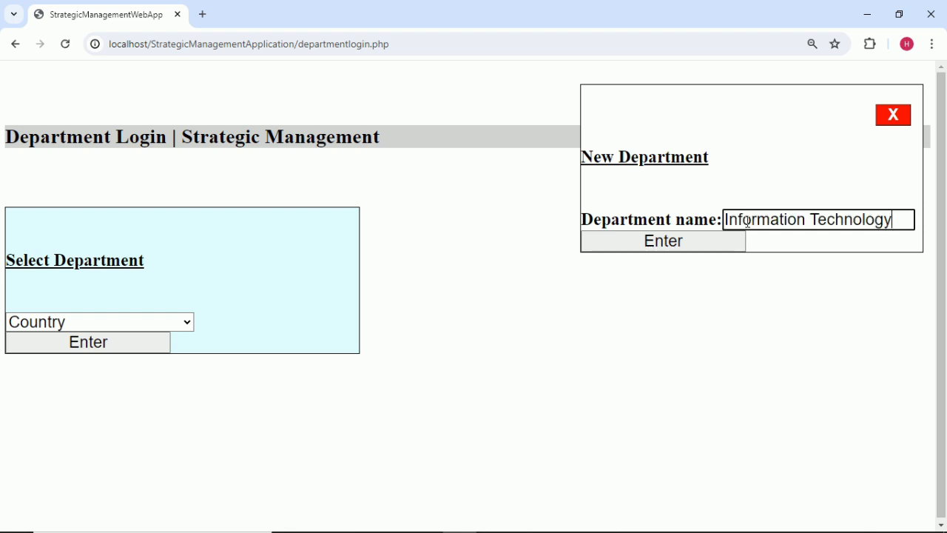
pyautogui.click(699, 243)
pyautogui.click(593, 124)
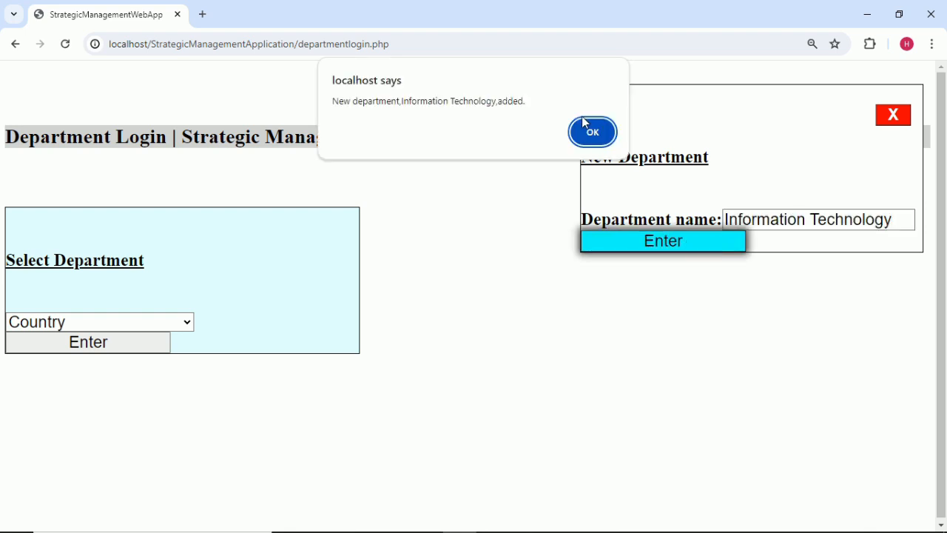
pyautogui.click(182, 326)
pyautogui.click(501, 365)
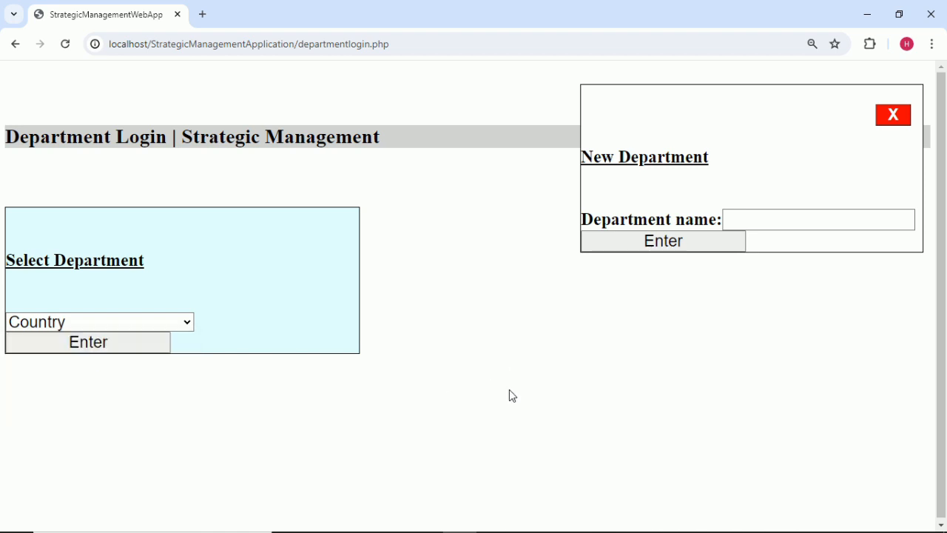
# Add Research and Development as a new department, copied from Excel cell B14.
pyautogui.moveTo(694, 522)
pyautogui.click(664, 520)
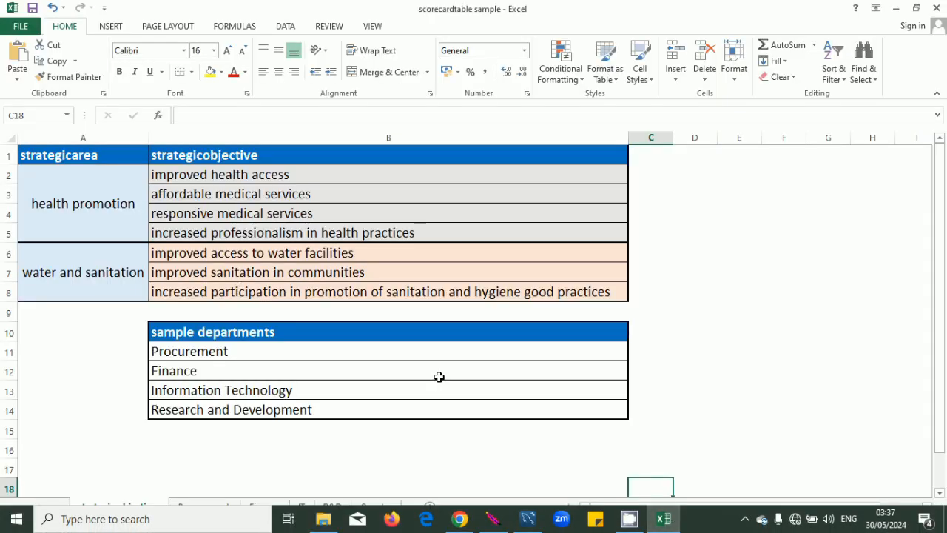
pyautogui.doubleClick(328, 409)
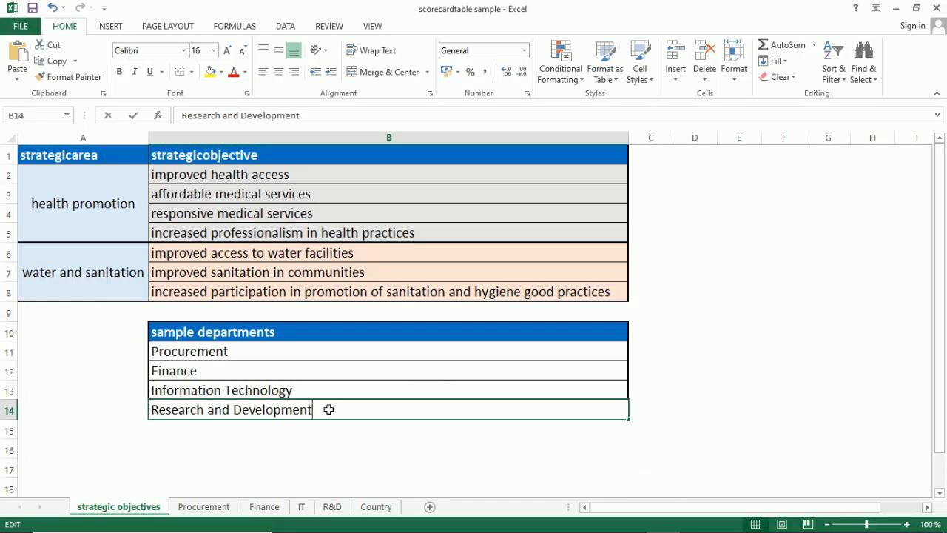
pyautogui.moveTo(328, 408); pyautogui.dragTo(121, 397)
pyautogui.hotkey('ctrl', 'c')
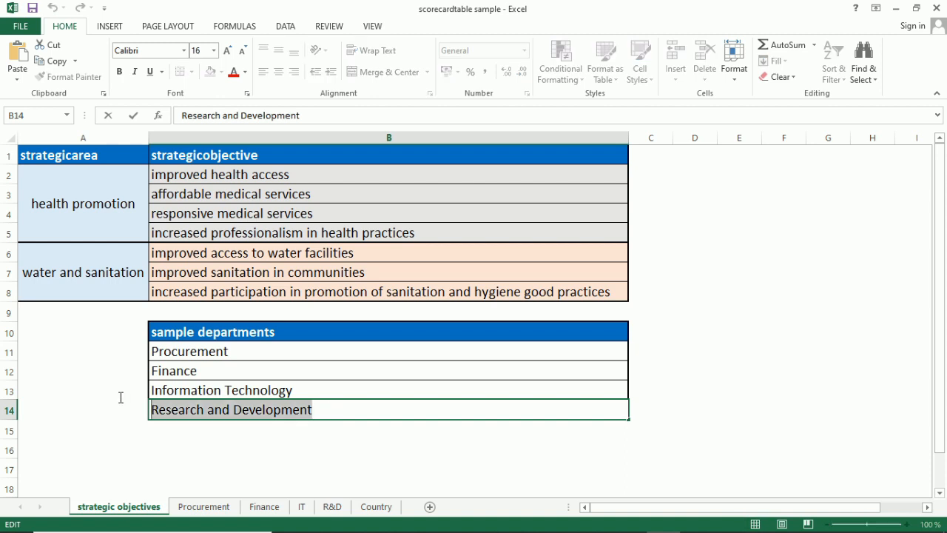
pyautogui.click(506, 487)
pyautogui.click(458, 519)
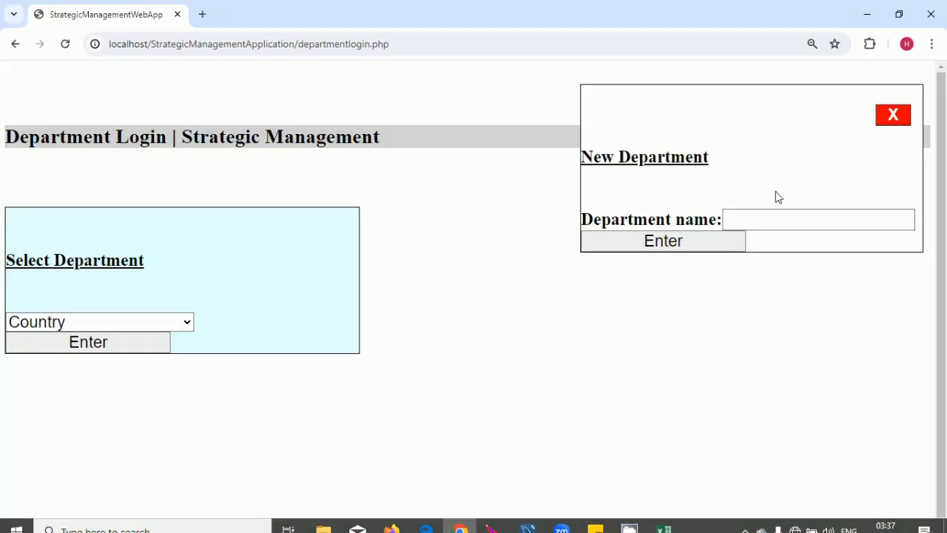
pyautogui.click(770, 217)
pyautogui.hotkey('ctrl', 'v')
pyautogui.press('Left')
pyautogui.press('Left')
pyautogui.press('Left')
pyautogui.press('Left')
pyautogui.press('Left')
pyautogui.press('Left')
pyautogui.press('Left')
pyautogui.press('Left')
pyautogui.press('Left')
pyautogui.press('Left')
pyautogui.press('Left')
pyautogui.press('Left')
pyautogui.press('Left')
pyautogui.press('Left')
pyautogui.press('Left')
pyautogui.press('Left')
pyautogui.press('Left')
pyautogui.press('Left')
pyautogui.press('Left')
pyautogui.press('Left')
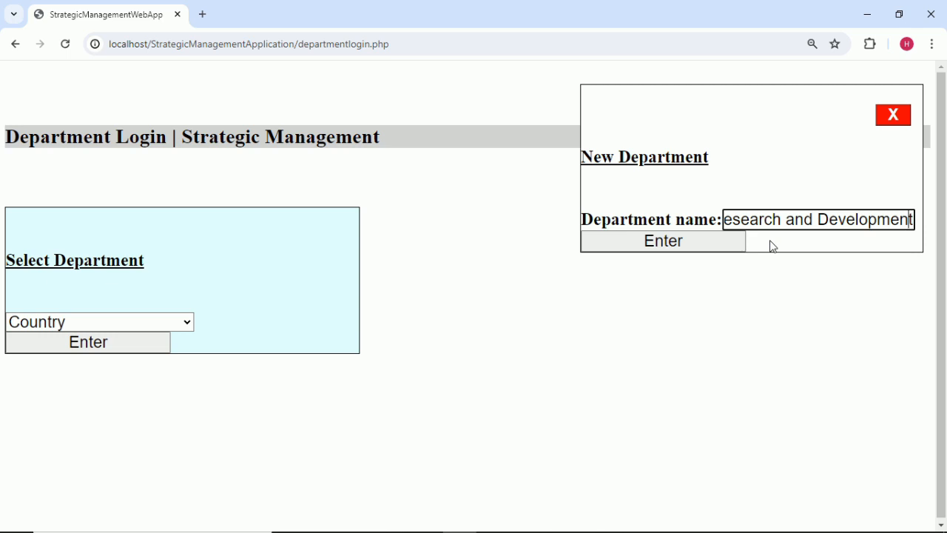
pyautogui.press('Left')
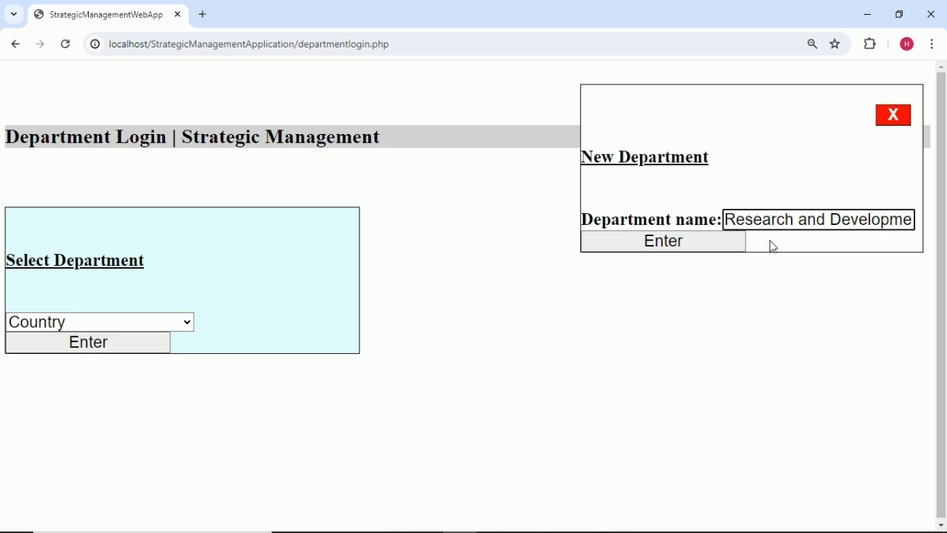
pyautogui.click(723, 235)
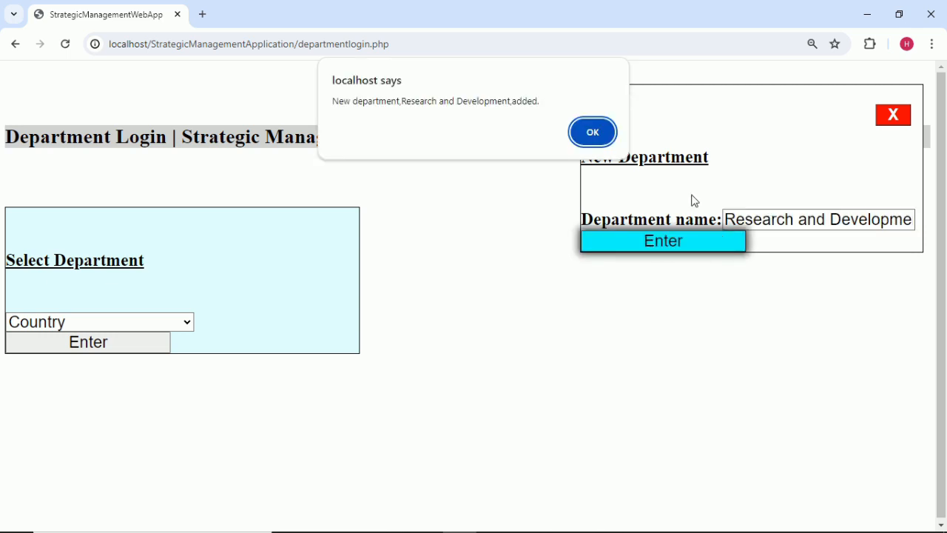
pyautogui.click(603, 133)
pyautogui.click(187, 323)
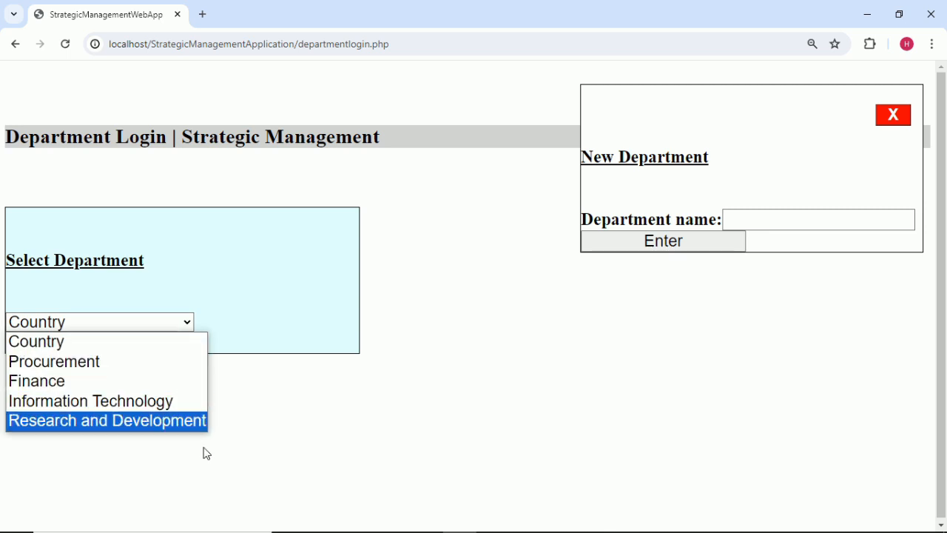
pyautogui.click(596, 380)
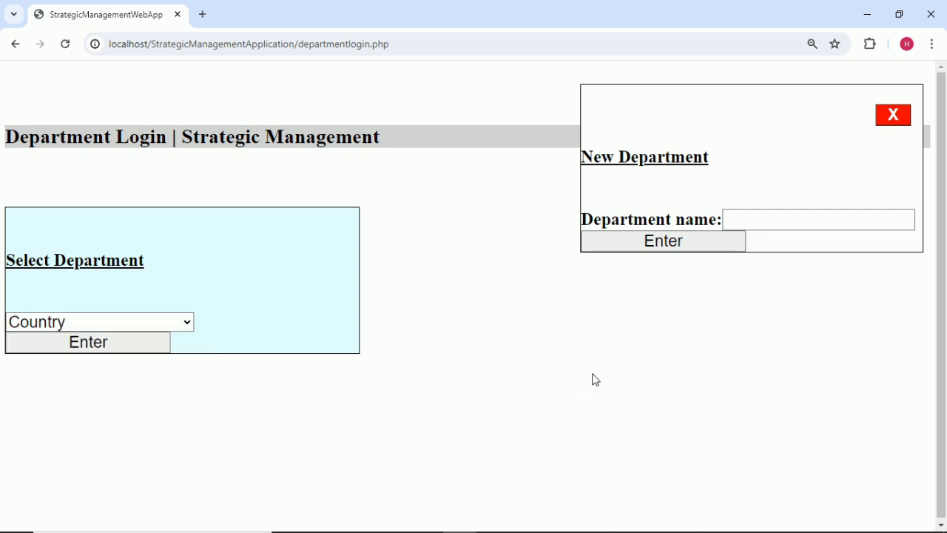
# Log in as Procurement, then Information Technology, to view their KPI Updates pages.
pyautogui.click(896, 115)
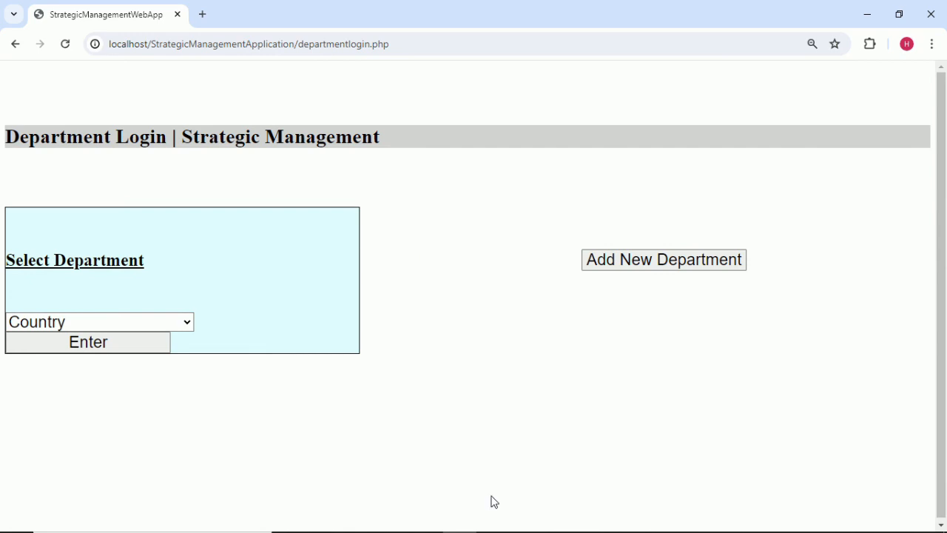
pyautogui.click(184, 324)
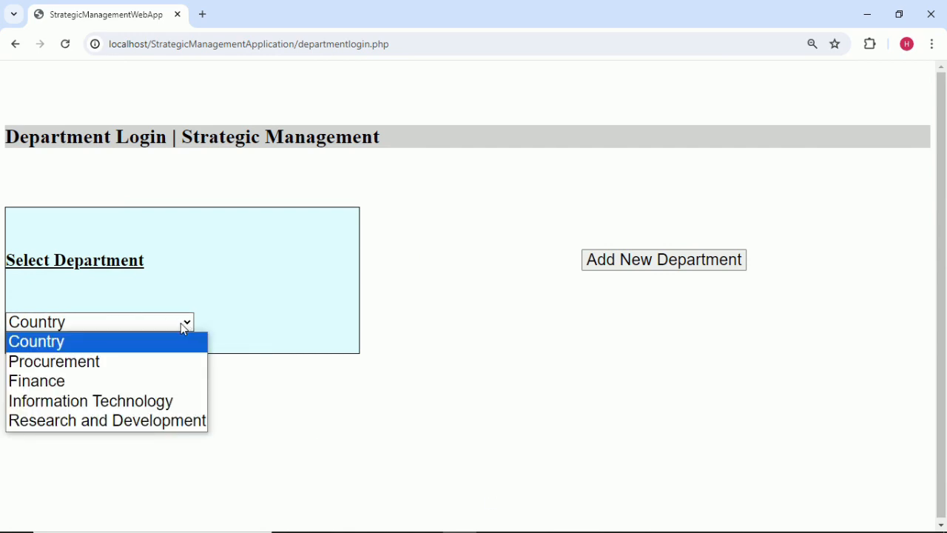
pyautogui.click(120, 364)
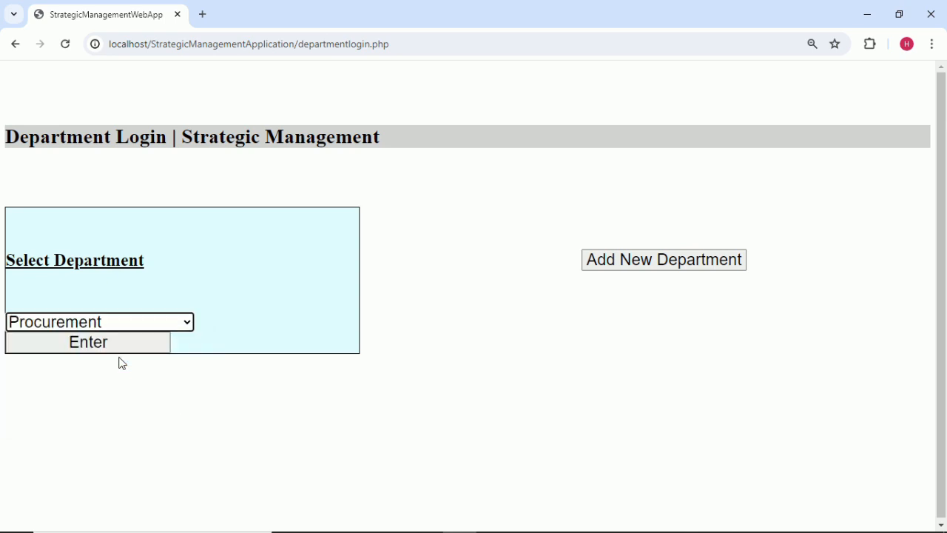
pyautogui.click(124, 351)
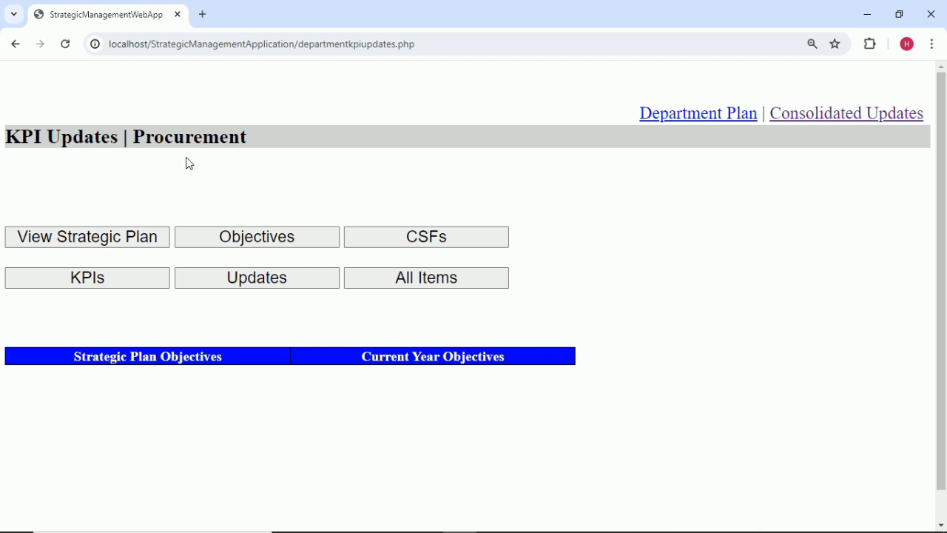
pyautogui.click(14, 45)
pyautogui.click(157, 321)
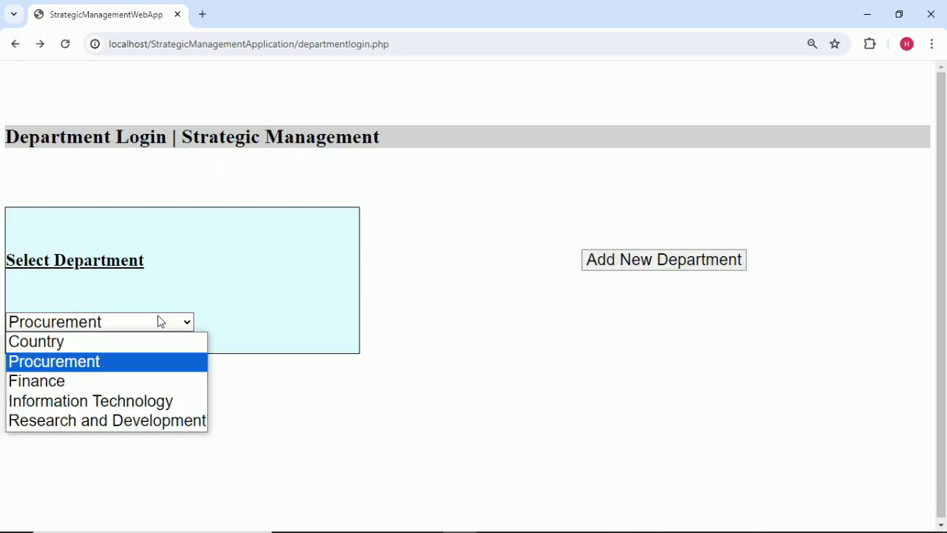
pyautogui.click(160, 401)
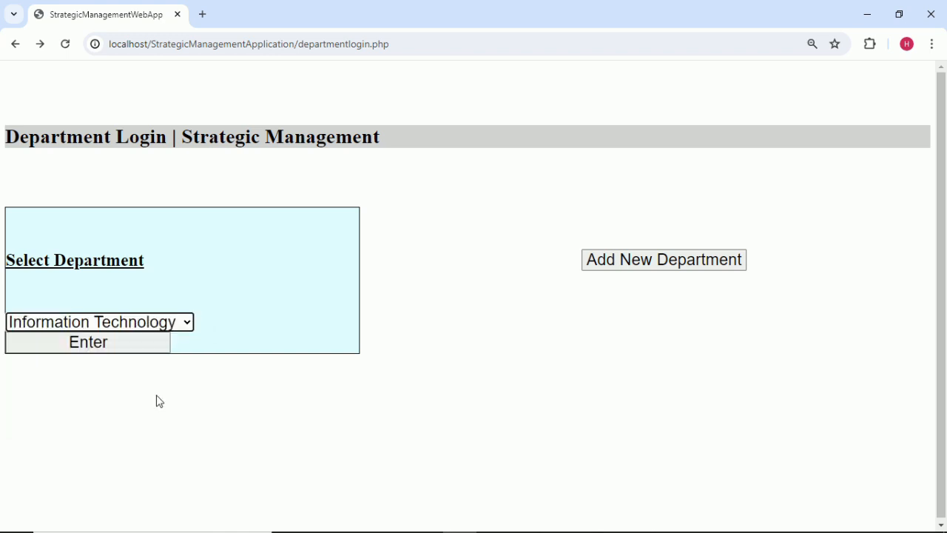
pyautogui.click(143, 354)
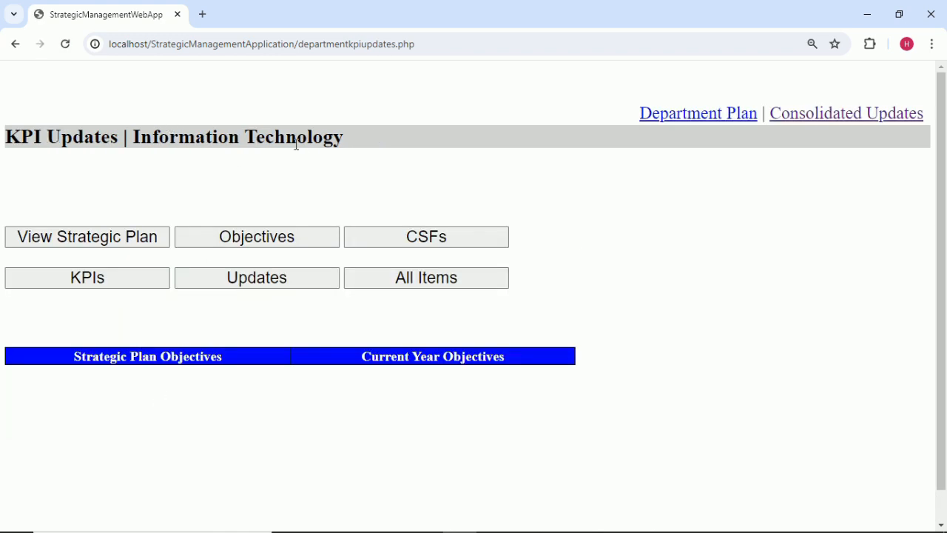
pyautogui.click(15, 44)
# Log in as Research and Development, then Finance, to view their KPI Updates pages.
pyautogui.click(177, 321)
pyautogui.click(185, 420)
pyautogui.click(154, 340)
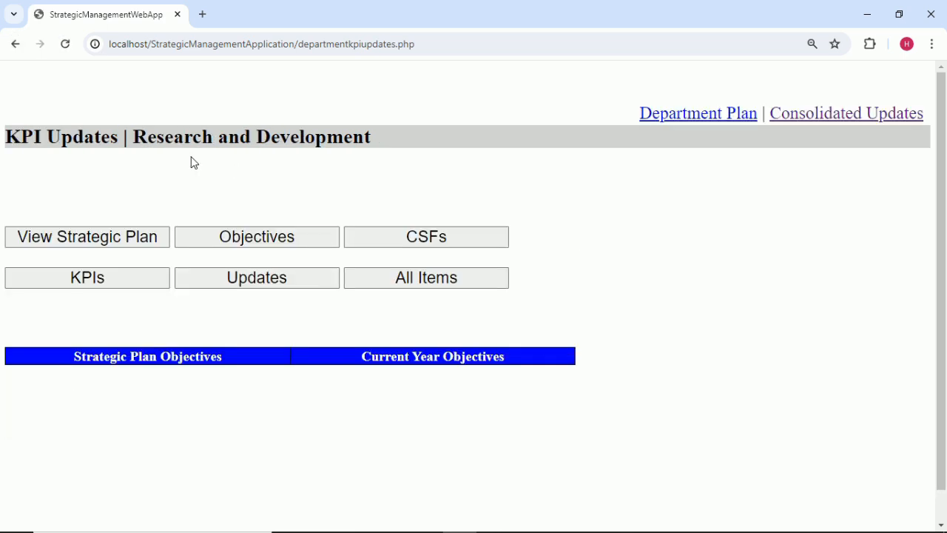
pyautogui.click(15, 44)
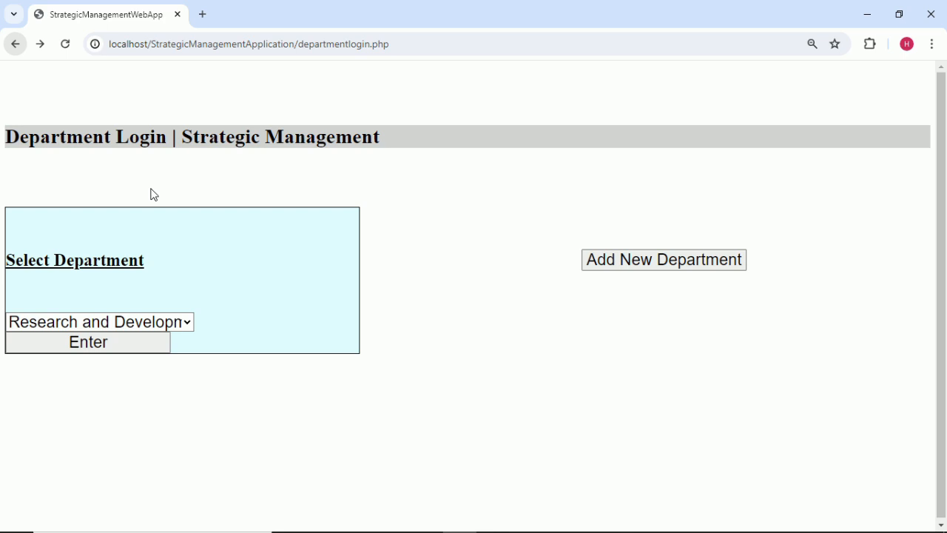
pyautogui.click(148, 322)
pyautogui.click(146, 380)
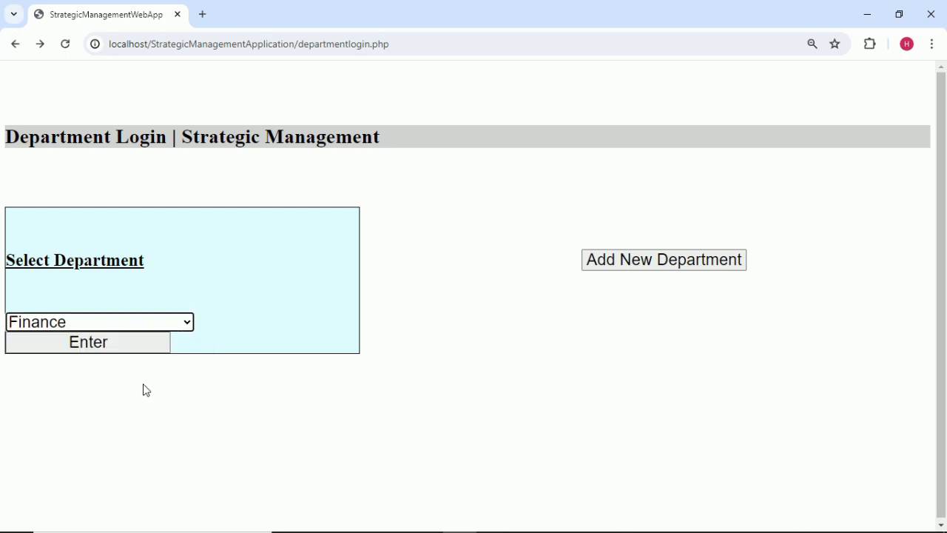
pyautogui.click(126, 352)
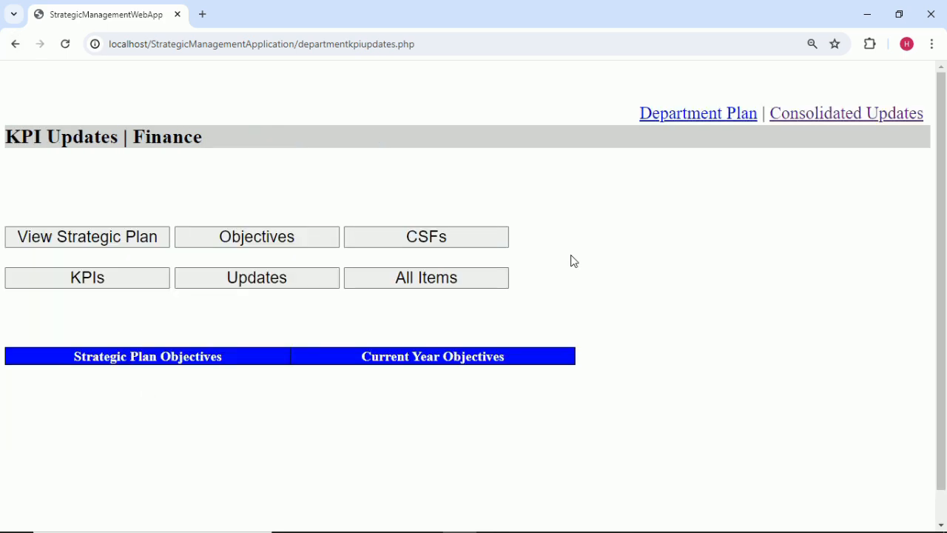
pyautogui.click(17, 44)
# Start a new strategic plan with Start Year 30/10/2021.
pyautogui.click(17, 44)
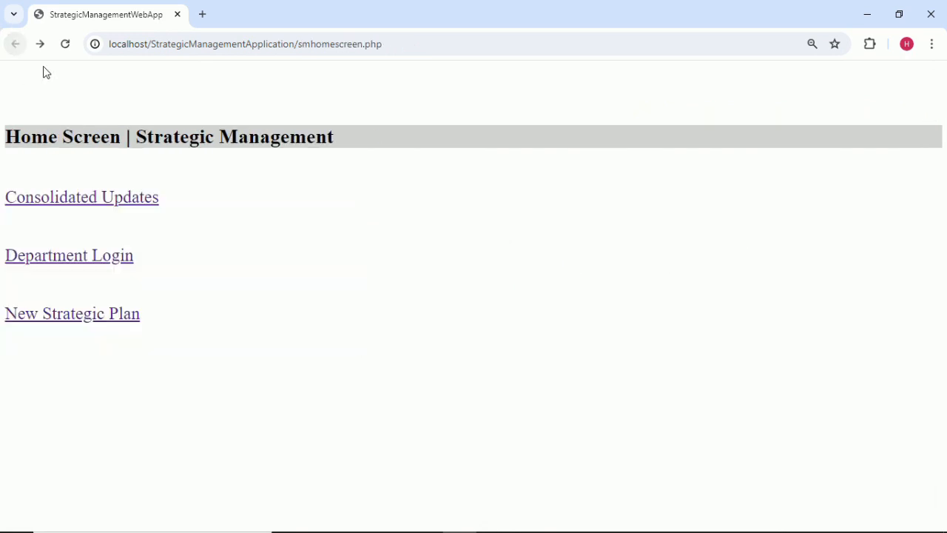
pyautogui.click(106, 324)
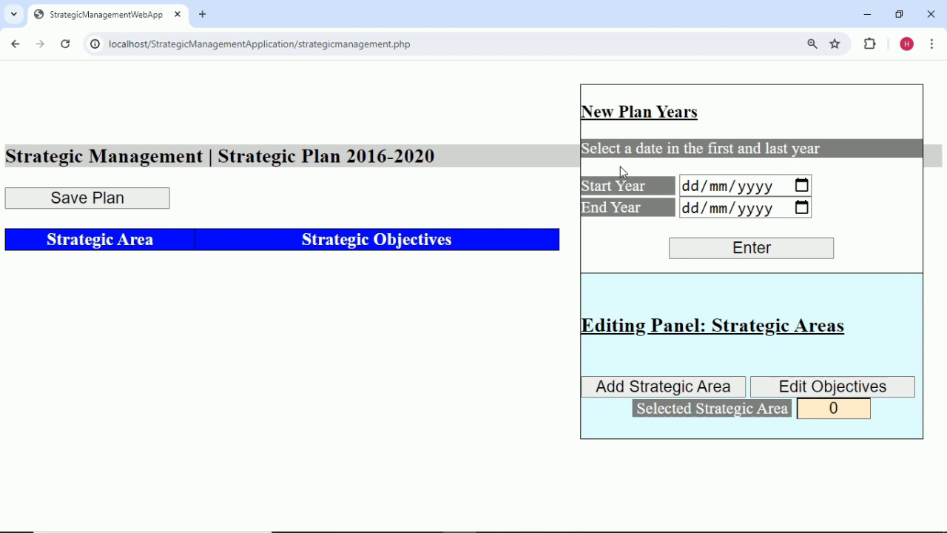
pyautogui.click(802, 189)
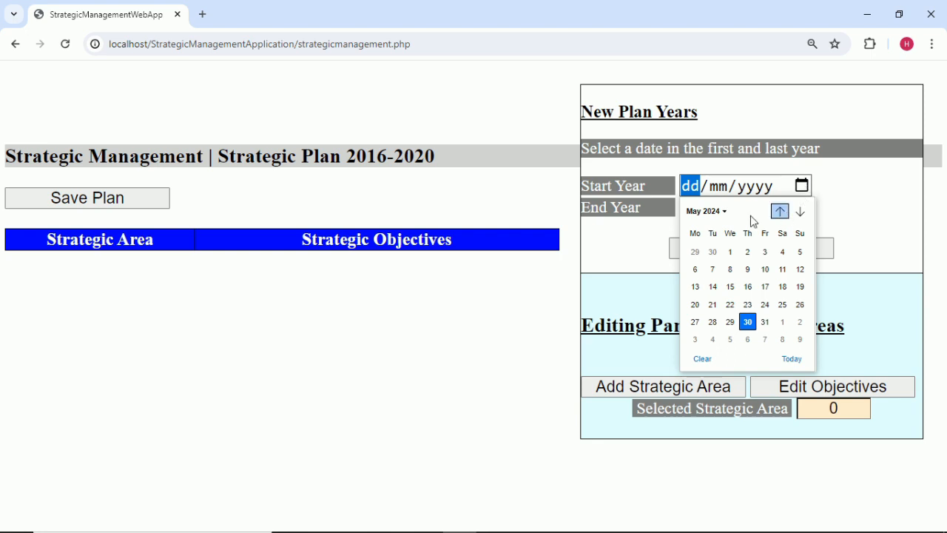
pyautogui.click(707, 212)
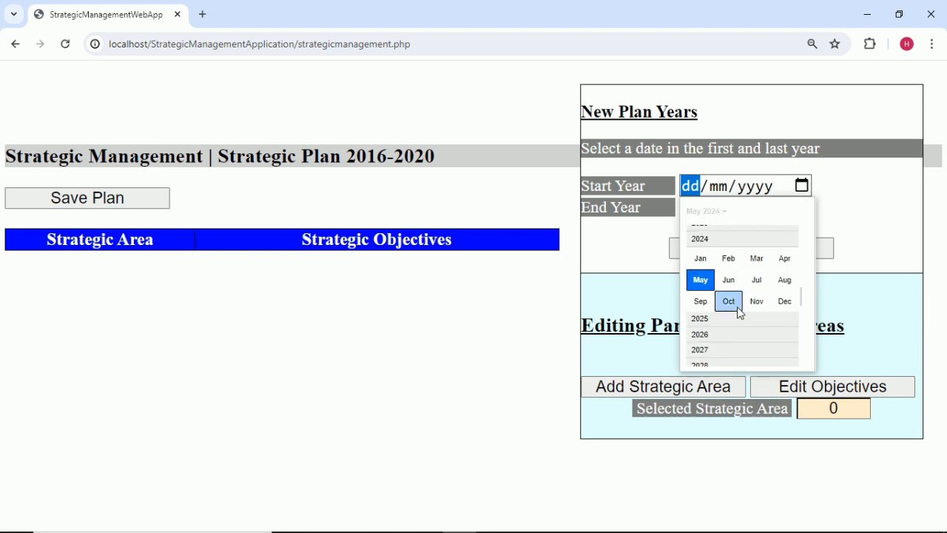
pyautogui.scroll(3, 736, 307)
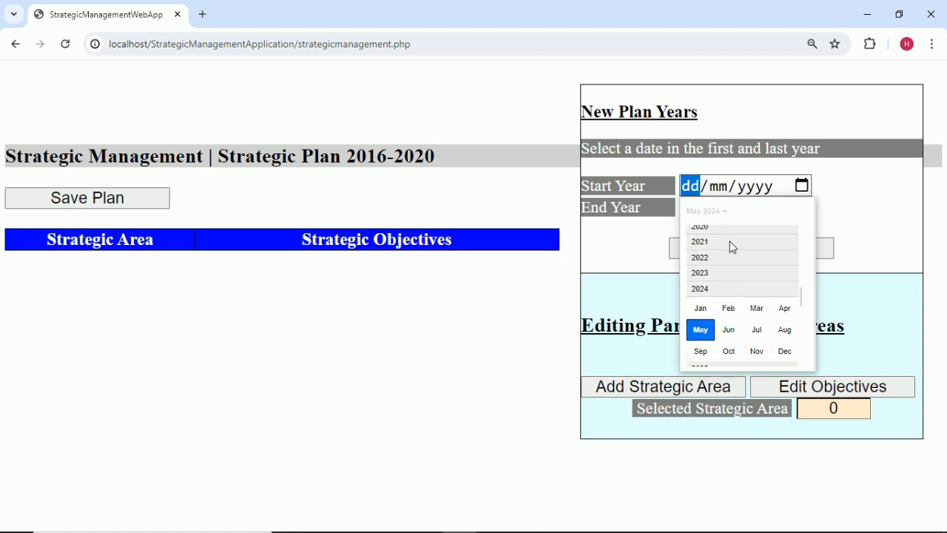
pyautogui.click(731, 245)
pyautogui.click(731, 295)
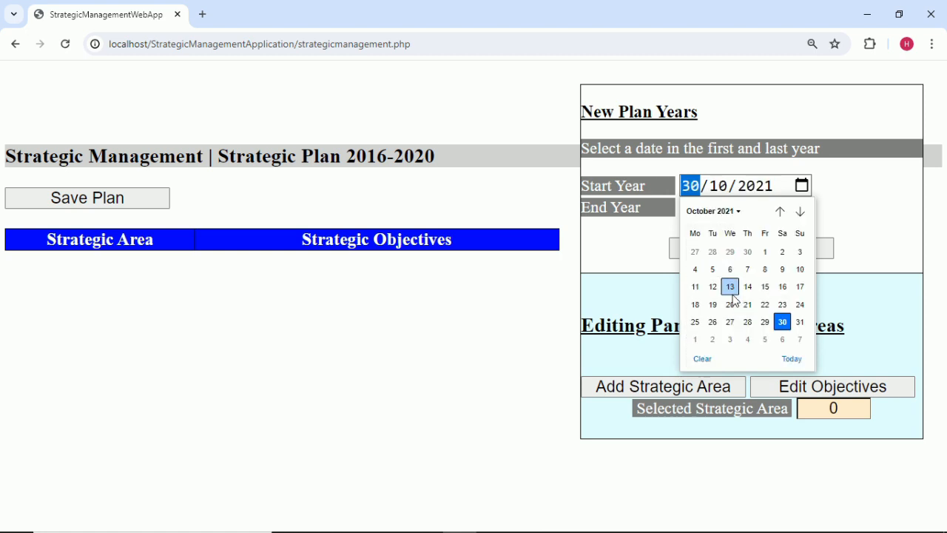
pyautogui.click(782, 322)
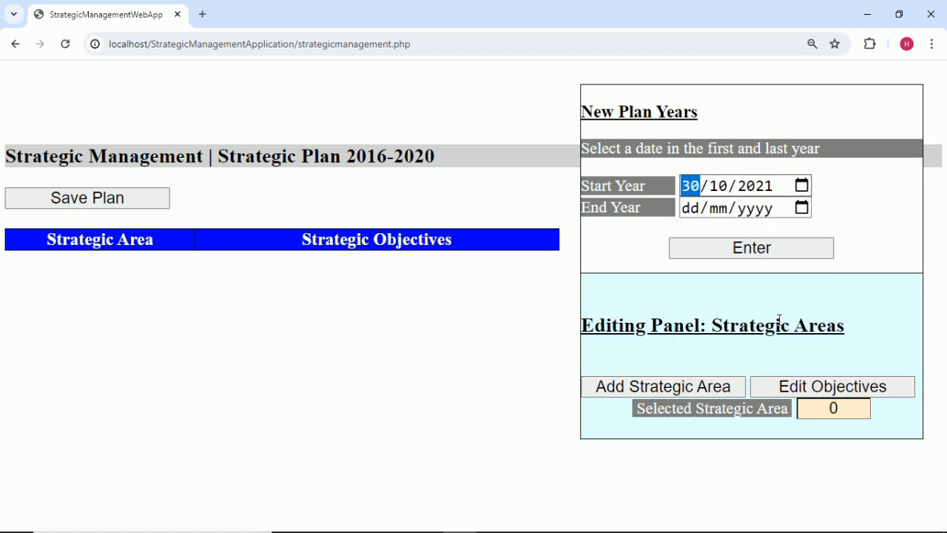
# Set End Year to 30/10/2025 and submit the plan years, acknowledging the confirmation.
pyautogui.click(803, 210)
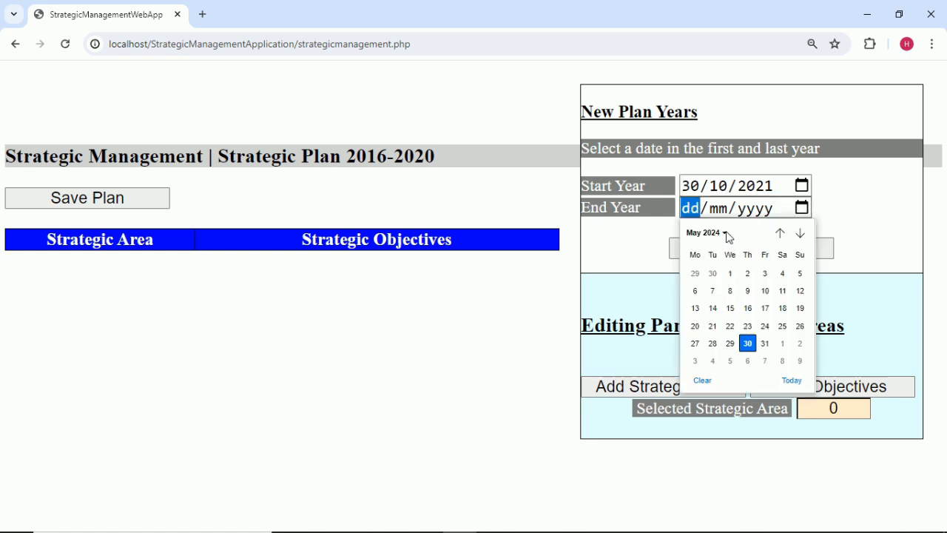
pyautogui.click(729, 235)
pyautogui.click(728, 338)
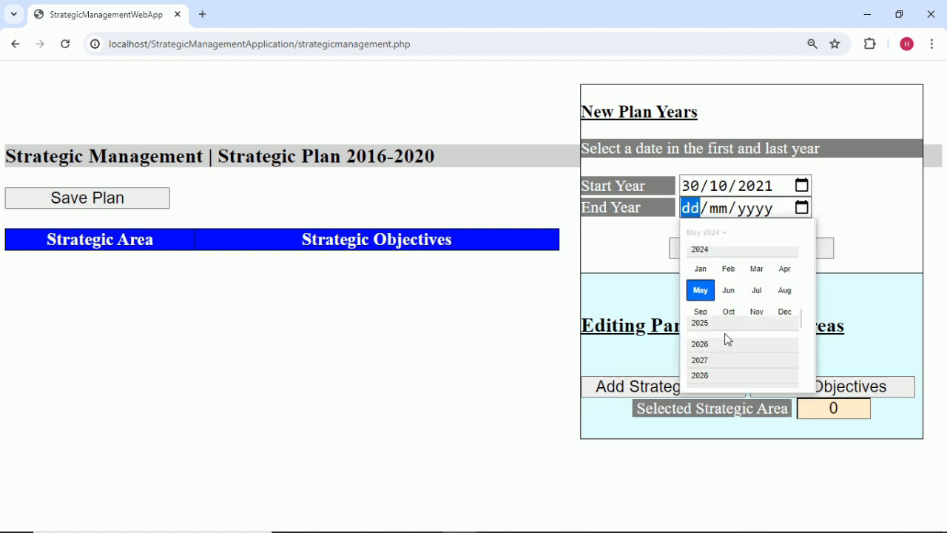
pyautogui.click(729, 312)
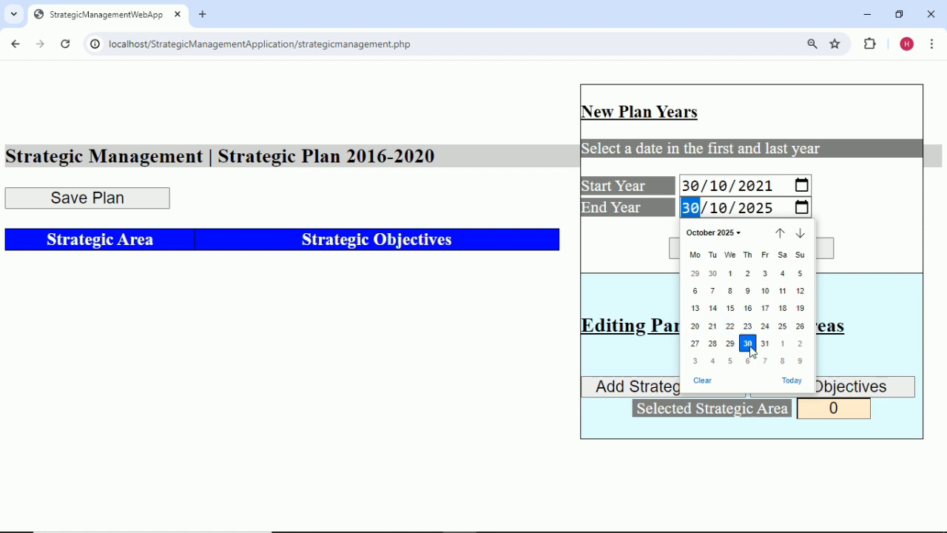
pyautogui.click(752, 348)
pyautogui.click(751, 253)
pyautogui.click(750, 251)
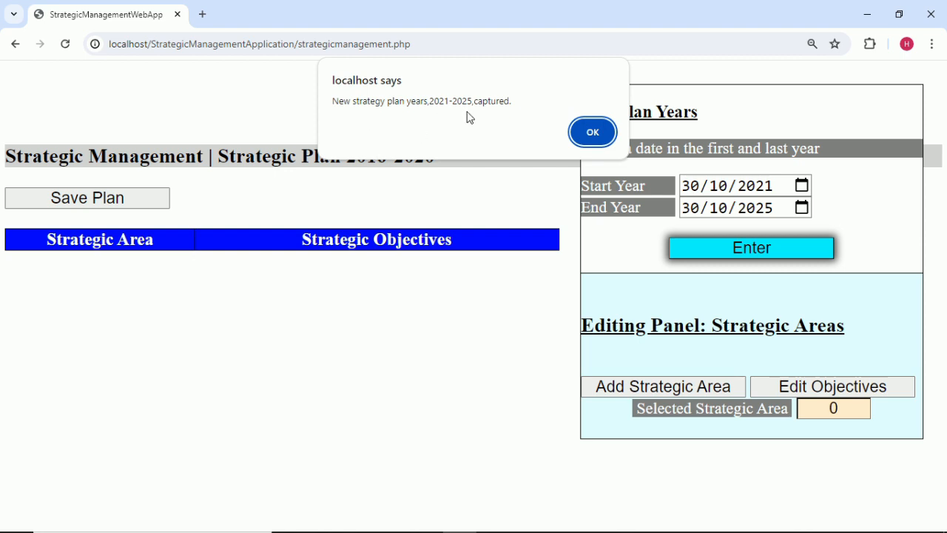
pyautogui.click(595, 133)
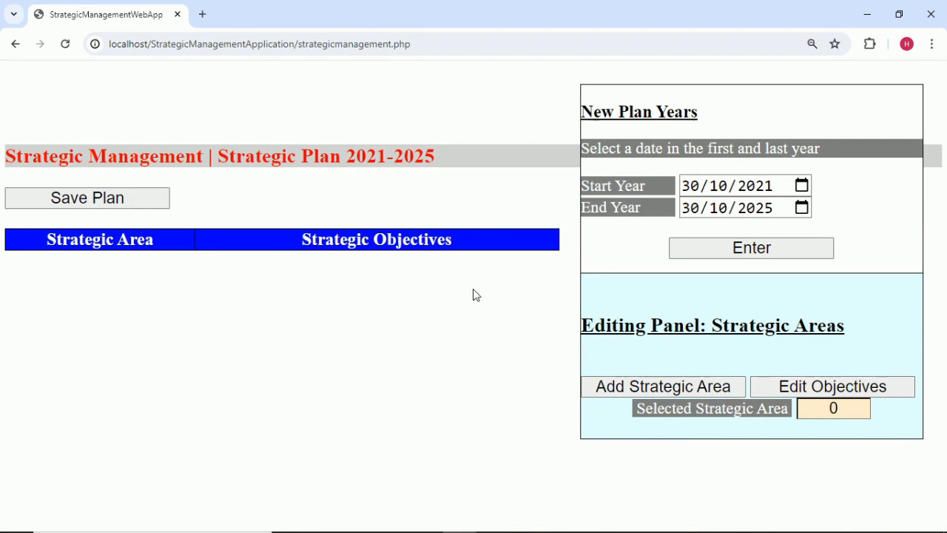
# Add 'health promotion' from Excel cell A2 as the first strategic area.
pyautogui.moveTo(563, 531)
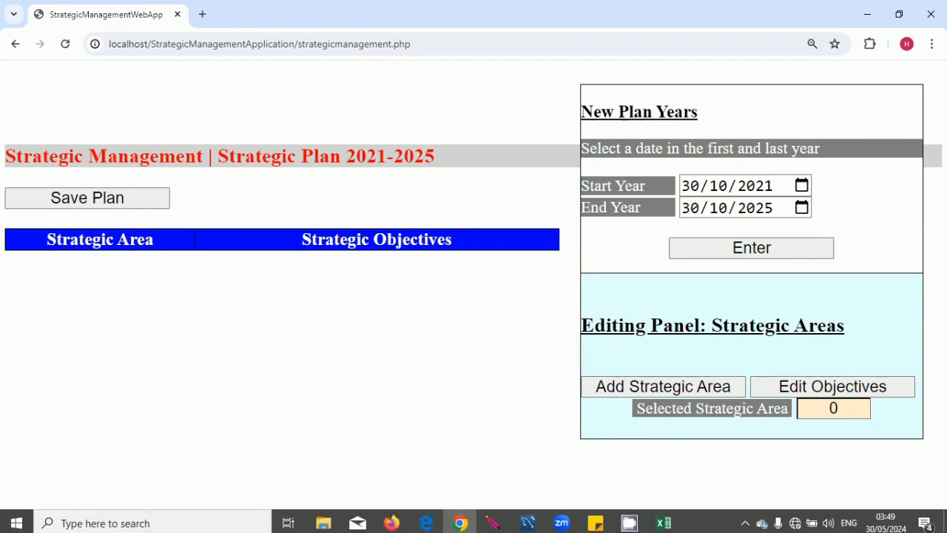
pyautogui.click(663, 521)
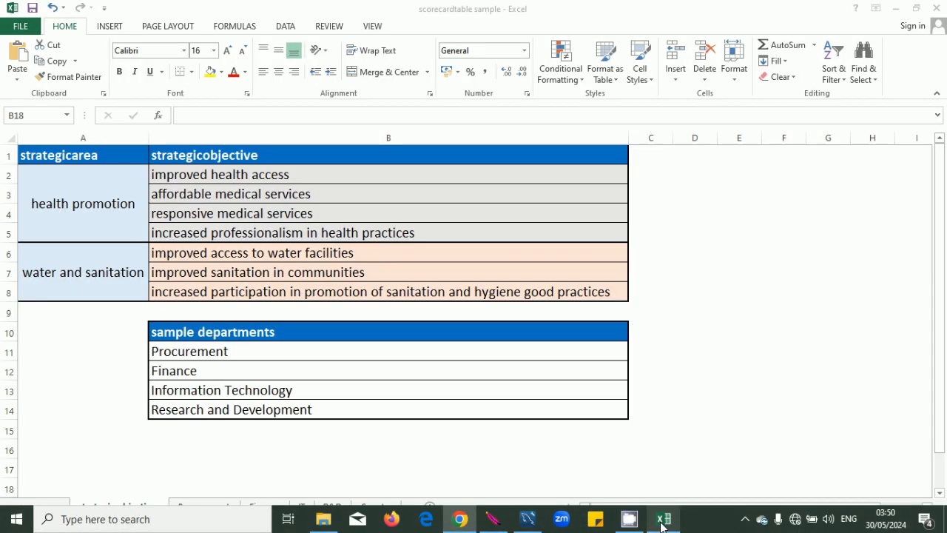
pyautogui.click(134, 208)
pyautogui.moveTo(136, 205); pyautogui.dragTo(23, 205)
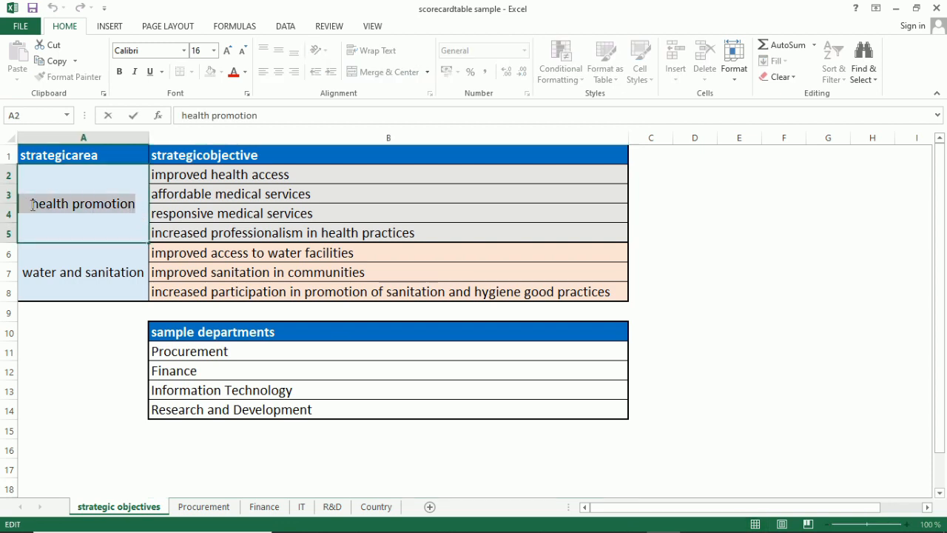
pyautogui.click(422, 466)
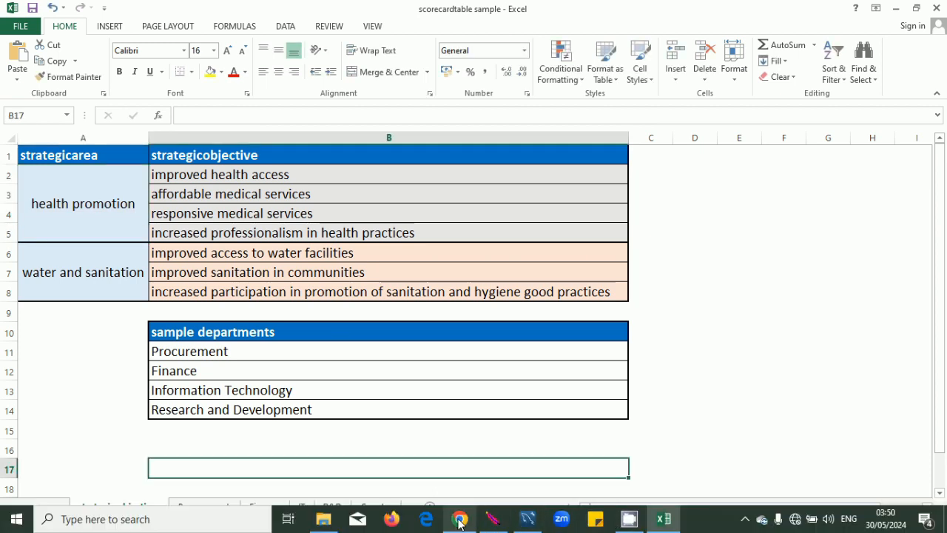
pyautogui.click(459, 521)
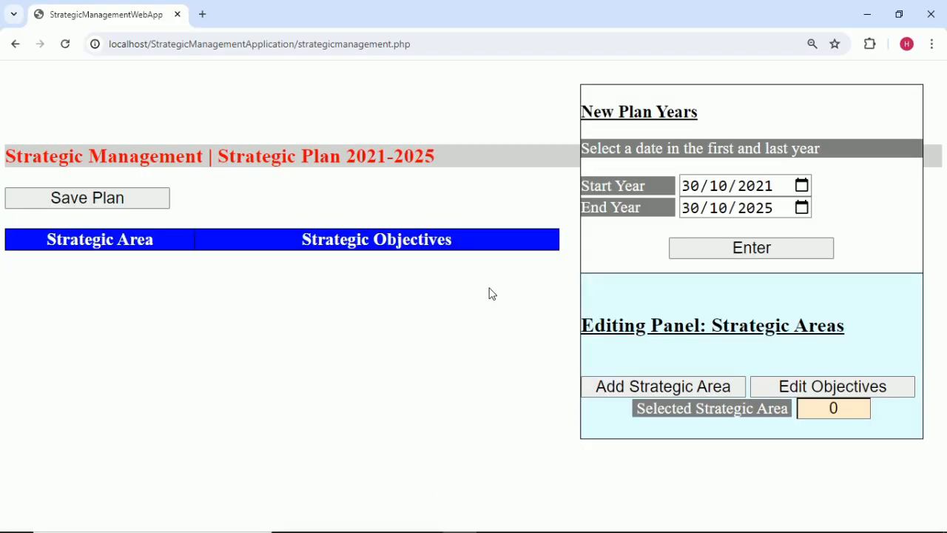
pyautogui.click(672, 388)
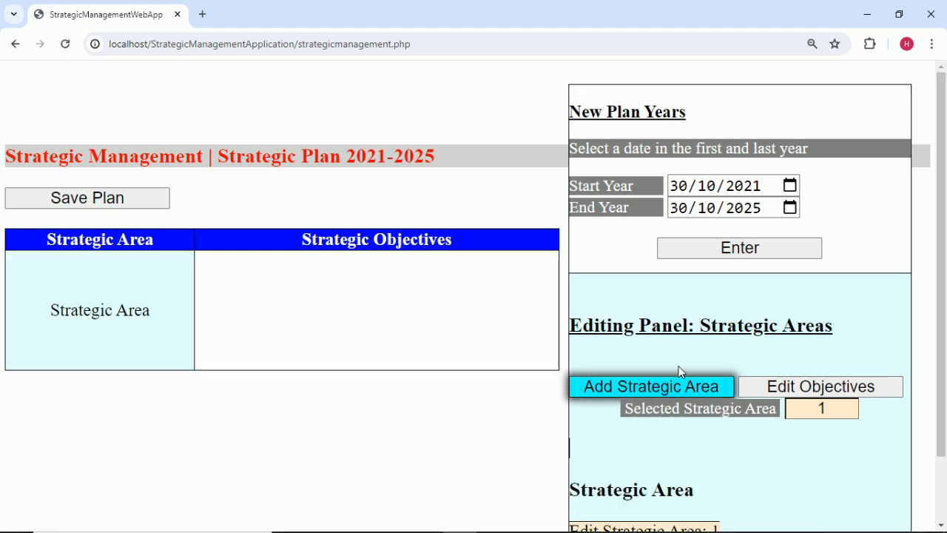
pyautogui.scroll(-1, 681, 367)
pyautogui.click(635, 491)
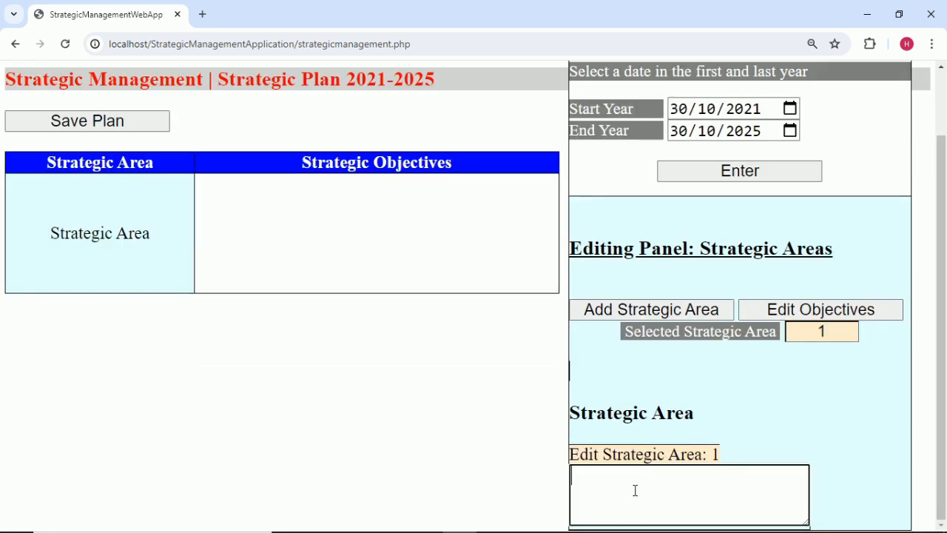
pyautogui.write('health promotion')
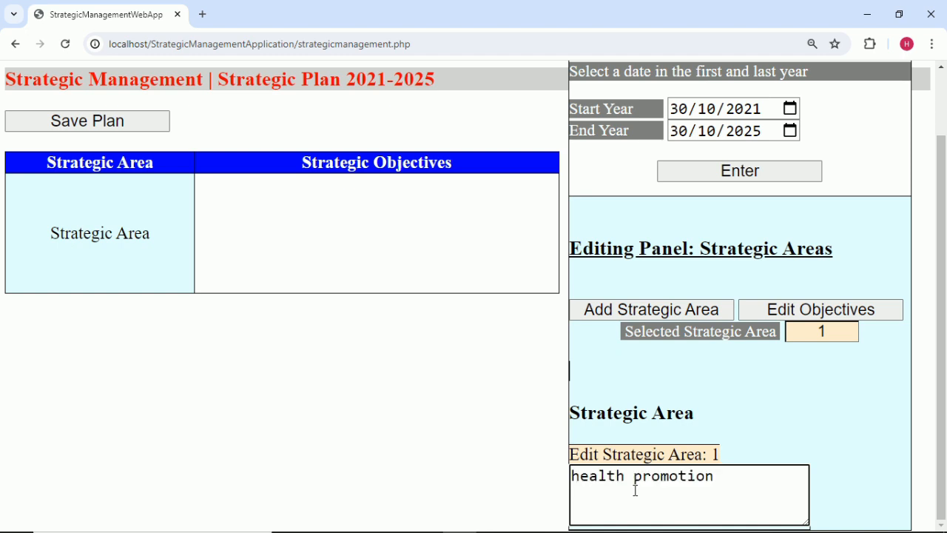
pyautogui.click(750, 410)
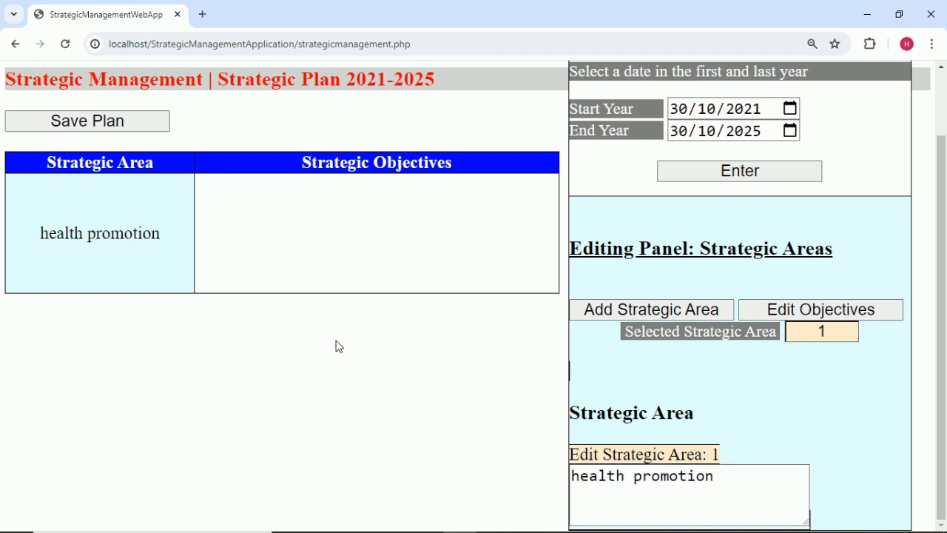
# Add 'water and sanitation' from Excel cell A6 as the second strategic area.
pyautogui.click(669, 315)
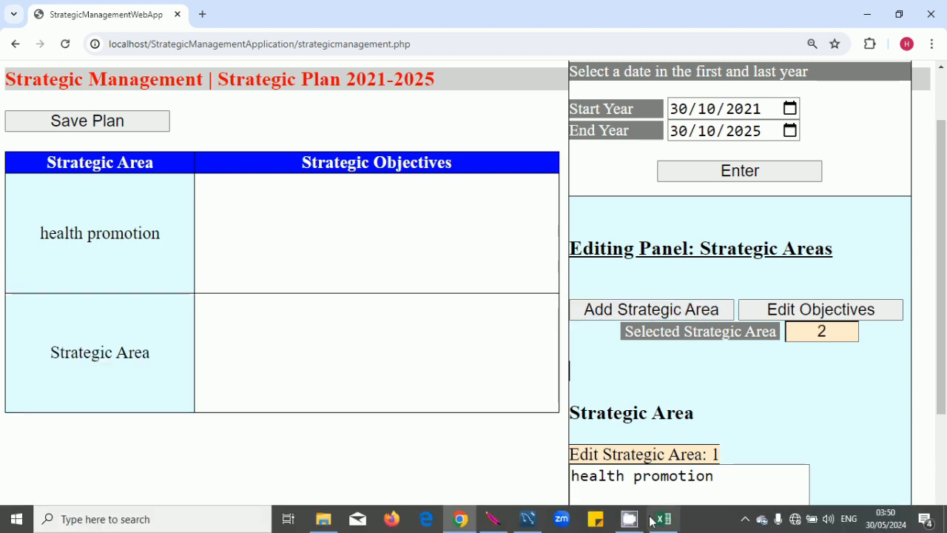
pyautogui.click(664, 519)
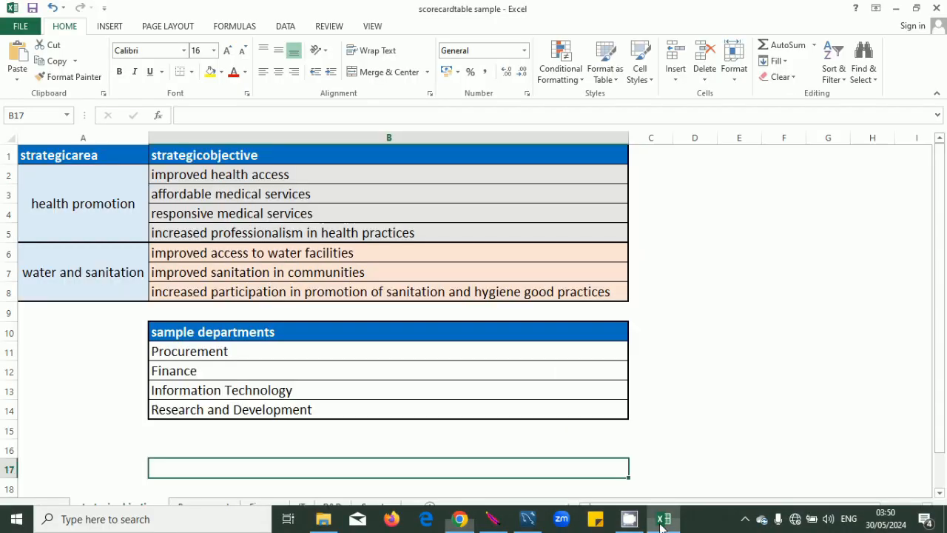
pyautogui.doubleClick(119, 266)
pyautogui.moveTo(144, 271); pyautogui.dragTo(15, 272)
pyautogui.hotkey('ctrl', 'c')
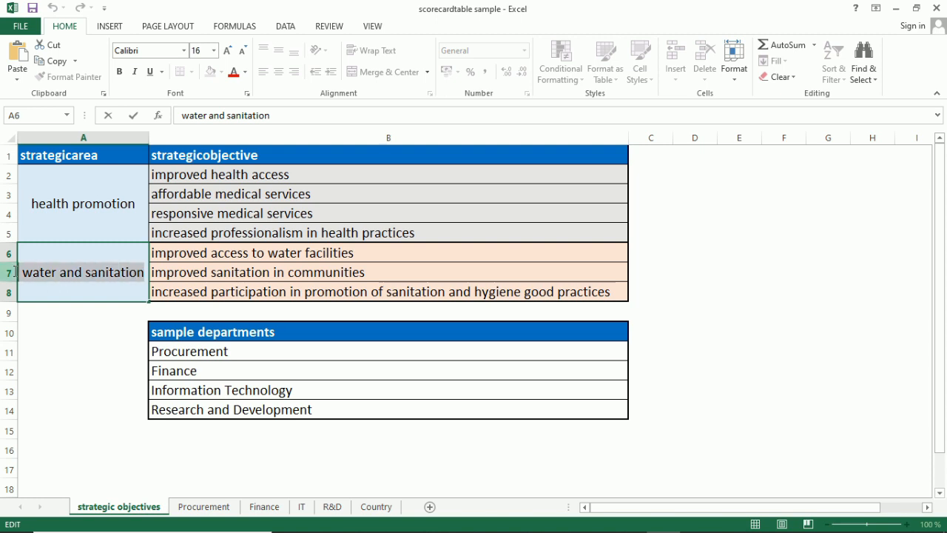
pyautogui.click(85, 351)
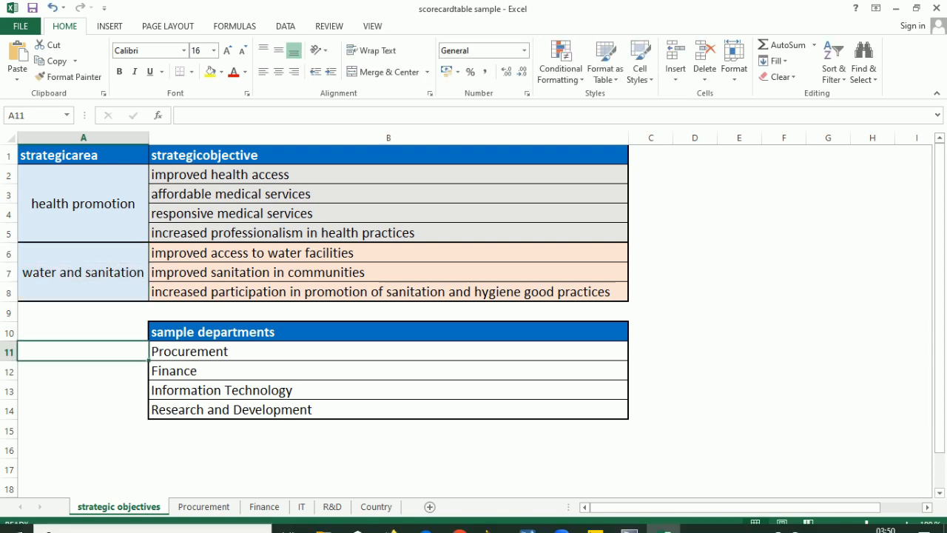
pyautogui.moveTo(598, 525)
pyautogui.click(460, 518)
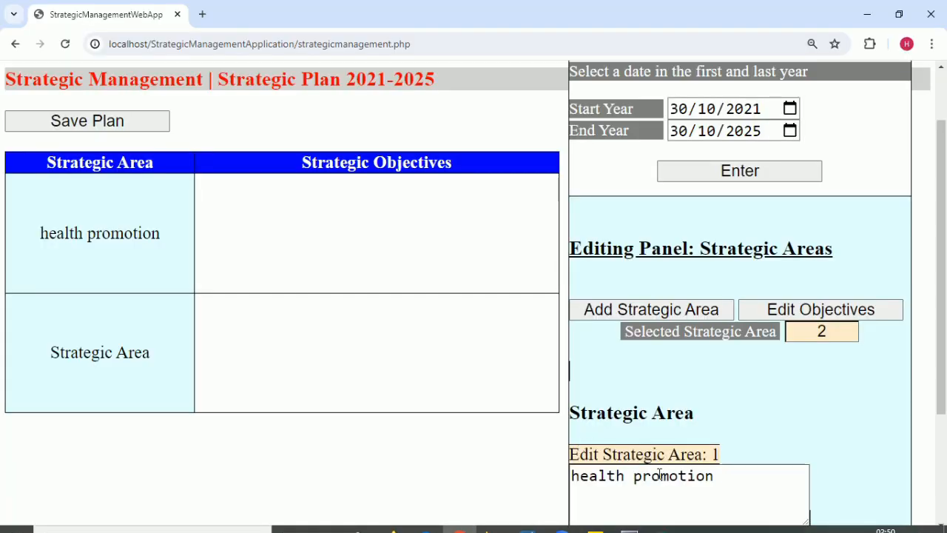
pyautogui.scroll(-2, 682, 476)
pyautogui.click(689, 490)
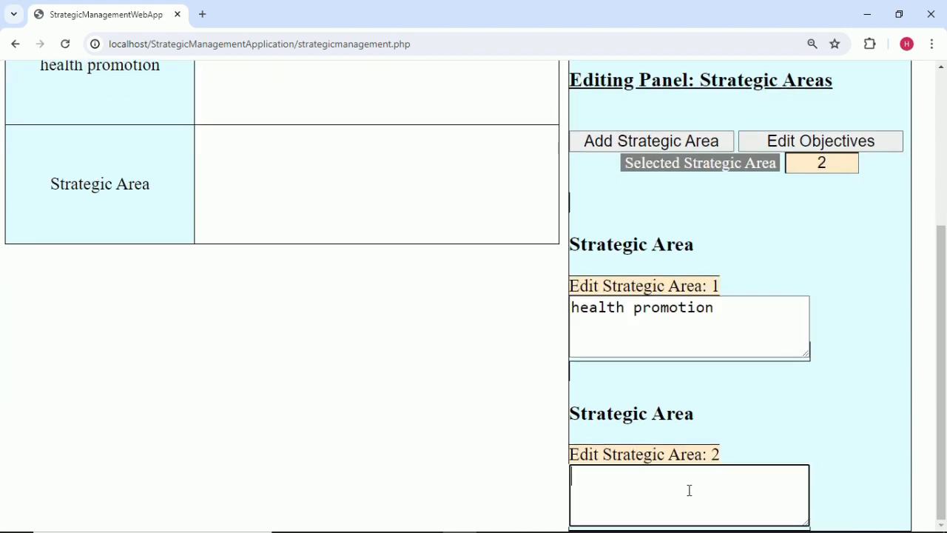
pyautogui.hotkey('ctrl', 'v')
pyautogui.click(783, 441)
pyautogui.scroll(1, 757, 452)
pyautogui.scroll(3, 755, 451)
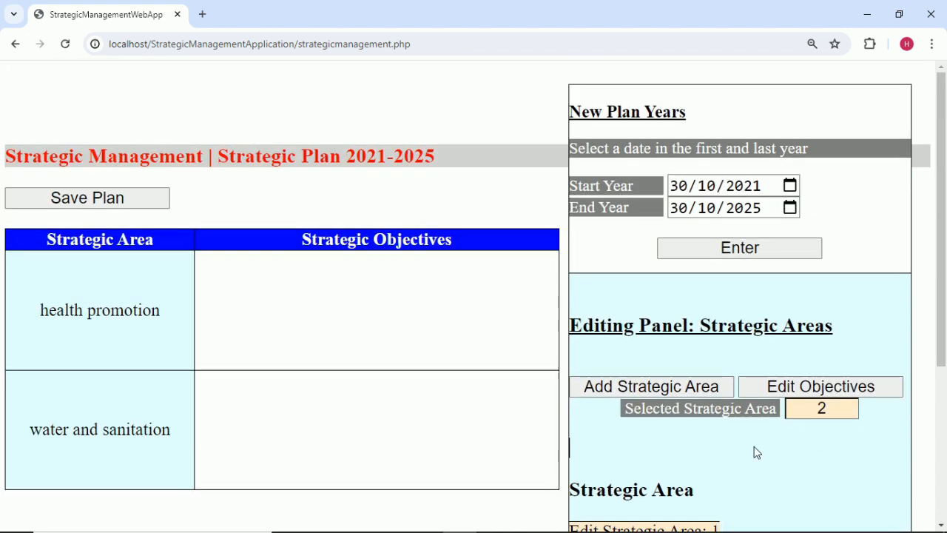
pyautogui.scroll(-1, 755, 451)
# Correct the first strategic area name to 'health promotion' by adding the missing 'n'.
pyautogui.scroll(-1, 822, 380)
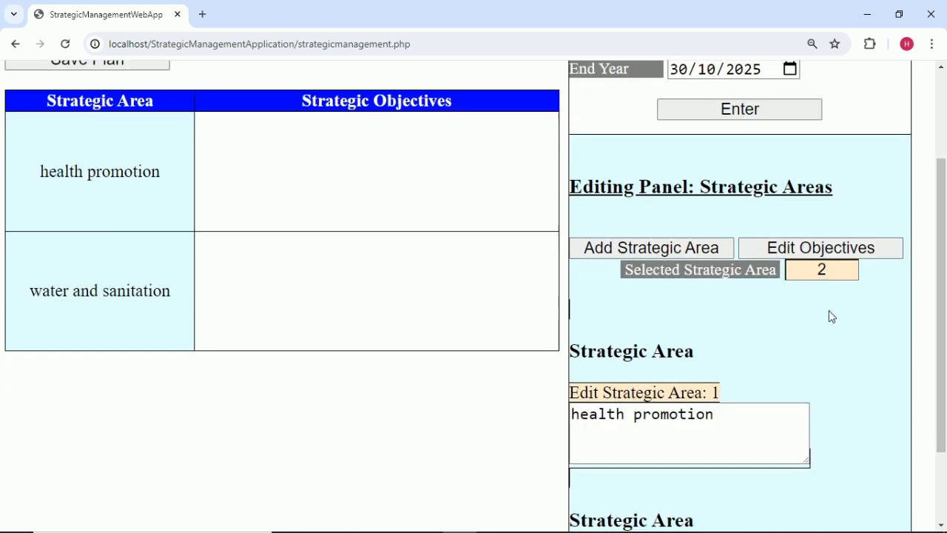
pyautogui.click(841, 272)
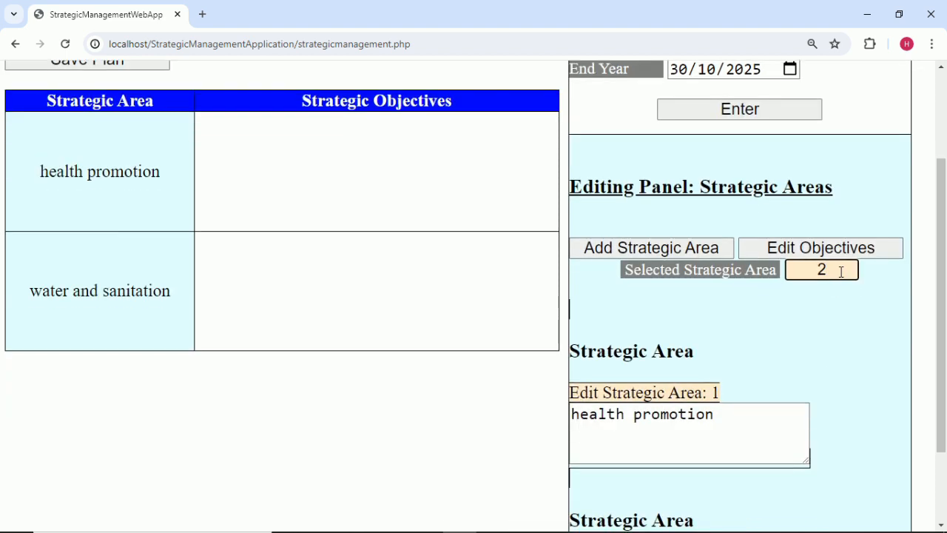
pyautogui.click(868, 320)
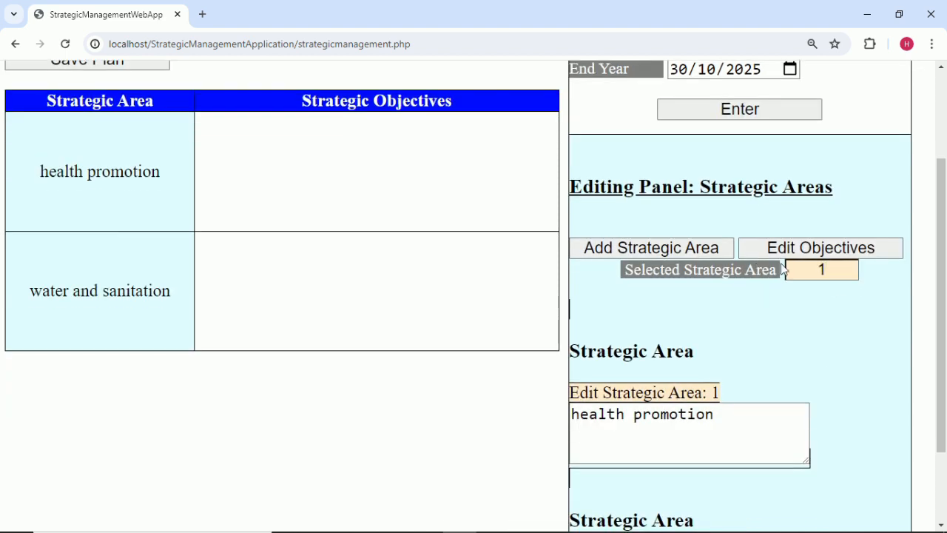
pyautogui.click(726, 415)
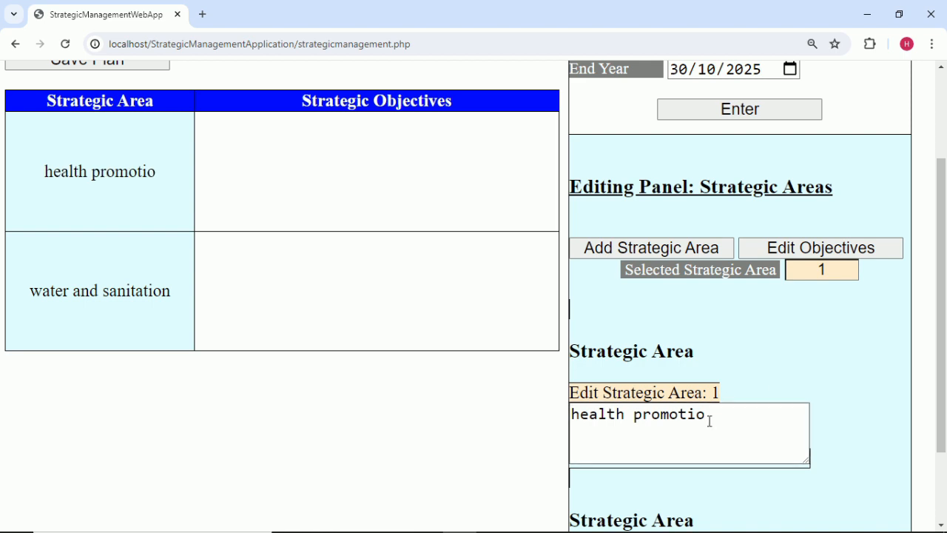
pyautogui.write('n')
pyautogui.click(769, 377)
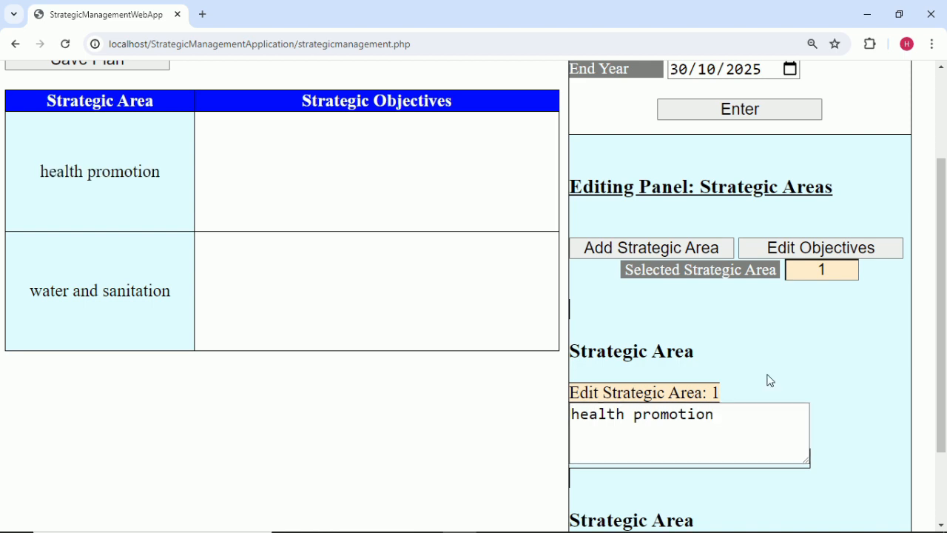
# Correct the second strategic area name to 'water and sanitation' by deleting its extra last letter.
pyautogui.click(838, 271)
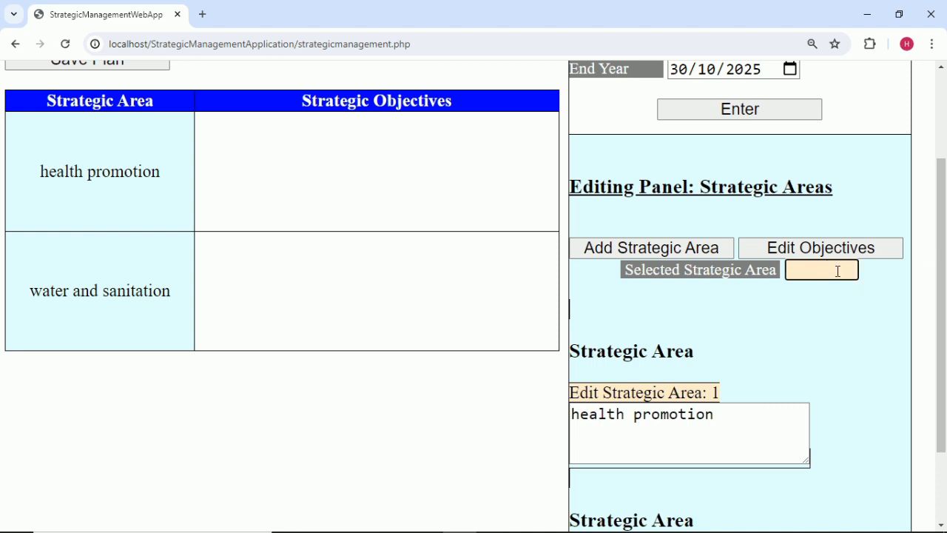
pyautogui.click(860, 356)
pyautogui.scroll(-2, 840, 365)
pyautogui.click(755, 478)
pyautogui.press('BackSpace')
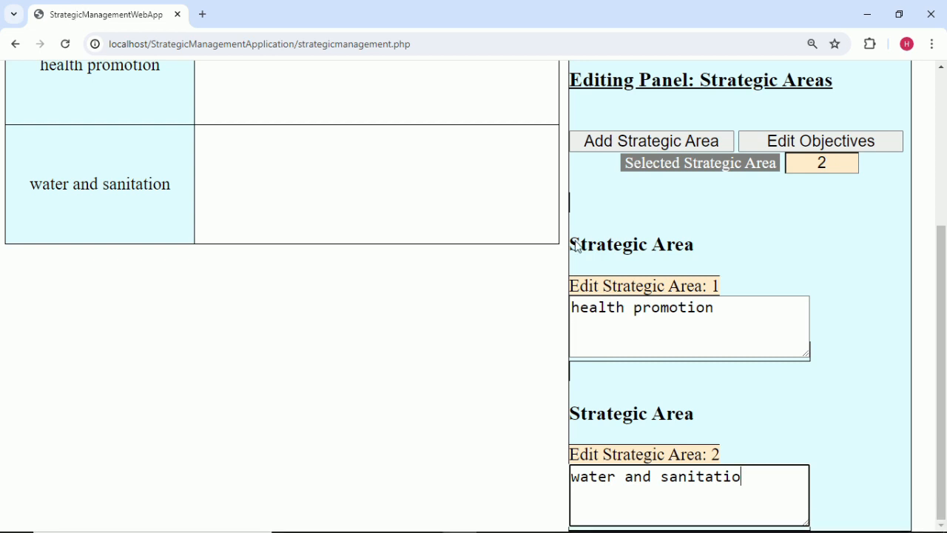
pyautogui.click(779, 420)
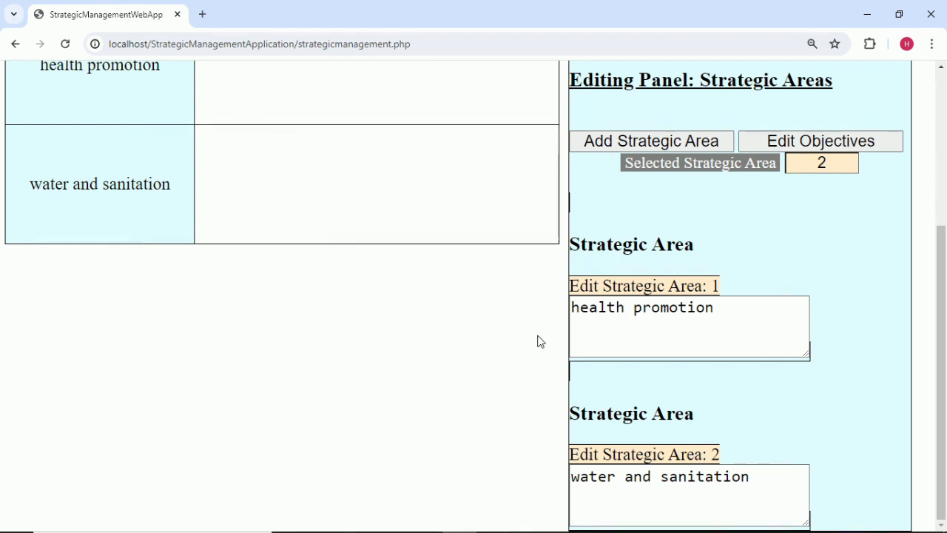
# Select health promotion as the strategic area and bring up its objectives editor.
pyautogui.scroll(2, 538, 341)
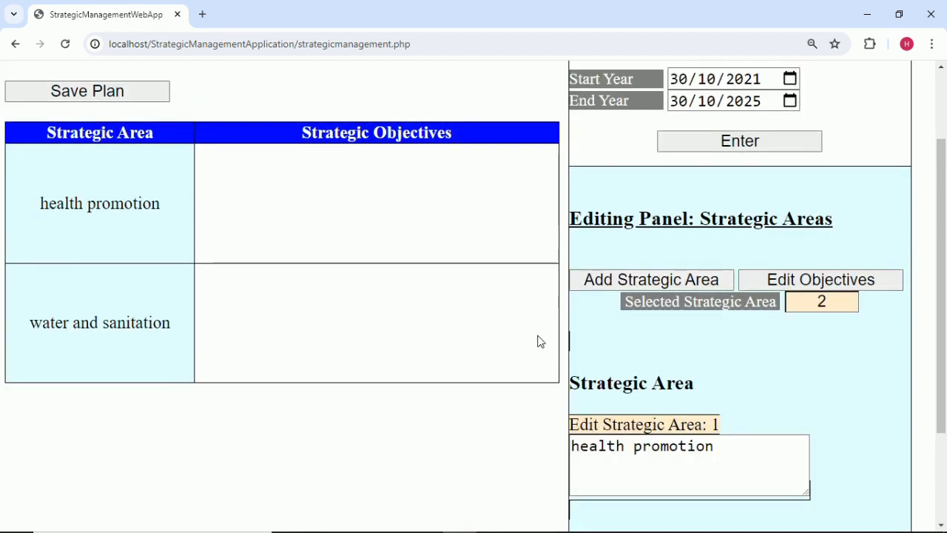
pyautogui.click(823, 302)
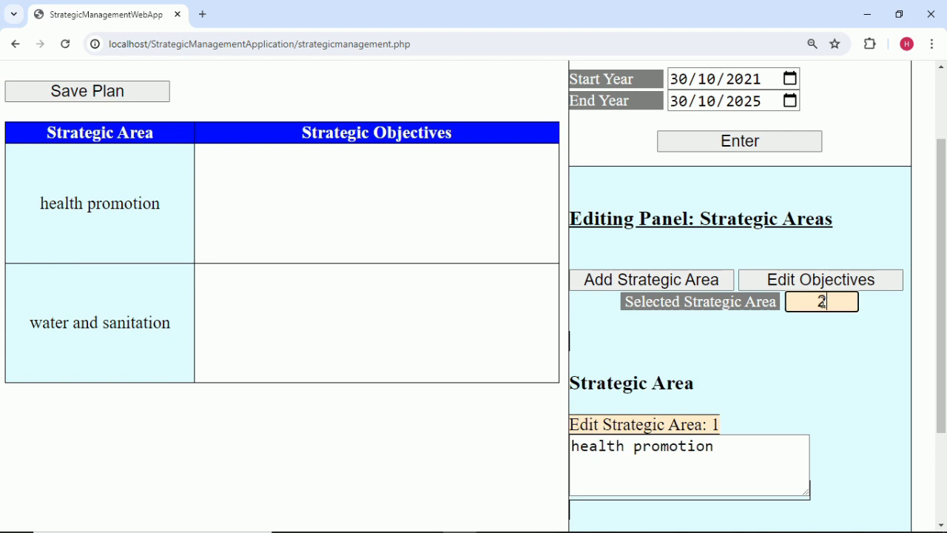
pyautogui.click(817, 376)
pyautogui.click(841, 281)
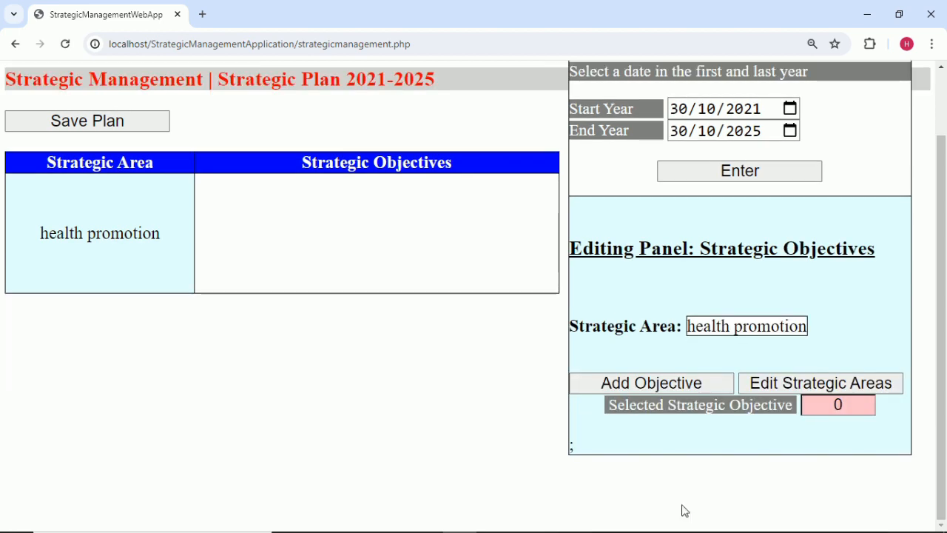
# Add objective 1, 'improved health access', copied from Excel cell B2.
pyautogui.moveTo(621, 524)
pyautogui.click(661, 520)
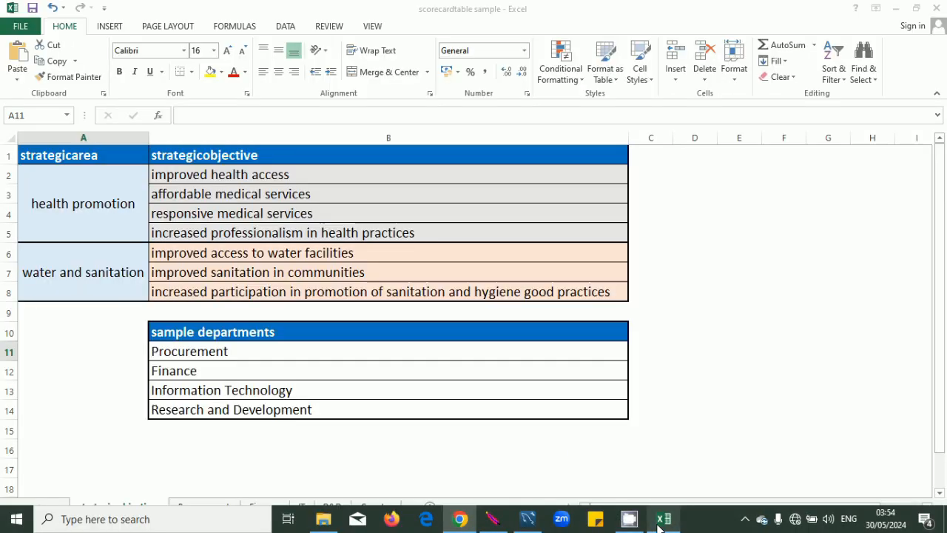
pyautogui.click(316, 174)
pyautogui.doubleClick(296, 174)
pyautogui.moveTo(296, 174); pyautogui.dragTo(150, 174)
pyautogui.hotkey('ctrl', 'c')
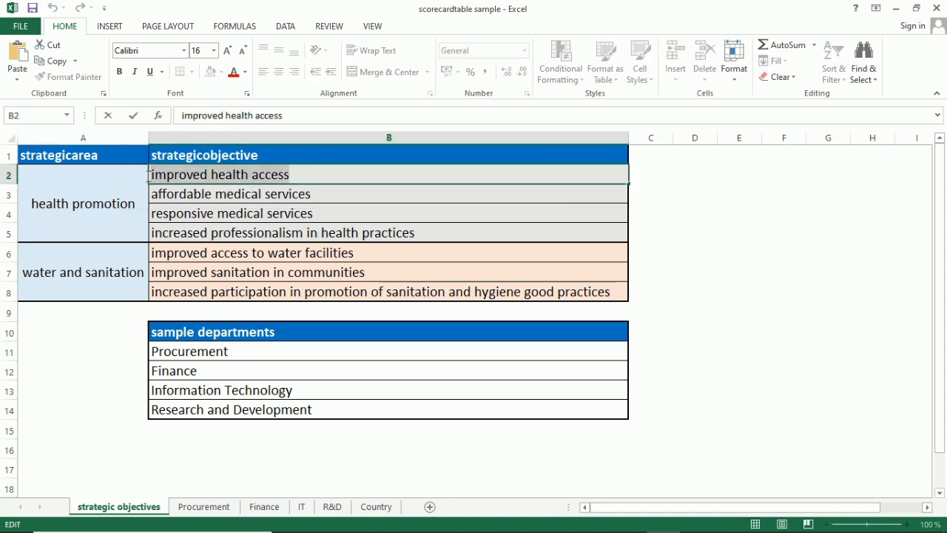
pyautogui.click(684, 293)
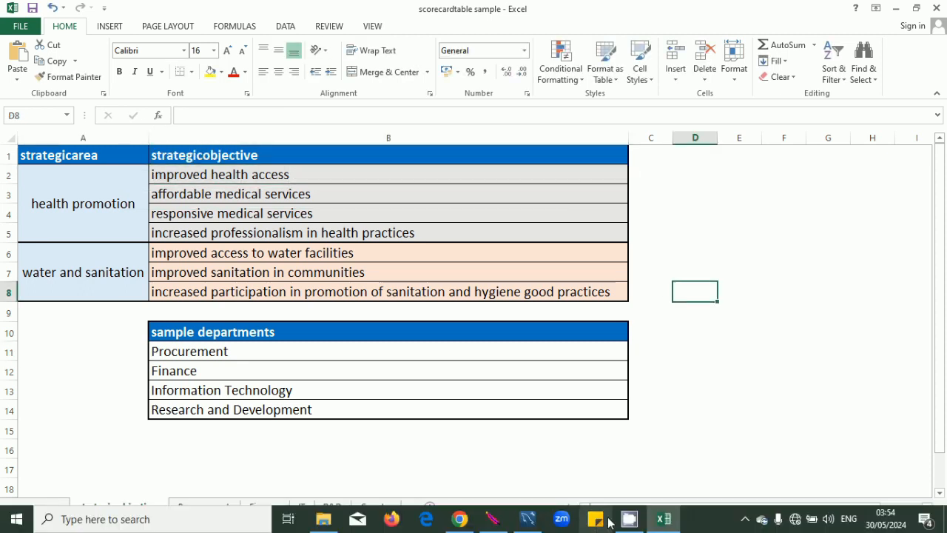
pyautogui.click(482, 522)
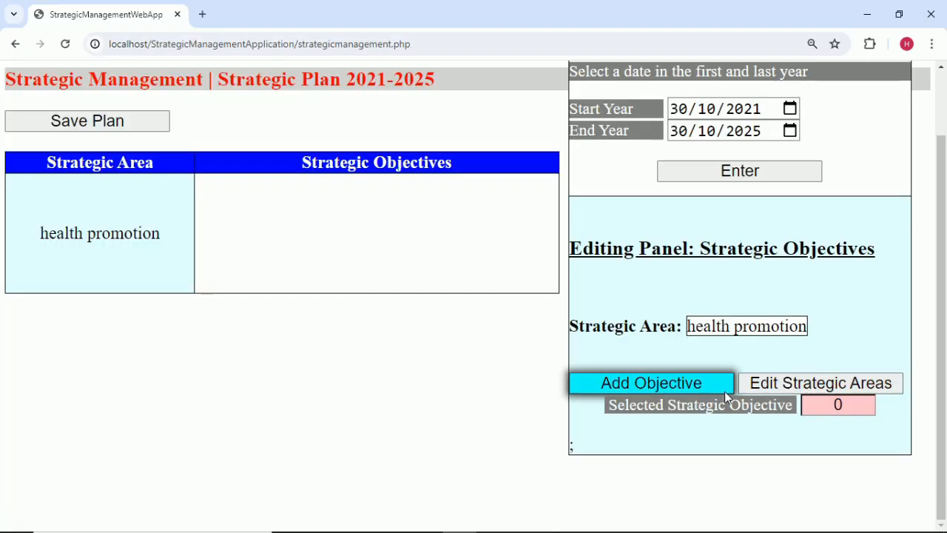
pyautogui.click(702, 387)
pyautogui.click(664, 472)
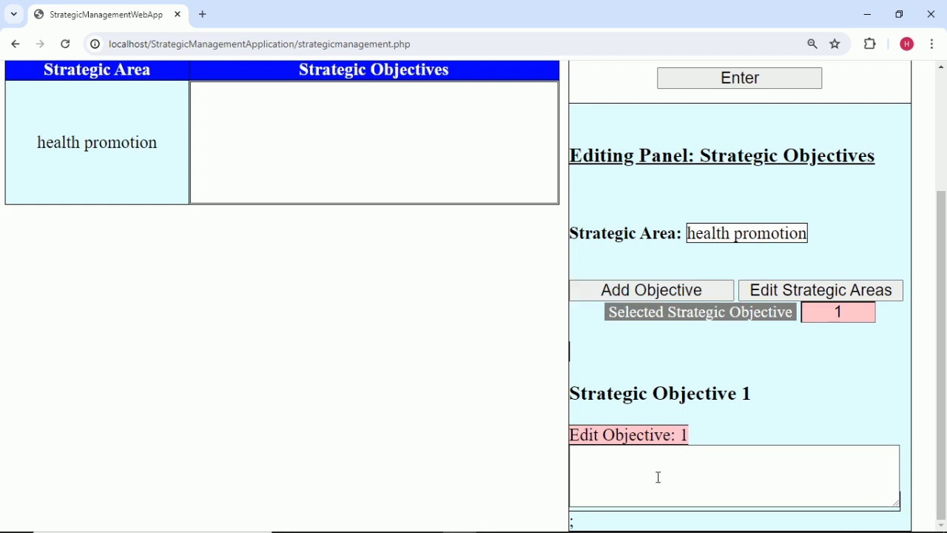
pyautogui.hotkey('ctrl', 'v')
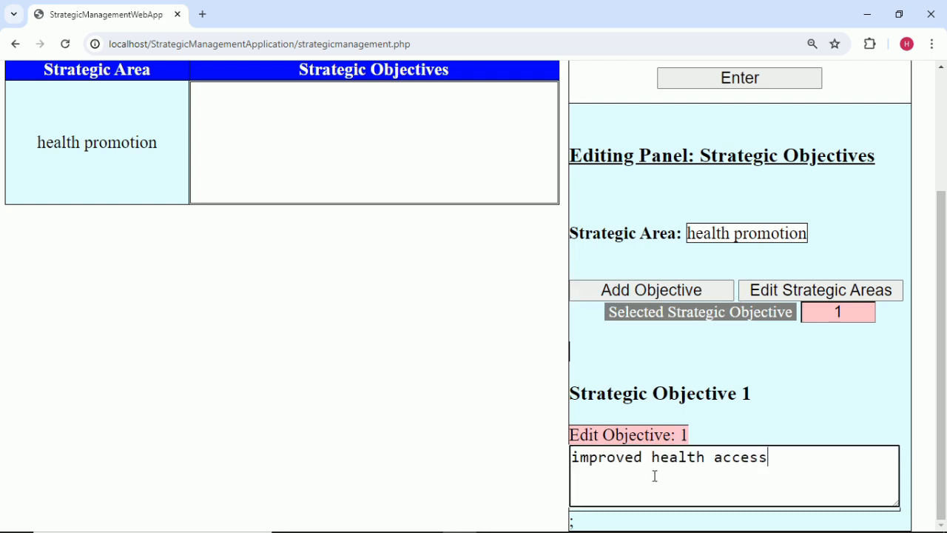
pyautogui.click(779, 375)
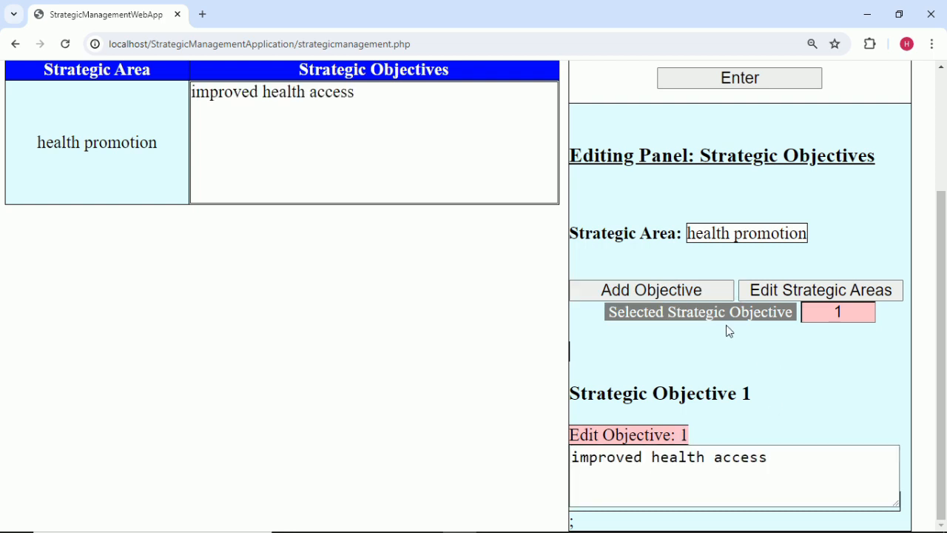
# Add objective 2, 'affordable medical services', copied from Excel cell B3.
pyautogui.click(706, 291)
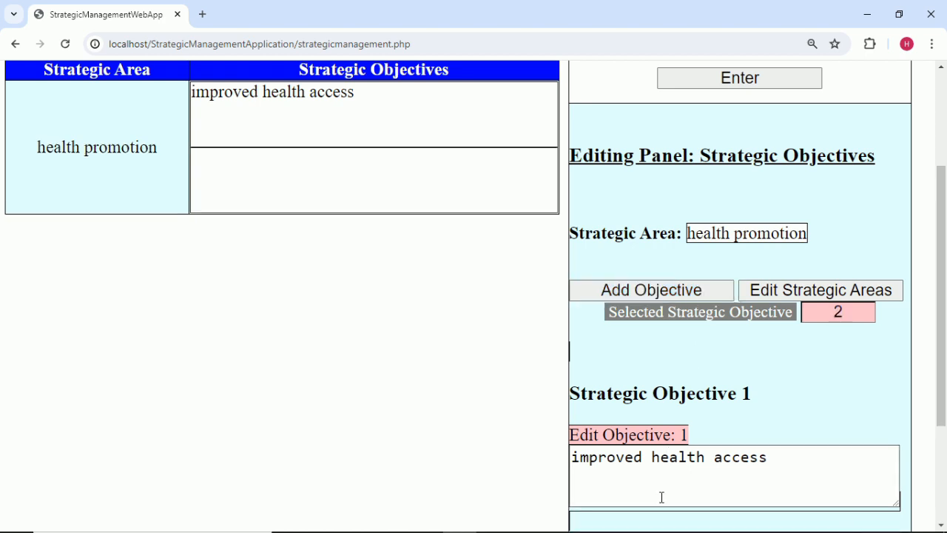
pyautogui.click(662, 524)
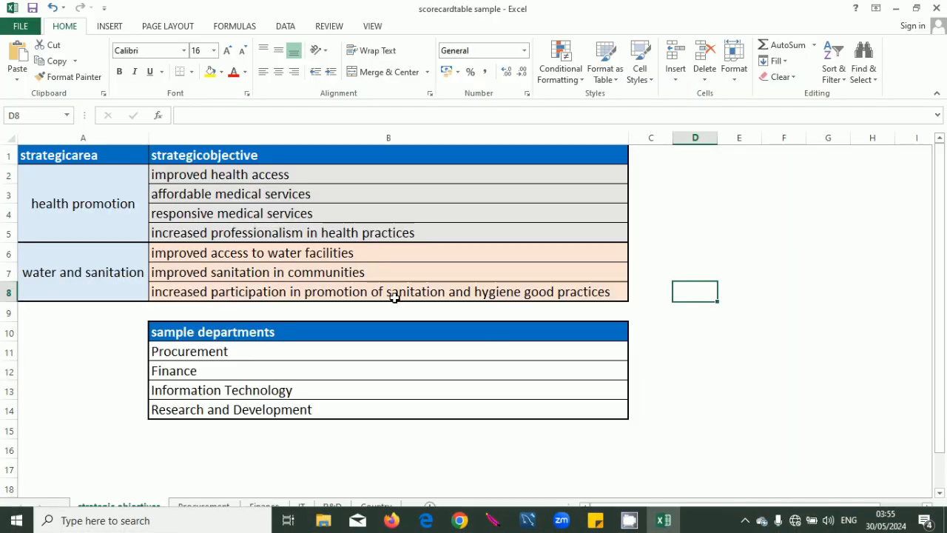
pyautogui.click(320, 198)
pyautogui.doubleClick(319, 195)
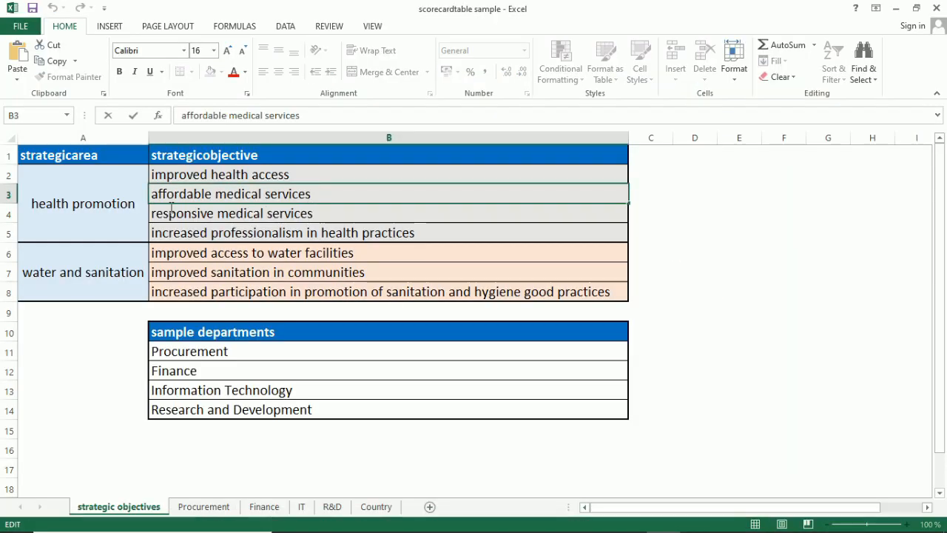
pyautogui.moveTo(316, 194); pyautogui.dragTo(123, 183)
pyautogui.hotkey('ctrl', 'c')
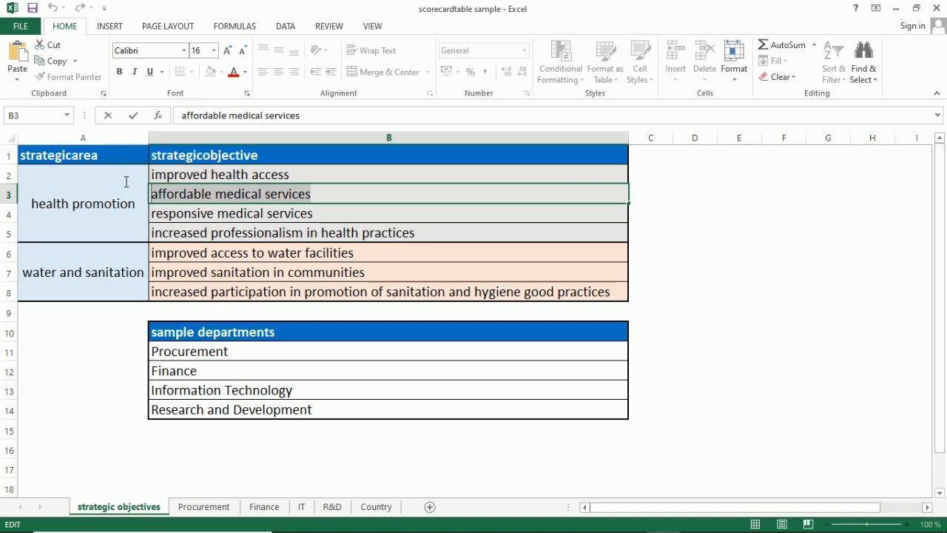
pyautogui.click(507, 456)
pyautogui.moveTo(564, 530)
pyautogui.click(460, 525)
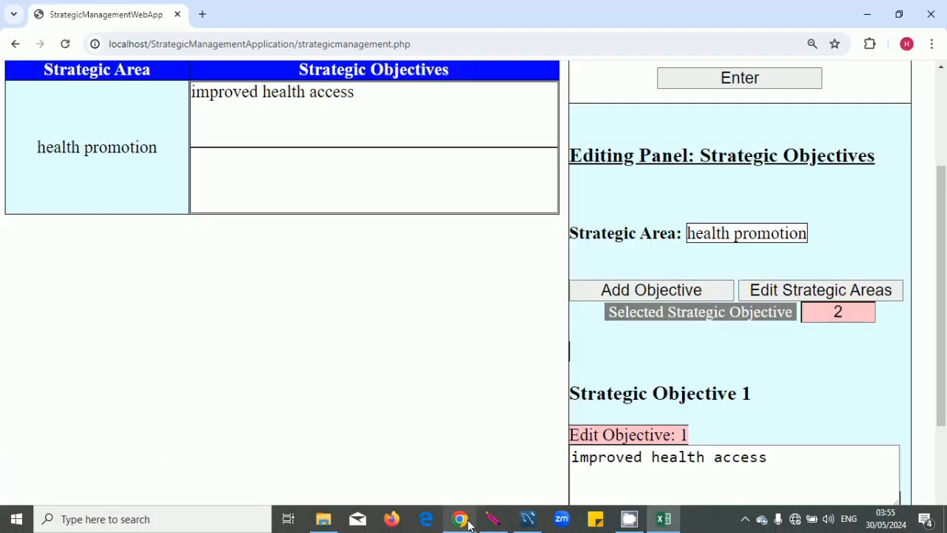
pyautogui.scroll(-2, 651, 363)
pyautogui.click(655, 461)
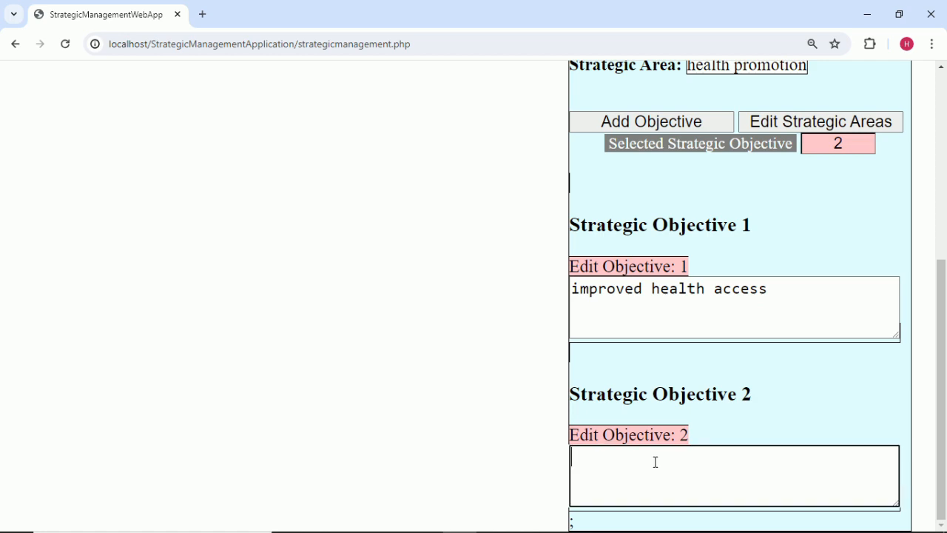
pyautogui.hotkey('ctrl', 'v')
pyautogui.click(793, 429)
pyautogui.scroll(2, 745, 412)
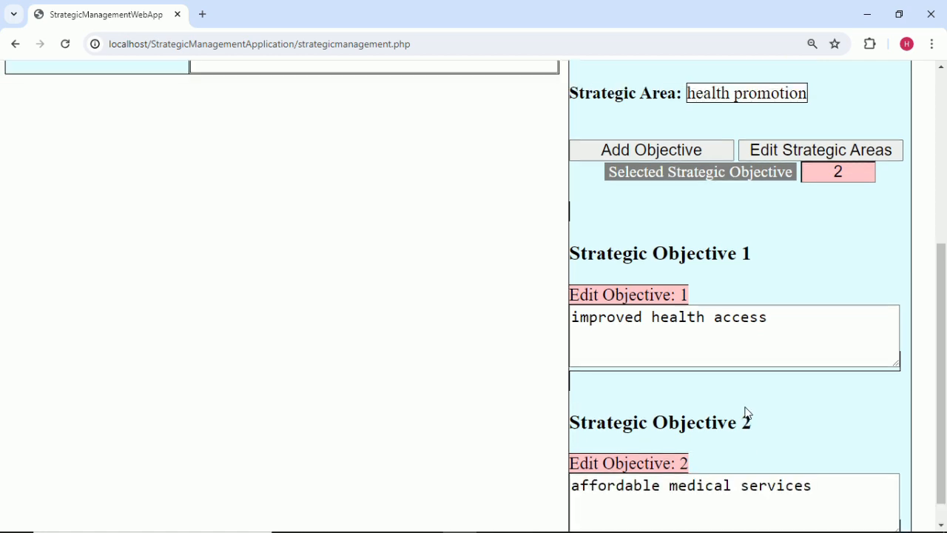
pyautogui.scroll(1, 746, 412)
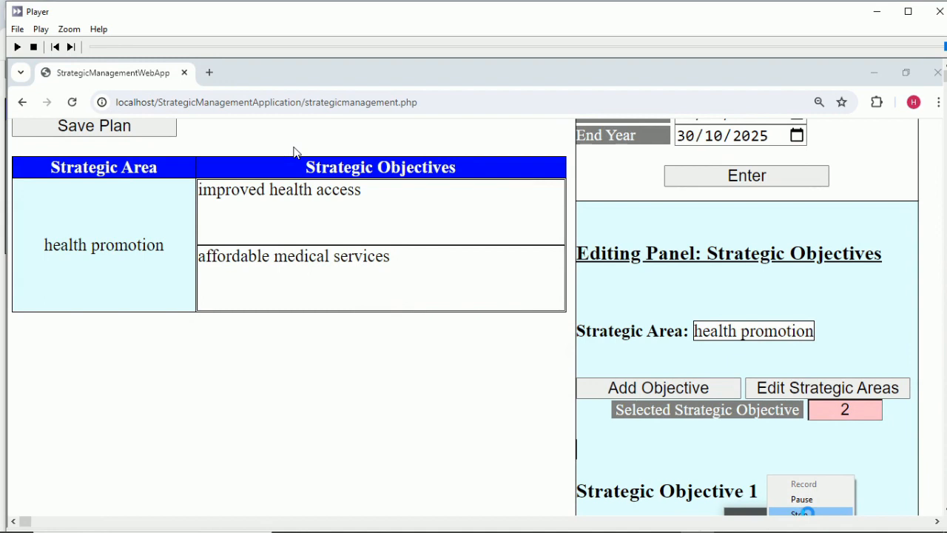
# Add objective 3, 'responsive medical services', copied from Excel cell B4.
pyautogui.moveTo(616, 524)
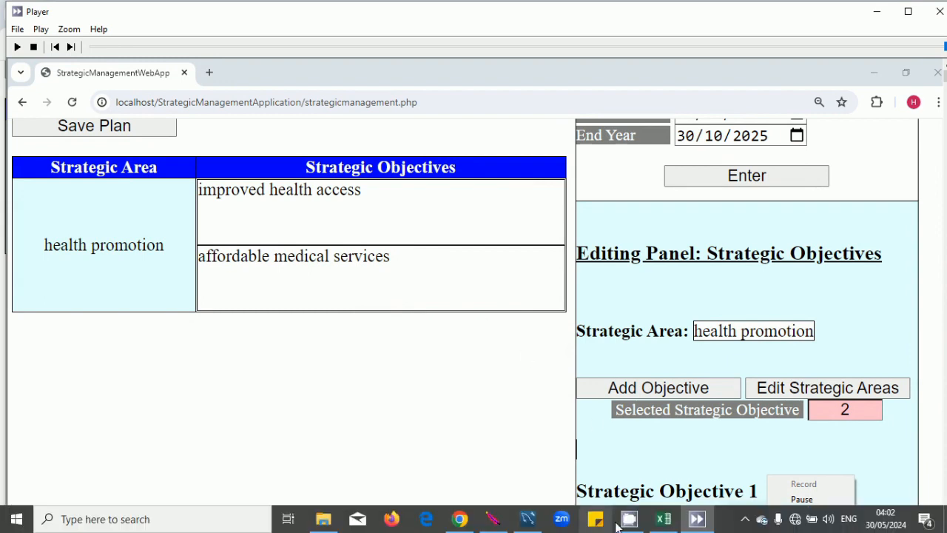
pyautogui.click(668, 525)
pyautogui.click(324, 216)
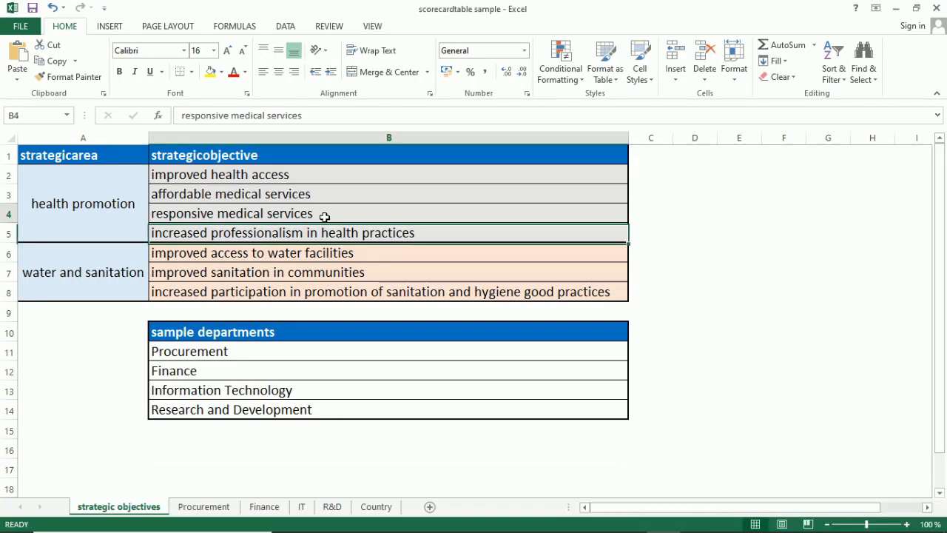
pyautogui.doubleClick(324, 216)
pyautogui.moveTo(317, 215); pyautogui.dragTo(127, 212)
pyautogui.hotkey('ctrl', 'c')
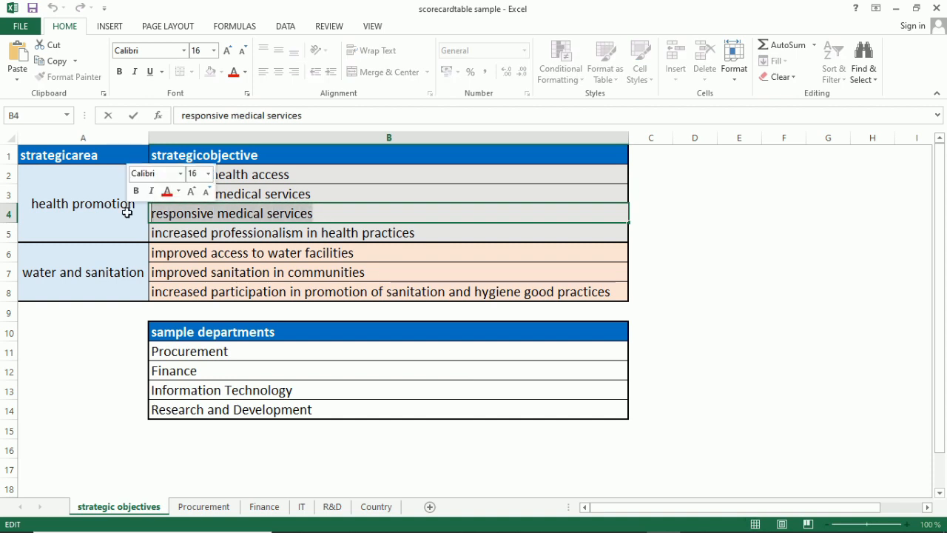
pyautogui.click(491, 466)
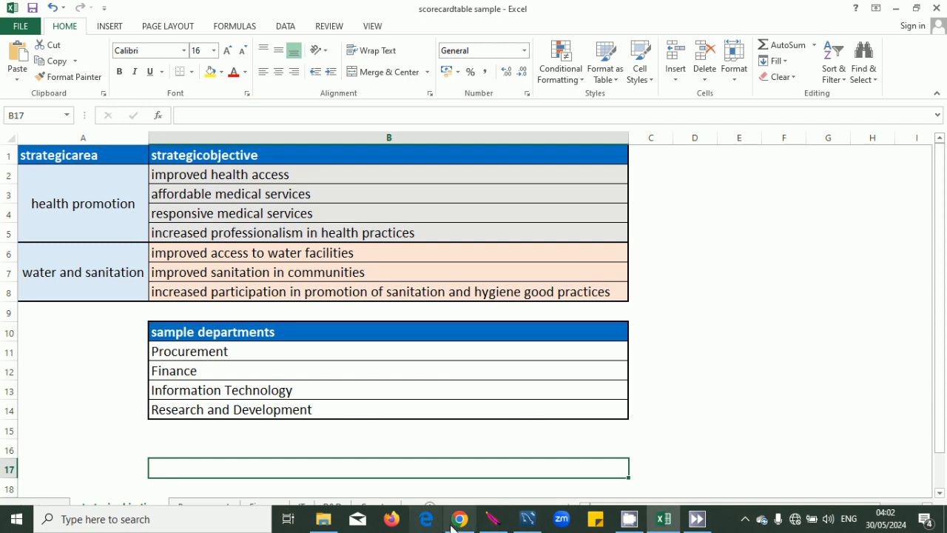
pyautogui.click(455, 523)
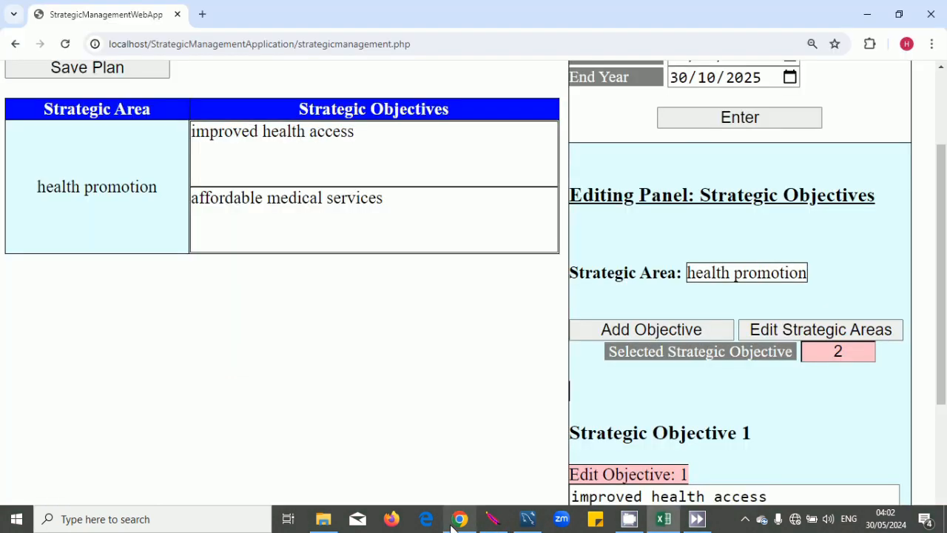
pyautogui.click(696, 332)
pyautogui.scroll(-5, 697, 332)
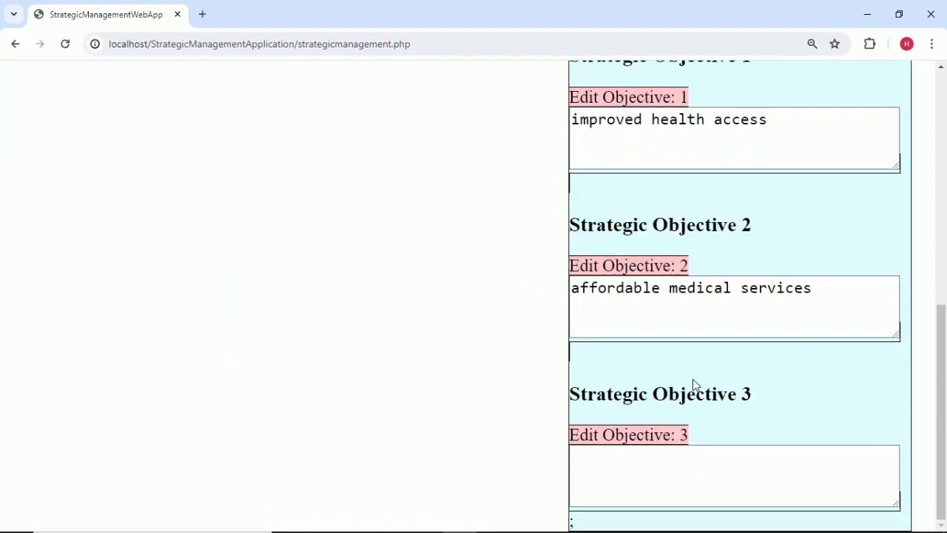
pyautogui.click(655, 475)
pyautogui.hotkey('ctrl', 'v')
pyautogui.click(772, 411)
pyautogui.scroll(1, 758, 401)
pyautogui.scroll(1, 758, 401)
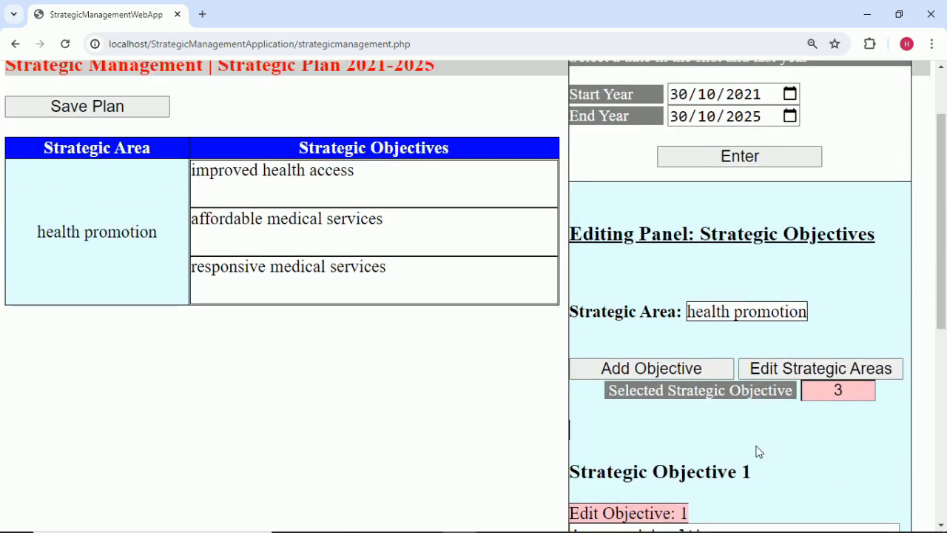
# Add objective 4, 'increased professionalism in health practices', copied from Excel cell B5.
pyautogui.click(679, 370)
pyautogui.moveTo(633, 527)
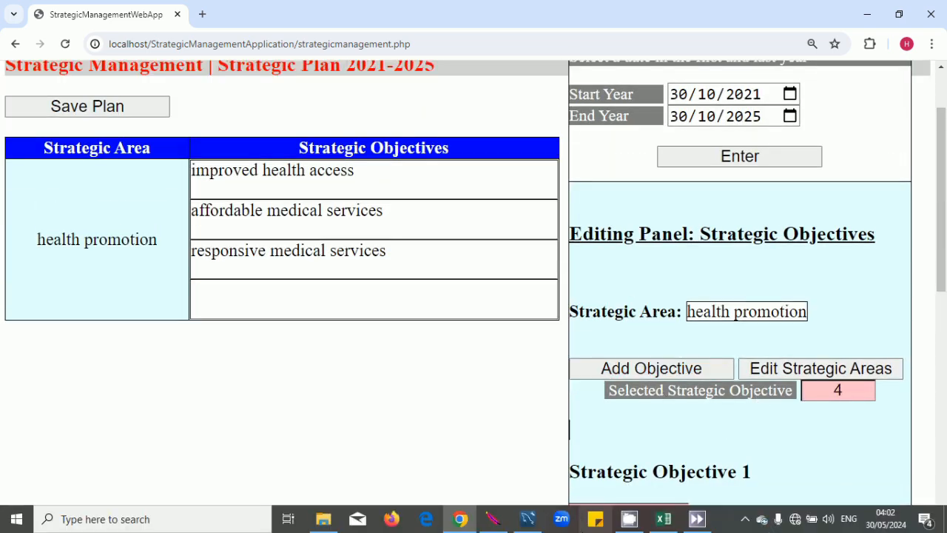
pyautogui.click(664, 518)
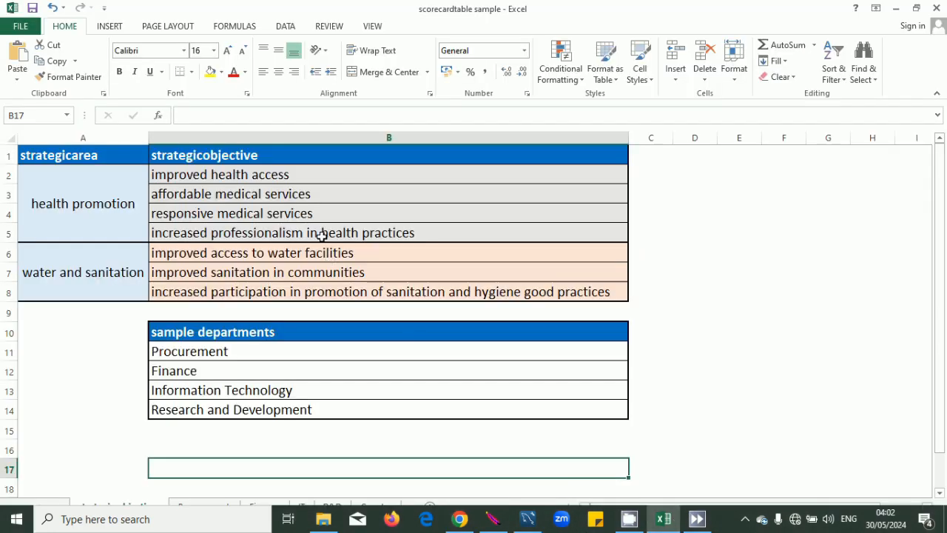
pyautogui.doubleClick(434, 234)
pyautogui.moveTo(429, 235); pyautogui.dragTo(131, 228)
pyautogui.hotkey('ctrl', 'c')
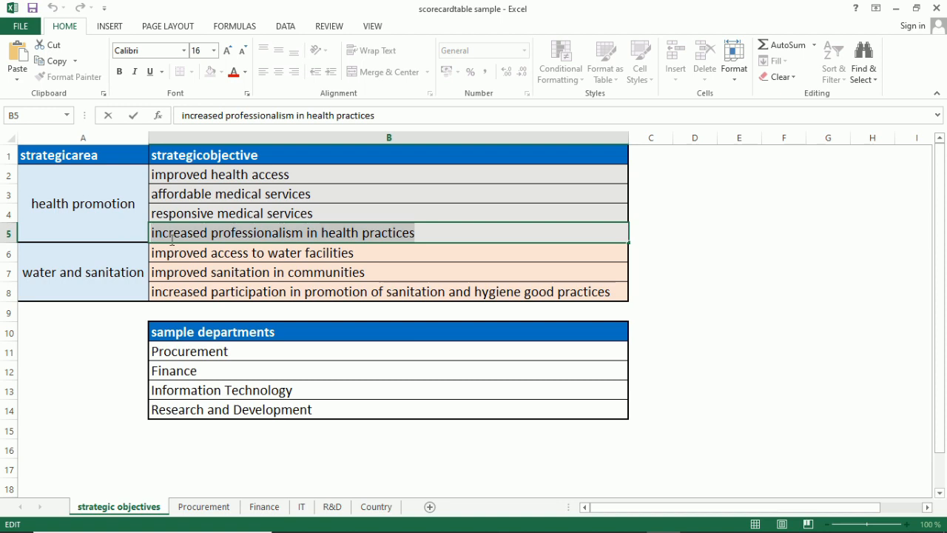
pyautogui.click(649, 310)
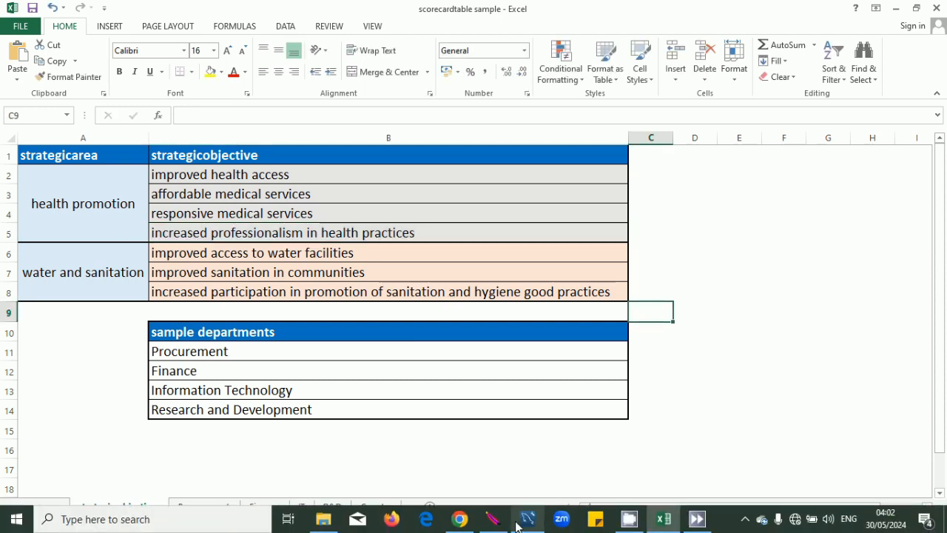
pyautogui.click(461, 519)
pyautogui.scroll(-8, 648, 429)
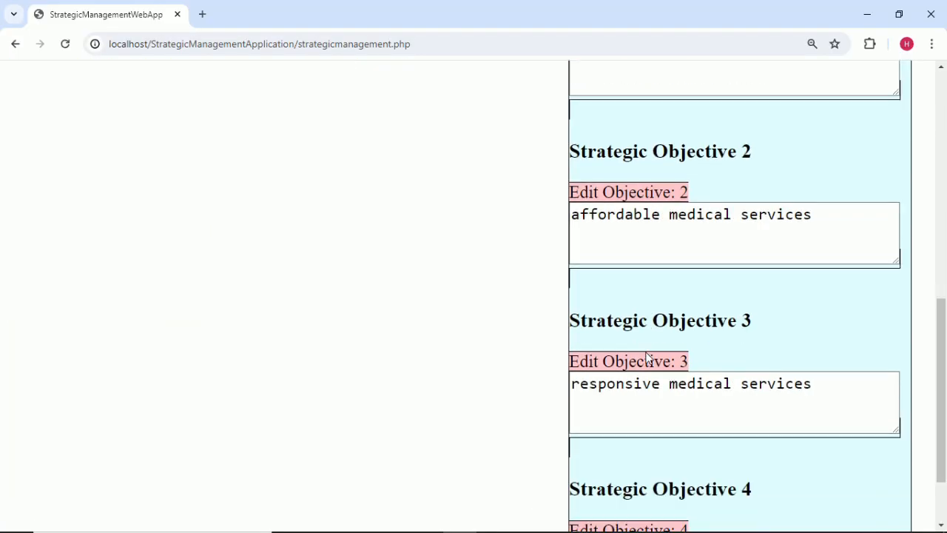
pyautogui.click(659, 484)
pyautogui.hotkey('ctrl', 'v')
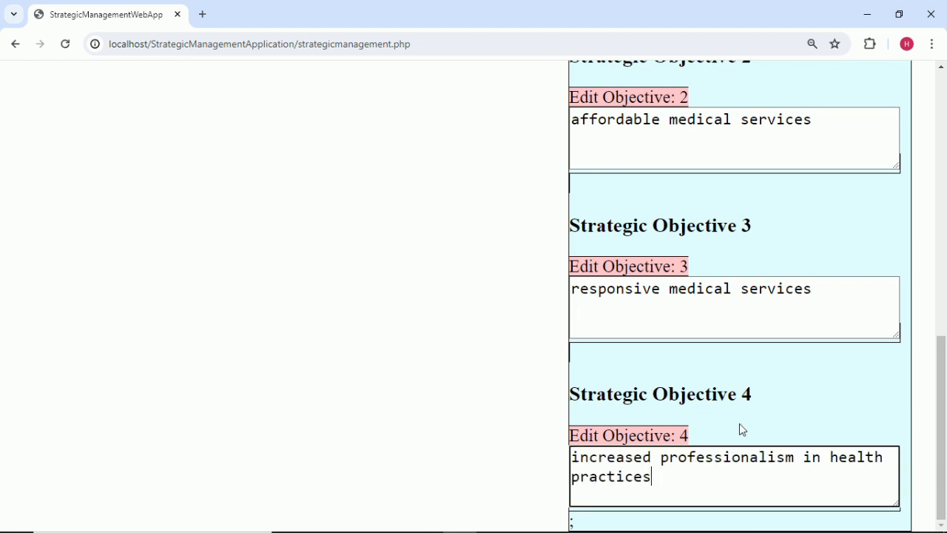
pyautogui.scroll(8, 783, 402)
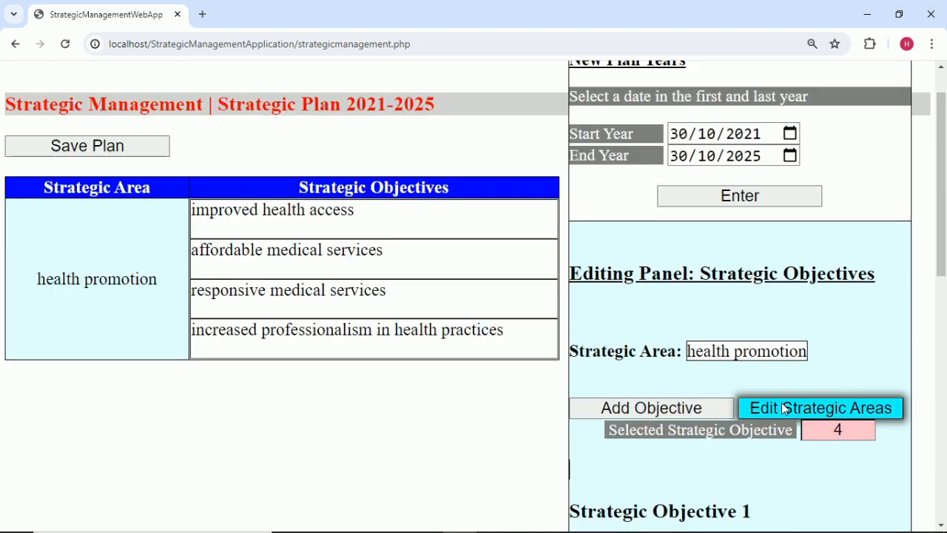
pyautogui.scroll(-1, 782, 406)
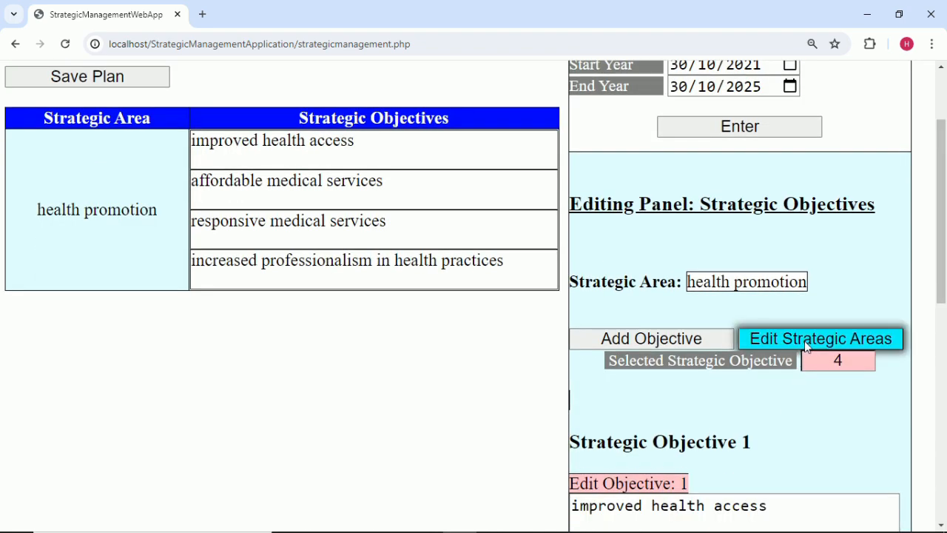
pyautogui.click(807, 340)
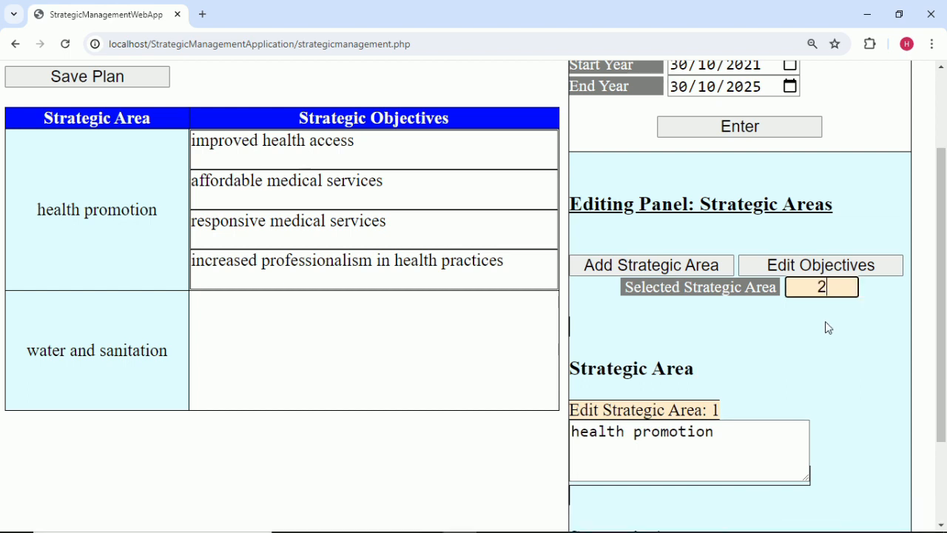
# Select strategic area 2, water and sanitation, and add a blank objective to it.
pyautogui.click(825, 321)
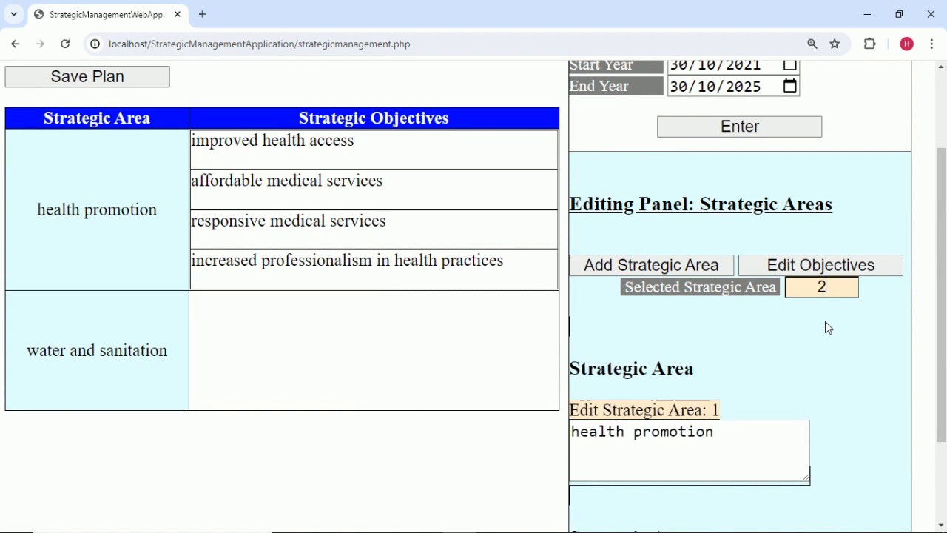
pyautogui.click(837, 272)
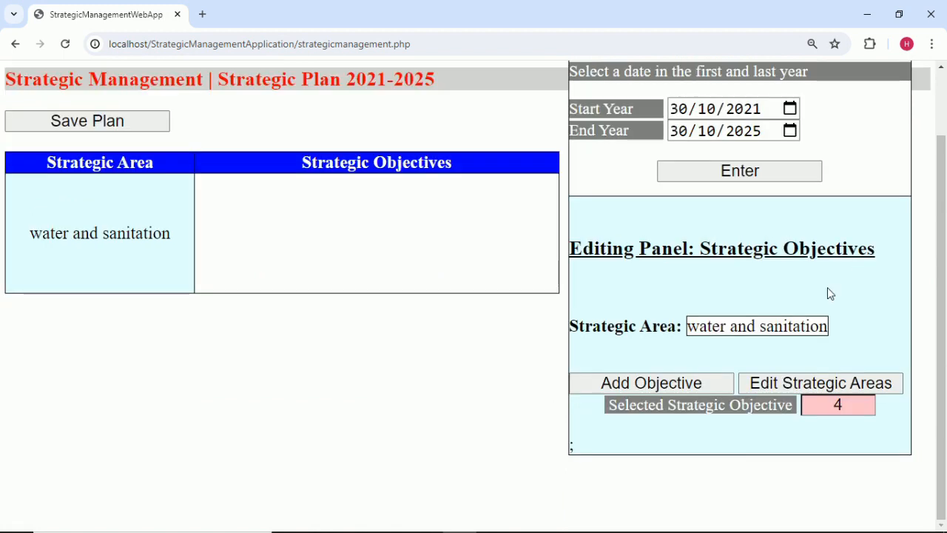
pyautogui.click(690, 385)
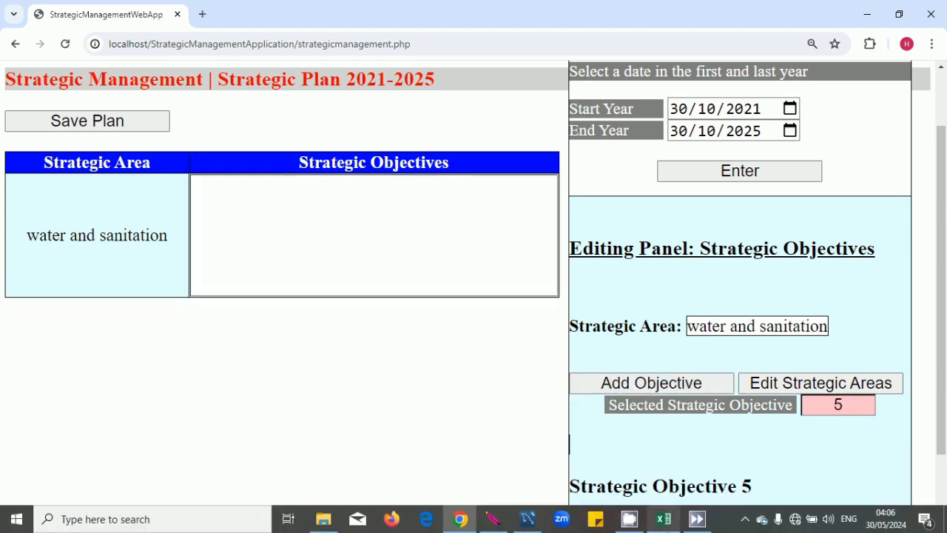
# Fill objective 5 with 'improved access to water facilities' copied from Excel cell B6.
pyautogui.click(663, 521)
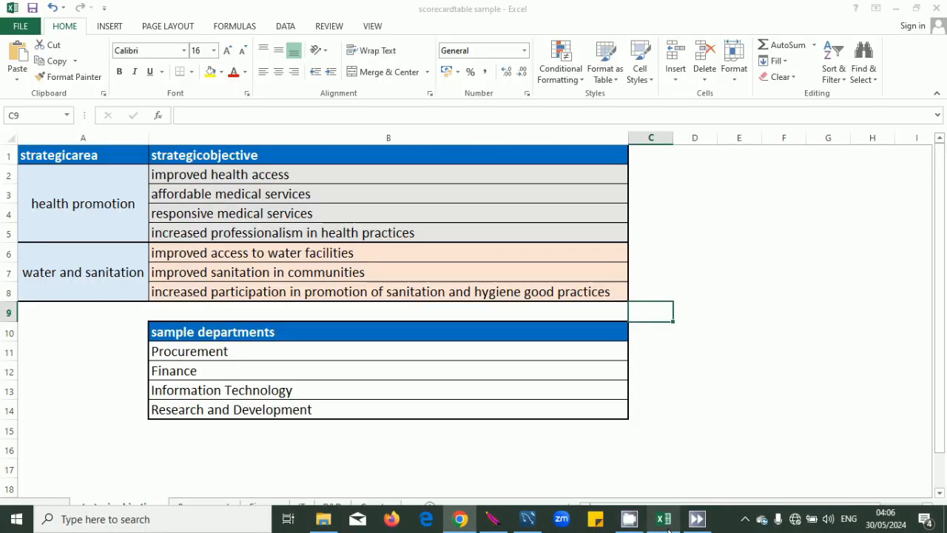
pyautogui.doubleClick(364, 253)
pyautogui.moveTo(365, 253); pyautogui.dragTo(133, 253)
pyautogui.hotkey('ctrl', 'c')
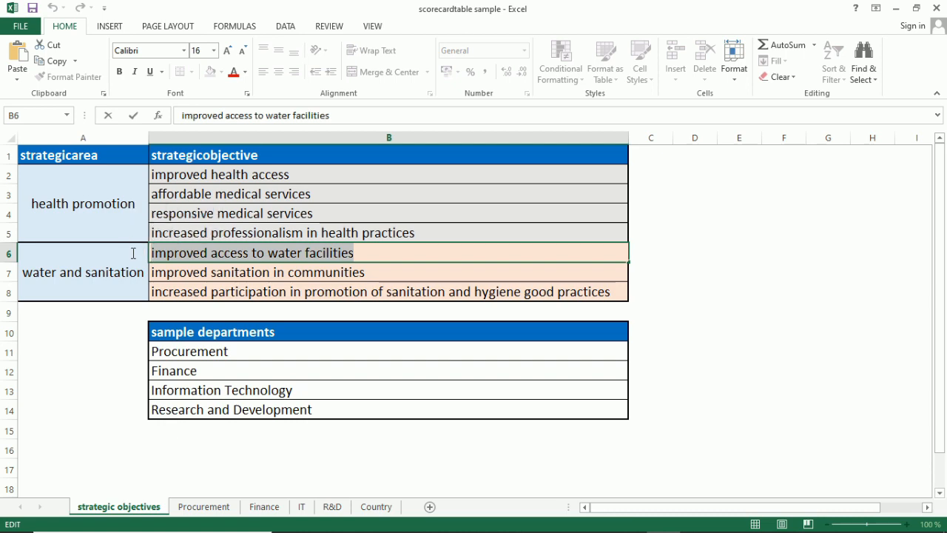
pyautogui.click(507, 427)
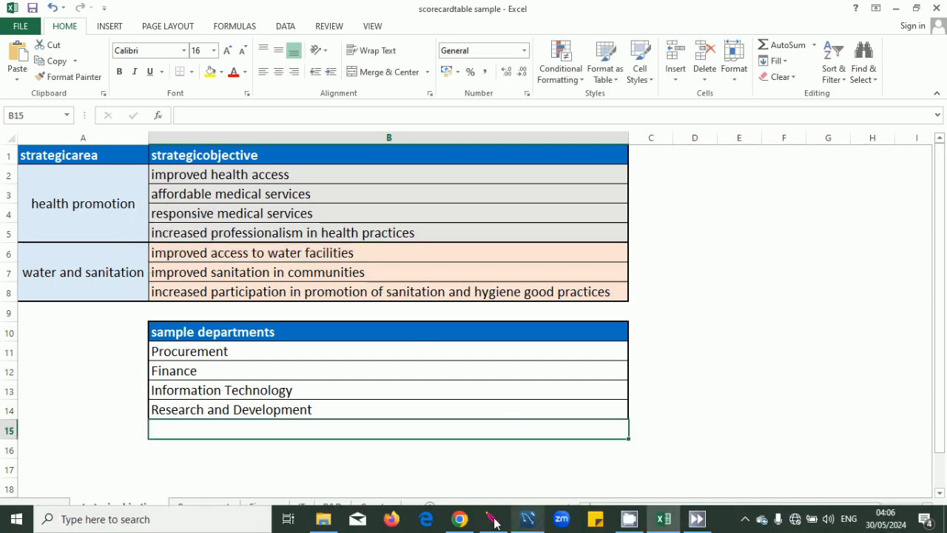
pyautogui.click(460, 520)
pyautogui.scroll(-2, 630, 415)
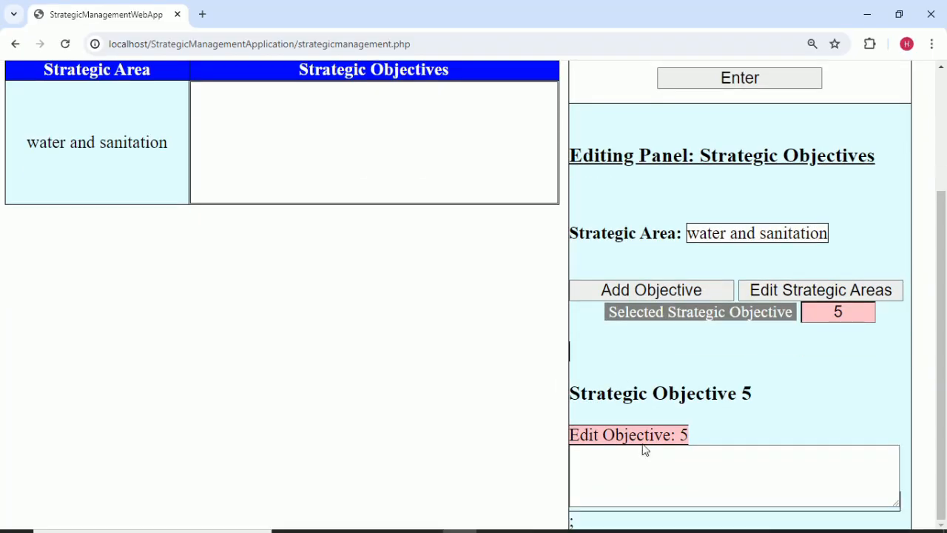
pyautogui.click(655, 456)
pyautogui.hotkey('ctrl', 'v')
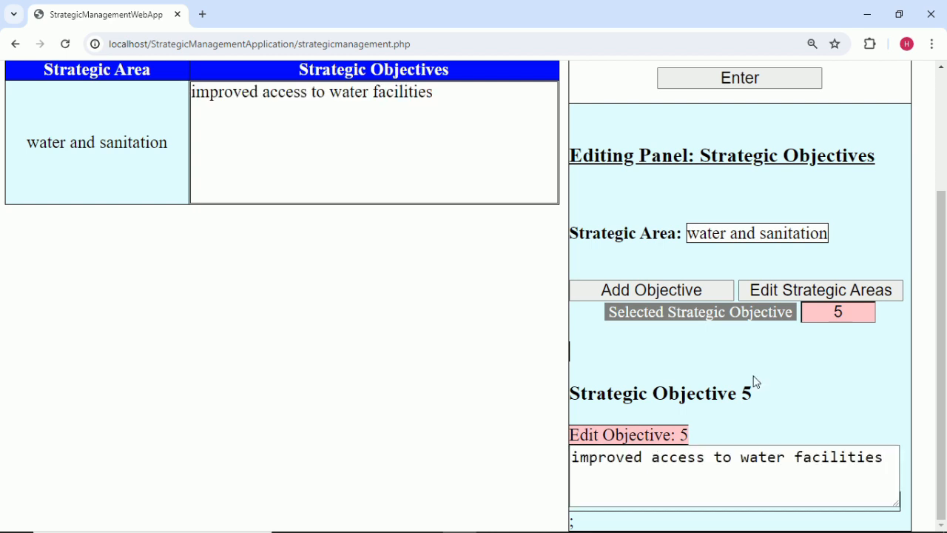
pyautogui.scroll(1, 755, 382)
# Add objective 6, 'improved sanitation in communities', copied from Excel cell B7.
pyautogui.click(695, 360)
pyautogui.scroll(-3, 461, 407)
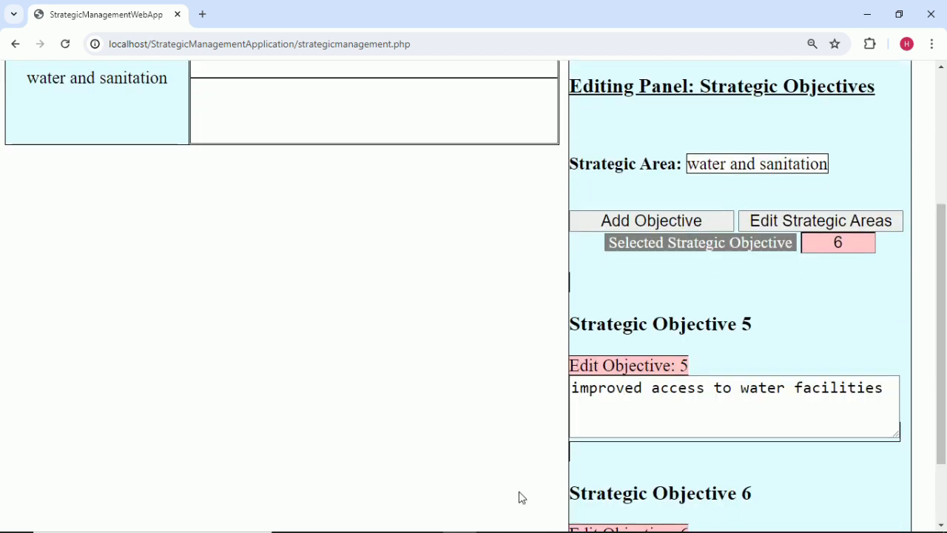
pyautogui.click(664, 519)
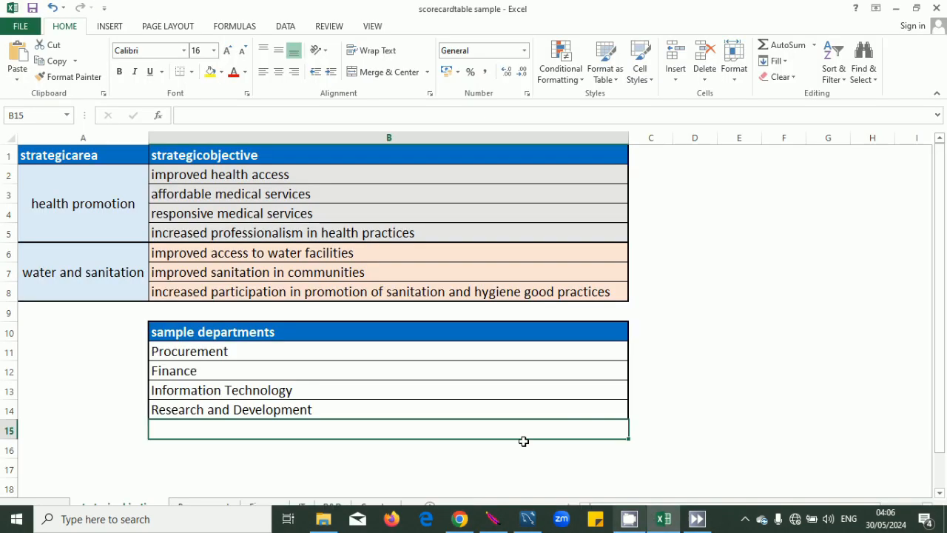
pyautogui.doubleClick(377, 271)
pyautogui.moveTo(376, 273); pyautogui.dragTo(152, 276)
pyautogui.hotkey('ctrl', 'c')
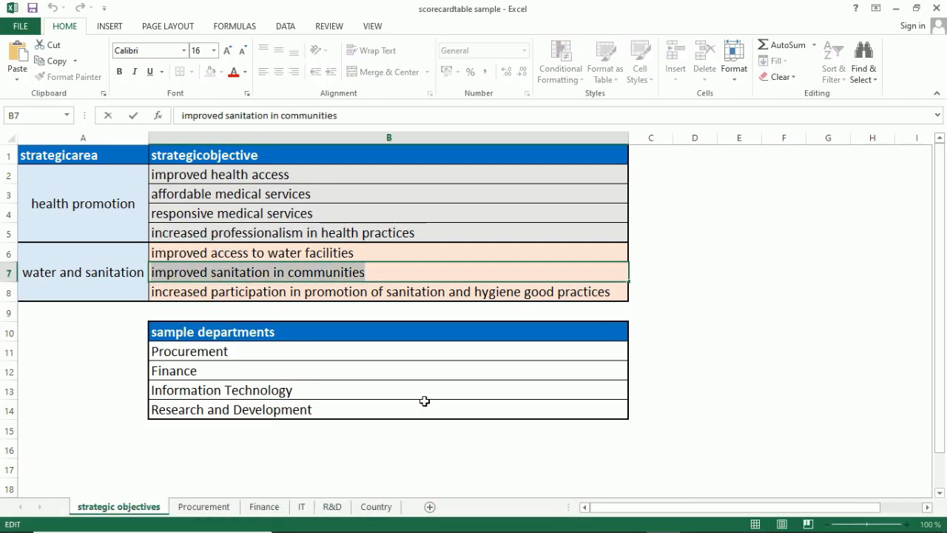
pyautogui.click(491, 435)
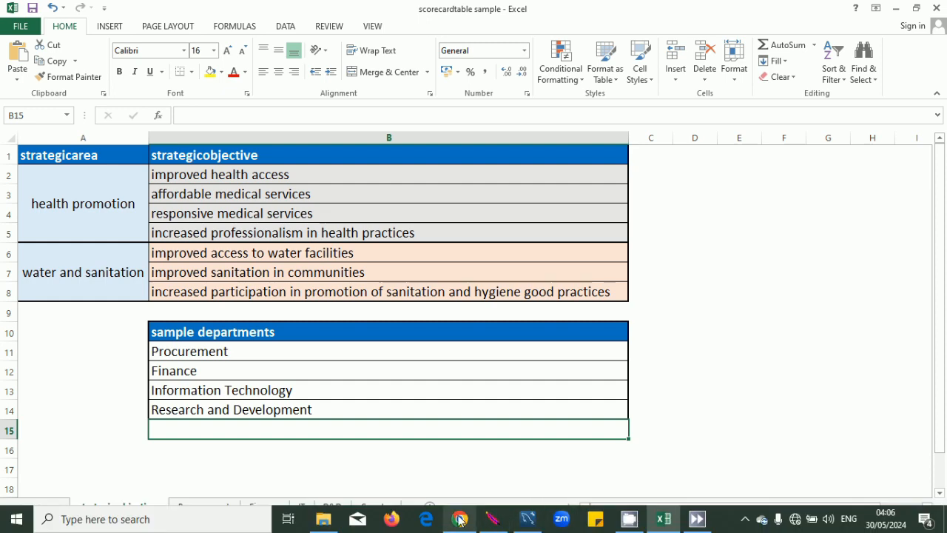
pyautogui.click(459, 519)
pyautogui.scroll(-1, 621, 353)
pyautogui.click(691, 467)
pyautogui.hotkey('ctrl', 'v')
pyautogui.scroll(2, 732, 392)
# Add objective 7 from Excel cell B8 and return to the strategic areas panel.
pyautogui.click(697, 333)
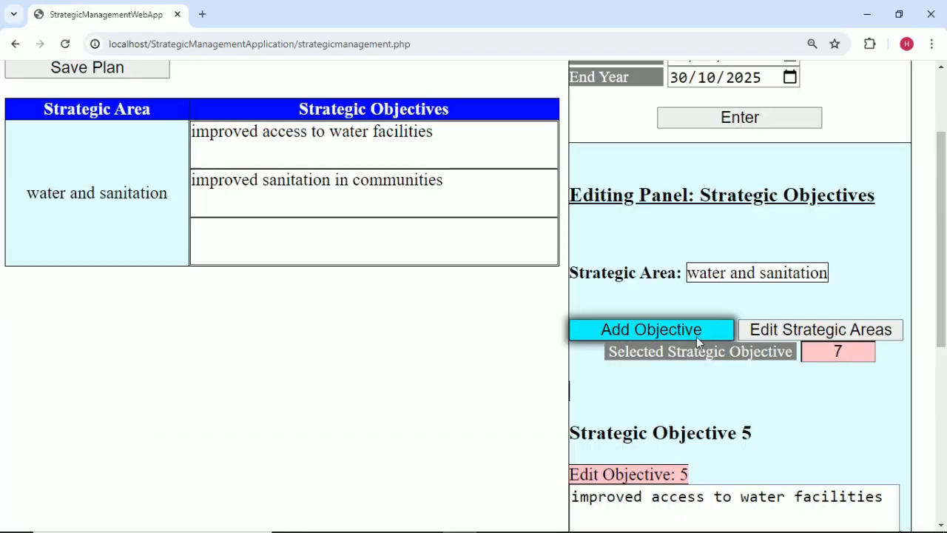
pyautogui.scroll(-3, 628, 457)
pyautogui.click(664, 519)
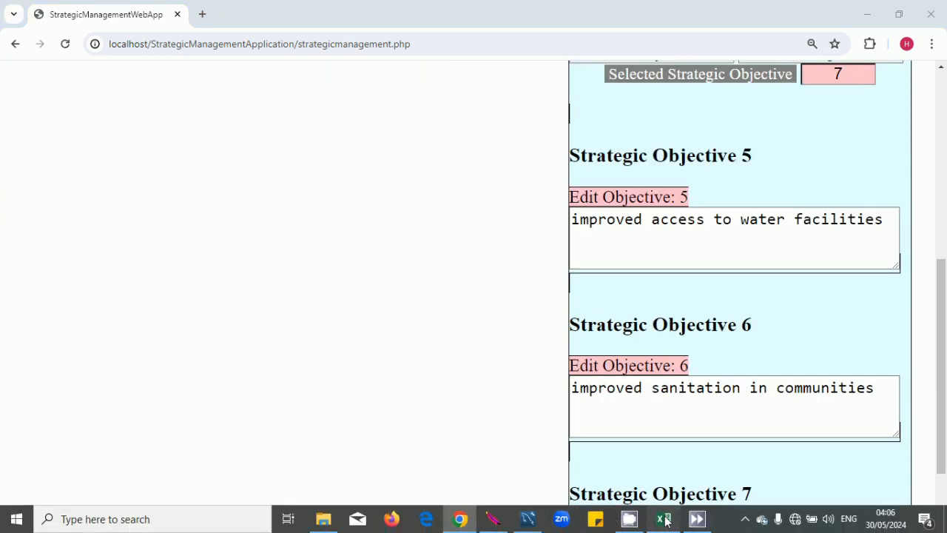
pyautogui.doubleClick(615, 288)
pyautogui.moveTo(615, 291); pyautogui.dragTo(145, 300)
pyautogui.hotkey('ctrl', 'c')
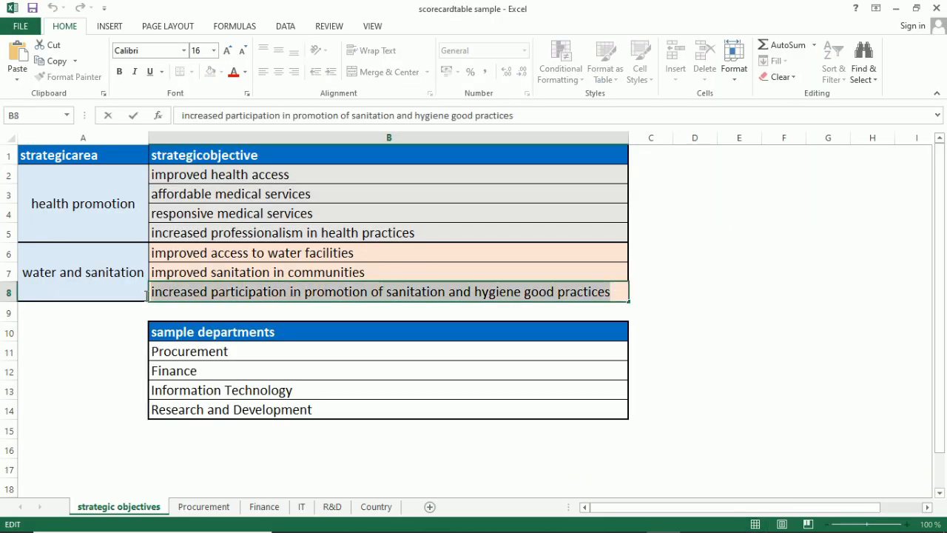
pyautogui.click(714, 299)
pyautogui.click(460, 521)
pyautogui.scroll(-1, 605, 418)
pyautogui.click(626, 454)
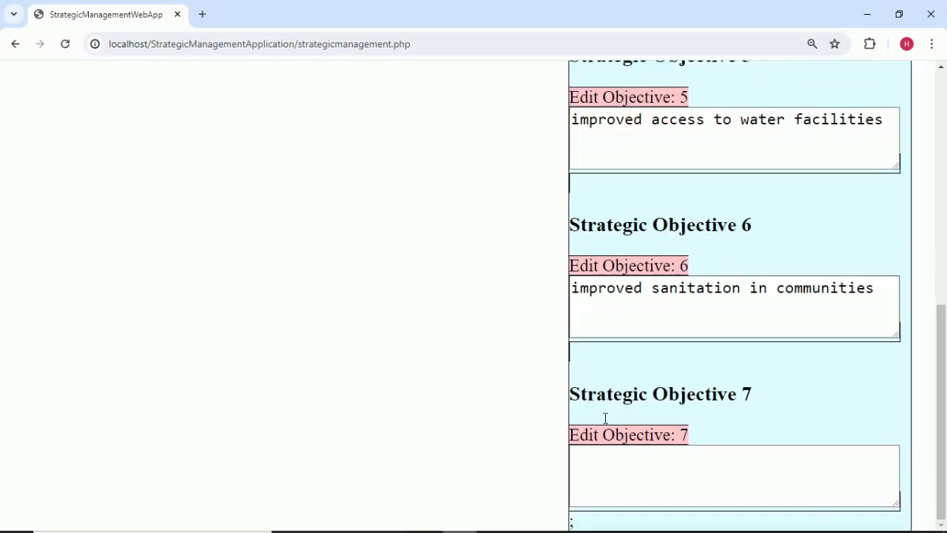
pyautogui.hotkey('ctrl', 'v')
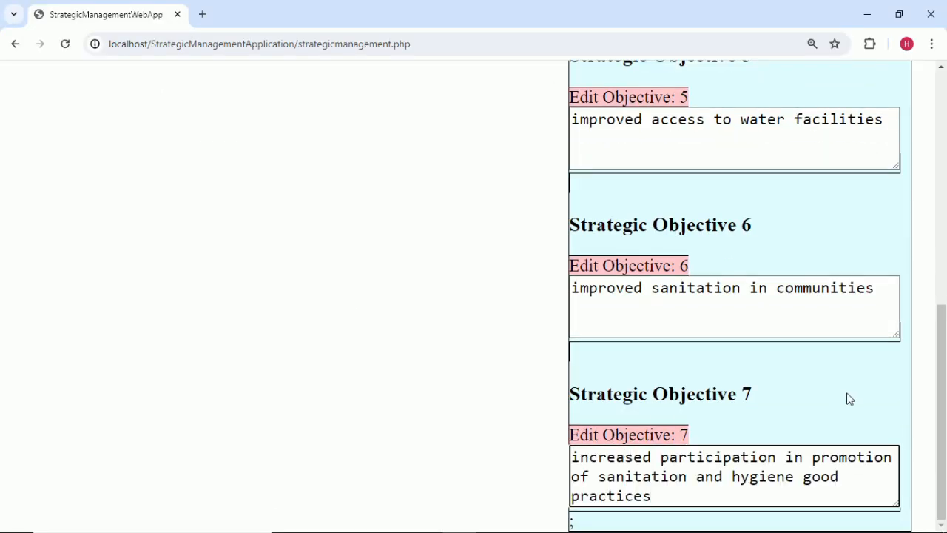
pyautogui.scroll(5, 844, 397)
pyautogui.scroll(1, 867, 370)
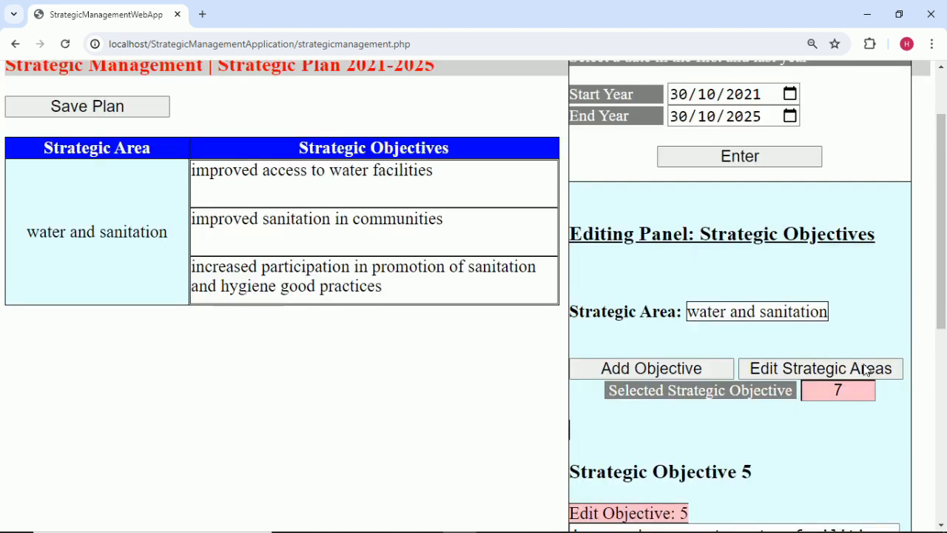
pyautogui.scroll(1, 861, 331)
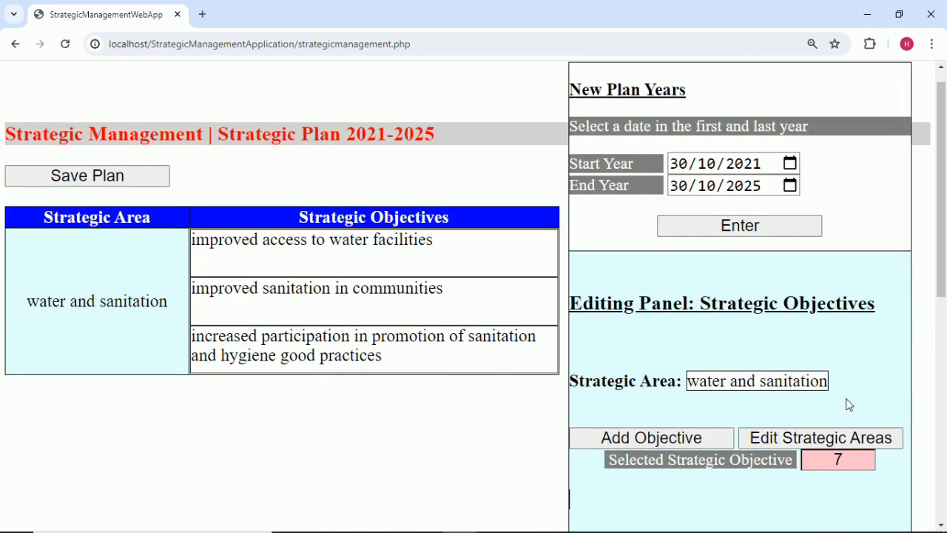
pyautogui.click(814, 444)
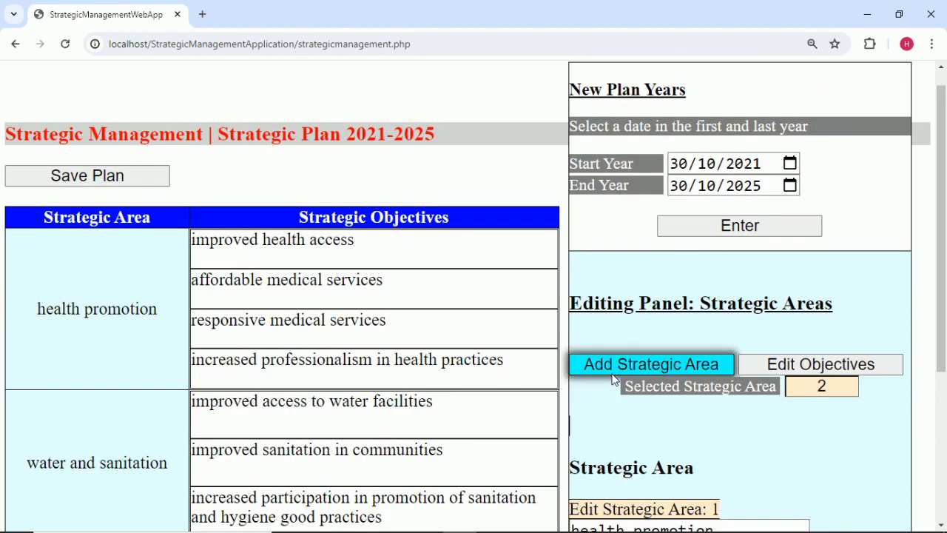
# Save the 2021-2025 strategic plan, dismiss the saved confirmation, and go back Home.
pyautogui.scroll(-1, 613, 380)
pyautogui.scroll(1, 614, 380)
pyautogui.scroll(-2, 423, 341)
pyautogui.scroll(2, 422, 341)
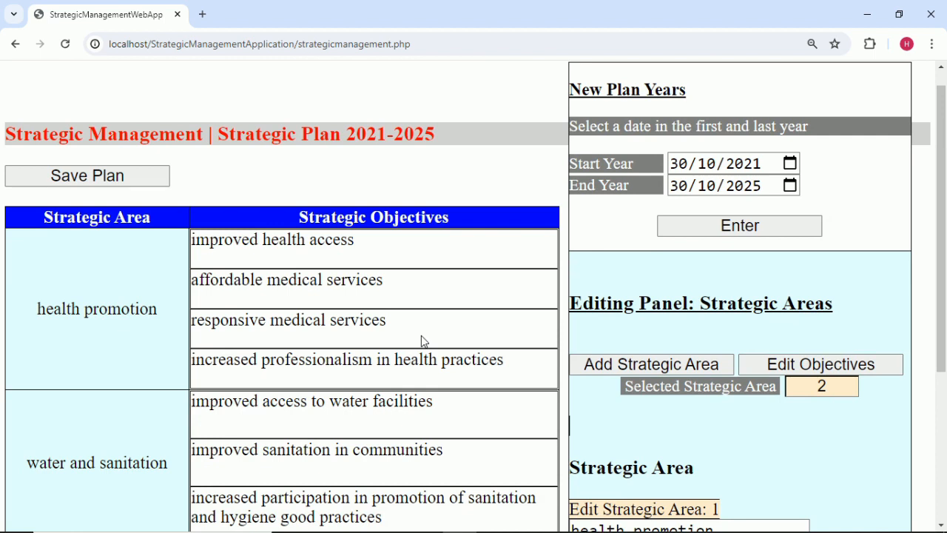
pyautogui.click(115, 174)
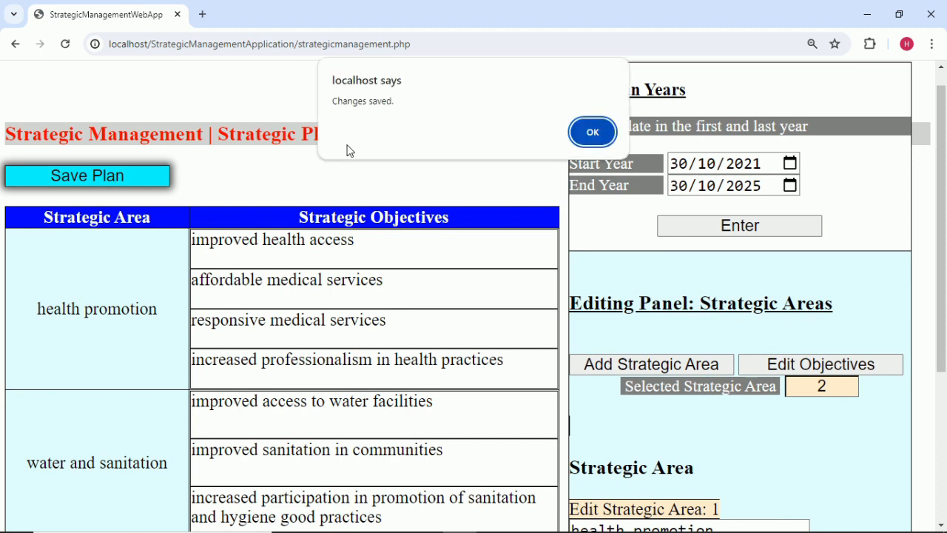
pyautogui.click(586, 134)
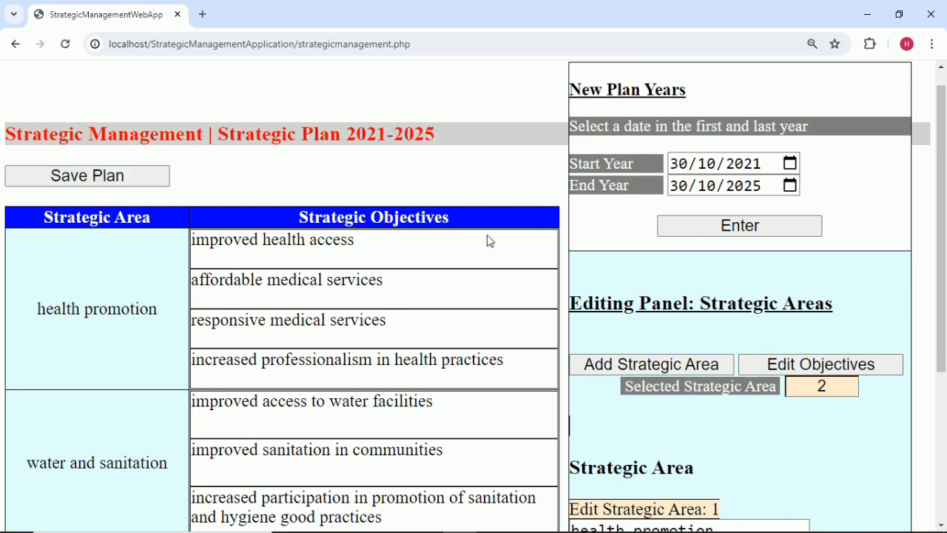
pyautogui.scroll(1, 316, 258)
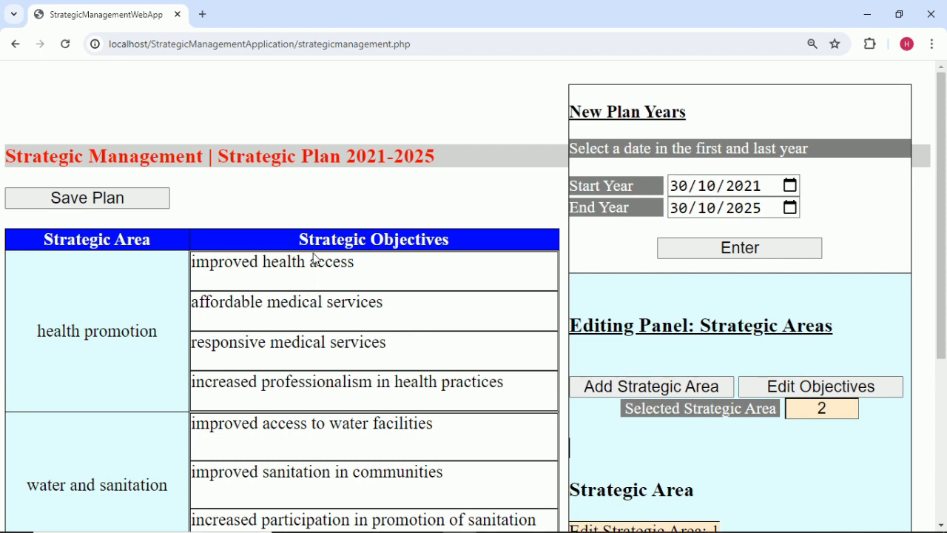
pyautogui.click(15, 45)
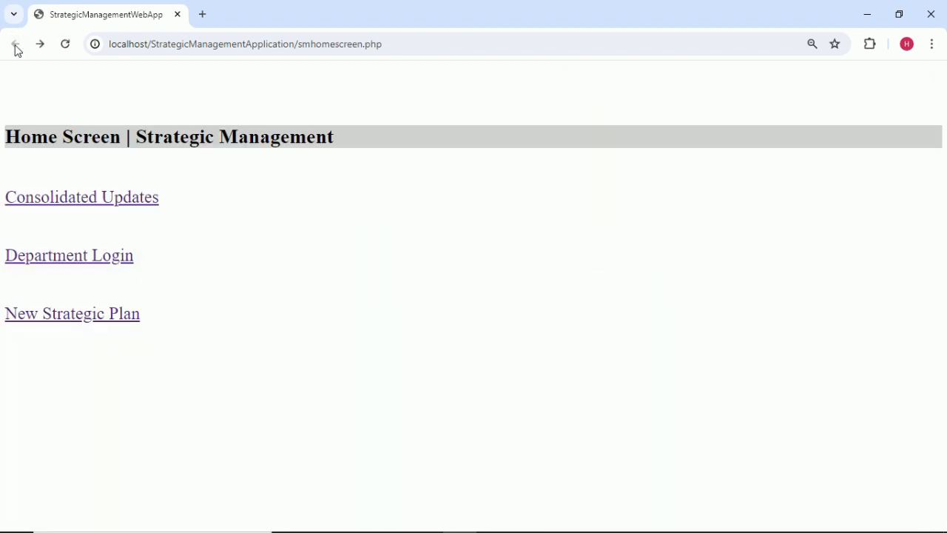
# Log in as the Procurement department to reach its KPI updates page.
pyautogui.click(109, 259)
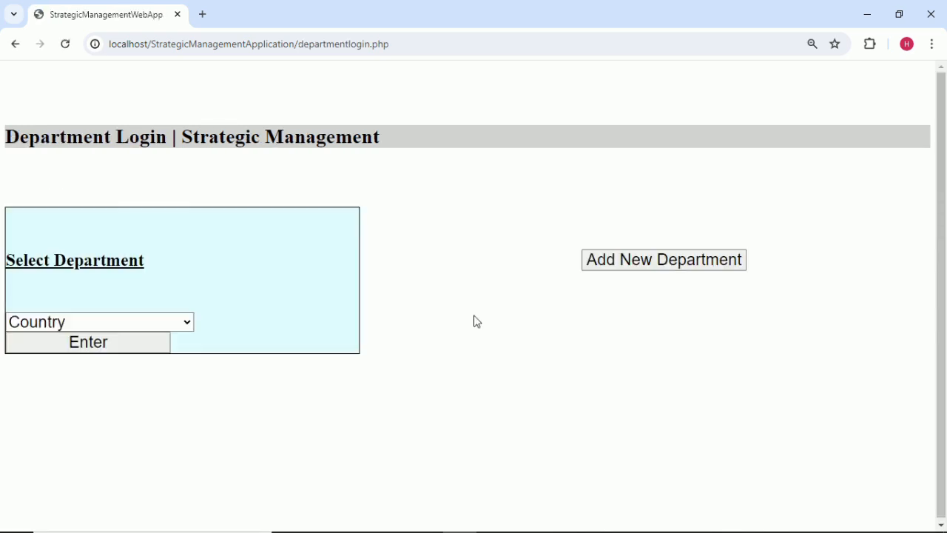
pyautogui.click(188, 325)
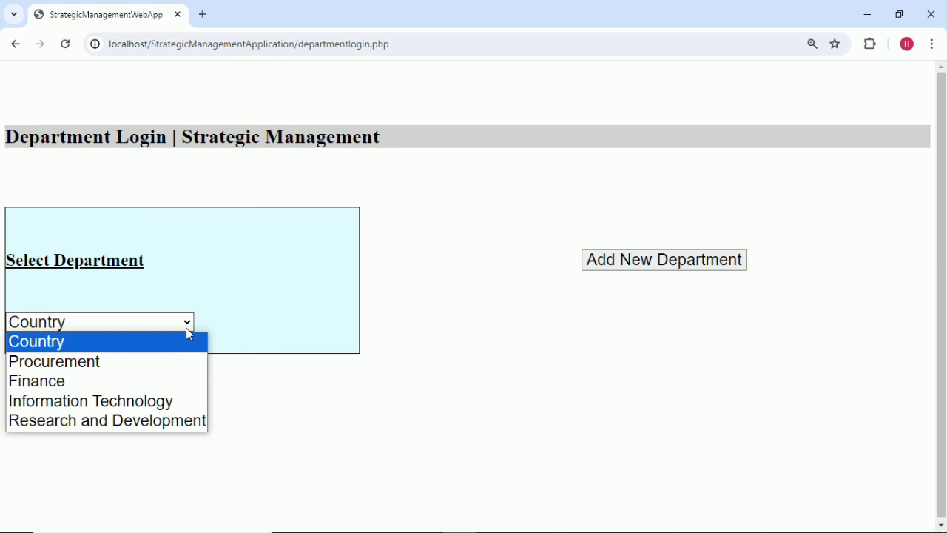
pyautogui.click(146, 362)
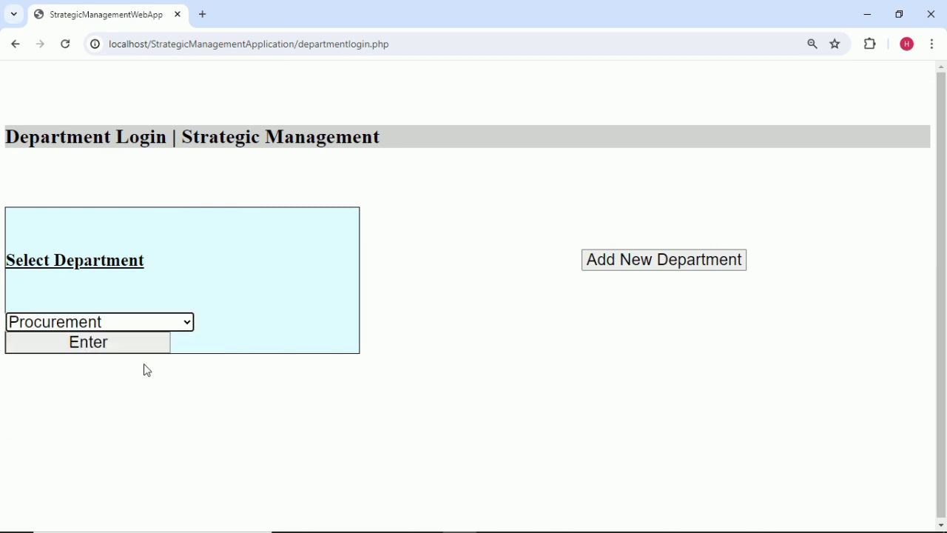
pyautogui.click(134, 347)
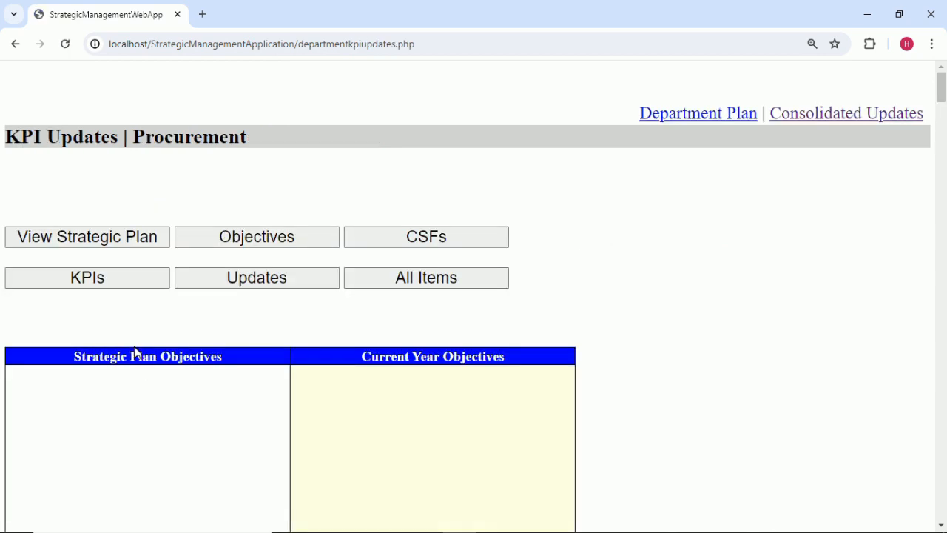
# Review Procurement's objectives with the strategic areas shown, then hide those columns again.
pyautogui.scroll(-8, 136, 353)
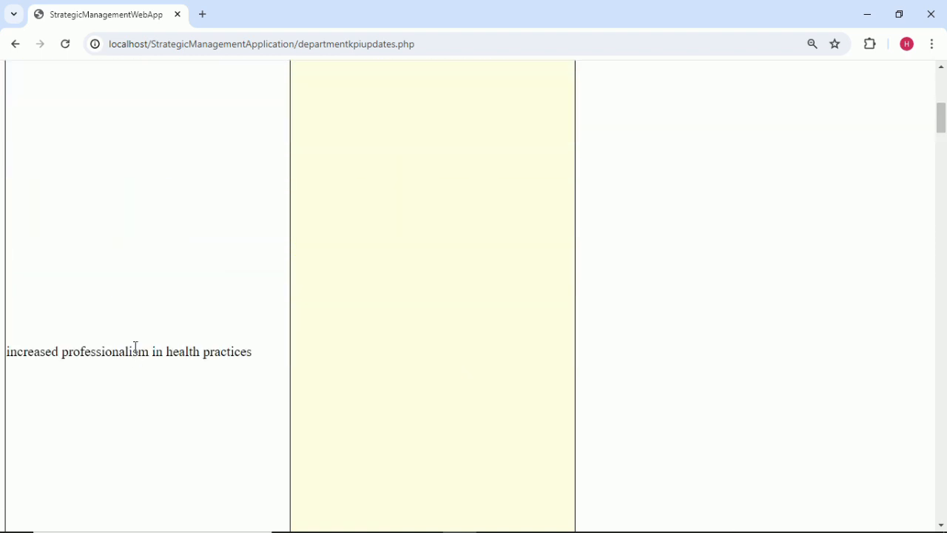
pyautogui.scroll(-10, 136, 352)
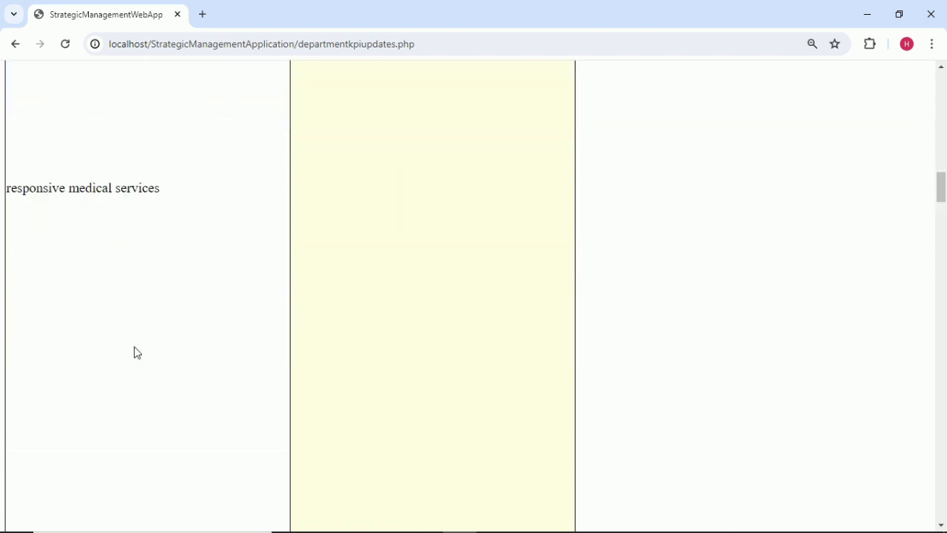
pyautogui.scroll(-15, 136, 352)
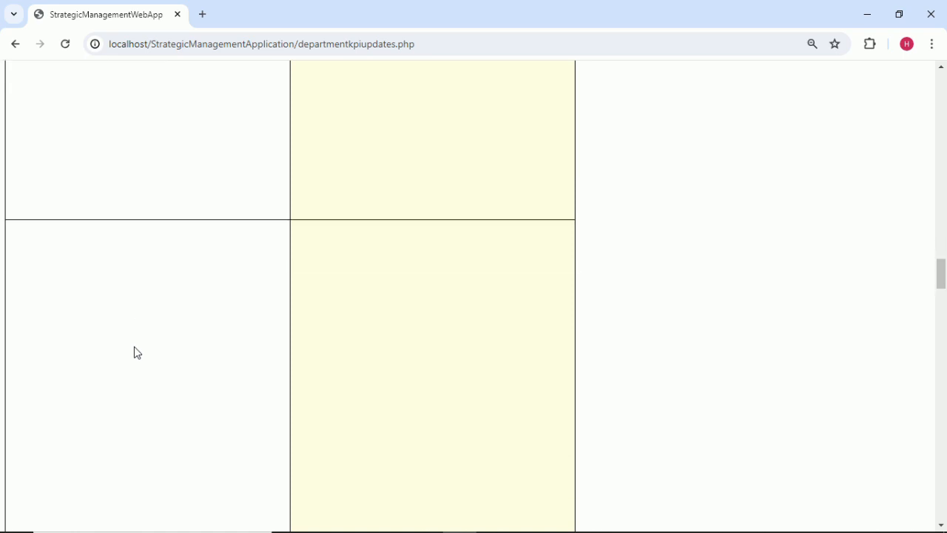
pyautogui.scroll(15, 136, 352)
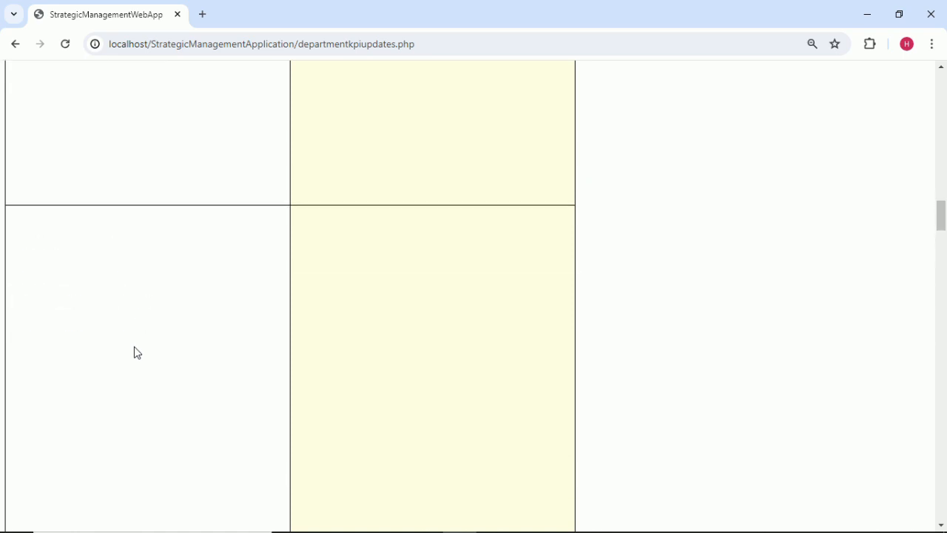
pyautogui.scroll(15, 135, 353)
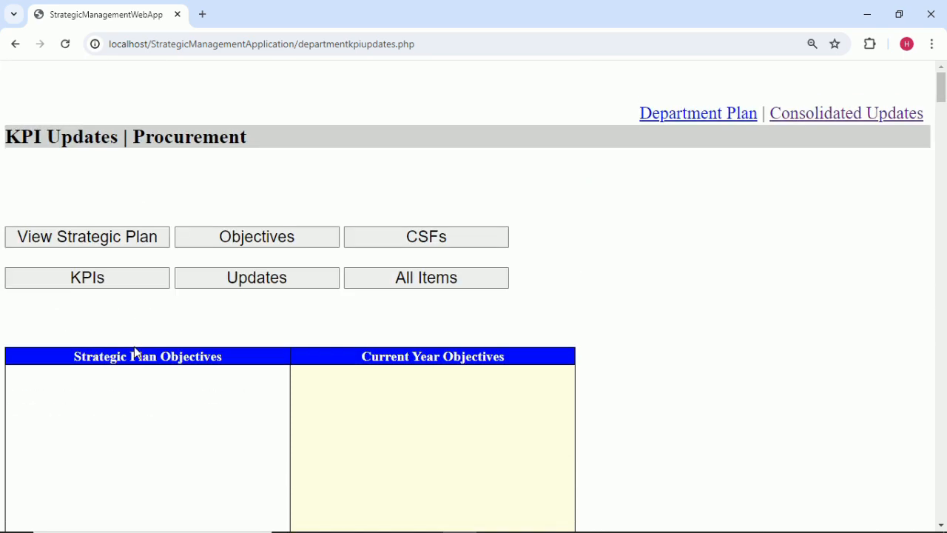
pyautogui.click(107, 244)
pyautogui.scroll(-10, 232, 268)
pyautogui.scroll(-8, 231, 268)
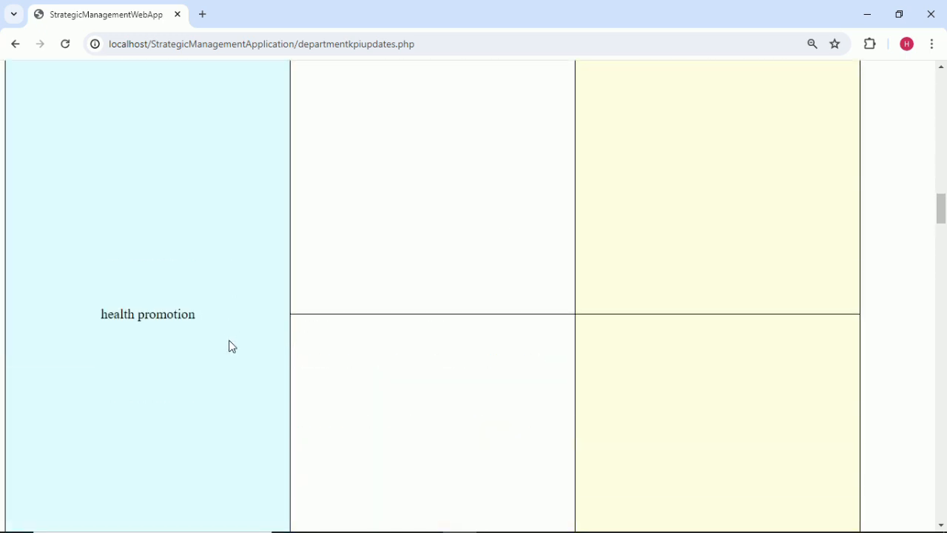
pyautogui.scroll(15, 232, 346)
pyautogui.scroll(2, 232, 347)
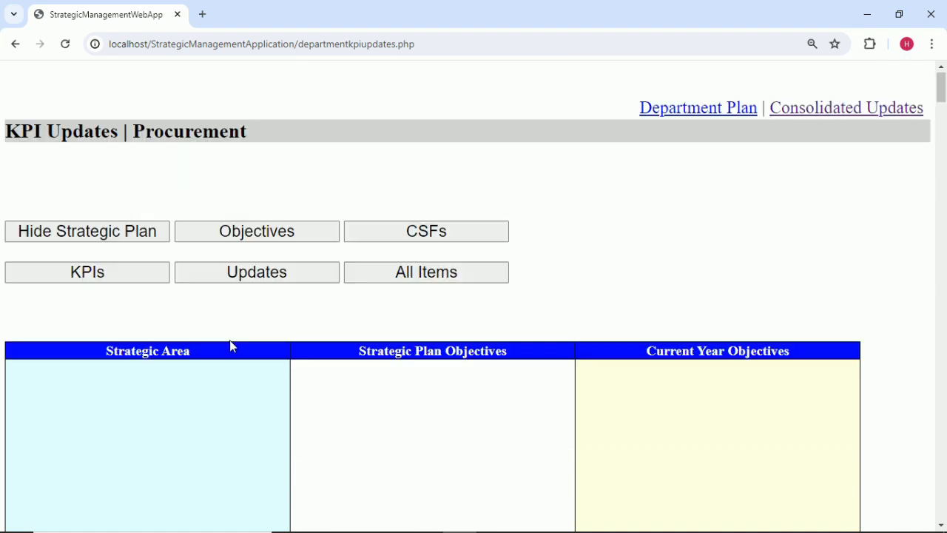
pyautogui.scroll(-8, 458, 358)
pyautogui.scroll(-10, 458, 358)
pyautogui.scroll(15, 459, 358)
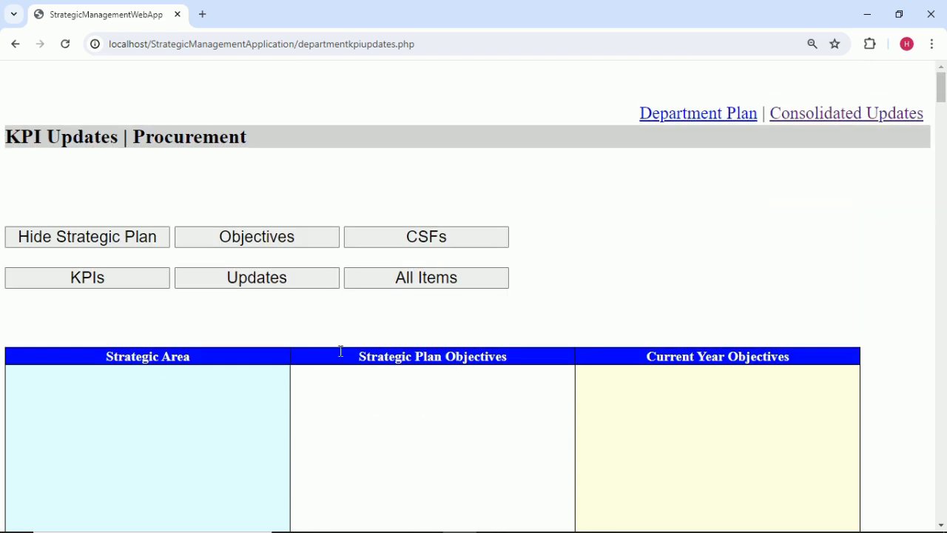
pyautogui.click(125, 239)
pyautogui.scroll(-2, 207, 350)
pyautogui.scroll(2, 207, 351)
# Compare strategic plan objectives beside the current-year objectives, scrolling through the list.
pyautogui.click(270, 237)
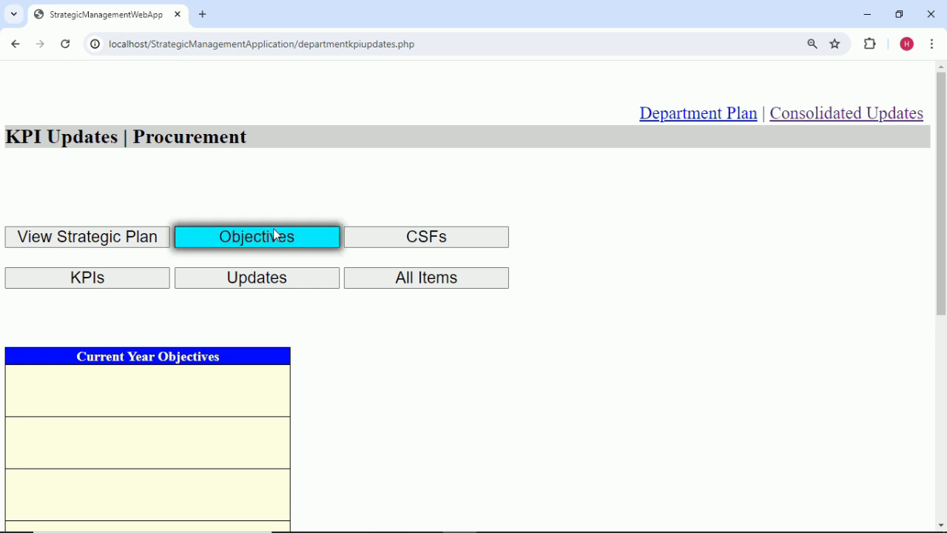
pyautogui.scroll(-11, 330, 292)
pyautogui.scroll(11, 330, 291)
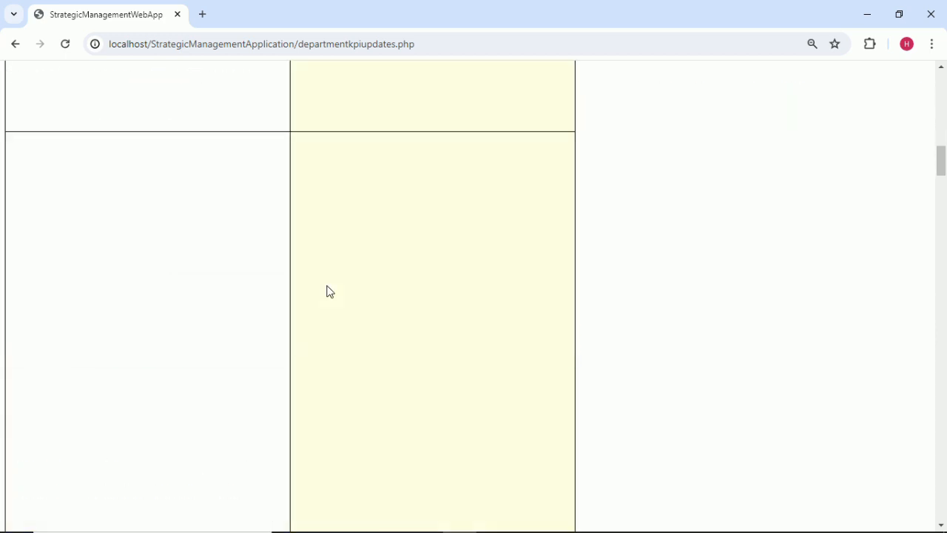
pyautogui.click(128, 236)
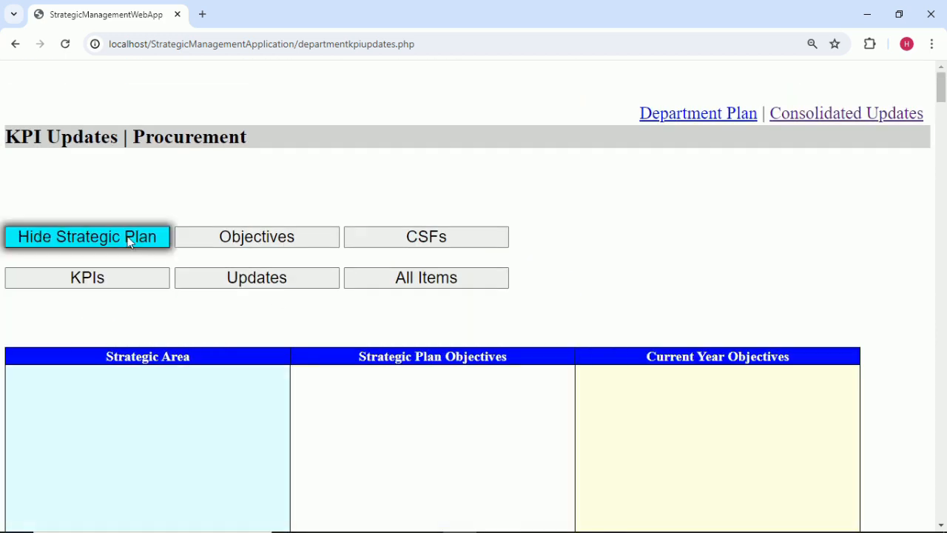
pyautogui.click(128, 237)
pyautogui.scroll(-3, 204, 260)
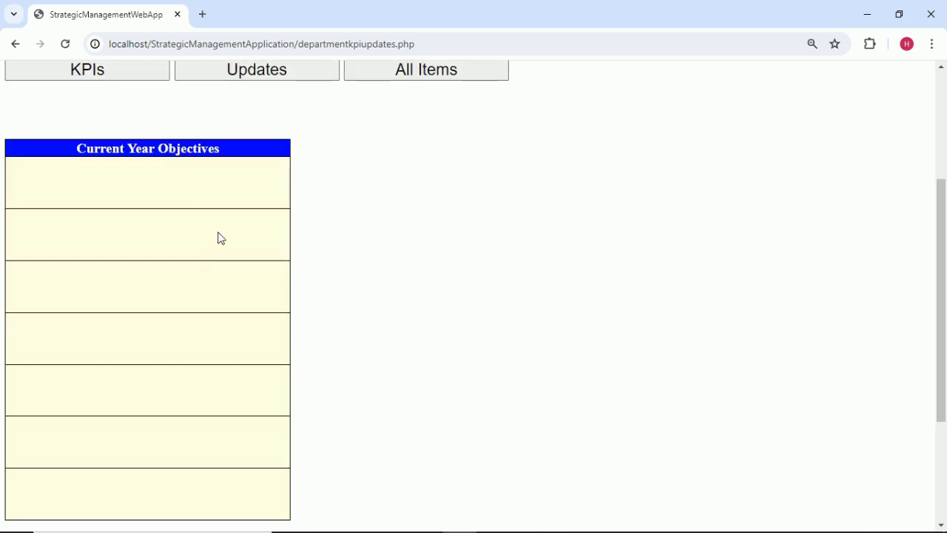
pyautogui.scroll(-2, 222, 248)
pyautogui.scroll(2, 222, 259)
pyautogui.scroll(1, 230, 237)
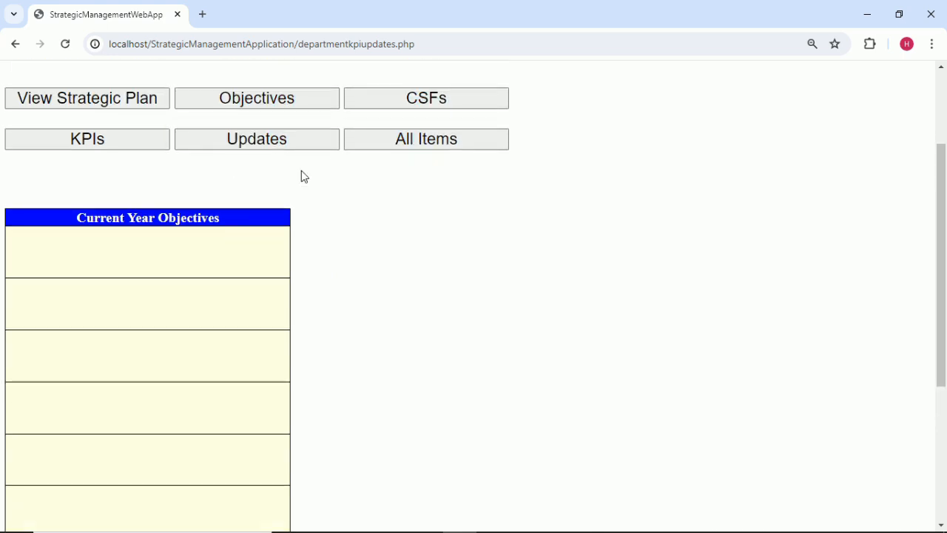
pyautogui.click(278, 103)
pyautogui.scroll(-5, 426, 215)
pyautogui.scroll(-5, 426, 215)
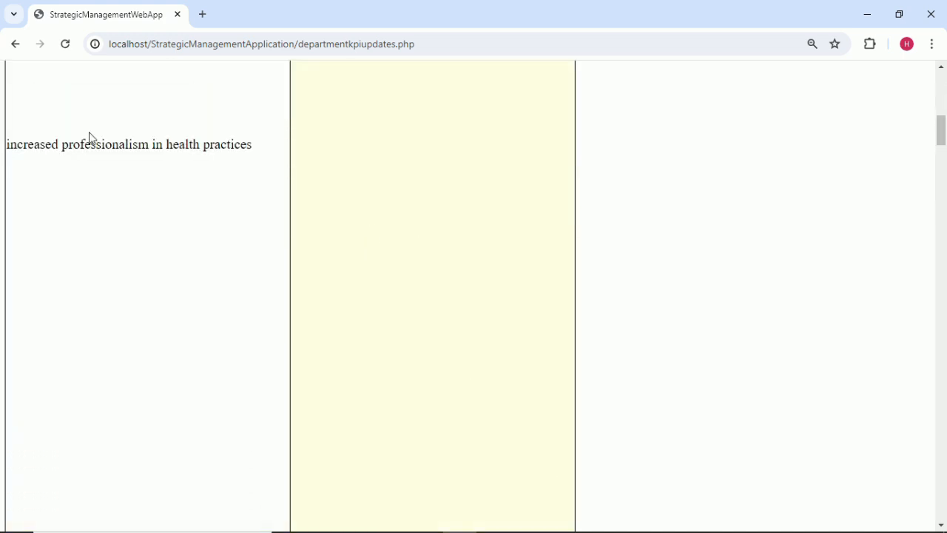
pyautogui.scroll(-10, 225, 195)
pyautogui.scroll(-10, 215, 226)
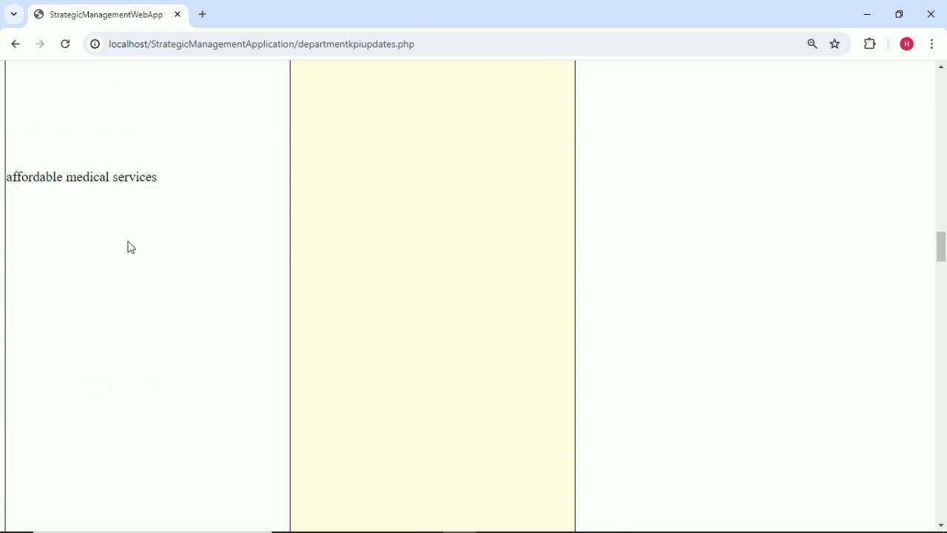
pyautogui.scroll(-15, 131, 247)
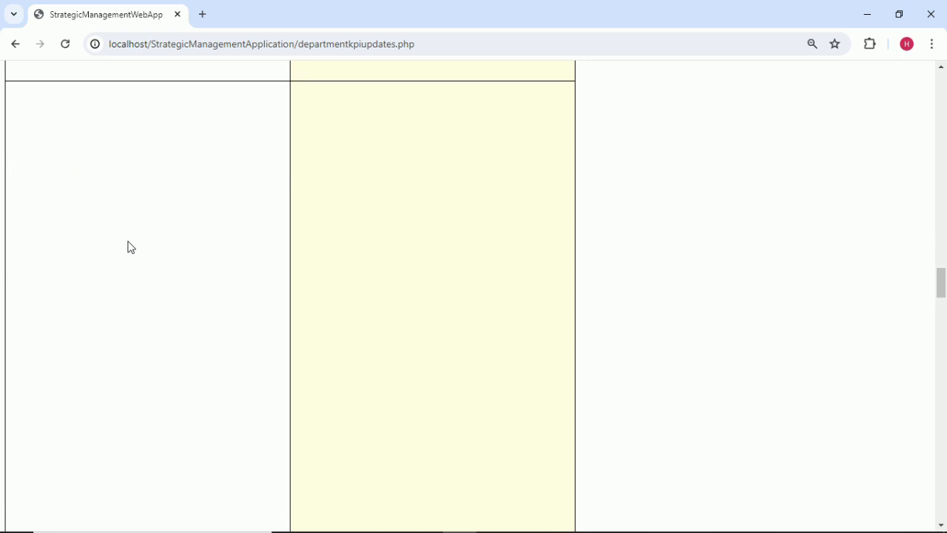
pyautogui.scroll(20, 130, 246)
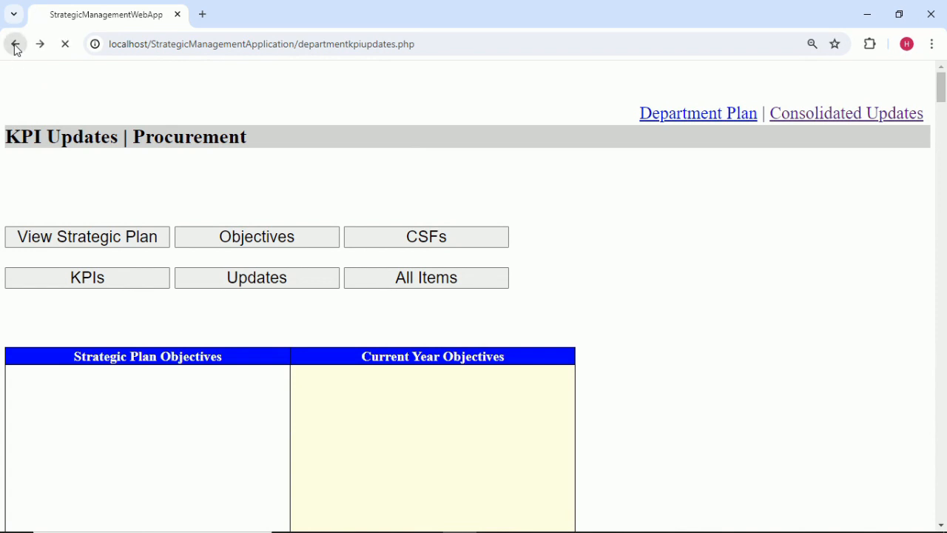
# Log in as the Finance department and look over its KPI updates page.
pyautogui.click(141, 326)
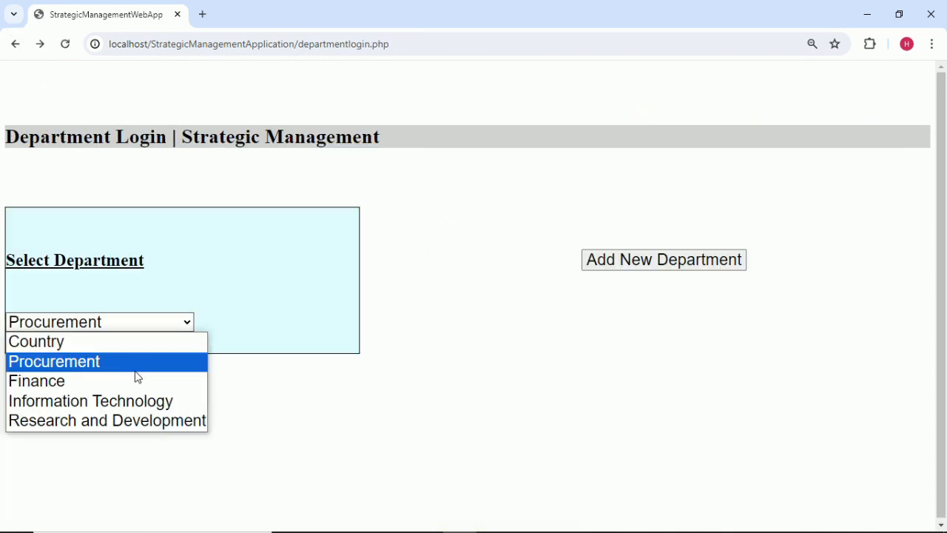
pyautogui.click(136, 385)
pyautogui.click(132, 345)
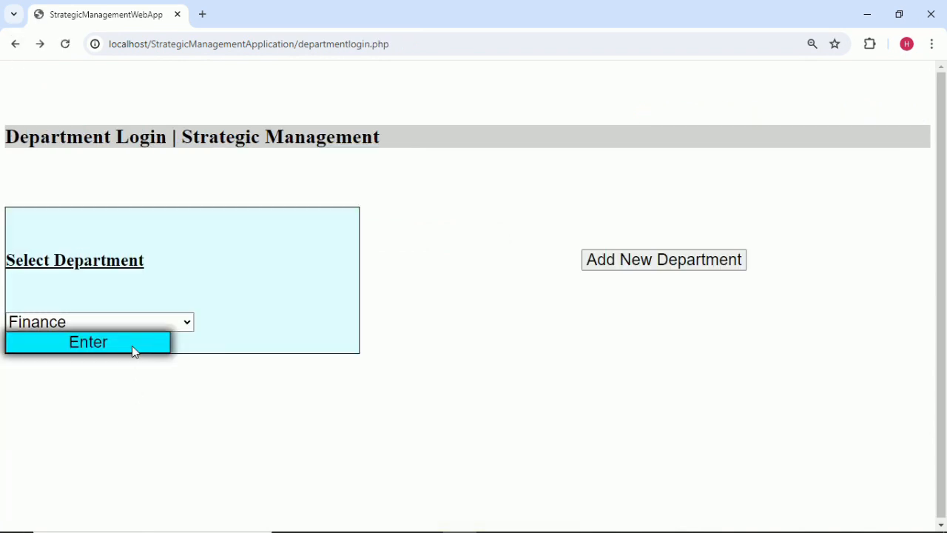
pyautogui.scroll(-5, 159, 345)
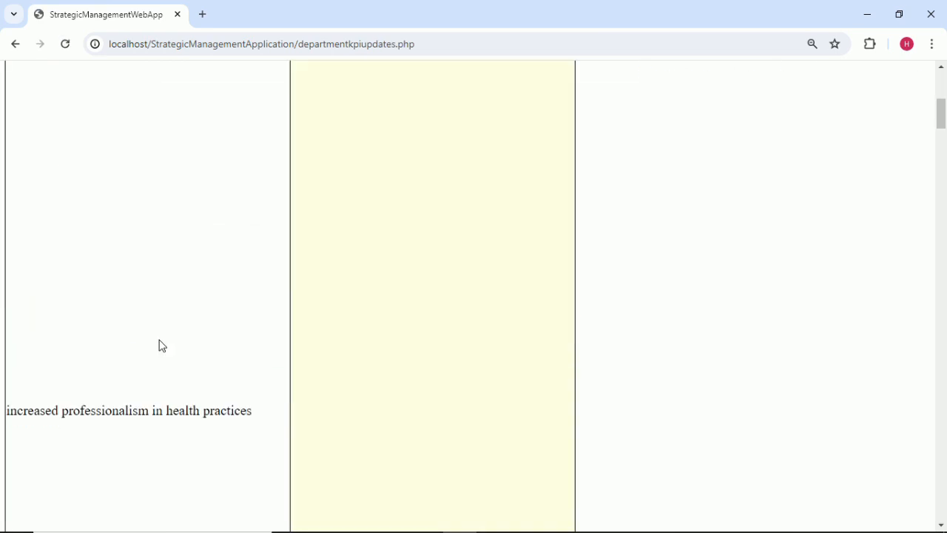
pyautogui.scroll(5, 159, 344)
pyautogui.scroll(-8, 159, 344)
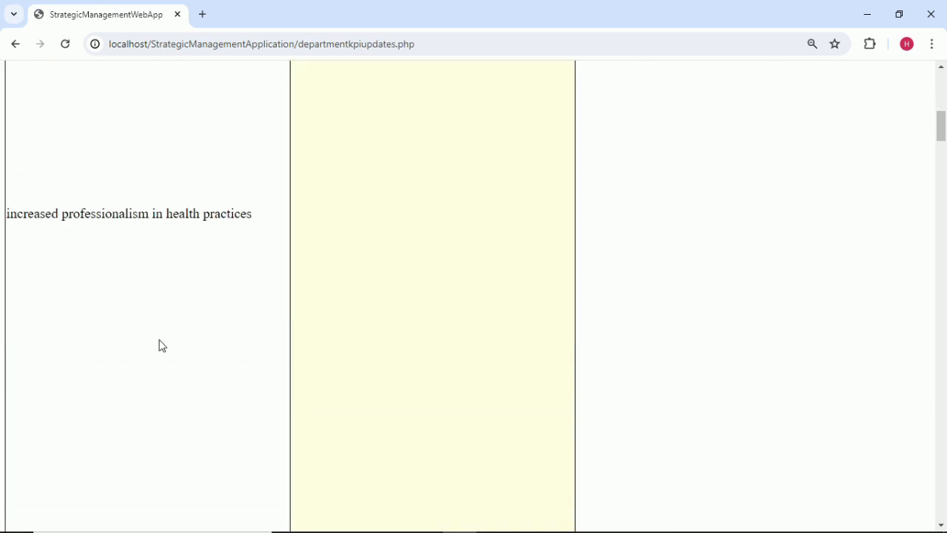
pyautogui.scroll(-3, 162, 346)
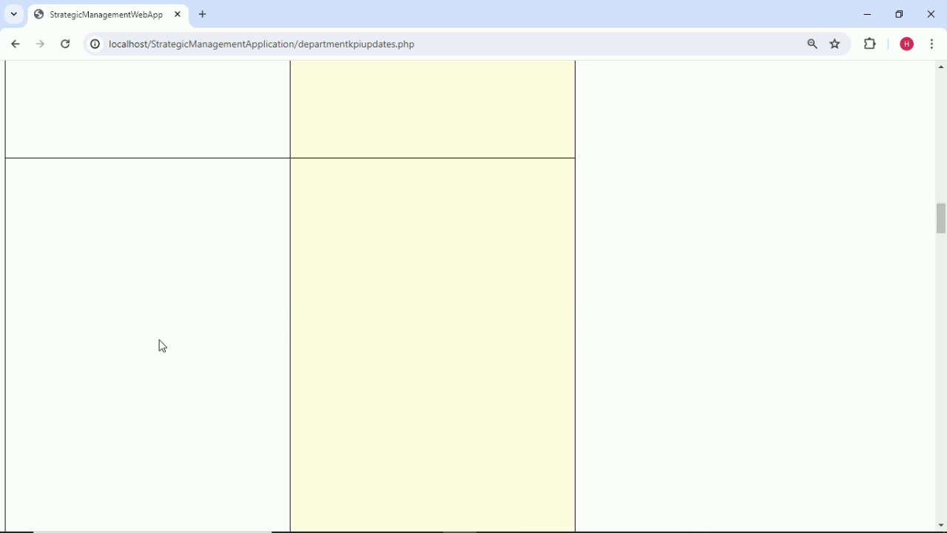
pyautogui.scroll(5, 162, 346)
pyautogui.scroll(8, 160, 345)
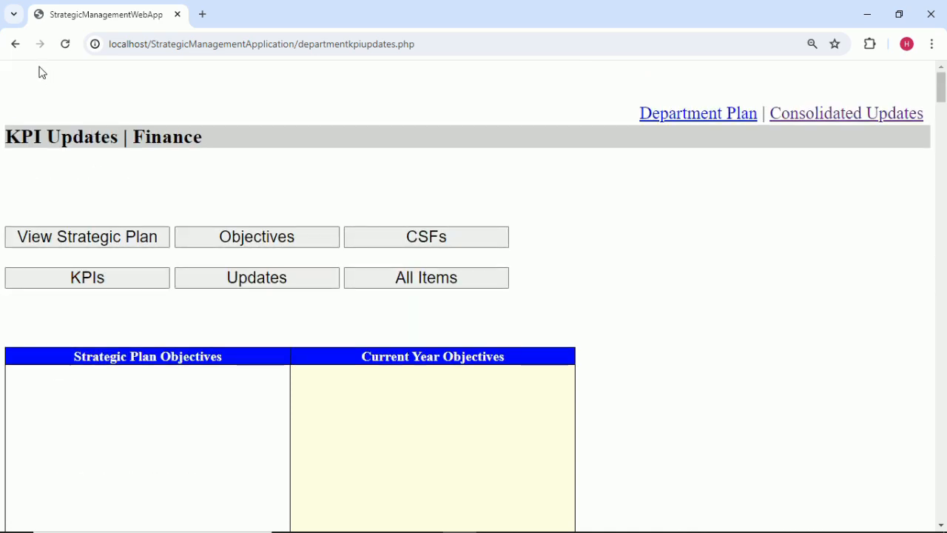
# Check the Information Technology department's KPI updates page.
pyautogui.click(14, 49)
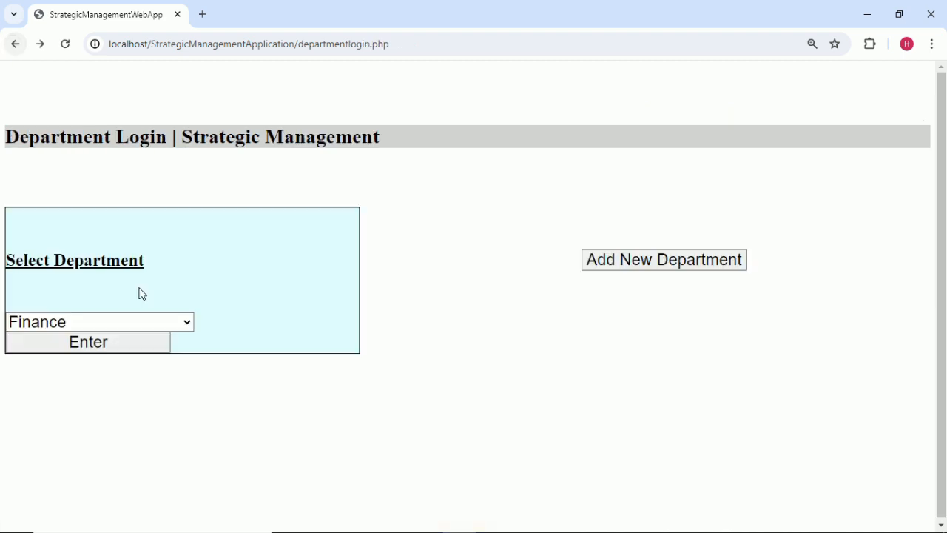
pyautogui.click(175, 329)
pyautogui.click(165, 404)
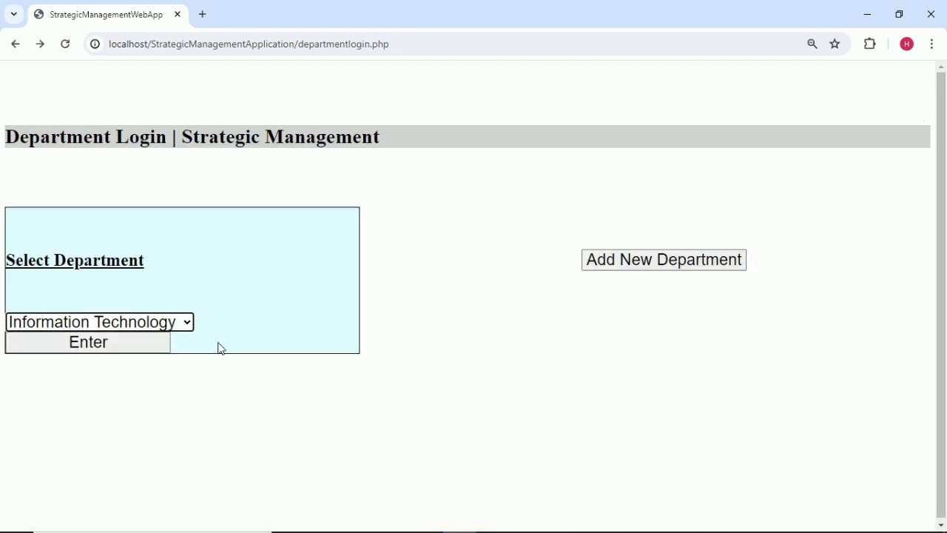
pyautogui.click(165, 343)
pyautogui.scroll(-5, 262, 357)
pyautogui.scroll(-10, 262, 358)
pyautogui.scroll(15, 262, 359)
pyautogui.scroll(1, 262, 359)
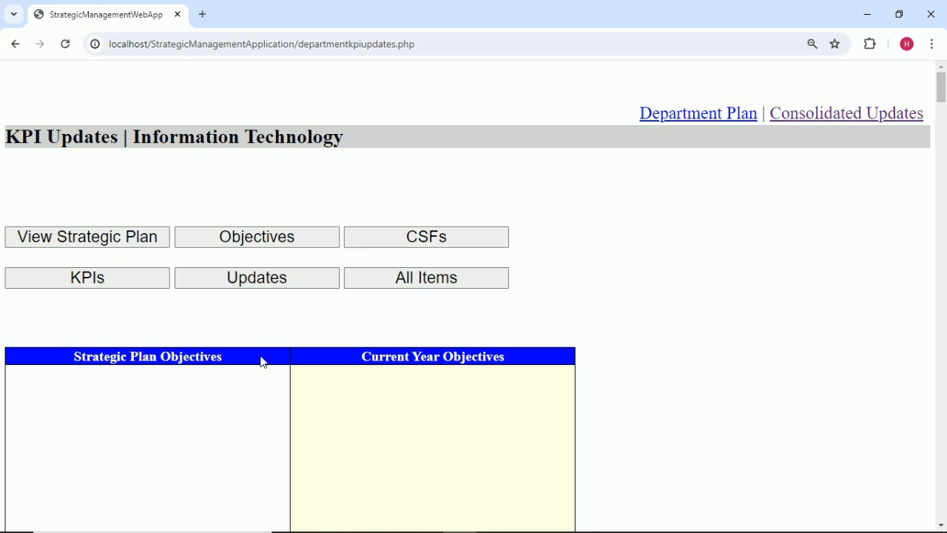
# Return to department login and enter the Procurement department.
pyautogui.click(15, 44)
pyautogui.click(178, 322)
pyautogui.click(142, 346)
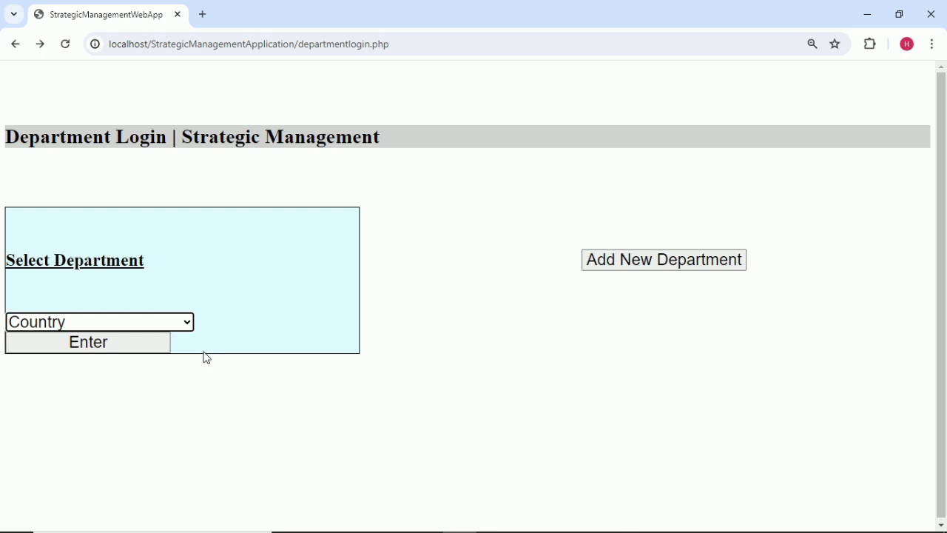
pyautogui.click(187, 326)
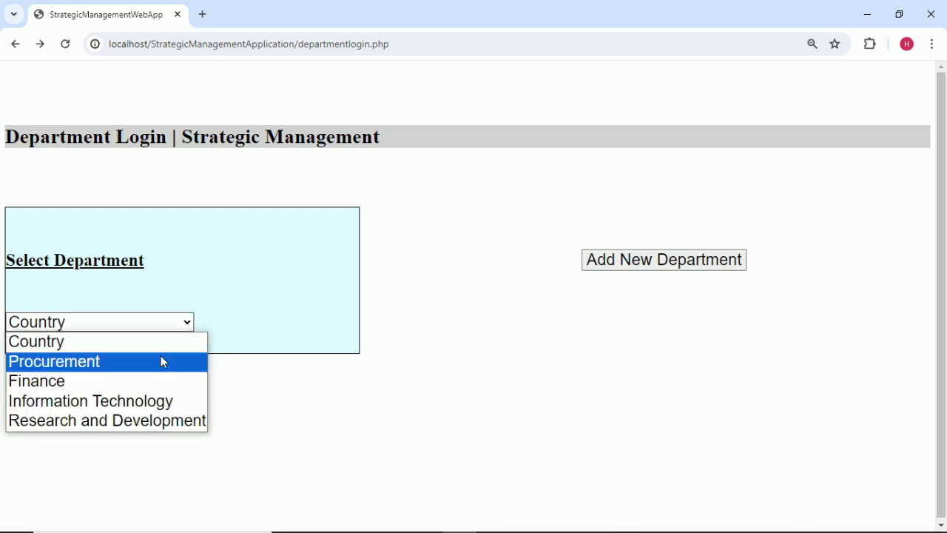
pyautogui.click(161, 356)
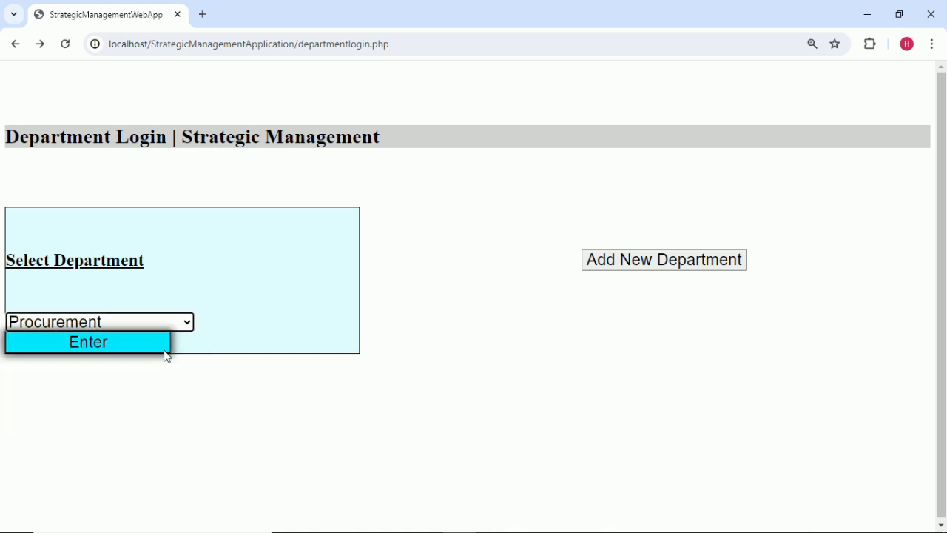
pyautogui.click(153, 347)
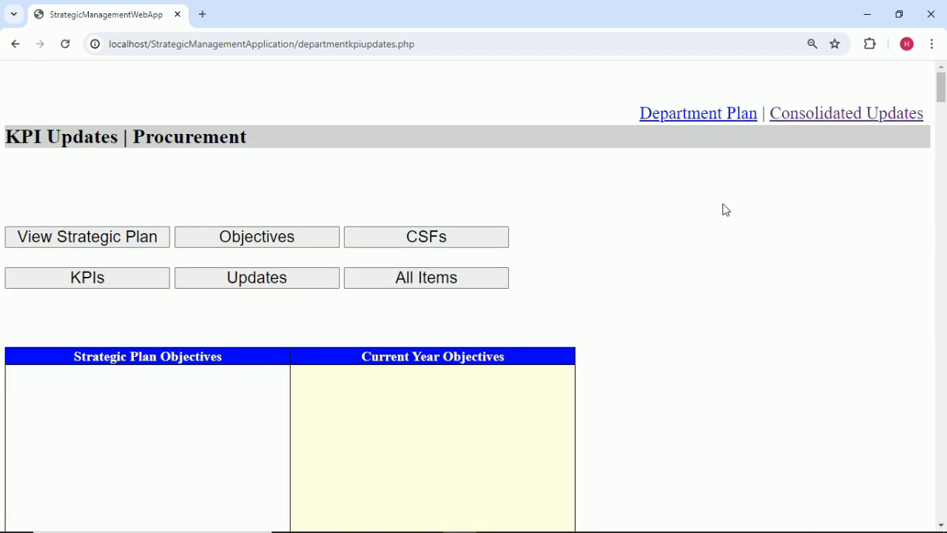
pyautogui.click(830, 117)
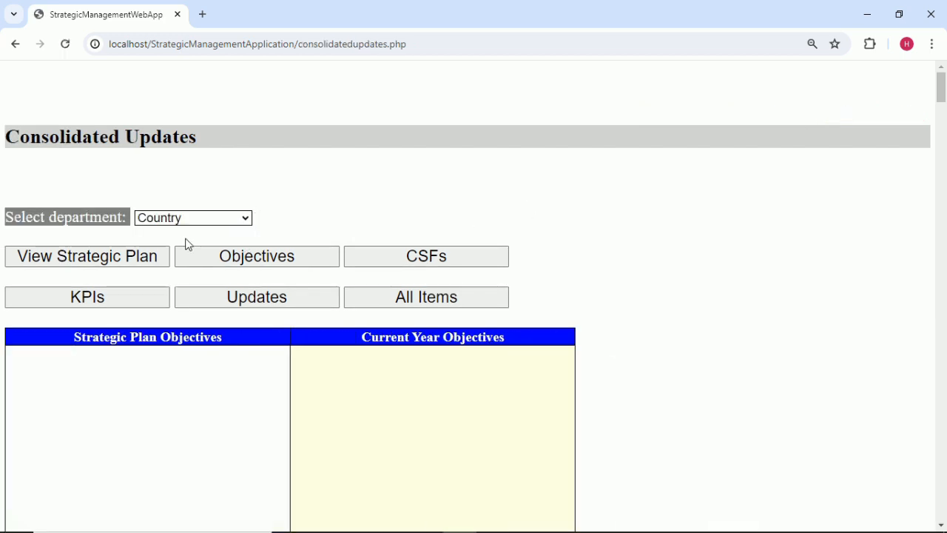
pyautogui.scroll(-3, 392, 298)
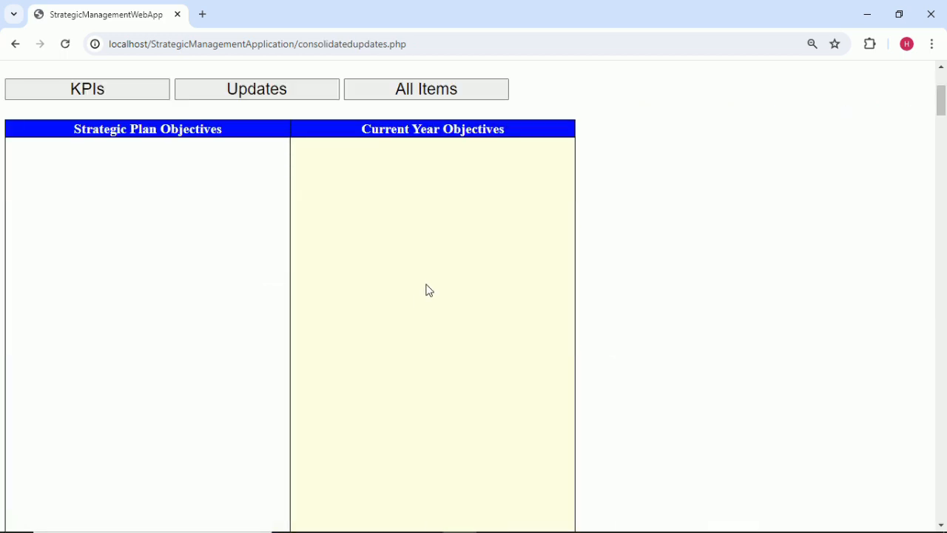
pyautogui.scroll(-5, 427, 291)
pyautogui.scroll(7, 427, 291)
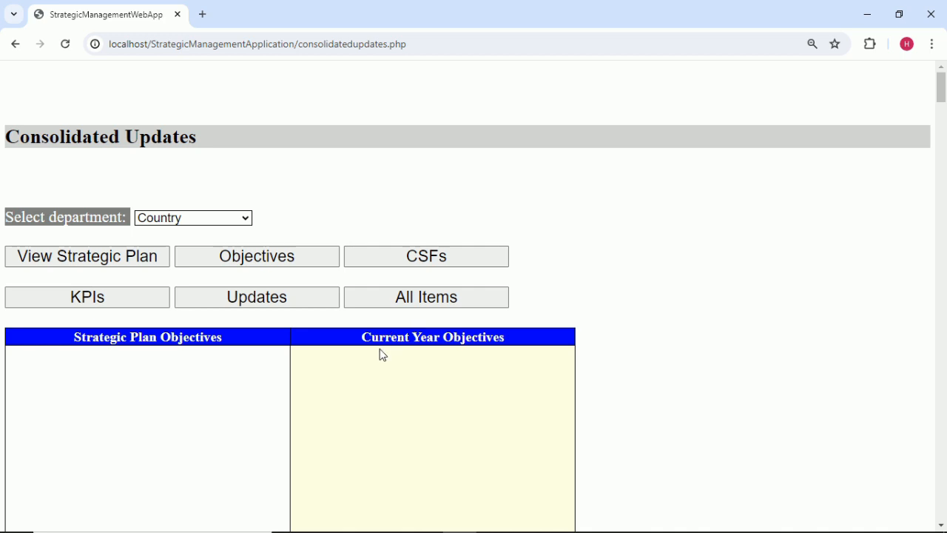
pyautogui.click(18, 44)
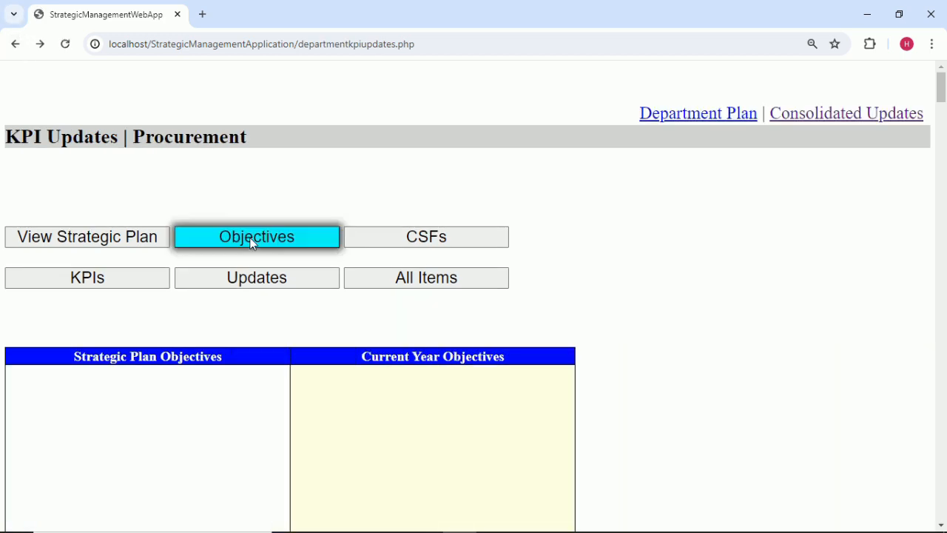
# Go from Procurement's KPI Updates page to its Department Plan page.
pyautogui.scroll(-2, 252, 243)
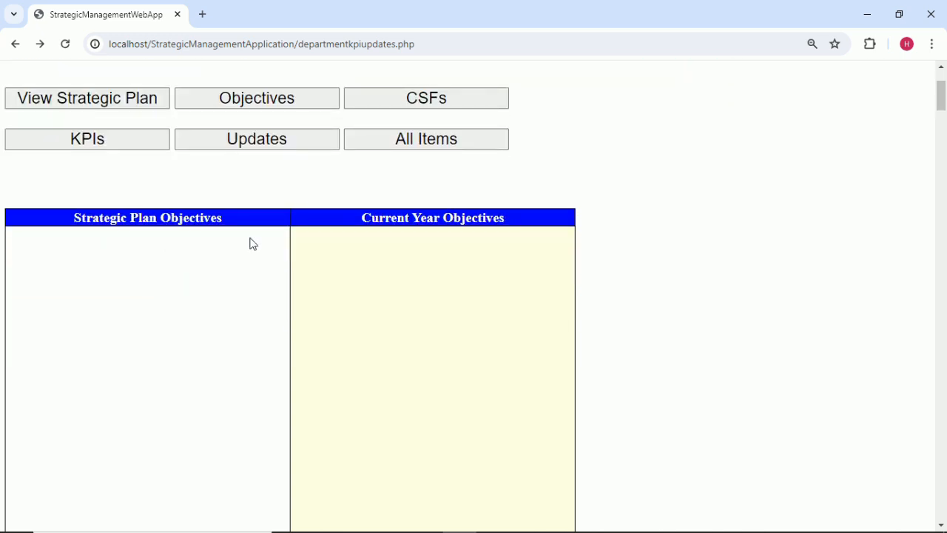
pyautogui.scroll(2, 253, 244)
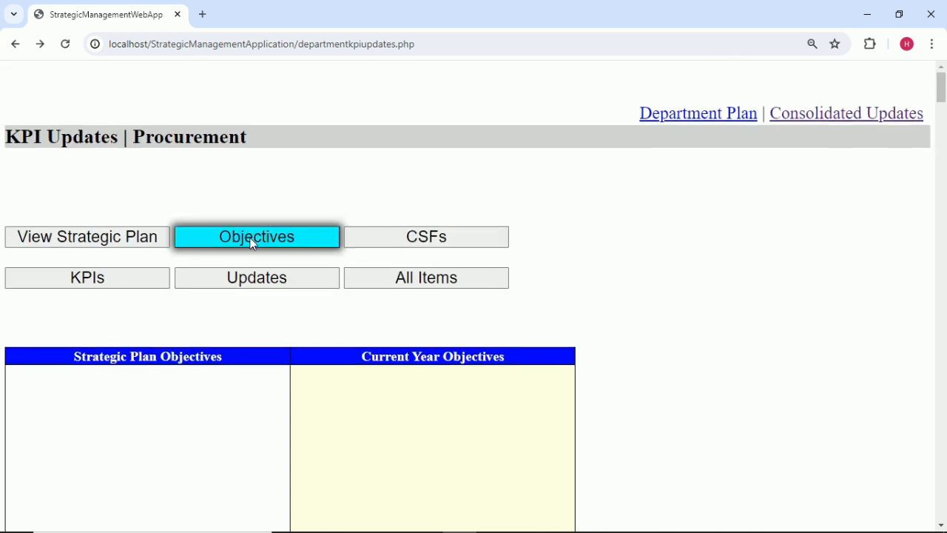
pyautogui.moveTo(736, 522)
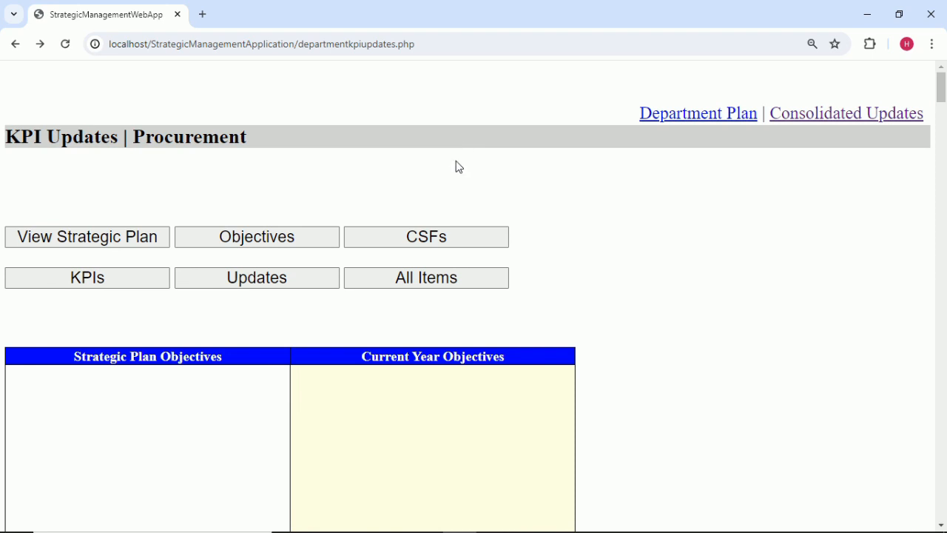
pyautogui.click(670, 115)
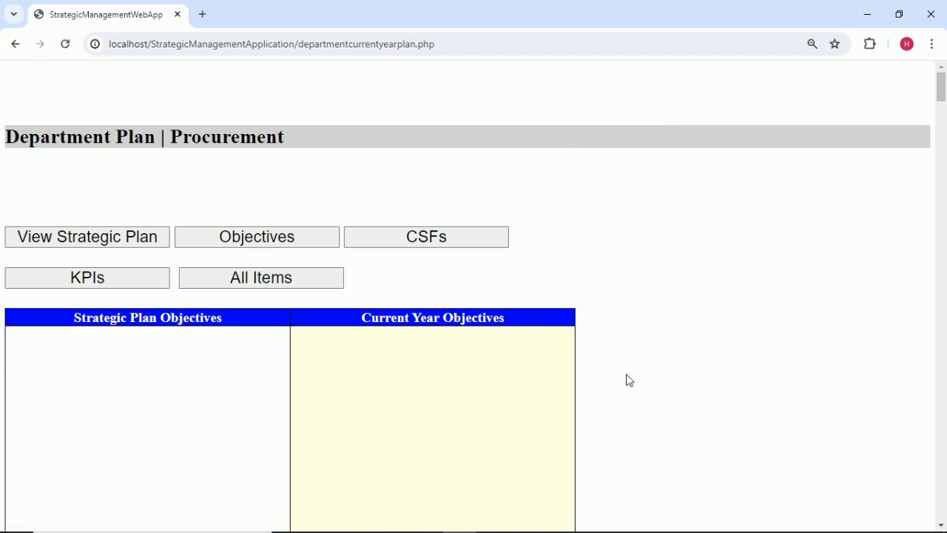
# Start editing the Procurement plan's current year objectives.
pyautogui.click(291, 240)
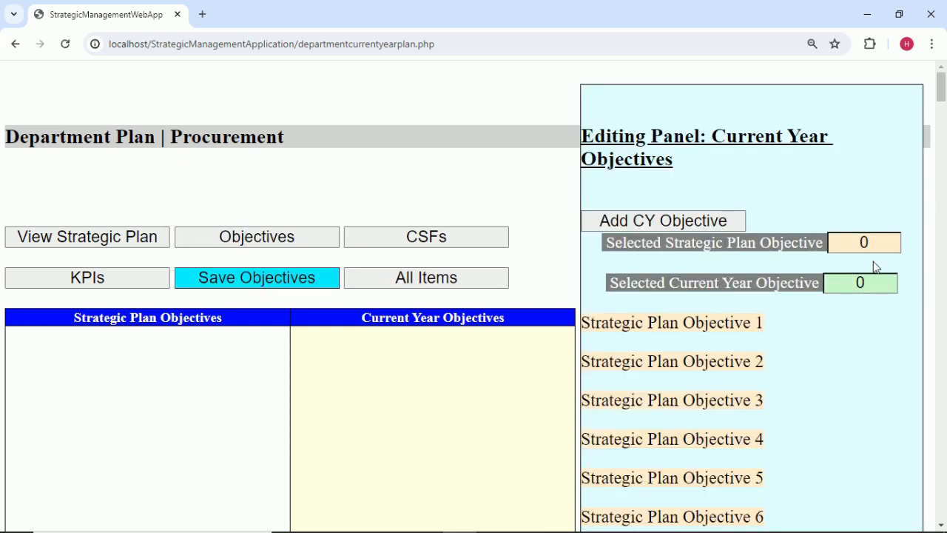
pyautogui.scroll(-2, 795, 336)
pyautogui.scroll(-1, 792, 332)
pyautogui.scroll(2, 793, 332)
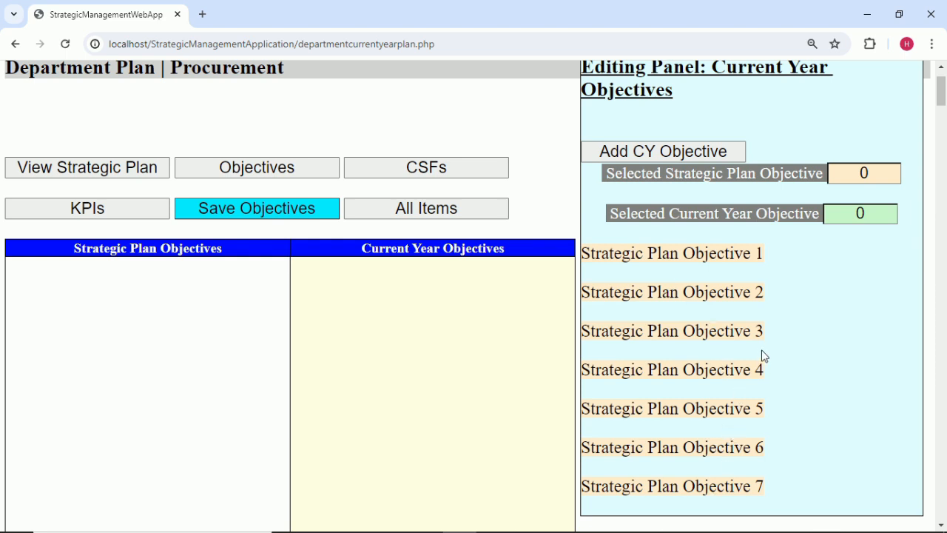
pyautogui.scroll(1, 296, 184)
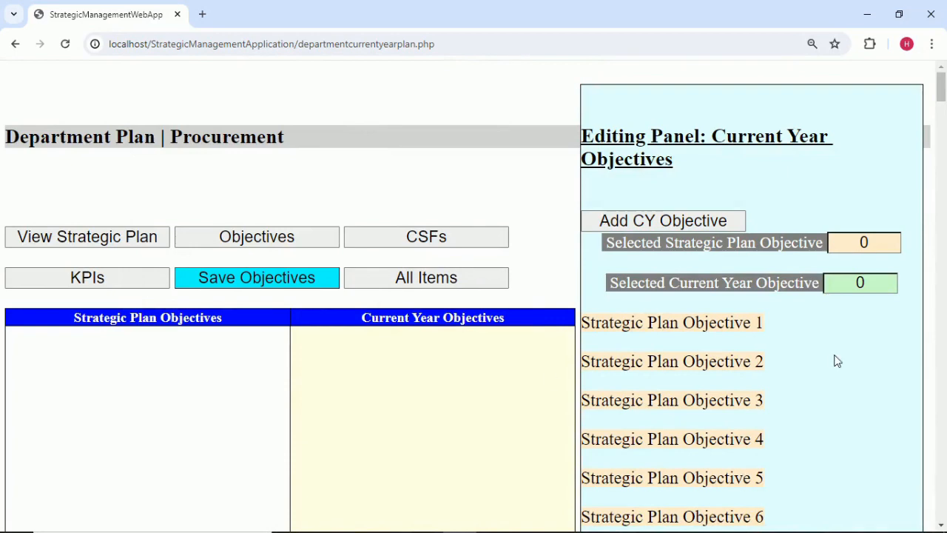
pyautogui.scroll(-1, 829, 345)
pyautogui.scroll(1, 828, 342)
# Set Selected Strategic Plan Objective to 1 and add a current year objective under it.
pyautogui.click(880, 245)
pyautogui.press('BackSpace')
pyautogui.write('1')
pyautogui.click(881, 189)
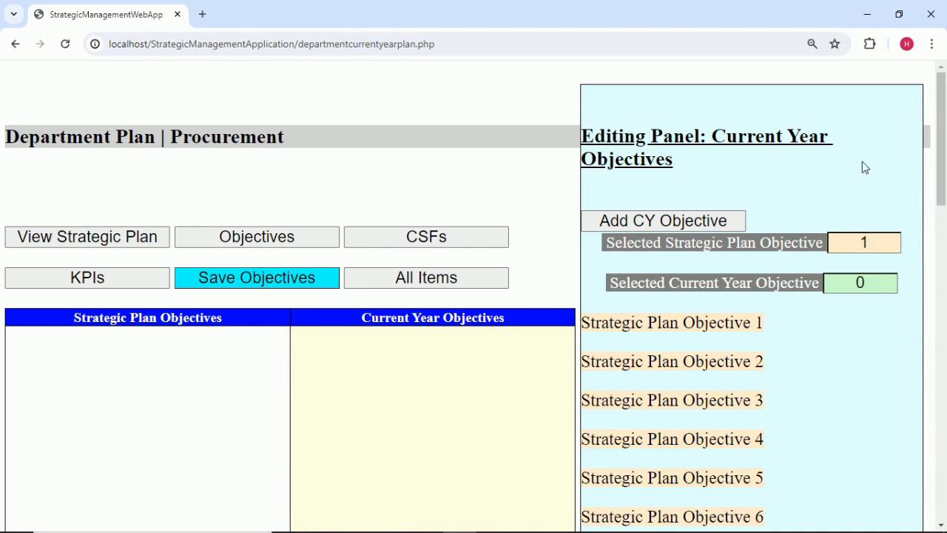
pyautogui.click(721, 222)
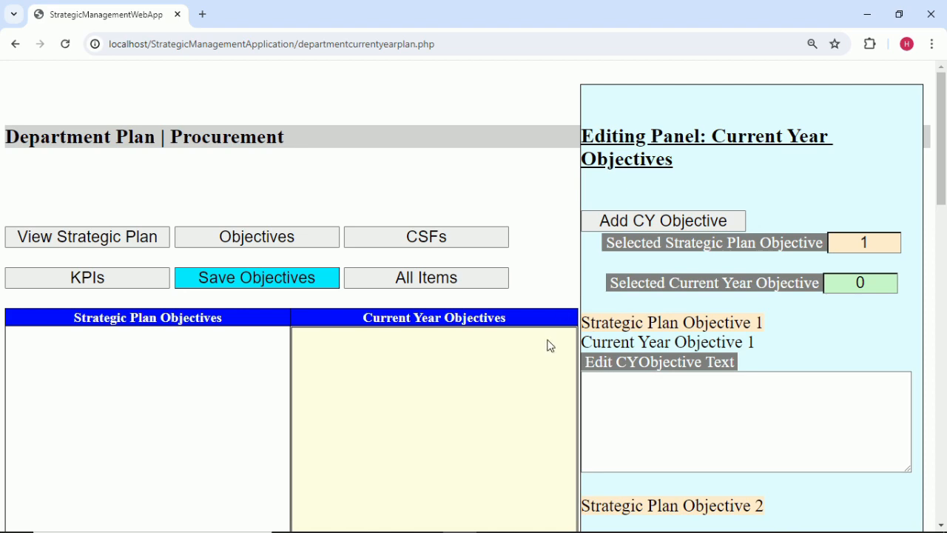
pyautogui.moveTo(638, 527)
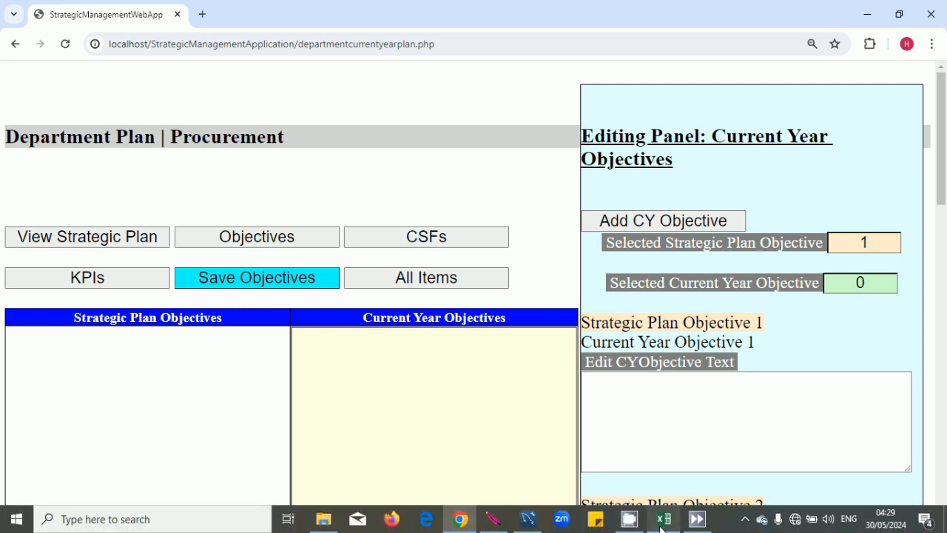
pyautogui.click(664, 519)
# Select the 'sample objective 1 procurement' text in Excel cell A2 for the objective box.
pyautogui.click(123, 205)
pyautogui.doubleClick(123, 204)
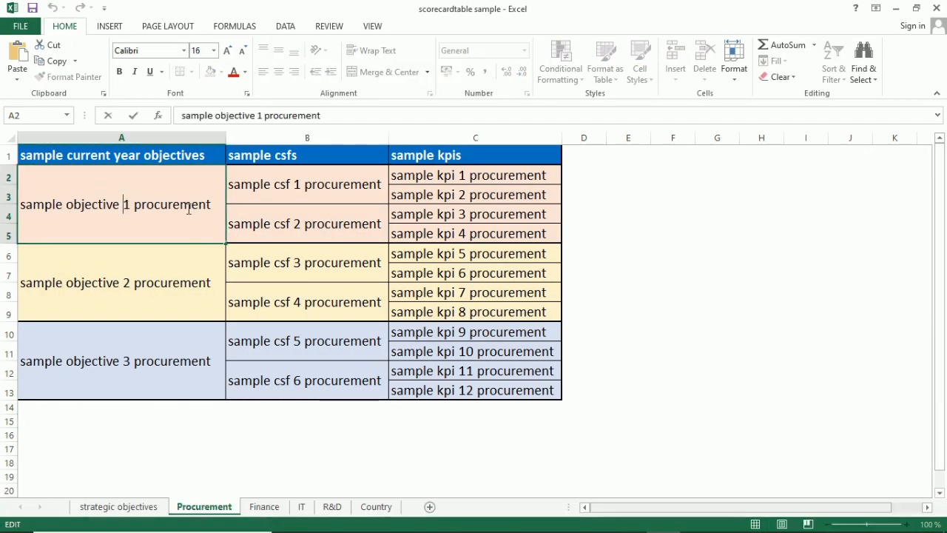
pyautogui.moveTo(213, 204); pyautogui.dragTo(2, 177)
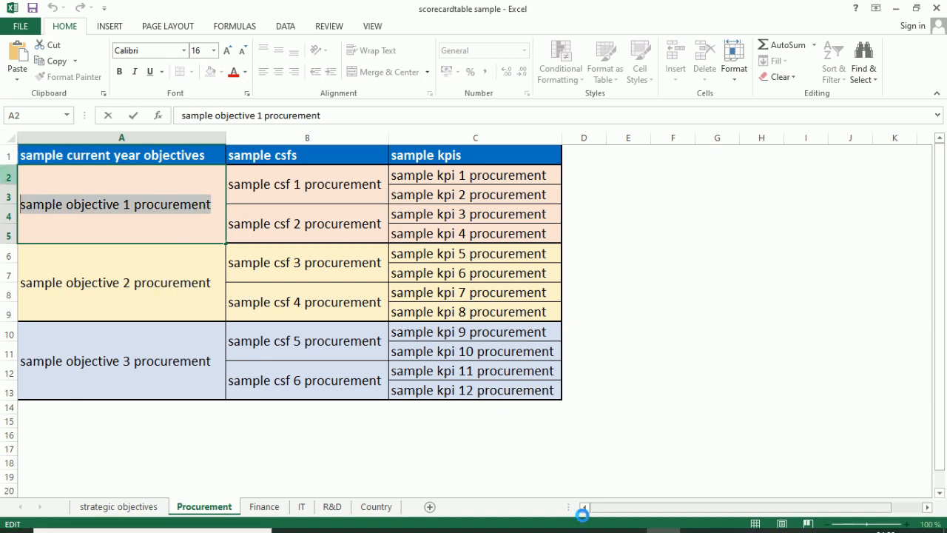
pyautogui.moveTo(591, 527)
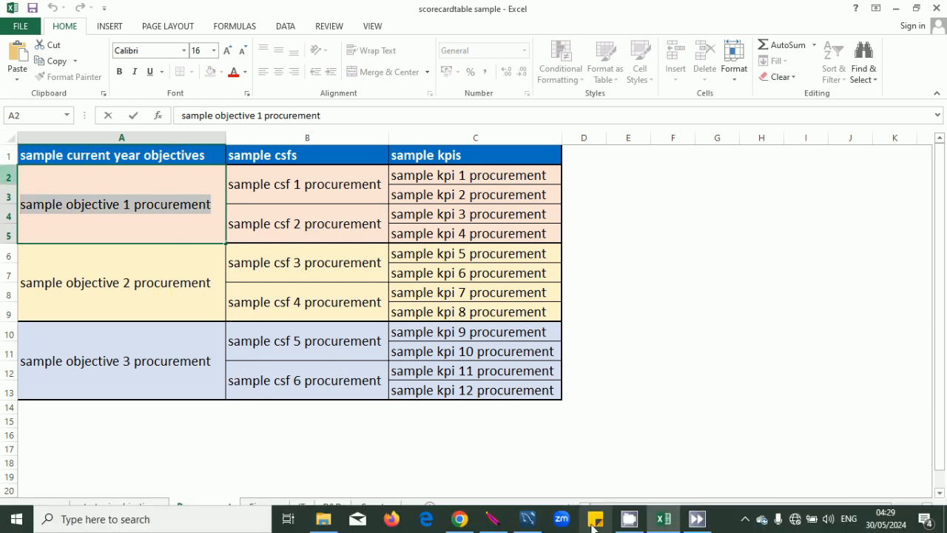
pyautogui.click(460, 519)
pyautogui.click(631, 391)
# Paste the objective wording, set Selected Current Year Objective to 1, and fix the final letter.
pyautogui.write('sample objective 3 procurement')
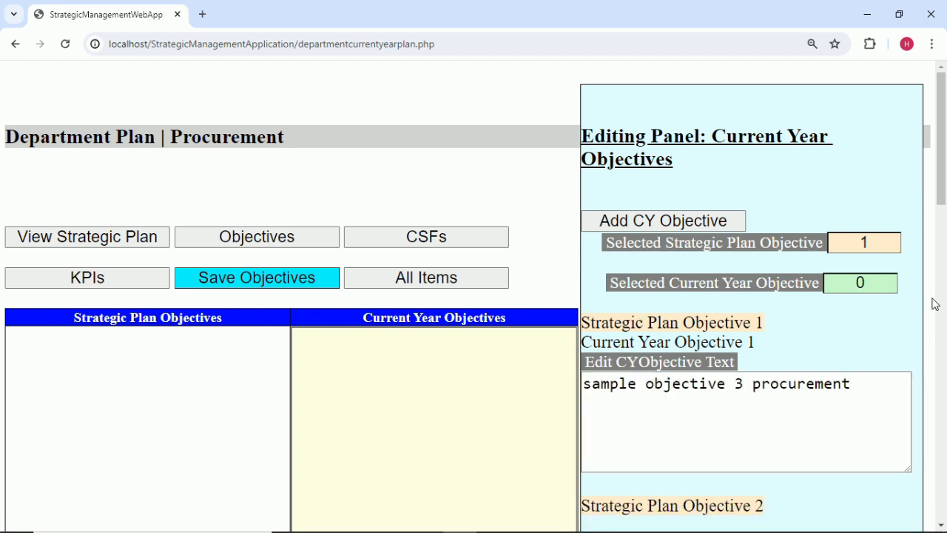
pyautogui.click(878, 278)
pyautogui.press('BackSpace')
pyautogui.write('1')
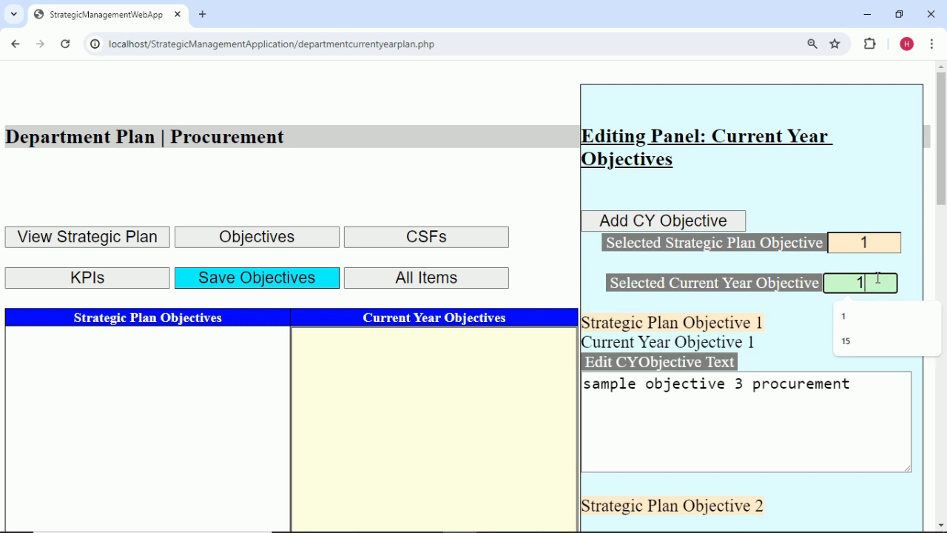
pyautogui.click(871, 385)
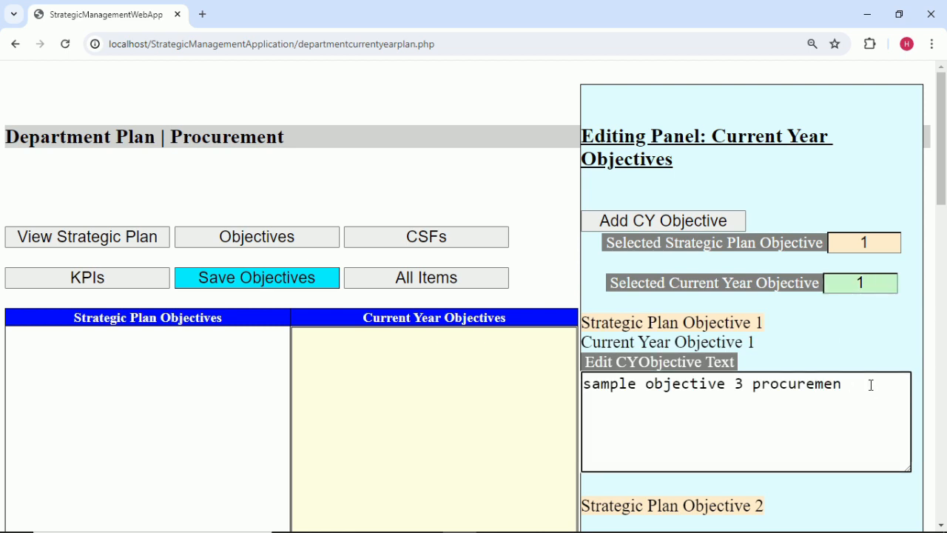
pyautogui.write('t')
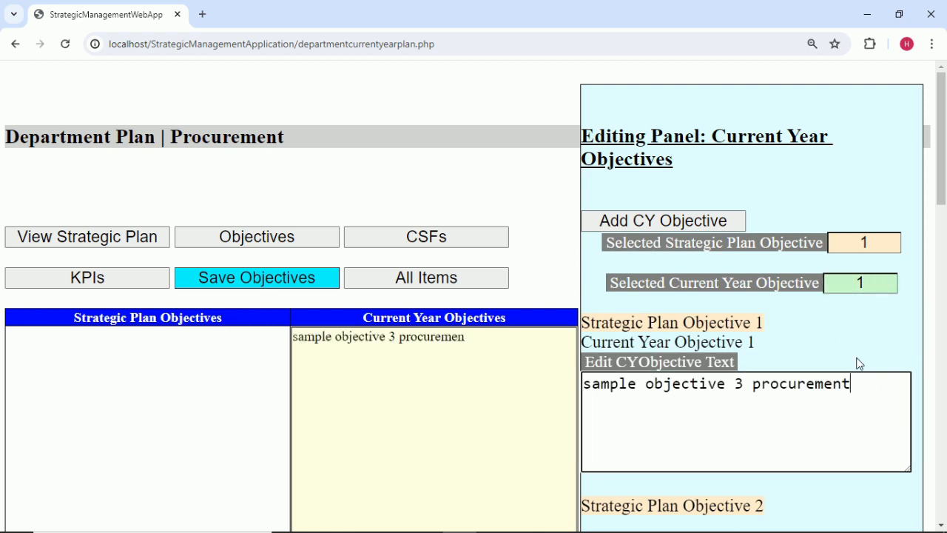
pyautogui.scroll(-1, 856, 355)
# Select the 'sample objective 2 procurement' text in the Excel sample table.
pyautogui.moveTo(726, 527)
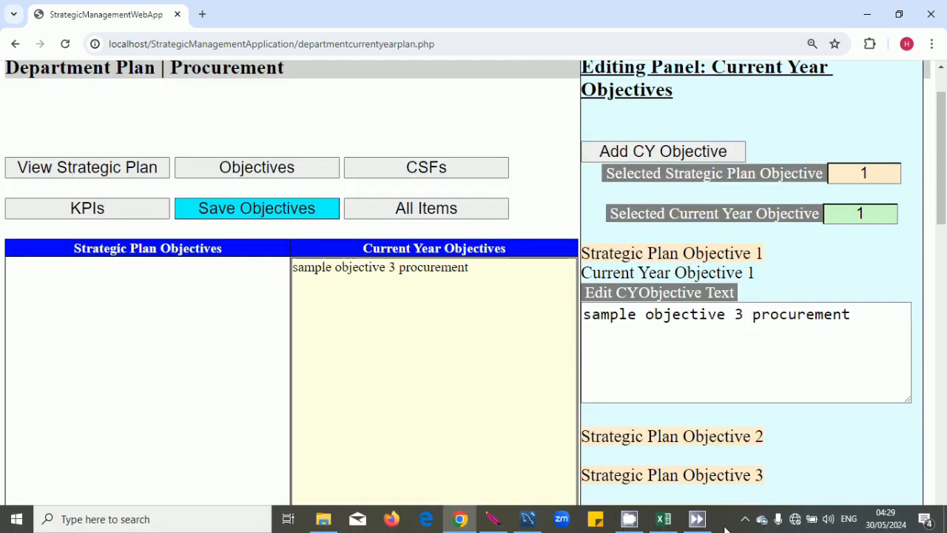
pyautogui.click(663, 518)
pyautogui.click(192, 274)
pyautogui.doubleClick(192, 273)
pyautogui.moveTo(213, 282); pyautogui.dragTo(2, 288)
pyautogui.hotkey('ctrl', 'c')
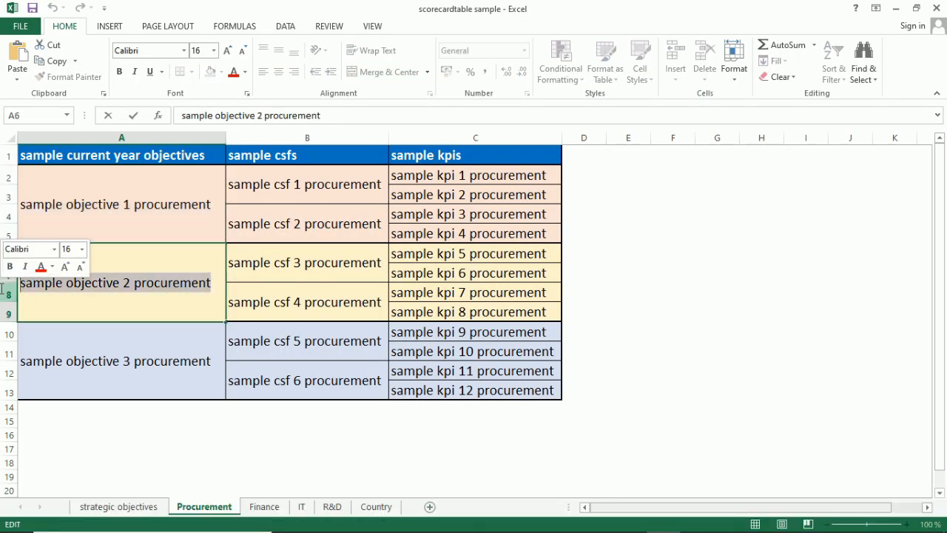
pyautogui.click(311, 433)
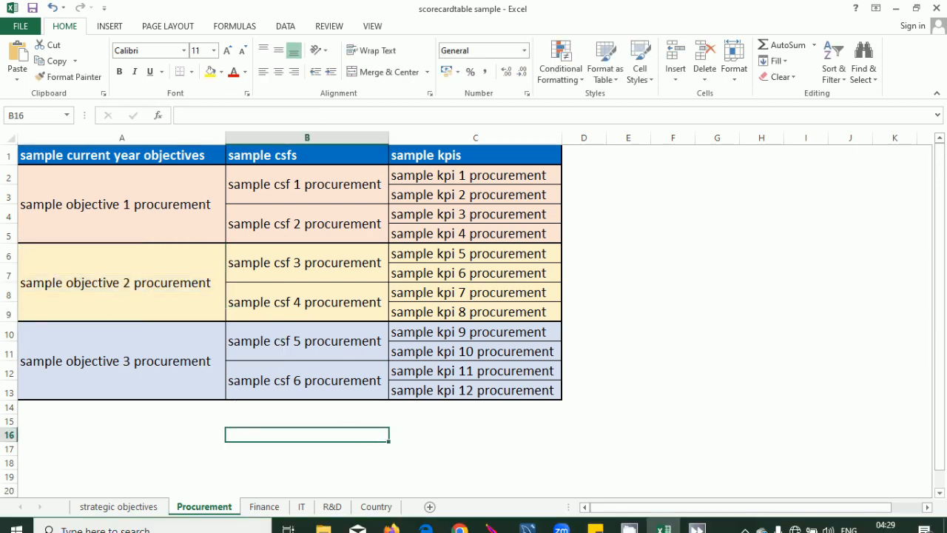
# Add Current Year Objective 2 and paste 'sample objective 2 procurement' into it.
pyautogui.click(458, 529)
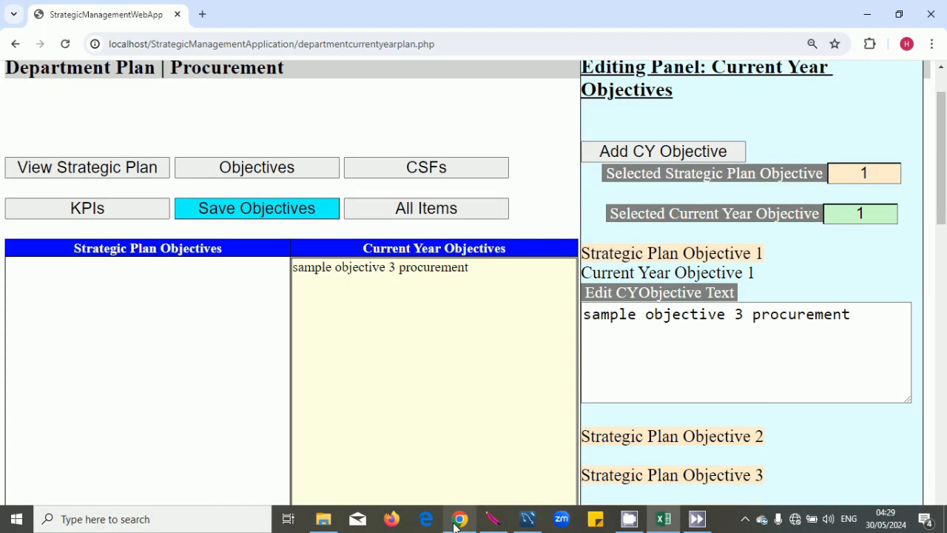
pyautogui.click(681, 152)
pyautogui.scroll(-1, 817, 211)
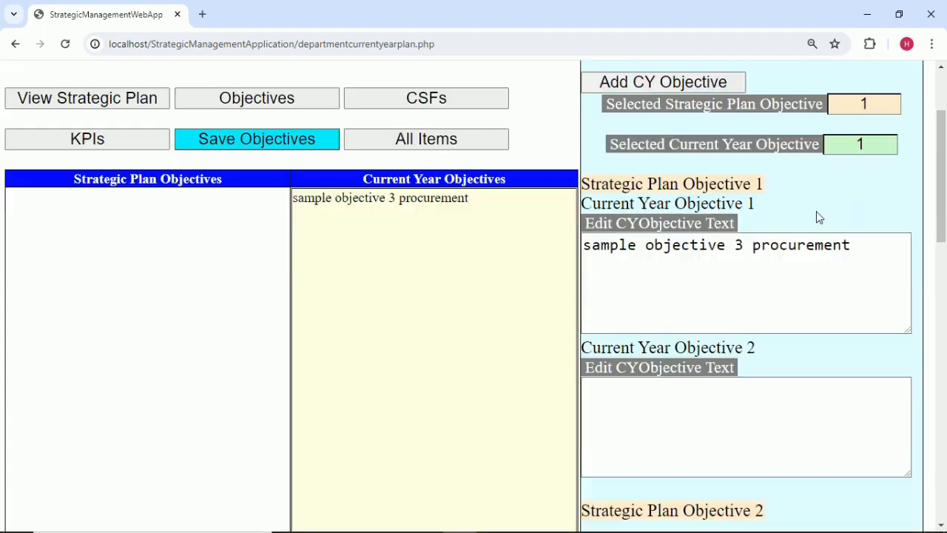
pyautogui.click(874, 139)
pyautogui.press('BackSpace')
pyautogui.write('2')
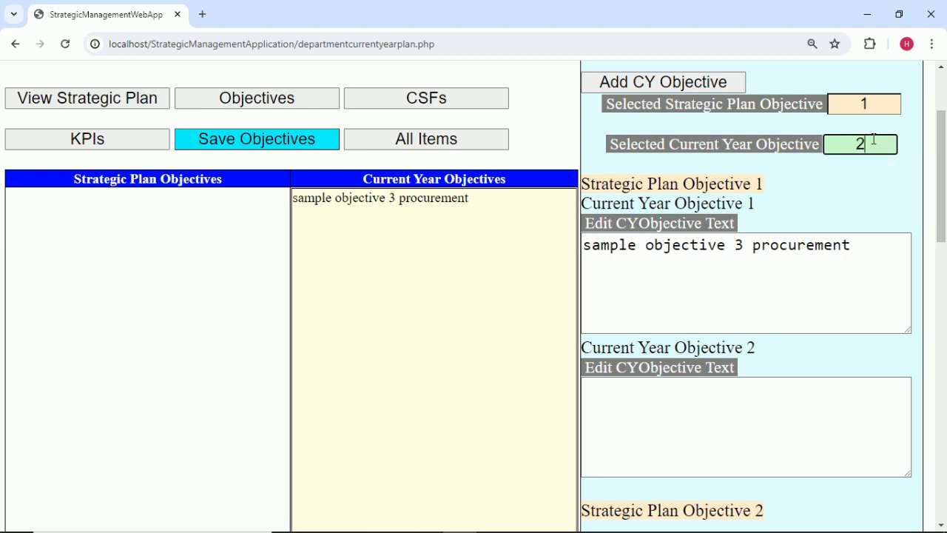
pyautogui.click(770, 432)
pyautogui.hotkey('ctrl', 'v')
pyautogui.click(835, 350)
pyautogui.scroll(-5, 486, 328)
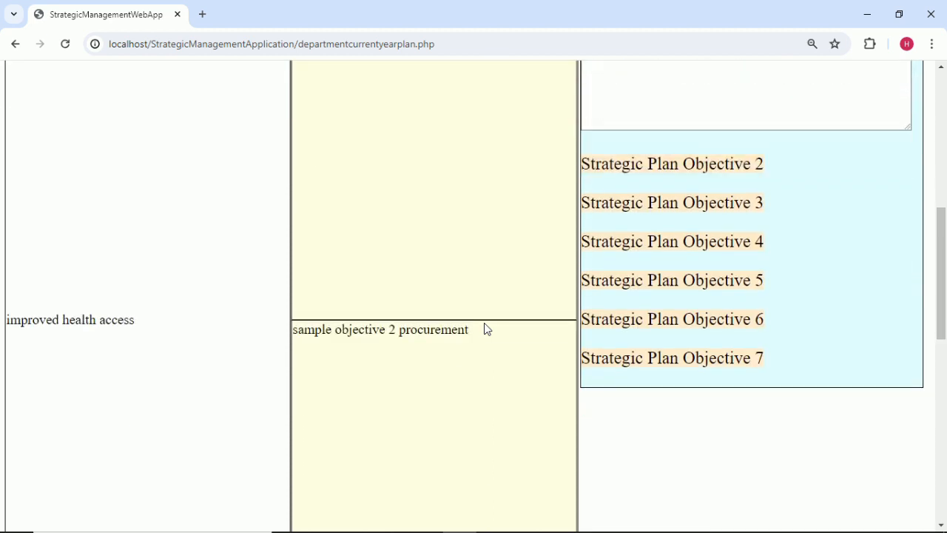
# Add a blank Current Year Objective 3 to the plan.
pyautogui.moveTo(773, 529)
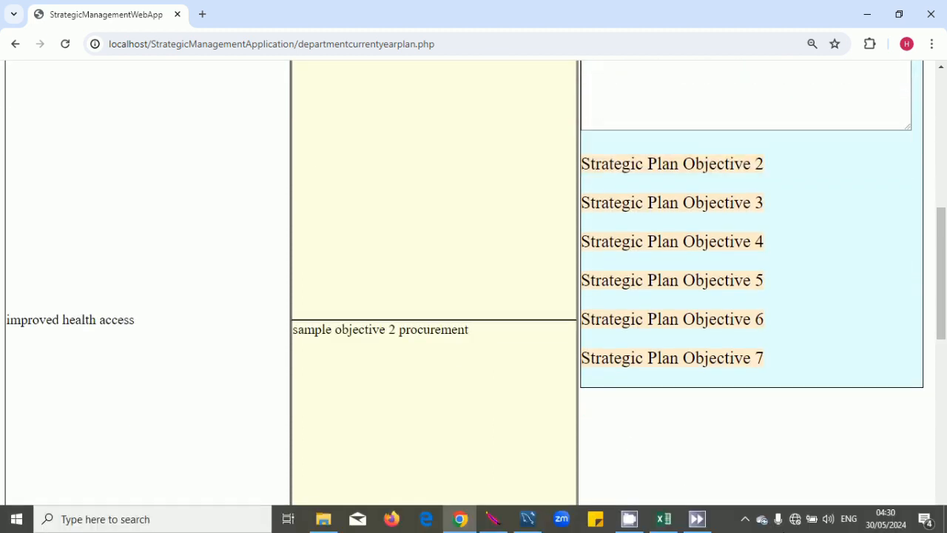
pyautogui.click(745, 519)
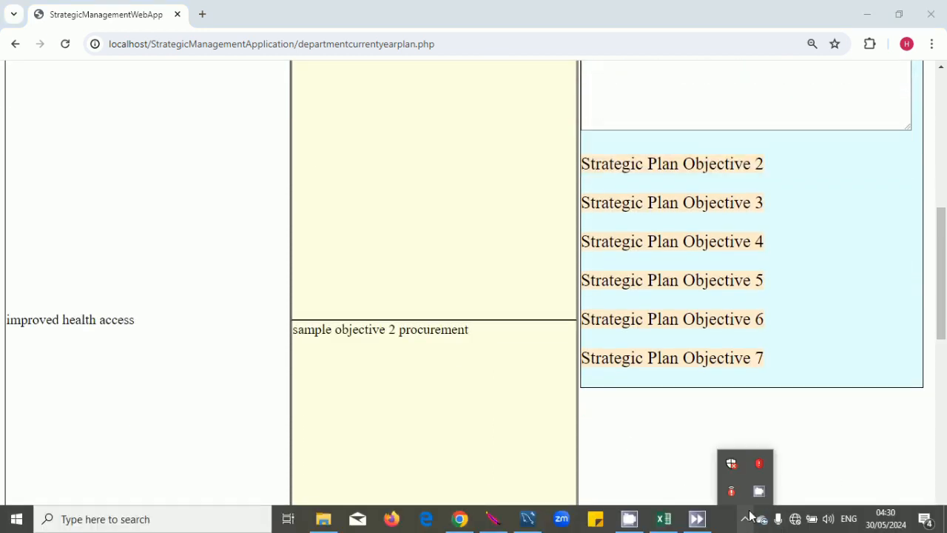
pyautogui.rightClick(758, 504)
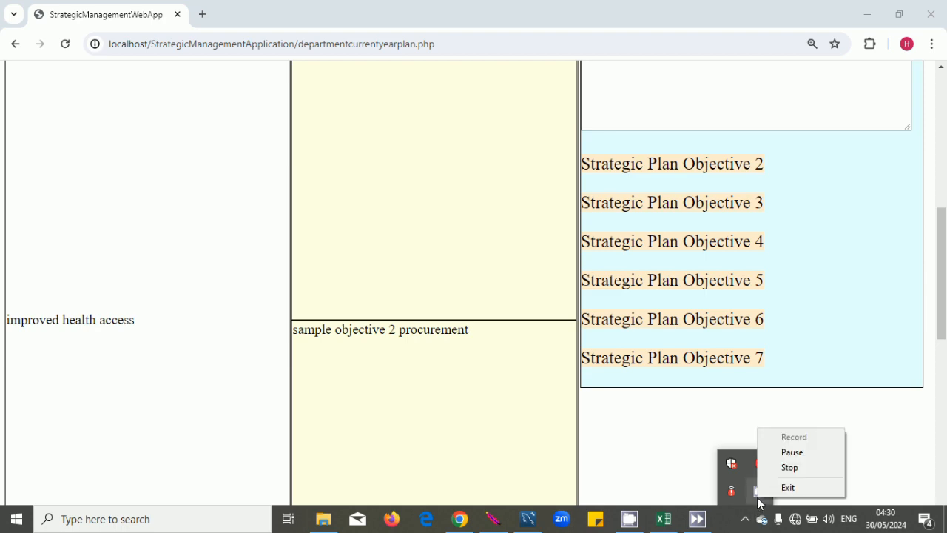
pyautogui.click(792, 470)
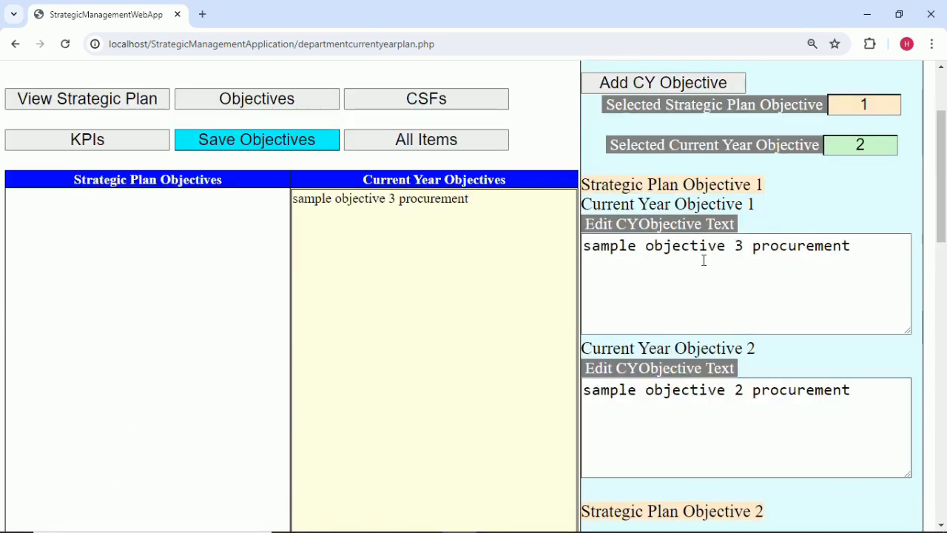
pyautogui.scroll(2, 916, 267)
pyautogui.scroll(-2, 885, 266)
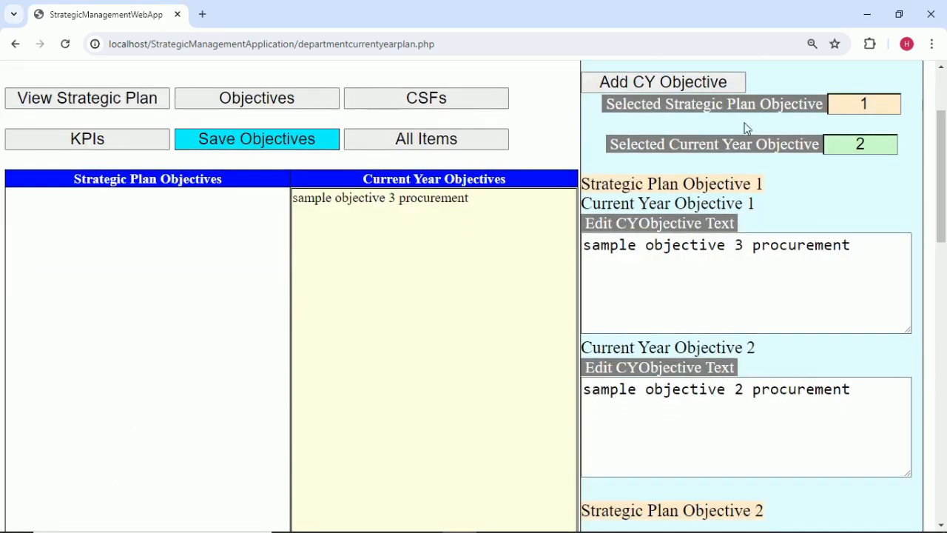
pyautogui.click(711, 82)
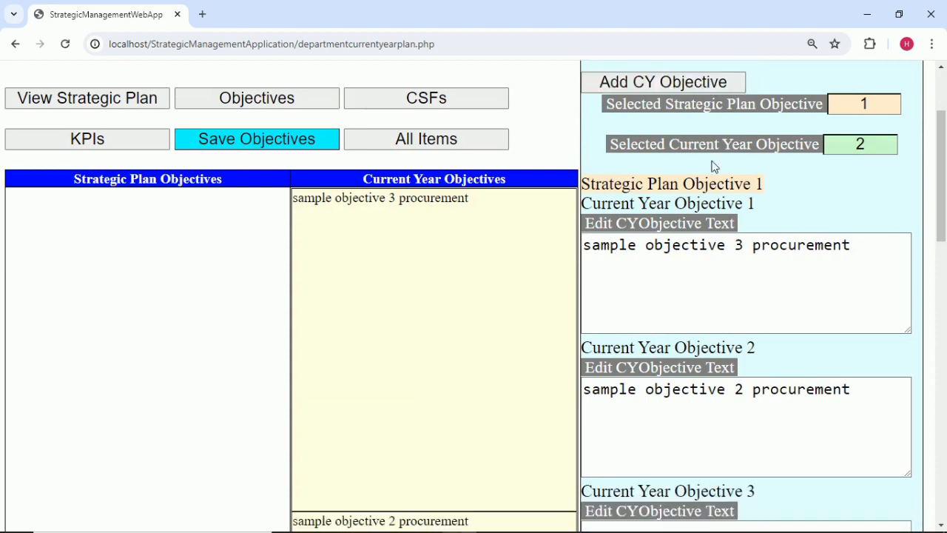
pyautogui.scroll(-4, 679, 362)
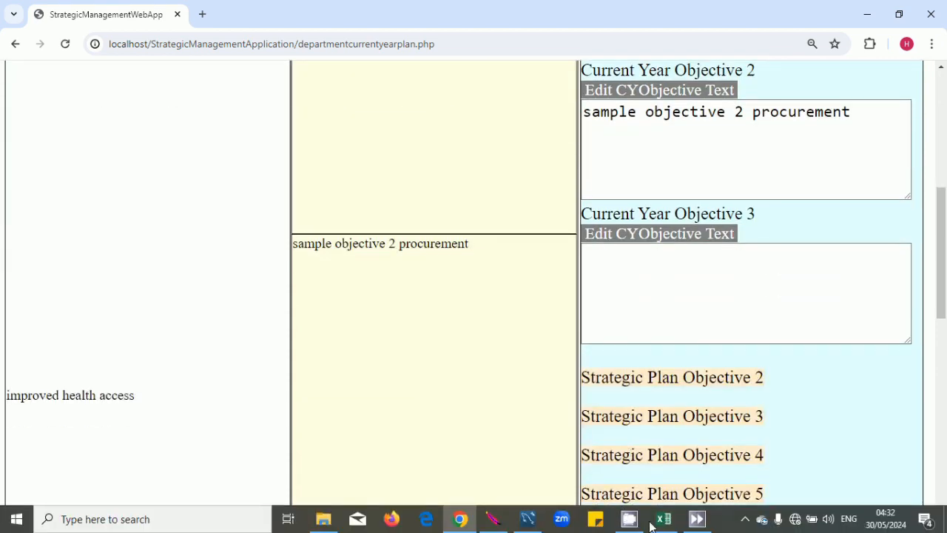
# Select the 'sample objective 3 procurement' text in the Excel sample table.
pyautogui.click(664, 519)
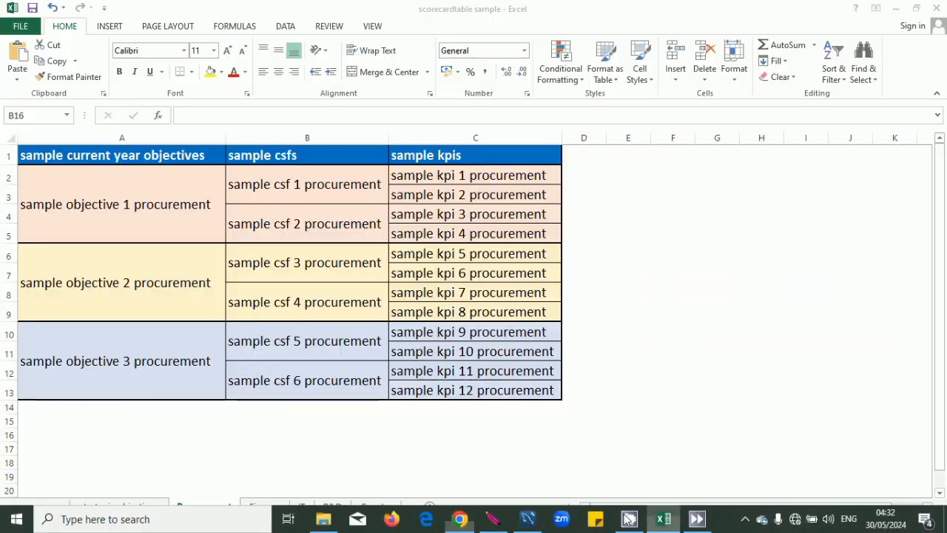
pyautogui.doubleClick(216, 358)
pyautogui.moveTo(217, 358); pyautogui.dragTo(19, 361)
pyautogui.hotkey('ctrl', 'c')
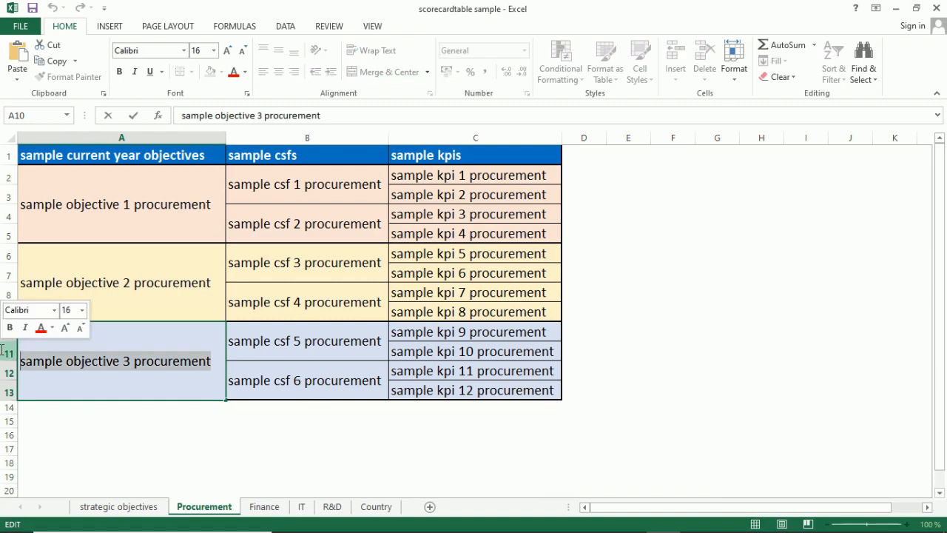
pyautogui.click(684, 438)
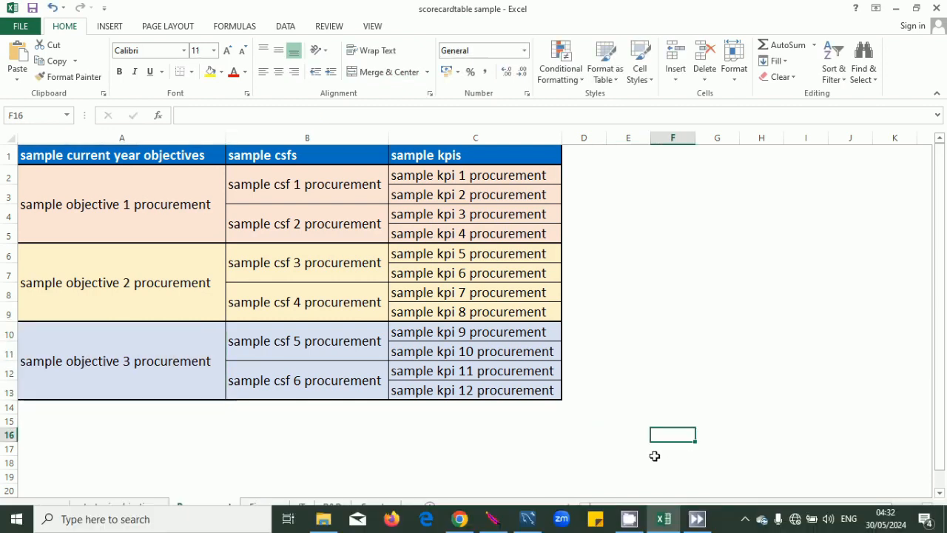
# Set Selected Current Year Objective to 3 and paste the sample text into its box.
pyautogui.click(460, 519)
pyautogui.scroll(4, 717, 284)
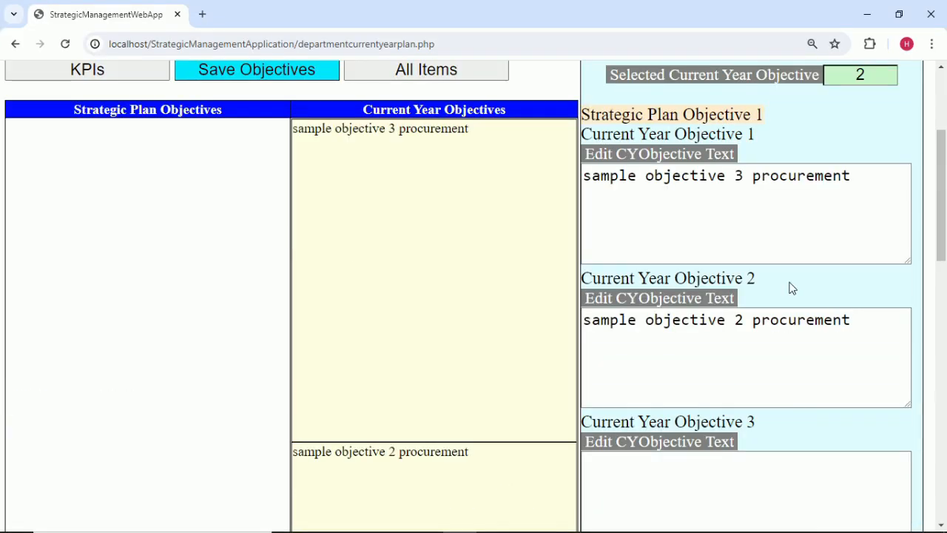
pyautogui.click(870, 146)
pyautogui.press('BackSpace')
pyautogui.write('3')
pyautogui.scroll(-4, 744, 313)
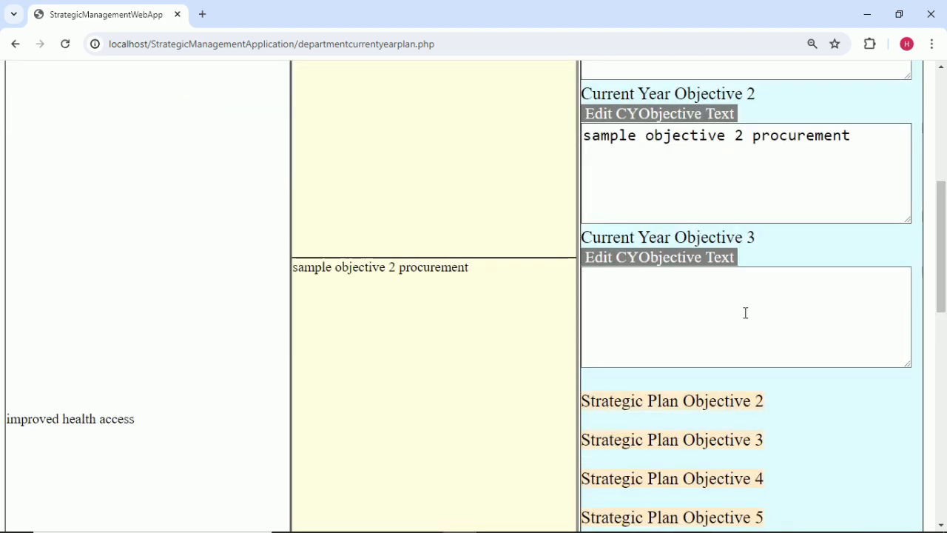
pyautogui.click(666, 305)
pyautogui.hotkey('ctrl', 'v')
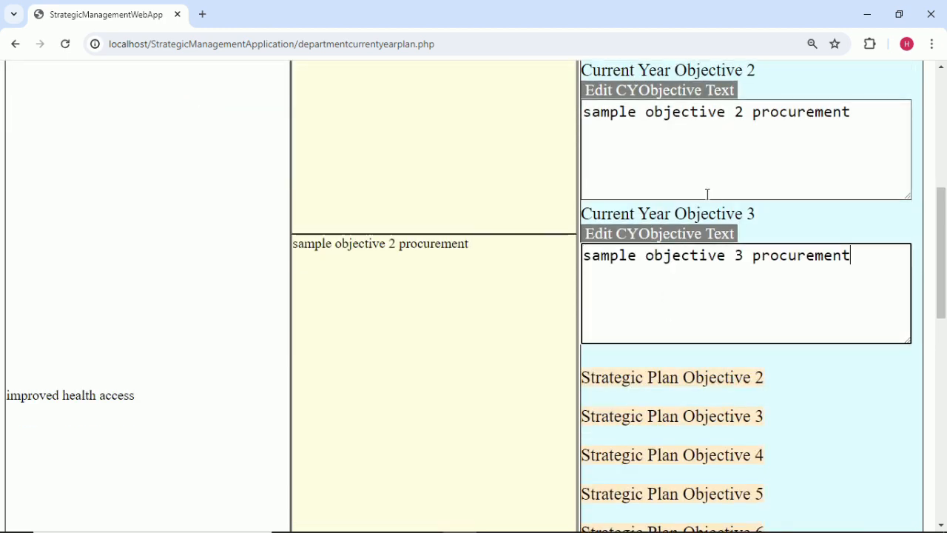
pyautogui.click(759, 219)
pyautogui.scroll(-5, 520, 232)
pyautogui.scroll(6, 520, 235)
pyautogui.scroll(5, 520, 235)
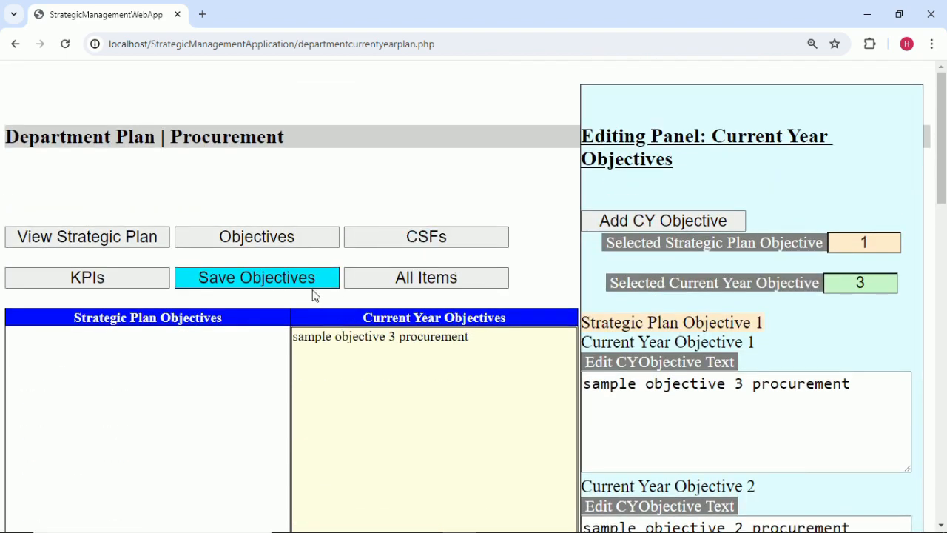
# Save the current-year objectives and dismiss the 'Changes saved' alert.
pyautogui.click(289, 279)
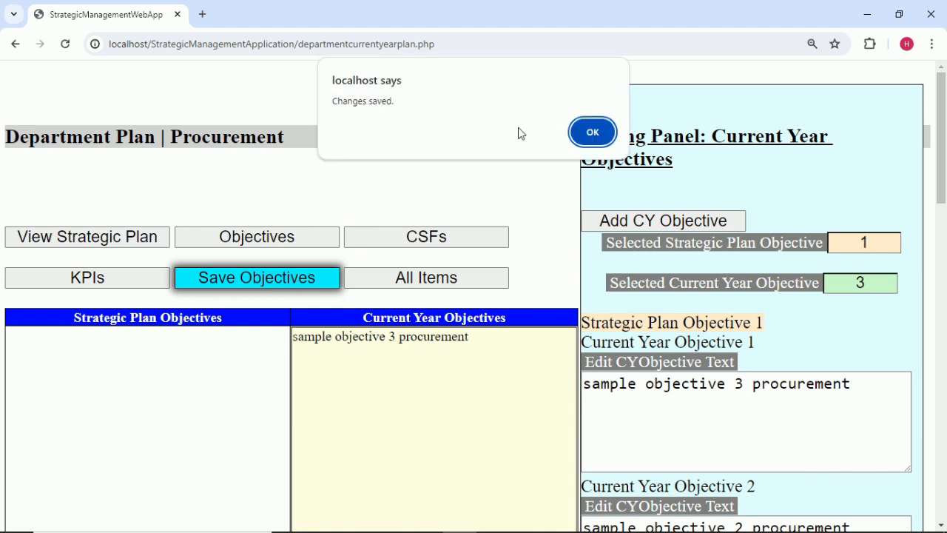
pyautogui.click(593, 133)
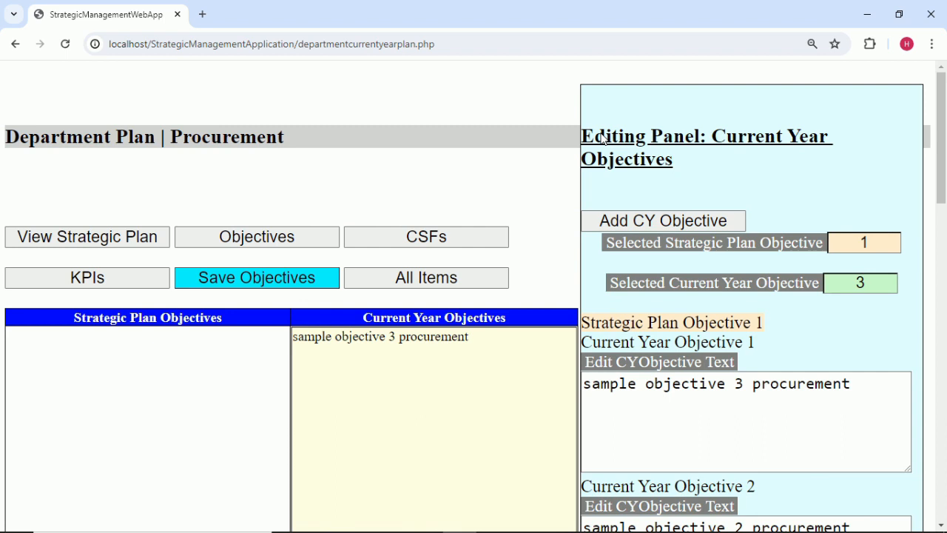
pyautogui.moveTo(595, 531)
# In the CSFs view, select Current Year Objective 1 and add a blank CSF 1.
pyautogui.click(376, 235)
pyautogui.scroll(-1, 580, 231)
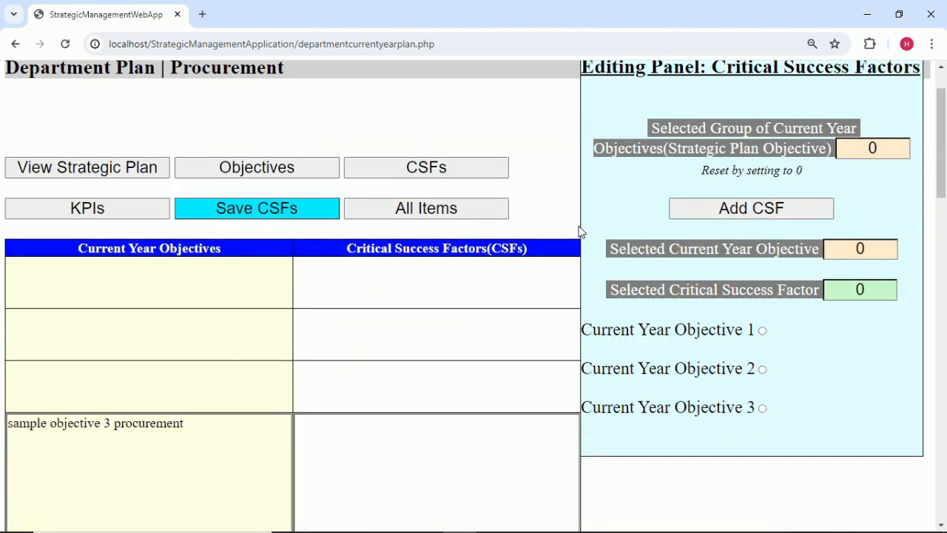
pyautogui.scroll(-1, 708, 377)
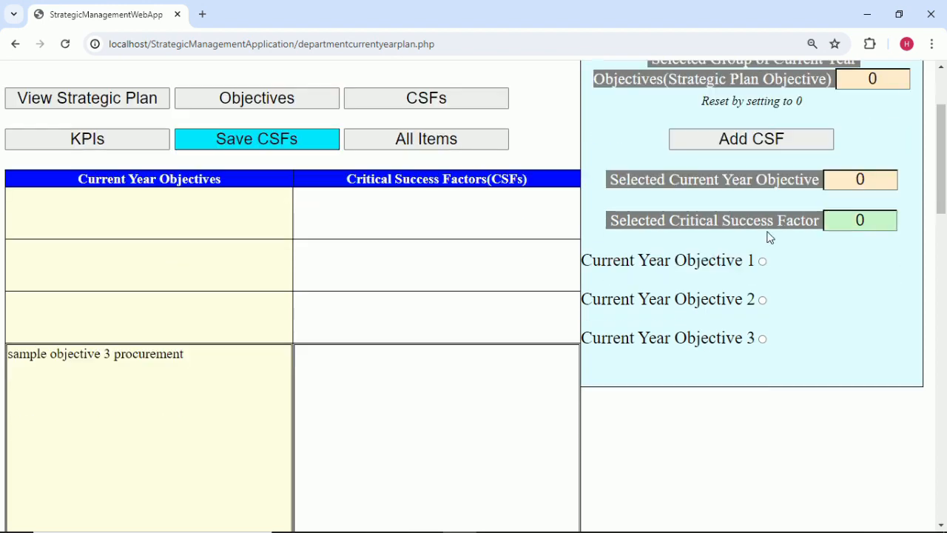
pyautogui.scroll(-1, 760, 385)
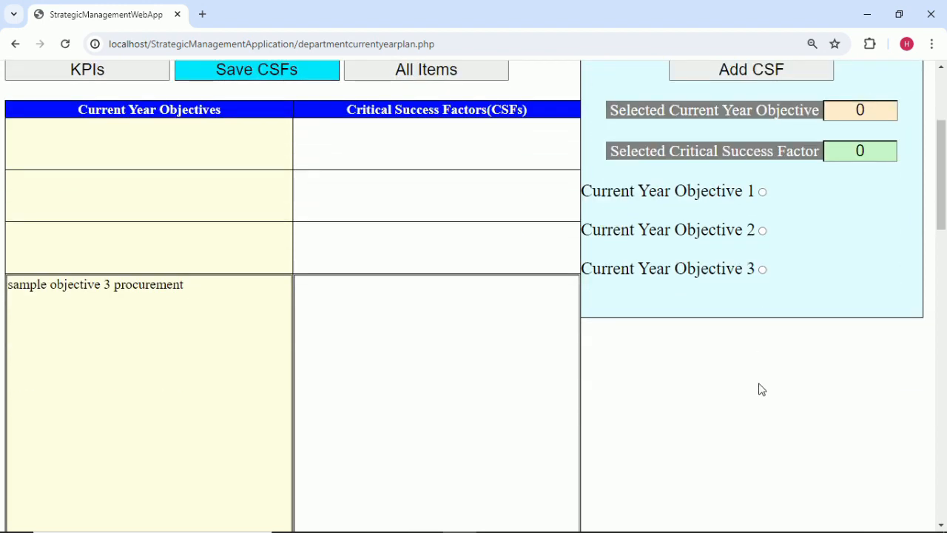
pyautogui.scroll(1, 760, 385)
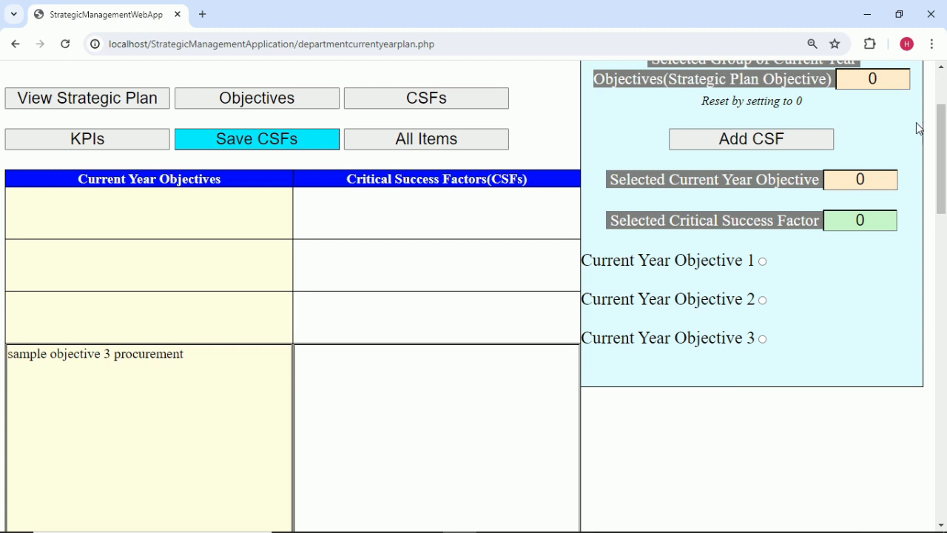
pyautogui.click(887, 178)
pyautogui.click(879, 148)
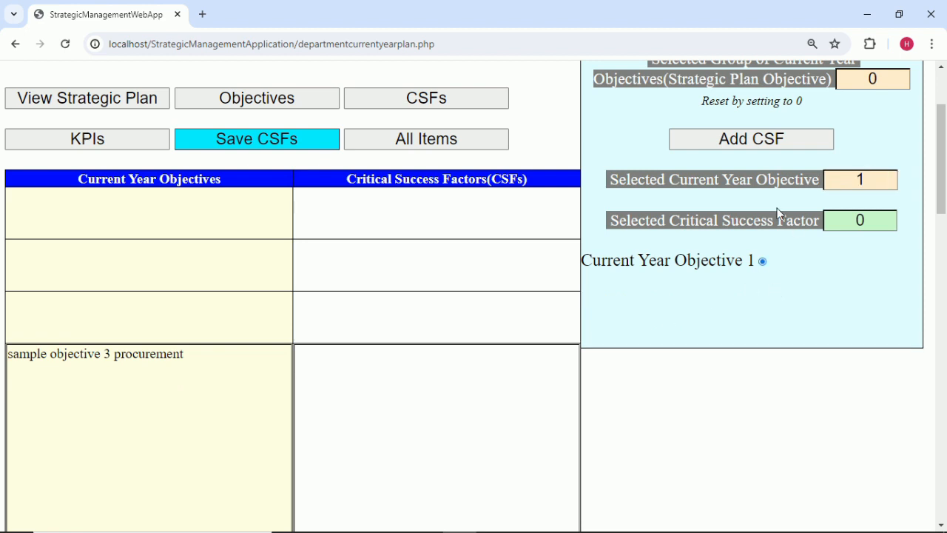
pyautogui.click(770, 148)
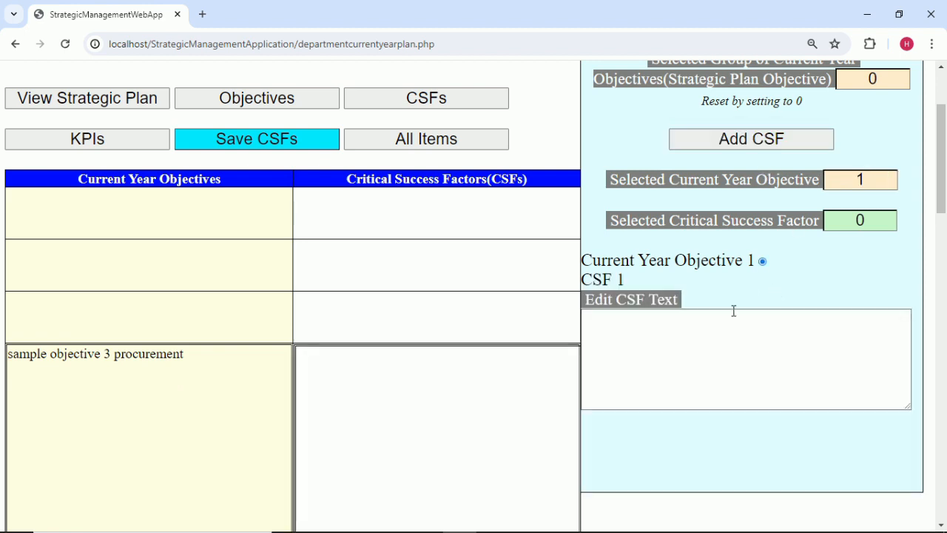
# Copy the 'sample csf 1 procurement' text from the Excel sample table.
pyautogui.moveTo(602, 529)
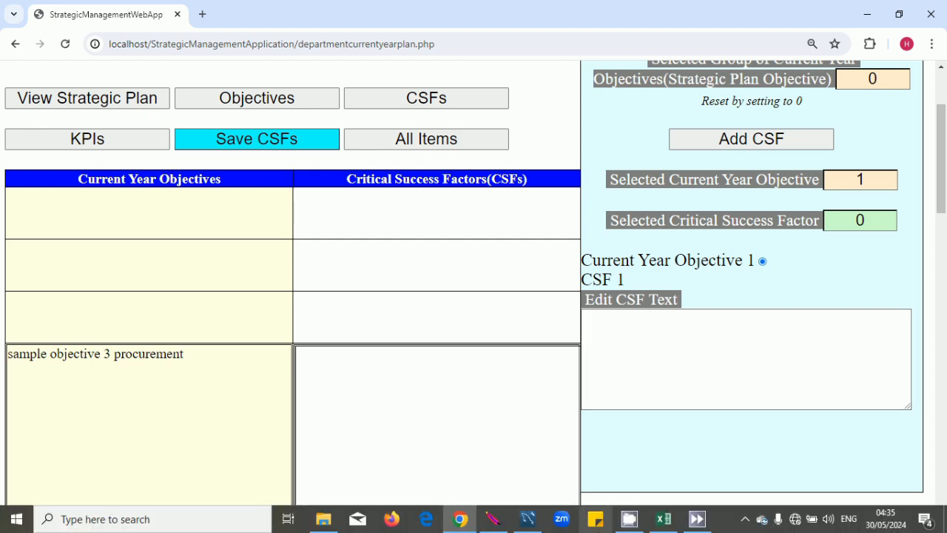
pyautogui.click(663, 519)
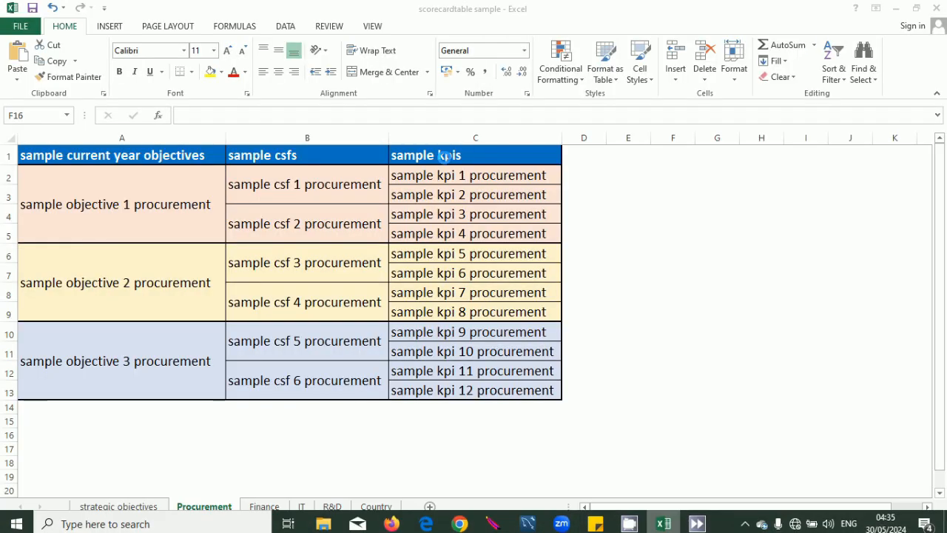
pyautogui.doubleClick(378, 185)
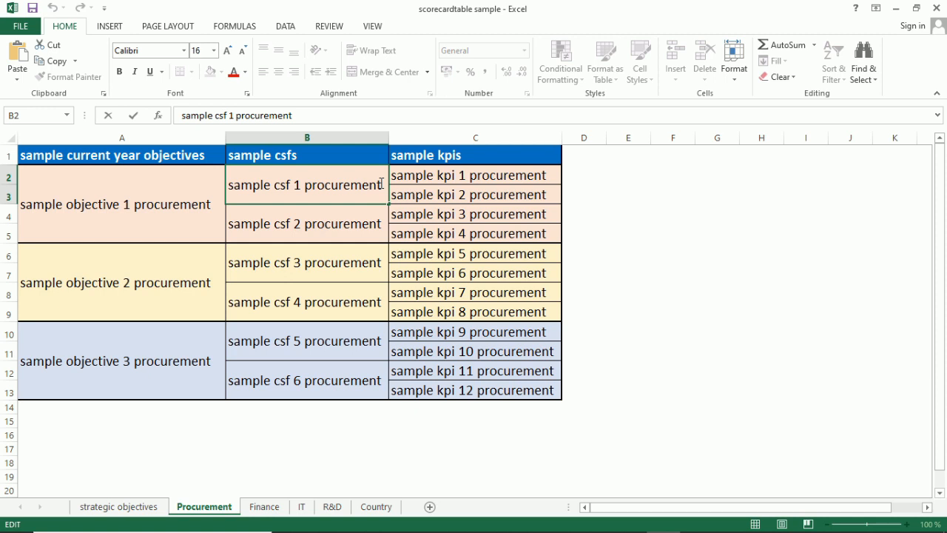
pyautogui.moveTo(381, 183); pyautogui.dragTo(101, 156)
pyautogui.hotkey('ctrl', 'c')
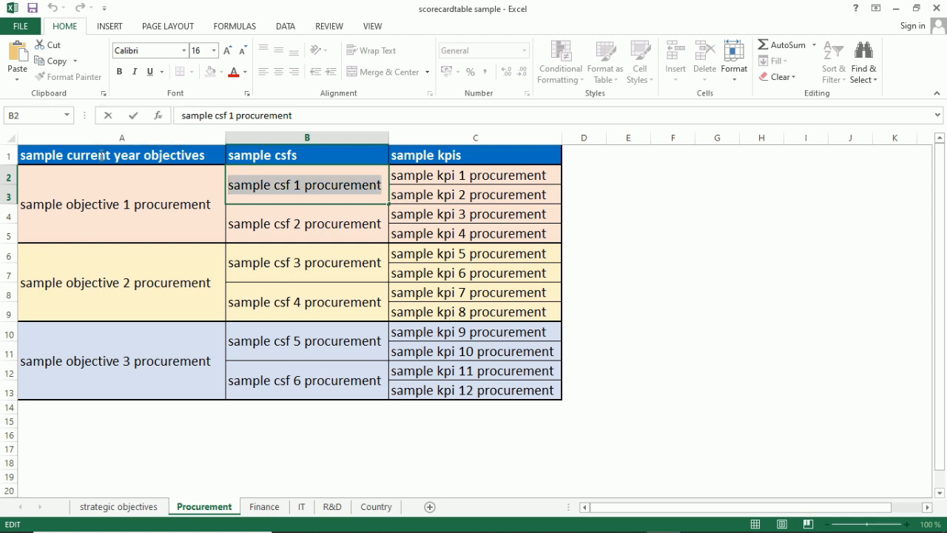
pyautogui.click(408, 446)
# Select CSF 1 and paste 'sample csf 1 procurement' as its text.
pyautogui.moveTo(455, 521)
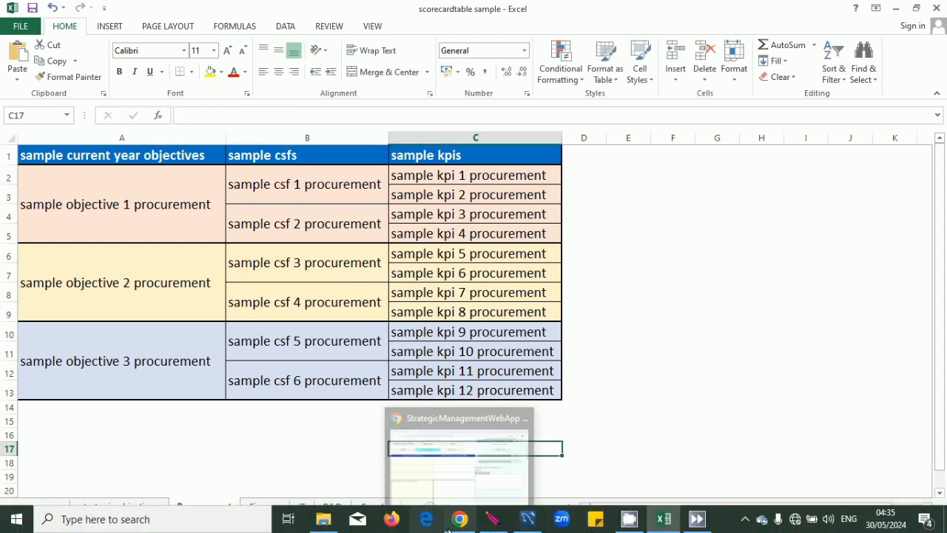
pyautogui.click(473, 452)
pyautogui.click(708, 334)
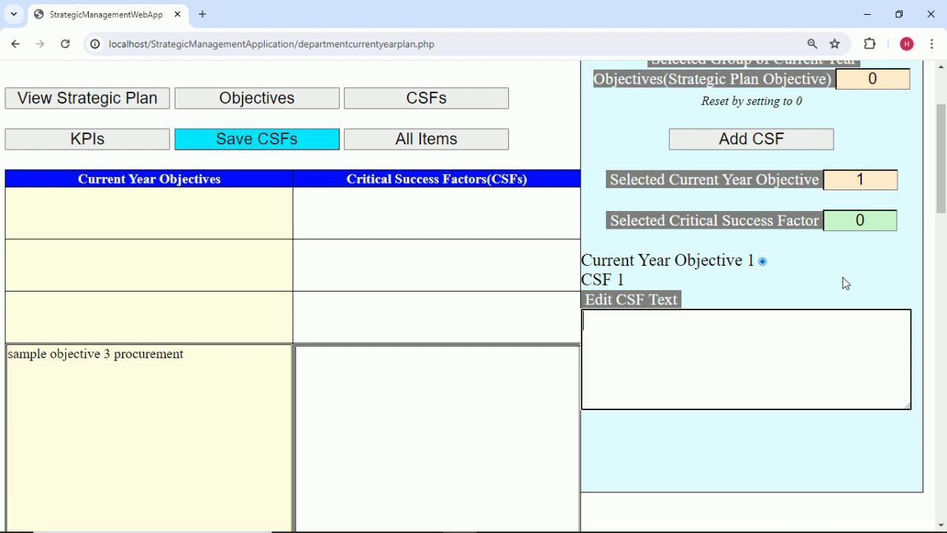
pyautogui.click(879, 225)
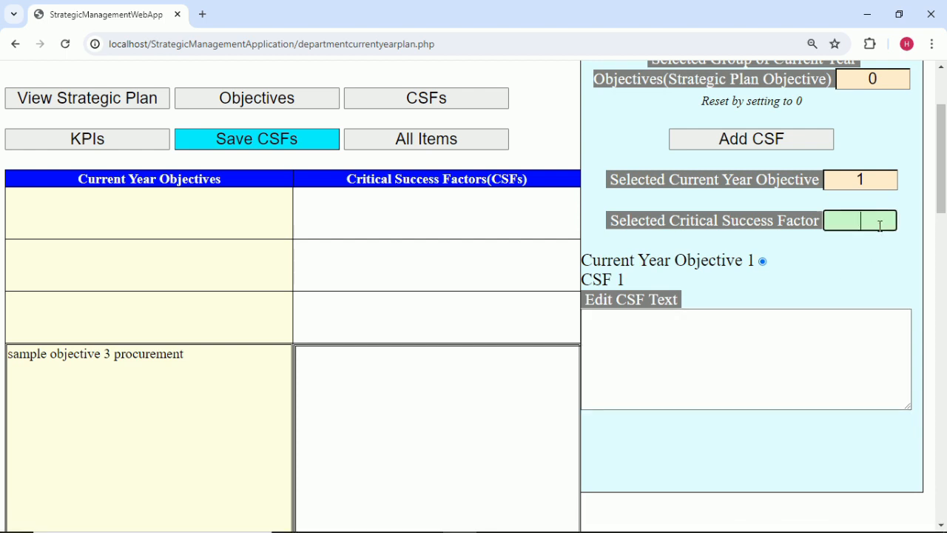
pyautogui.write('1')
pyautogui.click(707, 341)
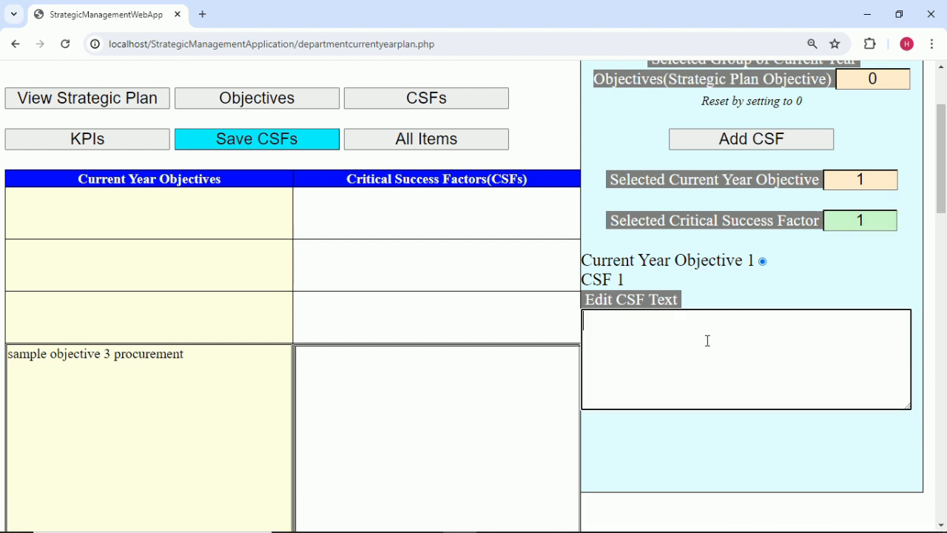
pyautogui.hotkey('ctrl', 'v')
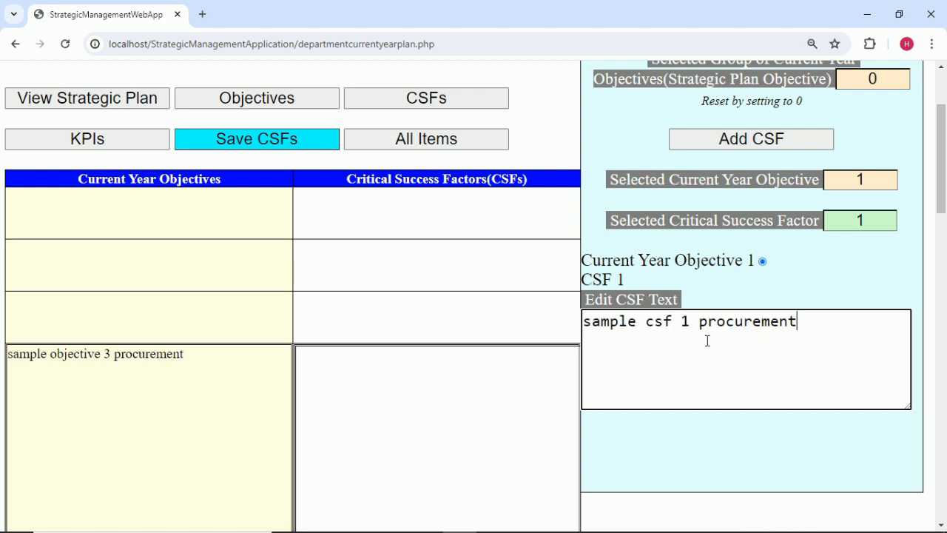
pyautogui.click(736, 301)
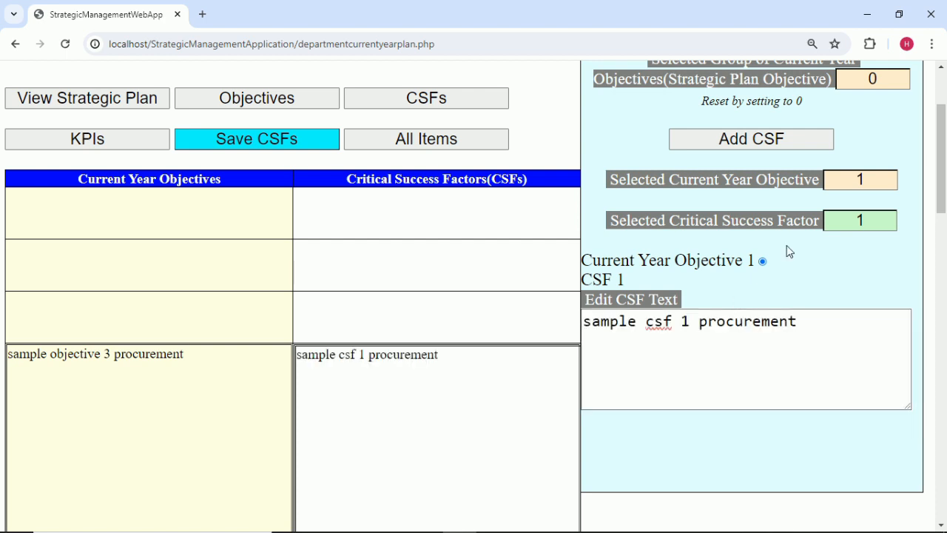
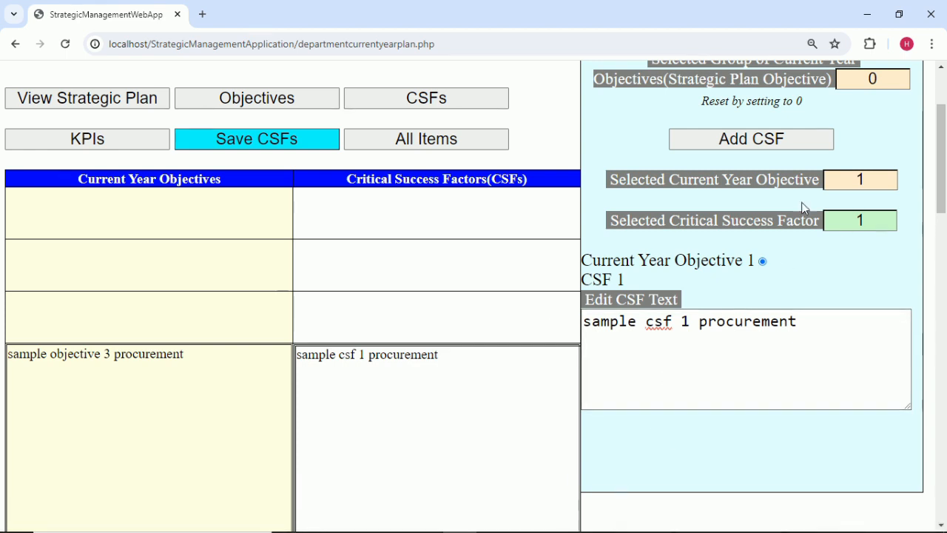
# Add a new CSF slot under objective 1 and copy 'sample csf 2 procurement' from cell B4.
pyautogui.click(760, 142)
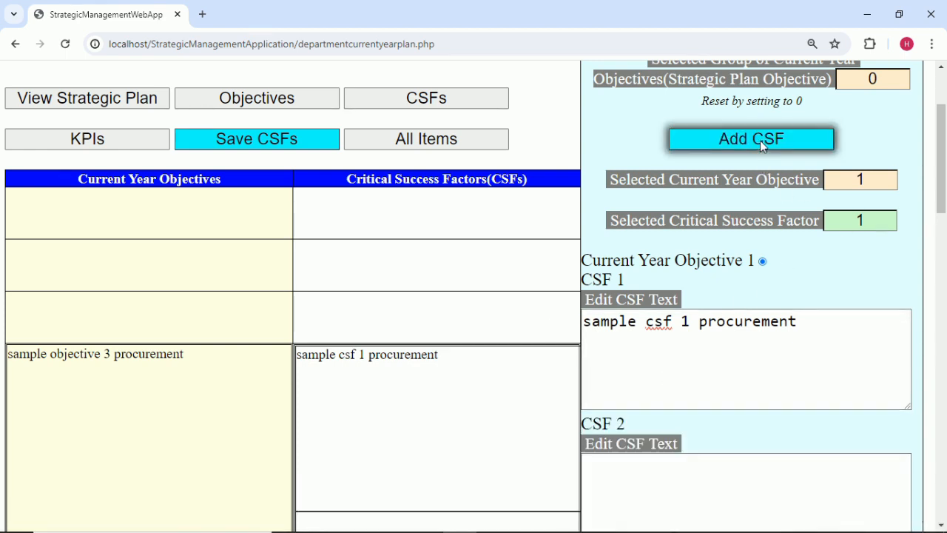
pyautogui.click(664, 519)
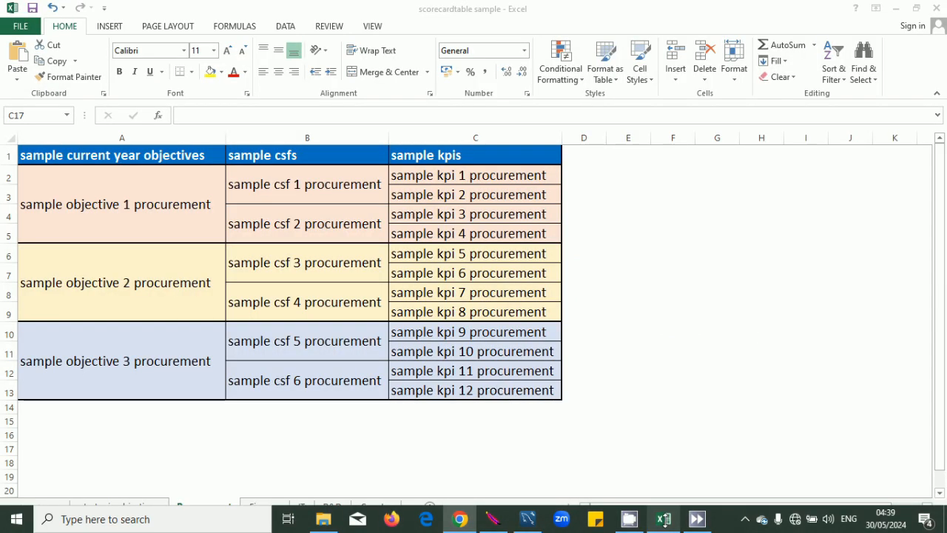
pyautogui.click(376, 220)
pyautogui.doubleClick(381, 221)
pyautogui.doubleClick(380, 223)
pyautogui.moveTo(224, 226); pyautogui.dragTo(201, 226)
pyautogui.hotkey('ctrl', 'c')
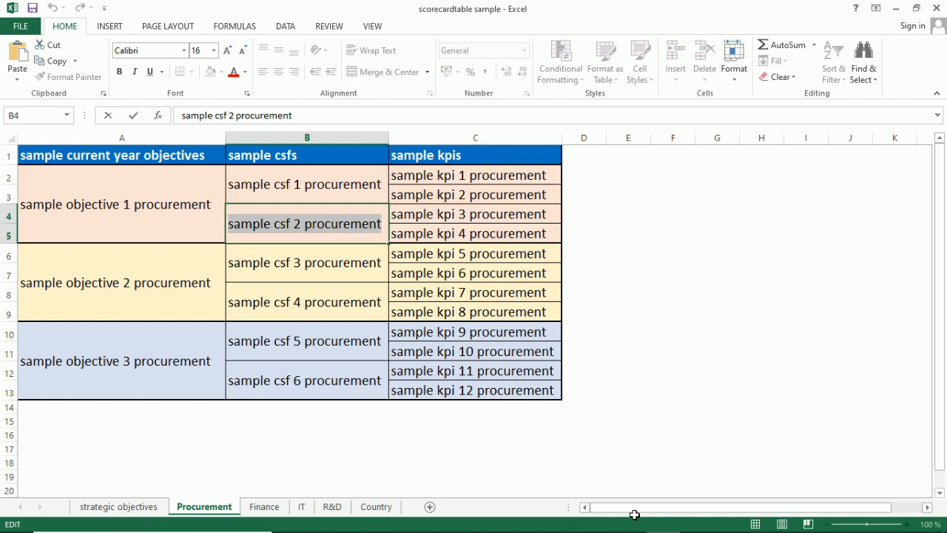
pyautogui.moveTo(637, 529)
# Set the selected CSF to 2 and paste 'sample csf 2 procurement' as its text.
pyautogui.click(460, 520)
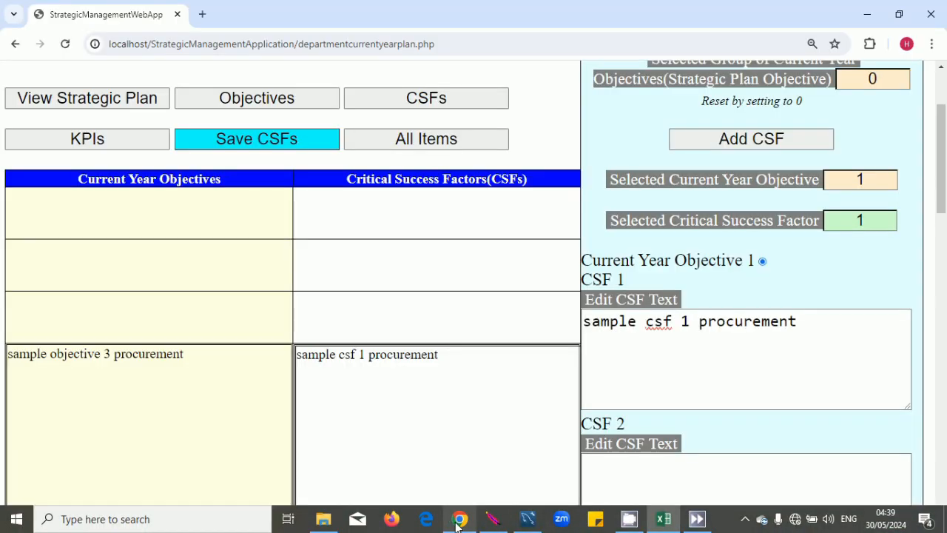
pyautogui.click(877, 222)
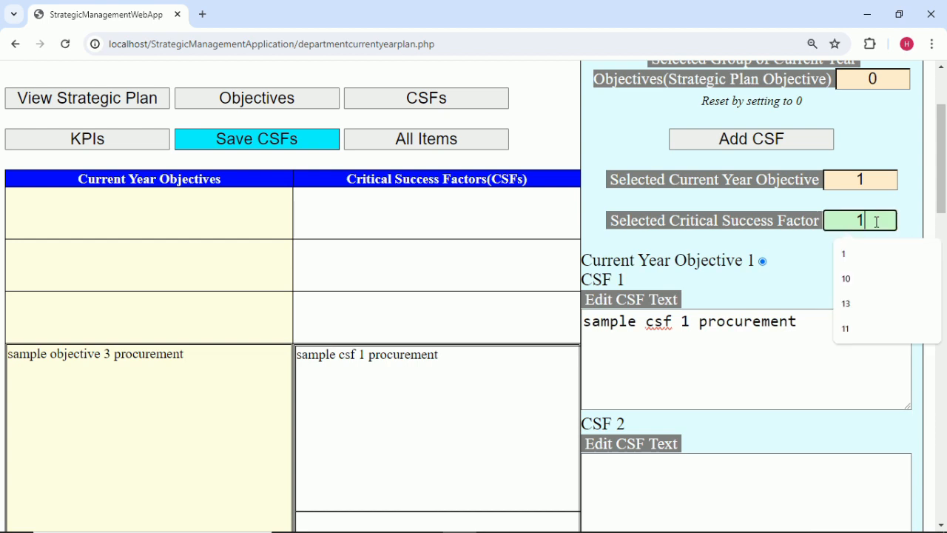
pyautogui.press('BackSpace')
pyautogui.write('2')
pyautogui.scroll(-2, 804, 289)
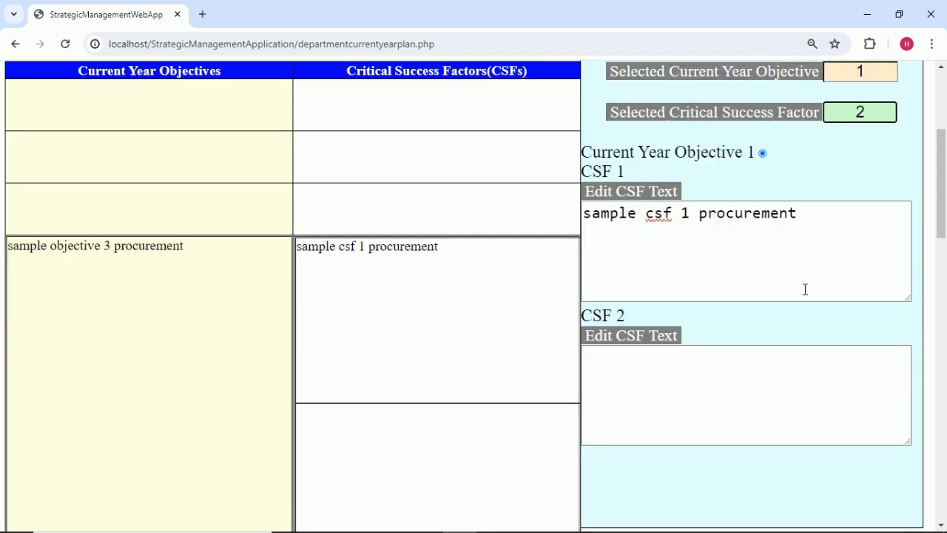
pyautogui.click(684, 374)
pyautogui.hotkey('ctrl', 'v')
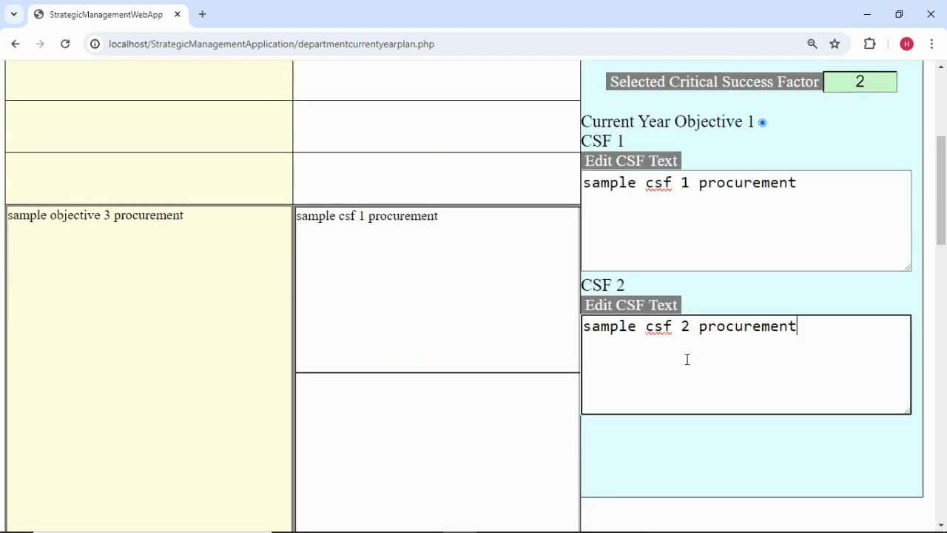
pyautogui.click(721, 303)
pyautogui.scroll(1, 723, 303)
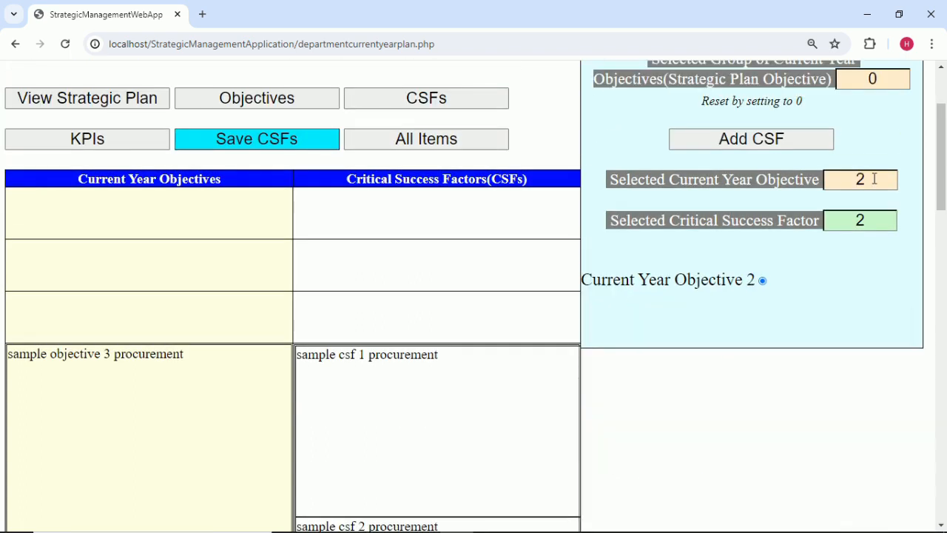
# Add a CSF 3 slot under objective 2 and copy 'sample csf 3 procurement' from cell B6.
pyautogui.click(789, 137)
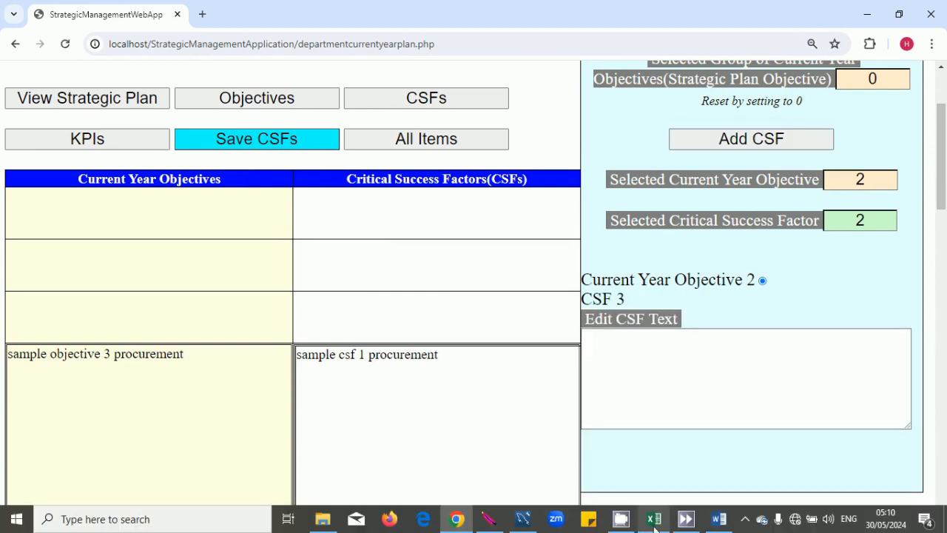
pyautogui.click(655, 520)
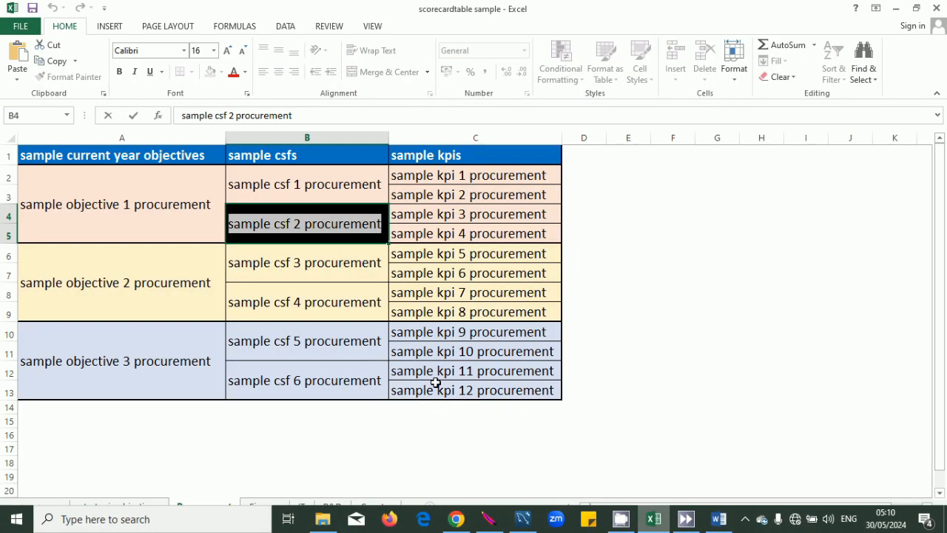
pyautogui.doubleClick(370, 264)
pyautogui.moveTo(378, 265); pyautogui.dragTo(225, 270)
pyautogui.hotkey('ctrl', 'c')
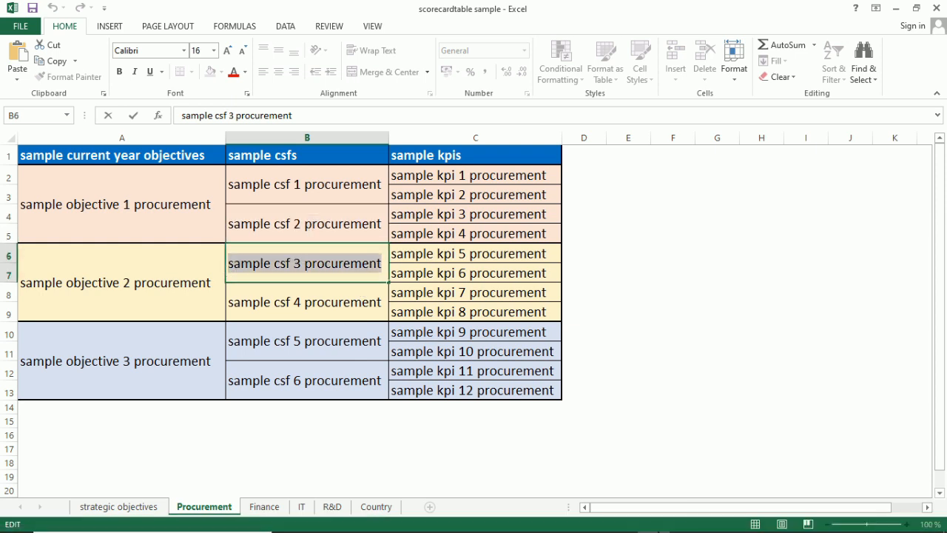
pyautogui.moveTo(561, 520)
# Select CSF 3 and paste 'sample csf 3 procurement' as its text.
pyautogui.click(457, 520)
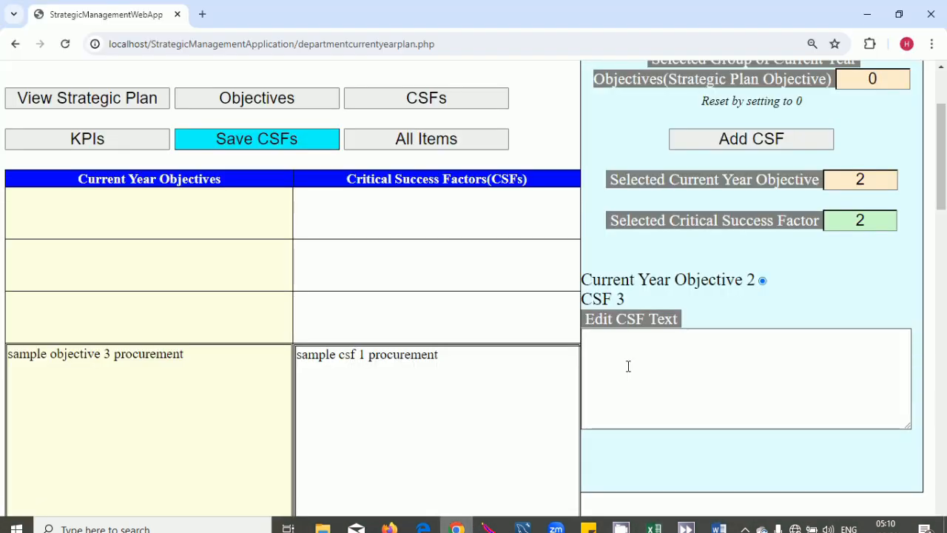
pyautogui.click(873, 220)
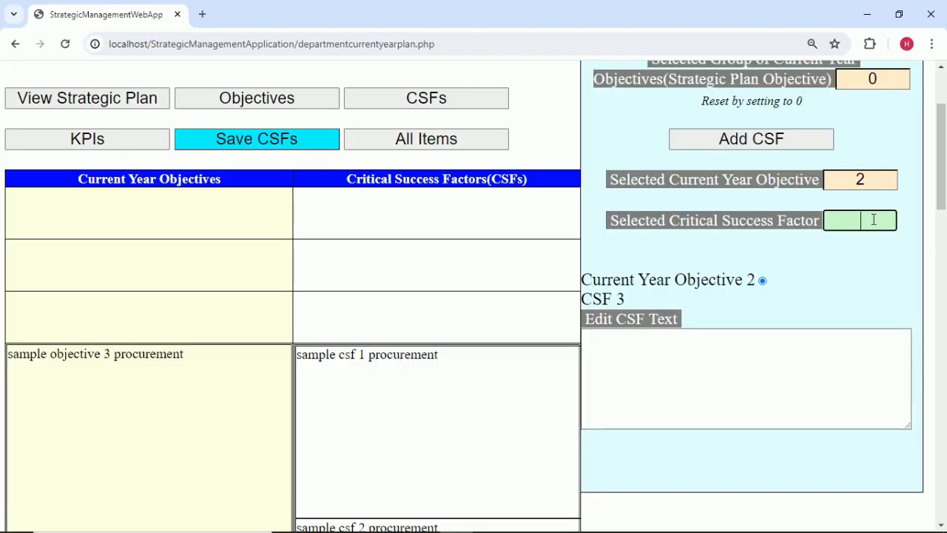
pyautogui.click(781, 344)
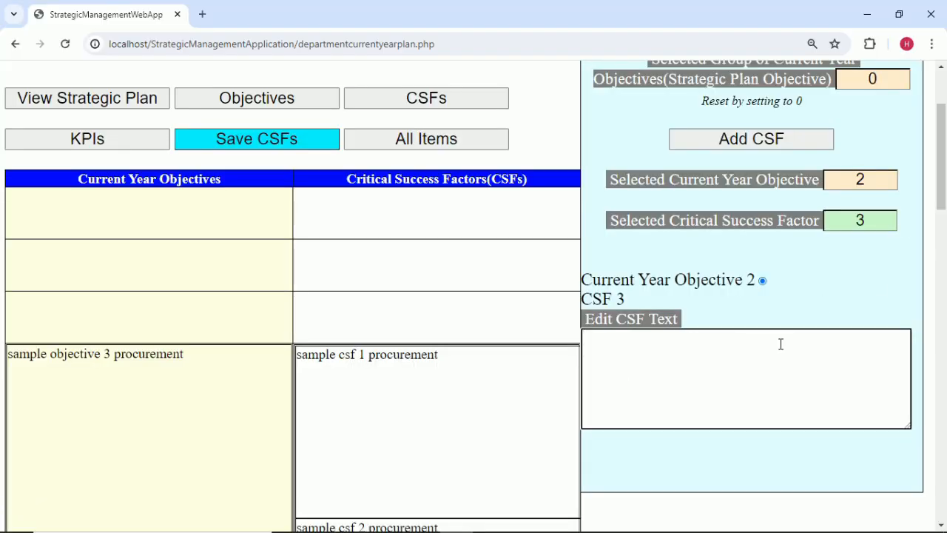
pyautogui.hotkey('ctrl', 'v')
pyautogui.click(809, 287)
pyautogui.scroll(-3, 810, 292)
pyautogui.scroll(-3, 810, 289)
pyautogui.scroll(7, 809, 292)
# Add a CSF 4 slot and copy 'sample csf 4 procurement' from cell B8.
pyautogui.click(751, 208)
pyautogui.scroll(-2, 683, 355)
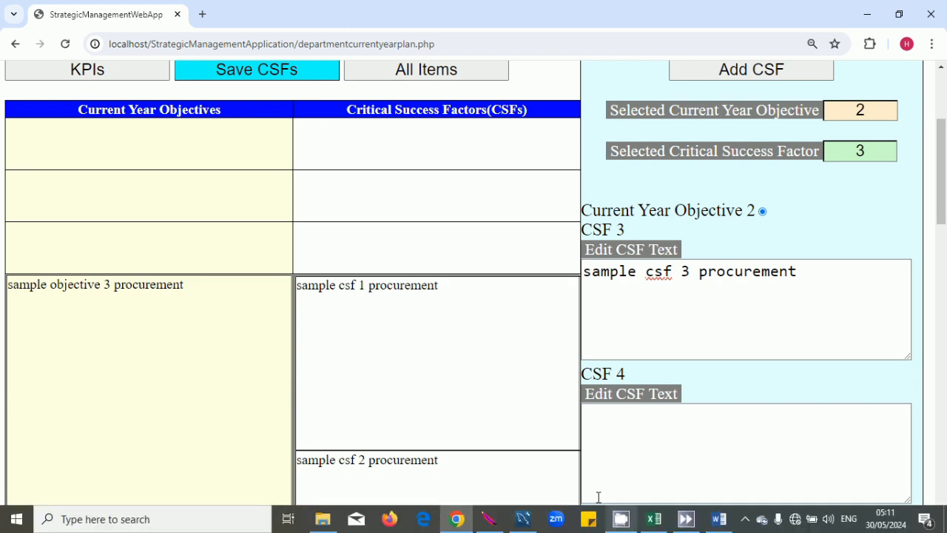
pyautogui.click(620, 519)
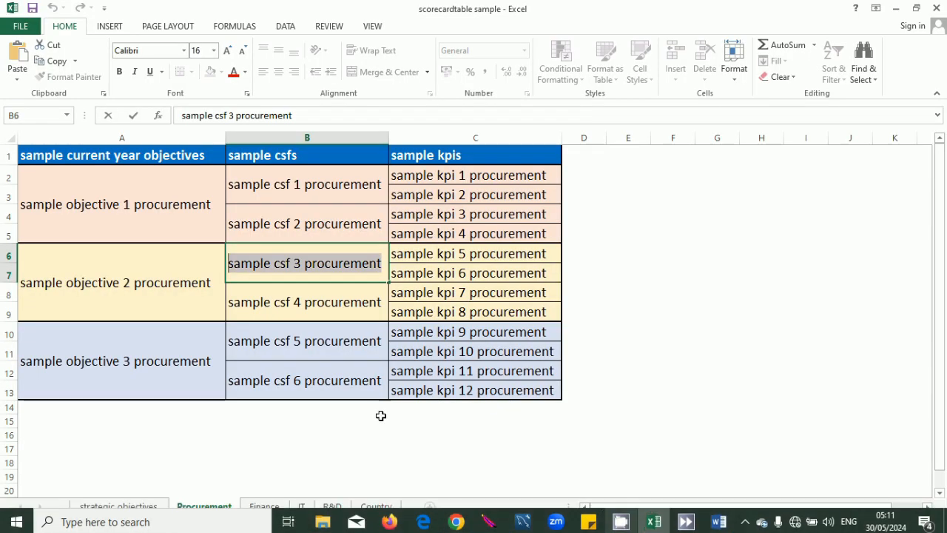
pyautogui.doubleClick(362, 301)
pyautogui.moveTo(362, 301); pyautogui.dragTo(213, 303)
pyautogui.hotkey('ctrl', 'c')
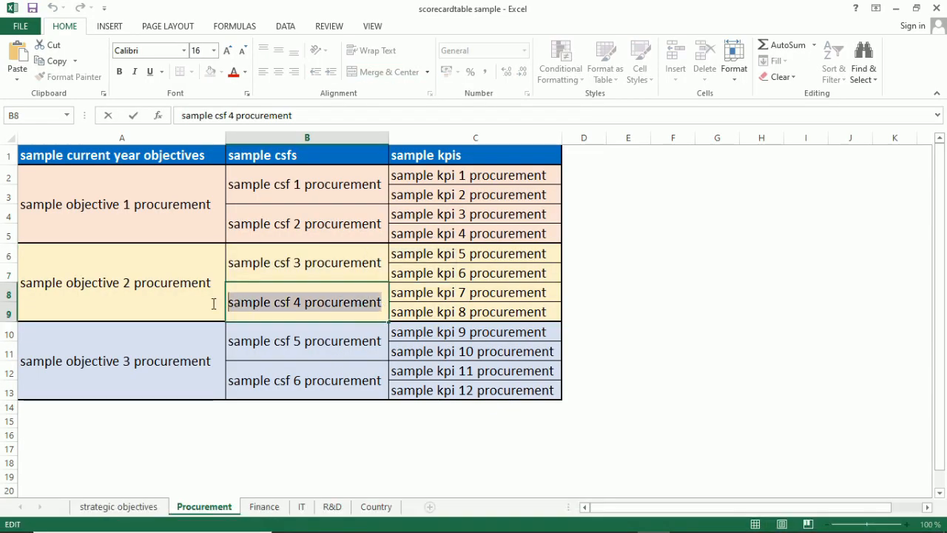
pyautogui.click(580, 351)
# Select CSF 4 and paste 'sample csf 4 procurement' as its text.
pyautogui.click(456, 519)
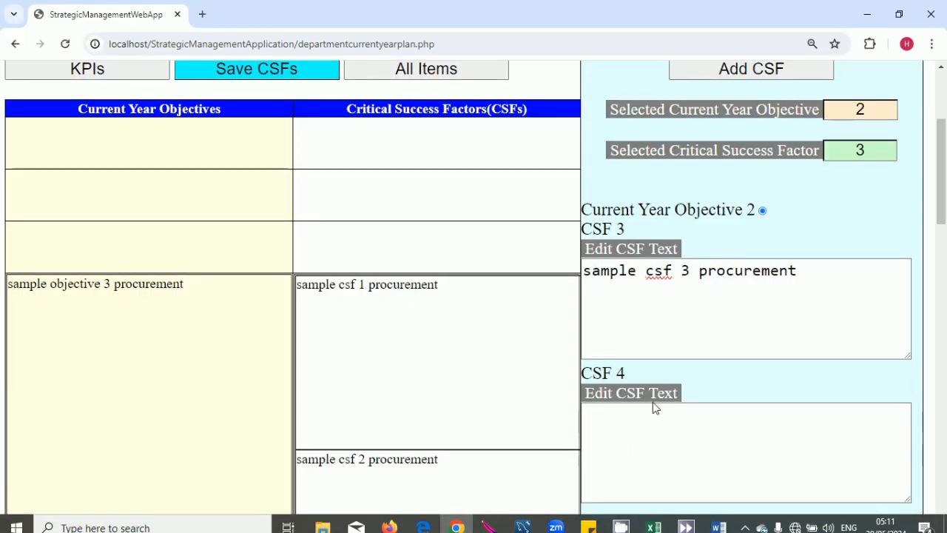
pyautogui.scroll(-1, 651, 404)
pyautogui.click(887, 80)
pyautogui.press('BackSpace')
pyautogui.click(624, 363)
pyautogui.hotkey('ctrl', 'v')
pyautogui.click(745, 311)
pyautogui.scroll(-5, 746, 311)
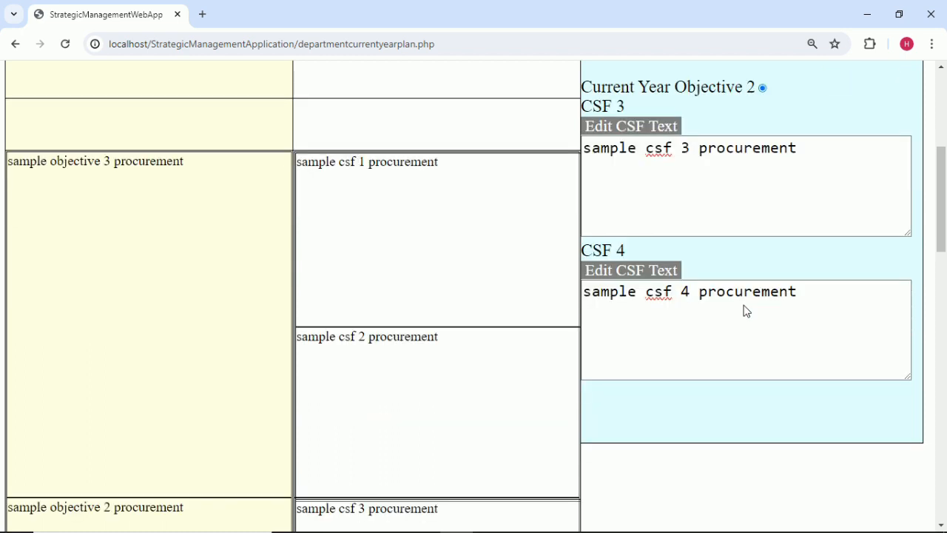
pyautogui.scroll(5, 746, 311)
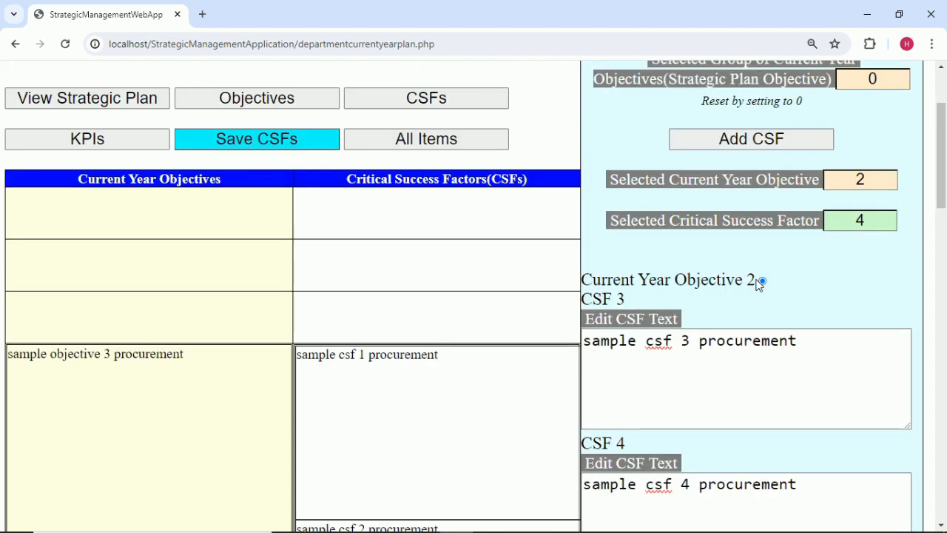
pyautogui.click(870, 180)
# Switch to objective 3, add a CSF 5 slot, and copy 'sample csf 5 procurement' from cell B10.
pyautogui.click(814, 267)
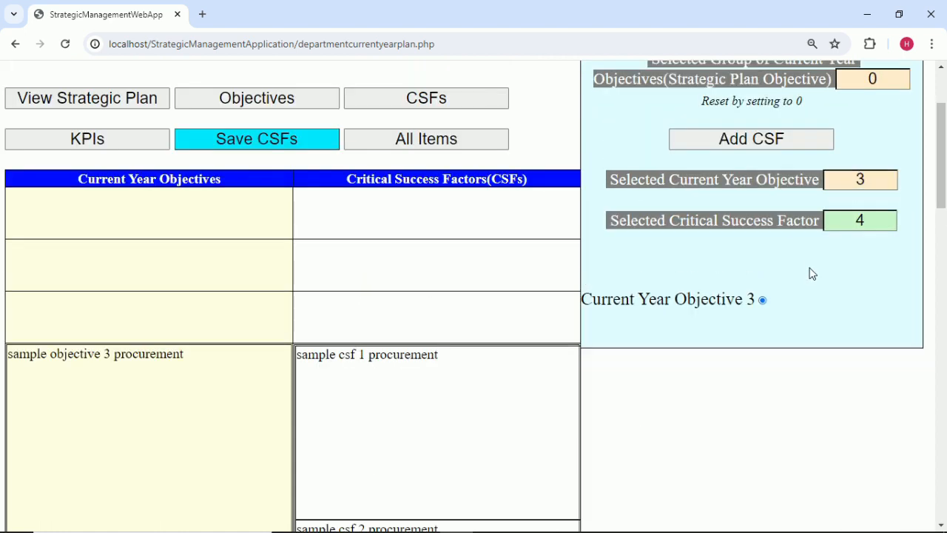
pyautogui.click(814, 136)
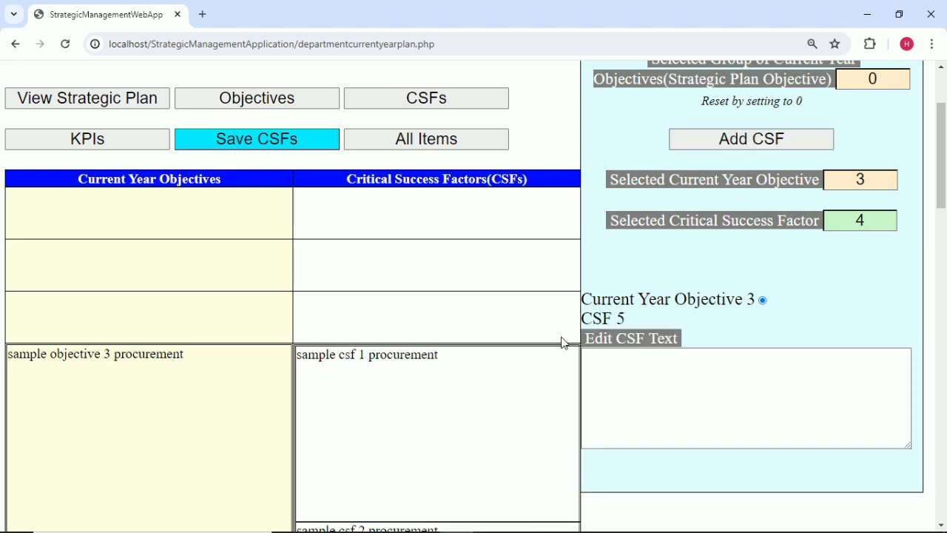
pyautogui.moveTo(590, 530)
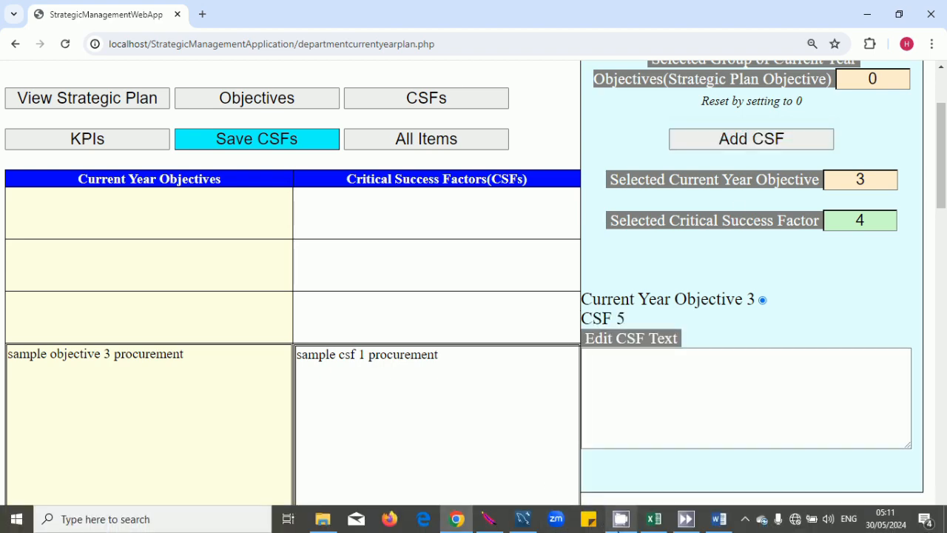
pyautogui.click(654, 519)
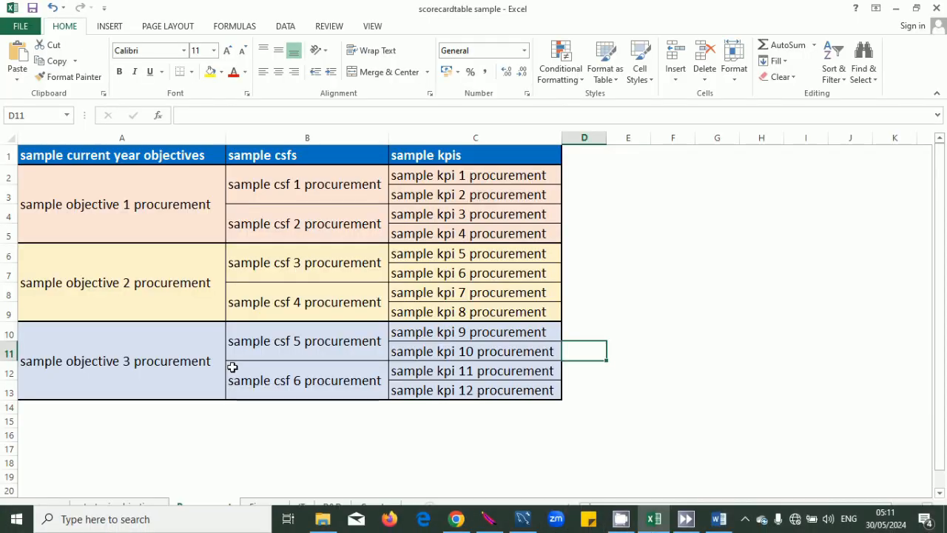
pyautogui.click(381, 342)
pyautogui.doubleClick(380, 341)
pyautogui.moveTo(380, 342); pyautogui.dragTo(161, 342)
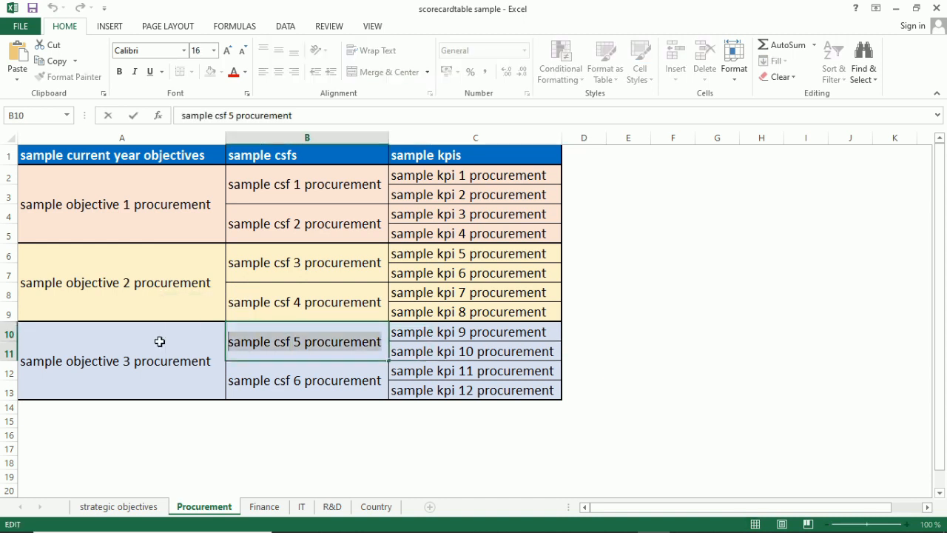
pyautogui.click(427, 420)
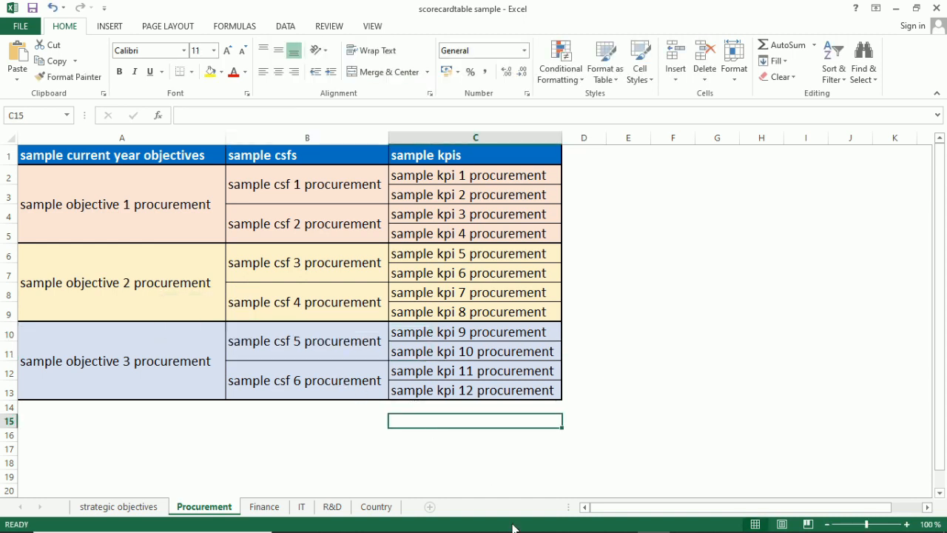
# Select CSF 5 and type 'sample csf 5 procurement' as its text.
pyautogui.moveTo(515, 528)
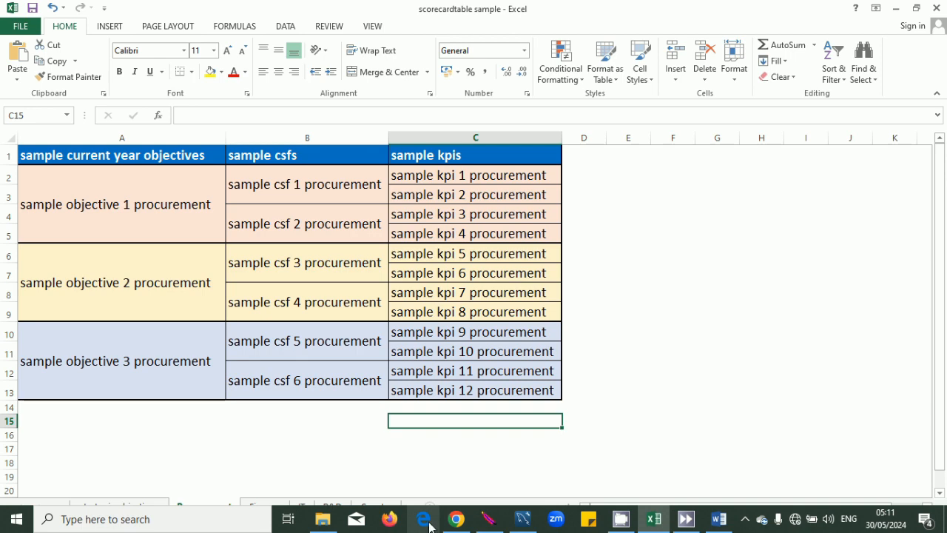
pyautogui.moveTo(455, 519)
pyautogui.click(516, 495)
pyautogui.click(721, 393)
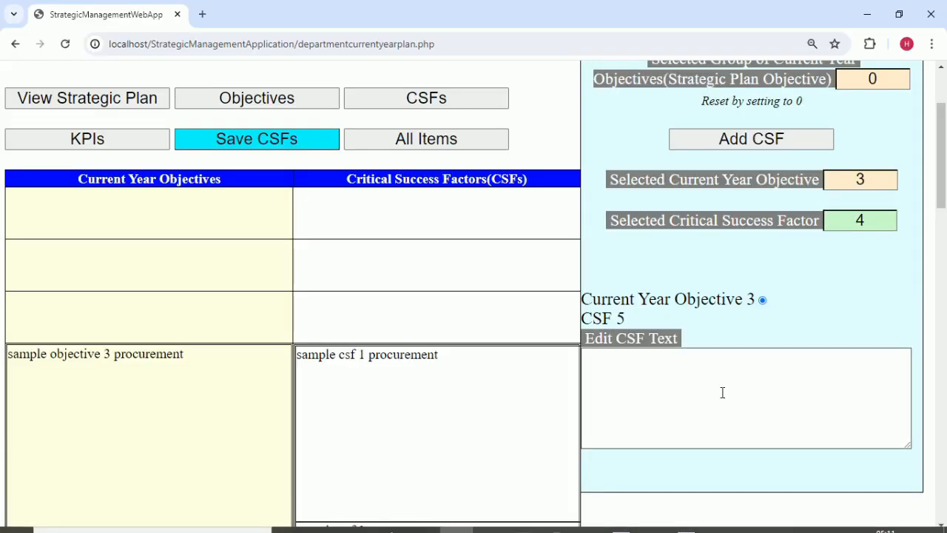
pyautogui.scroll(-2, 871, 226)
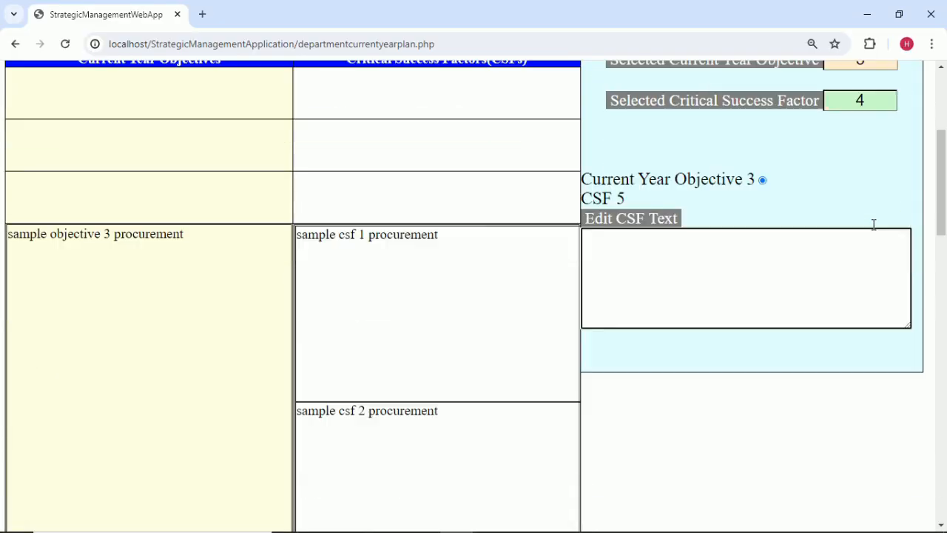
pyautogui.scroll(2, 874, 222)
pyautogui.click(874, 221)
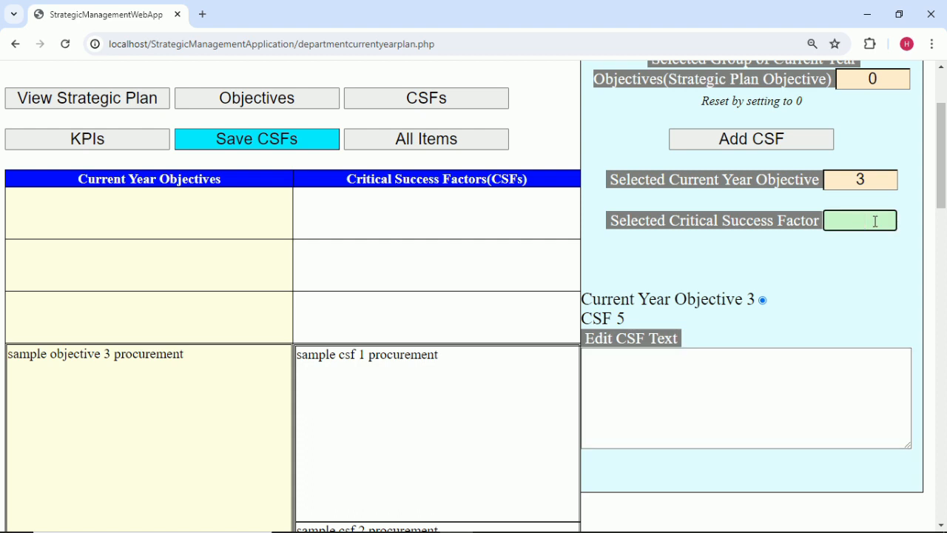
pyautogui.click(741, 375)
pyautogui.write('sample csf 5 procurement')
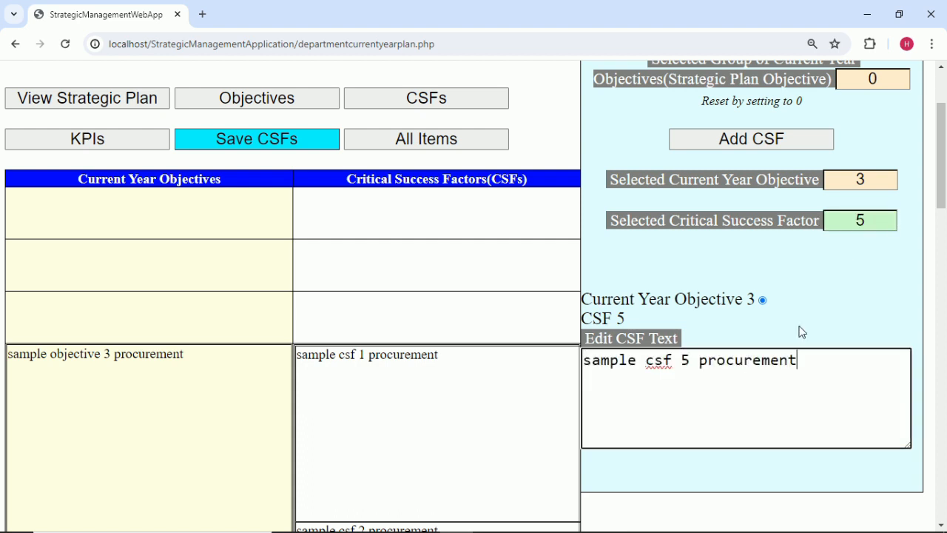
pyautogui.click(826, 302)
pyautogui.scroll(-8, 827, 308)
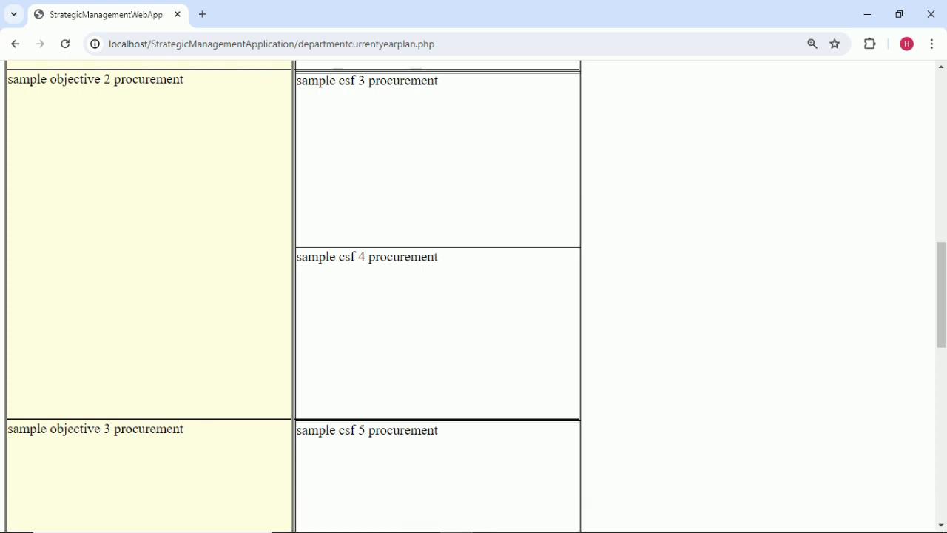
# Copy 'sample csf 6 procurement' from cell B12 in the scorecard workbook.
pyautogui.moveTo(535, 527)
pyautogui.click(654, 520)
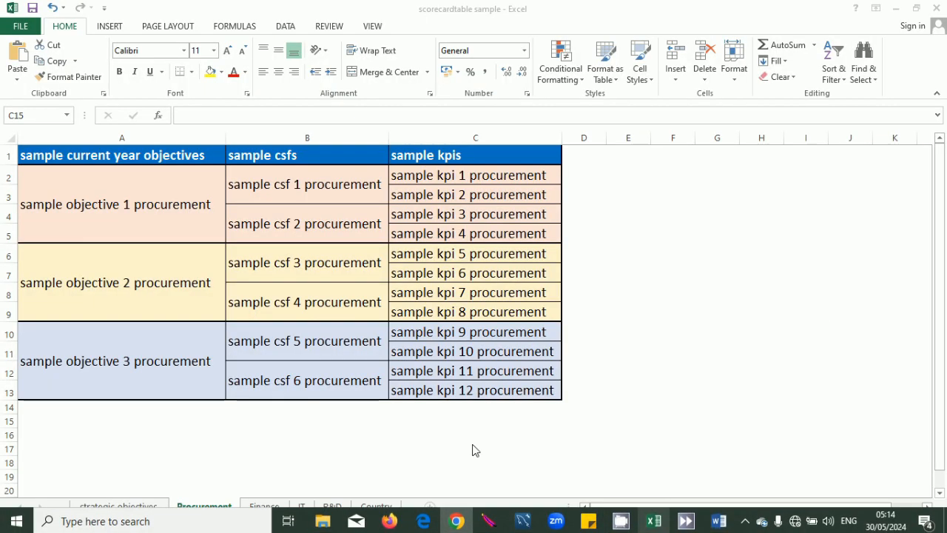
pyautogui.click(368, 381)
pyautogui.doubleClick(372, 382)
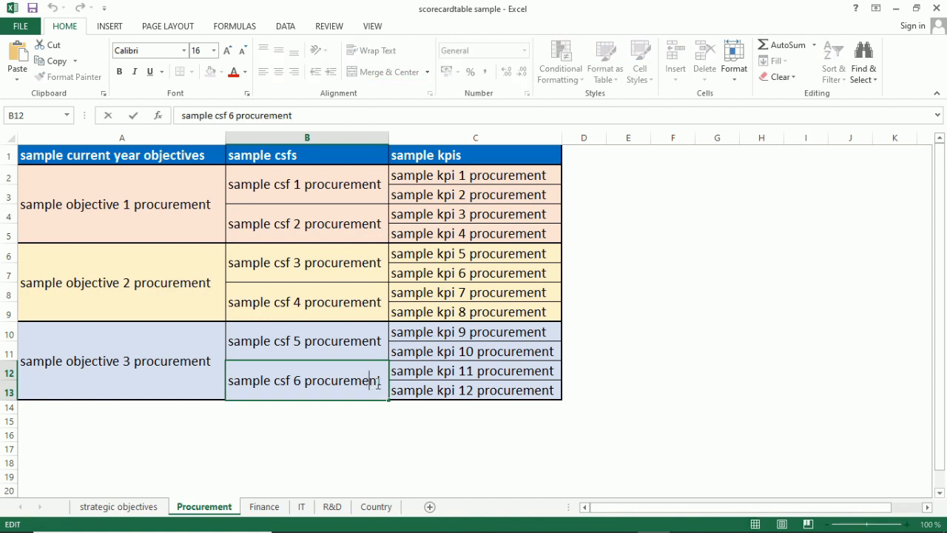
pyautogui.moveTo(376, 380); pyautogui.dragTo(239, 366)
pyautogui.hotkey('ctrl', 'c')
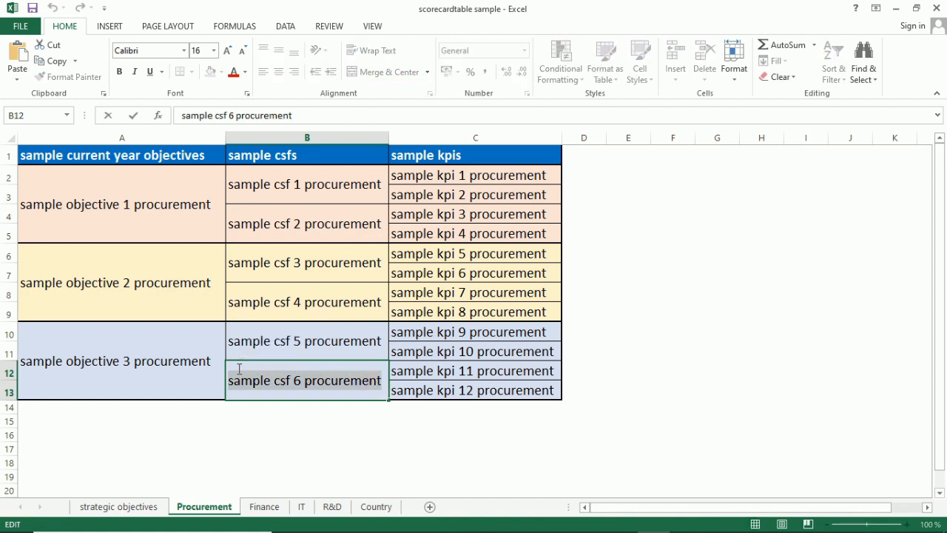
pyautogui.click(731, 372)
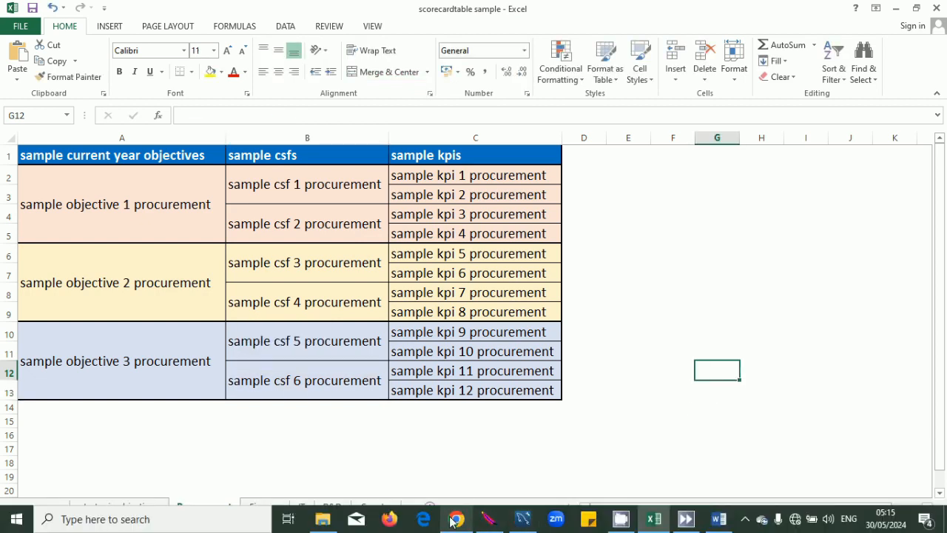
pyautogui.click(455, 520)
# Add CSF 6 under objective 3 and paste 'sample csf 6 procurement' as its text.
pyautogui.scroll(5, 825, 291)
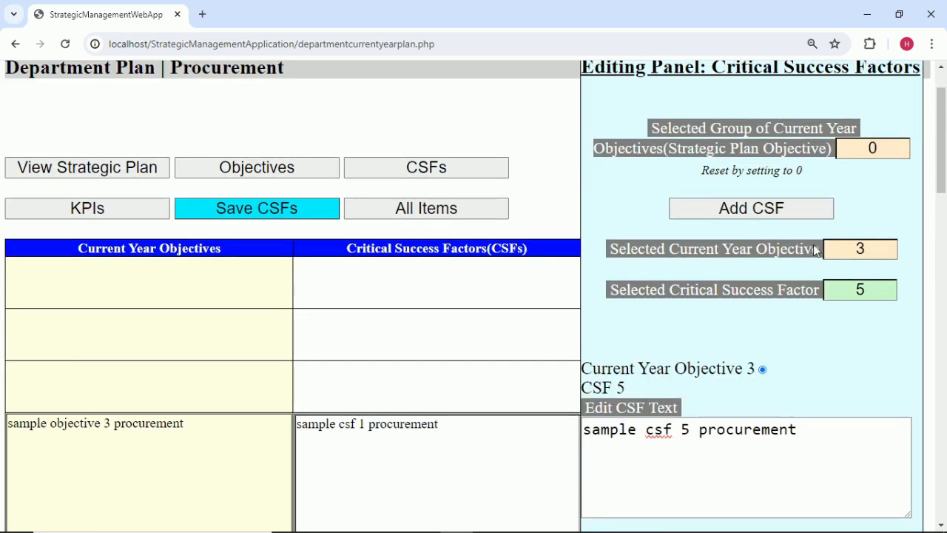
pyautogui.click(798, 206)
pyautogui.scroll(-1, 803, 247)
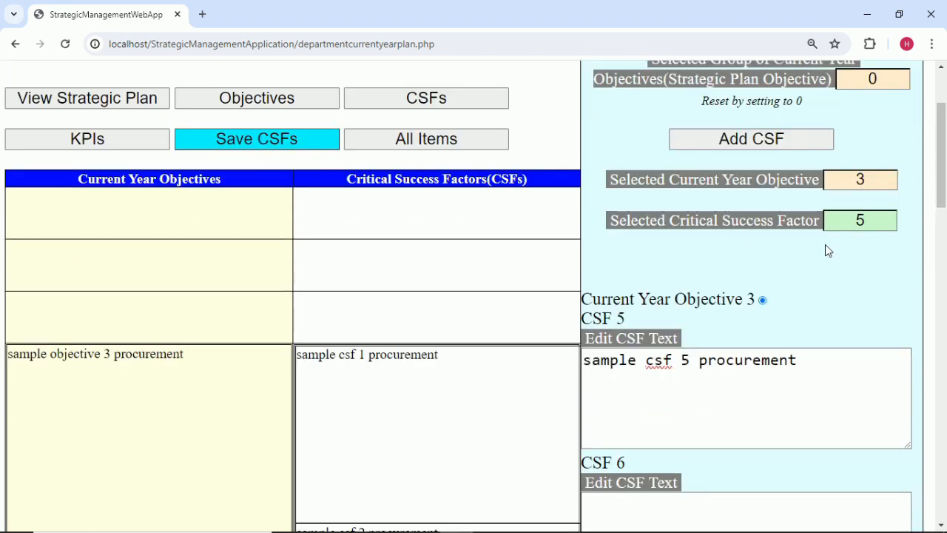
pyautogui.click(863, 220)
pyautogui.write('6')
pyautogui.click(857, 277)
pyautogui.scroll(-4, 723, 370)
pyautogui.click(676, 258)
pyautogui.hotkey('ctrl', 'v')
pyautogui.scroll(3, 755, 245)
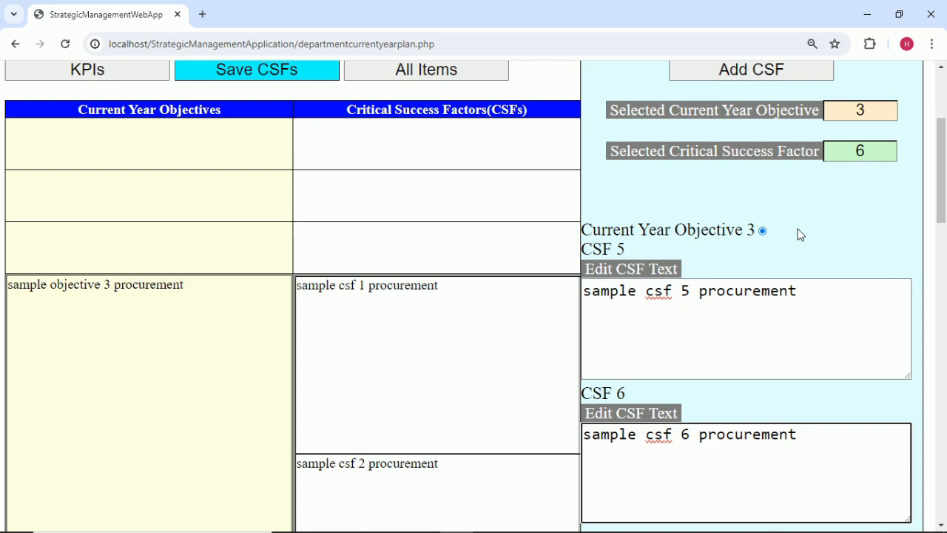
pyautogui.click(799, 235)
# Save the CSF changes and dismiss the saved confirmation.
pyautogui.scroll(-12, 798, 235)
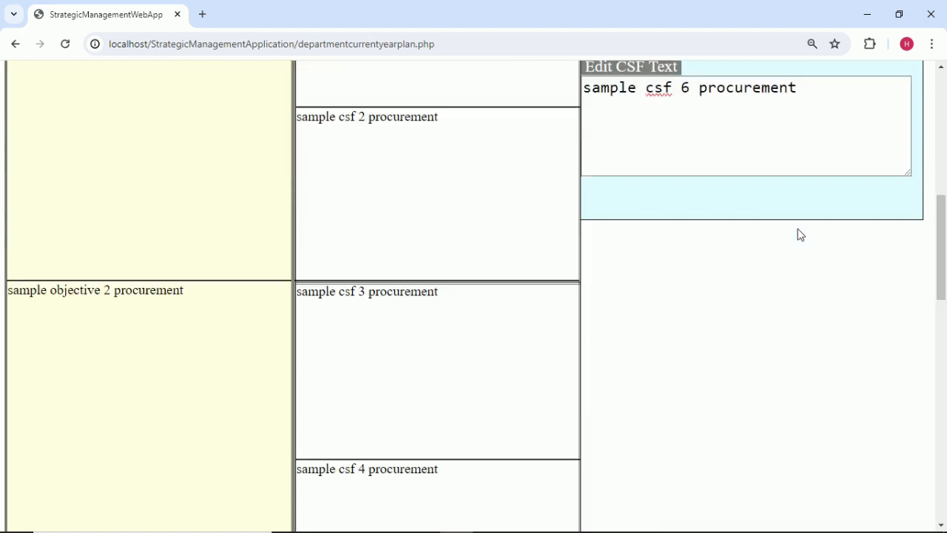
pyautogui.scroll(11, 798, 235)
pyautogui.scroll(3, 798, 235)
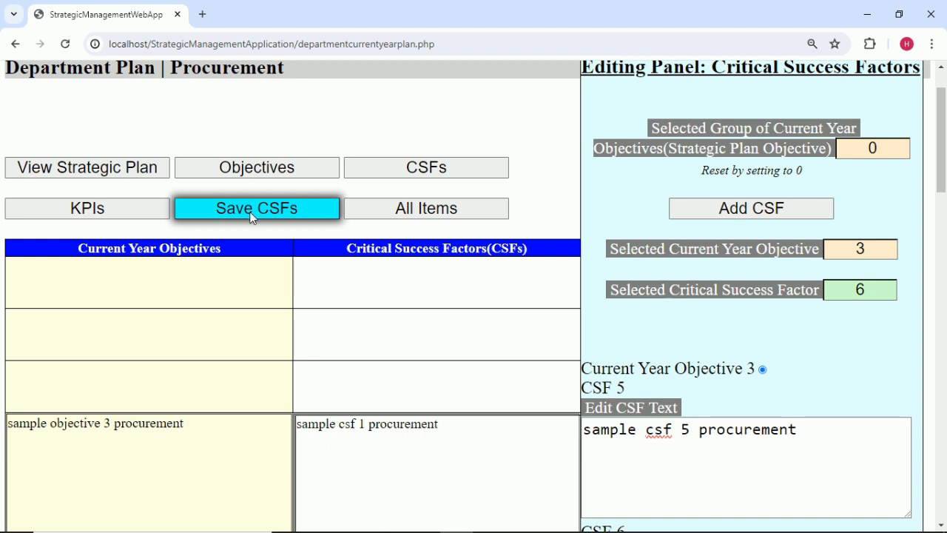
pyautogui.click(251, 214)
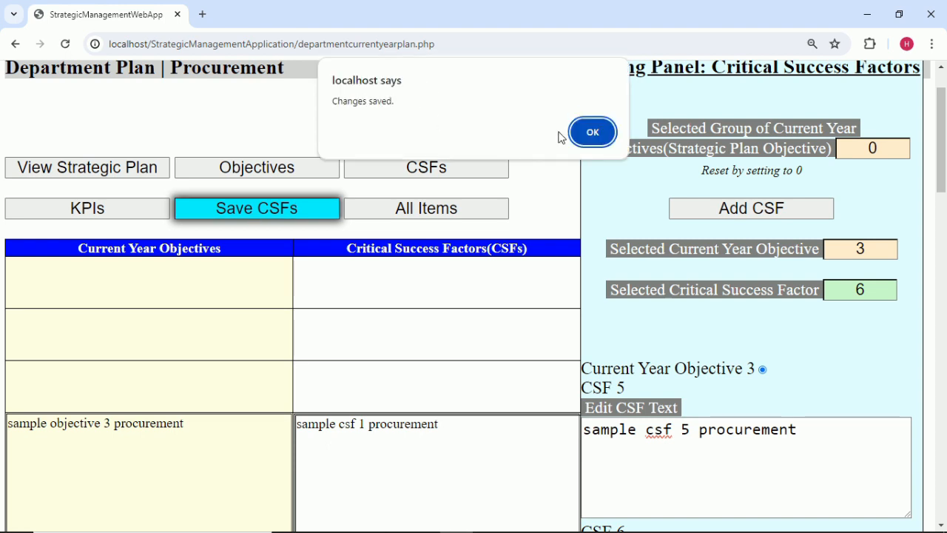
pyautogui.click(586, 131)
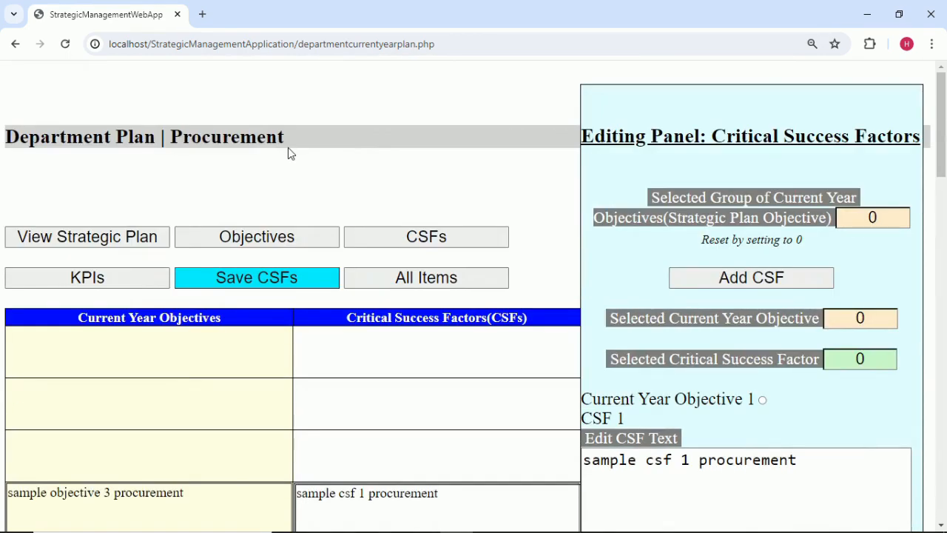
# Switch to the KPI editing view and review procurement CSFs 1–6 in the table.
pyautogui.click(140, 278)
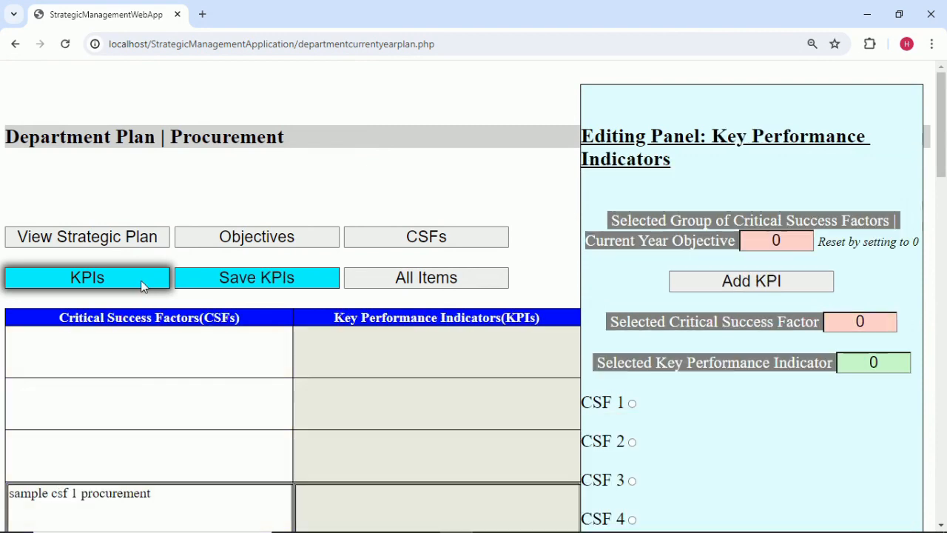
pyautogui.scroll(-3, 784, 402)
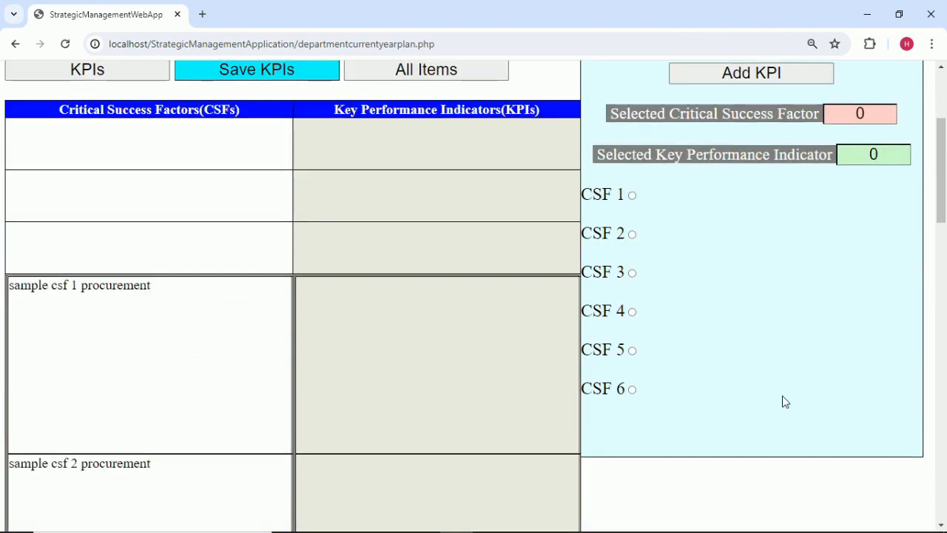
pyautogui.scroll(1, 784, 402)
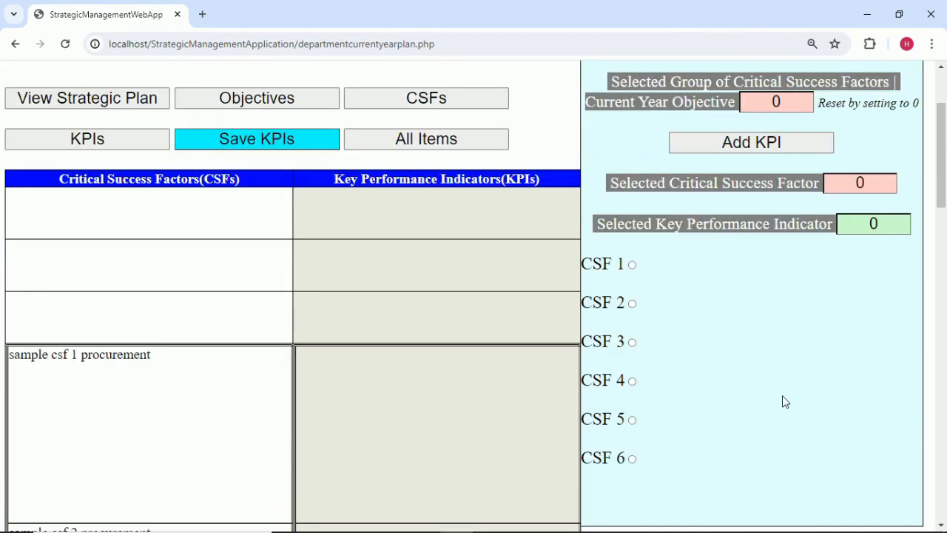
pyautogui.scroll(1, 784, 402)
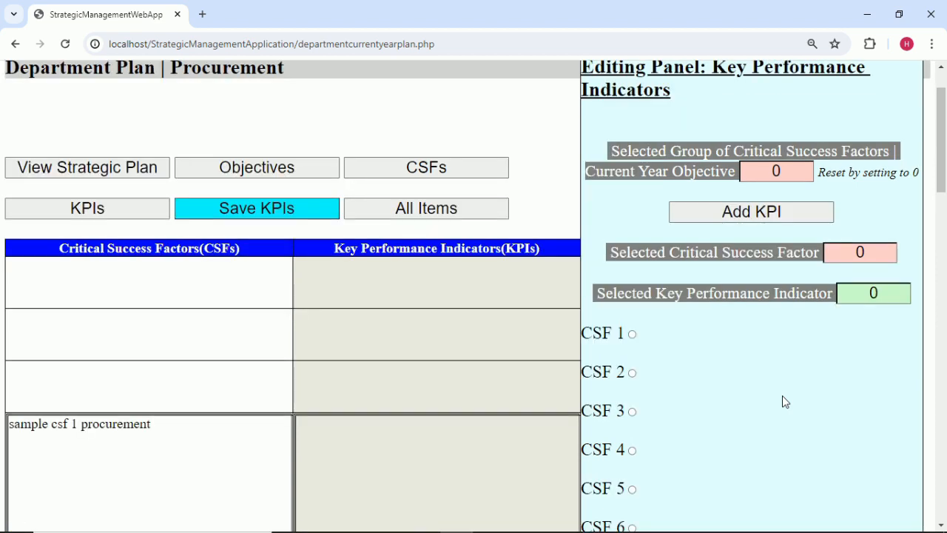
pyautogui.scroll(-1, 785, 402)
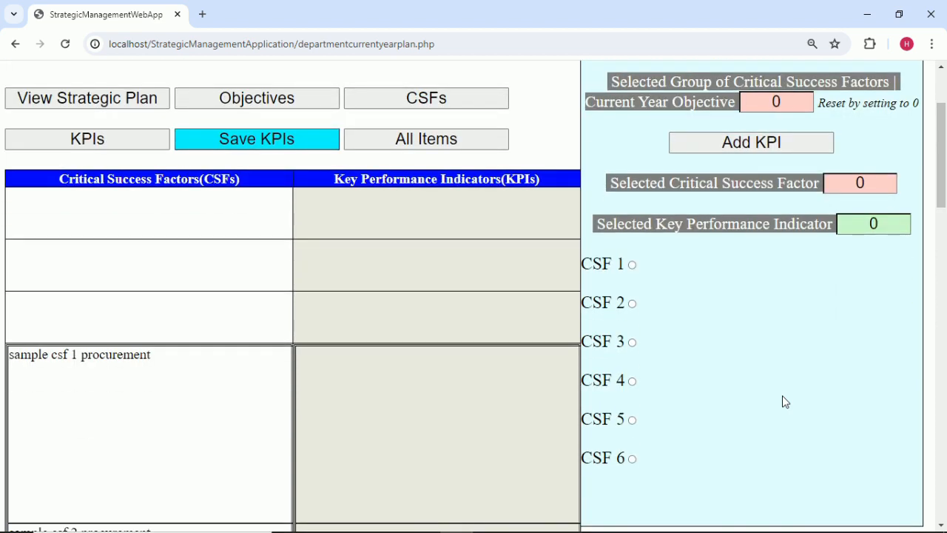
pyautogui.click(879, 177)
# Select CSF 1 and copy 'sample kpi 1 procurement' from the scorecard workbook.
pyautogui.write('1')
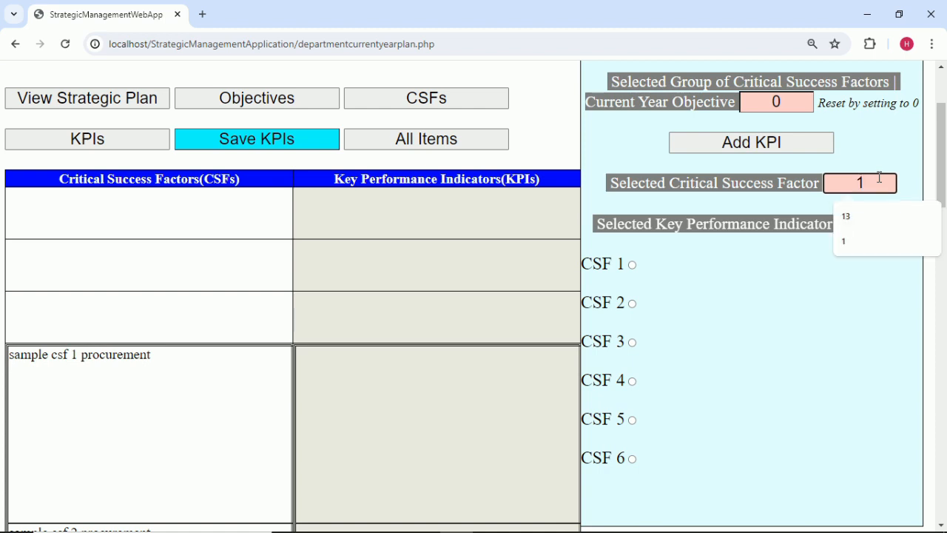
pyautogui.click(814, 286)
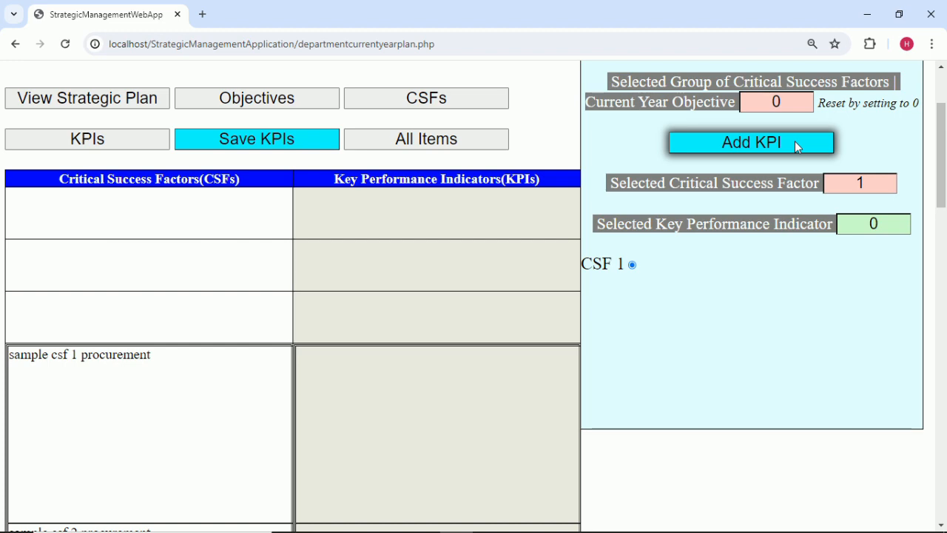
pyautogui.moveTo(562, 516)
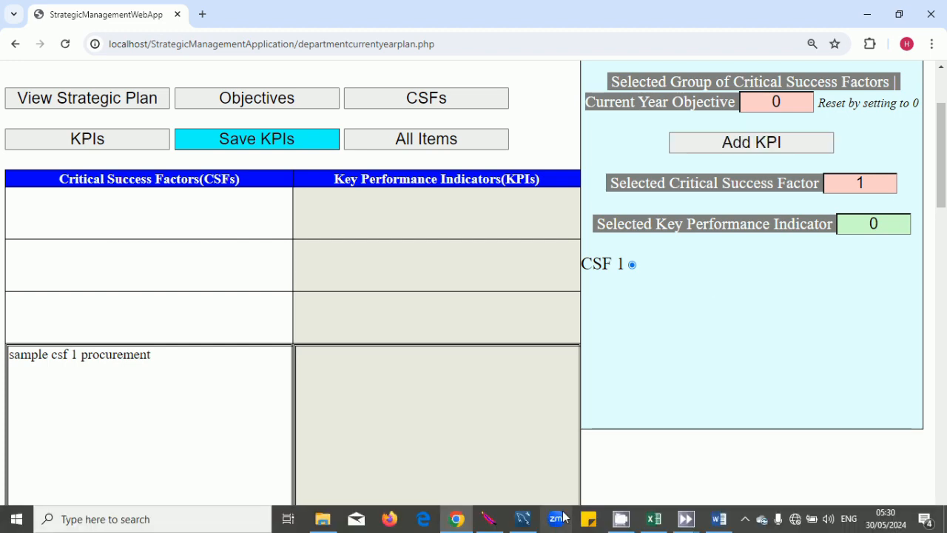
pyautogui.click(653, 519)
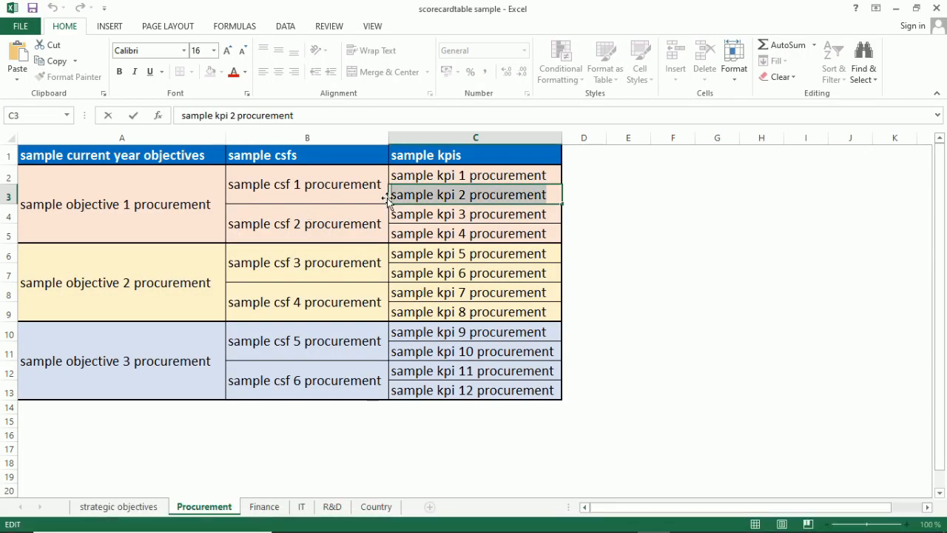
pyautogui.click(446, 176)
pyautogui.click(457, 196)
pyautogui.click(444, 176)
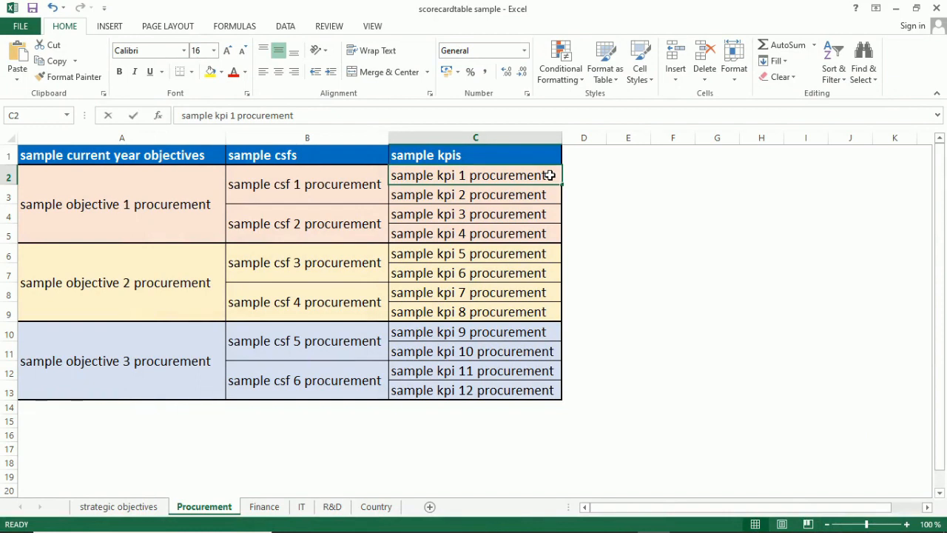
pyautogui.doubleClick(550, 175)
pyautogui.moveTo(550, 175); pyautogui.dragTo(257, 139)
pyautogui.hotkey('ctrl', 'c')
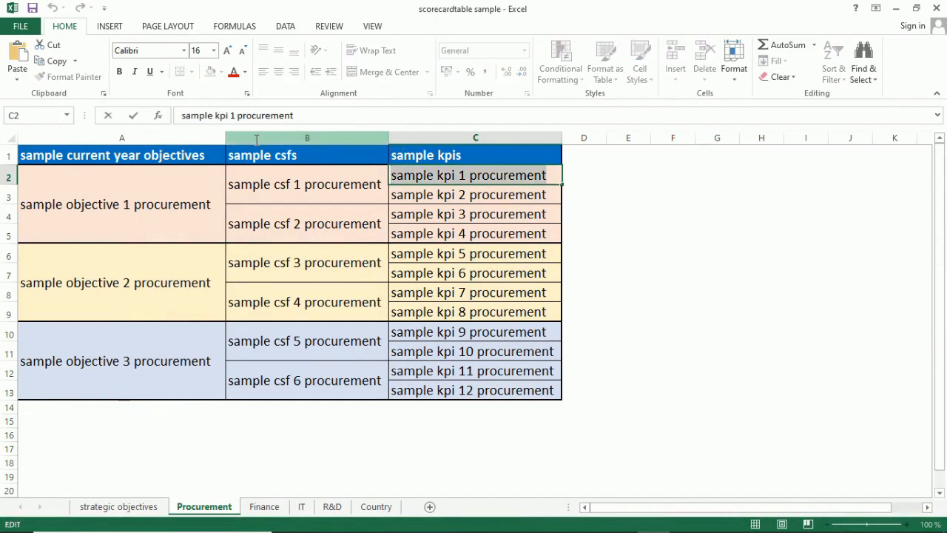
pyautogui.click(636, 345)
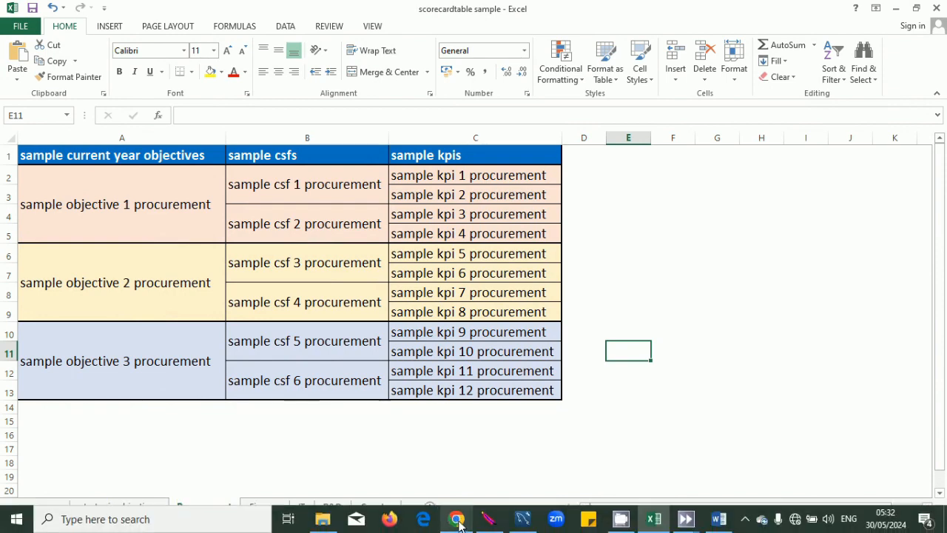
# Add KPI 1 under CSF 1 and paste 'sample kpi 1 procurement' as its text.
pyautogui.click(457, 528)
pyautogui.click(770, 149)
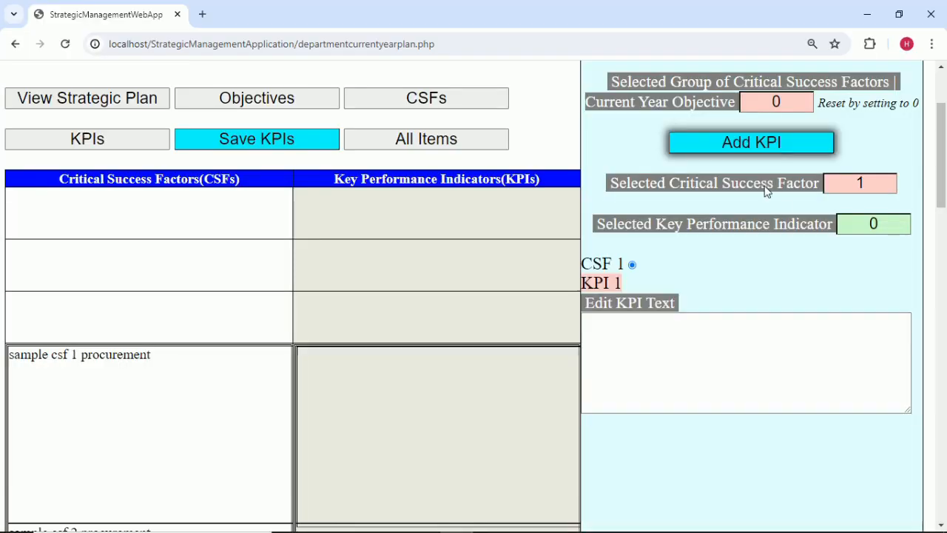
pyautogui.click(888, 230)
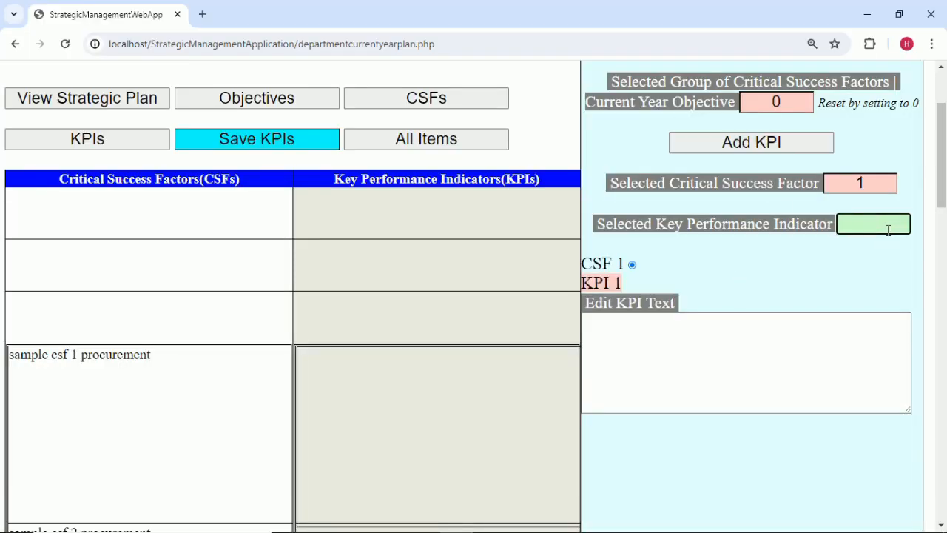
pyautogui.click(732, 327)
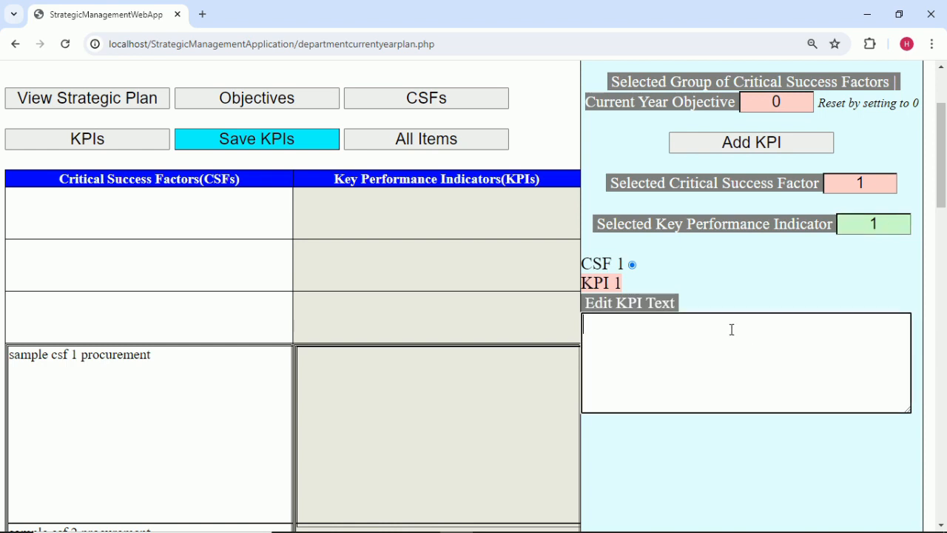
pyautogui.hotkey('ctrl', 'v')
pyautogui.click(763, 268)
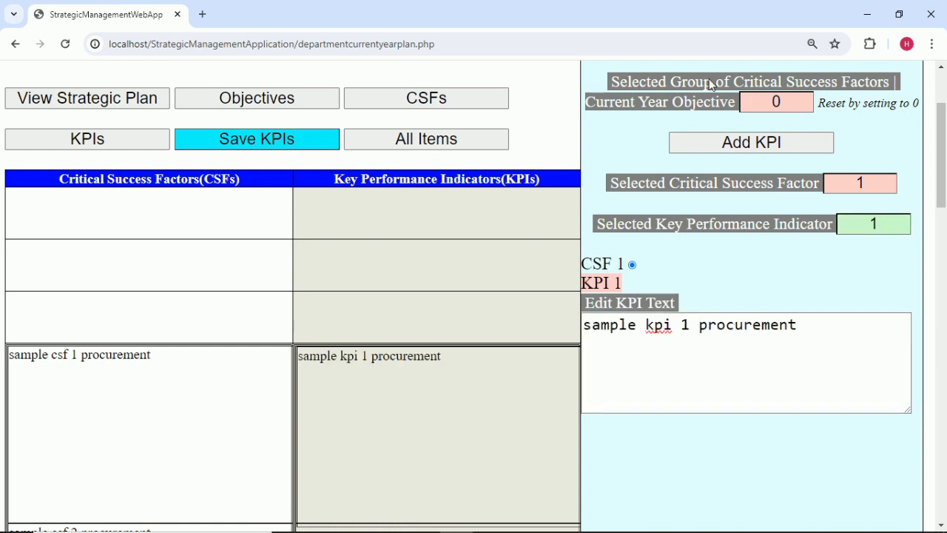
# Add a KPI 2 entry under CSF 1 and copy 'sample kpi 2 procurement' from the workbook.
pyautogui.click(762, 145)
pyautogui.click(888, 225)
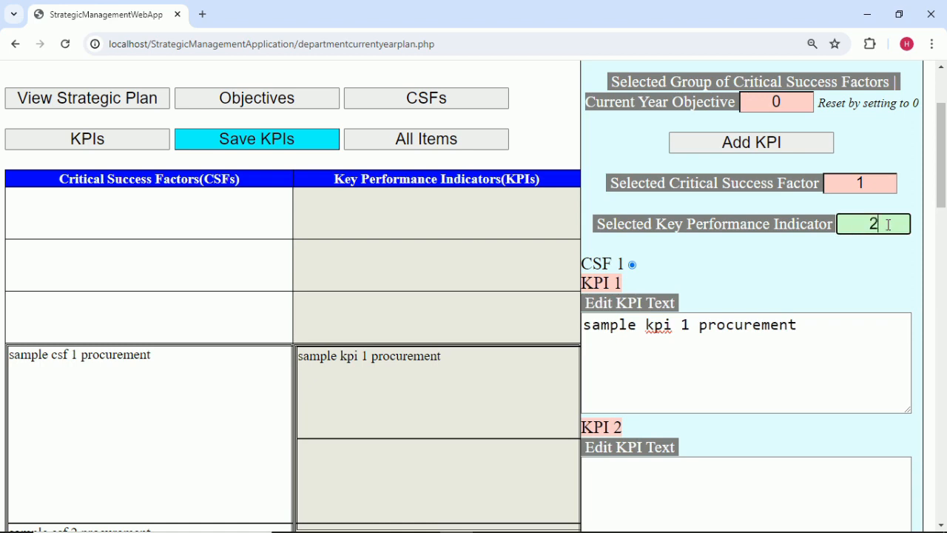
pyautogui.click(753, 274)
pyautogui.moveTo(577, 532)
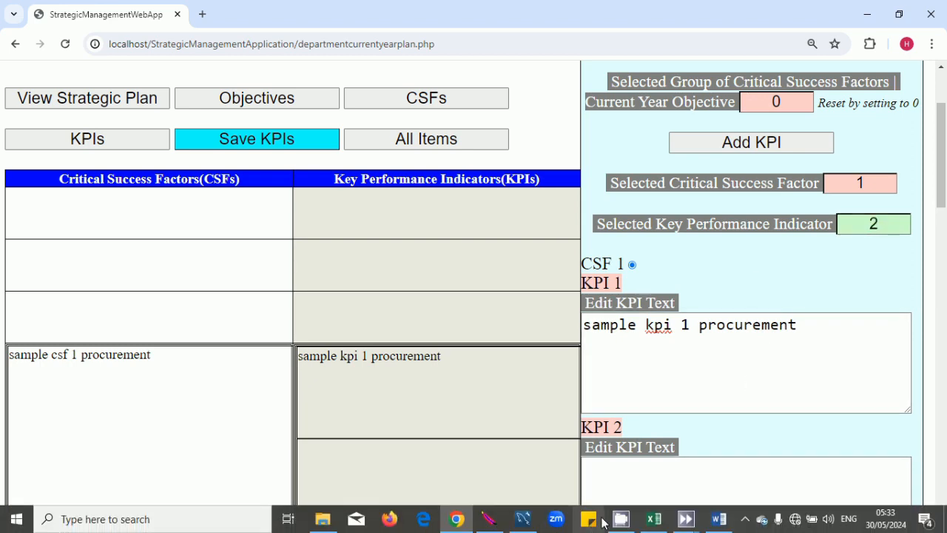
pyautogui.click(654, 519)
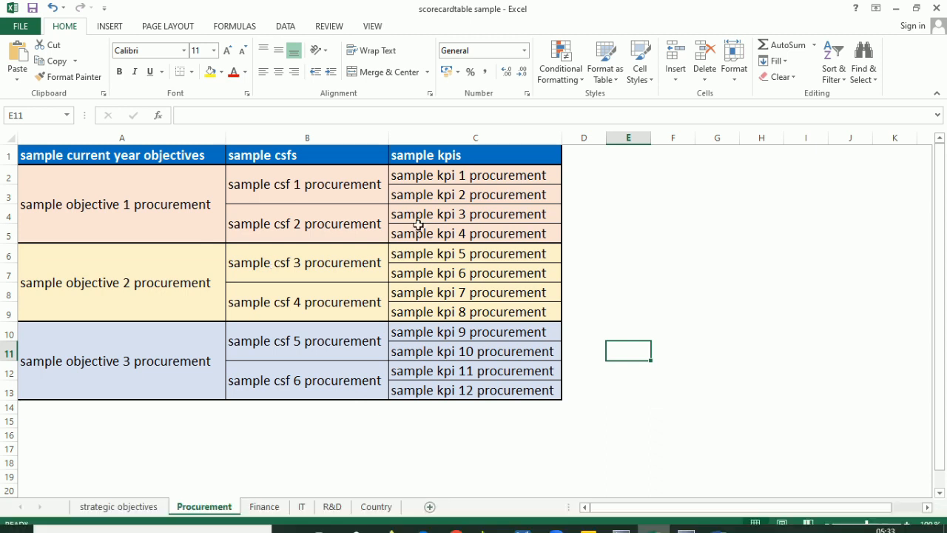
pyautogui.doubleClick(546, 195)
pyautogui.moveTo(546, 195); pyautogui.dragTo(381, 200)
pyautogui.hotkey('ctrl', 'c')
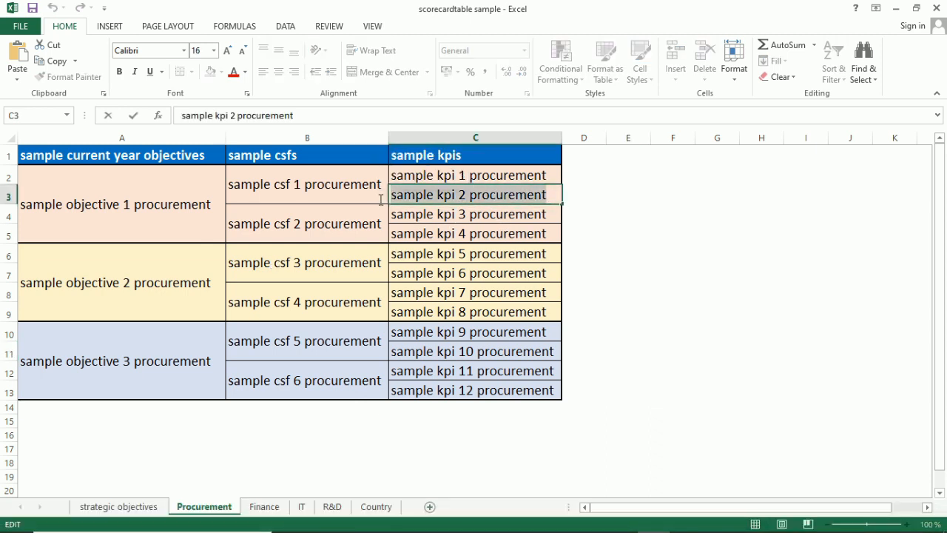
pyautogui.press('Return')
pyautogui.click(438, 408)
# Paste 'sample kpi 2 procurement' into KPI 2 and commit it to the table.
pyautogui.moveTo(480, 532)
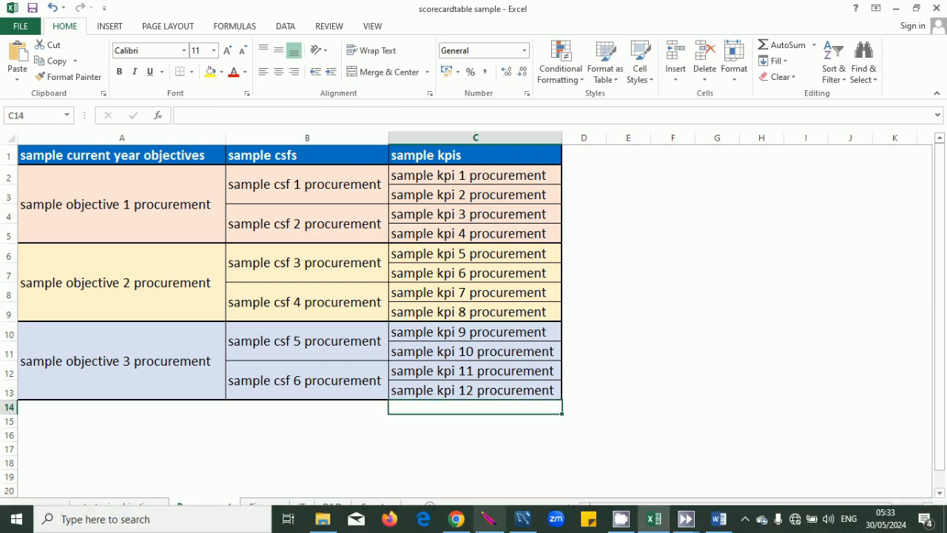
pyautogui.click(456, 519)
pyautogui.click(716, 485)
pyautogui.hotkey('ctrl', 'v')
pyautogui.click(790, 293)
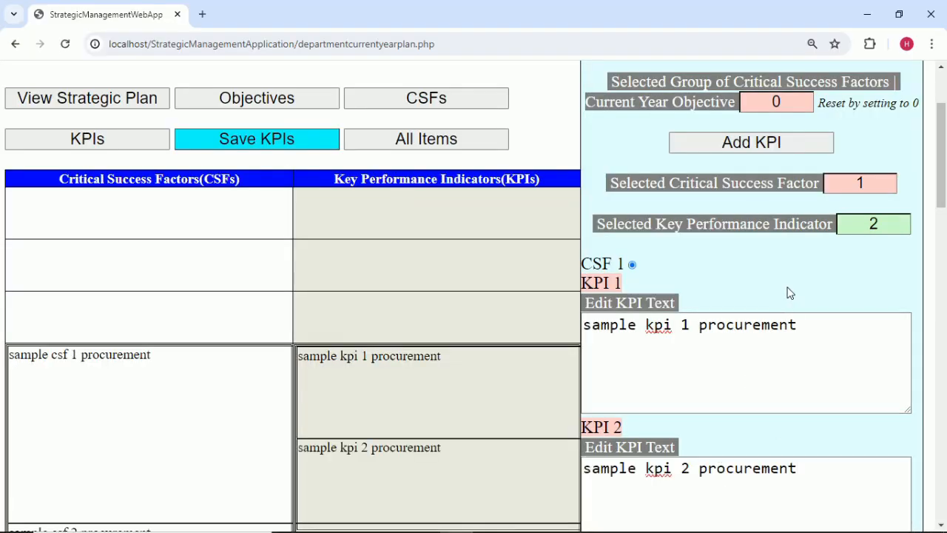
# Set the selected CSF to 2 and add a new KPI numbered 3.
pyautogui.click(880, 185)
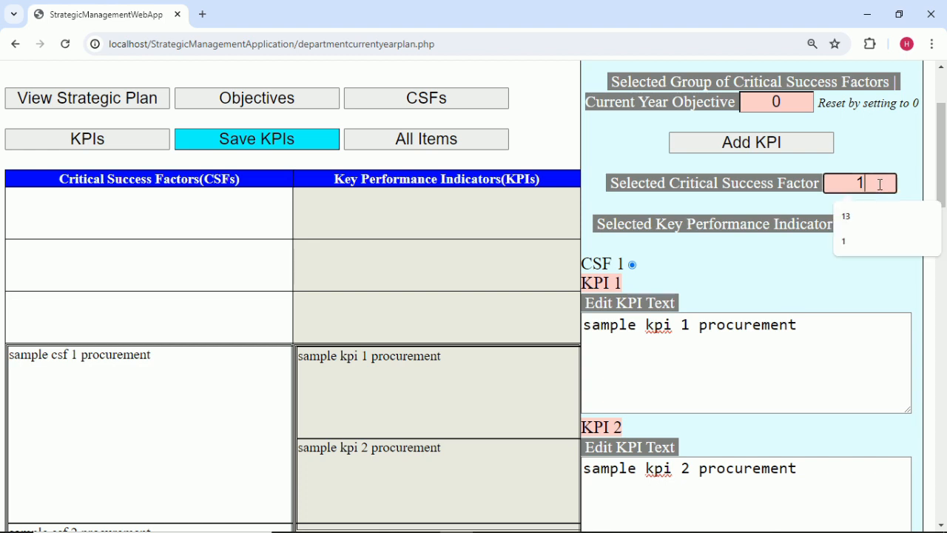
pyautogui.press('BackSpace')
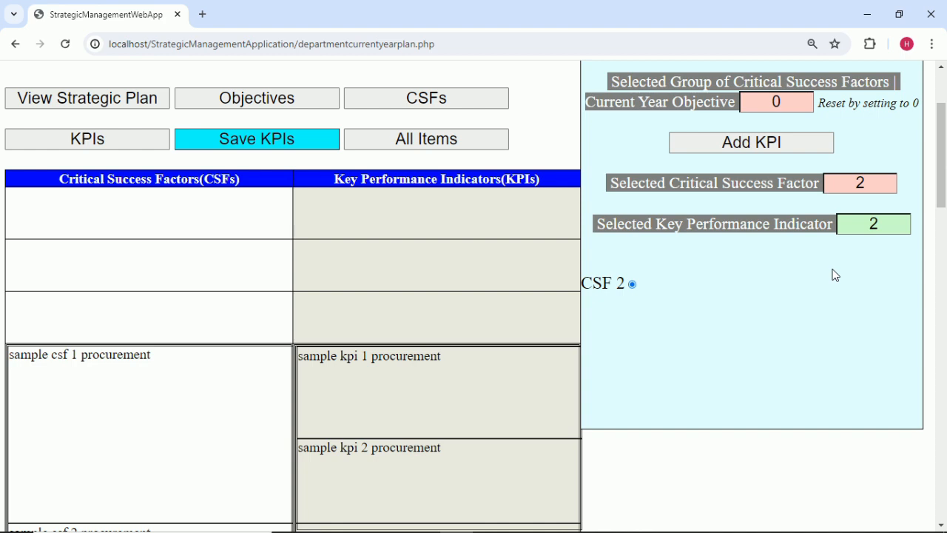
pyautogui.moveTo(745, 532)
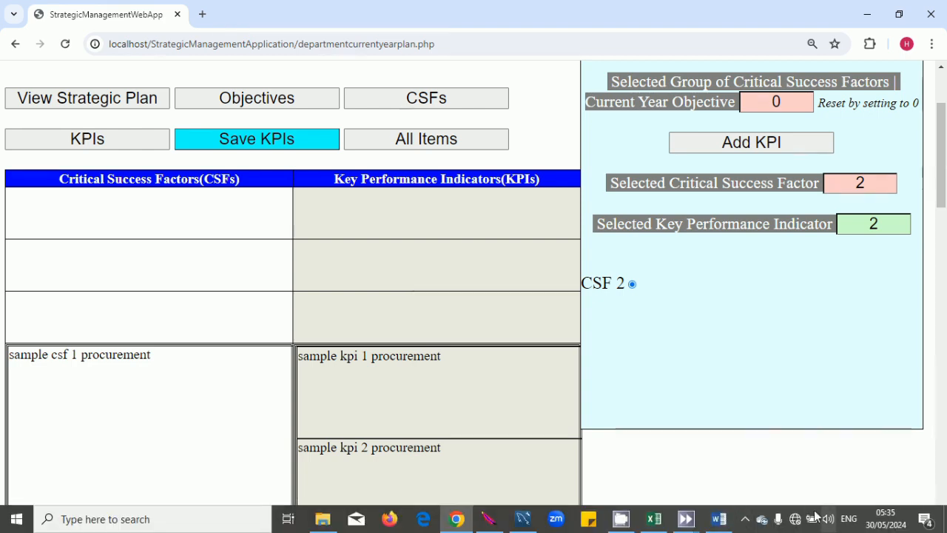
pyautogui.click(730, 147)
pyautogui.click(884, 220)
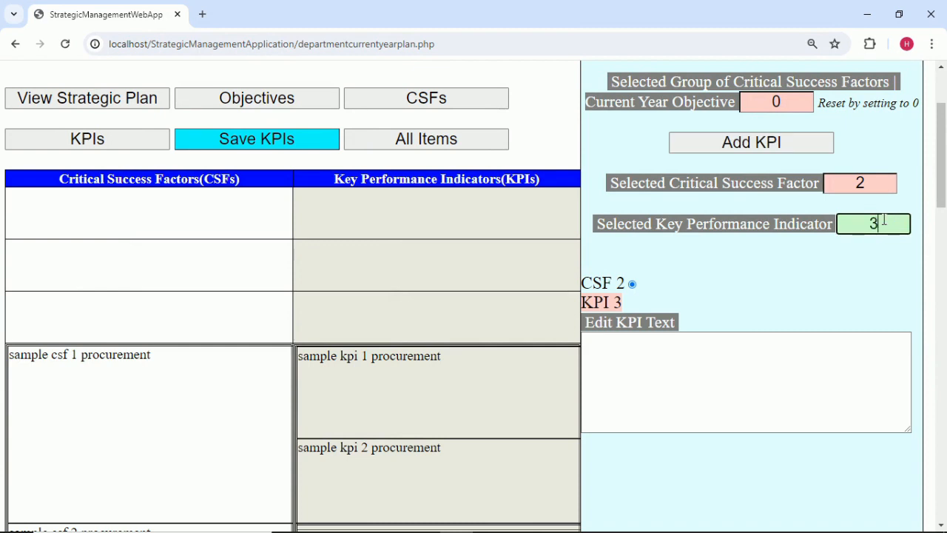
pyautogui.click(819, 293)
# Copy 'sample kpi 3 procurement' from Excel cell C4 into KPI 3's text box.
pyautogui.click(665, 527)
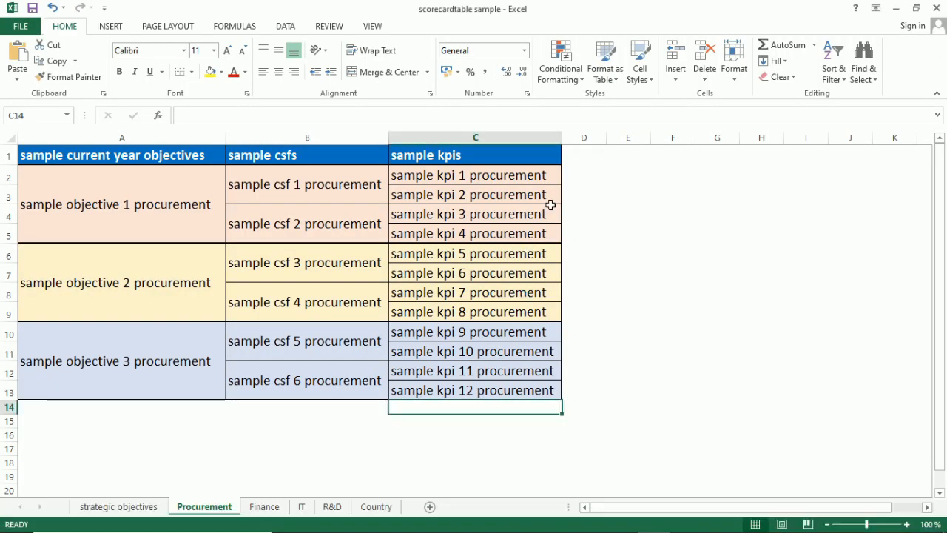
pyautogui.doubleClick(553, 212)
pyautogui.moveTo(552, 213); pyautogui.dragTo(385, 213)
pyautogui.hotkey('ctrl', 'c')
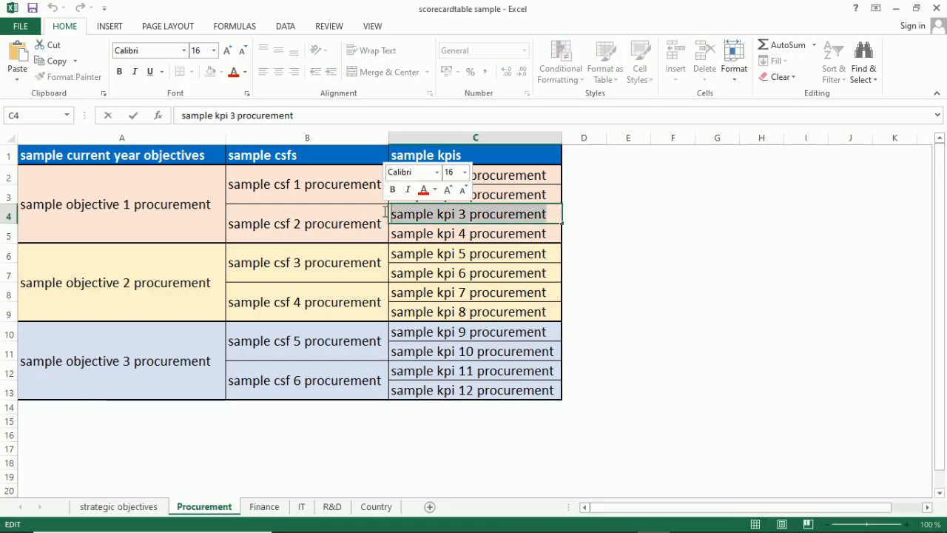
pyautogui.click(730, 446)
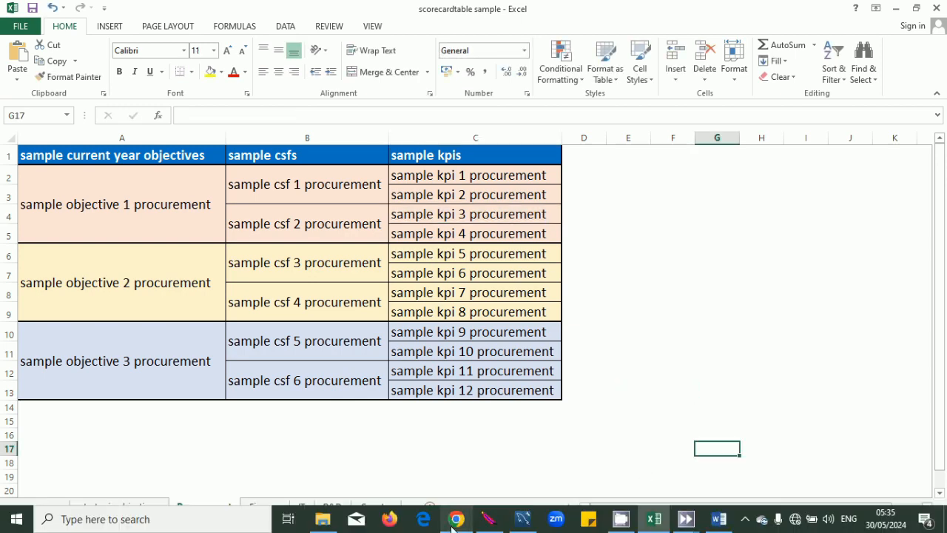
pyautogui.click(457, 518)
pyautogui.click(676, 352)
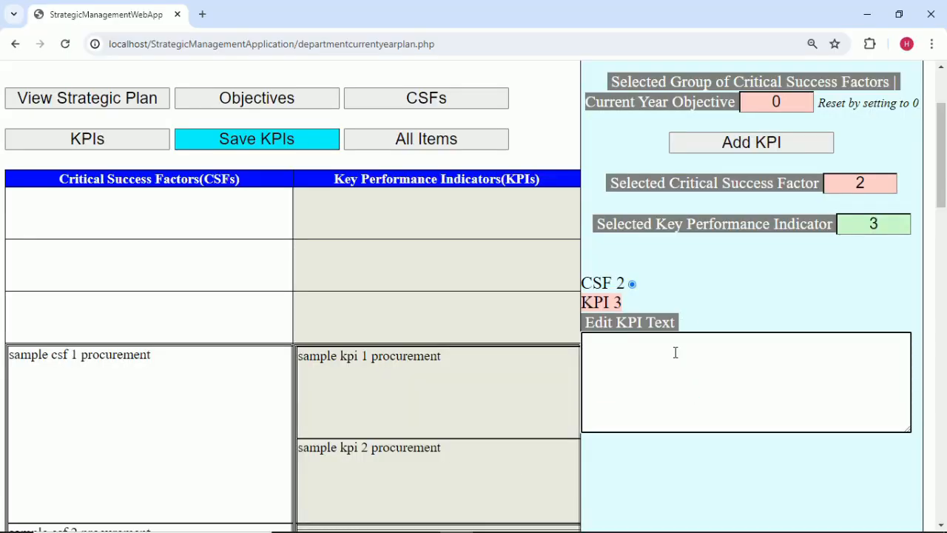
pyautogui.hotkey('ctrl', 'v')
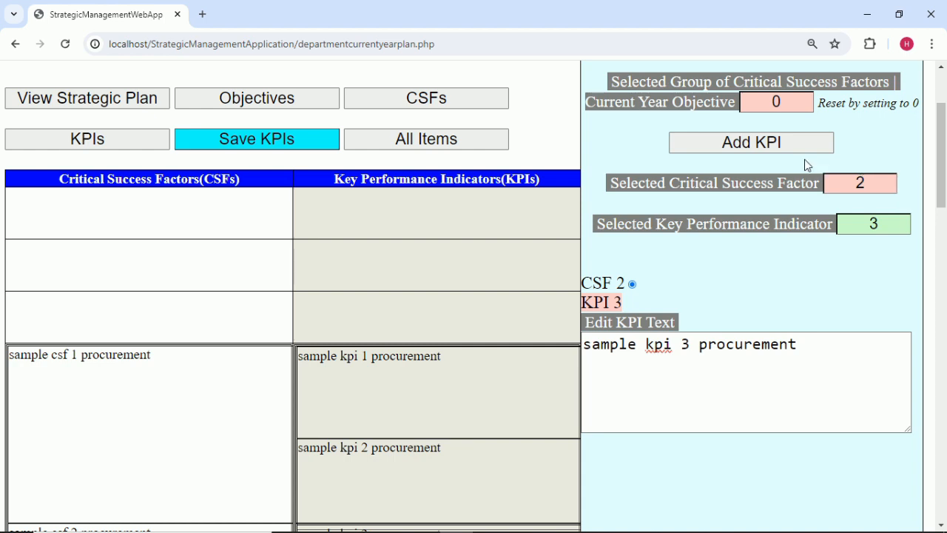
# Add a new KPI numbered 4 under CSF 2.
pyautogui.click(791, 143)
pyautogui.click(891, 228)
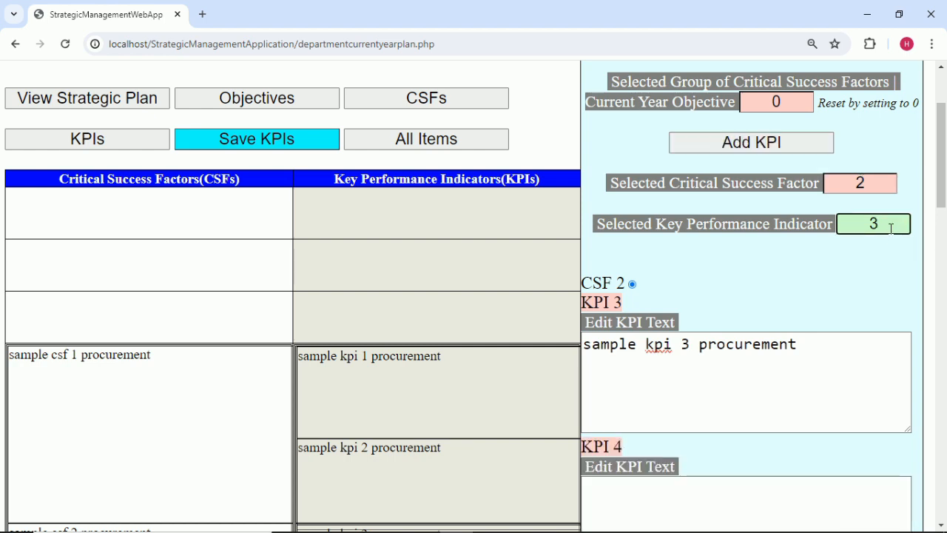
pyautogui.click(809, 301)
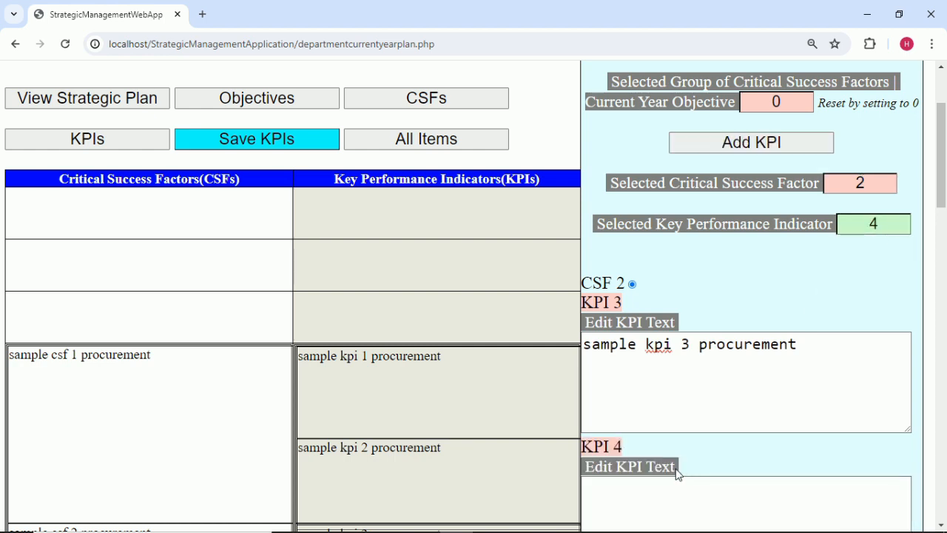
# Copy 'sample kpi 4 procurement' from cell C5 into KPI 4's text box and commit it.
pyautogui.click(654, 521)
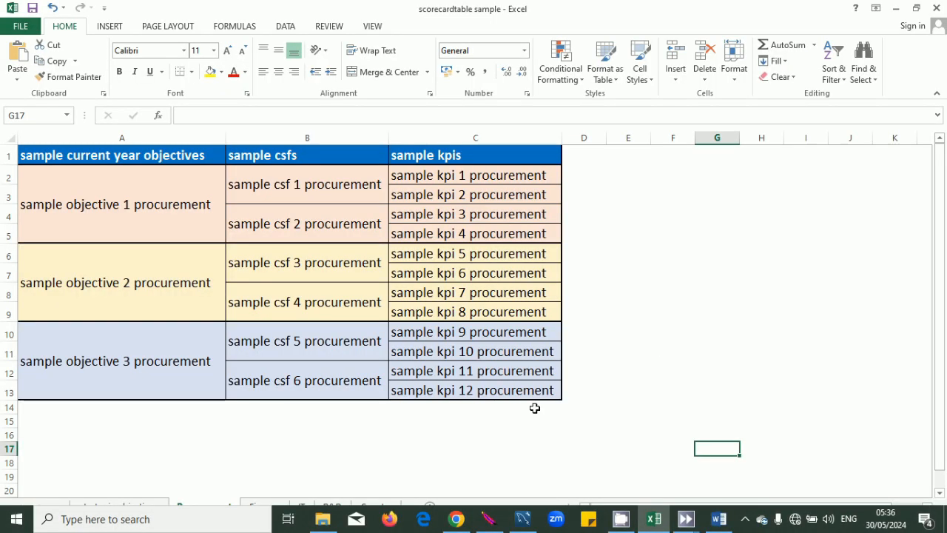
pyautogui.doubleClick(548, 232)
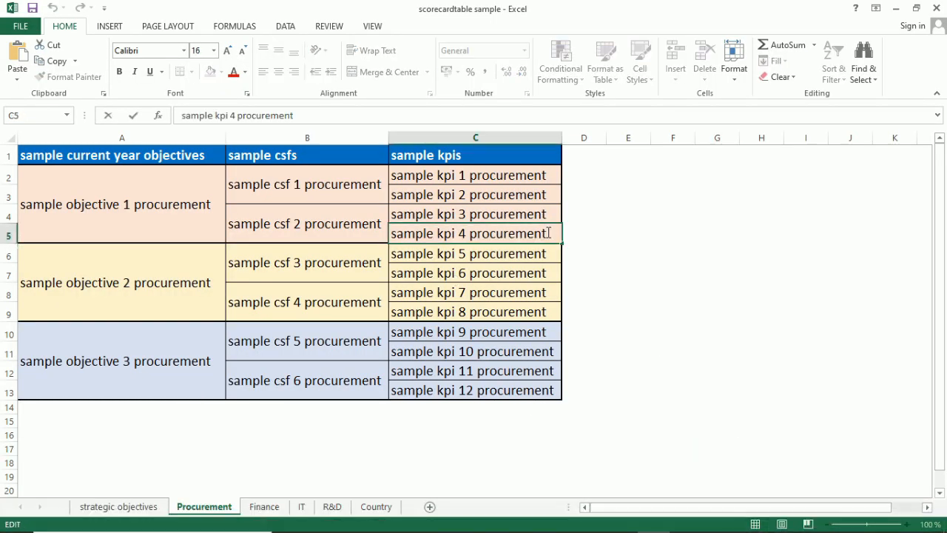
pyautogui.hotkey('shift', 'Home')
pyautogui.hotkey('ctrl', 'c')
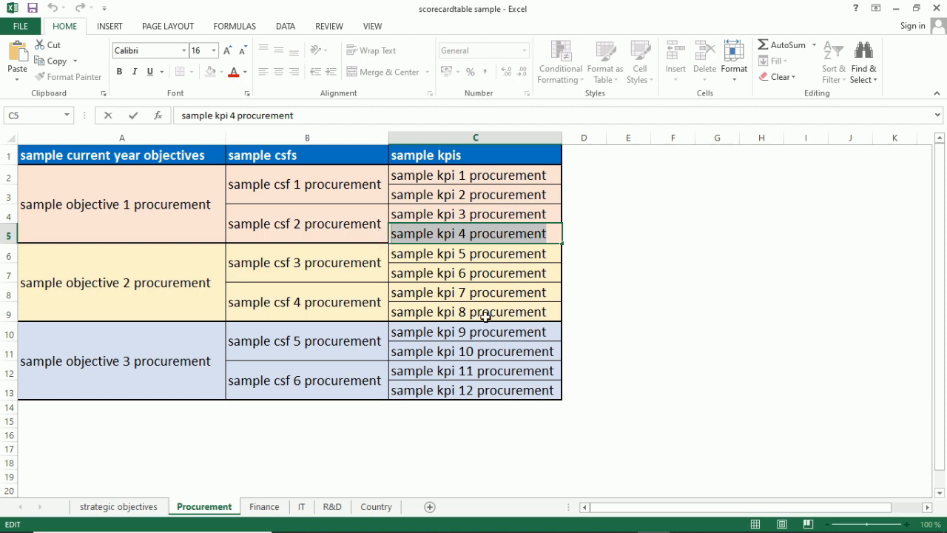
pyautogui.click(668, 334)
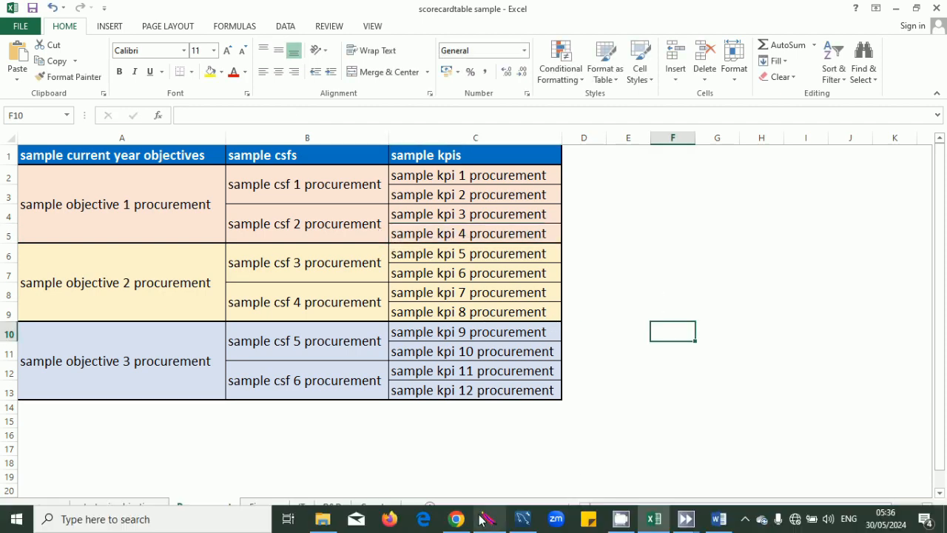
pyautogui.click(456, 527)
pyautogui.scroll(-2, 722, 412)
pyautogui.click(651, 352)
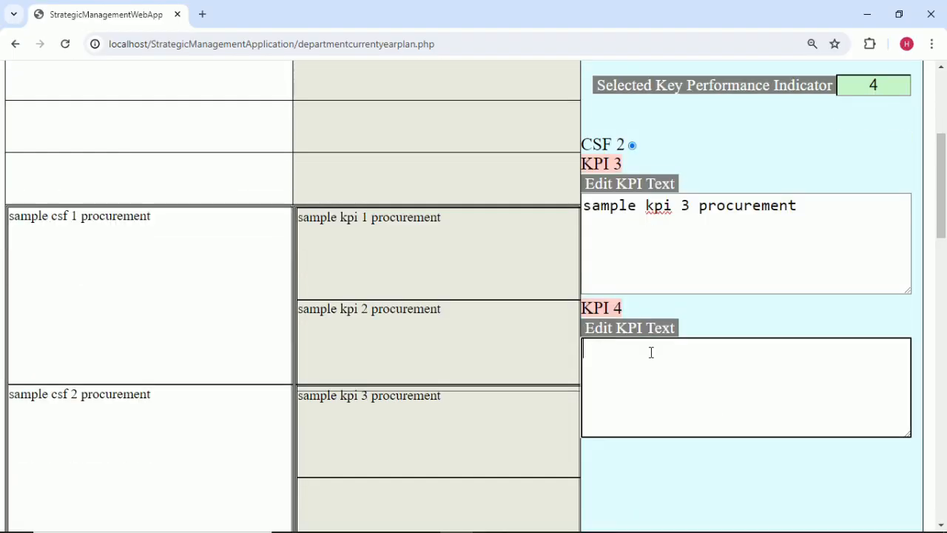
pyautogui.hotkey('ctrl', 'v')
pyautogui.click(737, 316)
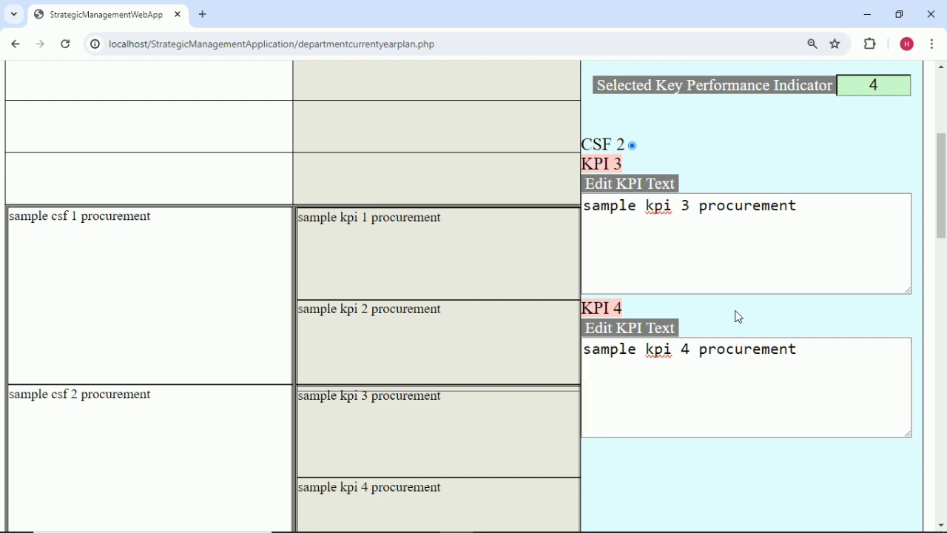
pyautogui.scroll(2, 737, 316)
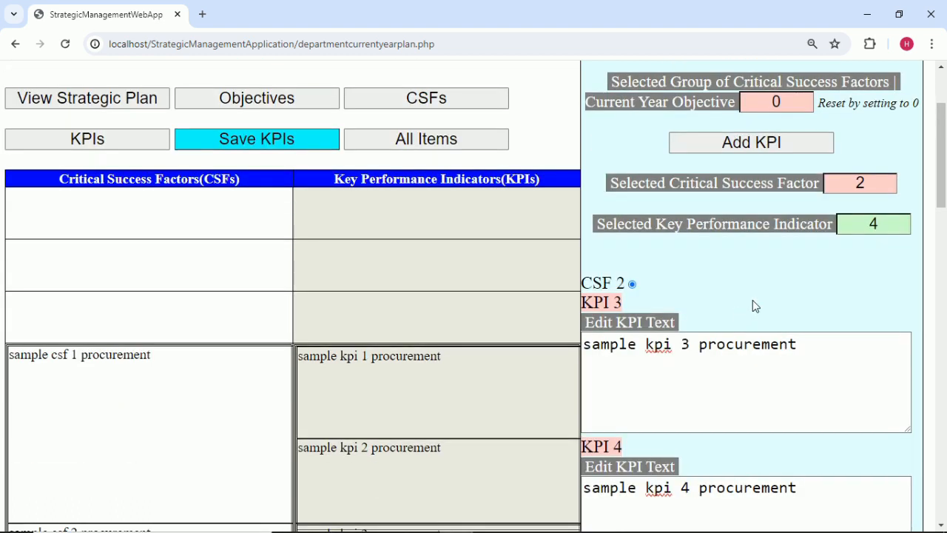
pyautogui.click(885, 178)
# Switch the panel to CSF 3 and add a new KPI numbered 5.
pyautogui.click(799, 266)
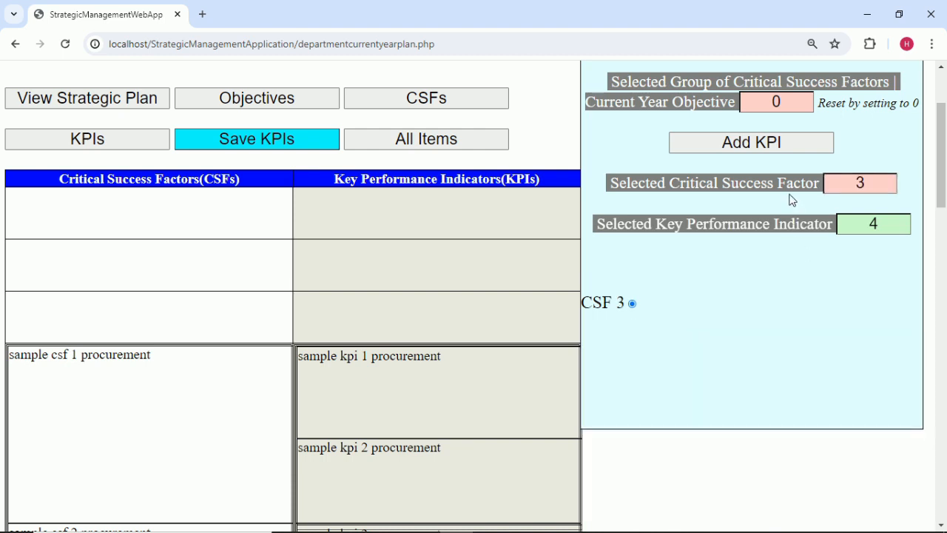
pyautogui.click(753, 143)
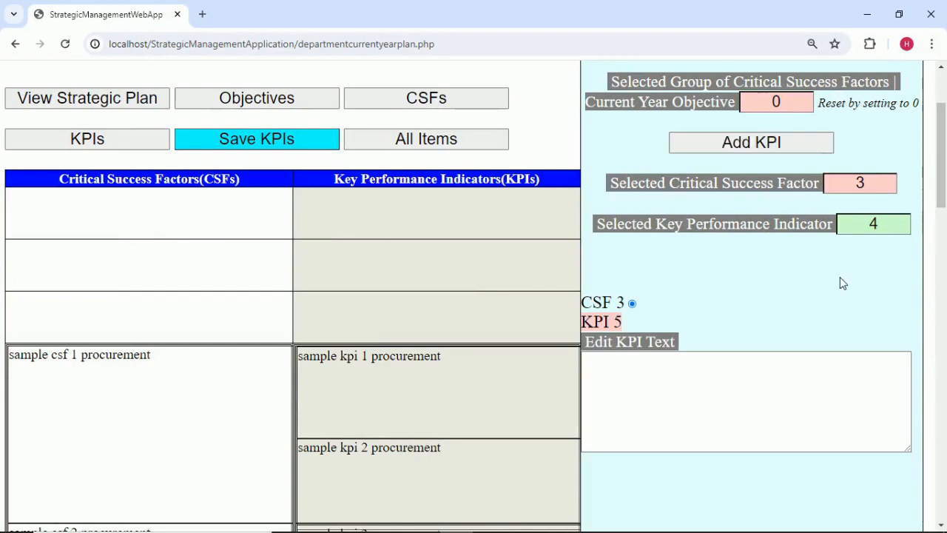
pyautogui.click(890, 225)
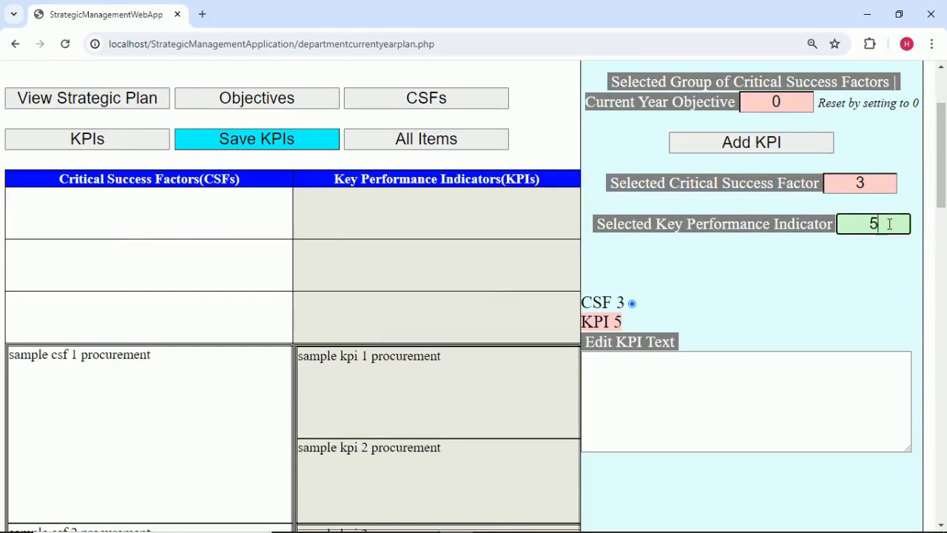
pyautogui.click(868, 272)
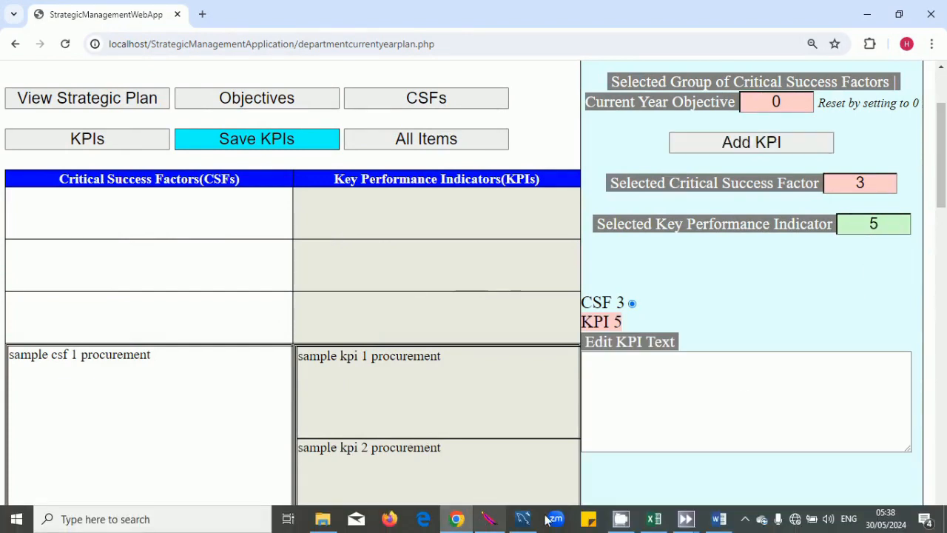
# Copy 'sample kpi 5 procurement' from cell C6 into KPI 5's text box and commit it.
pyautogui.click(660, 519)
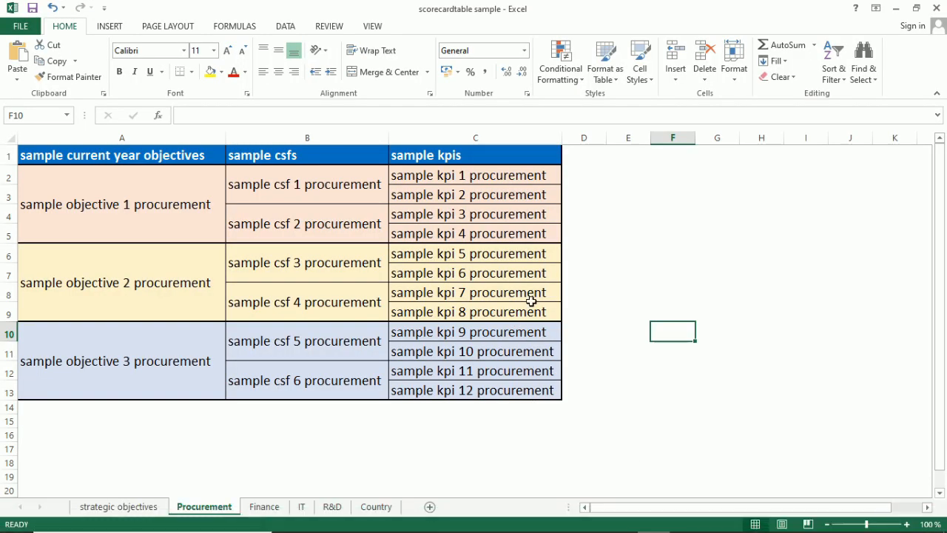
pyautogui.click(541, 260)
pyautogui.doubleClick(548, 253)
pyautogui.moveTo(548, 254); pyautogui.dragTo(374, 249)
pyautogui.hotkey('ctrl', 'c')
pyautogui.click(884, 338)
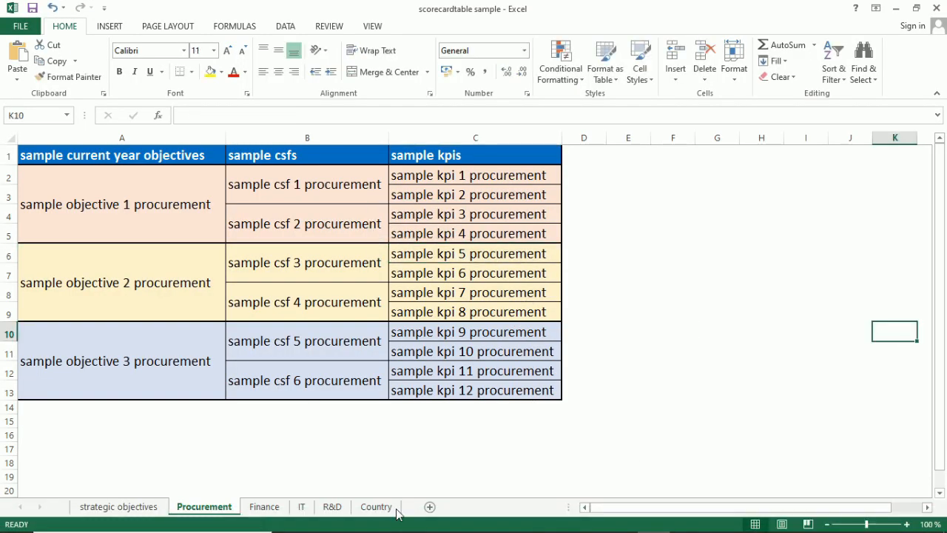
pyautogui.click(446, 519)
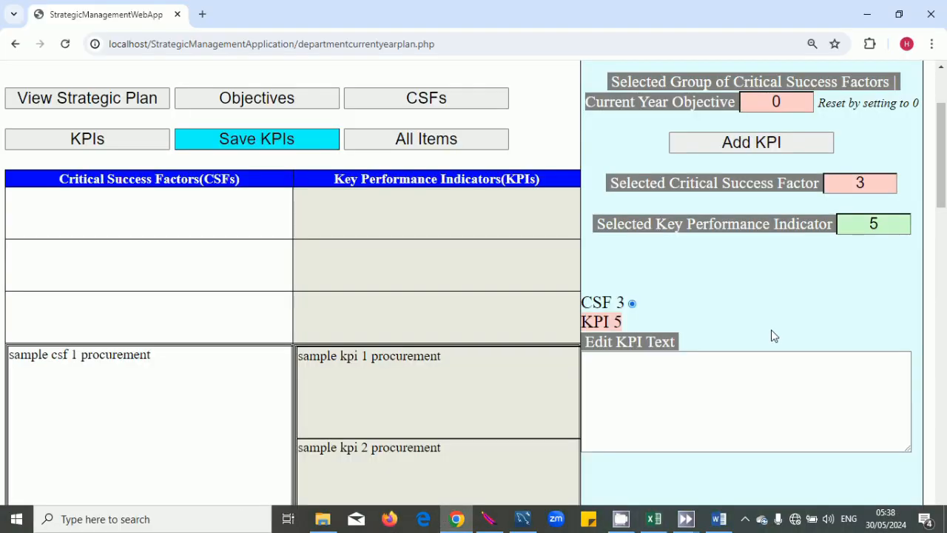
pyautogui.click(705, 375)
pyautogui.hotkey('ctrl', 'v')
pyautogui.click(783, 307)
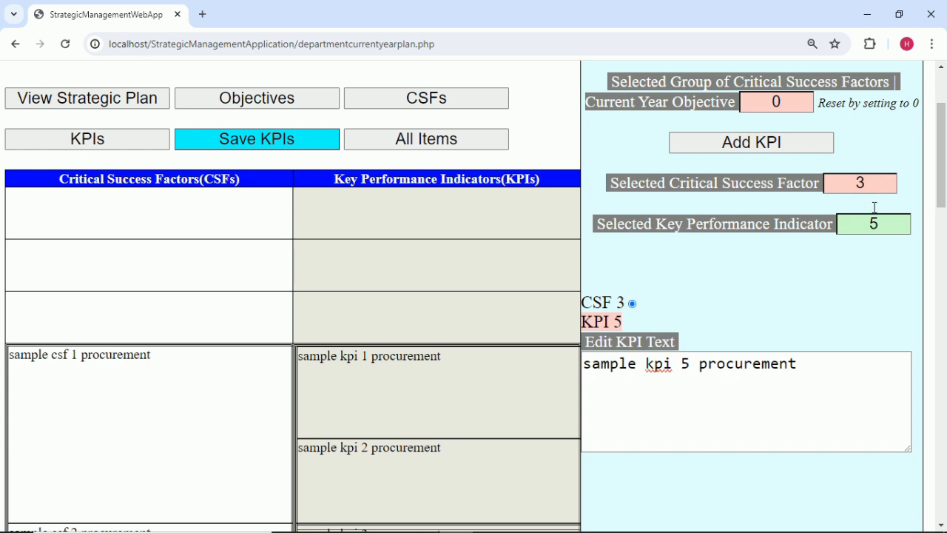
# Add a new KPI numbered 6 under CSF 3.
pyautogui.click(774, 142)
pyautogui.click(889, 226)
pyautogui.click(821, 284)
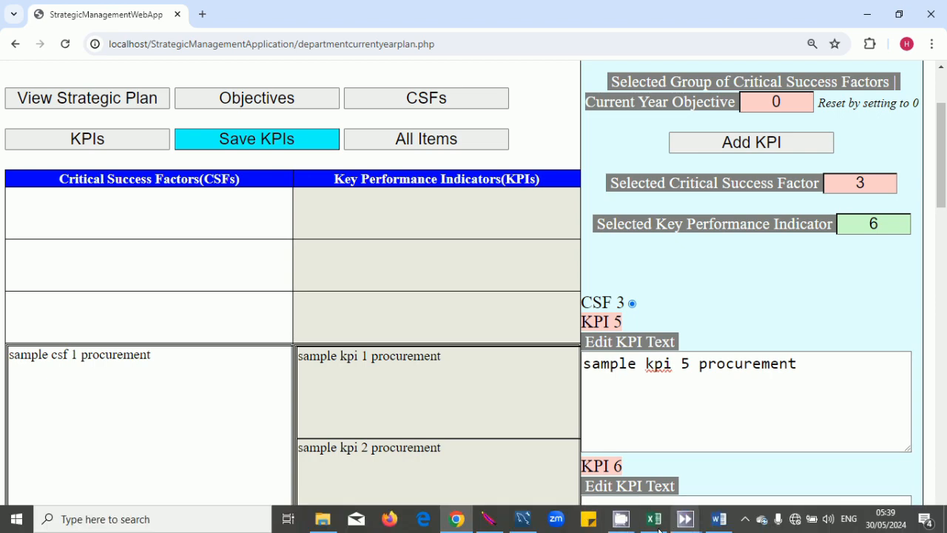
# Copy 'sample kpi 6 procurement' from cell C7 into KPI 6's text box and commit it.
pyautogui.click(655, 522)
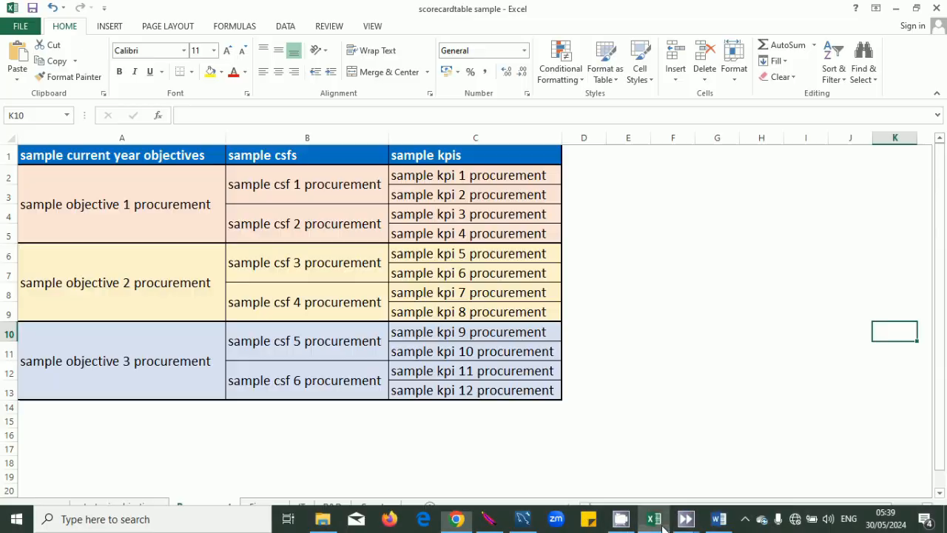
pyautogui.doubleClick(544, 273)
pyautogui.moveTo(546, 273); pyautogui.dragTo(348, 272)
pyautogui.hotkey('ctrl', 'c')
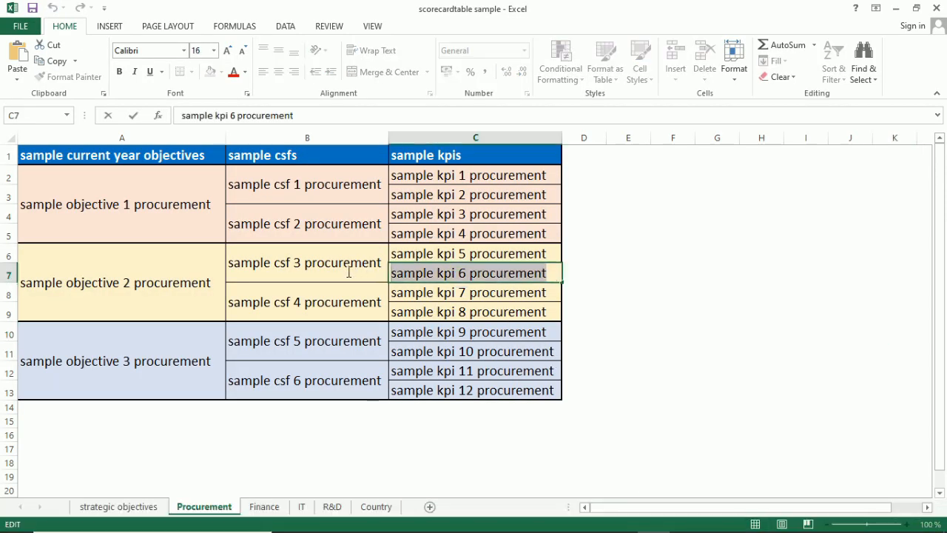
pyautogui.click(620, 308)
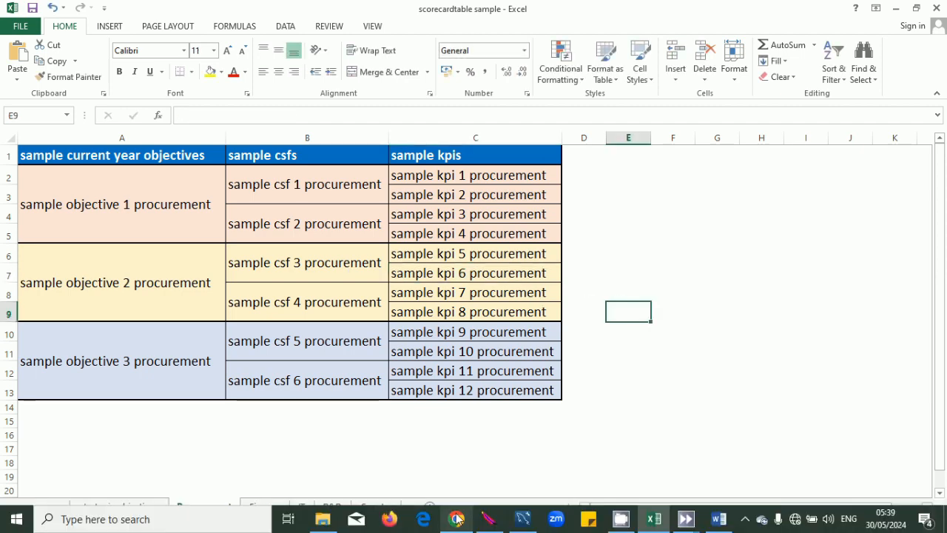
pyautogui.click(456, 519)
pyautogui.scroll(-2, 620, 392)
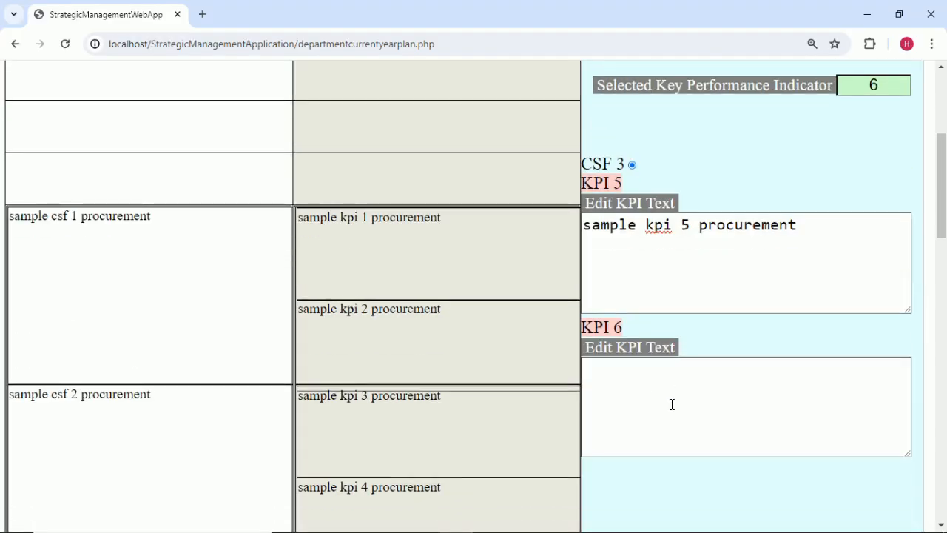
pyautogui.click(672, 404)
pyautogui.hotkey('ctrl', 'v')
pyautogui.click(761, 339)
# Begin changing the selected critical success factor to 4.
pyautogui.scroll(3, 761, 339)
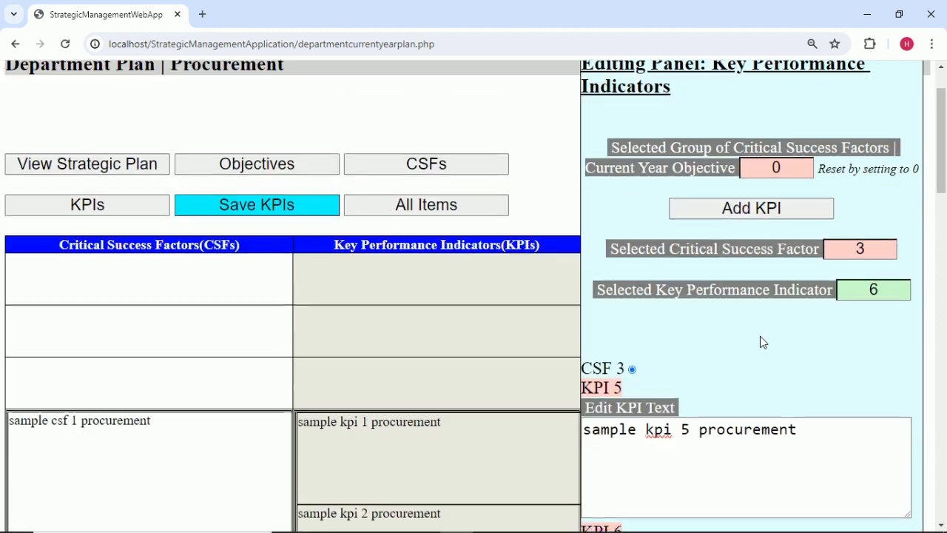
pyautogui.scroll(-2, 761, 338)
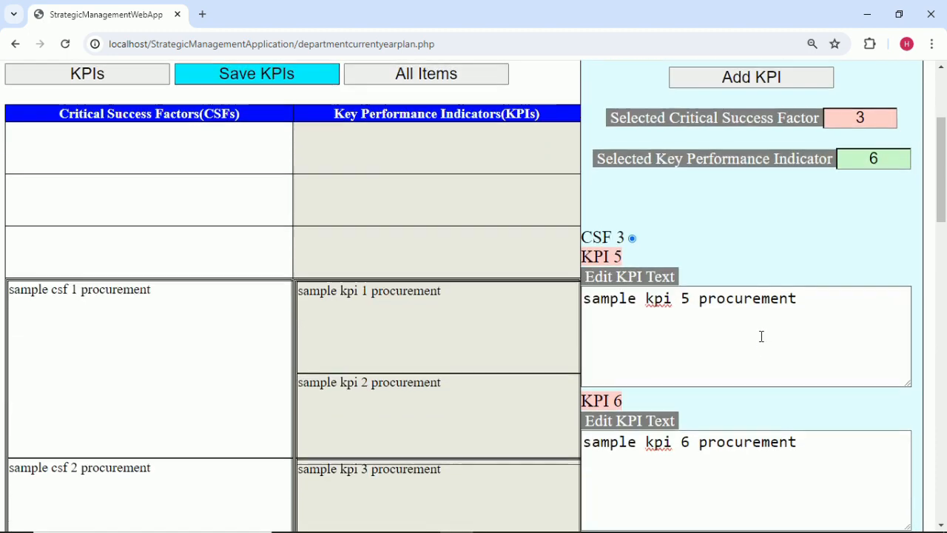
pyautogui.scroll(3, 897, 370)
pyautogui.click(881, 319)
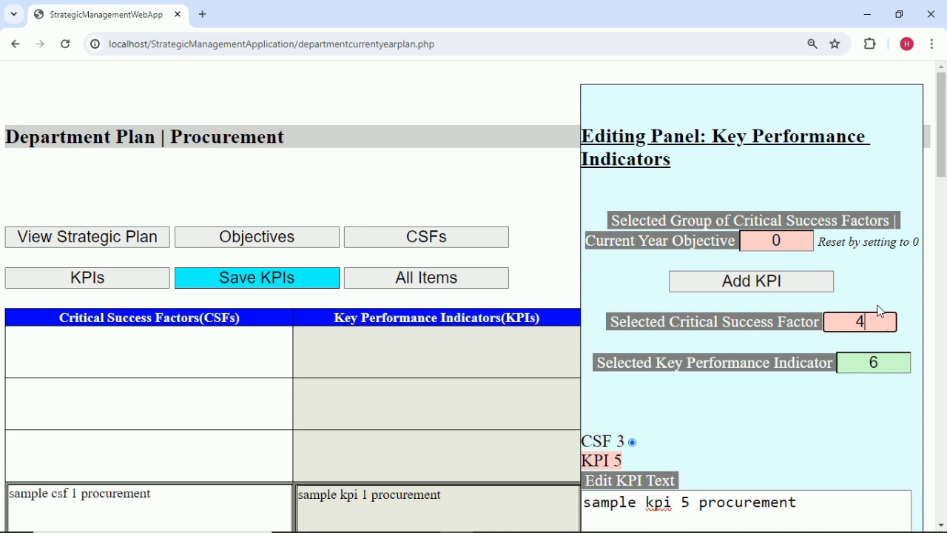
# Apply CSF 4 to the editing panel and add a new KPI 7.
pyautogui.click(874, 287)
pyautogui.scroll(-1, 851, 252)
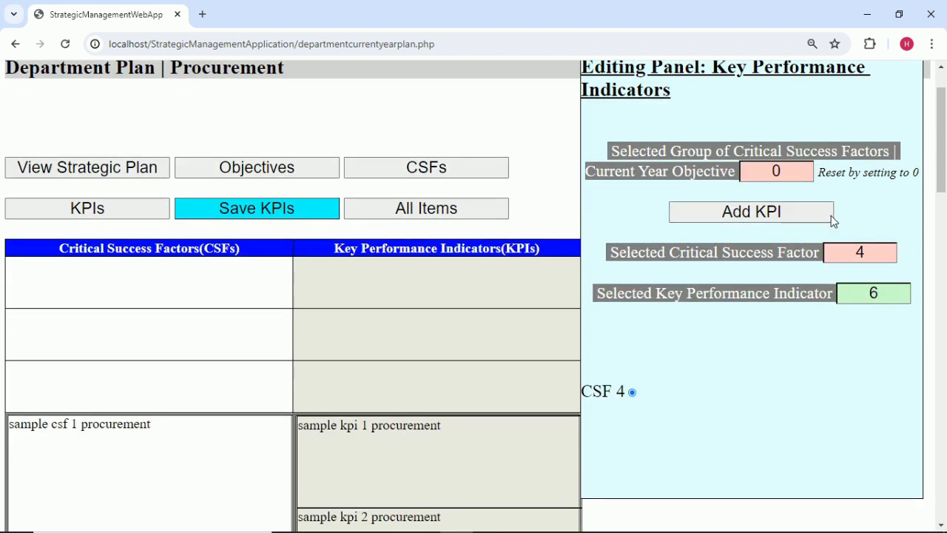
pyautogui.click(813, 218)
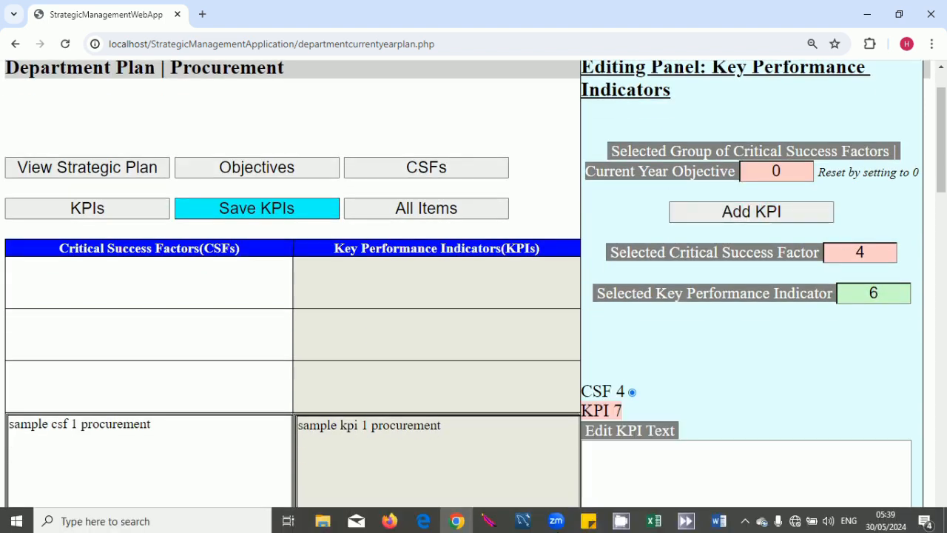
# Copy 'sample kpi 7 procurement' from cell C8 into KPI 7's text box.
pyautogui.click(652, 519)
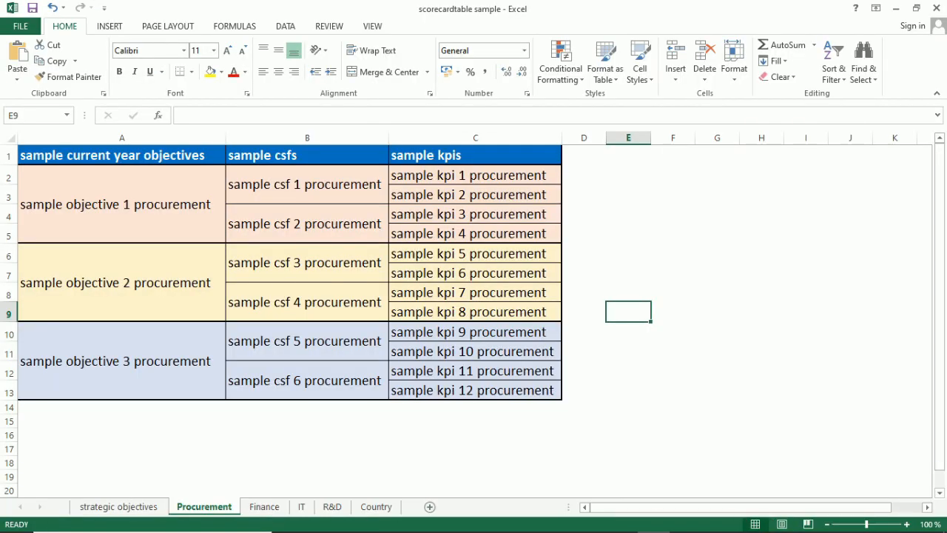
pyautogui.click(552, 288)
pyautogui.doubleClick(552, 285)
pyautogui.moveTo(552, 285); pyautogui.dragTo(360, 285)
pyautogui.hotkey('ctrl', 'c')
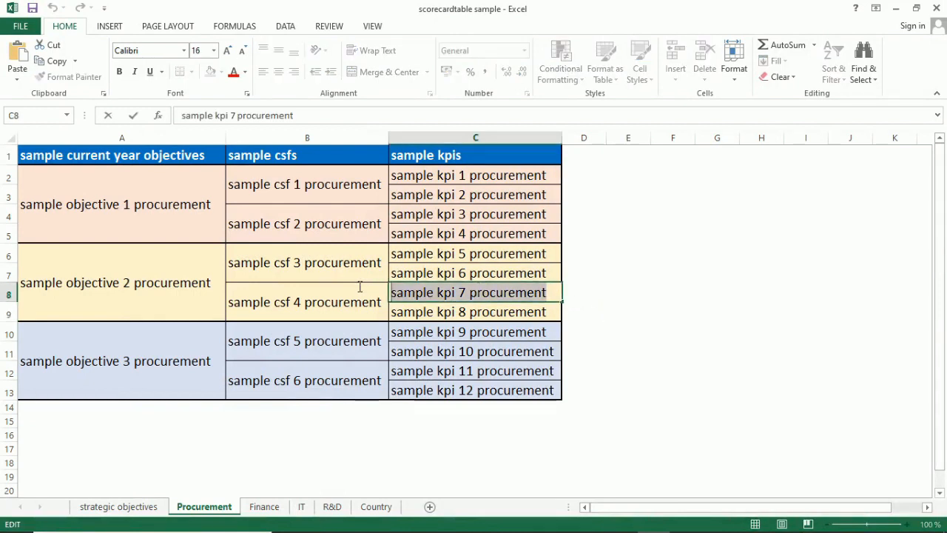
pyautogui.click(507, 474)
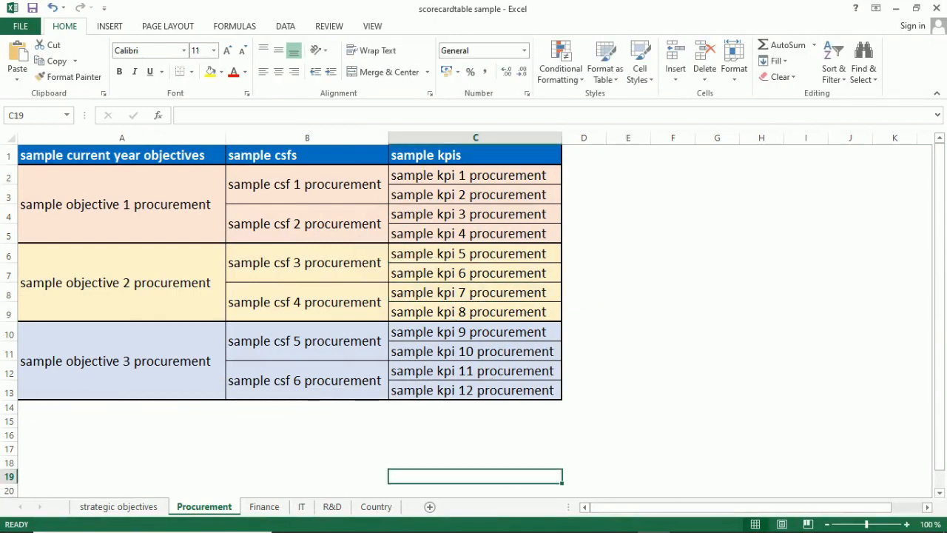
pyautogui.click(457, 523)
pyautogui.scroll(-2, 716, 379)
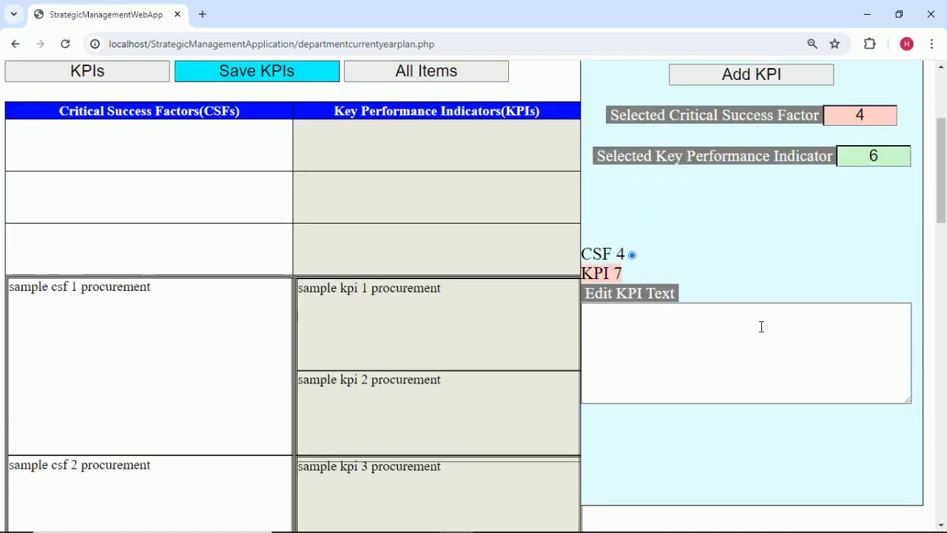
pyautogui.click(886, 154)
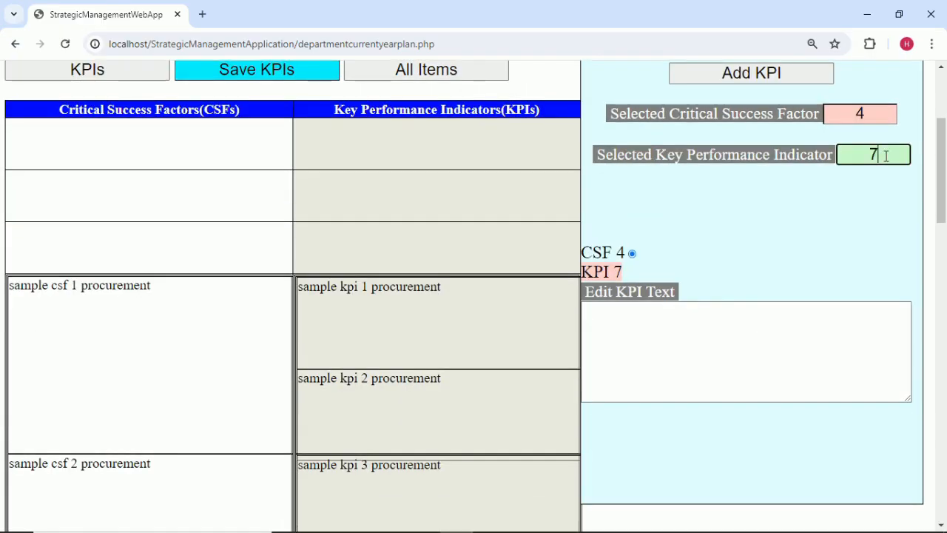
pyautogui.click(755, 328)
pyautogui.hotkey('ctrl', 'v')
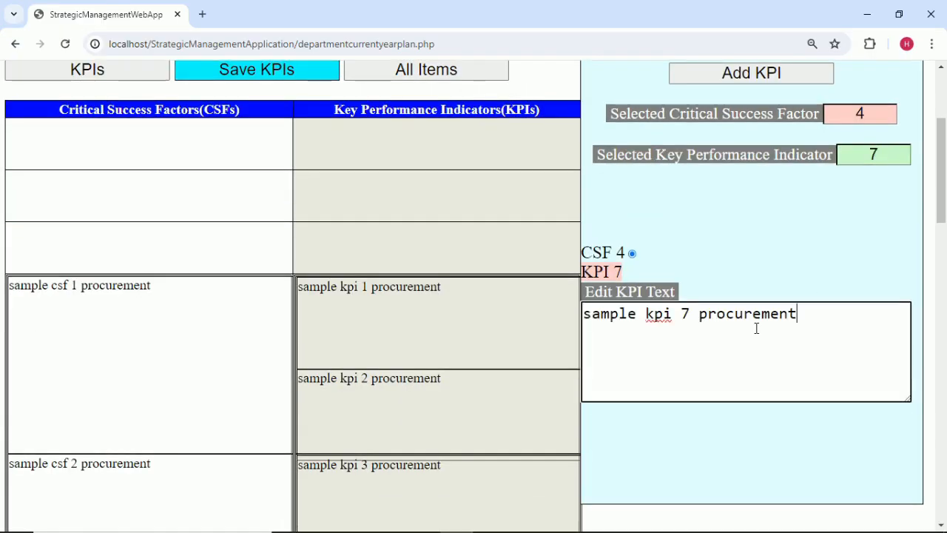
# Add a new KPI 8 under CSF 4 and set its KPI number.
pyautogui.scroll(-6, 786, 248)
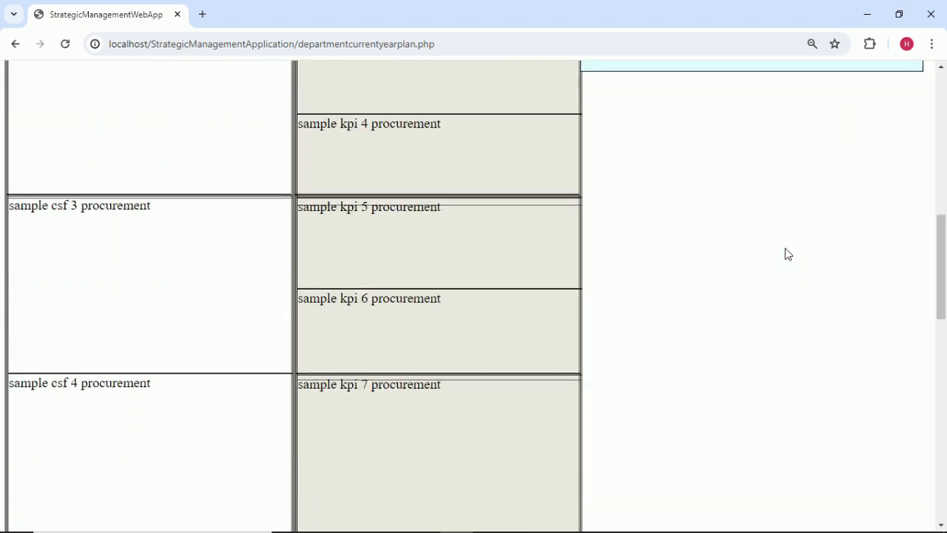
pyautogui.scroll(5, 786, 248)
pyautogui.scroll(2, 785, 248)
pyautogui.click(786, 143)
pyautogui.scroll(-2, 788, 248)
pyautogui.click(880, 88)
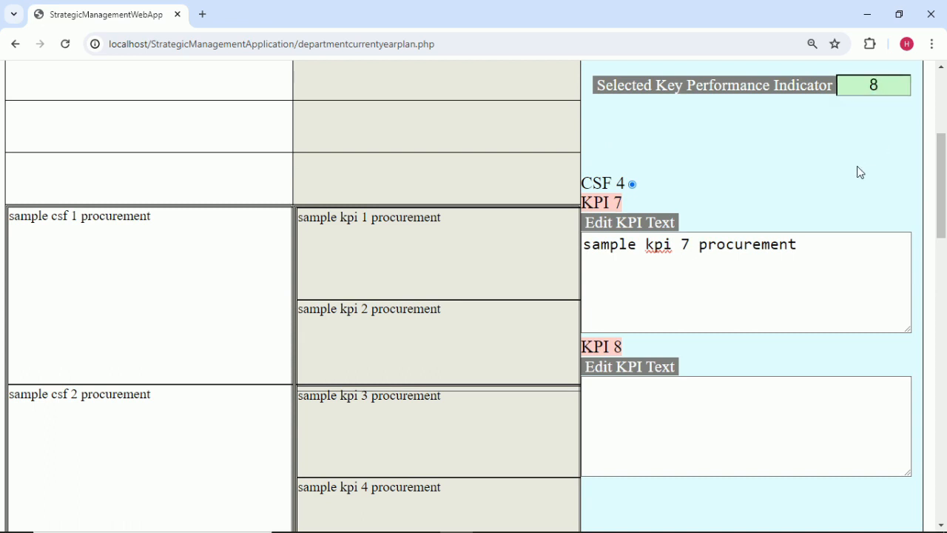
# Copy 'sample kpi 8 procurement' from cell C9 into KPI 8's text box.
pyautogui.moveTo(666, 527)
pyautogui.click(663, 521)
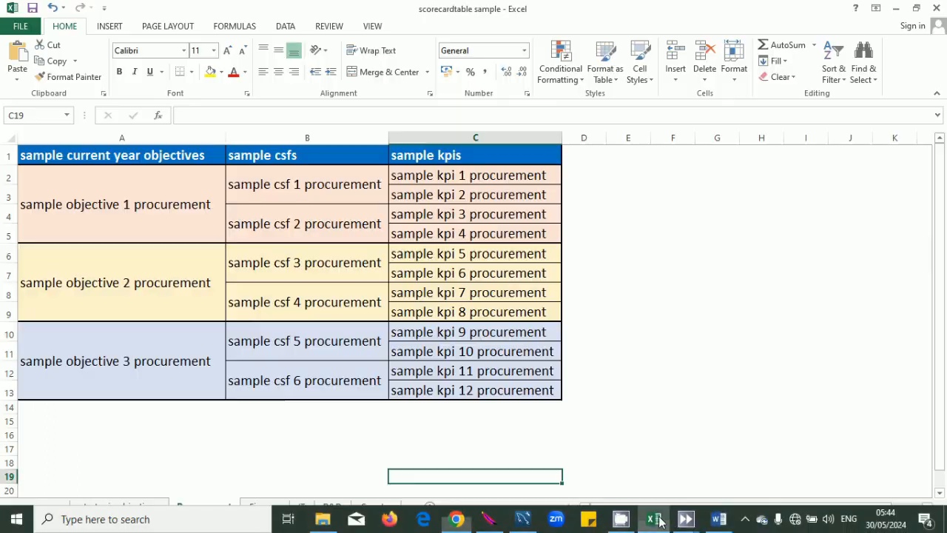
pyautogui.doubleClick(544, 311)
pyautogui.moveTo(545, 312); pyautogui.dragTo(381, 314)
pyautogui.hotkey('ctrl', 'c')
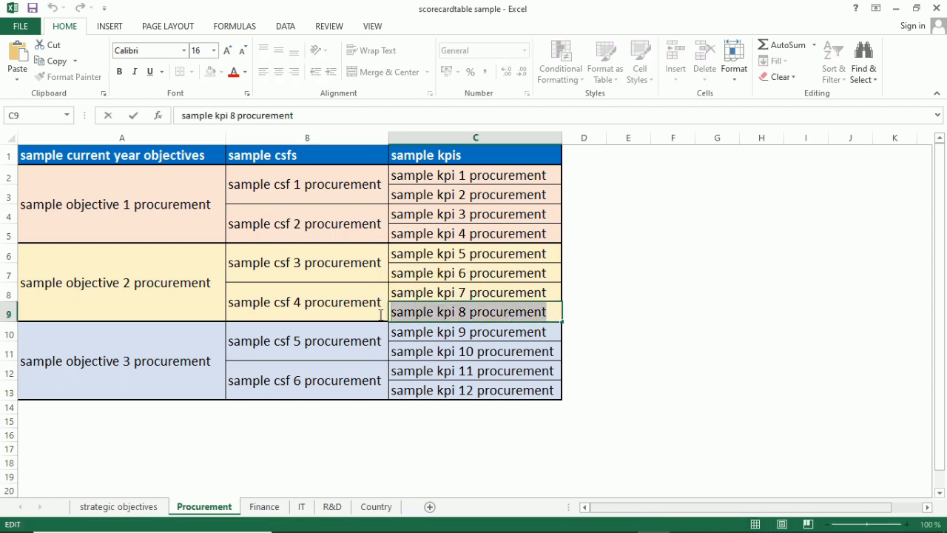
pyautogui.click(659, 436)
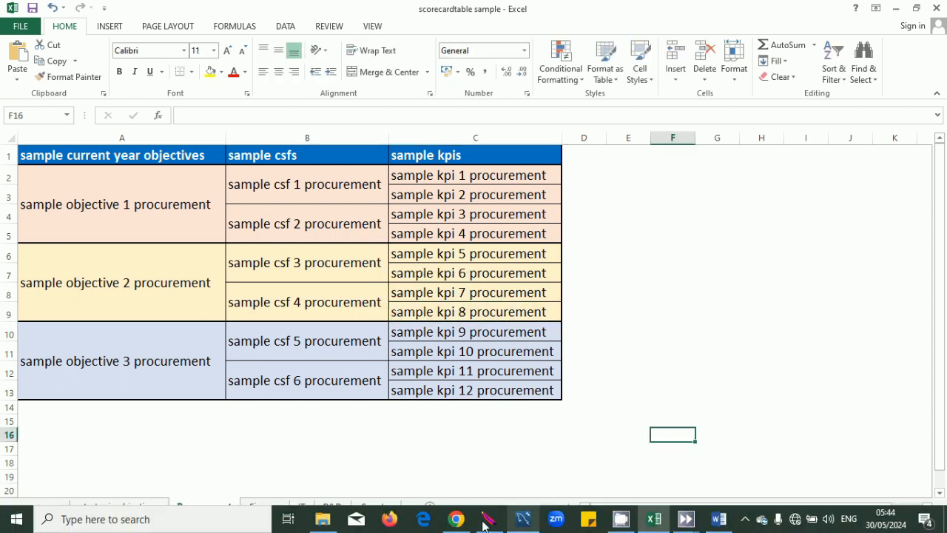
pyautogui.click(456, 519)
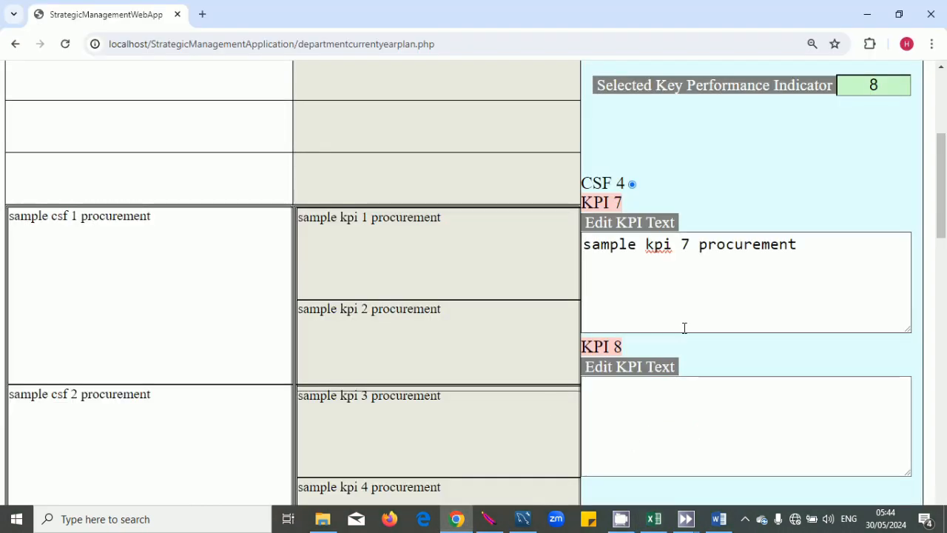
pyautogui.click(636, 443)
pyautogui.hotkey('ctrl', 'v')
pyautogui.click(797, 245)
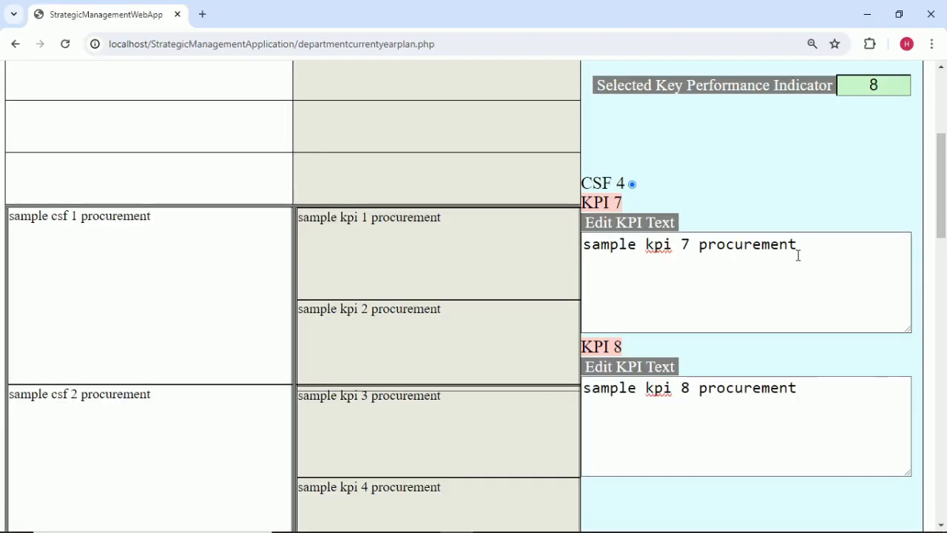
# Change the selected critical success factor to 5.
pyautogui.scroll(3, 864, 253)
pyautogui.click(880, 256)
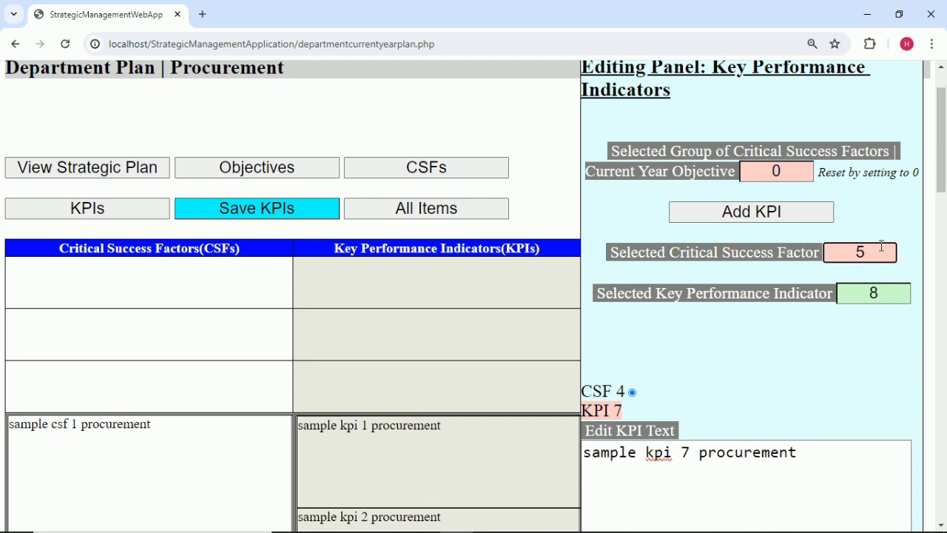
pyautogui.click(882, 222)
# Add a new KPI under CSF 5 and set its number to 9.
pyautogui.scroll(-1, 805, 283)
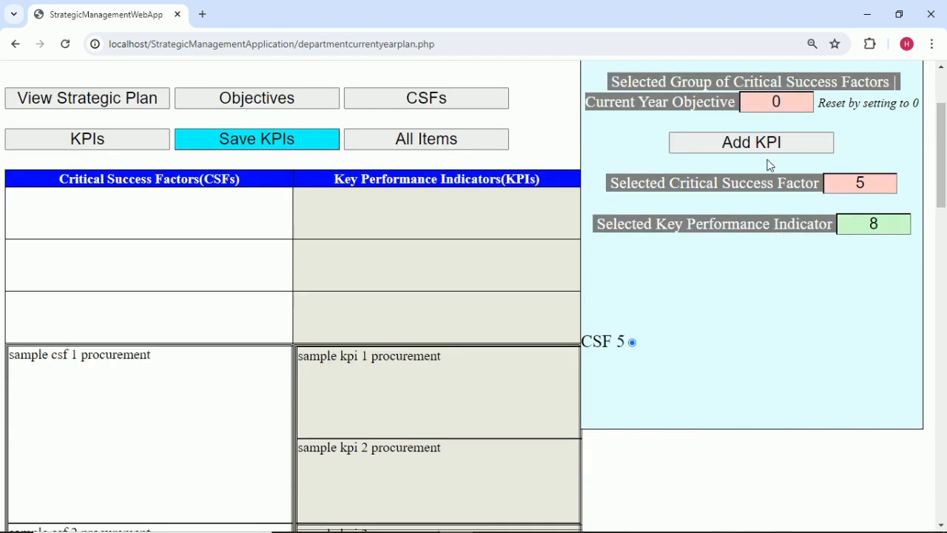
pyautogui.click(768, 143)
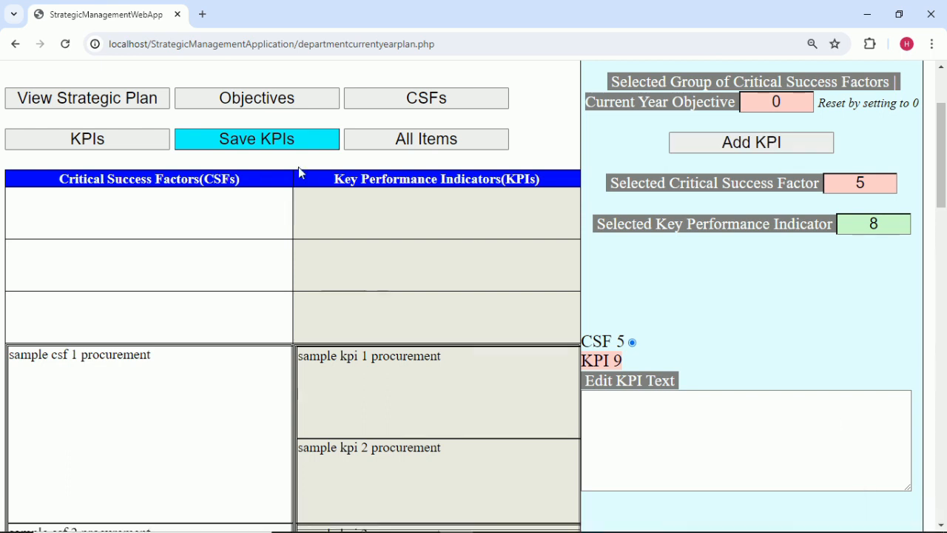
pyautogui.click(900, 221)
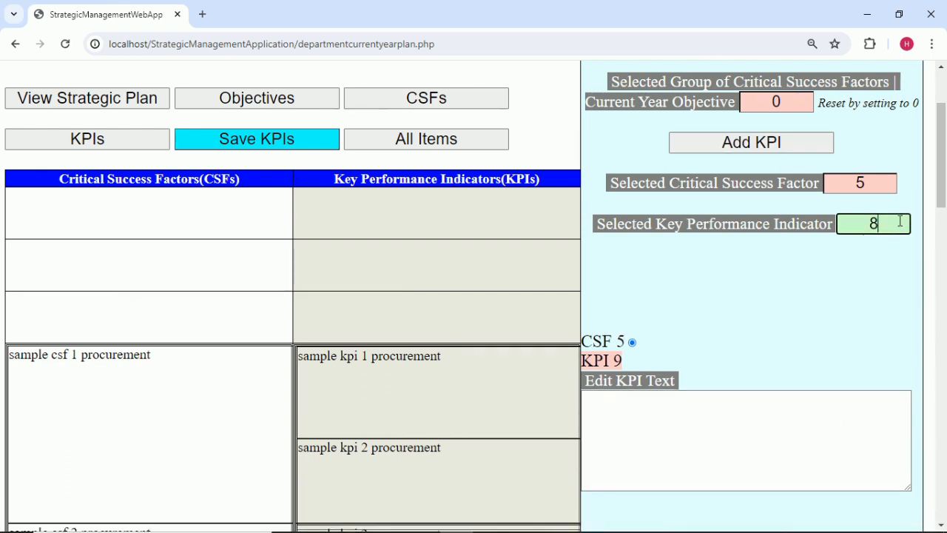
pyautogui.press('BackSpace')
pyautogui.write('9')
# Copy 'sample kpi 9 procurement' from cell C10 into KPI 9's text box.
pyautogui.click(653, 519)
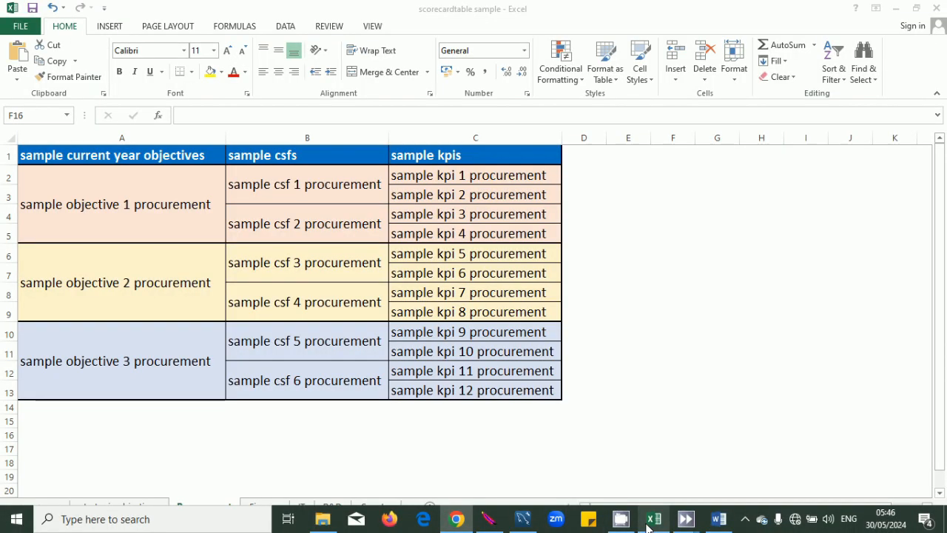
pyautogui.click(547, 334)
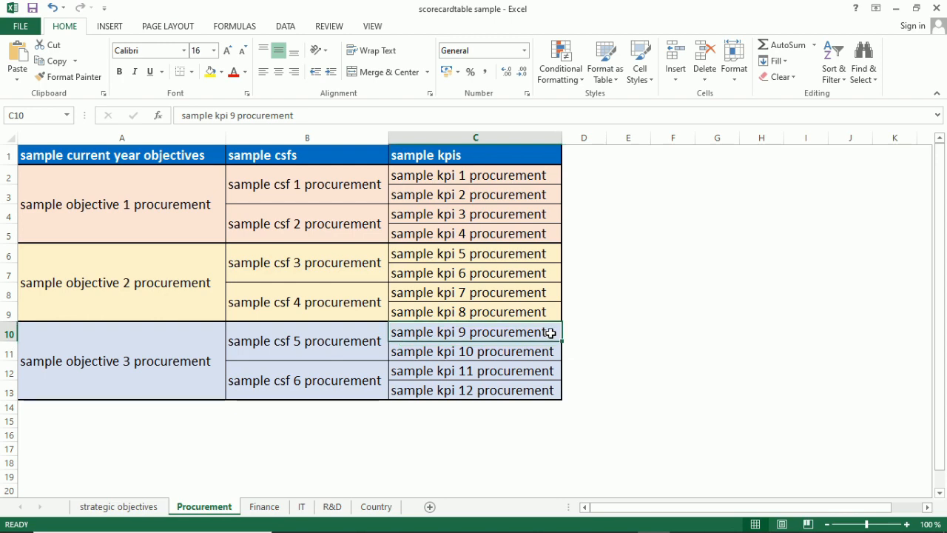
pyautogui.doubleClick(551, 334)
pyautogui.moveTo(550, 333); pyautogui.dragTo(388, 332)
pyautogui.hotkey('ctrl', 'c')
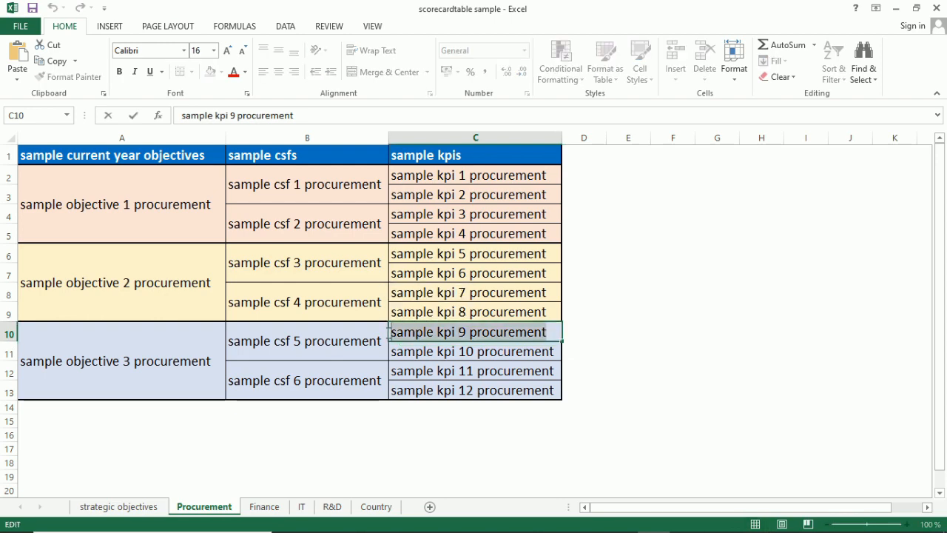
pyautogui.click(450, 436)
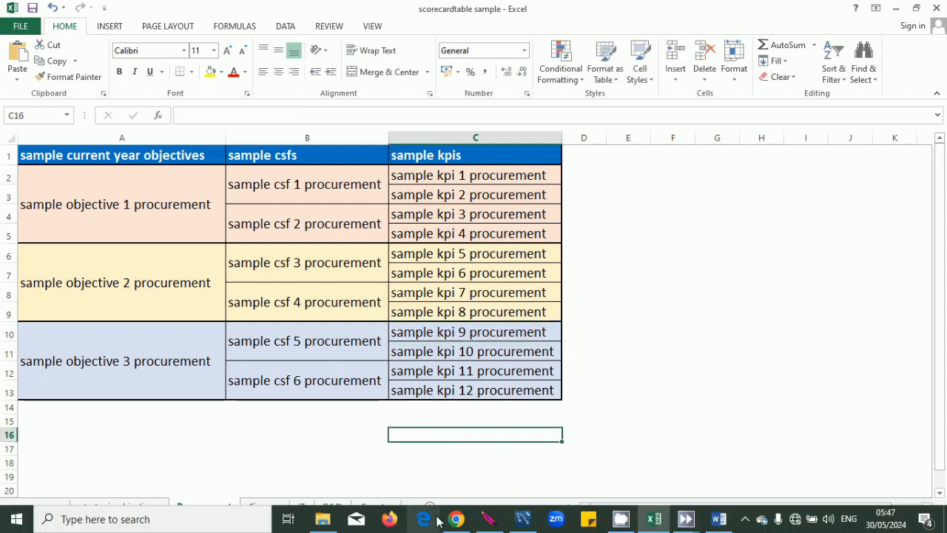
pyautogui.click(456, 520)
pyautogui.click(608, 424)
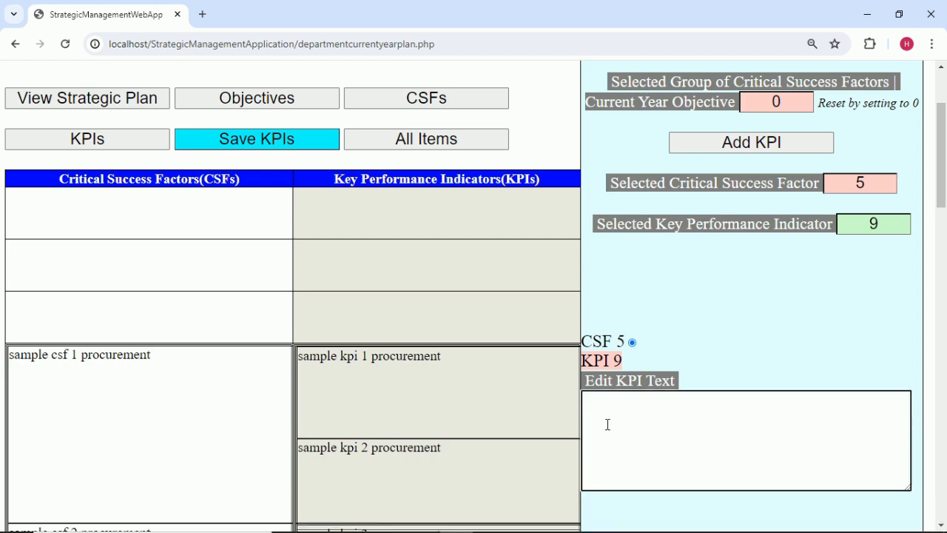
pyautogui.hotkey('ctrl', 'v')
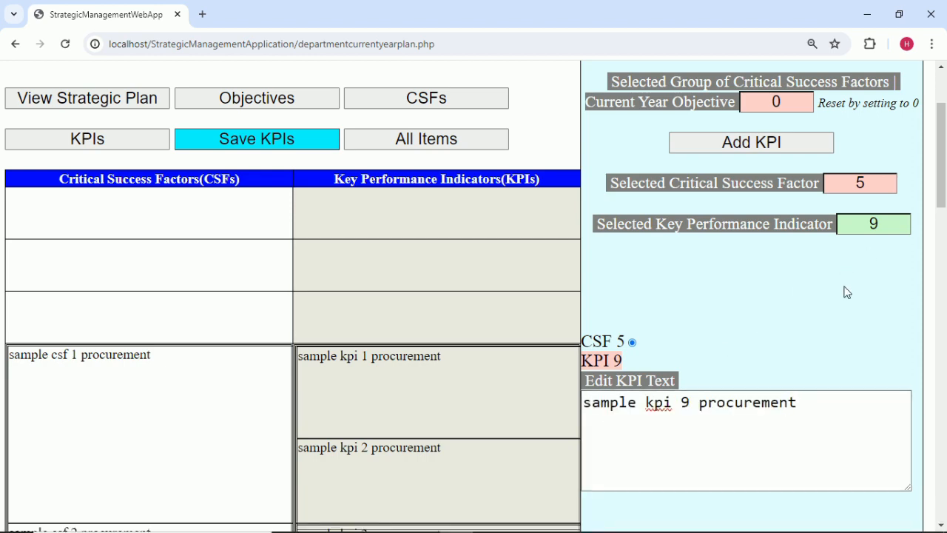
# Add another KPI under CSF 5 and set its number to 10.
pyautogui.scroll(-10, 846, 291)
pyautogui.scroll(5, 847, 292)
pyautogui.scroll(6, 847, 292)
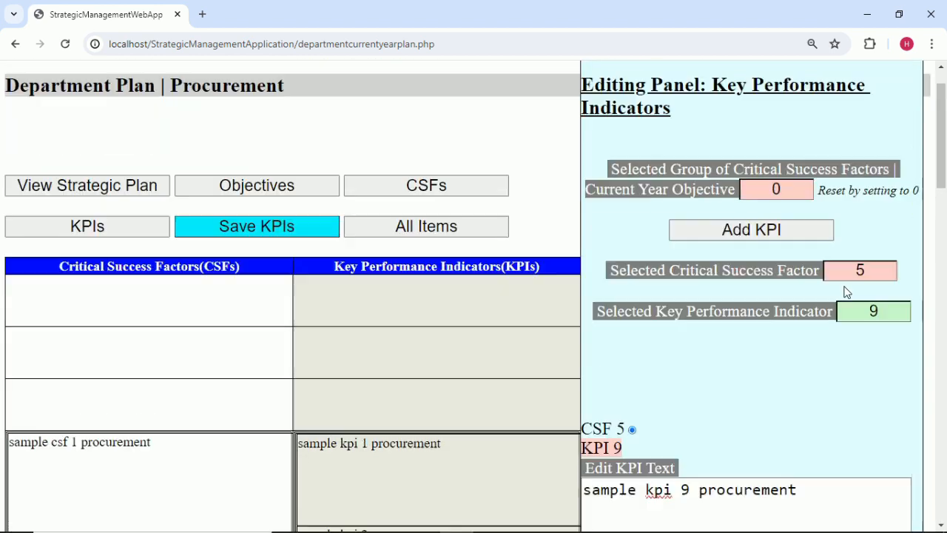
pyautogui.scroll(-3, 866, 325)
pyautogui.scroll(1, 874, 333)
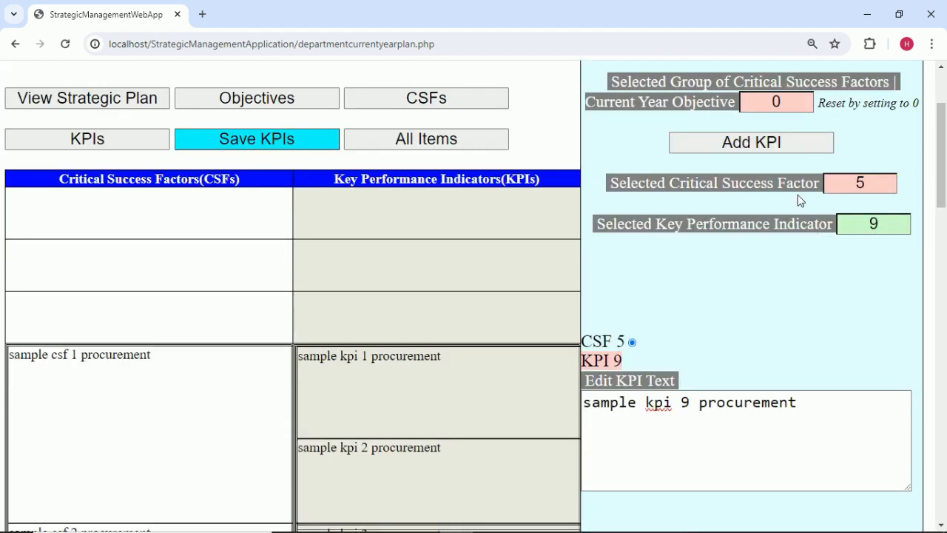
pyautogui.click(752, 142)
pyautogui.click(888, 229)
pyautogui.write('10')
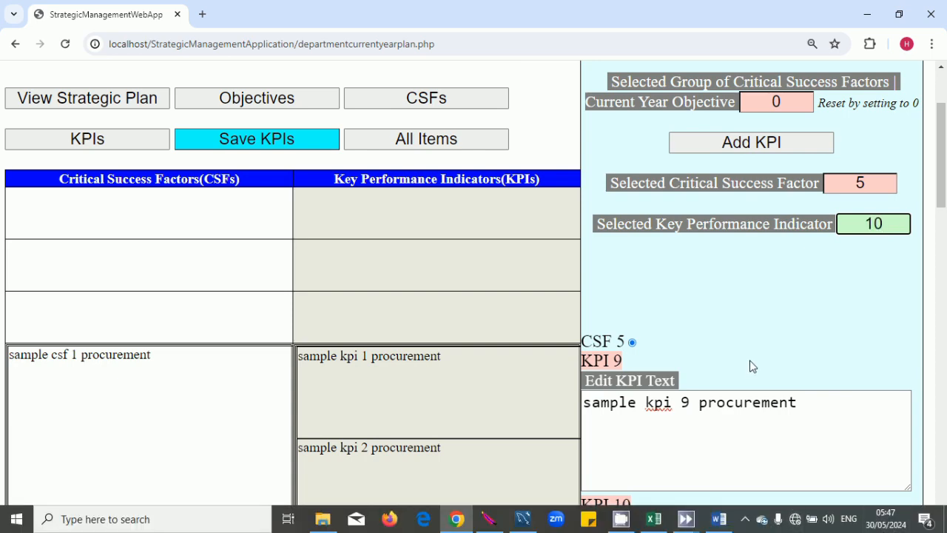
pyautogui.click(766, 429)
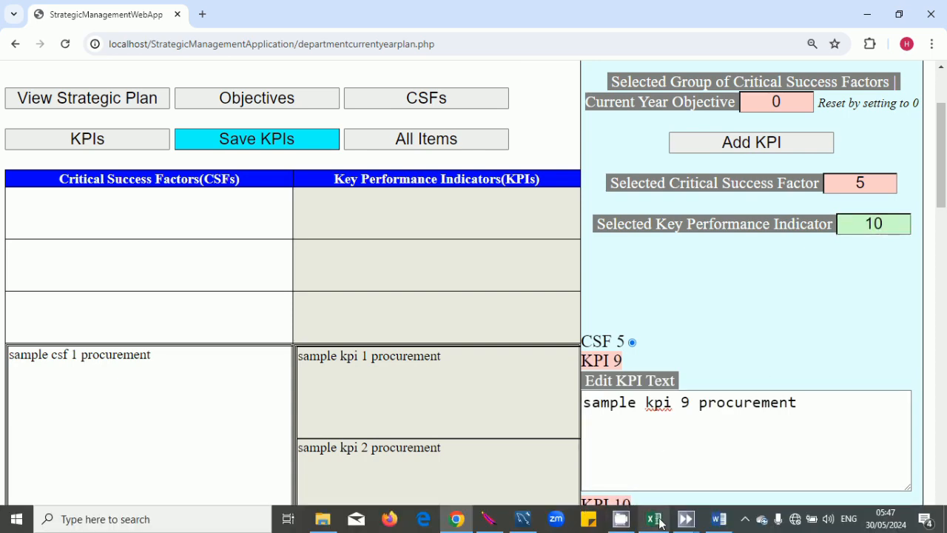
# Copy 'sample kpi 10 procurement' from cell C11 into KPI 10's text box.
pyautogui.click(654, 524)
pyautogui.click(548, 353)
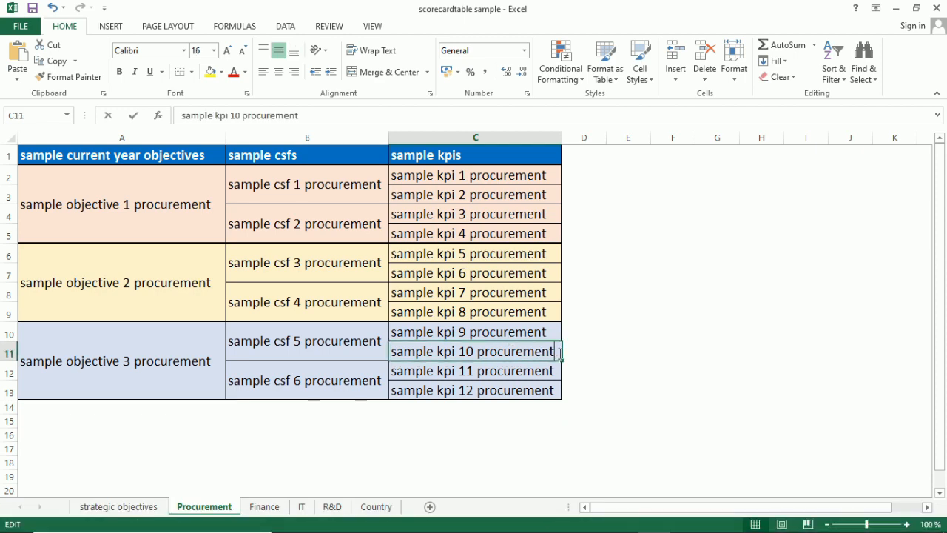
pyautogui.doubleClick(554, 353)
pyautogui.moveTo(554, 352); pyautogui.dragTo(372, 348)
pyautogui.hotkey('ctrl', 'c')
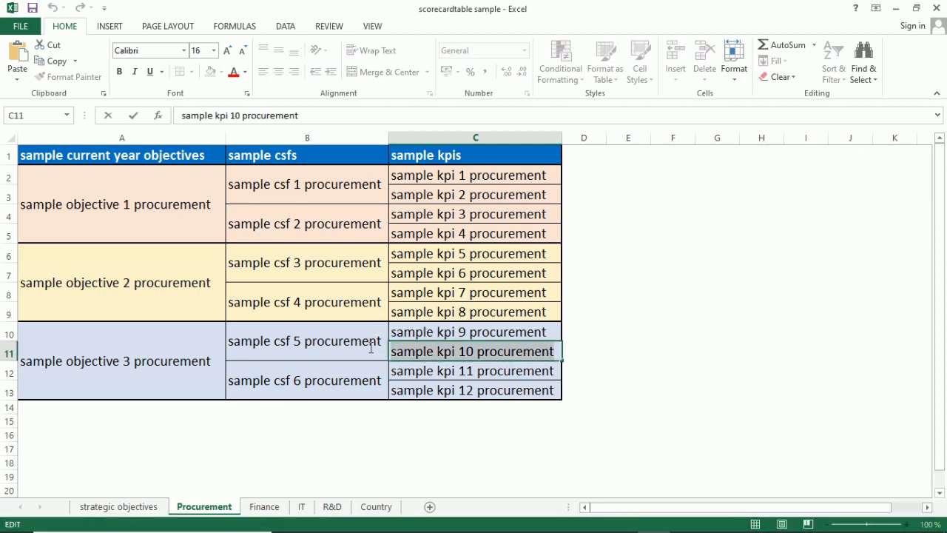
pyautogui.click(456, 446)
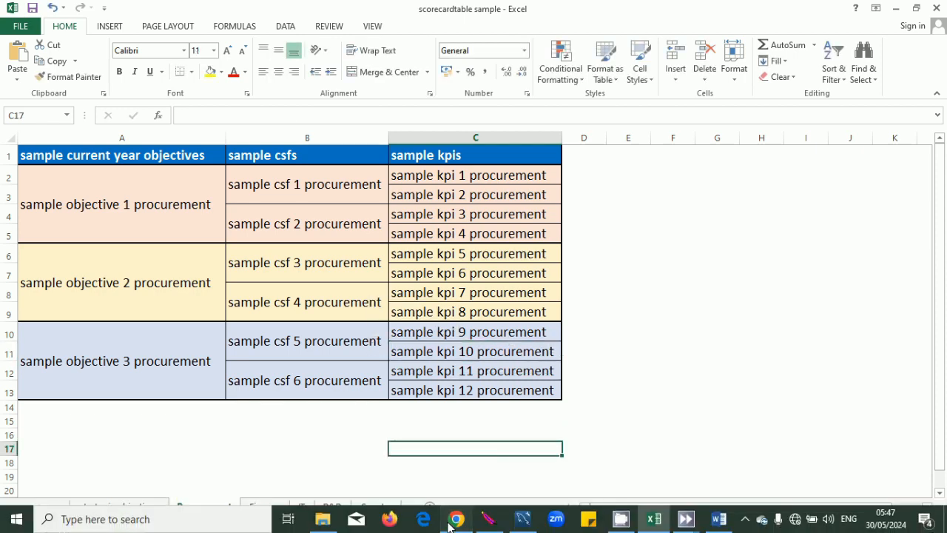
pyautogui.click(466, 524)
pyautogui.scroll(-2, 631, 440)
pyautogui.click(644, 449)
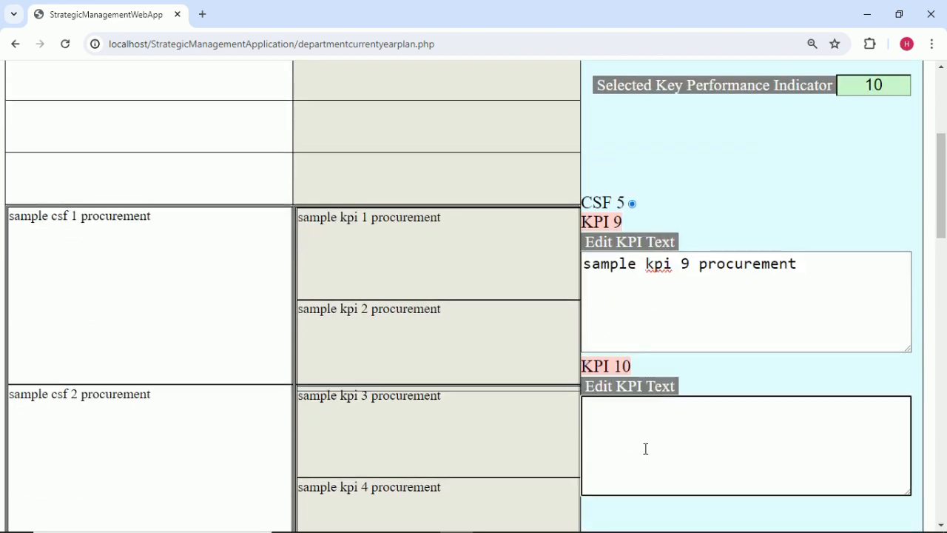
pyautogui.hotkey('ctrl', 'v')
pyautogui.click(748, 221)
pyautogui.scroll(2, 749, 226)
pyautogui.click(882, 175)
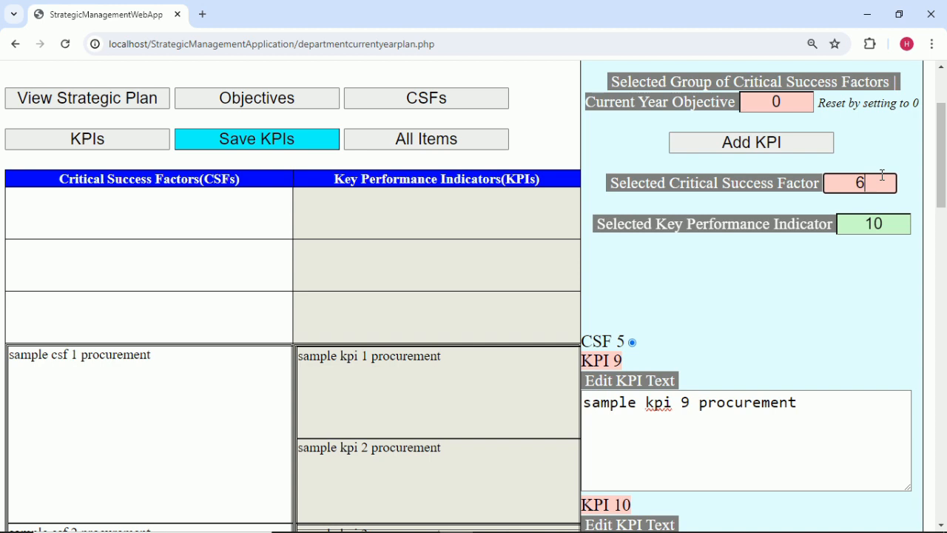
# Select CSF 6 and add a new KPI numbered 11.
pyautogui.click(894, 150)
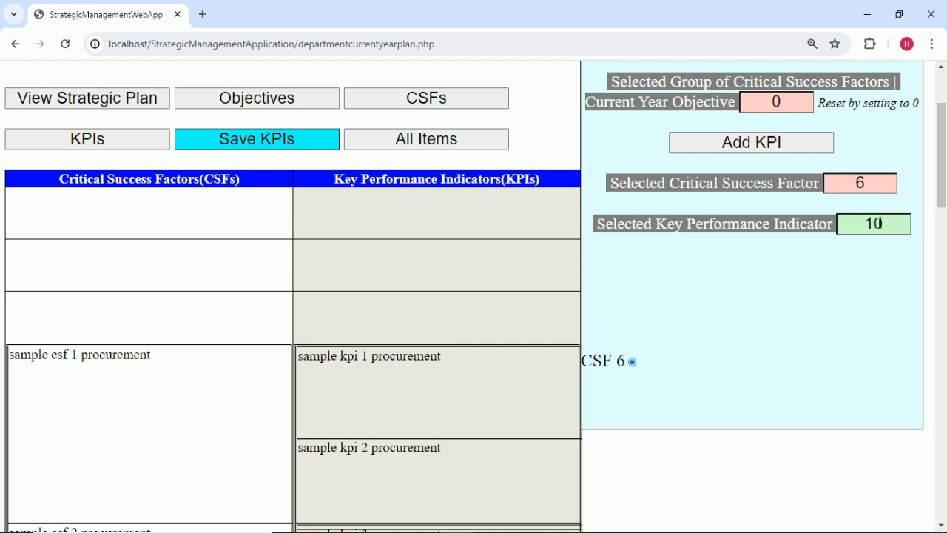
pyautogui.click(802, 146)
pyautogui.click(896, 231)
pyautogui.press('BackSpace')
pyautogui.write('1')
pyautogui.click(778, 351)
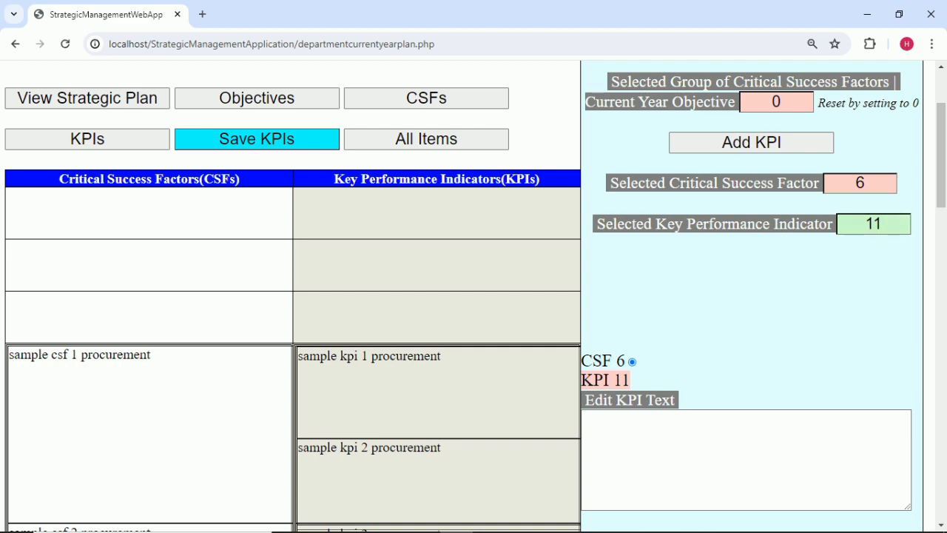
# Copy 'sample kpi 11 procurement' from Excel cell C12 into KPI 11's text box.
pyautogui.moveTo(504, 528)
pyautogui.click(661, 527)
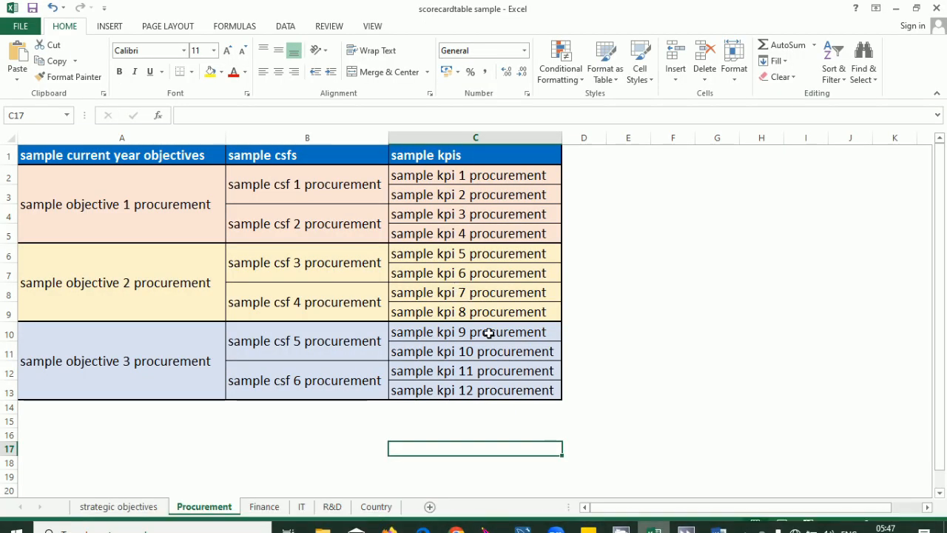
pyautogui.doubleClick(557, 372)
pyautogui.moveTo(558, 371); pyautogui.dragTo(356, 365)
pyautogui.hotkey('ctrl', 'c')
pyautogui.click(468, 451)
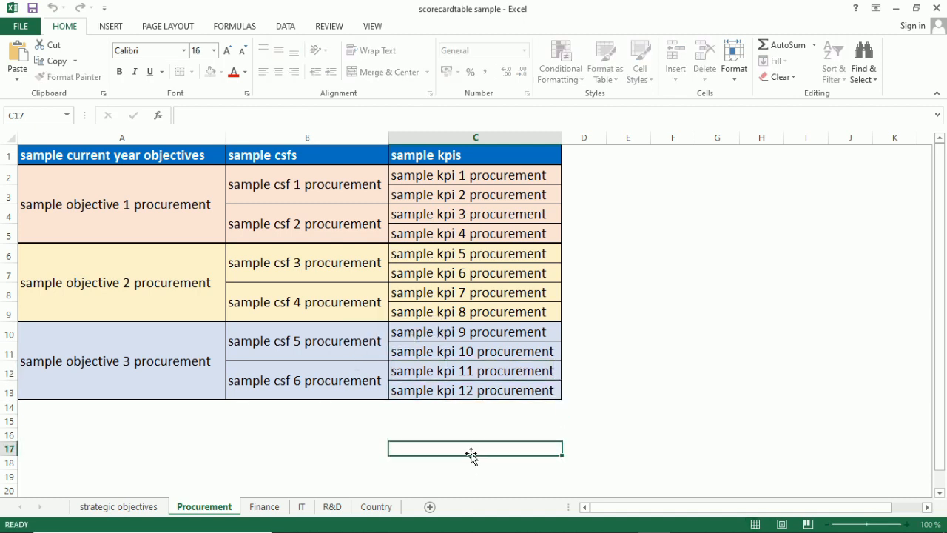
pyautogui.click(453, 520)
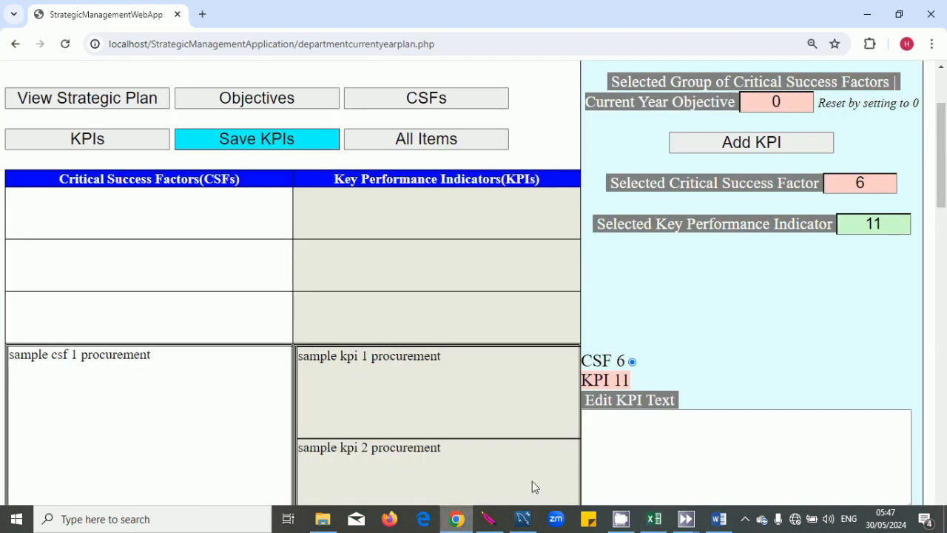
pyautogui.scroll(-1, 641, 401)
pyautogui.hotkey('ctrl', 'v')
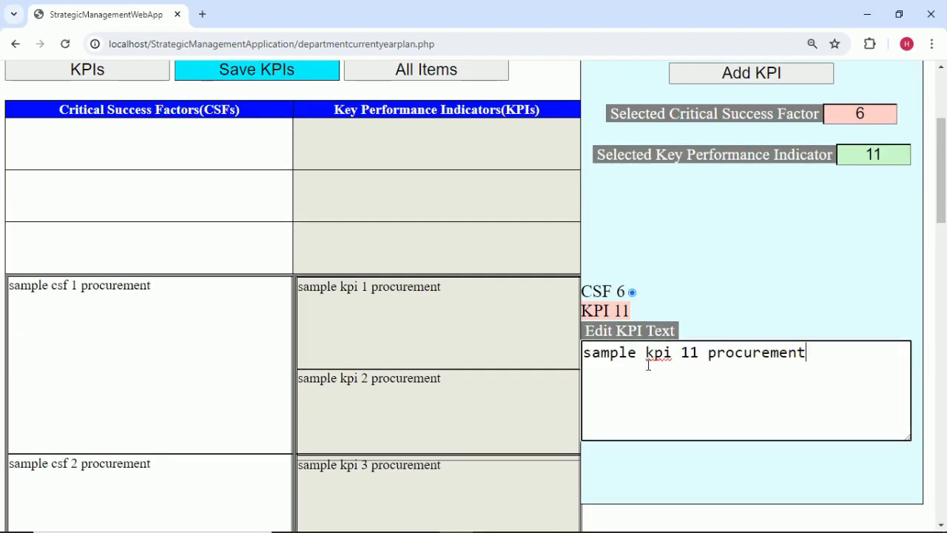
pyautogui.scroll(-10, 707, 290)
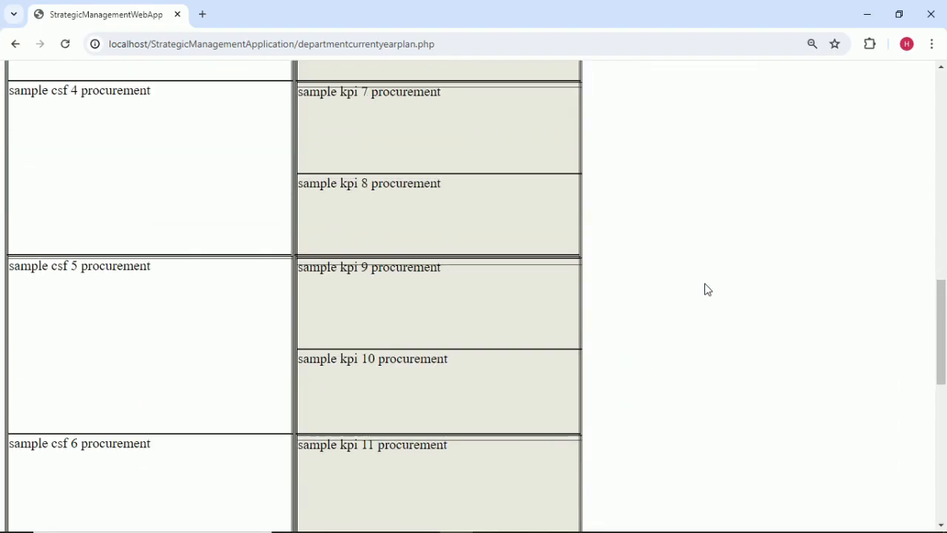
pyautogui.scroll(10, 778, 300)
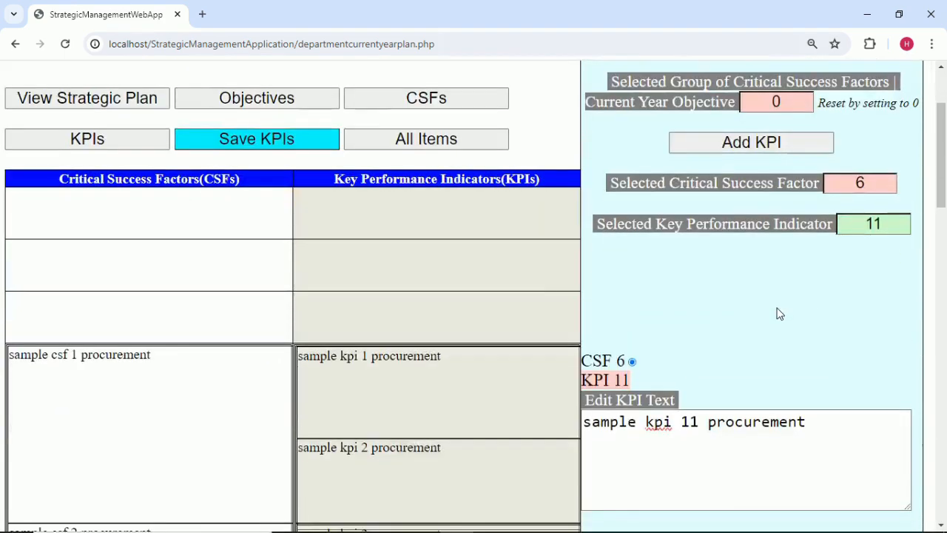
# Add another KPI under CSF 6 numbered 12.
pyautogui.click(762, 145)
pyautogui.scroll(-2, 909, 303)
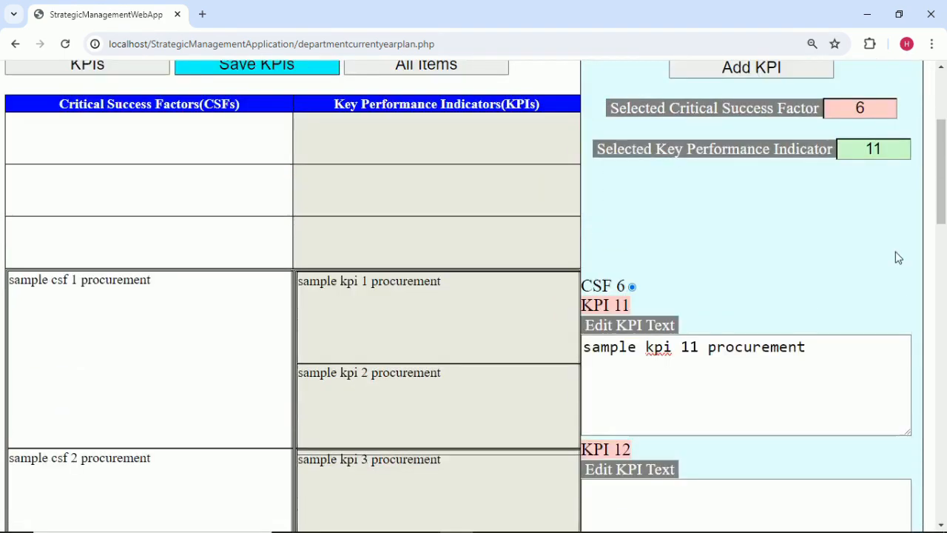
pyautogui.click(892, 85)
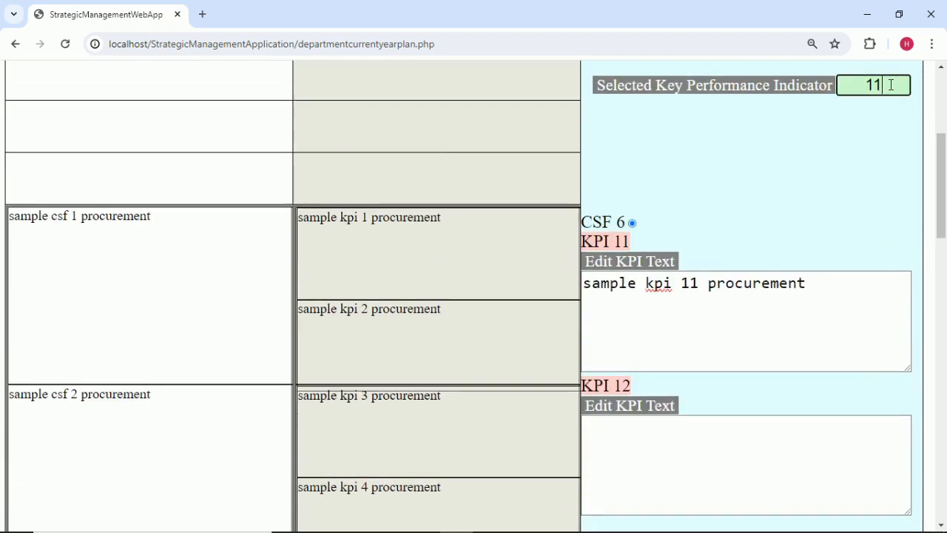
pyautogui.write('2')
pyautogui.click(888, 142)
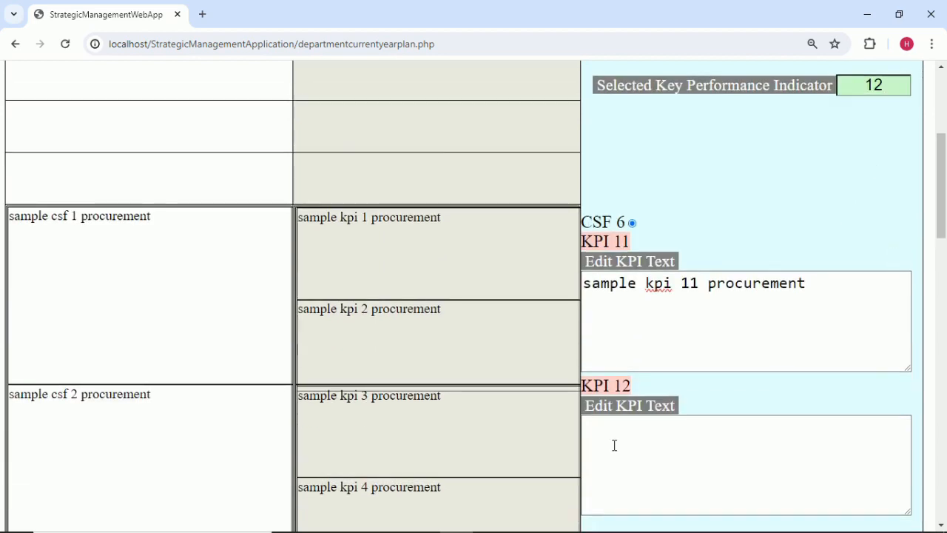
# Copy 'sample kpi 12 procurement' from Excel cell C13 into KPI 12's text box.
pyautogui.click(653, 519)
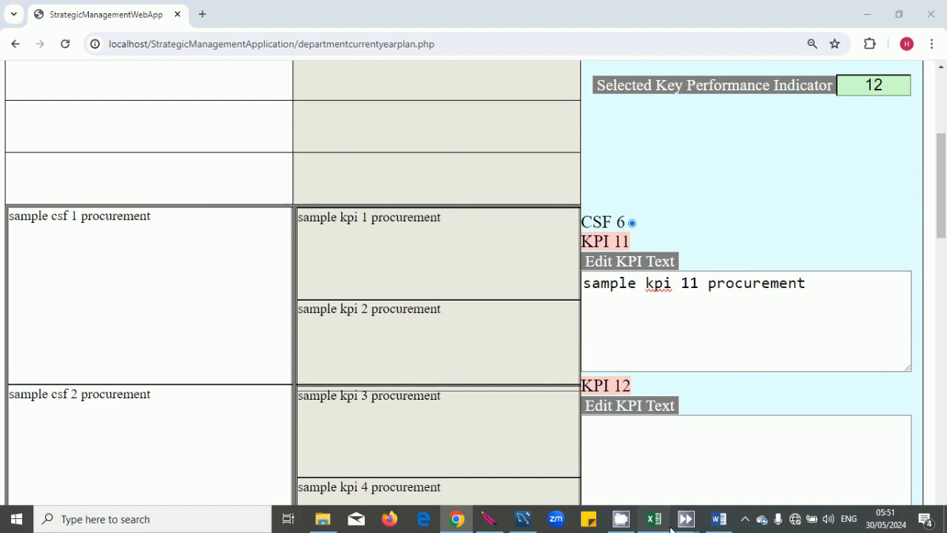
pyautogui.doubleClick(555, 390)
pyautogui.moveTo(555, 390); pyautogui.dragTo(336, 343)
pyautogui.hotkey('ctrl', 'c')
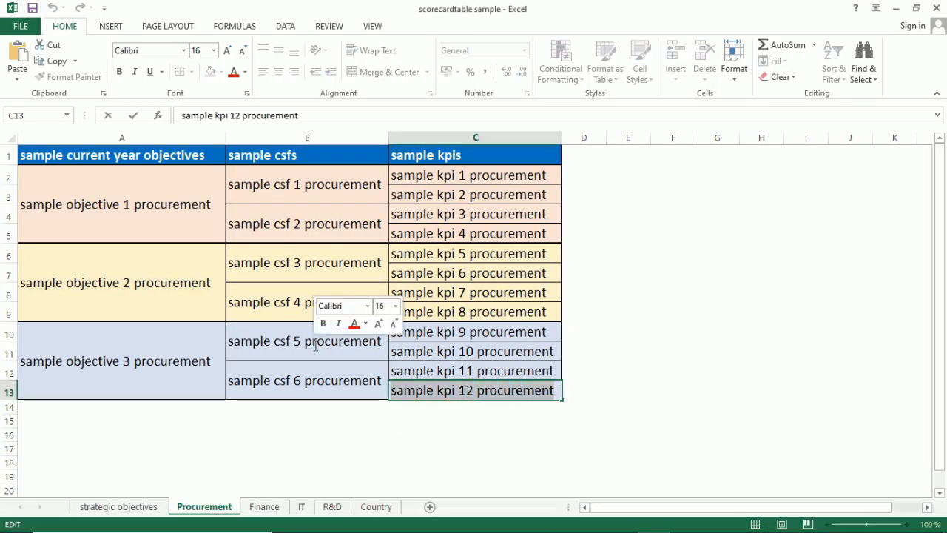
pyautogui.click(548, 449)
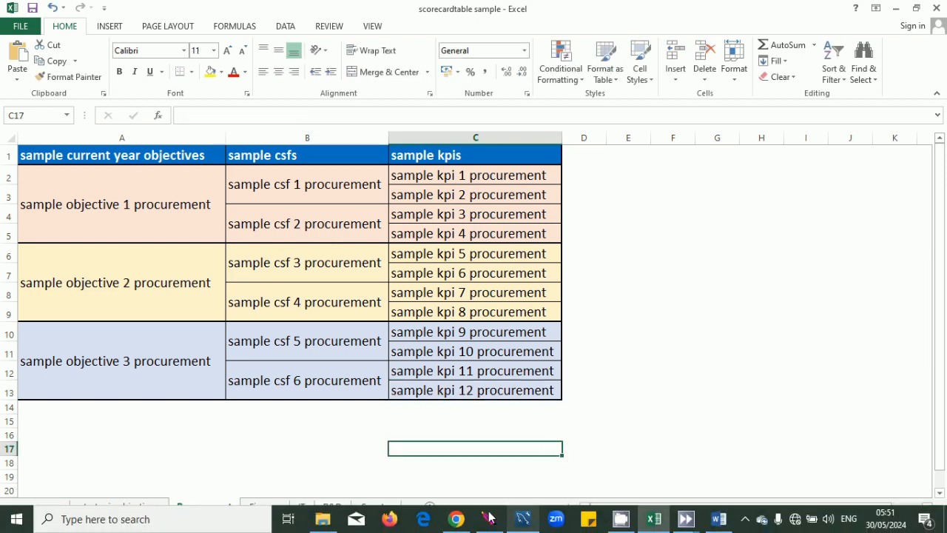
pyautogui.click(457, 521)
pyautogui.click(639, 428)
pyautogui.hotkey('ctrl', 'v')
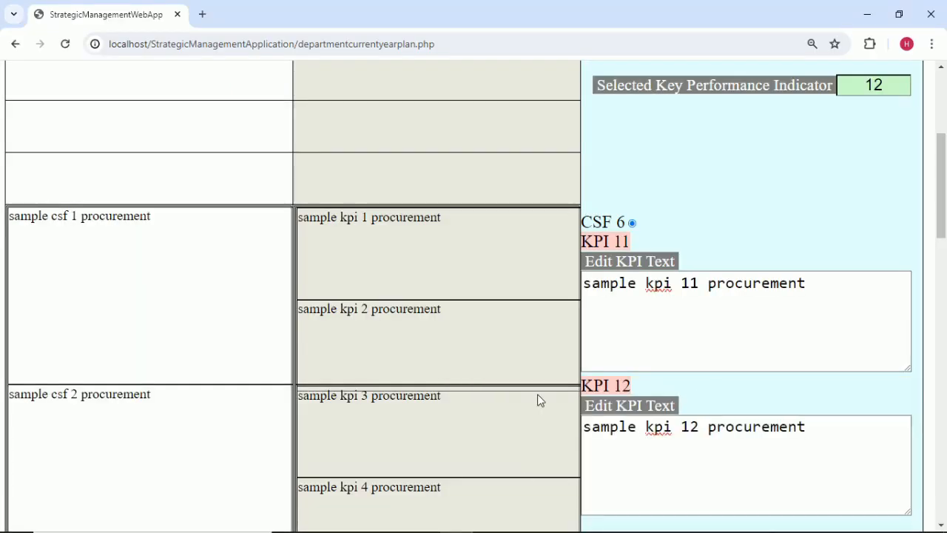
pyautogui.scroll(-12, 538, 397)
pyautogui.scroll(12, 531, 399)
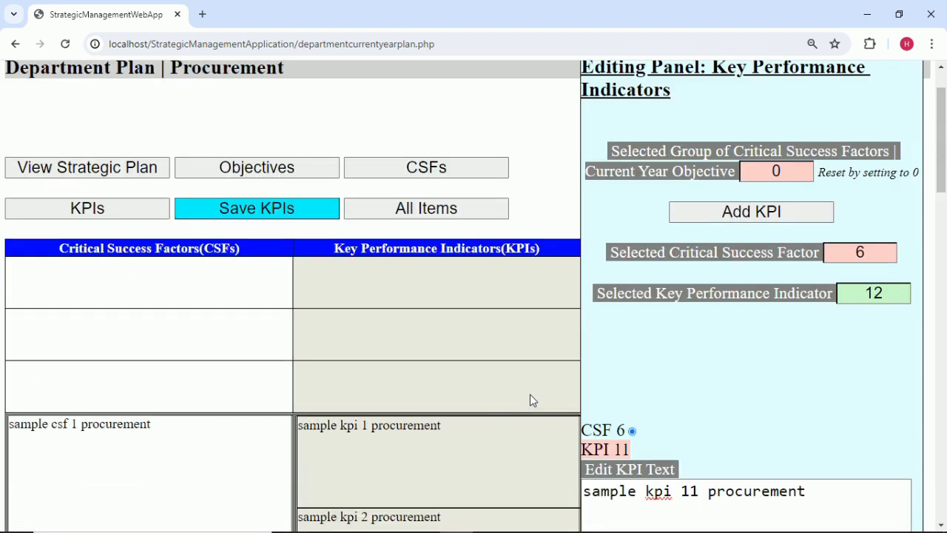
# Save the KPIs, acknowledge 'Changes saved.', and show the All Items table.
pyautogui.click(278, 209)
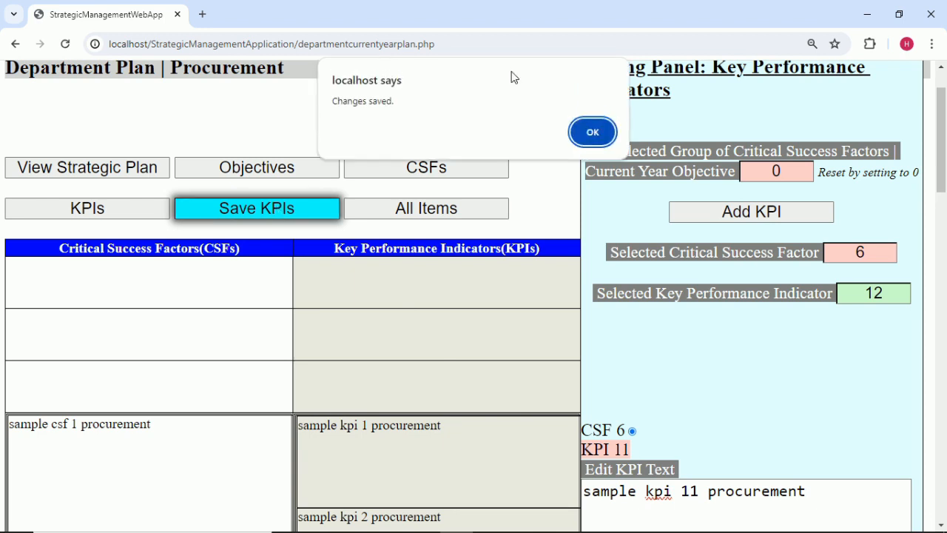
pyautogui.click(602, 128)
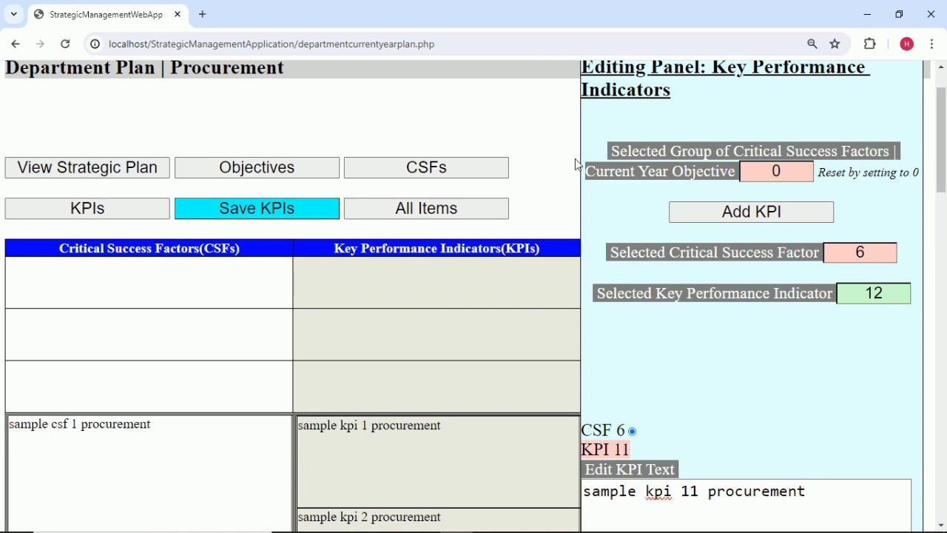
pyautogui.click(455, 209)
# Scroll through the combined objectives, CSFs and KPIs table of the Procurement plan.
pyautogui.scroll(-3, 455, 215)
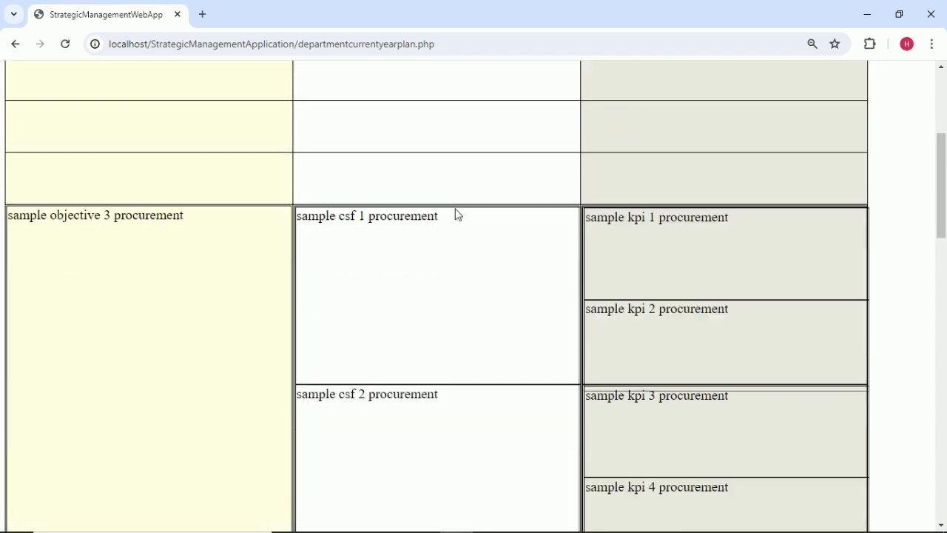
pyautogui.scroll(-1, 457, 214)
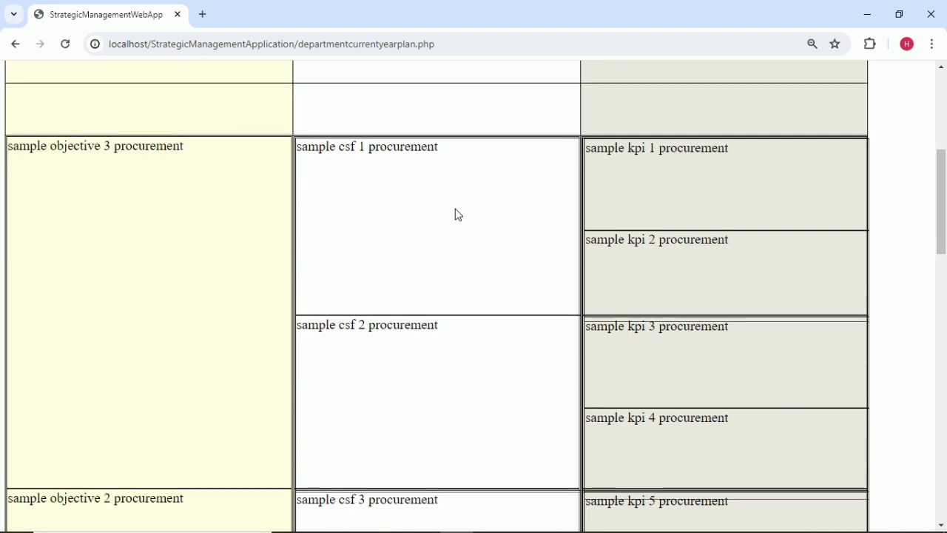
pyautogui.scroll(5, 456, 214)
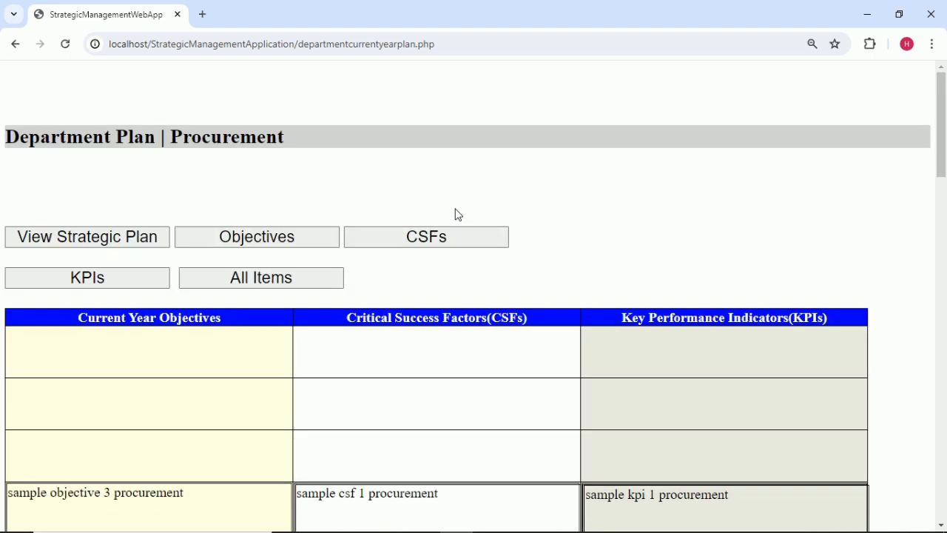
pyautogui.scroll(-3, 457, 215)
pyautogui.scroll(-7, 457, 215)
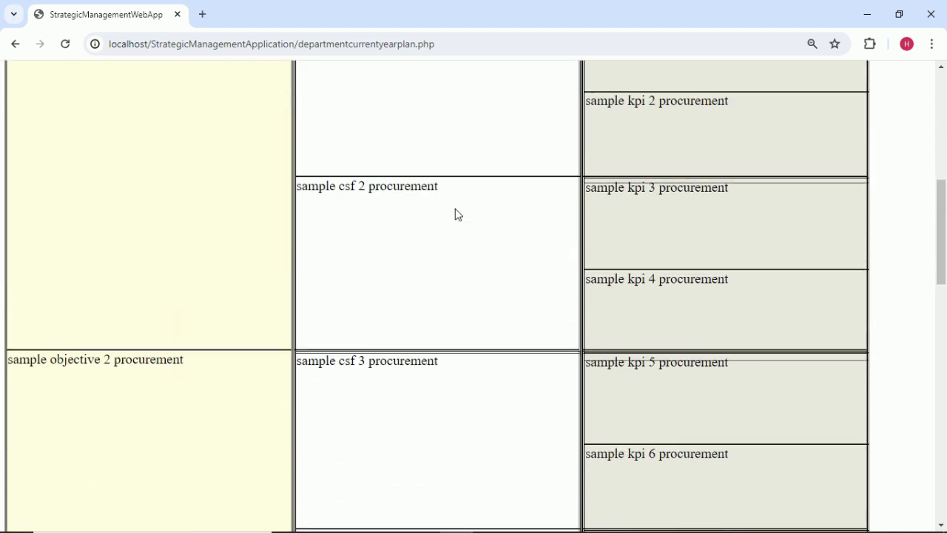
pyautogui.scroll(5, 457, 215)
pyautogui.scroll(-1, 141, 185)
pyautogui.scroll(1, 141, 185)
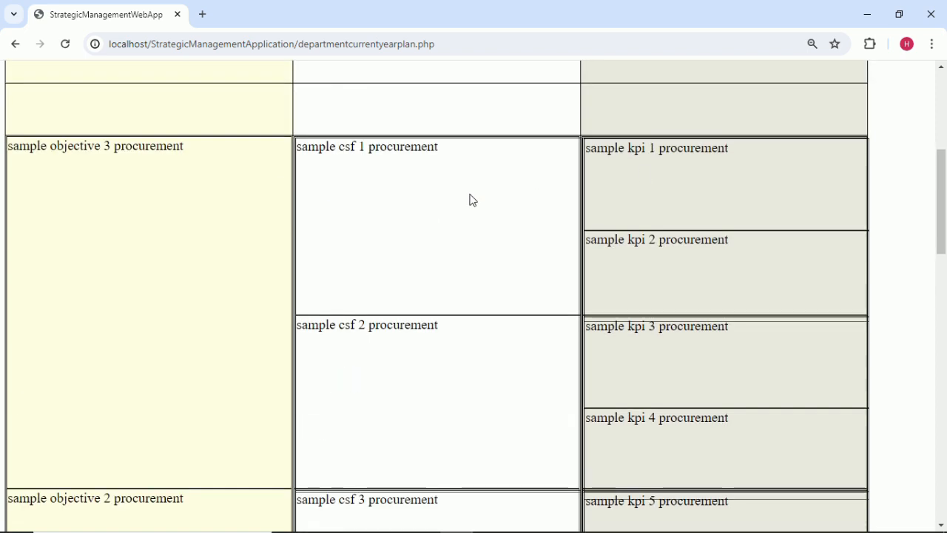
pyautogui.scroll(-2, 672, 175)
pyautogui.scroll(-12, 673, 176)
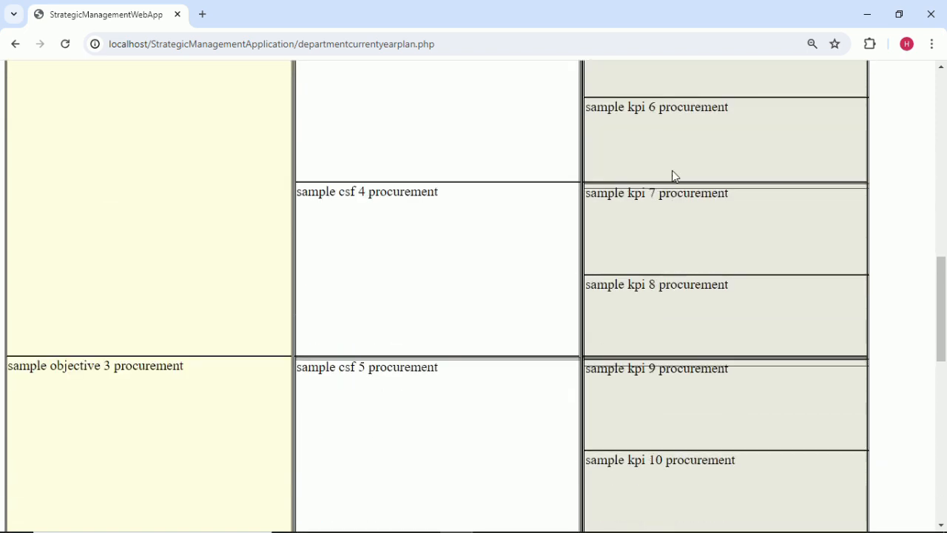
pyautogui.scroll(6, 673, 175)
pyautogui.scroll(12, 673, 176)
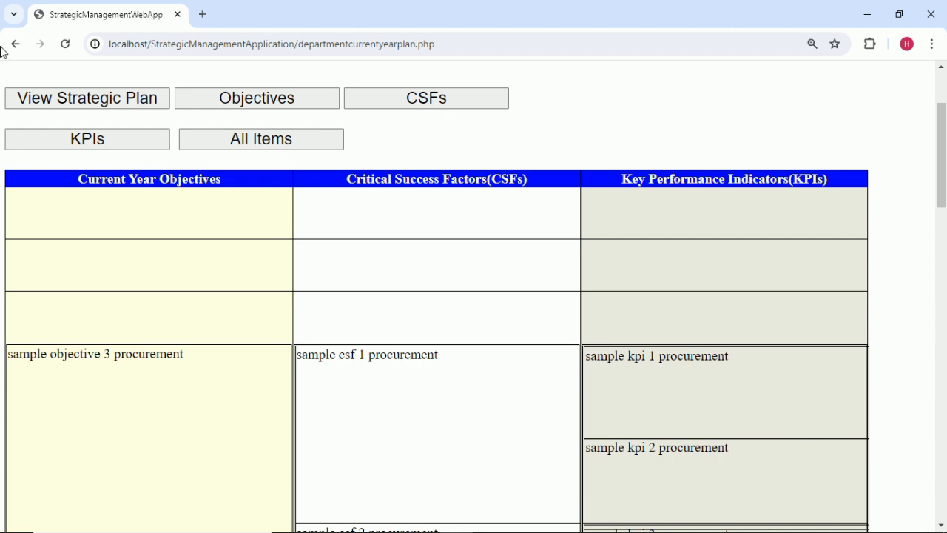
# Show the strategic plan beside the department plan, then return to the KPI page.
pyautogui.click(65, 98)
pyautogui.scroll(-5, 294, 155)
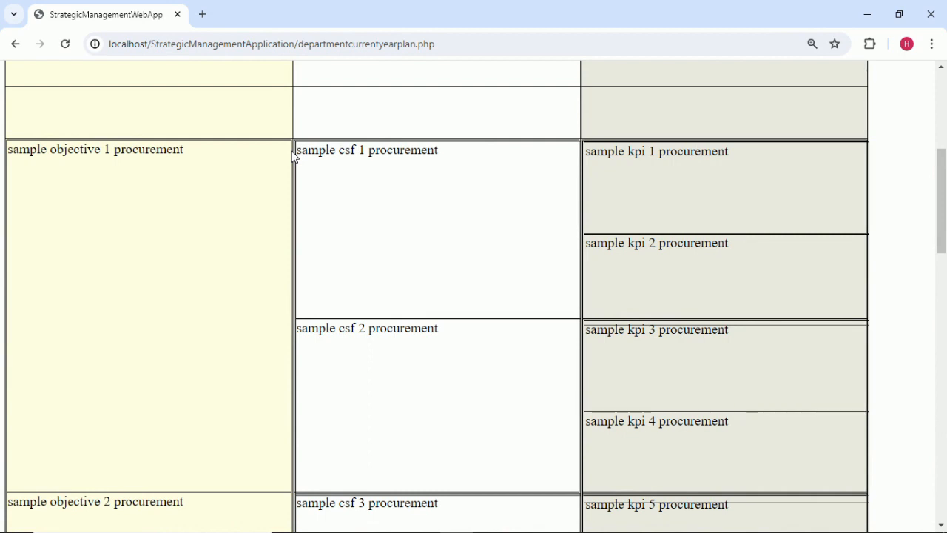
pyautogui.scroll(5, 293, 156)
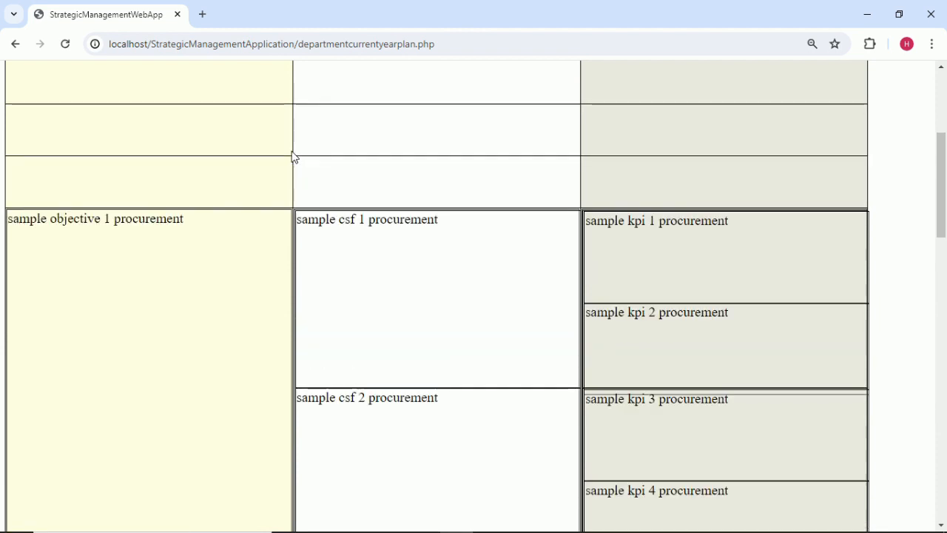
pyautogui.click(17, 44)
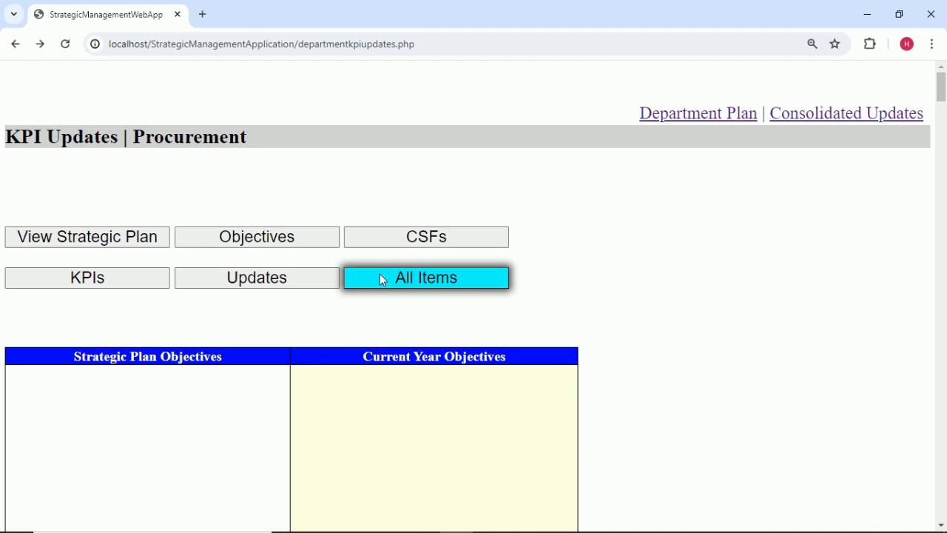
# Scroll through the All Items table to review the Procurement entries.
pyautogui.scroll(-20, 380, 274)
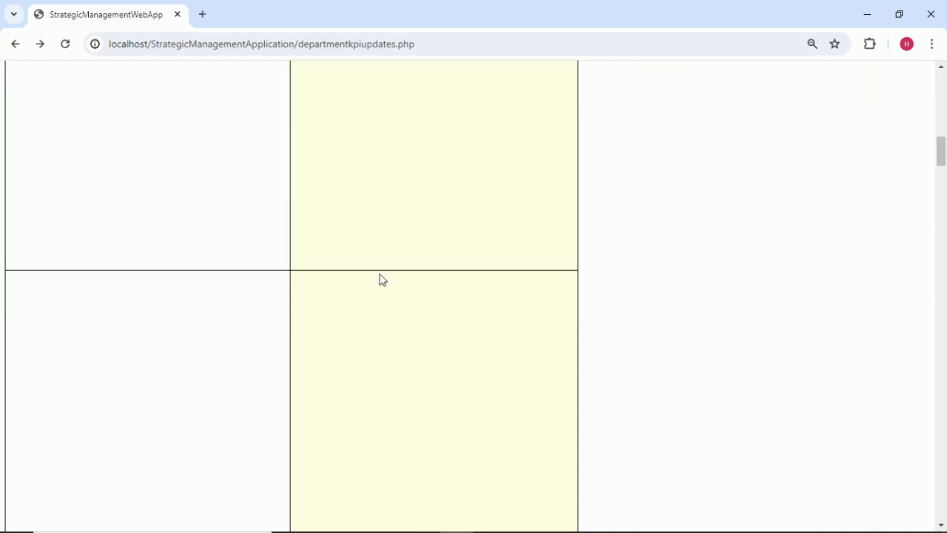
pyautogui.scroll(-10, 383, 279)
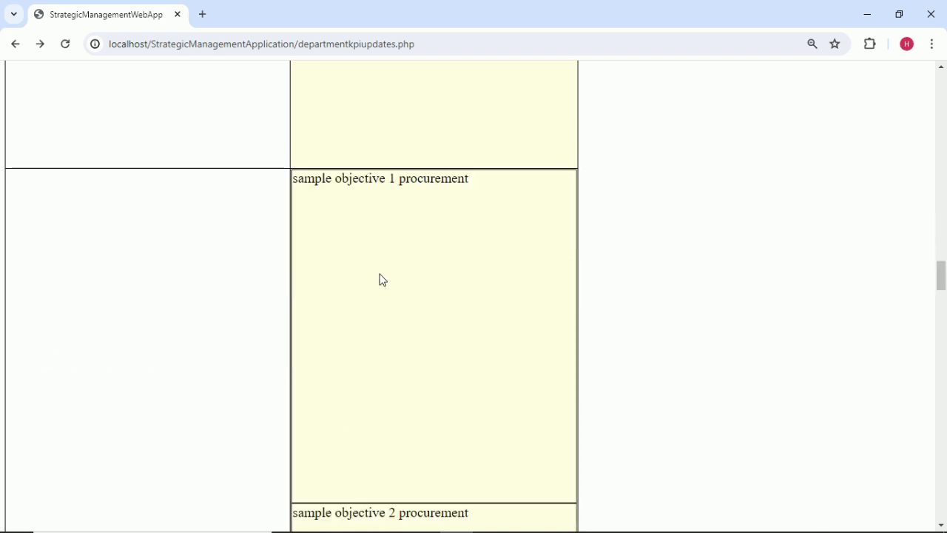
pyautogui.scroll(-10, 382, 279)
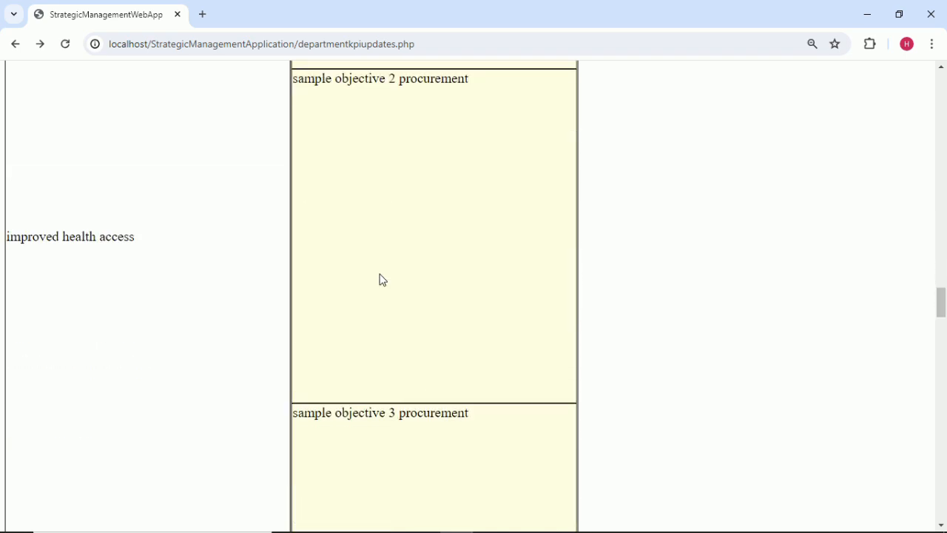
pyautogui.scroll(10, 383, 280)
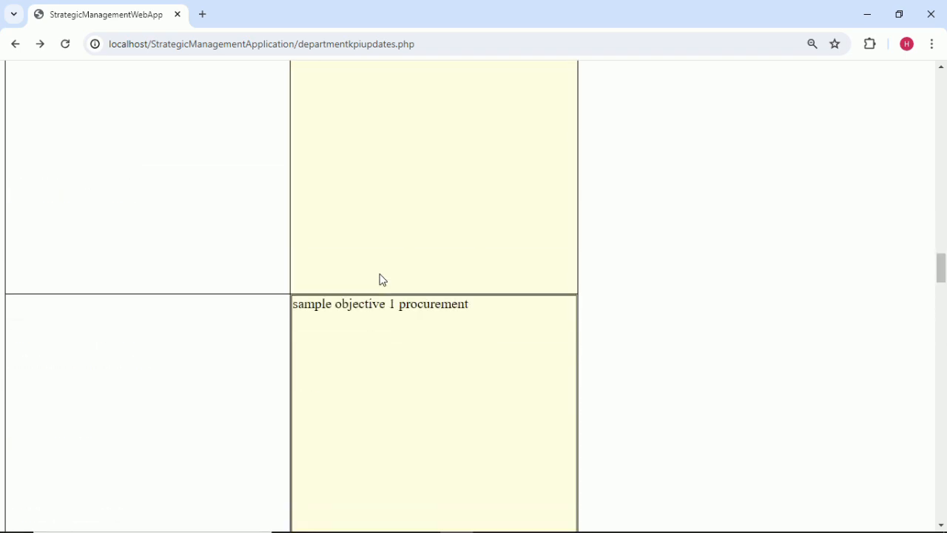
pyautogui.scroll(4, 383, 279)
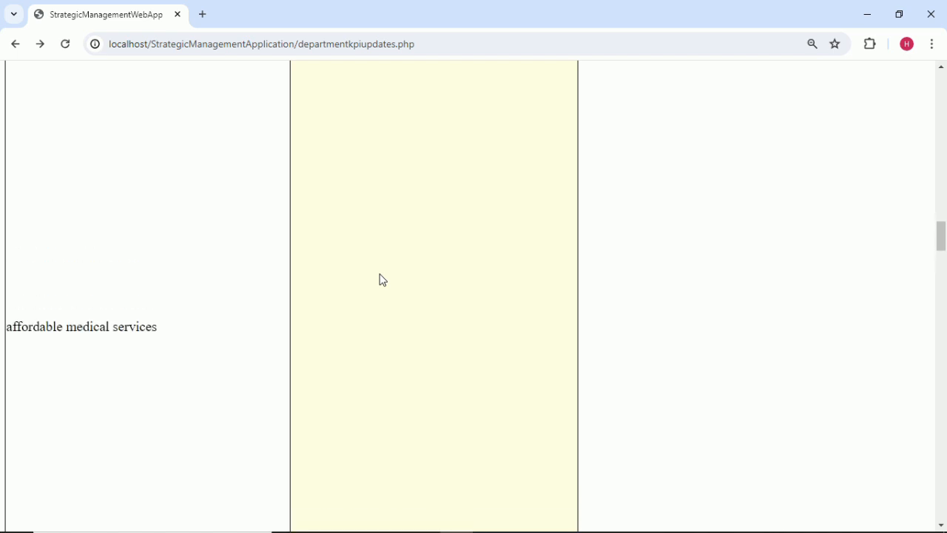
pyautogui.scroll(-1, 383, 280)
pyautogui.scroll(-1, 383, 280)
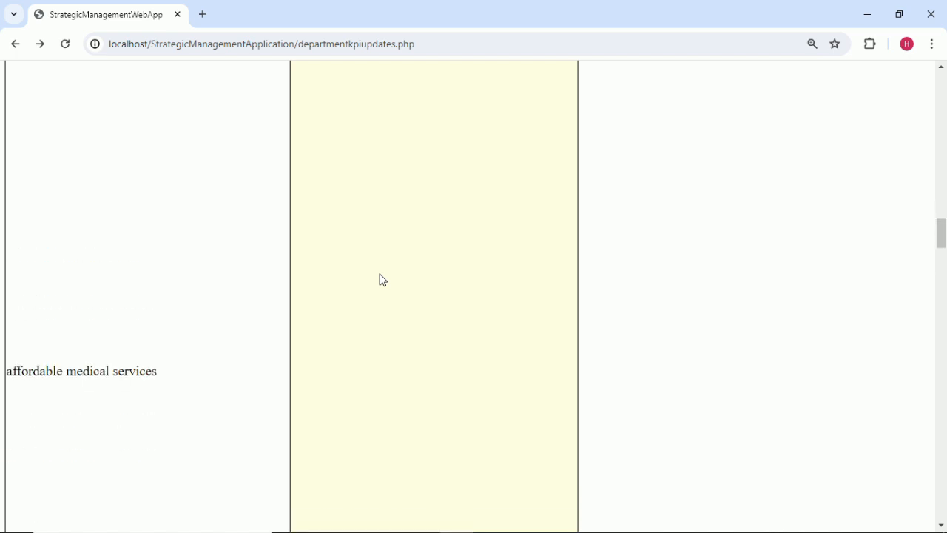
pyautogui.scroll(4, 383, 279)
pyautogui.scroll(5, 383, 280)
pyautogui.scroll(6, 383, 280)
pyautogui.scroll(-8, 383, 279)
pyautogui.scroll(-8, 383, 280)
pyautogui.scroll(10, 419, 326)
pyautogui.scroll(6, 419, 326)
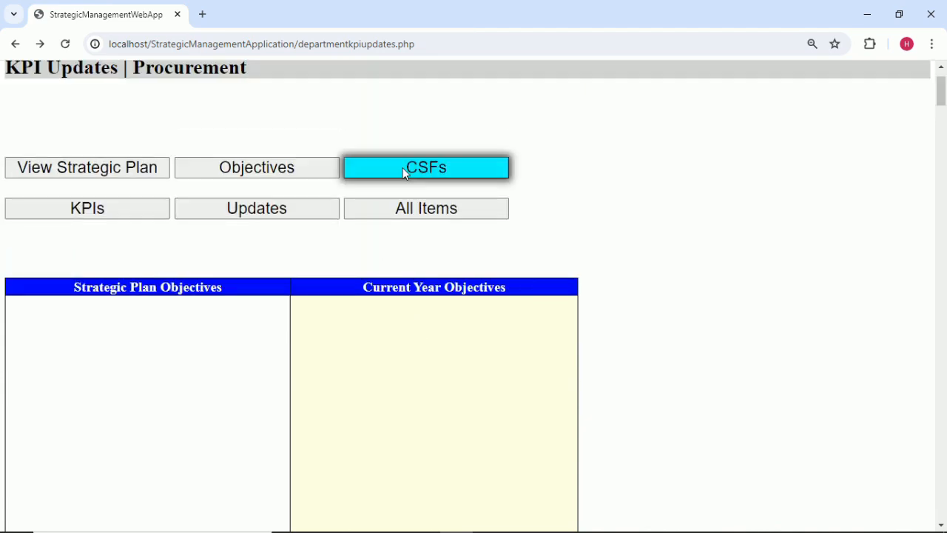
# Show the objectives with their CSFs, then the CSFs with their KPIs.
pyautogui.click(402, 167)
pyautogui.scroll(-3, 410, 244)
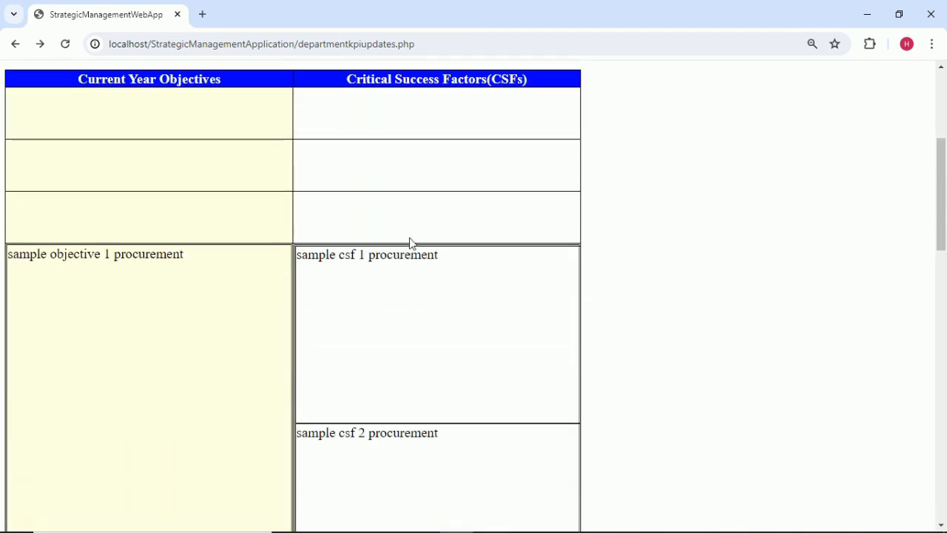
pyautogui.scroll(2, 411, 243)
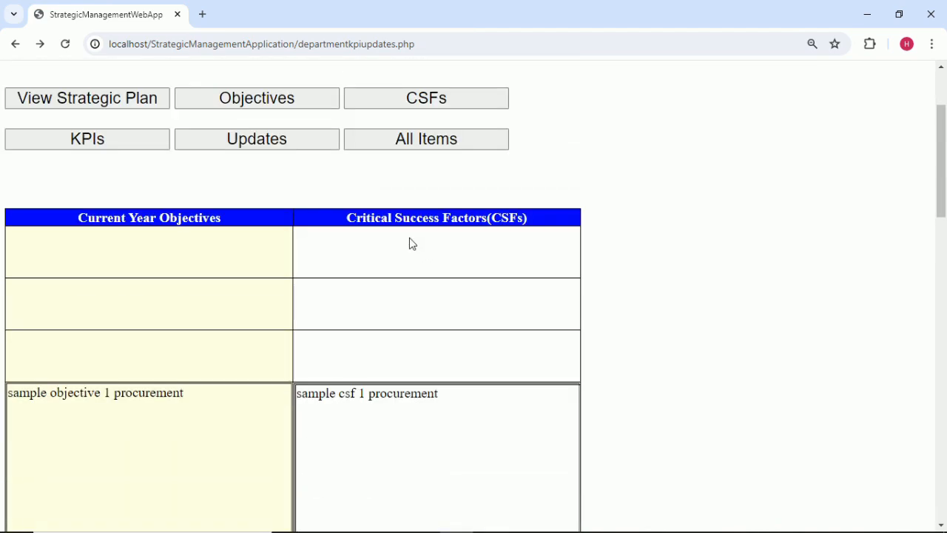
pyautogui.click(130, 138)
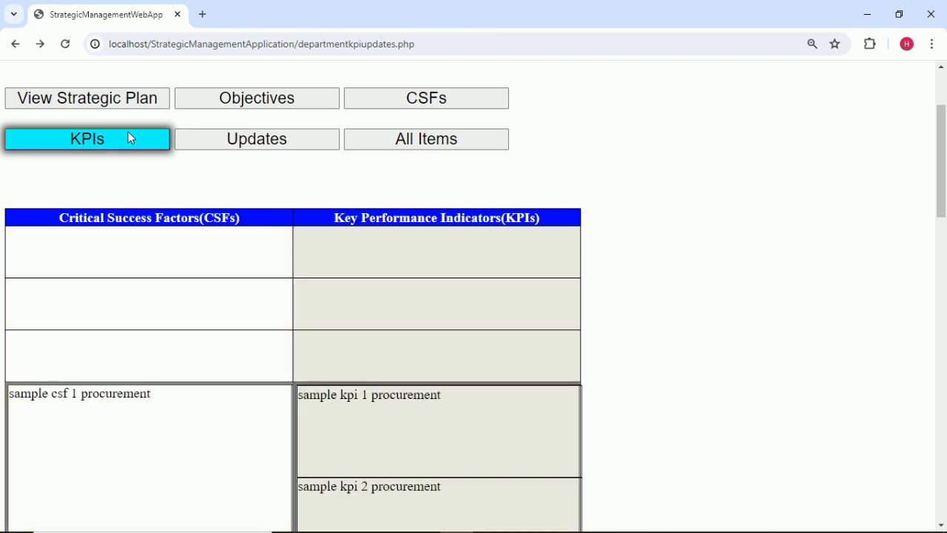
pyautogui.scroll(-1, 349, 294)
pyautogui.scroll(2, 289, 178)
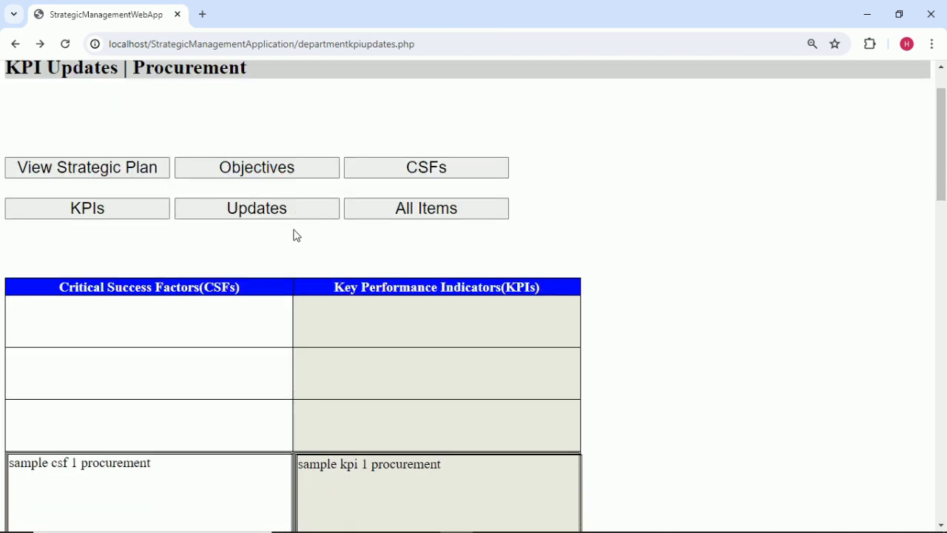
# Load the KPI Updates table and panel and review the sample procurement KPIs.
pyautogui.click(292, 210)
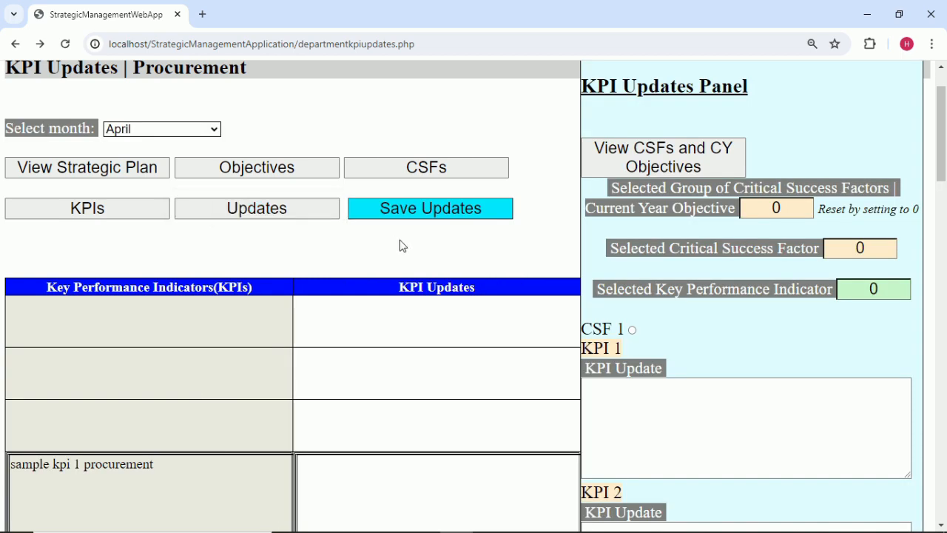
pyautogui.scroll(-1, 399, 244)
pyautogui.scroll(1, 421, 245)
pyautogui.scroll(-2, 710, 320)
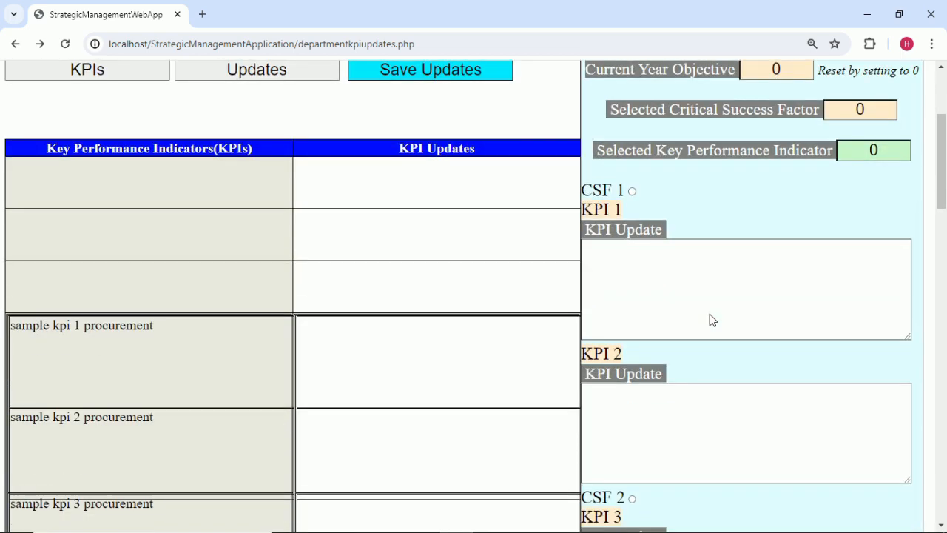
pyautogui.scroll(-1, 710, 319)
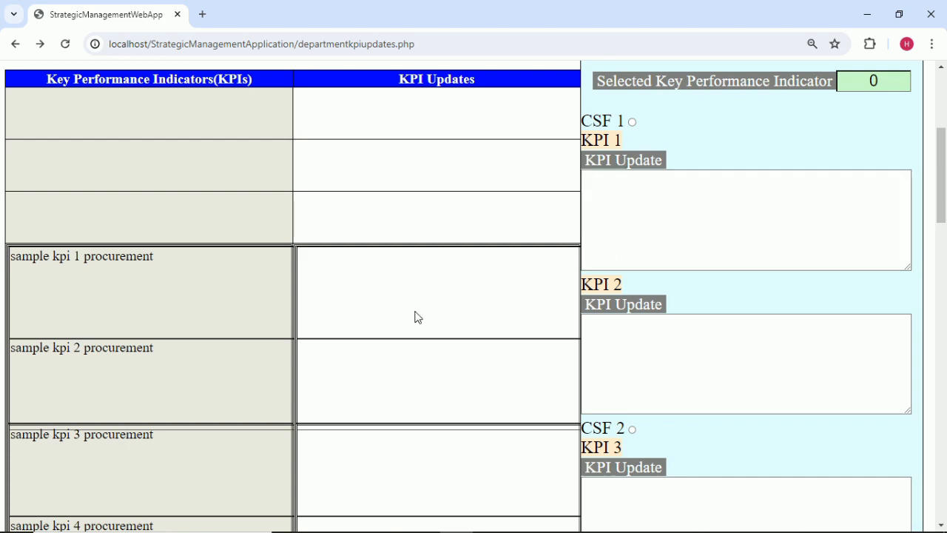
pyautogui.scroll(2, 229, 326)
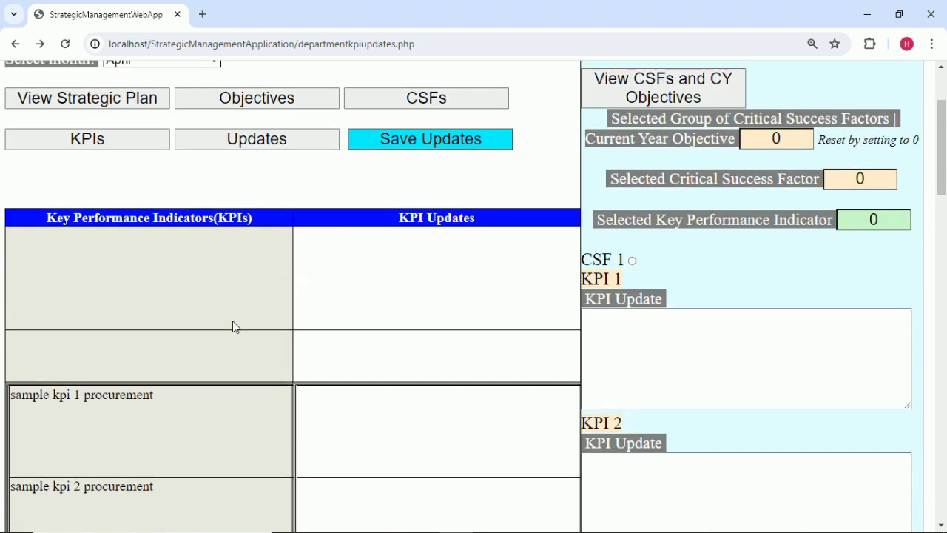
pyautogui.scroll(2, 233, 326)
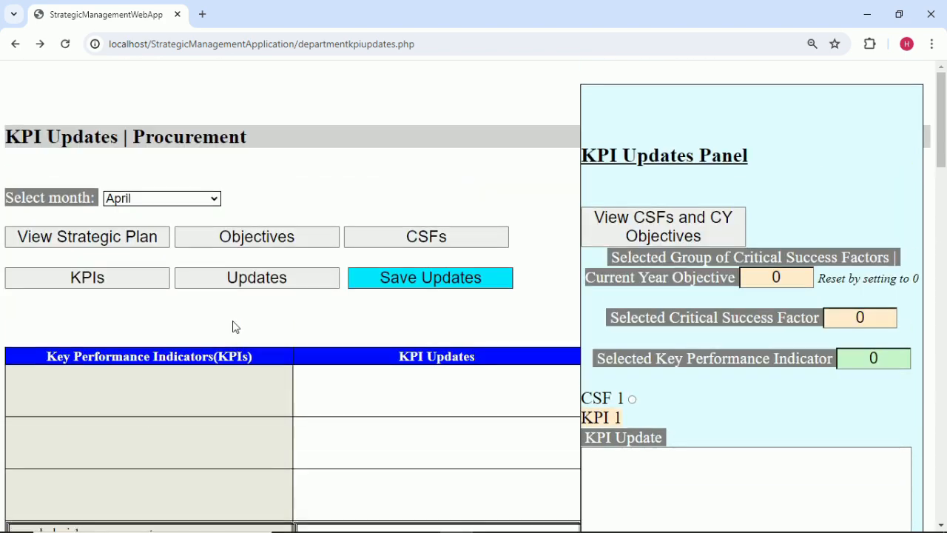
pyautogui.scroll(-1, 108, 219)
# Start editing the Selected Critical Success Factor number in the KPI Updates Panel.
pyautogui.click(109, 217)
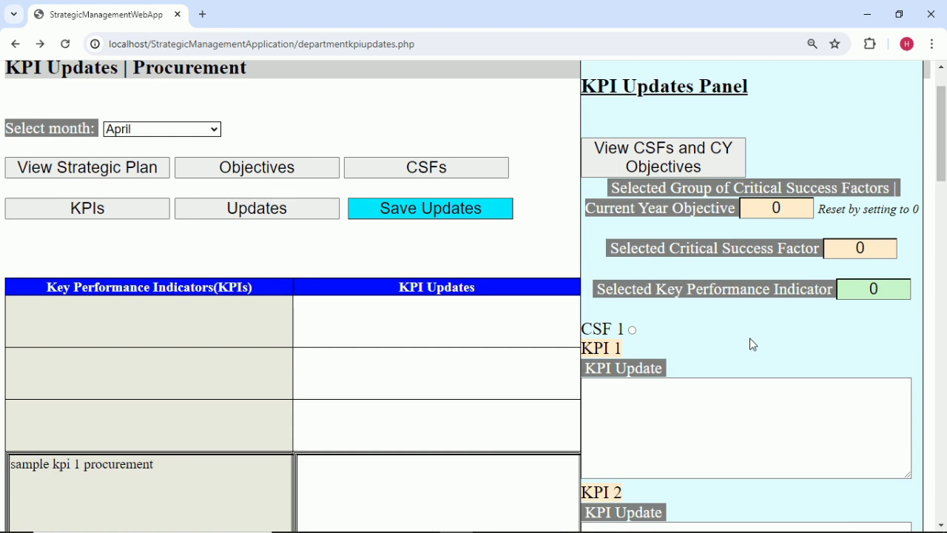
pyautogui.click(872, 249)
pyautogui.scroll(-6, 863, 274)
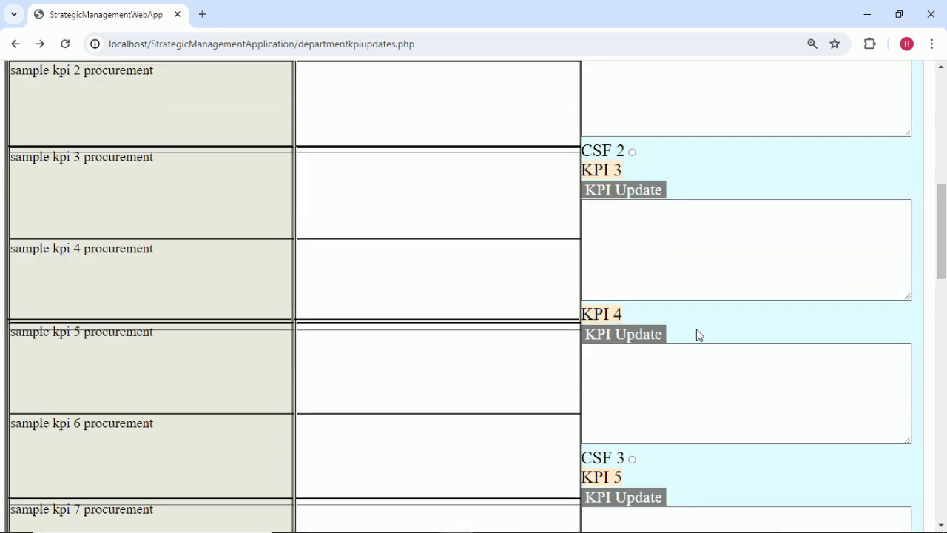
pyautogui.scroll(5, 689, 374)
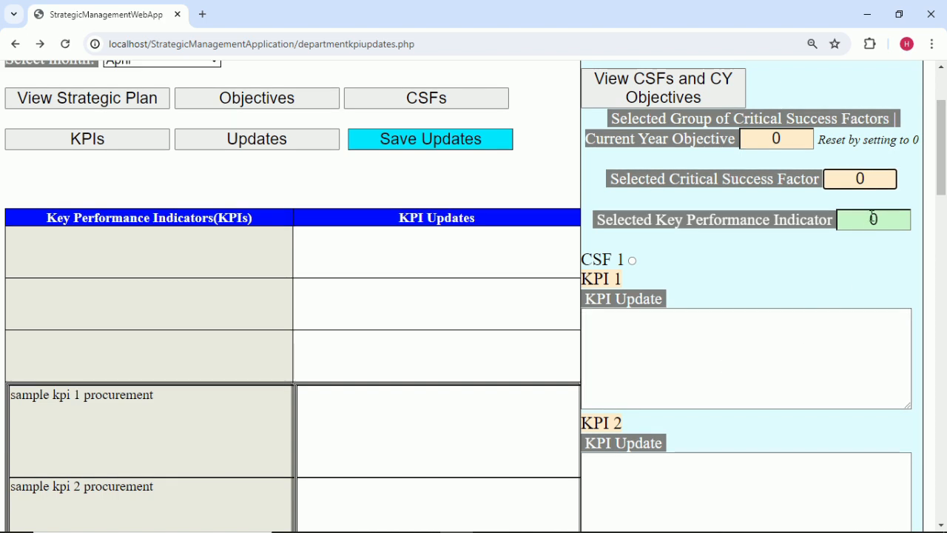
# Switch the panel to CSF 2's KPIs, then back to CSF 1's KPIs.
pyautogui.write('2')
pyautogui.click(836, 253)
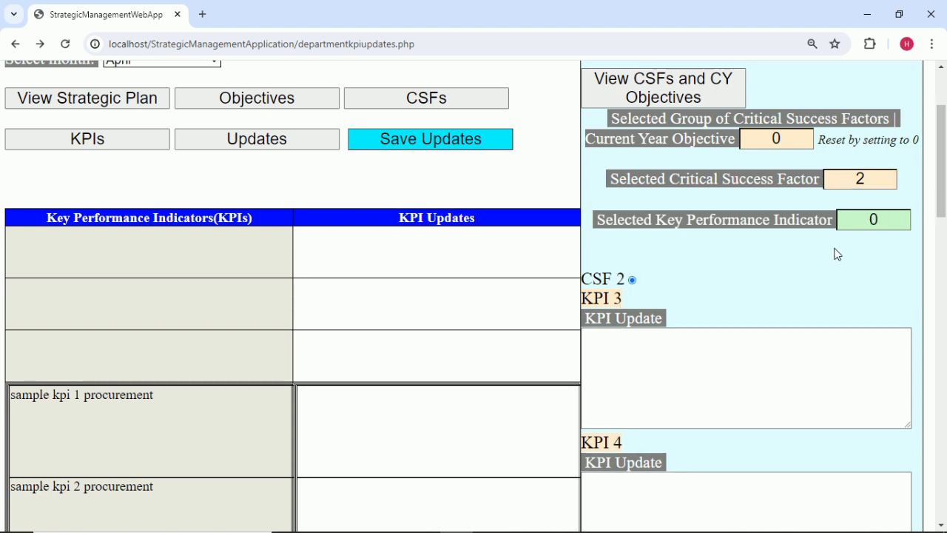
pyautogui.click(888, 178)
pyautogui.click(794, 296)
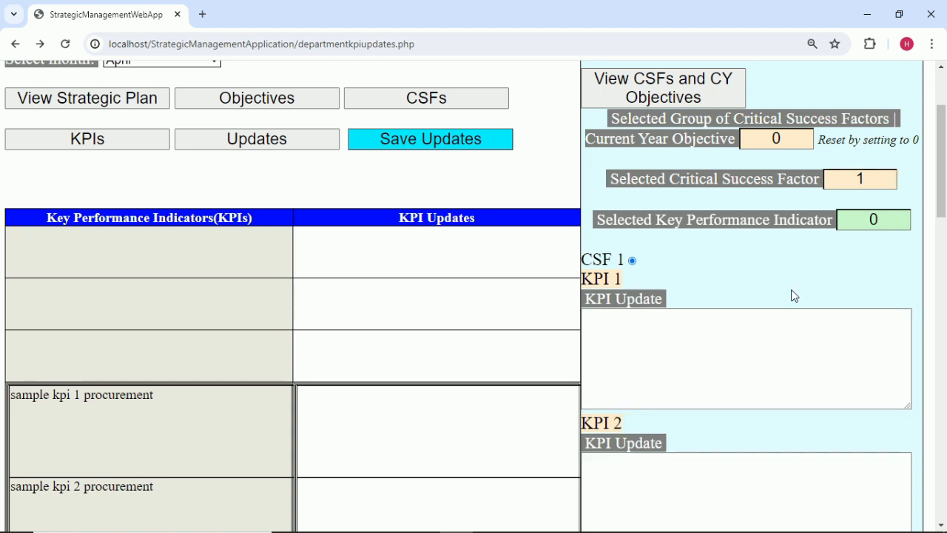
pyautogui.scroll(-3, 729, 272)
pyautogui.scroll(2, 729, 272)
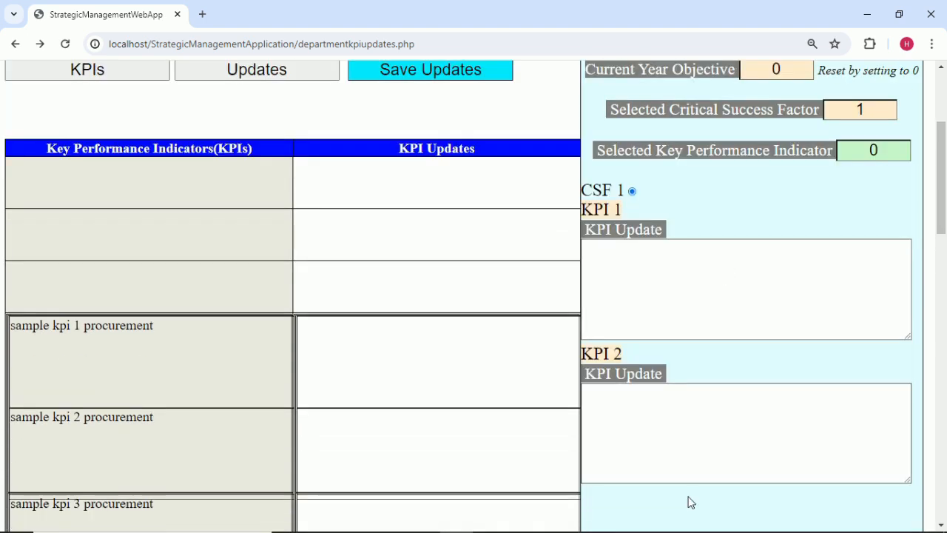
# Enter 'sample update 1 april' as KPI 1's update.
pyautogui.click(883, 150)
pyautogui.press('BackSpace')
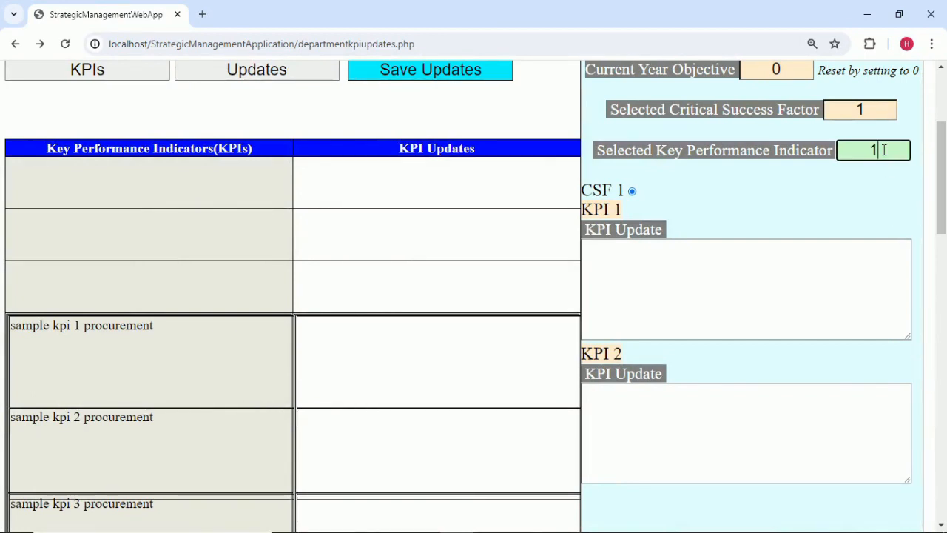
pyautogui.click(701, 288)
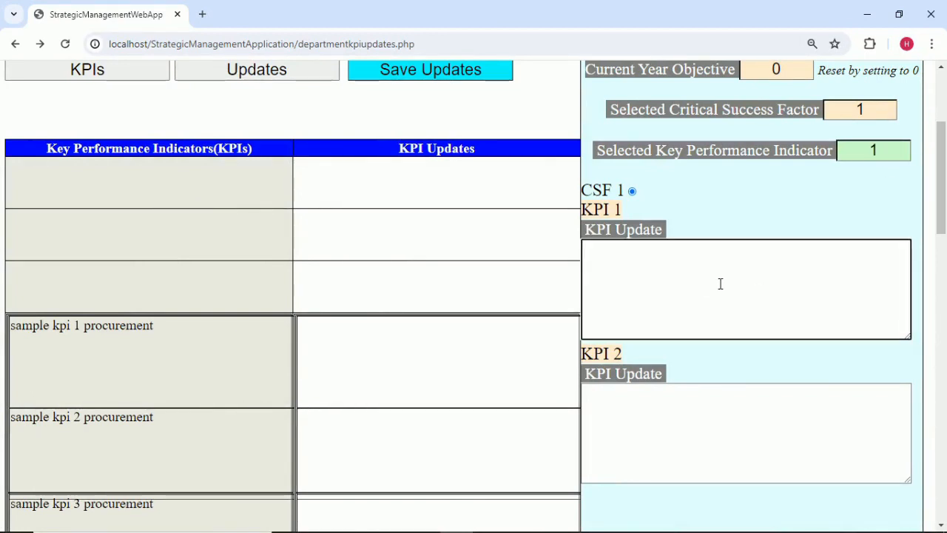
pyautogui.write('u')
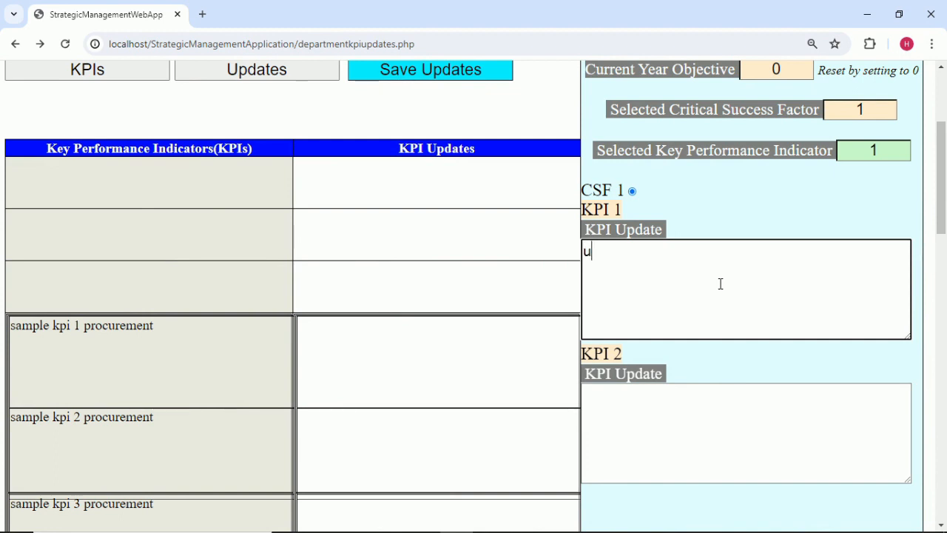
pyautogui.write('sample updat')
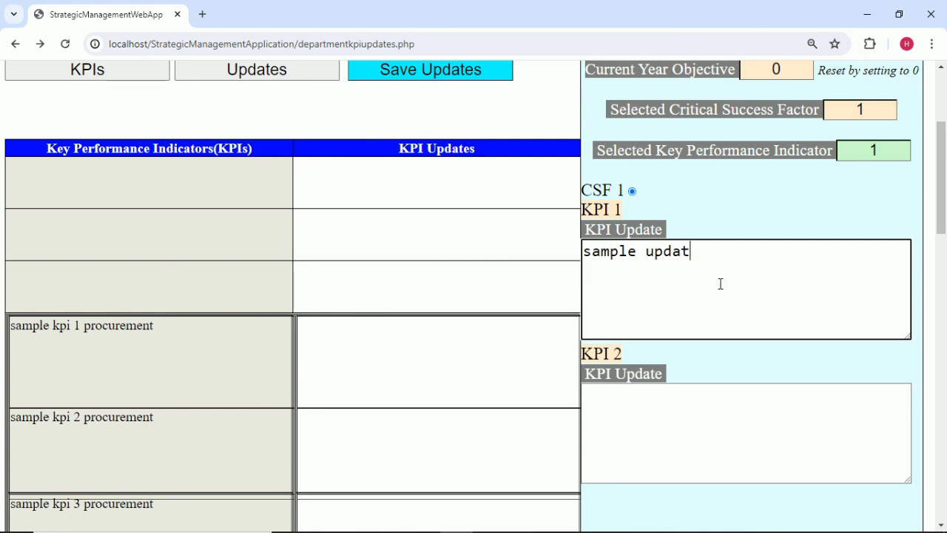
pyautogui.write('e 1 april')
pyautogui.hotkey('ctrl', 'a')
pyautogui.hotkey('ctrl', 'c')
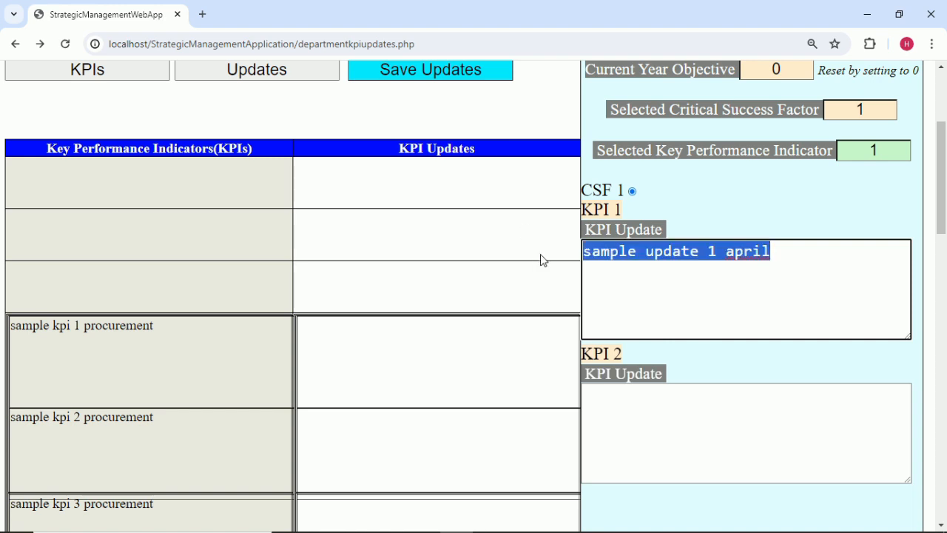
pyautogui.click(886, 146)
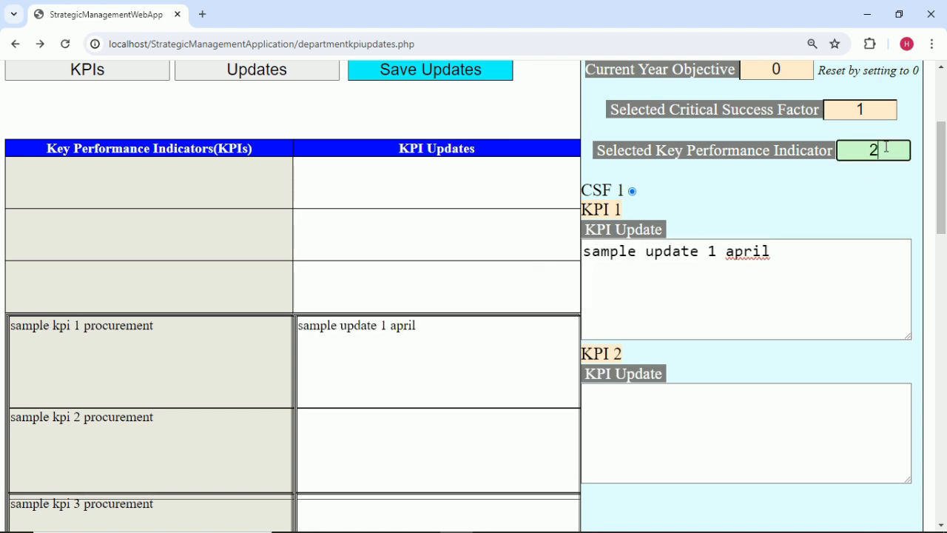
# Enter 'sample update 2 april' as KPI 2's update by editing the pasted text.
pyautogui.click(642, 421)
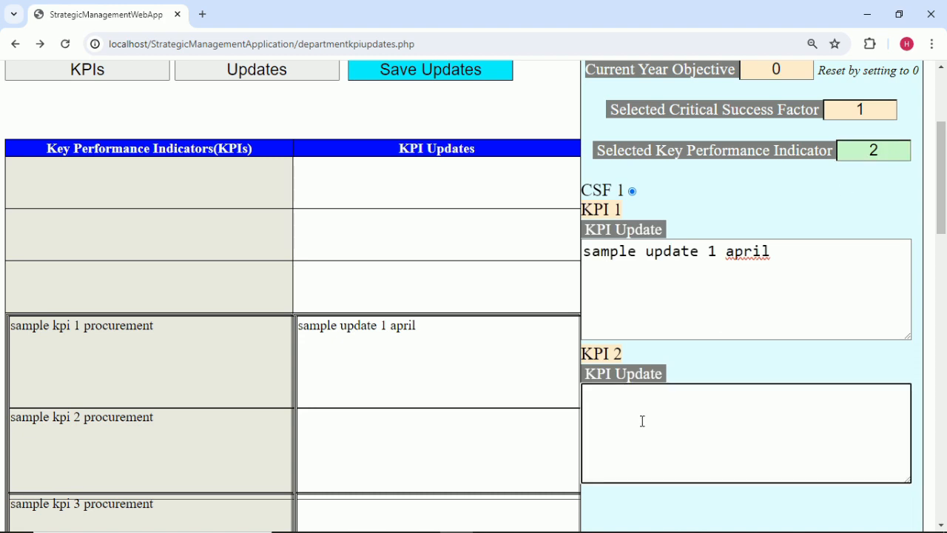
pyautogui.hotkey('ctrl', 'v')
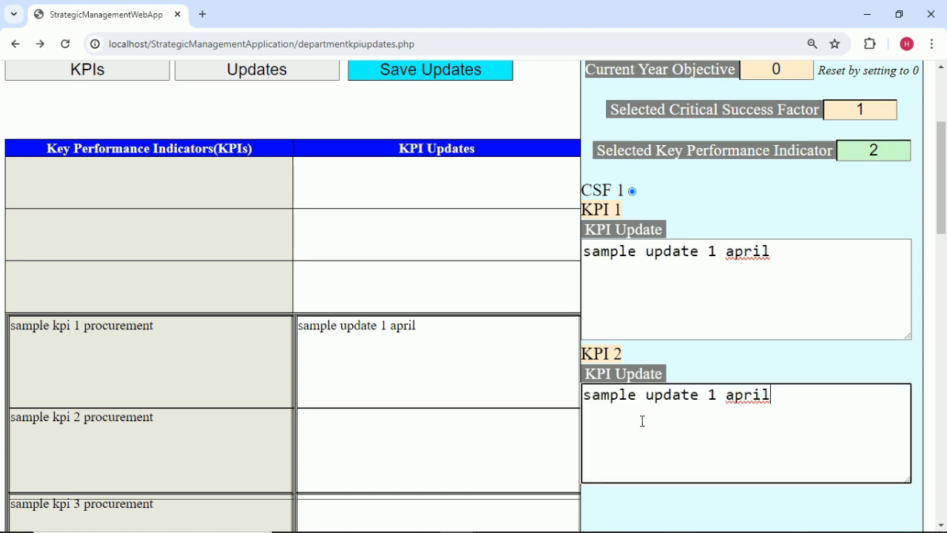
pyautogui.click(716, 394)
pyautogui.press('BackSpace')
pyautogui.write('2')
pyautogui.click(763, 359)
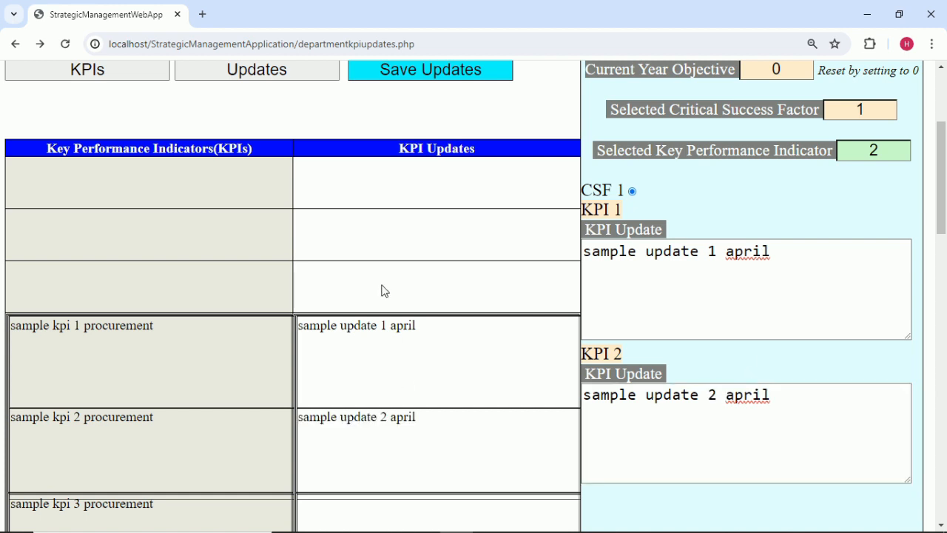
# Save the April updates for KPIs 1 and 2 and acknowledge the confirmation.
pyautogui.scroll(1, 382, 289)
pyautogui.click(451, 138)
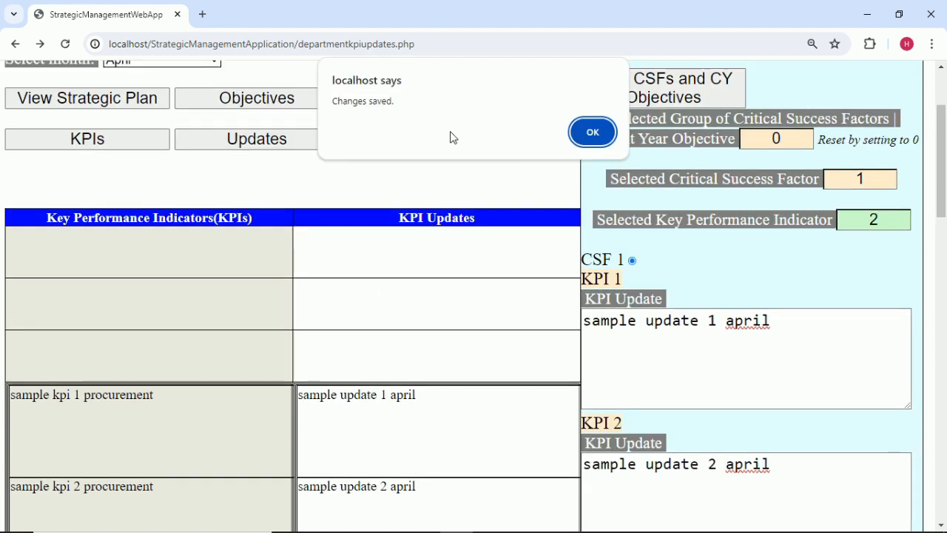
pyautogui.click(593, 137)
# Set the Selected Critical Success Factor to 2 to show KPIs 3 and 4.
pyautogui.click(872, 179)
pyautogui.write('2')
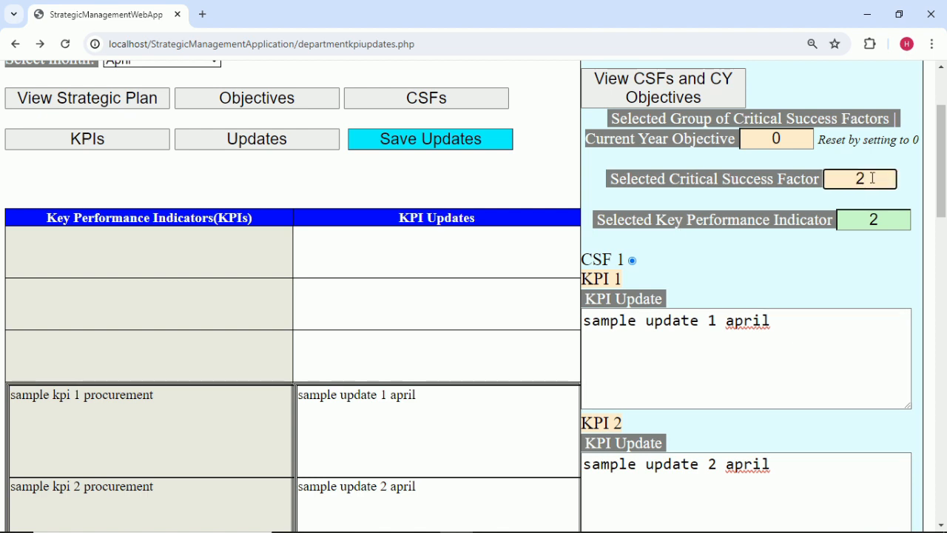
pyautogui.click(813, 251)
# Enter 'sample update 3 april' as KPI 3's update.
pyautogui.click(648, 379)
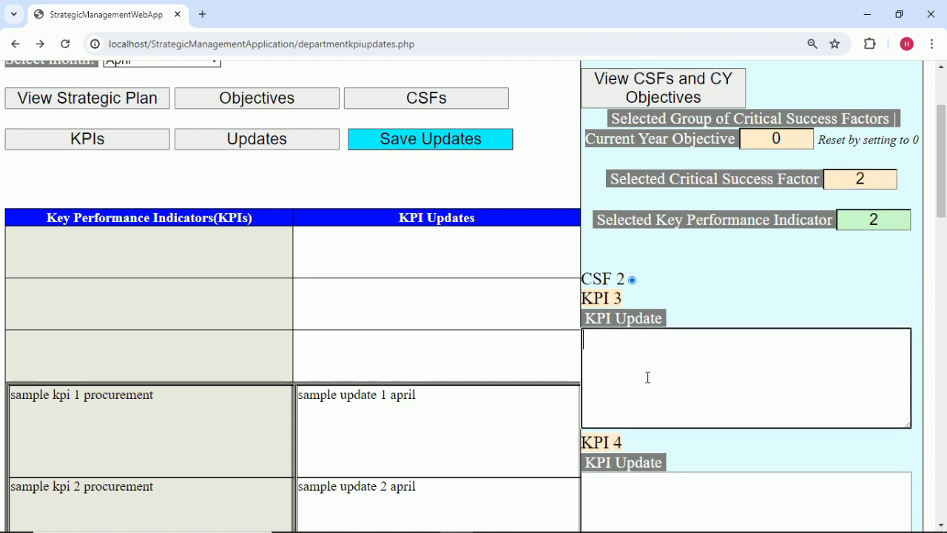
pyautogui.click(884, 217)
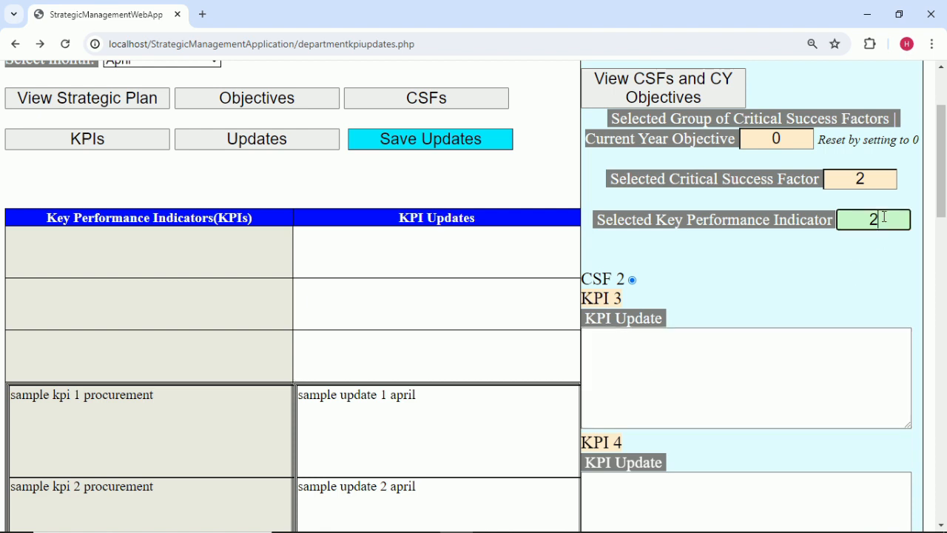
pyautogui.click(812, 259)
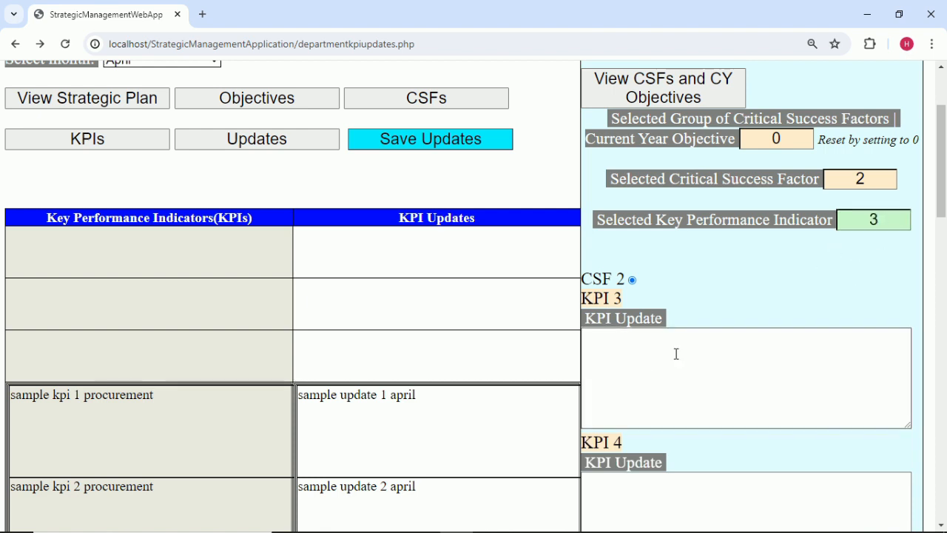
pyautogui.click(673, 370)
pyautogui.hotkey('ctrl', 'v')
pyautogui.click(718, 341)
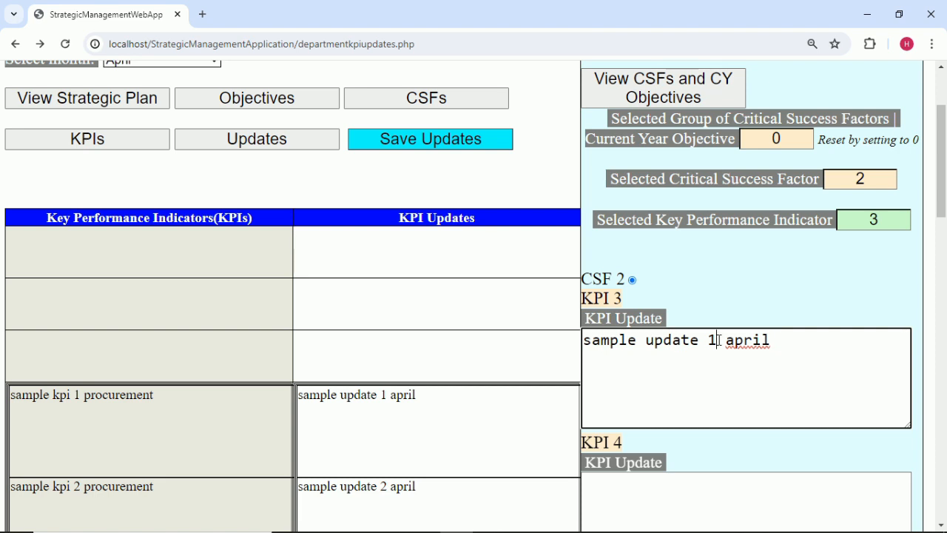
pyautogui.press('BackSpace')
pyautogui.write('3')
pyautogui.click(812, 289)
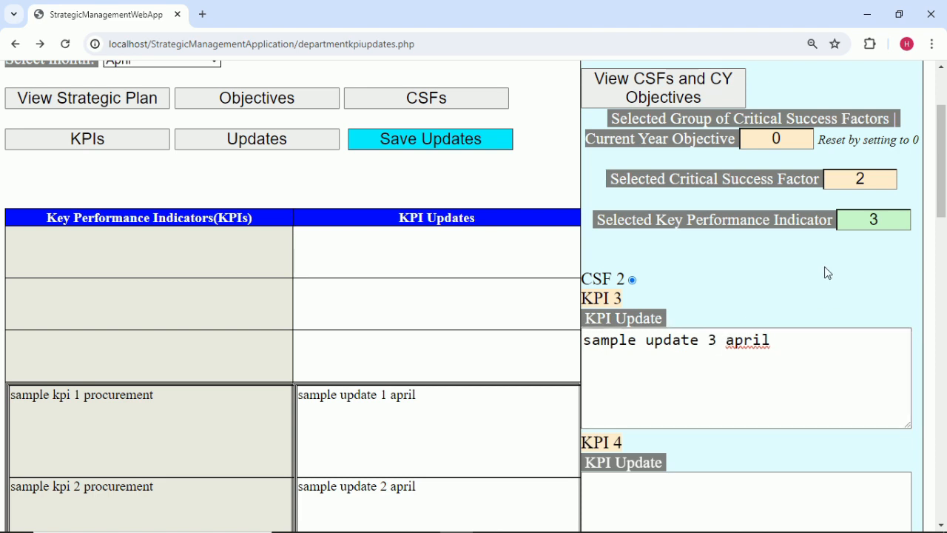
# Enter 'sample update 4 april' as KPI 4's update.
pyautogui.click(863, 212)
pyautogui.click(715, 496)
pyautogui.hotkey('ctrl', 'v')
pyautogui.scroll(-3, 728, 457)
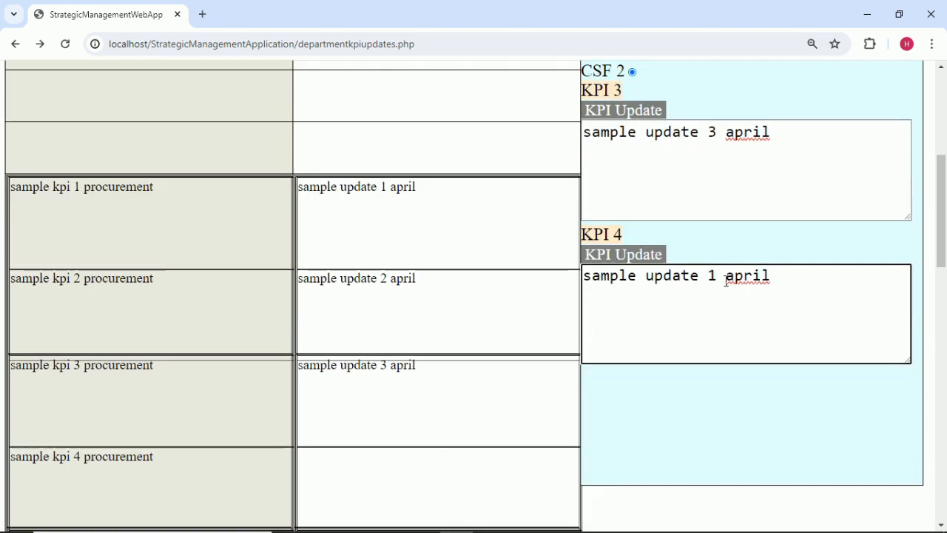
pyautogui.click(718, 275)
pyautogui.press('BackSpace')
pyautogui.write('4')
pyautogui.click(748, 245)
# Save the April updates for KPIs 3 and 4 and dismiss the confirmation.
pyautogui.scroll(5, 746, 266)
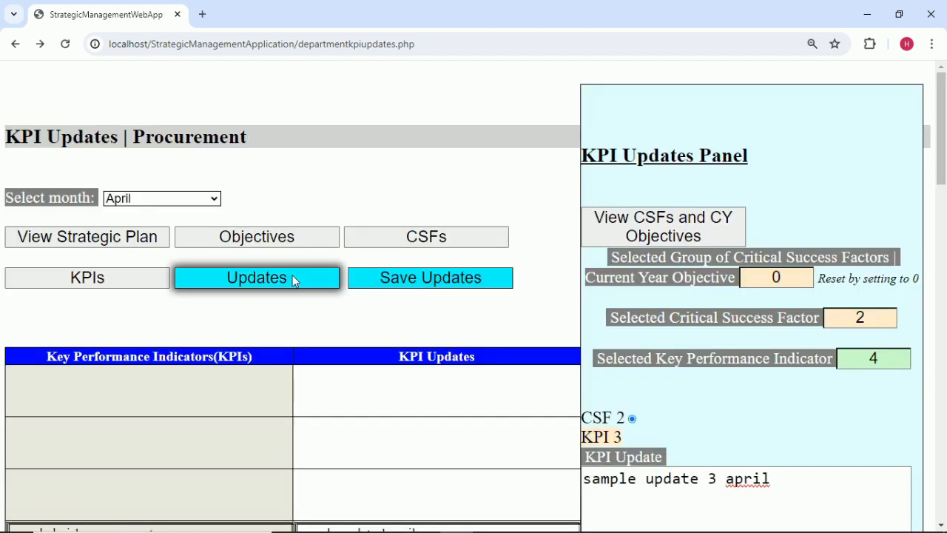
pyautogui.click(379, 277)
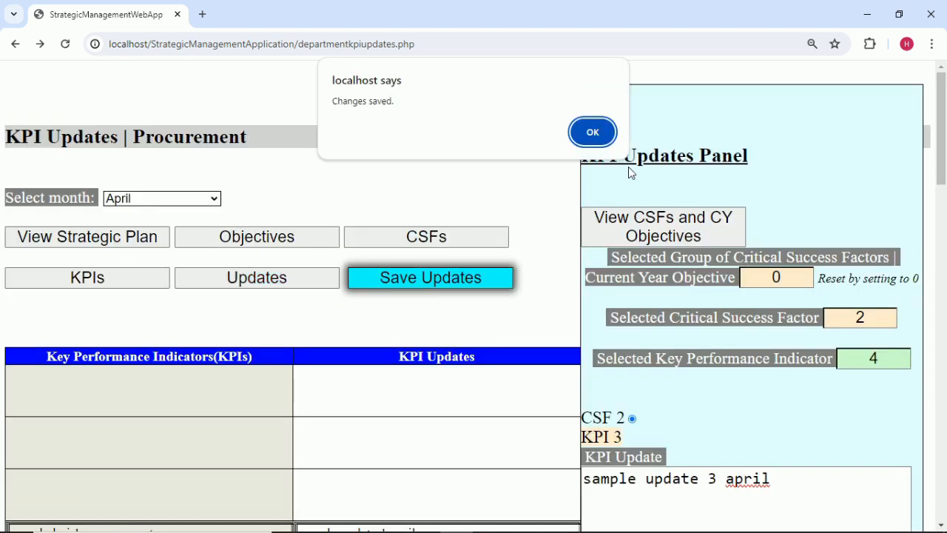
pyautogui.click(593, 131)
pyautogui.scroll(-3, 709, 296)
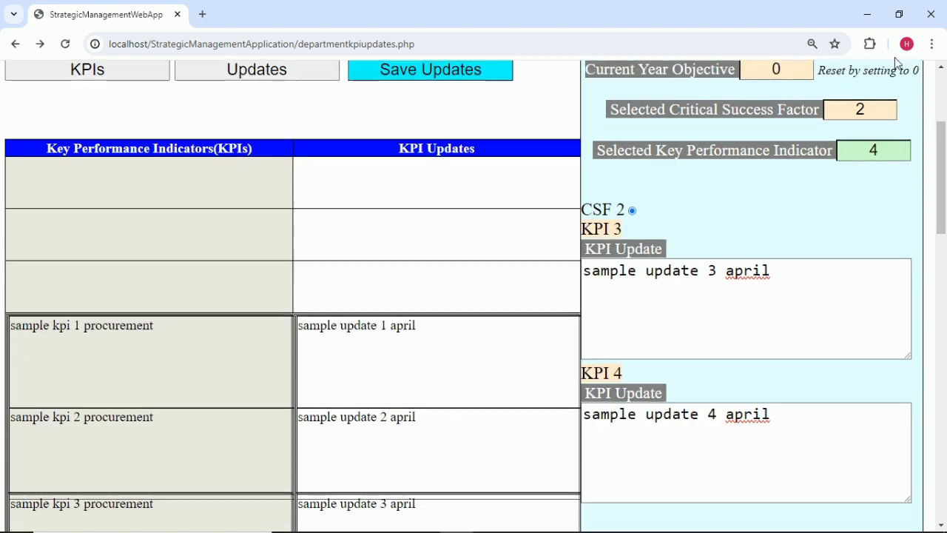
# Select CSF 3 and enter 'sample update 5 april' in the KPI 5 box.
pyautogui.click(873, 112)
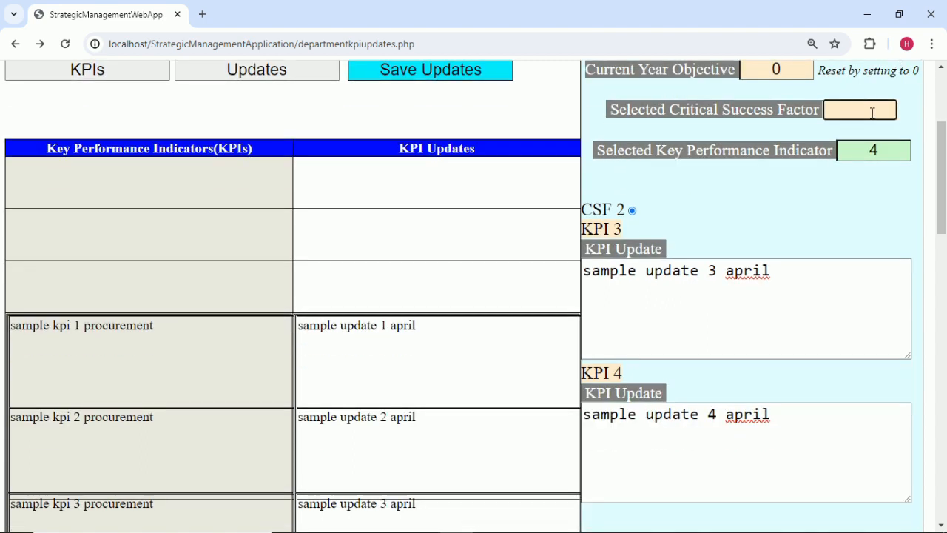
pyautogui.click(814, 213)
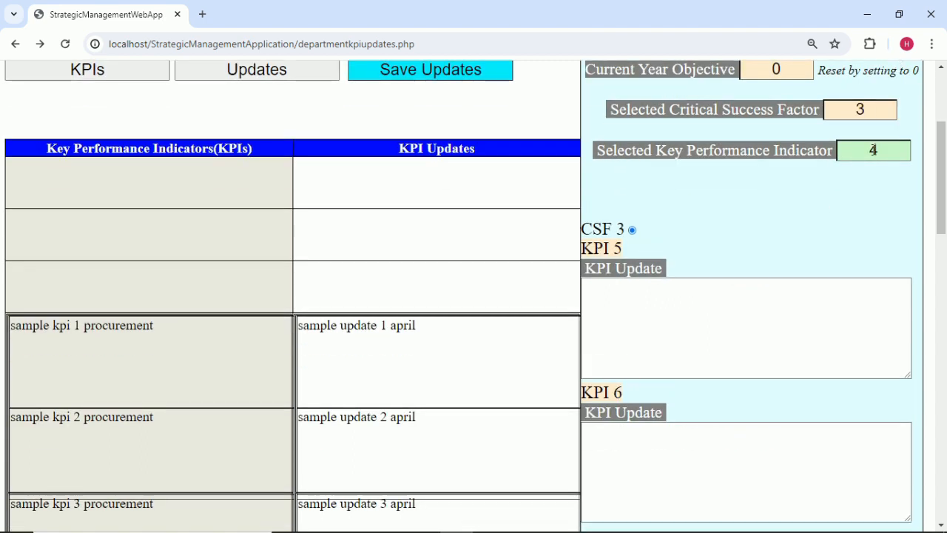
pyautogui.click(878, 149)
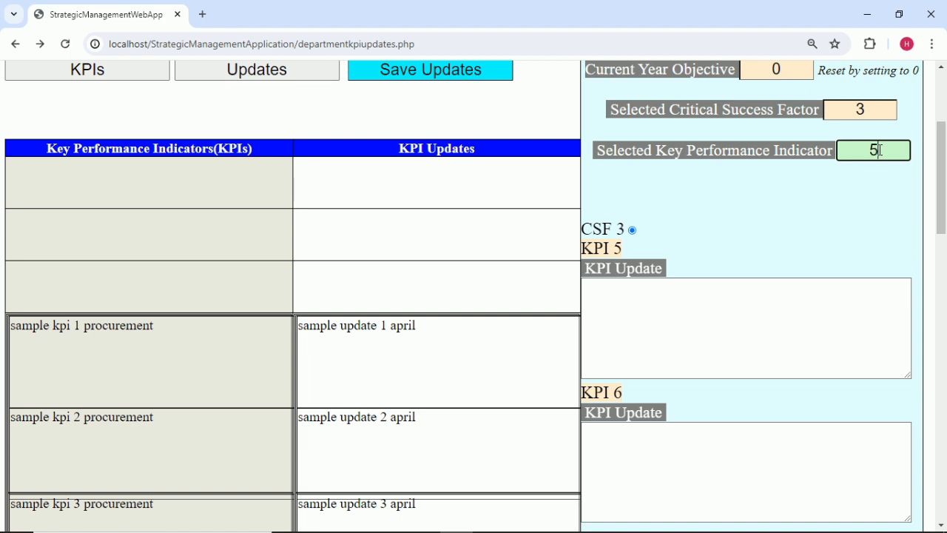
pyautogui.click(652, 337)
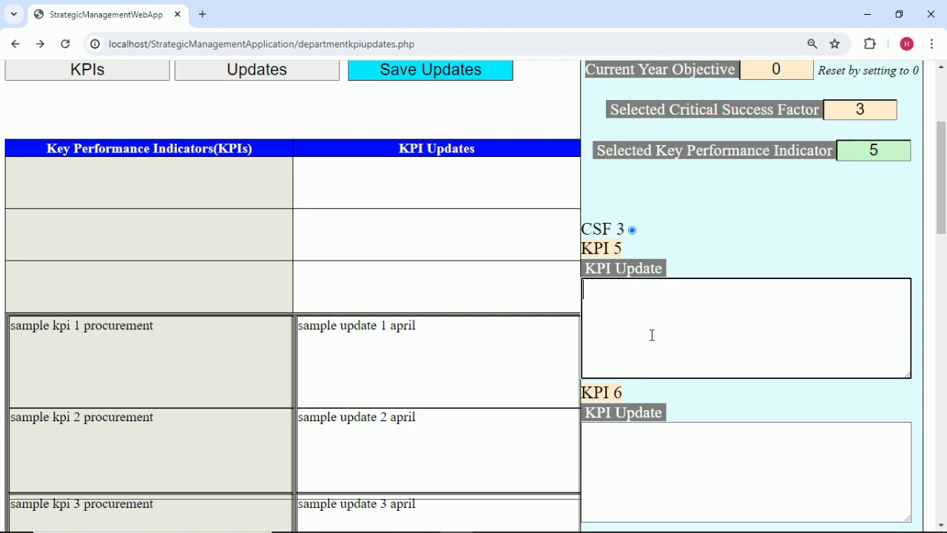
pyautogui.write('sample update 1 april')
pyautogui.click(716, 290)
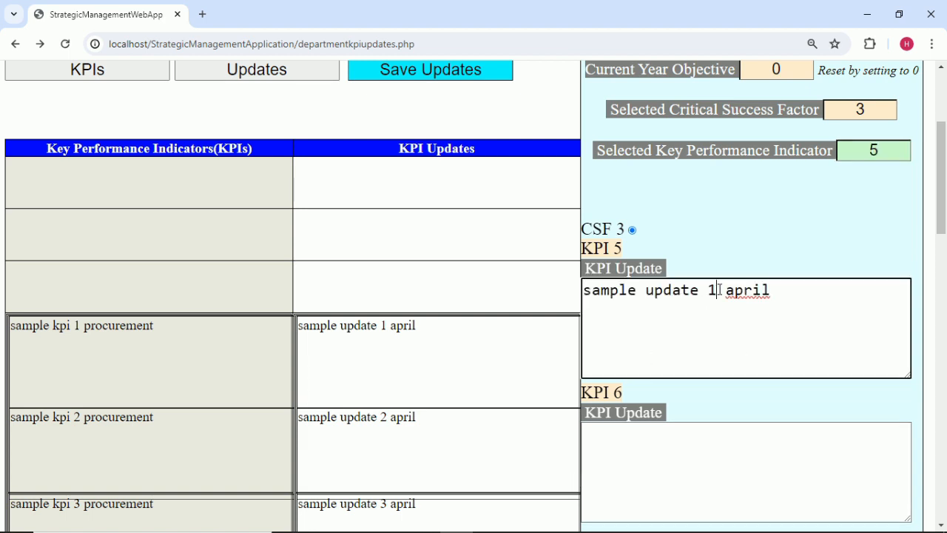
pyautogui.press('BackSpace')
pyautogui.write('5')
pyautogui.scroll(-5, 632, 289)
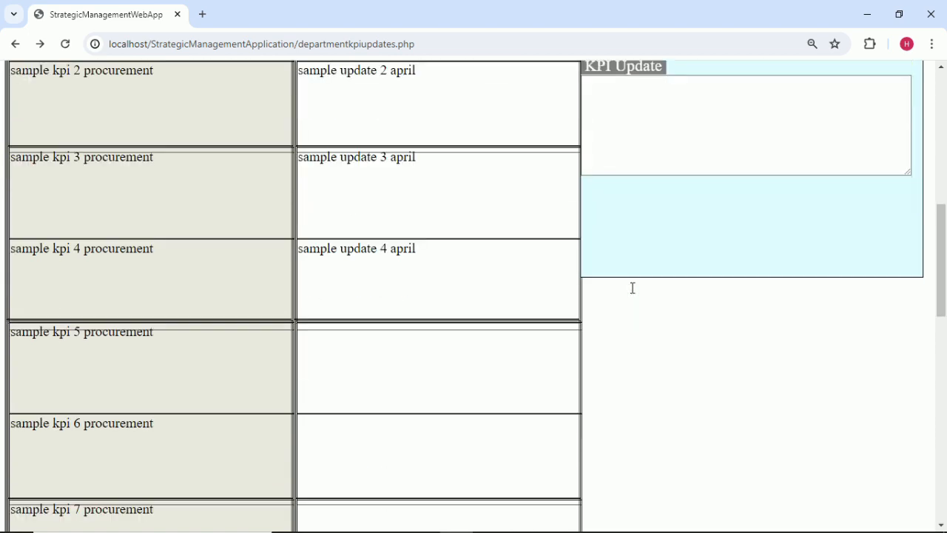
pyautogui.scroll(2, 666, 274)
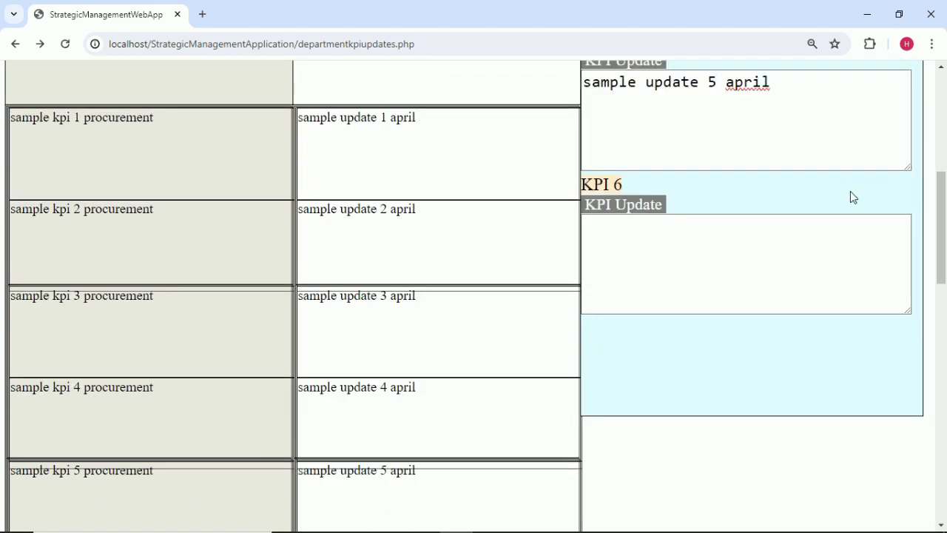
pyautogui.scroll(3, 850, 191)
# Enter 'sample update 6 april' in the KPI 6 box and clear the CSF number.
pyautogui.click(890, 150)
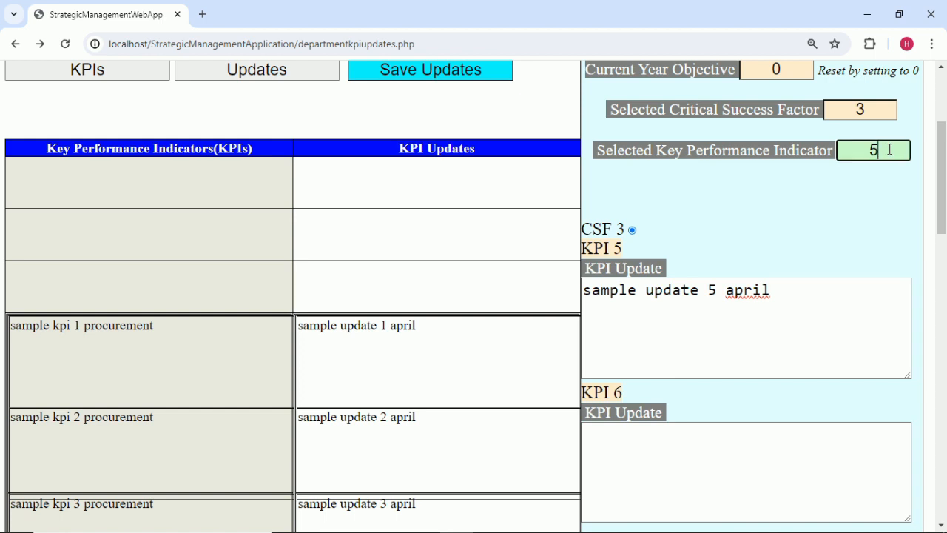
pyautogui.click(640, 482)
pyautogui.write('sample update 1 april')
pyautogui.scroll(-3, 674, 425)
pyautogui.click(708, 155)
pyautogui.press('Delete')
pyautogui.write('6')
pyautogui.click(712, 346)
pyautogui.scroll(5, 712, 346)
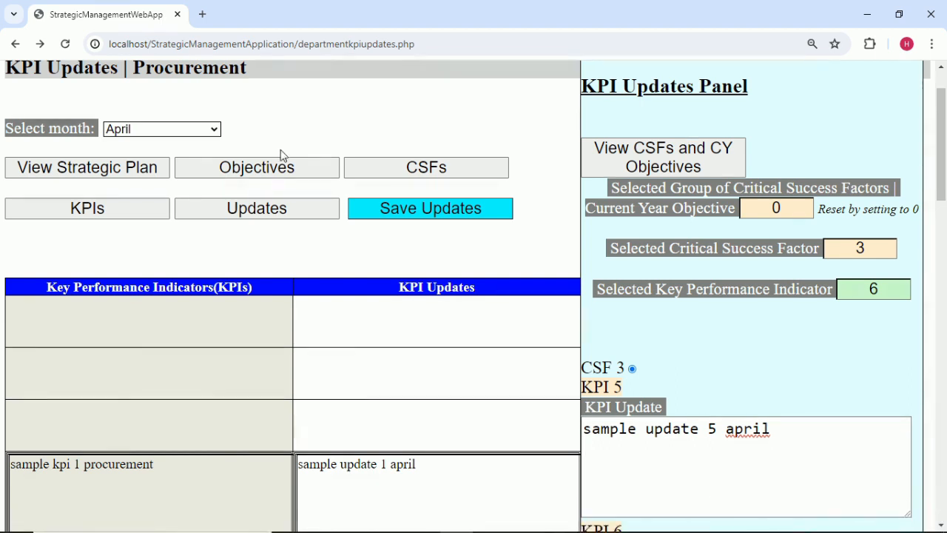
pyautogui.click(877, 248)
pyautogui.press('BackSpace')
# Switch to CSF 4, select KPI 7, and enter 'sample update 7 april'.
pyautogui.click(807, 353)
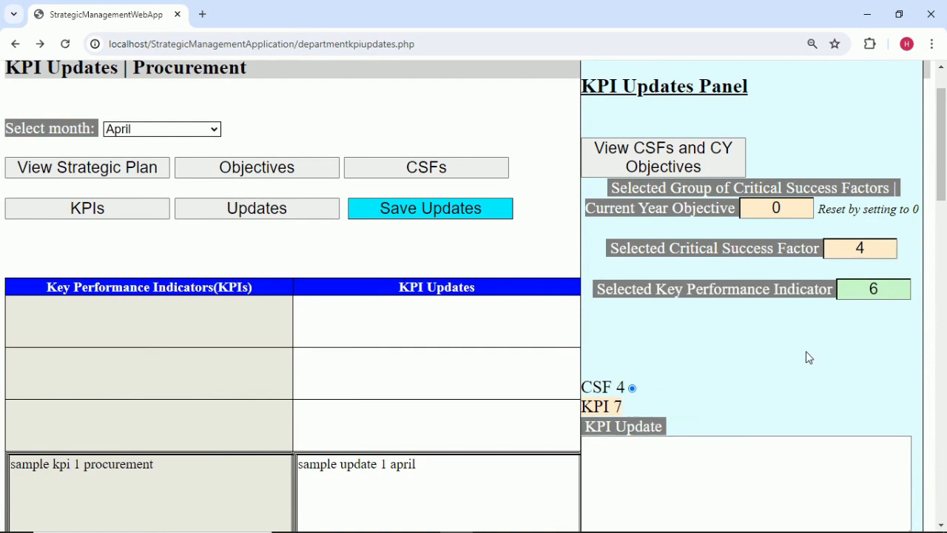
pyautogui.click(889, 289)
pyautogui.press('BackSpace')
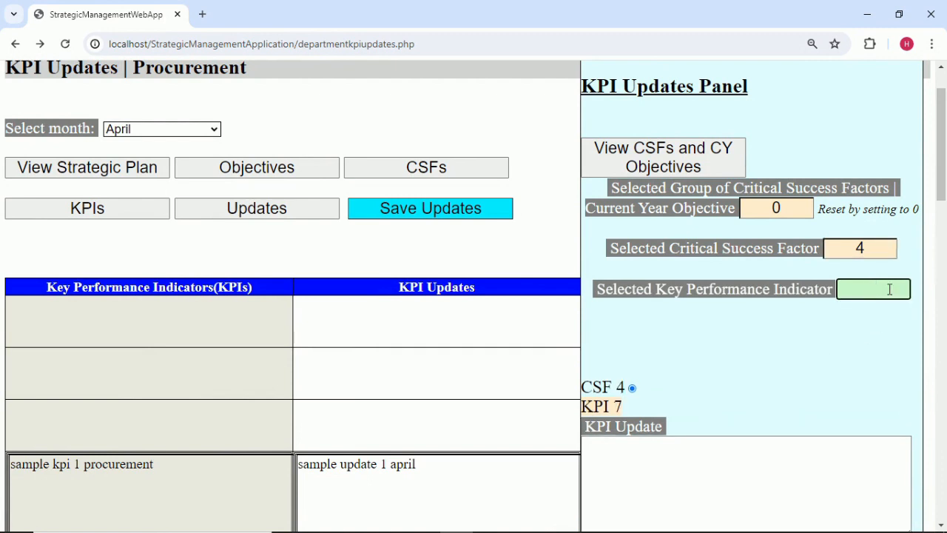
pyautogui.click(764, 337)
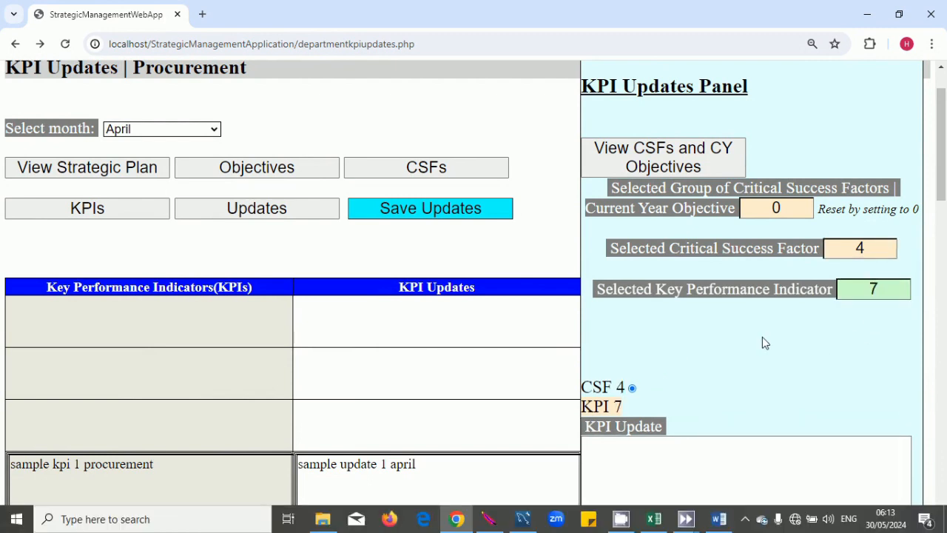
pyautogui.scroll(-3, 762, 337)
pyautogui.click(620, 345)
pyautogui.write('sample update 1 april')
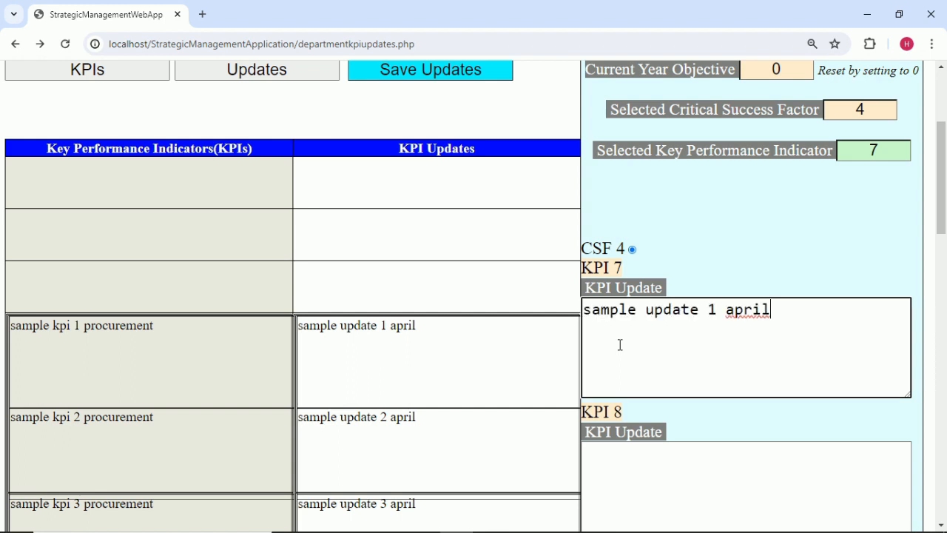
pyautogui.press('BackSpace')
pyautogui.write('7')
pyautogui.click(677, 261)
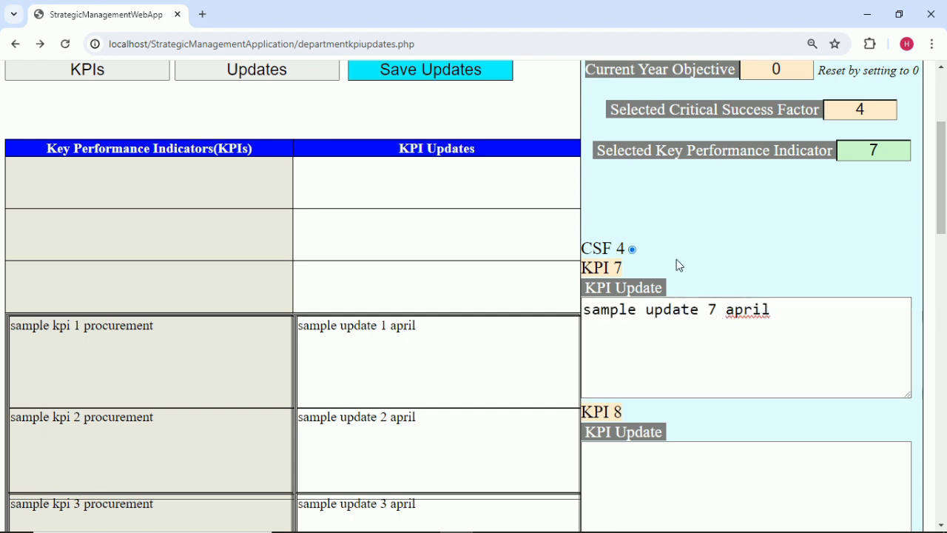
pyautogui.scroll(-7, 653, 286)
pyautogui.scroll(6, 751, 289)
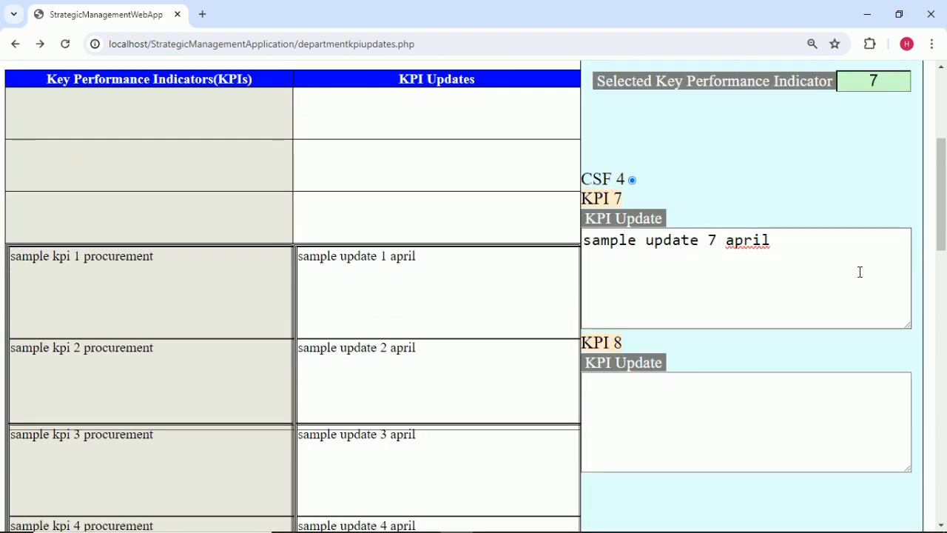
pyautogui.scroll(1, 860, 272)
# Enter 'sample update 8 april' in the KPI 8 box.
pyautogui.click(903, 145)
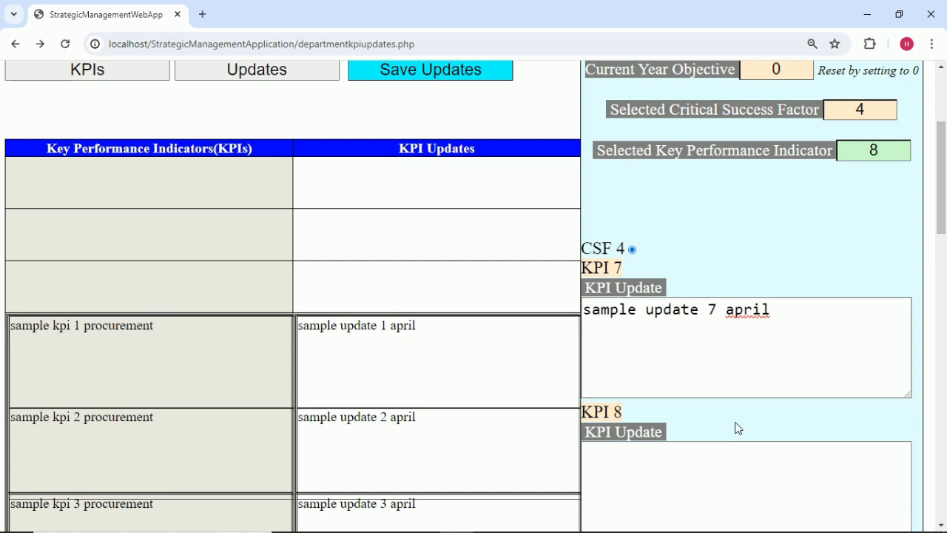
pyautogui.click(674, 475)
pyautogui.write('sample update 1 april')
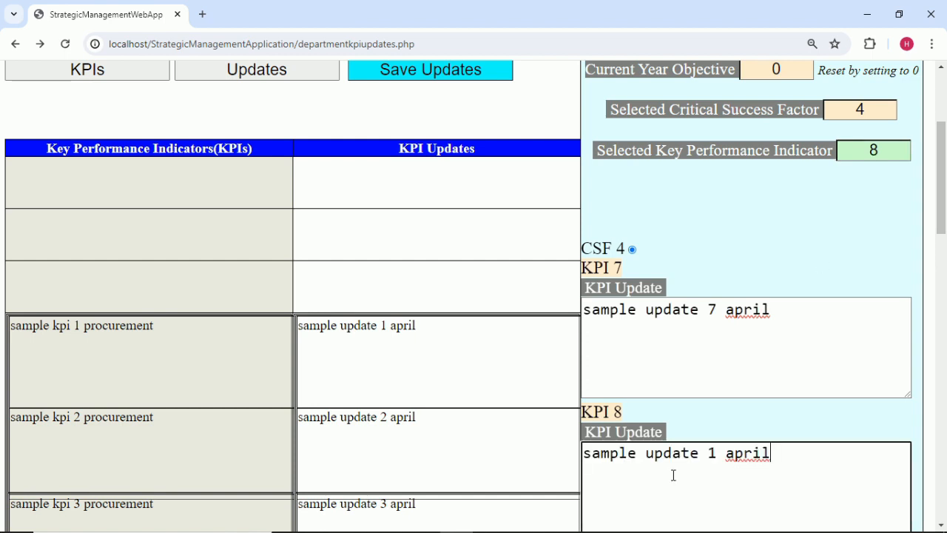
pyautogui.click(715, 453)
pyautogui.press('BackSpace')
pyautogui.write('8')
pyautogui.click(776, 234)
pyautogui.scroll(-7, 571, 469)
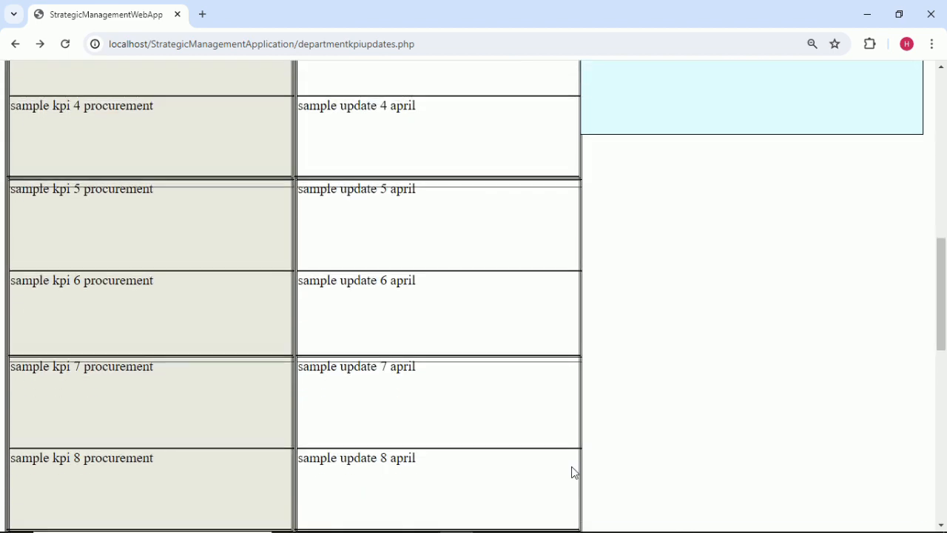
pyautogui.scroll(5, 571, 469)
pyautogui.scroll(5, 575, 474)
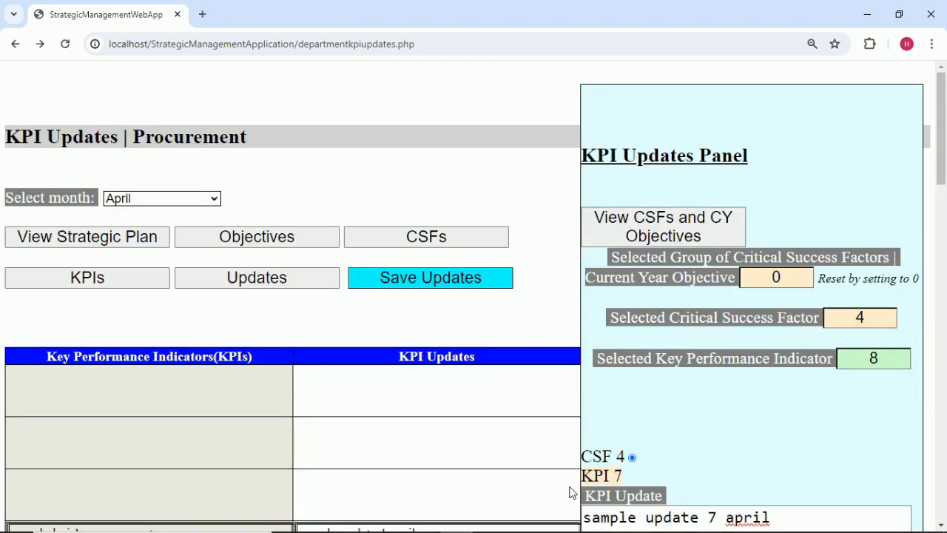
# Save the KPI 7 and 8 updates and dismiss the saved confirmation.
pyautogui.click(427, 277)
pyautogui.click(594, 131)
pyautogui.scroll(-2, 730, 401)
pyautogui.scroll(-1, 719, 409)
# Switch to CSF 5, select KPI 9, and enter 'sample update 9 april'.
pyautogui.click(881, 106)
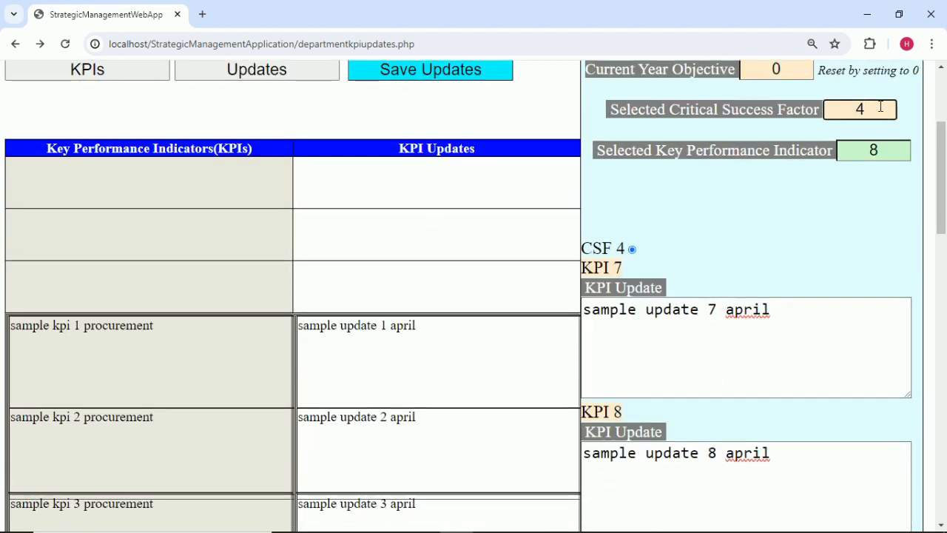
pyautogui.write('5')
pyautogui.click(816, 197)
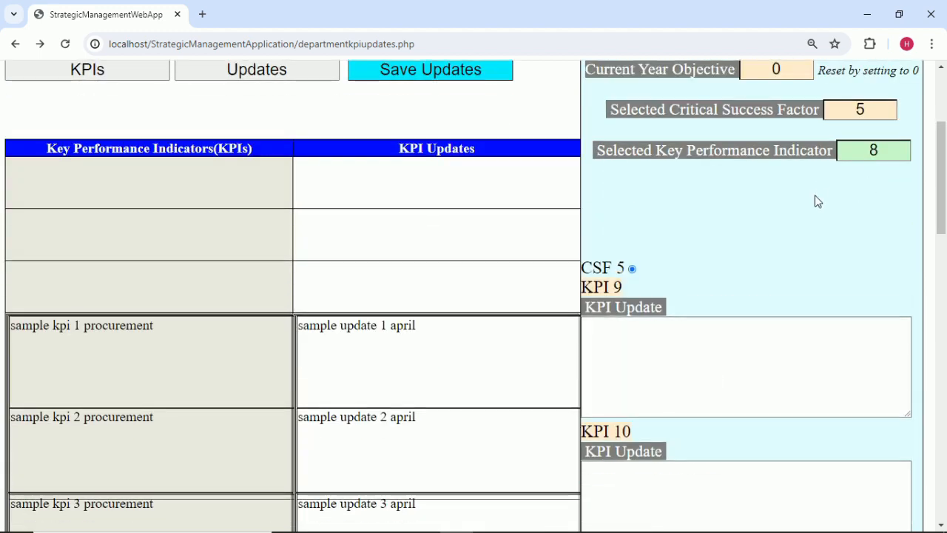
pyautogui.click(887, 153)
pyautogui.press('BackSpace')
pyautogui.write('9')
pyautogui.click(694, 378)
pyautogui.write('sample update 1 april')
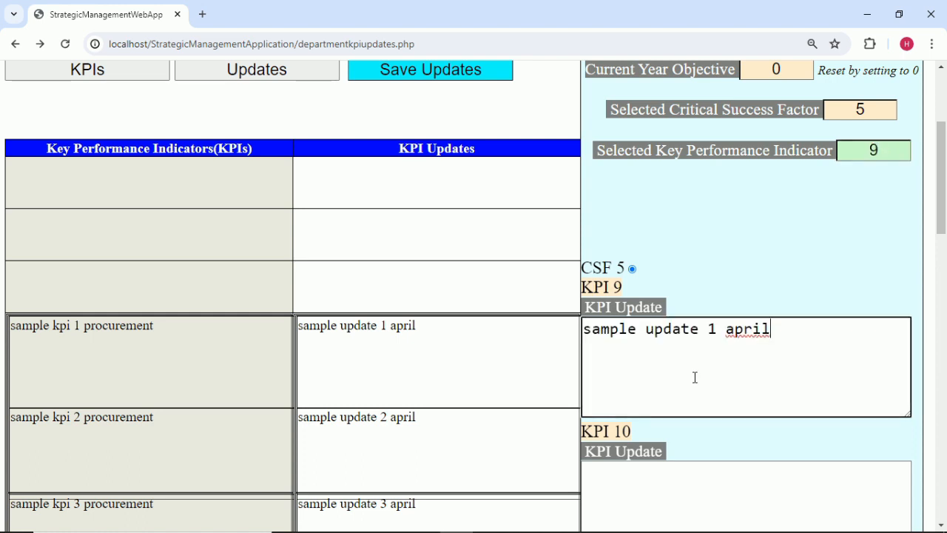
pyautogui.click(719, 329)
pyautogui.press('BackSpace')
pyautogui.write('9')
pyautogui.click(725, 268)
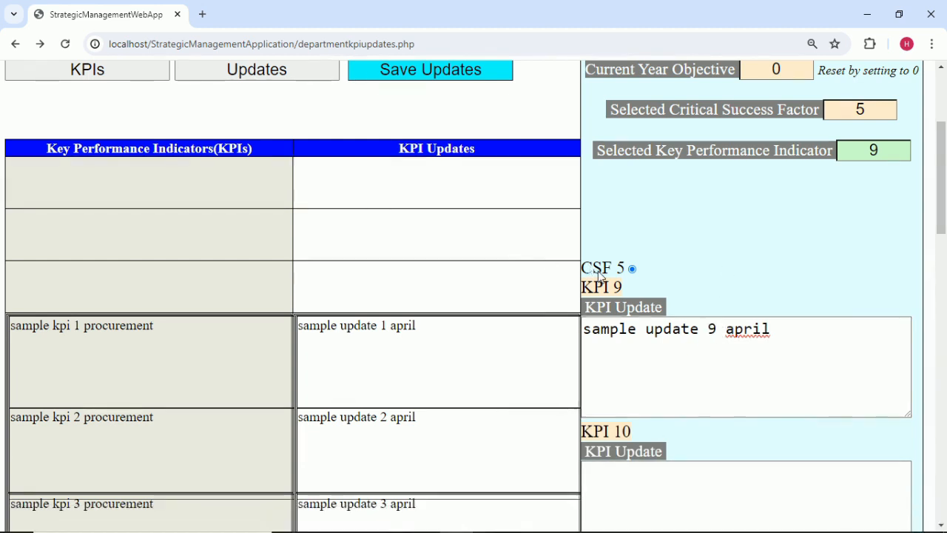
# Select KPI 10, enter 'sample update 10 april', and save the updates.
pyautogui.scroll(-1, 607, 334)
pyautogui.scroll(1, 666, 311)
pyautogui.click(897, 156)
pyautogui.press('BackSpace')
pyautogui.write('10')
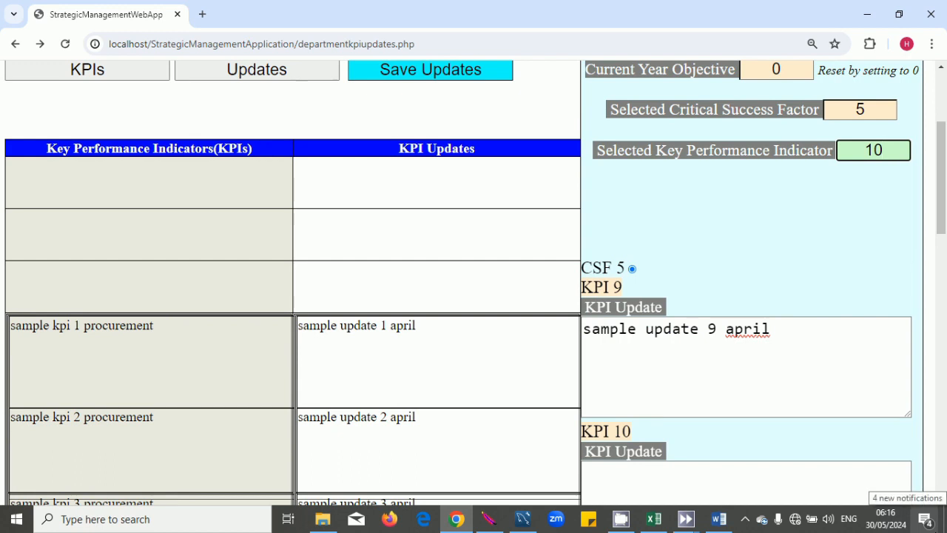
pyautogui.scroll(-1, 618, 416)
pyautogui.click(609, 429)
pyautogui.write('sample update 1 april')
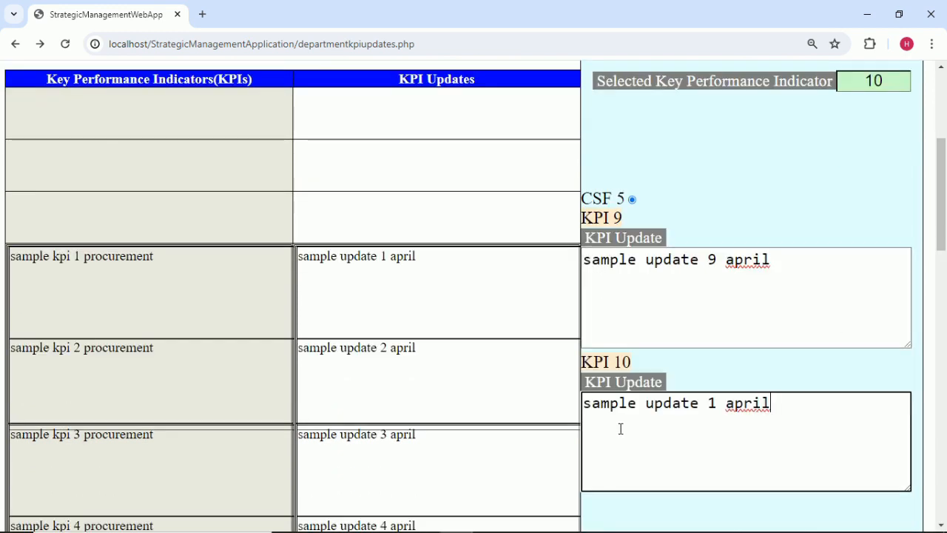
pyautogui.click(716, 402)
pyautogui.write('0')
pyautogui.click(720, 213)
pyautogui.scroll(-10, 719, 219)
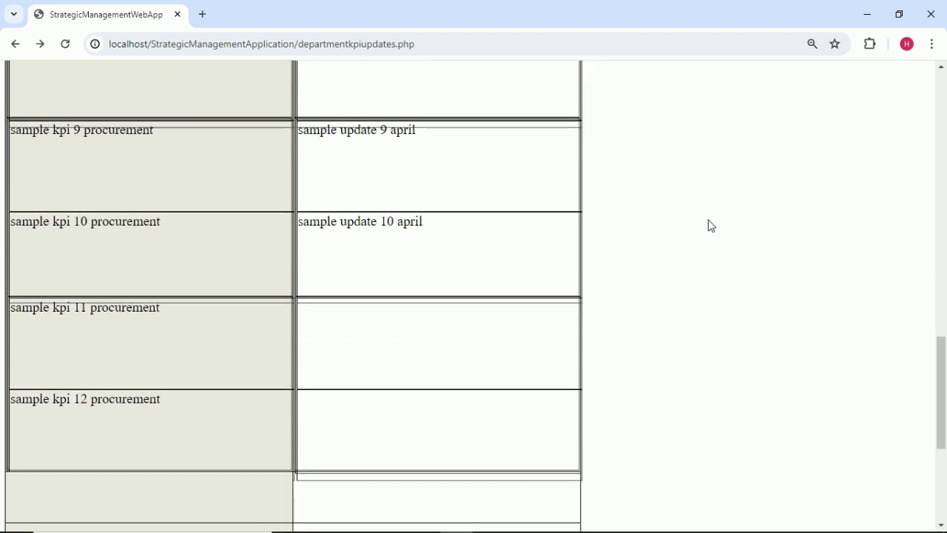
pyautogui.scroll(15, 711, 225)
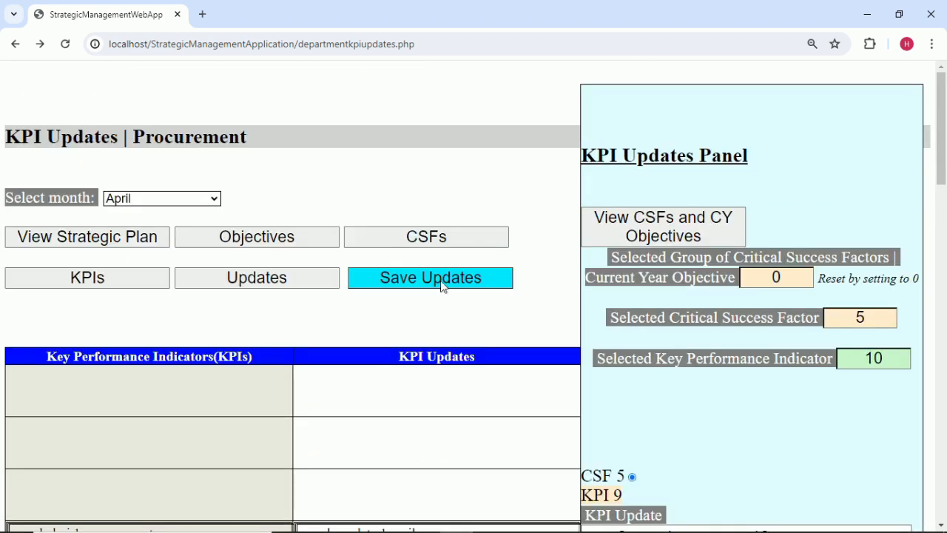
pyautogui.click(442, 286)
# Dismiss the saved message, switch to CSF 6, and enter 'sample update 11 april' for KPI 11.
pyautogui.click(595, 131)
pyautogui.click(881, 312)
pyautogui.write('6')
pyautogui.scroll(-3, 846, 410)
pyautogui.click(890, 153)
pyautogui.press('BackSpace')
pyautogui.write('1')
pyautogui.click(808, 242)
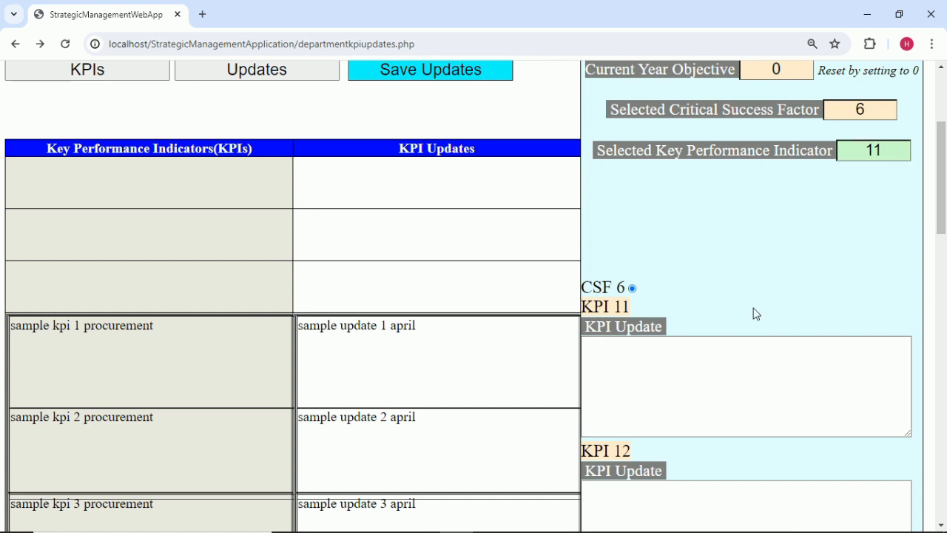
pyautogui.click(691, 342)
pyautogui.write('sample update 1 april')
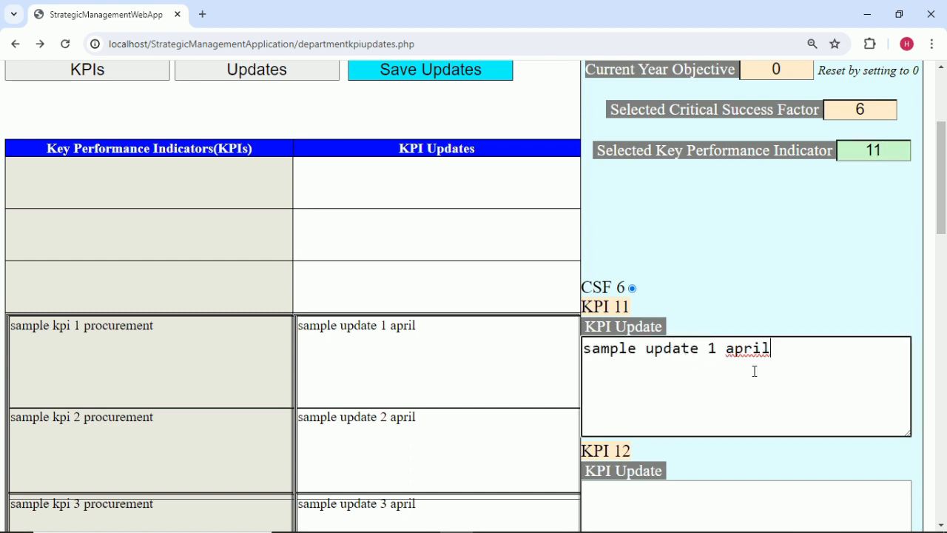
pyautogui.click(716, 347)
pyautogui.write('1')
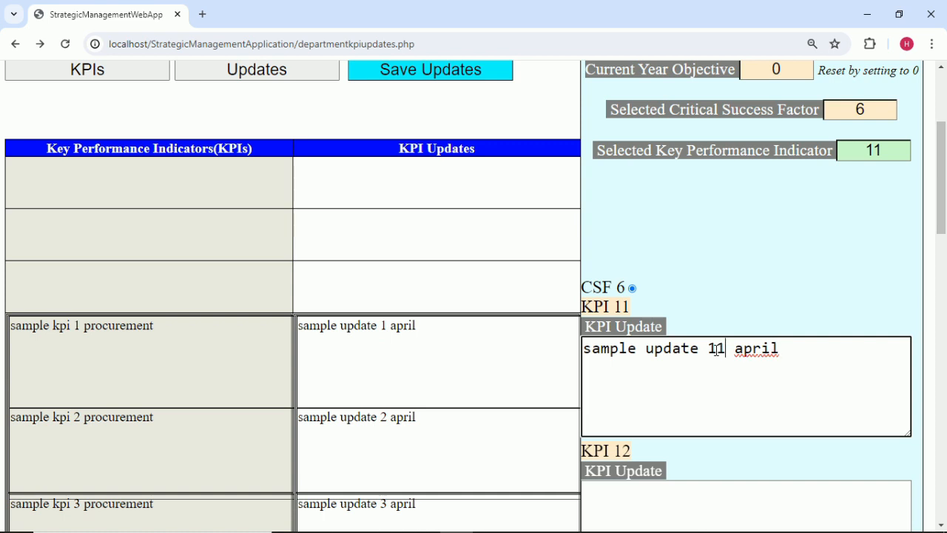
pyautogui.click(737, 309)
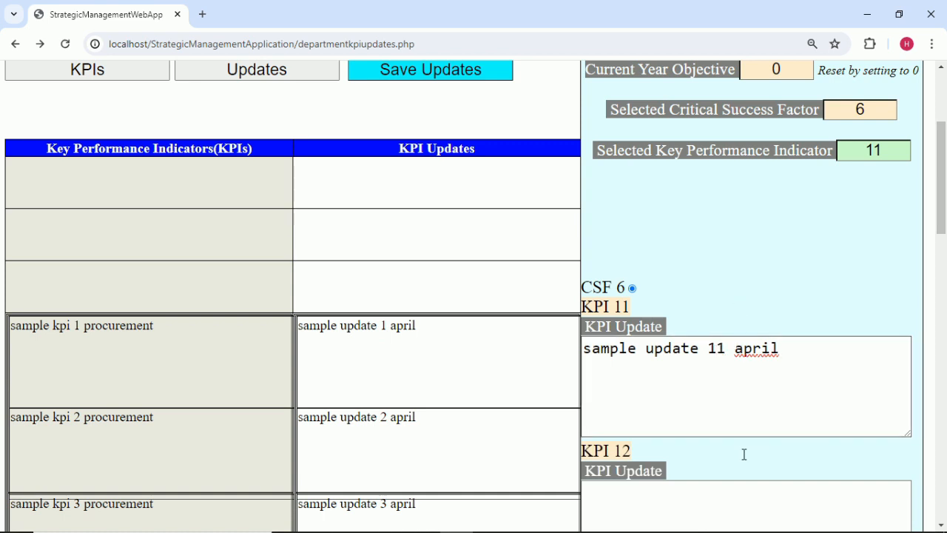
# Select KPI 12, enter 'sample update 12 april', and save the updates.
pyautogui.click(886, 151)
pyautogui.write('12')
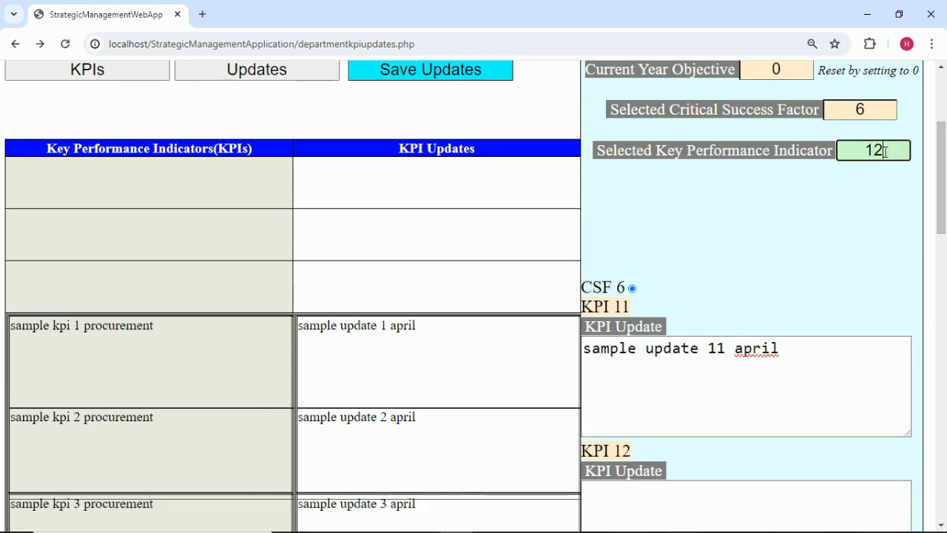
pyautogui.scroll(-2, 865, 232)
pyautogui.click(614, 368)
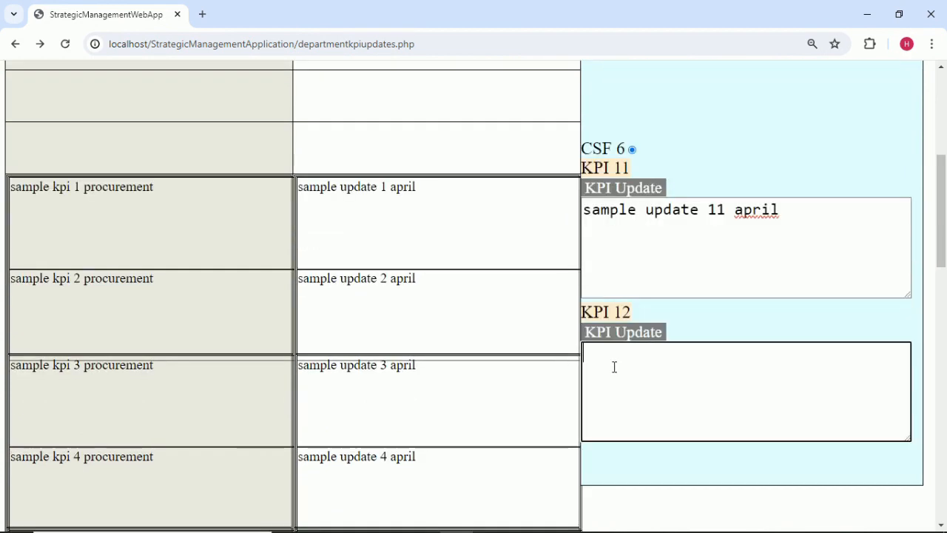
pyautogui.write('sample update 1 april')
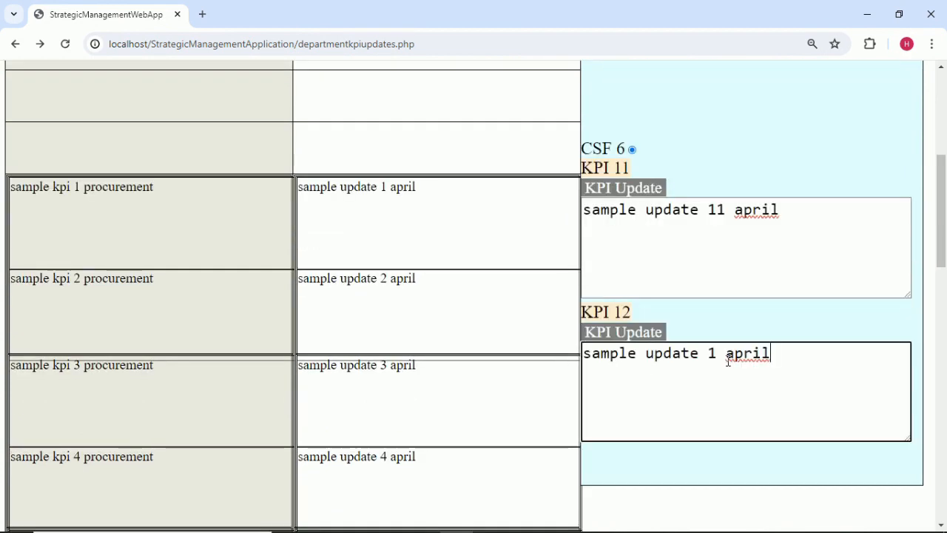
pyautogui.click(717, 353)
pyautogui.write('2')
pyautogui.scroll(2, 749, 332)
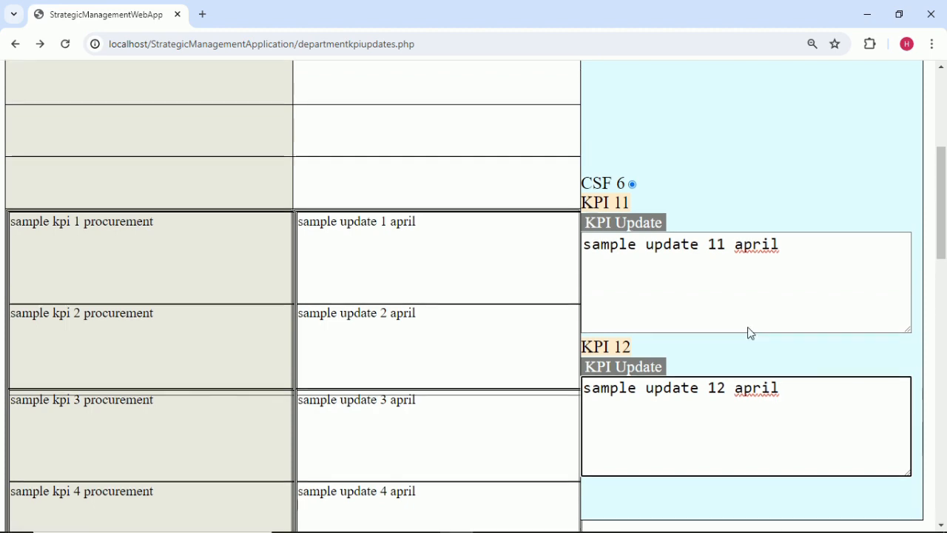
pyautogui.scroll(-12, 754, 274)
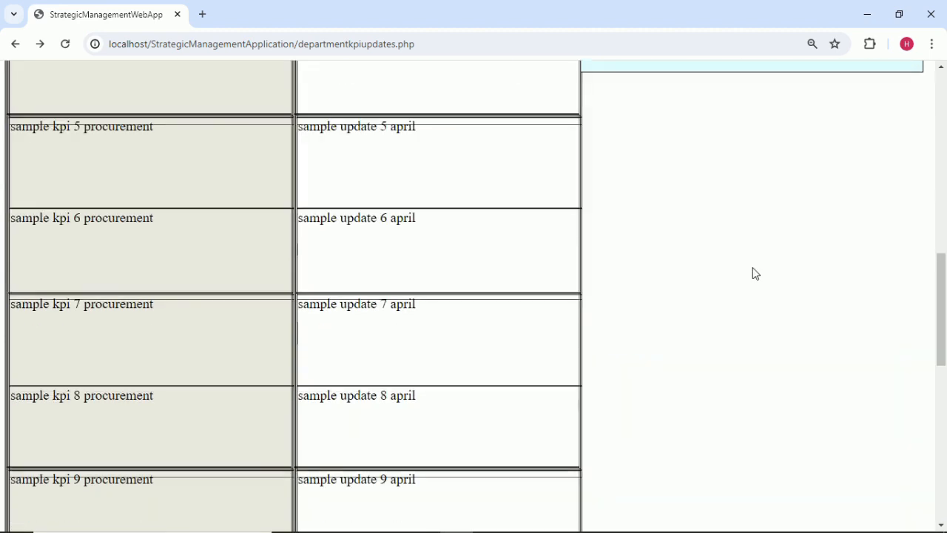
pyautogui.scroll(12, 754, 274)
pyautogui.scroll(3, 753, 274)
pyautogui.click(485, 281)
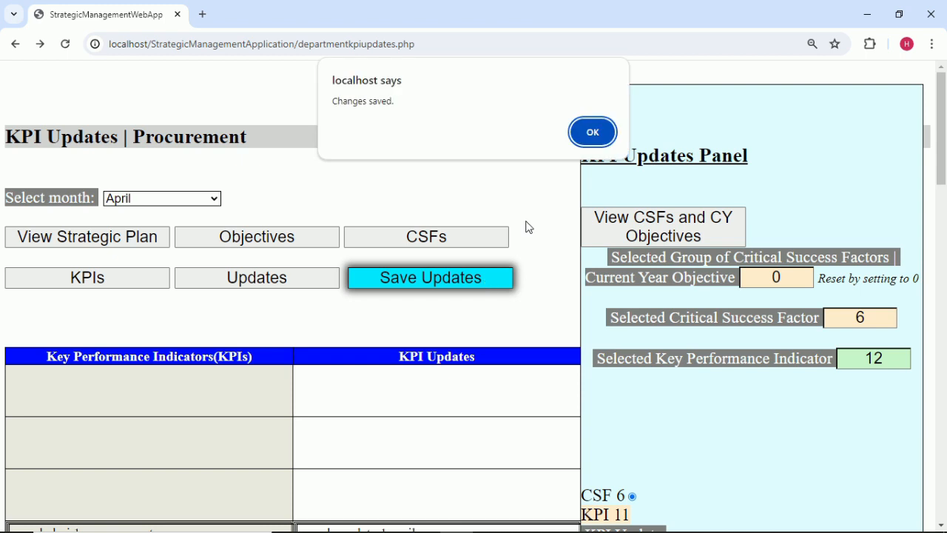
# Dismiss the saved alert and review the KPI 11 and 12 April update text.
pyautogui.press('Return')
pyautogui.scroll(-2, 664, 322)
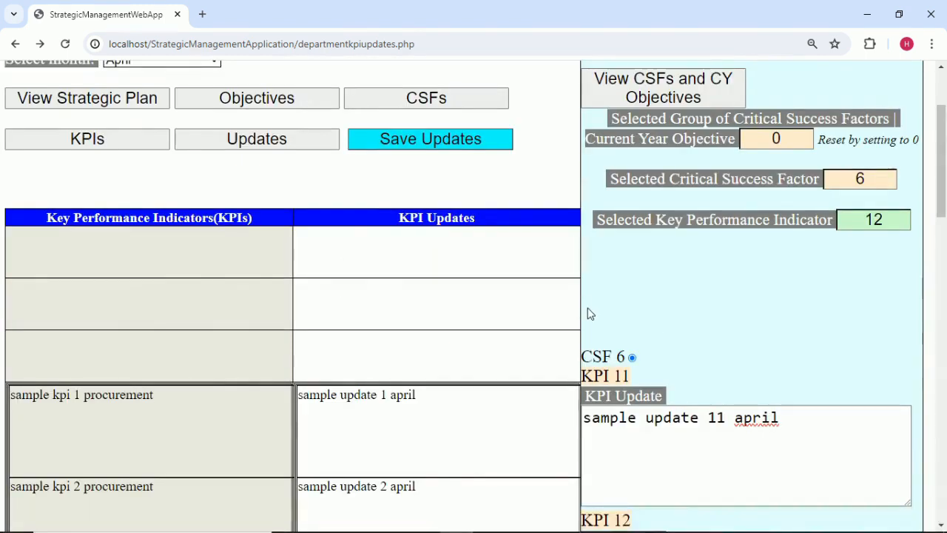
pyautogui.scroll(-2, 592, 313)
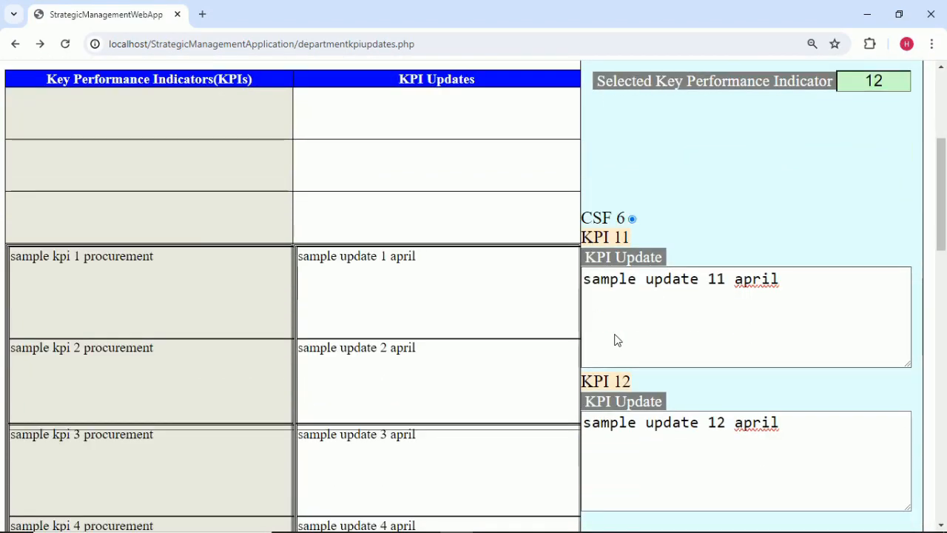
pyautogui.scroll(2, 615, 341)
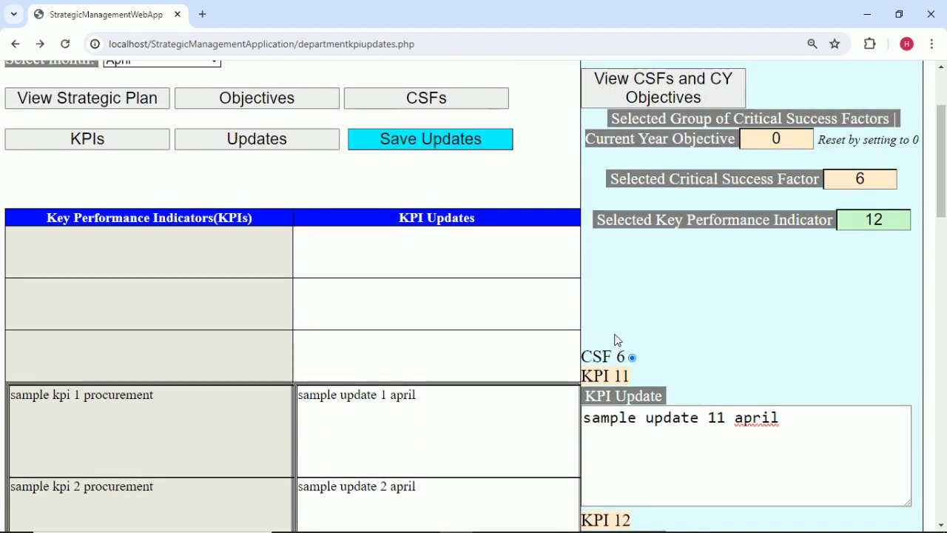
pyautogui.moveTo(788, 419); pyautogui.dragTo(496, 406)
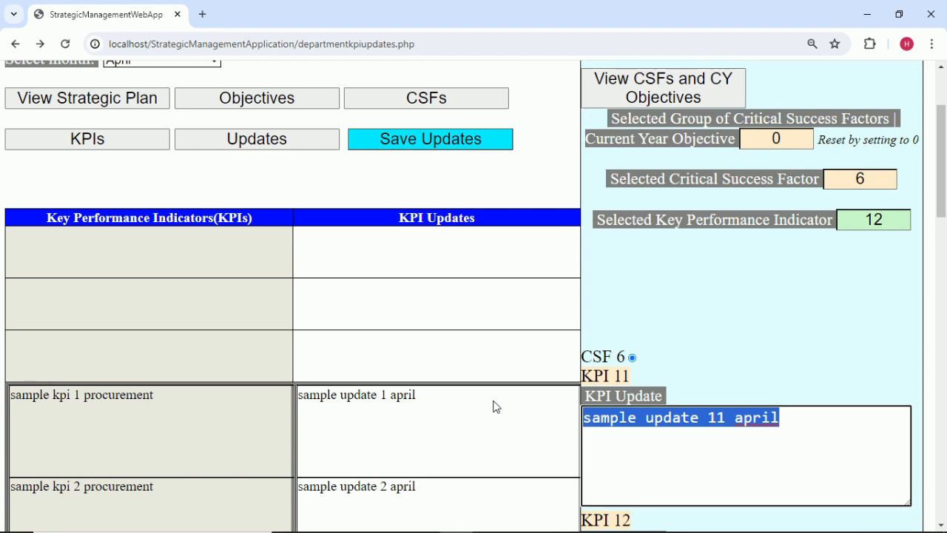
pyautogui.scroll(2, 496, 406)
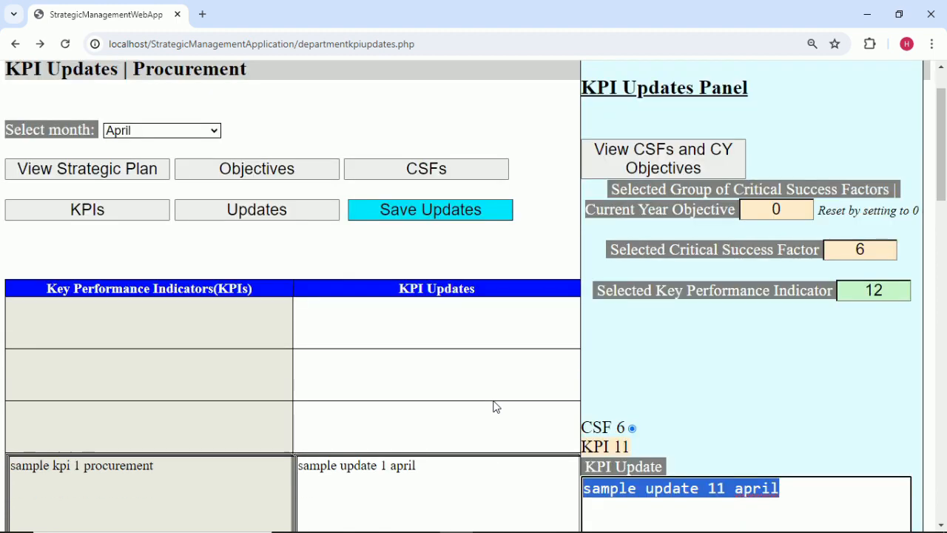
pyautogui.click(171, 204)
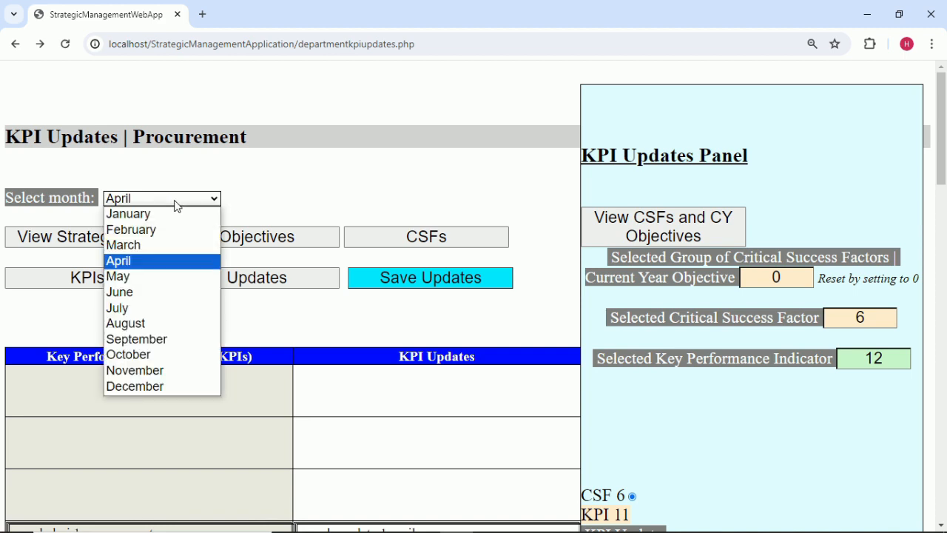
# Switch the month to March and change the selected CSF from 6 to 1.
pyautogui.click(182, 250)
pyautogui.scroll(-1, 356, 283)
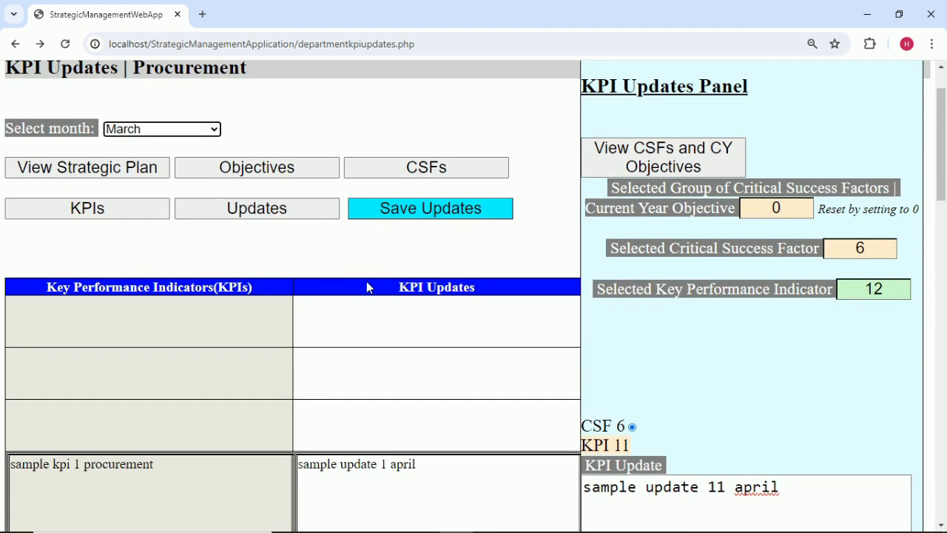
pyautogui.doubleClick(864, 250)
pyautogui.press('BackSpace')
pyautogui.write('1')
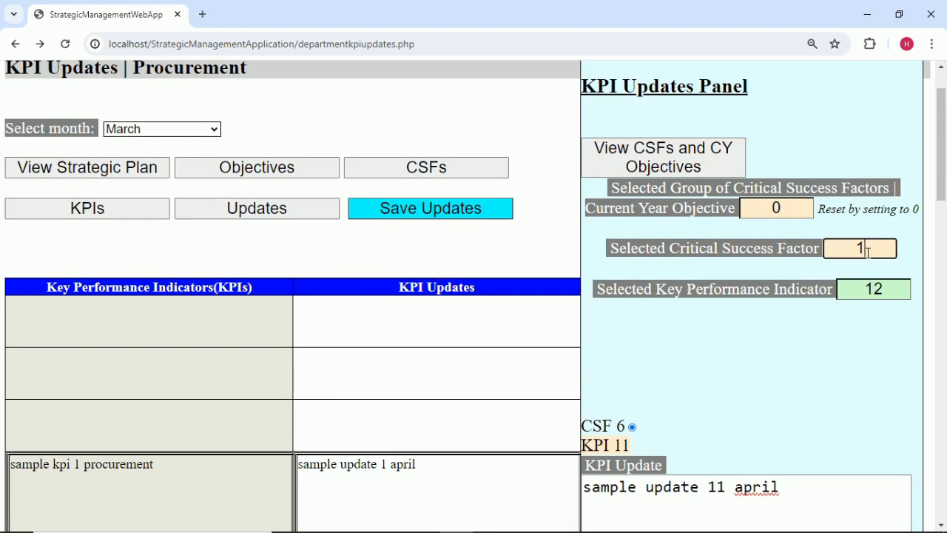
pyautogui.click(849, 341)
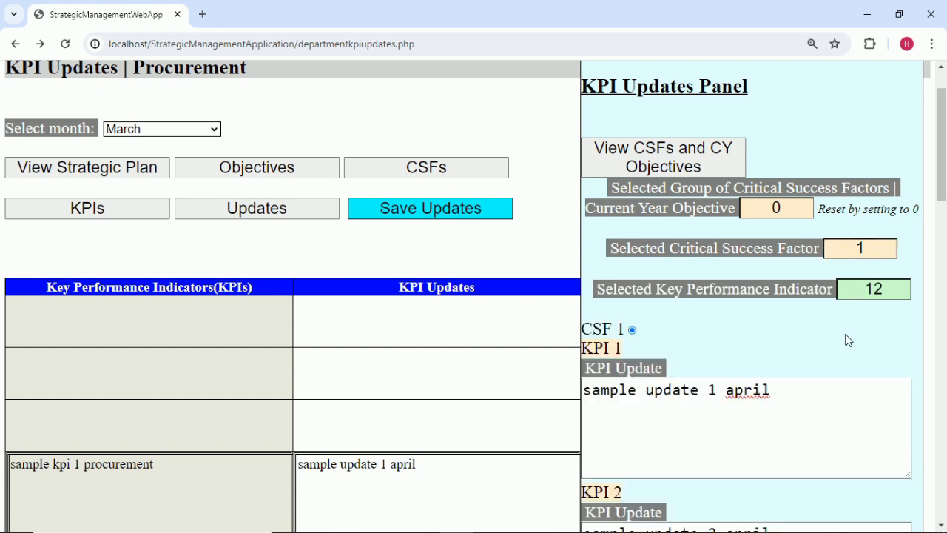
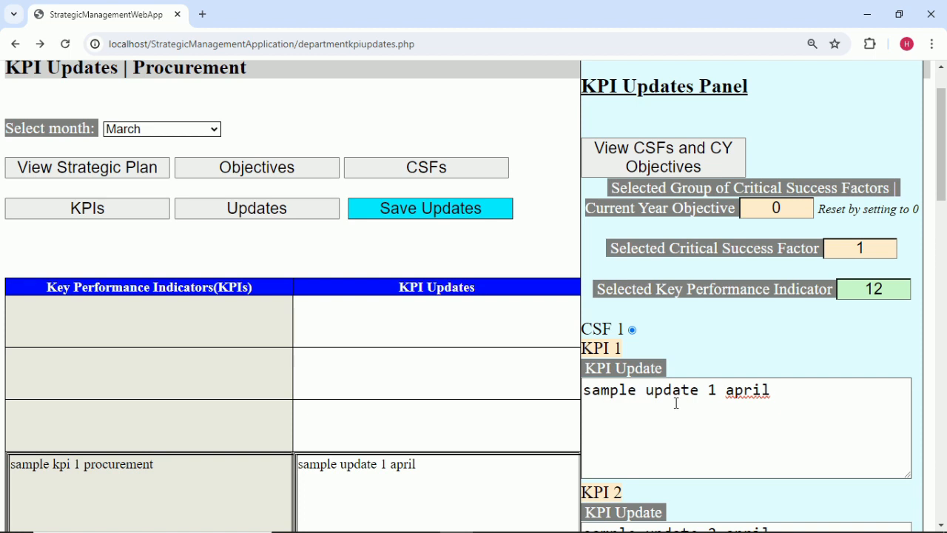
# Select KPI 1 and change its update to 'sample update 1 march'.
pyautogui.click(807, 391)
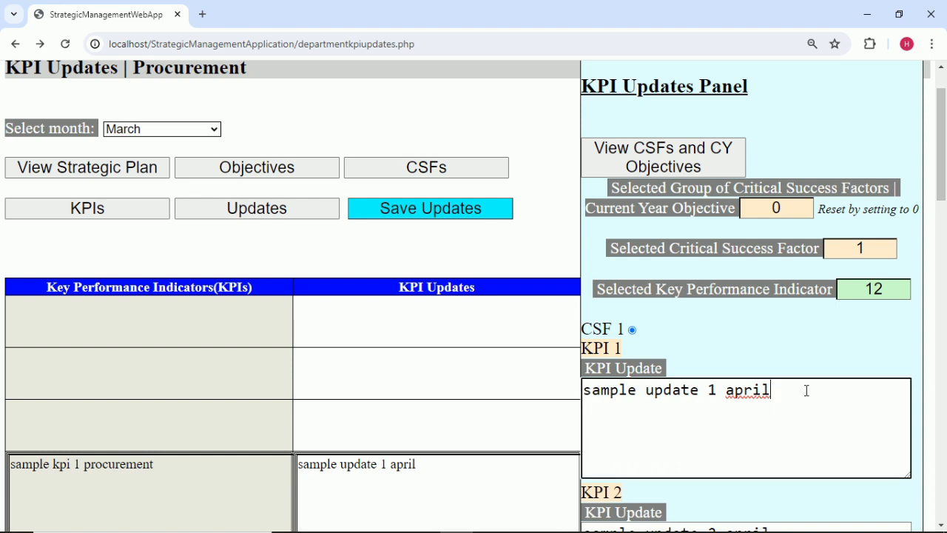
pyautogui.click(896, 290)
pyautogui.press('BackSpace')
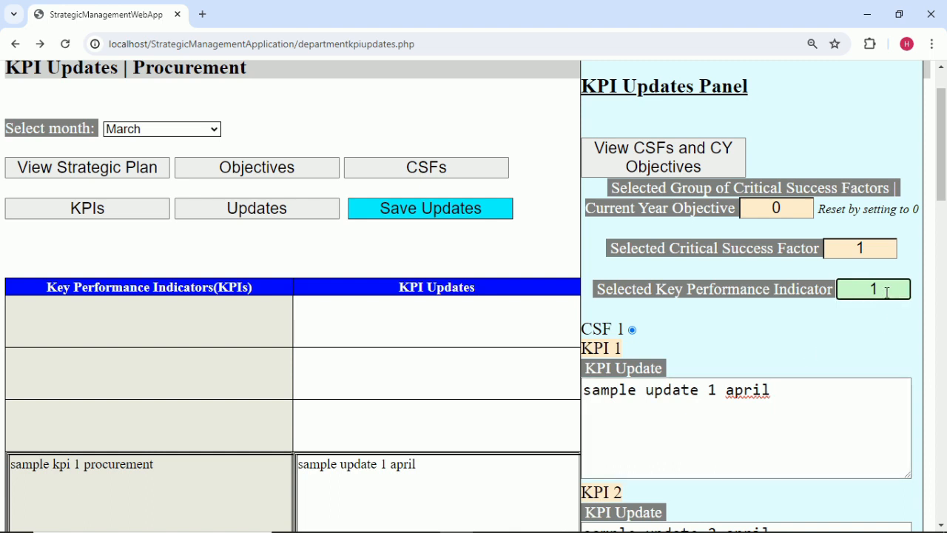
pyautogui.click(831, 383)
pyautogui.press('BackSpace')
pyautogui.press('BackSpace')
pyautogui.press('BackSpace')
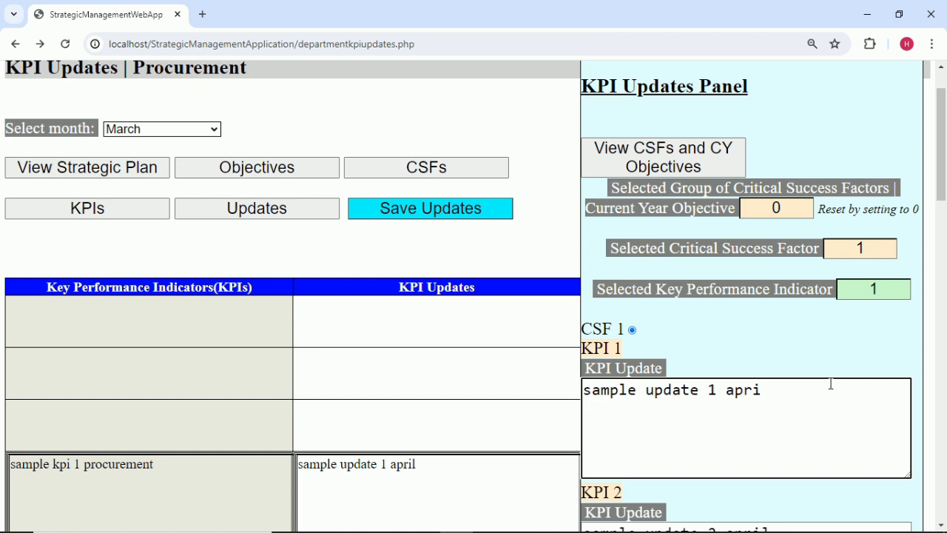
pyautogui.press('BackSpace')
pyautogui.press('BackSpace')
pyautogui.write('march')
pyautogui.click(781, 353)
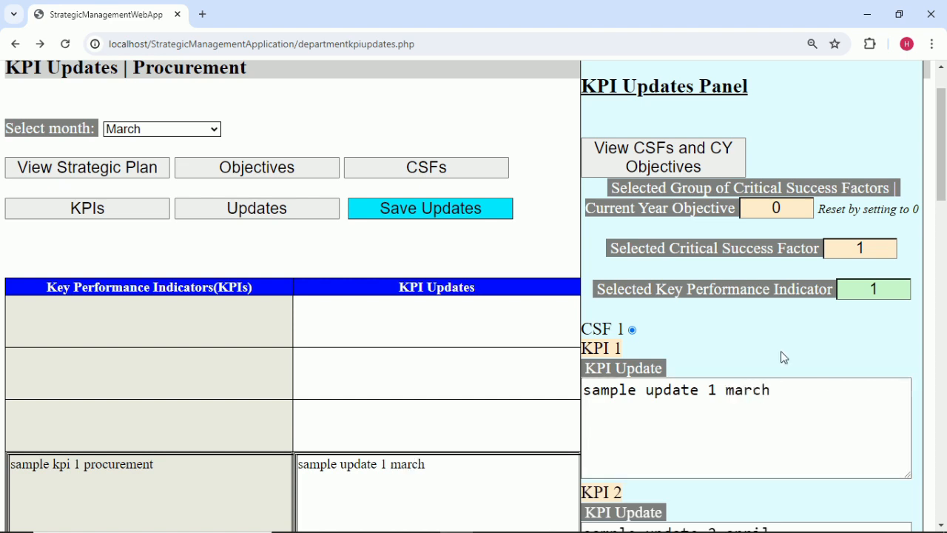
# Save the KPI updates, dismiss the saved alert, and open the month list.
pyautogui.click(450, 212)
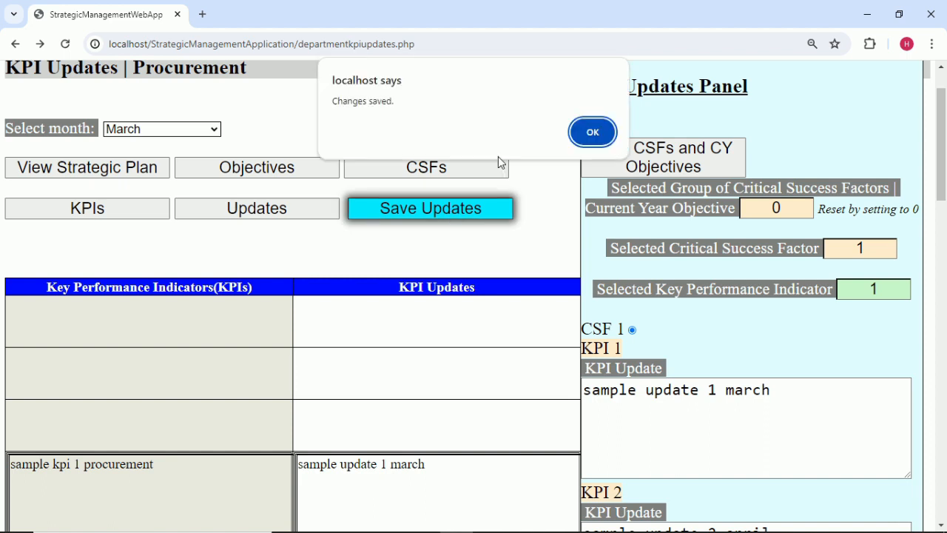
pyautogui.click(588, 135)
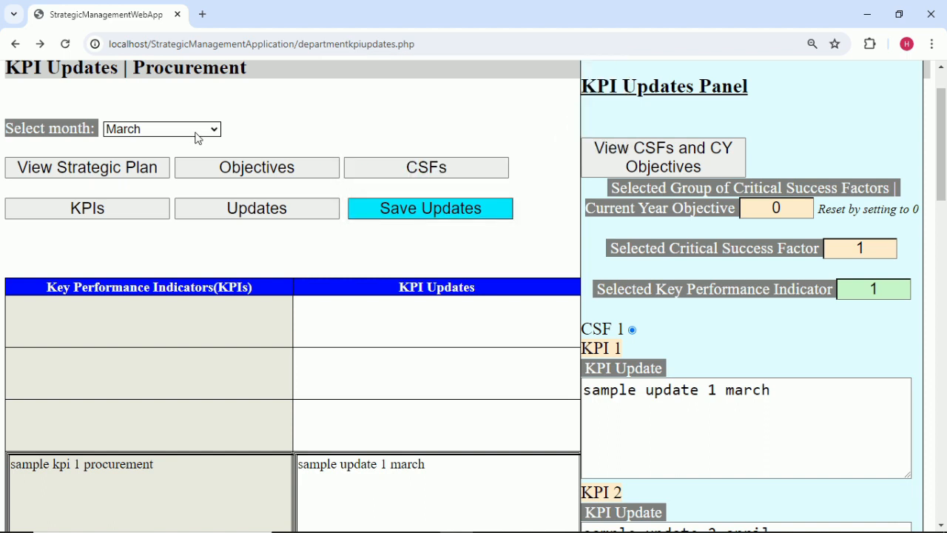
pyautogui.click(163, 129)
pyautogui.click(153, 190)
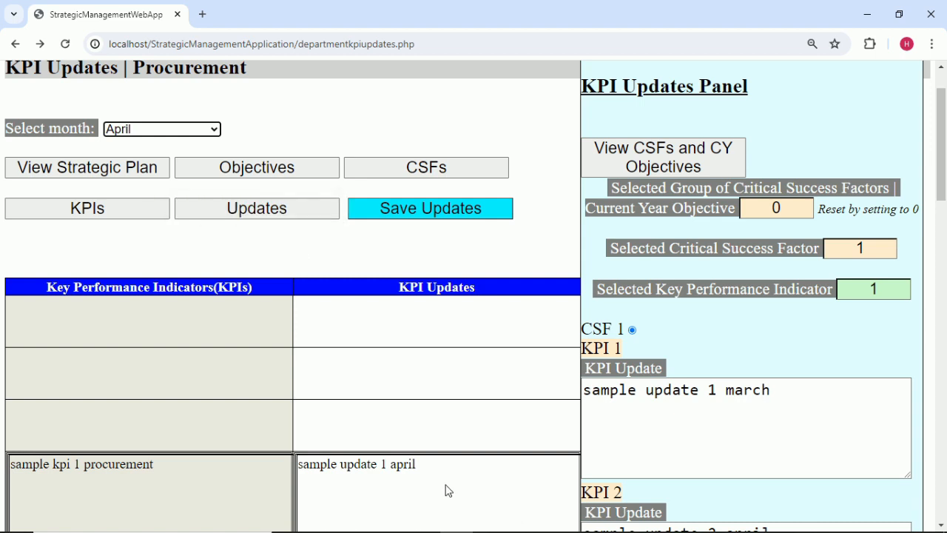
pyautogui.click(207, 131)
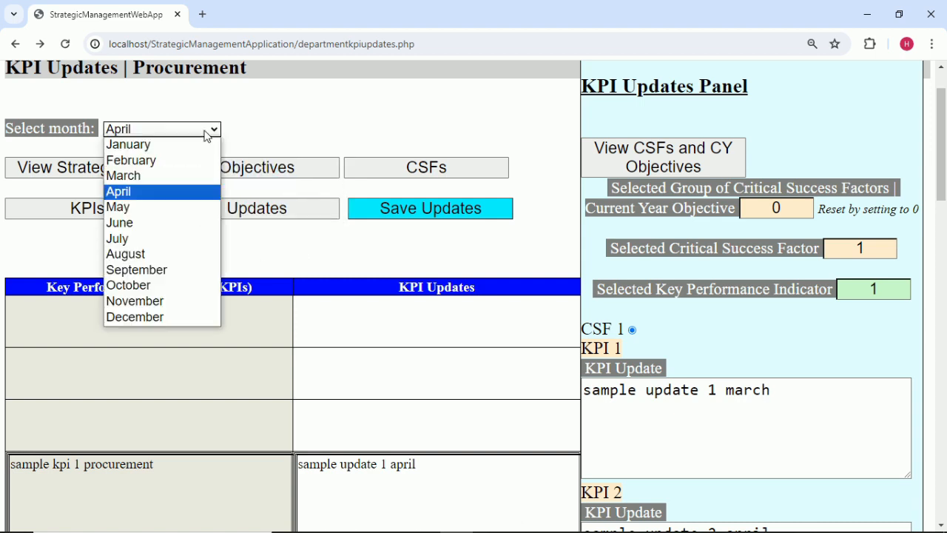
pyautogui.click(184, 180)
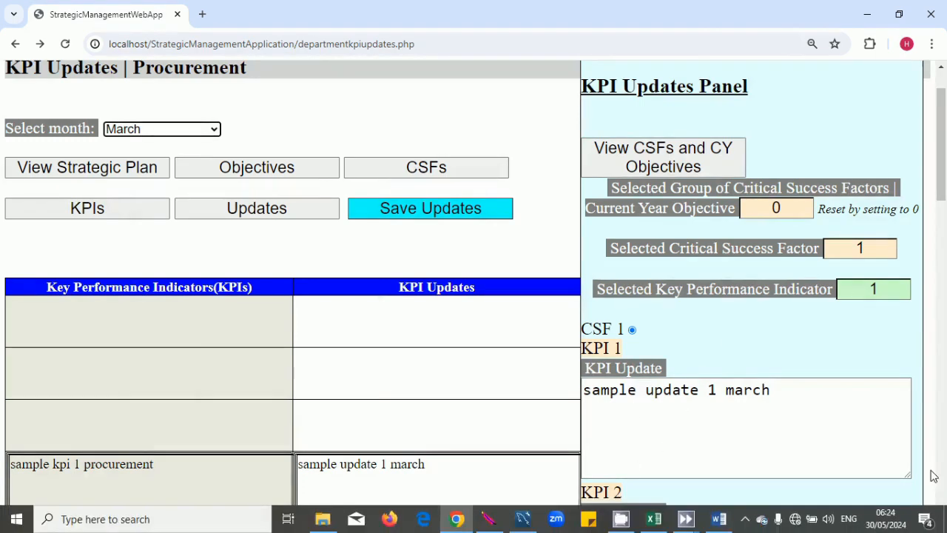
pyautogui.scroll(-1, 903, 391)
# Select KPI 2, change its update from april to march, and save the updates.
pyautogui.click(881, 219)
pyautogui.press('BackSpace')
pyautogui.write('2')
pyautogui.scroll(-2, 873, 263)
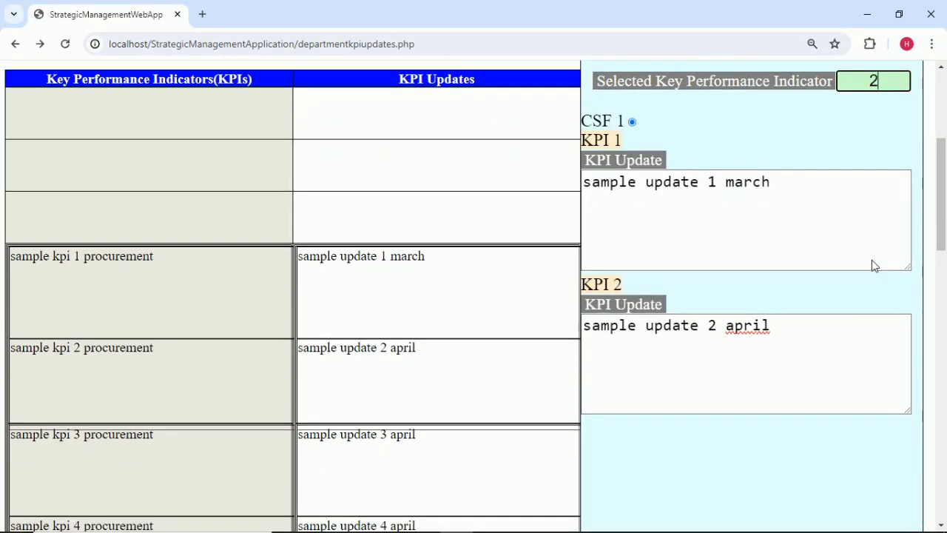
pyautogui.click(795, 327)
pyautogui.hotkey('ctrl', 'BackSpace')
pyautogui.write('march')
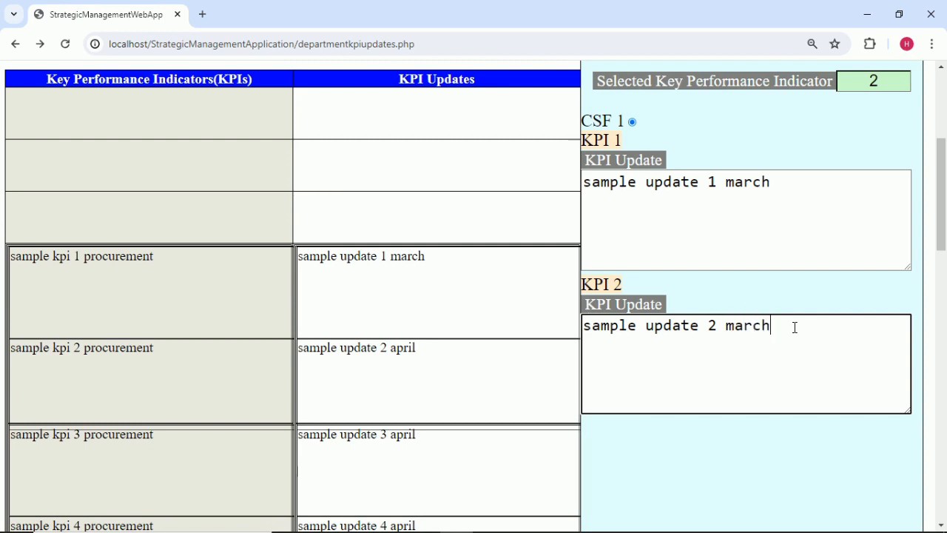
pyautogui.click(800, 309)
pyautogui.scroll(2, 801, 309)
pyautogui.click(459, 147)
pyautogui.click(595, 129)
# Load CSF 2 and change the KPI 3 update from april to march.
pyautogui.click(876, 181)
pyautogui.write('2')
pyautogui.click(826, 234)
pyautogui.moveTo(779, 347); pyautogui.dragTo(728, 346)
pyautogui.write('mar')
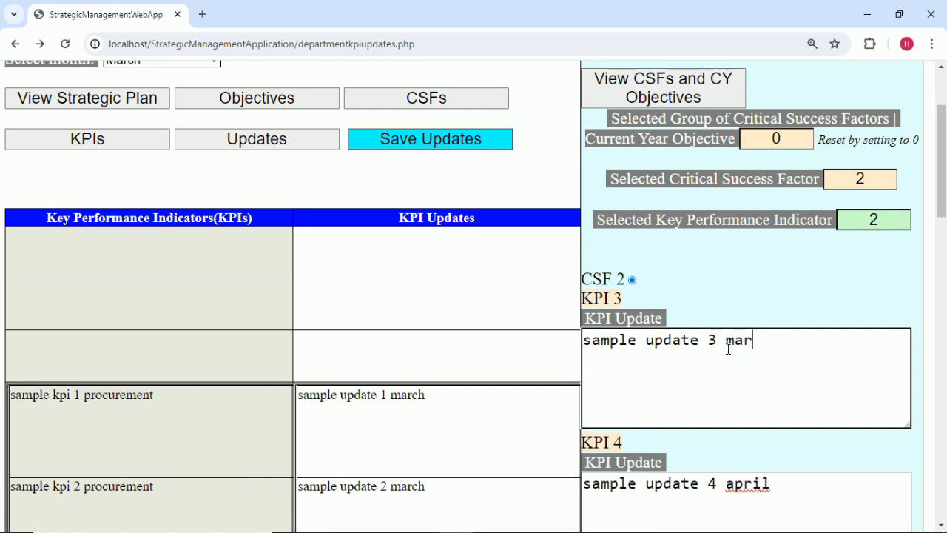
pyautogui.click(877, 220)
pyautogui.write('3')
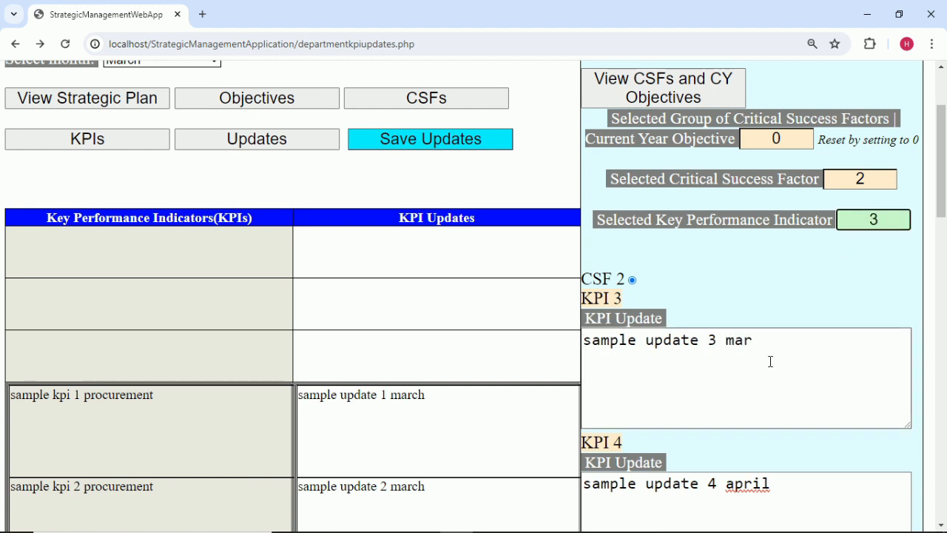
pyautogui.click(764, 348)
pyautogui.write('ch')
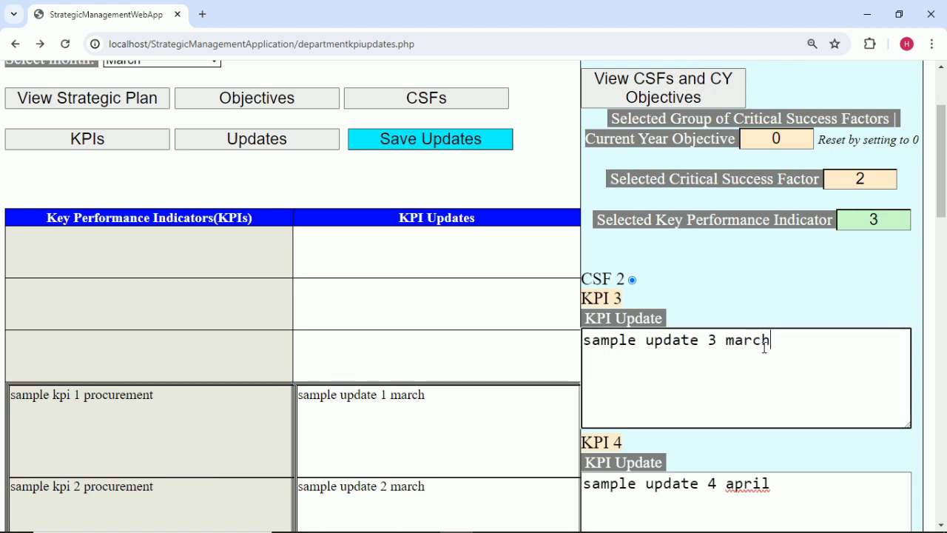
pyautogui.click(786, 303)
pyautogui.scroll(-2, 787, 303)
pyautogui.scroll(1, 787, 303)
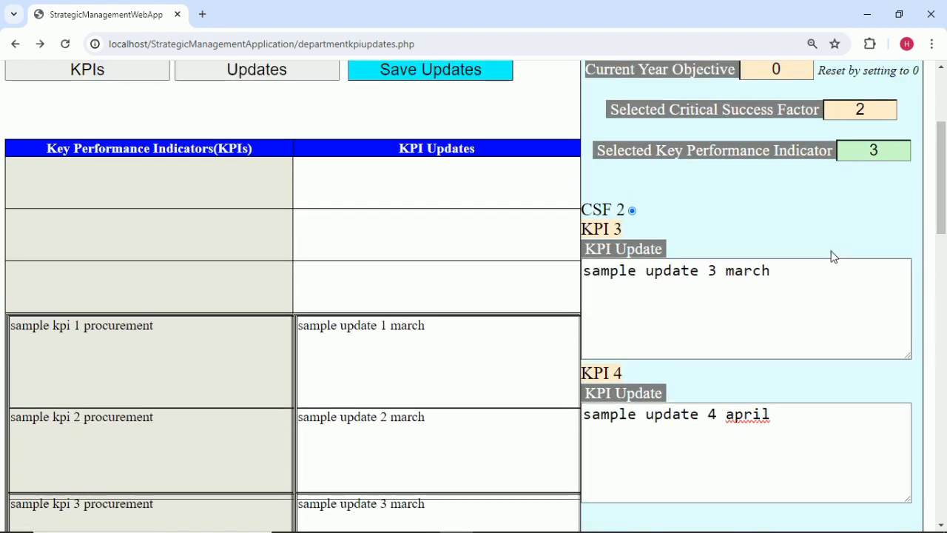
# Select KPI 4, change its update to 'sample update 4 march', and save the updates.
pyautogui.click(874, 151)
pyautogui.press('BackSpace')
pyautogui.write('4')
pyautogui.press('Tab')
pyautogui.click(800, 415)
pyautogui.press('BackSpace')
pyautogui.press('BackSpace')
pyautogui.press('BackSpace')
pyautogui.press('BackSpace')
pyautogui.press('BackSpace')
pyautogui.write('march')
pyautogui.scroll(1, 661, 414)
pyautogui.scroll(1, 660, 353)
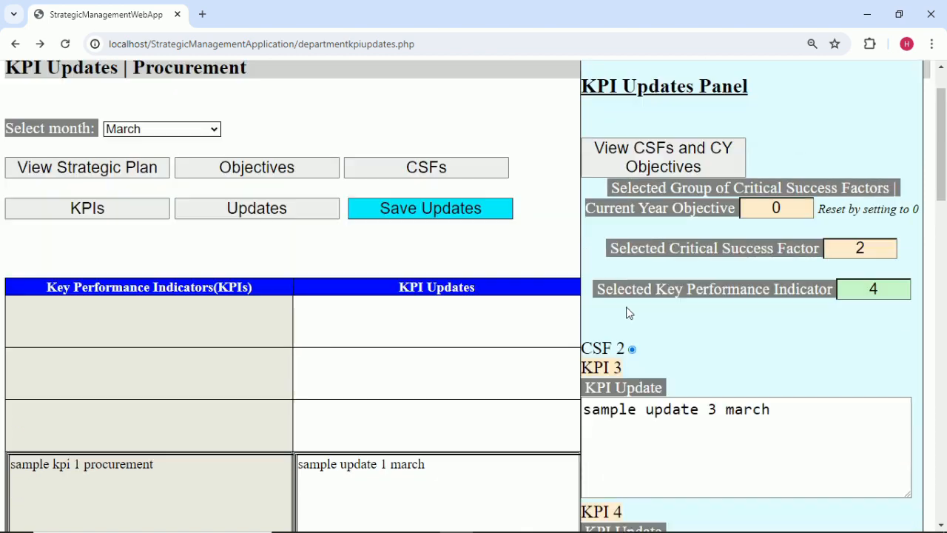
pyautogui.click(491, 210)
pyautogui.click(598, 131)
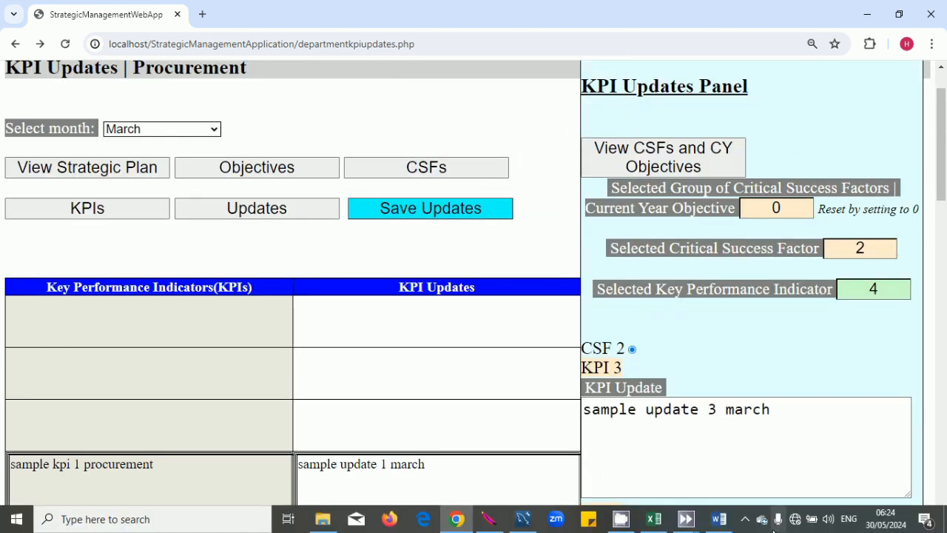
# Clear the selected critical success factor number to move on from CSF 2.
pyautogui.scroll(-1, 823, 418)
pyautogui.scroll(-2, 822, 459)
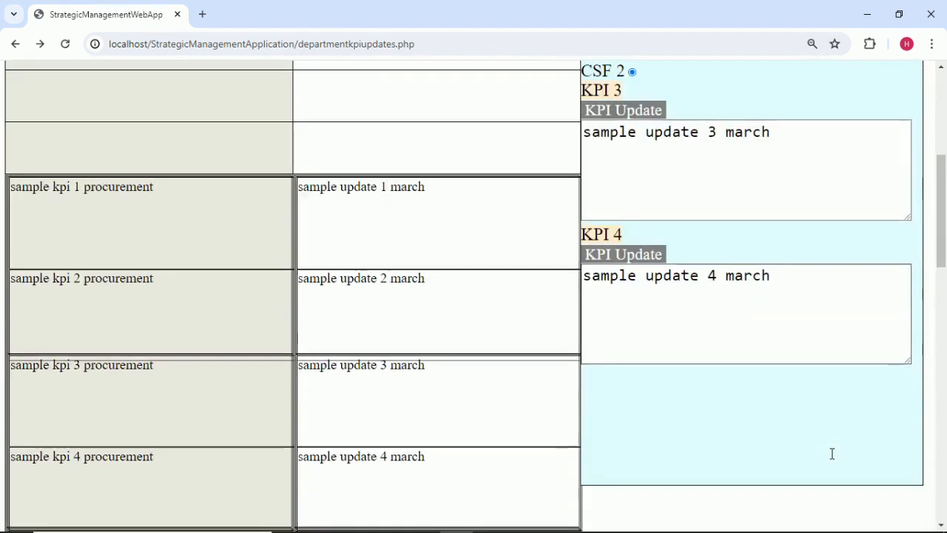
pyautogui.scroll(4, 831, 452)
pyautogui.click(872, 319)
pyautogui.press('BackSpace')
# Select CSF 3 and KPI 5, changing its update to 'sample update 5 march'.
pyautogui.write('3')
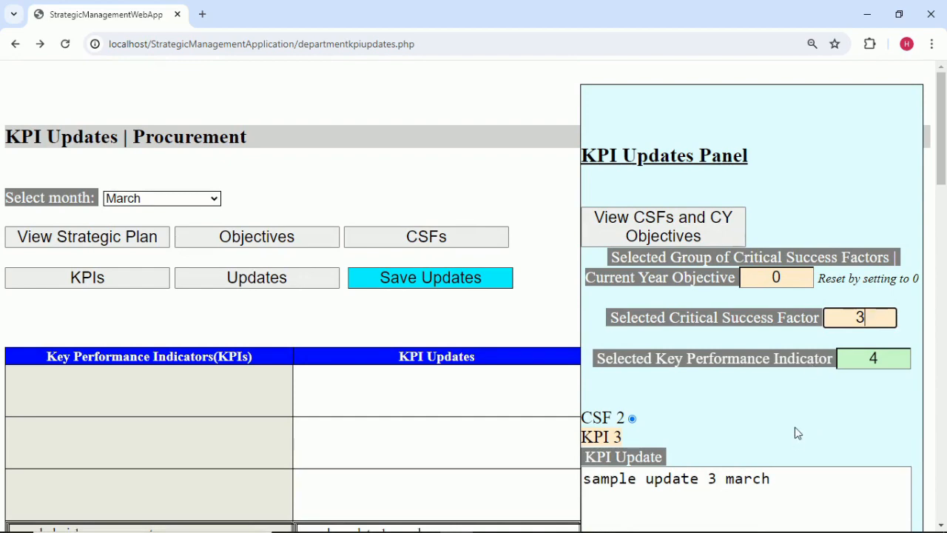
pyautogui.scroll(-1, 814, 385)
pyautogui.click(900, 287)
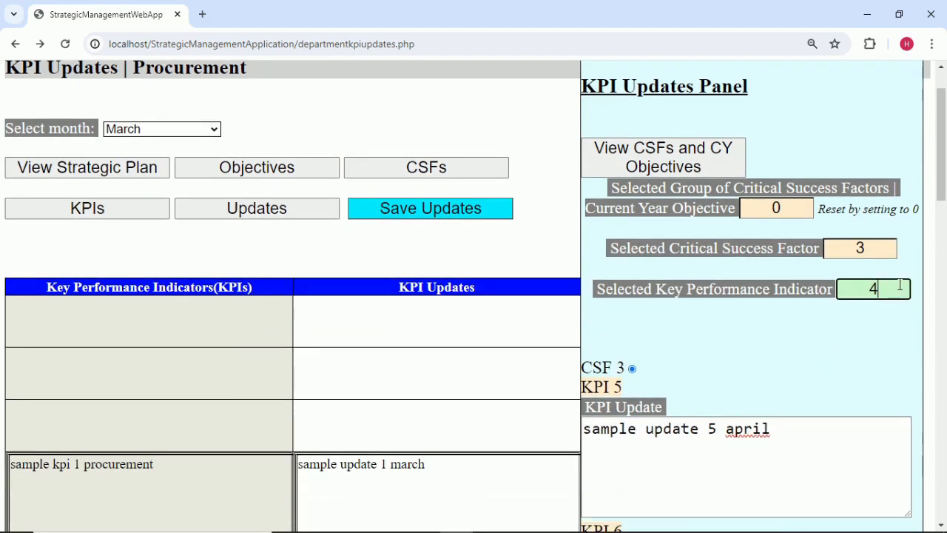
pyautogui.write('5')
pyautogui.scroll(-2, 881, 292)
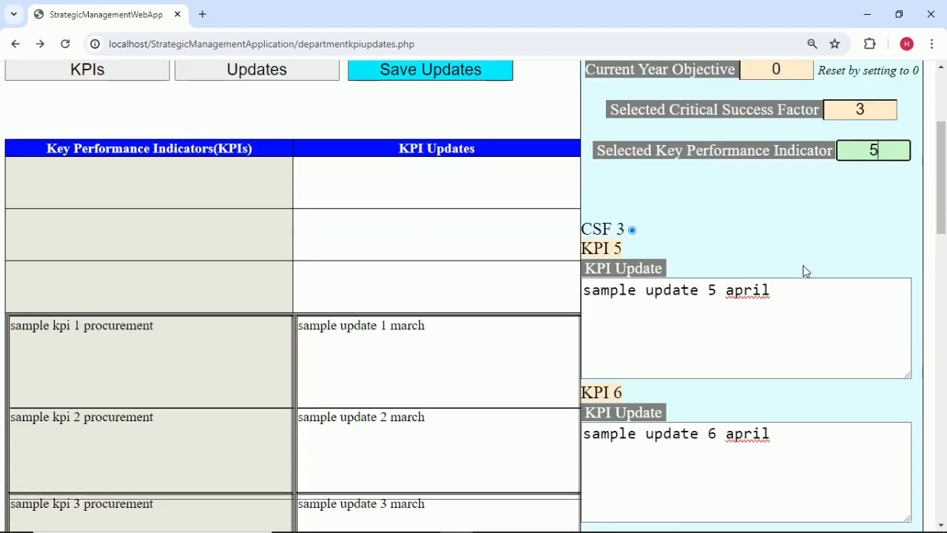
pyautogui.click(801, 299)
pyautogui.press('BackSpace')
pyautogui.press('BackSpace')
pyautogui.press('BackSpace')
pyautogui.press('BackSpace')
pyautogui.press('BackSpace')
pyautogui.write('march')
pyautogui.click(794, 224)
# Select KPI 6 and change its update from april to march.
pyautogui.scroll(-1, 800, 218)
pyautogui.click(887, 82)
pyautogui.press('BackSpace')
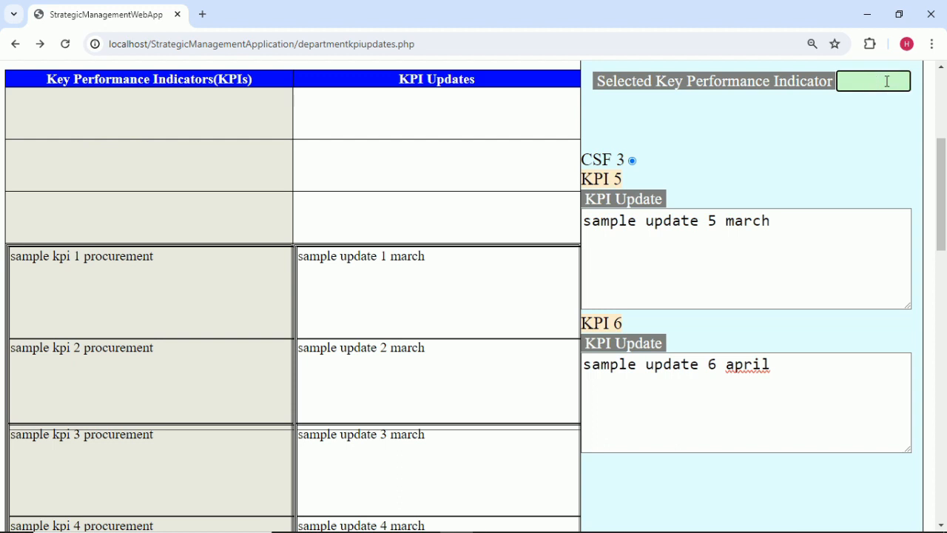
pyautogui.write('6')
pyautogui.click(784, 258)
pyautogui.click(793, 389)
pyautogui.click(788, 374)
pyautogui.press('BackSpace')
pyautogui.press('BackSpace')
pyautogui.press('BackSpace')
pyautogui.press('BackSpace')
pyautogui.press('BackSpace')
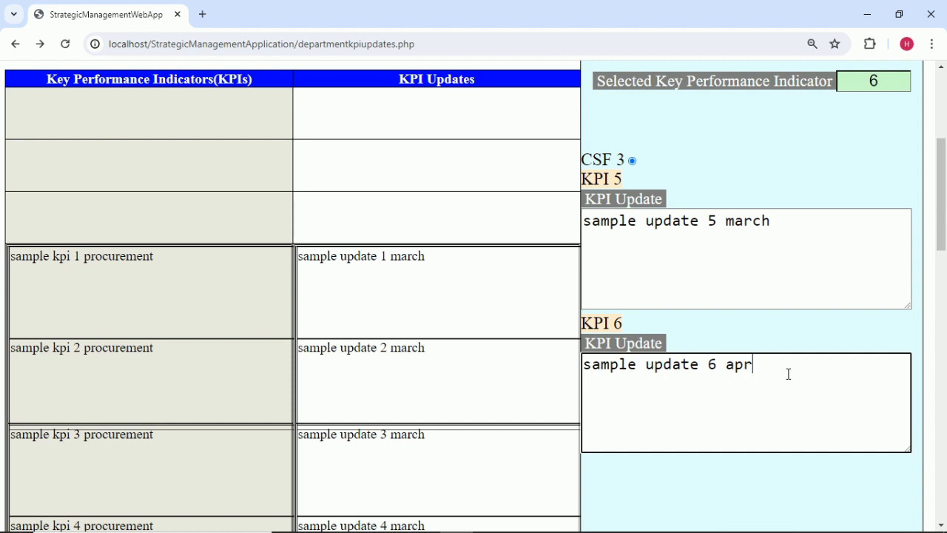
pyautogui.write('march')
pyautogui.scroll(-3, 795, 356)
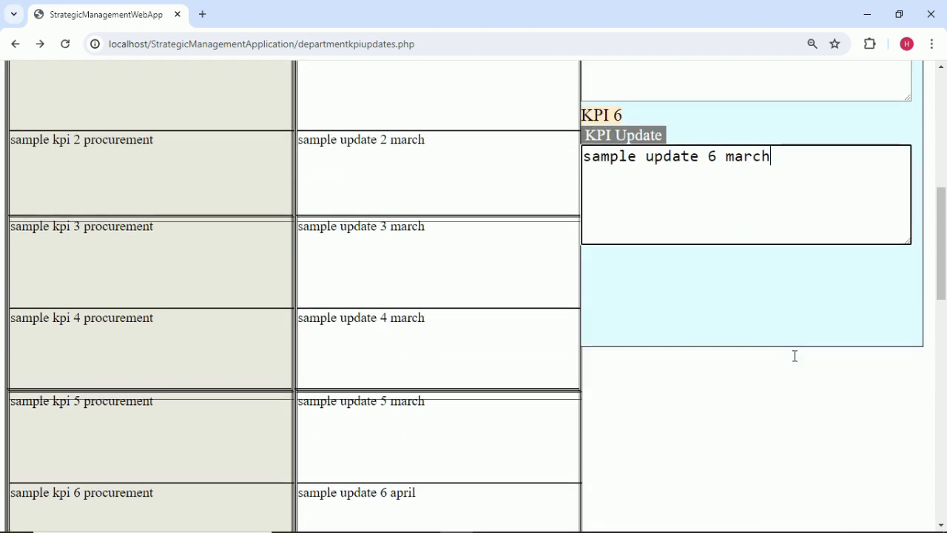
pyautogui.click(789, 311)
# Clear the selected critical success factor number to move on from CSF 3.
pyautogui.scroll(5, 791, 313)
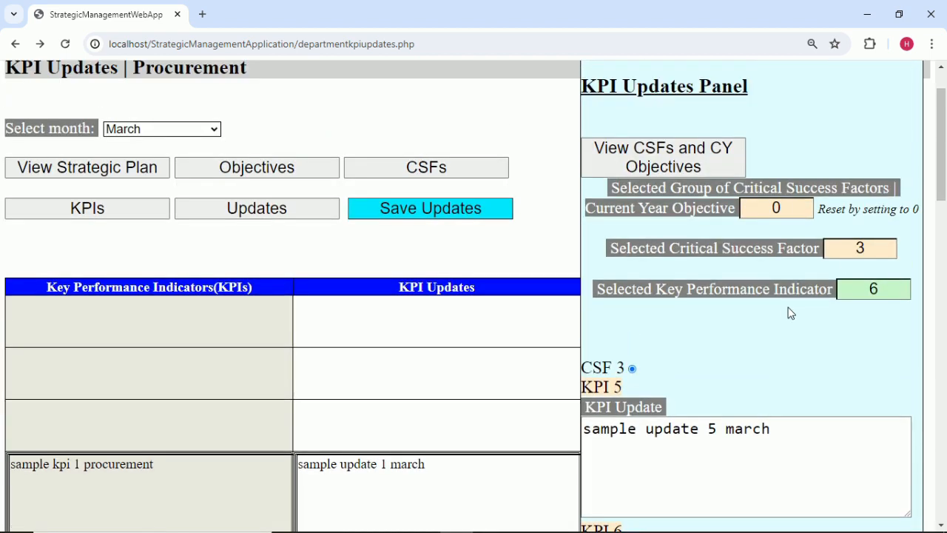
pyautogui.click(880, 250)
pyautogui.press('BackSpace')
# Select CSF 4 and KPI 7, changing its update from april to march.
pyautogui.write('4')
pyautogui.click(893, 288)
pyautogui.press('BackSpace')
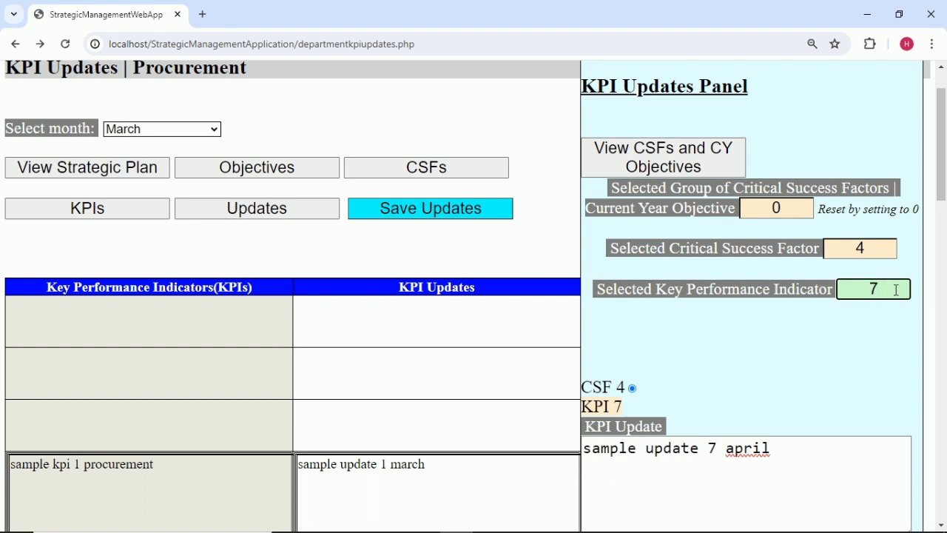
pyautogui.write('7')
pyautogui.scroll(-2, 845, 388)
pyautogui.click(797, 308)
pyautogui.press('BackSpace')
pyautogui.press('BackSpace')
pyautogui.press('BackSpace')
pyautogui.press('BackSpace')
pyautogui.press('BackSpace')
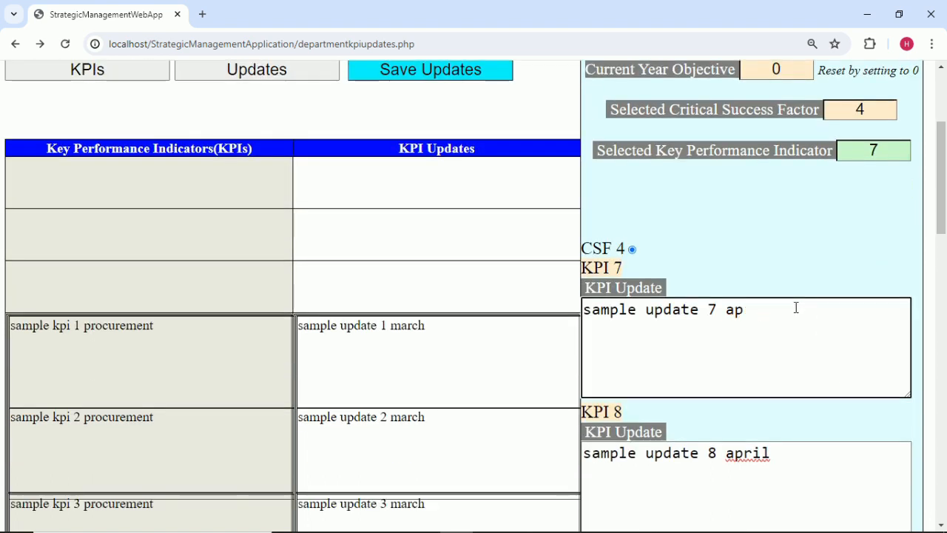
pyautogui.write('march')
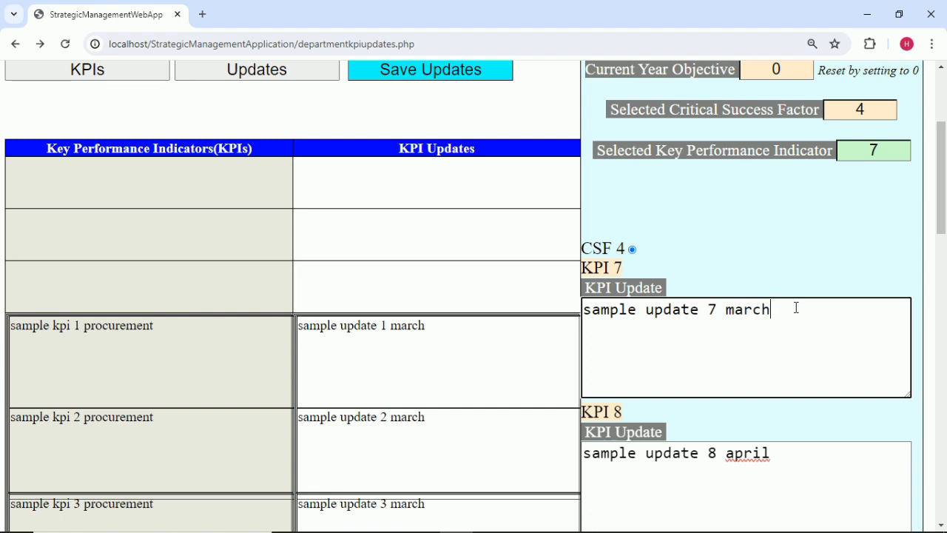
pyautogui.click(826, 257)
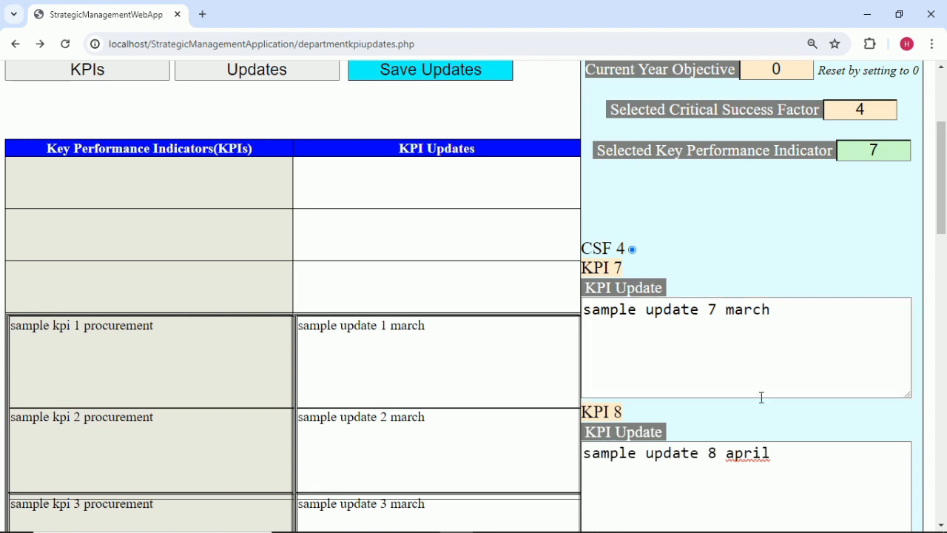
# Select KPI 8, change its update to march, and save the updates.
pyautogui.click(881, 158)
pyautogui.press('BackSpace')
pyautogui.write('8')
pyautogui.click(800, 453)
pyautogui.press('BackSpace')
pyautogui.press('BackSpace')
pyautogui.press('BackSpace')
pyautogui.press('BackSpace')
pyautogui.press('BackSpace')
pyautogui.write('march')
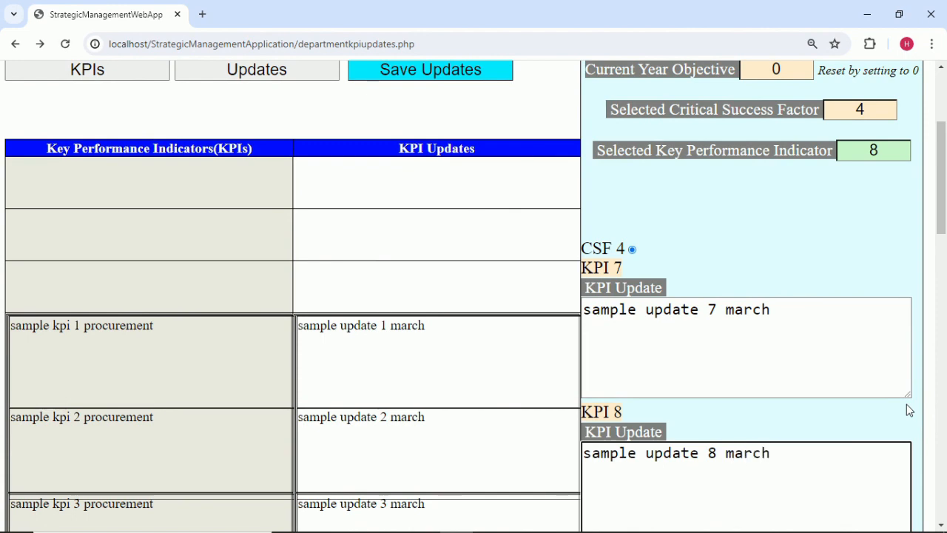
pyautogui.scroll(-6, 888, 422)
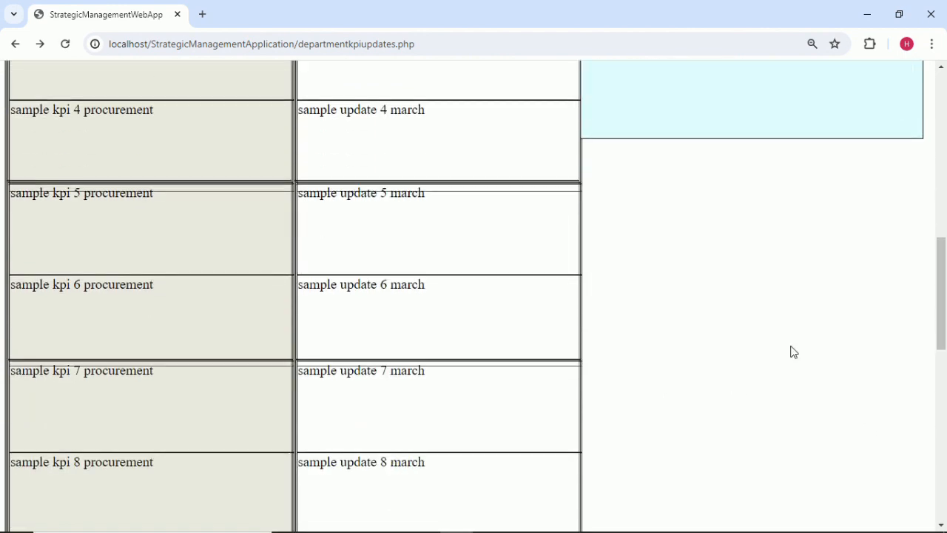
pyautogui.scroll(8, 815, 355)
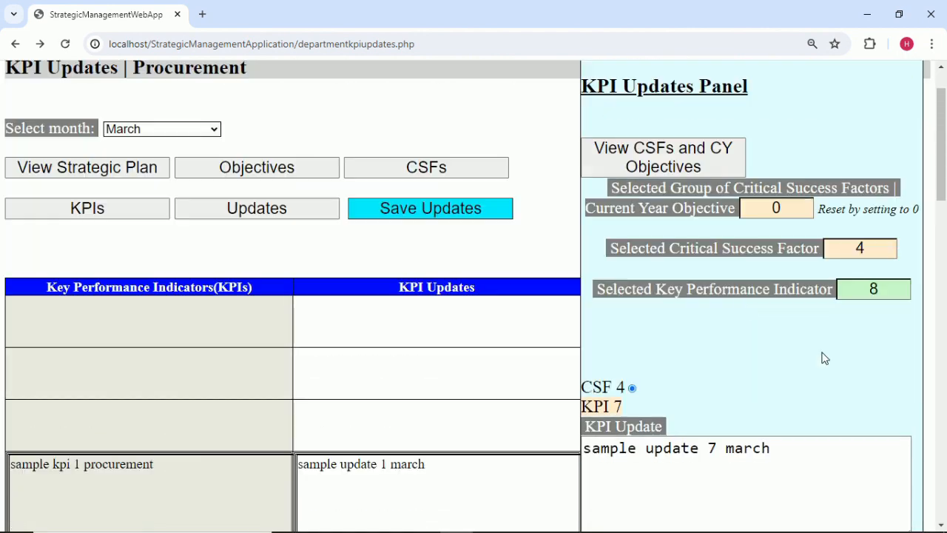
pyautogui.click(473, 210)
pyautogui.click(583, 134)
# Select CSF 5 and KPI 9, changing its update from april to march.
pyautogui.click(875, 255)
pyautogui.write('5')
pyautogui.scroll(-1, 869, 328)
pyautogui.click(897, 220)
pyautogui.press('BackSpace')
pyautogui.write('9')
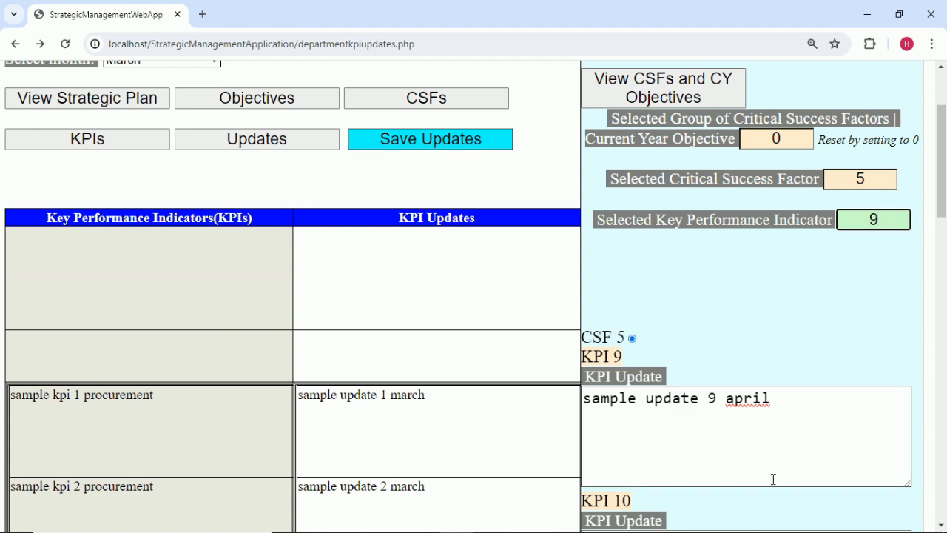
pyautogui.click(792, 401)
pyautogui.press('BackSpace')
pyautogui.press('BackSpace')
pyautogui.press('BackSpace')
pyautogui.press('BackSpace')
pyautogui.press('BackSpace')
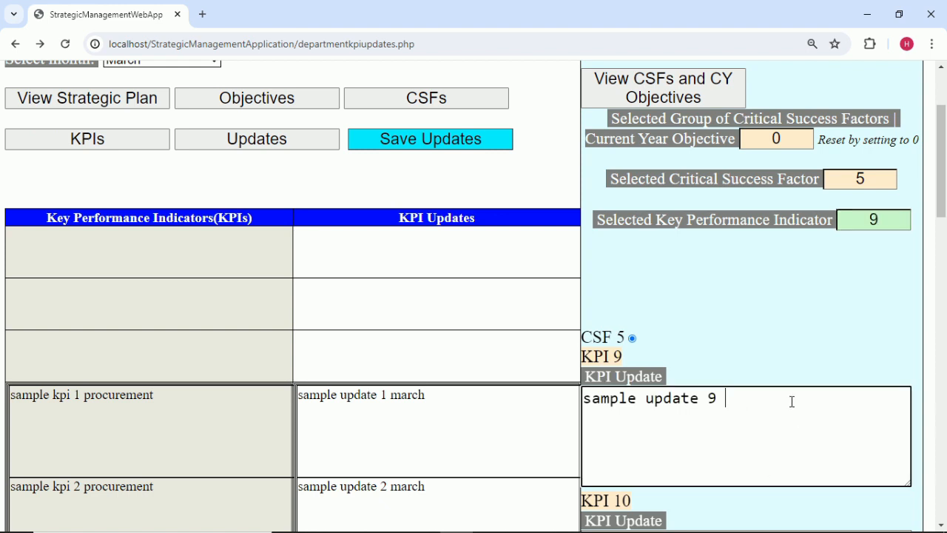
pyautogui.write('march')
pyautogui.click(804, 346)
# Select KPI 10 and change its update from april to march.
pyautogui.click(888, 222)
pyautogui.write('10')
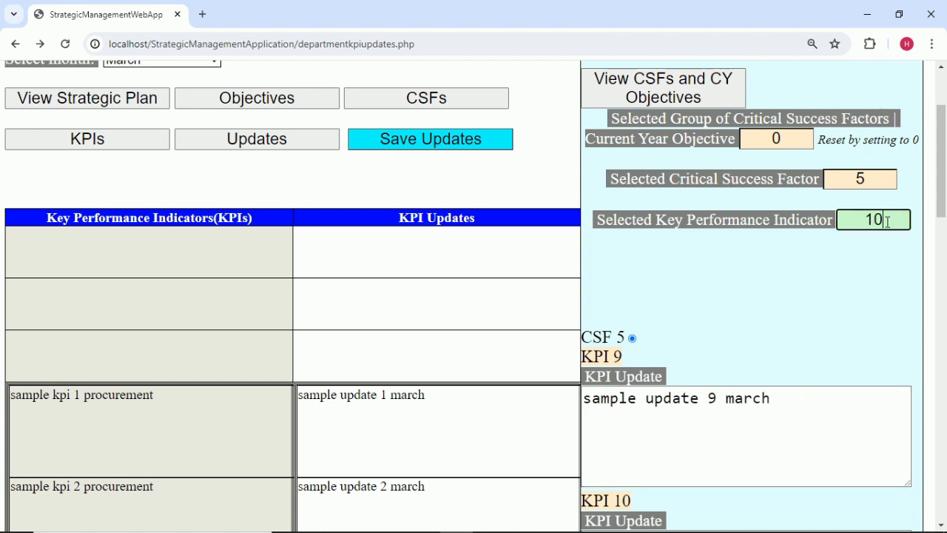
pyautogui.scroll(-4, 804, 338)
pyautogui.click(786, 320)
pyautogui.click(785, 271)
pyautogui.press('BackSpace')
pyautogui.press('BackSpace')
pyautogui.press('BackSpace')
pyautogui.press('BackSpace')
pyautogui.press('BackSpace')
pyautogui.write('march')
pyautogui.scroll(-7, 759, 398)
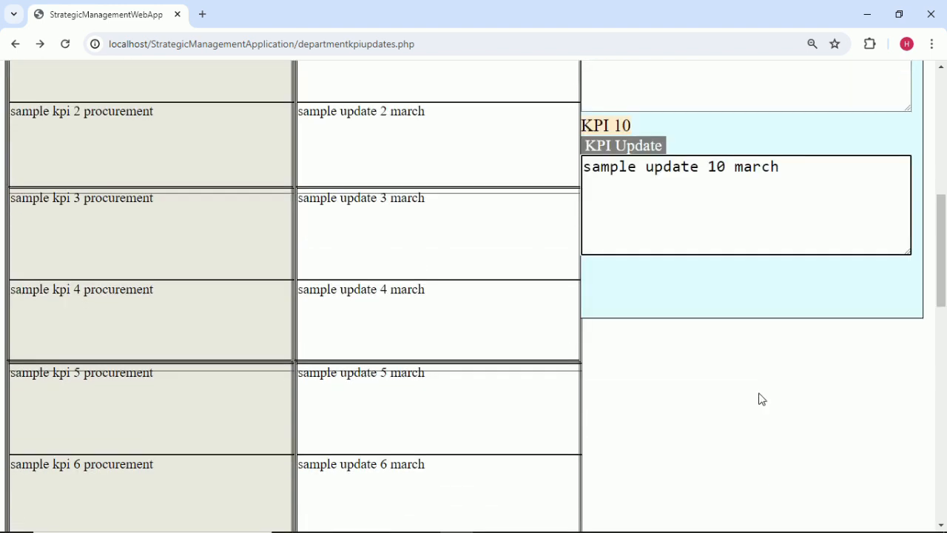
pyautogui.scroll(7, 757, 356)
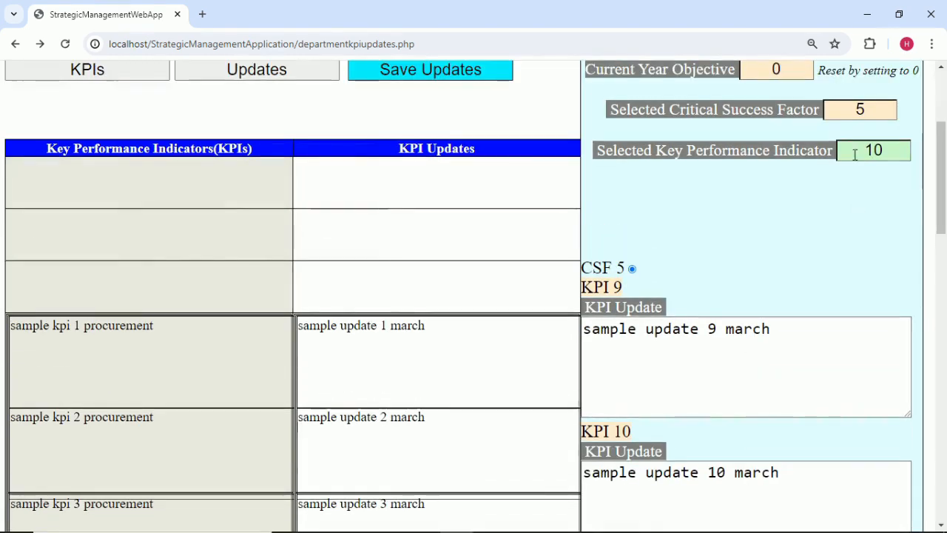
# Load CSF 6, select KPI 11, and change its update to march.
pyautogui.click(868, 115)
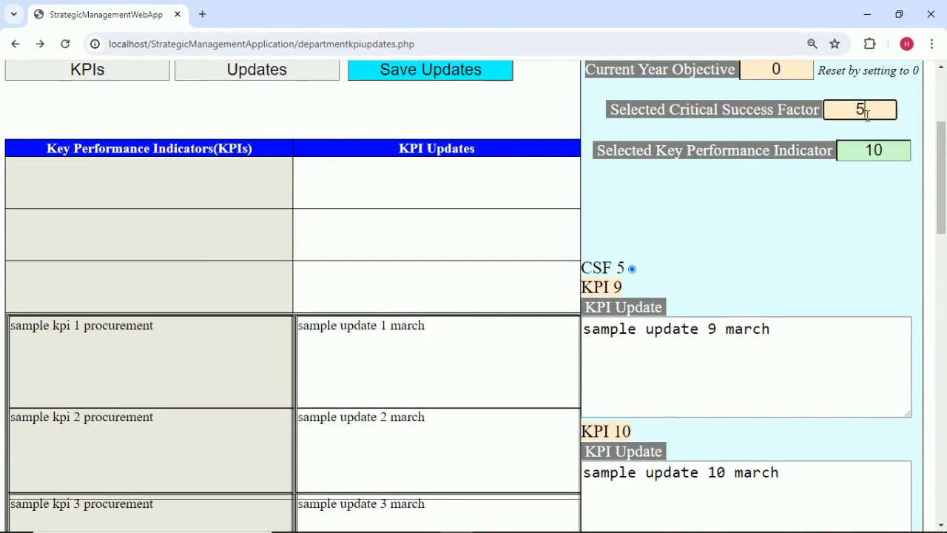
pyautogui.press('BackSpace')
pyautogui.write('6')
pyautogui.click(843, 197)
pyautogui.click(895, 145)
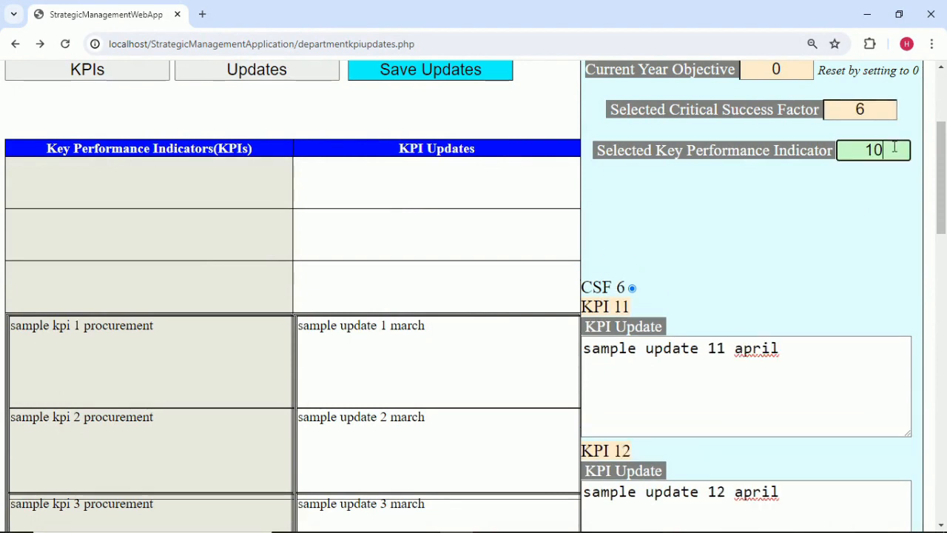
pyautogui.press('BackSpace')
pyautogui.write('1')
pyautogui.click(799, 359)
pyautogui.press('BackSpace')
pyautogui.press('BackSpace')
pyautogui.press('BackSpace')
pyautogui.press('BackSpace')
pyautogui.press('BackSpace')
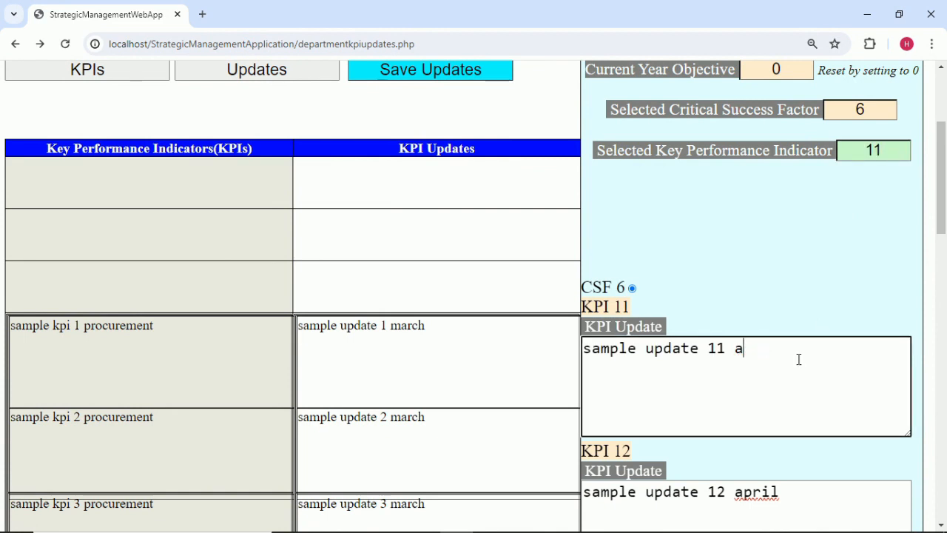
pyautogui.write('march')
pyautogui.click(798, 297)
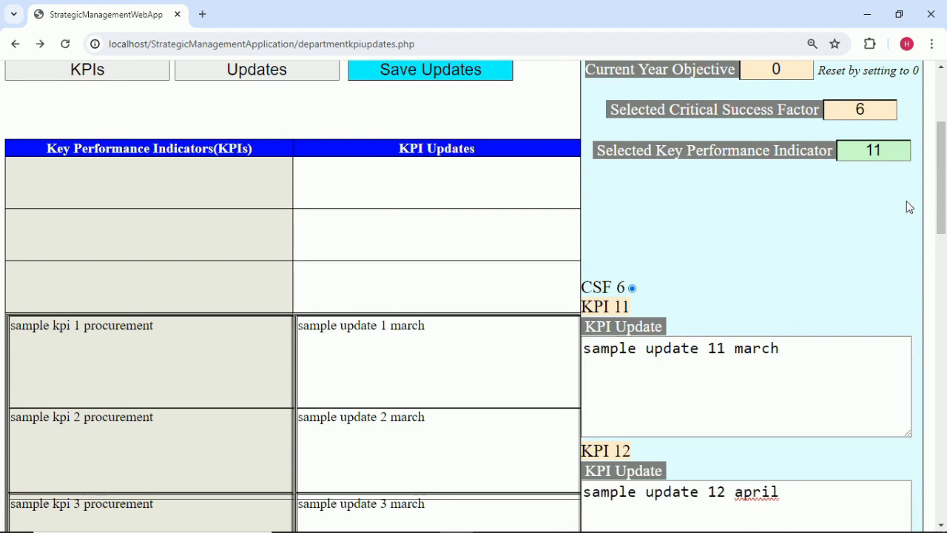
# Select KPI 12, remove 'april' from its update, and scroll to review the March table.
pyautogui.click(890, 156)
pyautogui.press('BackSpace')
pyautogui.write('2')
pyautogui.click(880, 221)
pyautogui.click(793, 492)
pyautogui.press('BackSpace')
pyautogui.press('BackSpace')
pyautogui.press('BackSpace')
pyautogui.press('BackSpace')
pyautogui.press('BackSpace')
pyautogui.write('march')
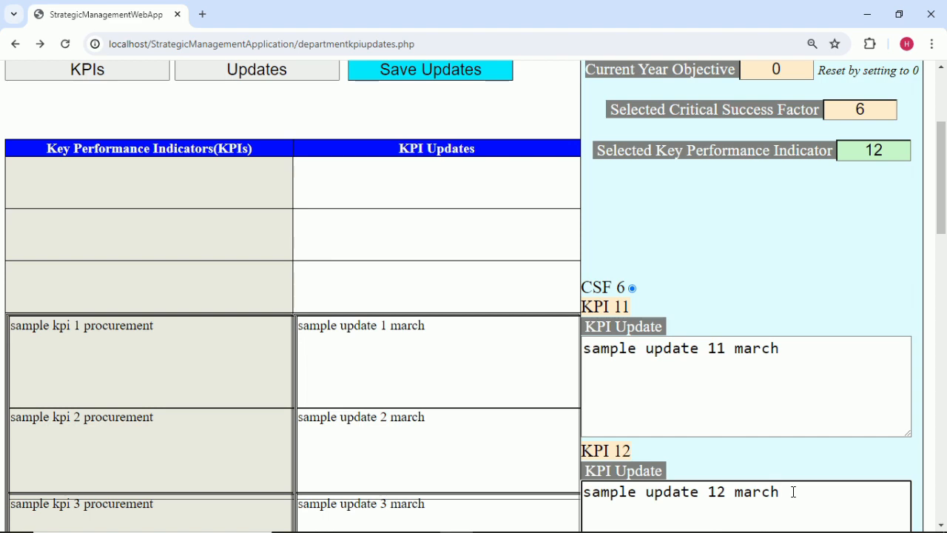
pyautogui.scroll(-4, 789, 480)
pyautogui.scroll(-3, 789, 480)
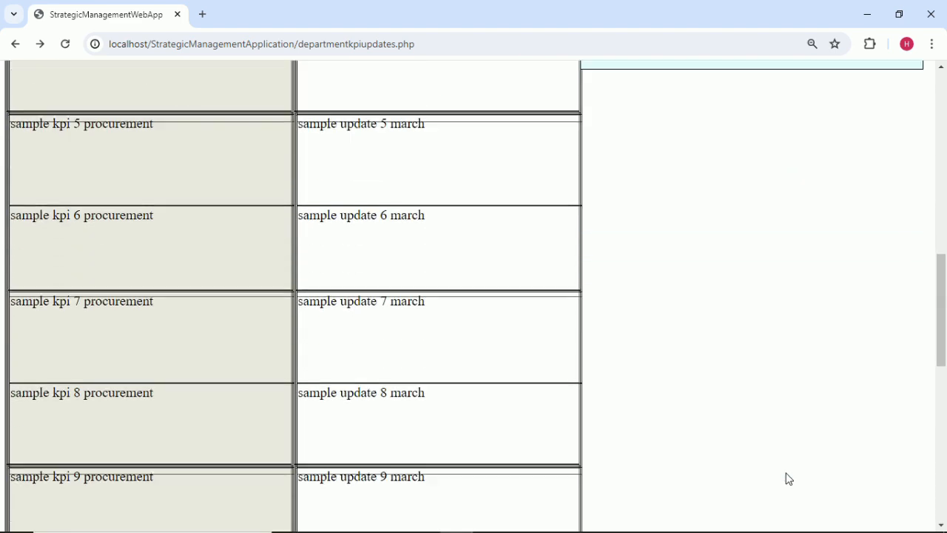
pyautogui.scroll(-3, 777, 458)
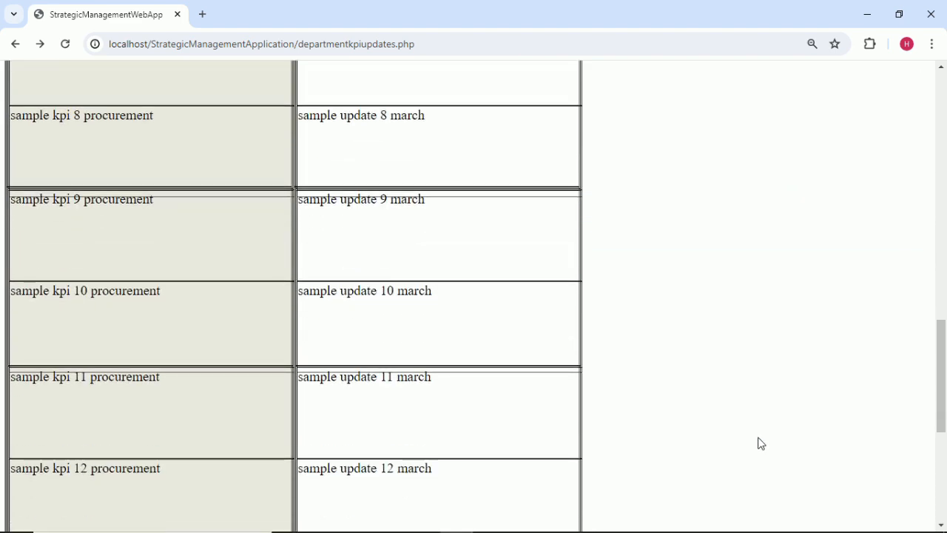
pyautogui.scroll(15, 760, 442)
# Save the corrected March KPI updates and acknowledge the saved confirmation.
pyautogui.click(448, 277)
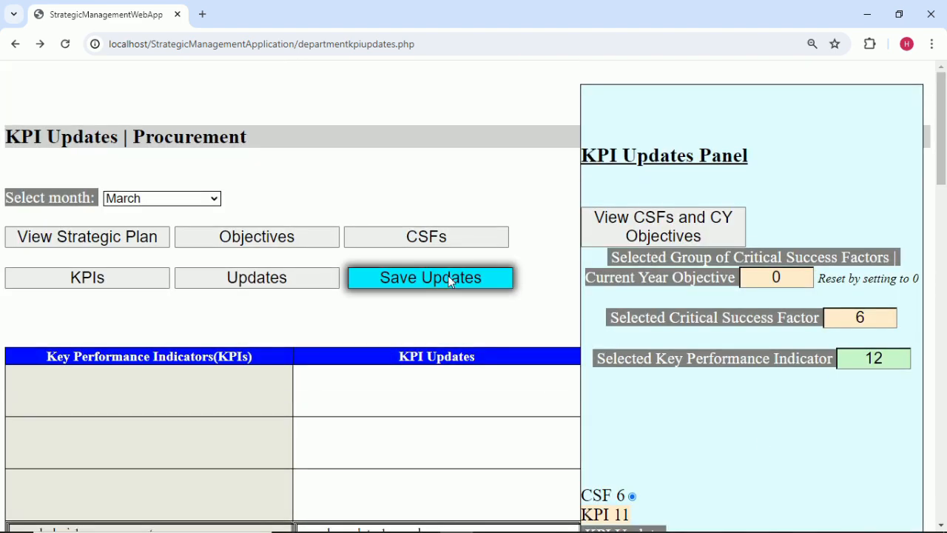
pyautogui.click(597, 131)
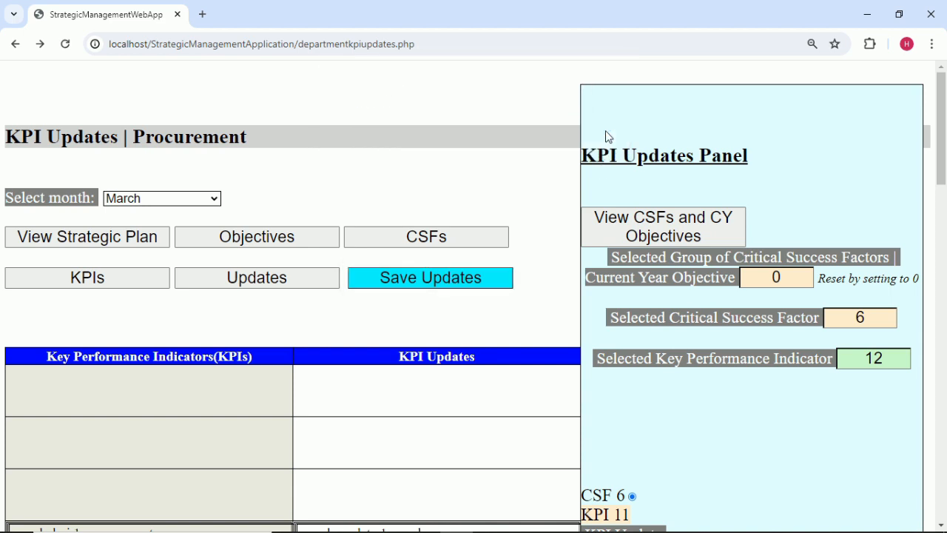
pyautogui.scroll(-1, 679, 443)
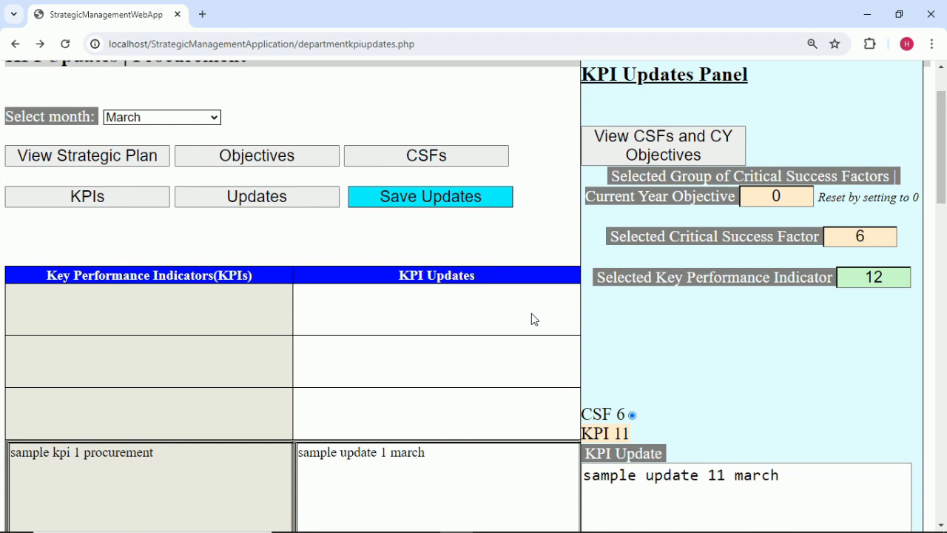
# Display the Current Year Objectives and CSFs table instead of the KPI updates panel.
pyautogui.click(646, 152)
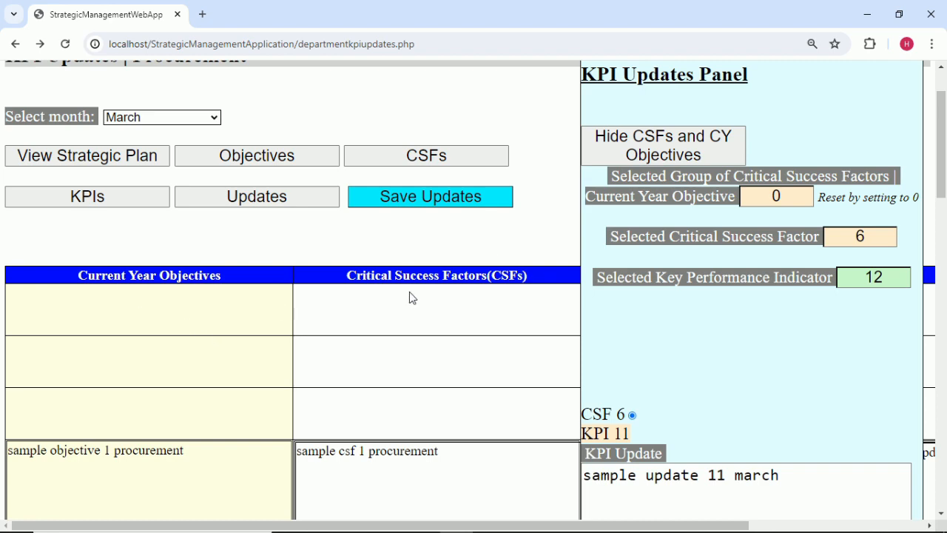
pyautogui.click(687, 142)
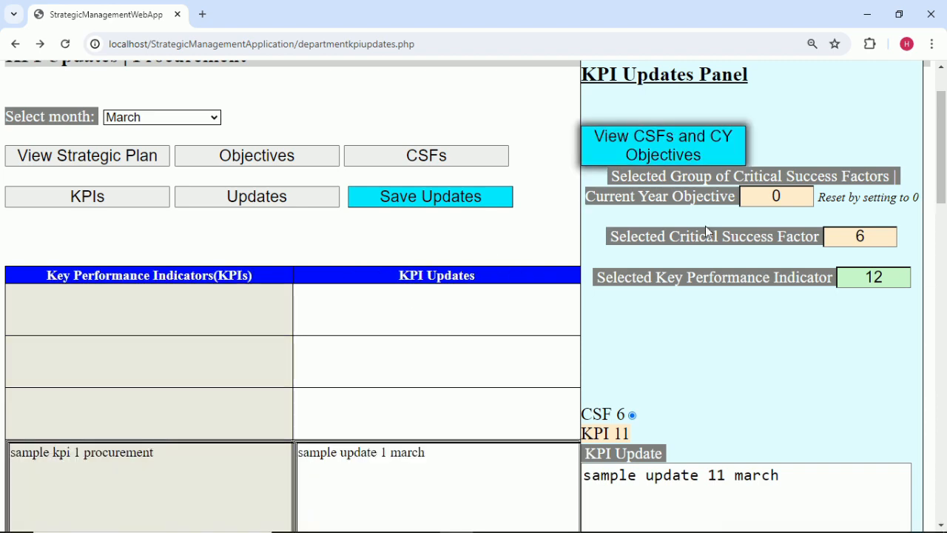
pyautogui.scroll(-3, 715, 343)
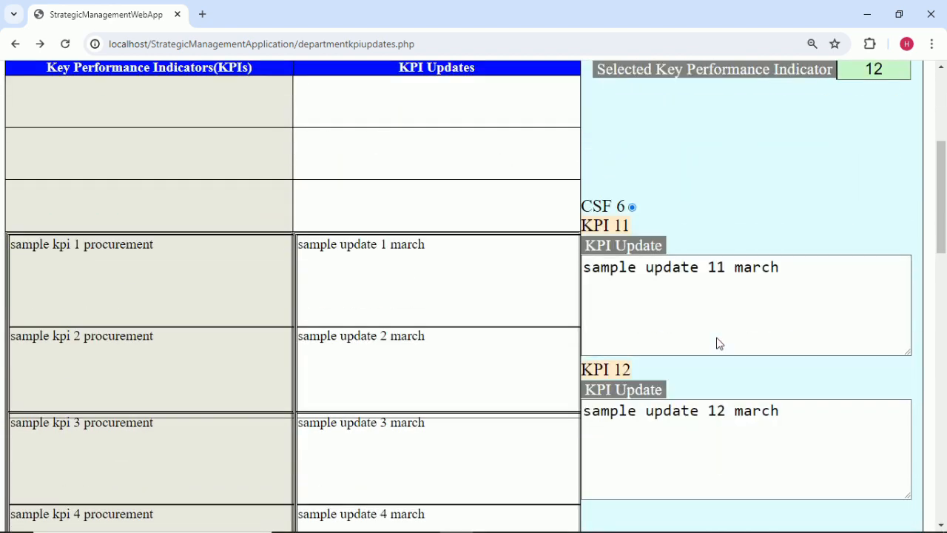
pyautogui.scroll(-3, 716, 343)
pyautogui.scroll(7, 716, 338)
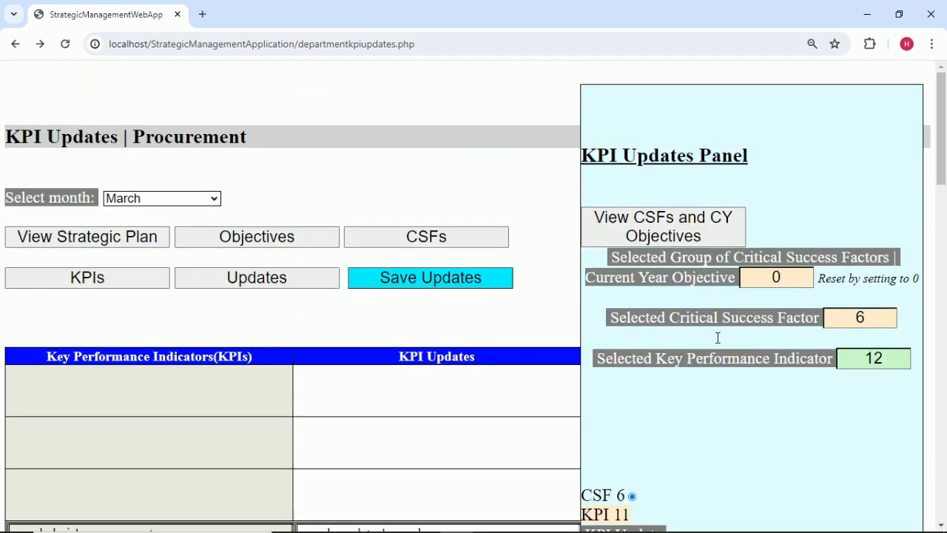
pyautogui.click(456, 235)
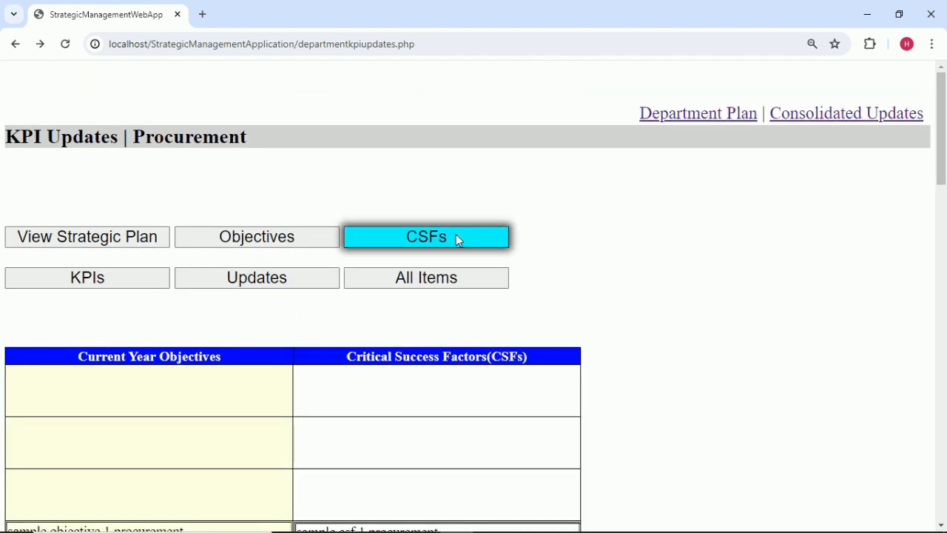
pyautogui.click(820, 114)
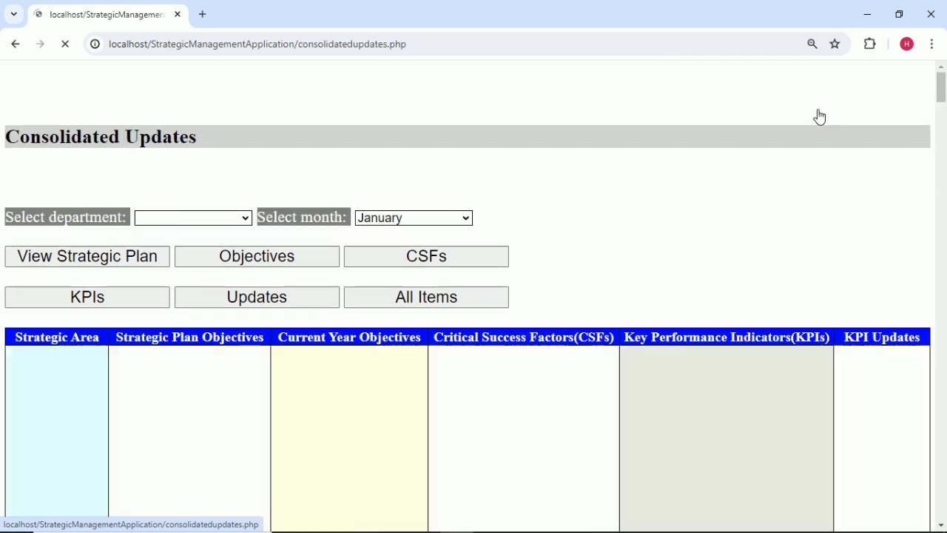
pyautogui.click(237, 220)
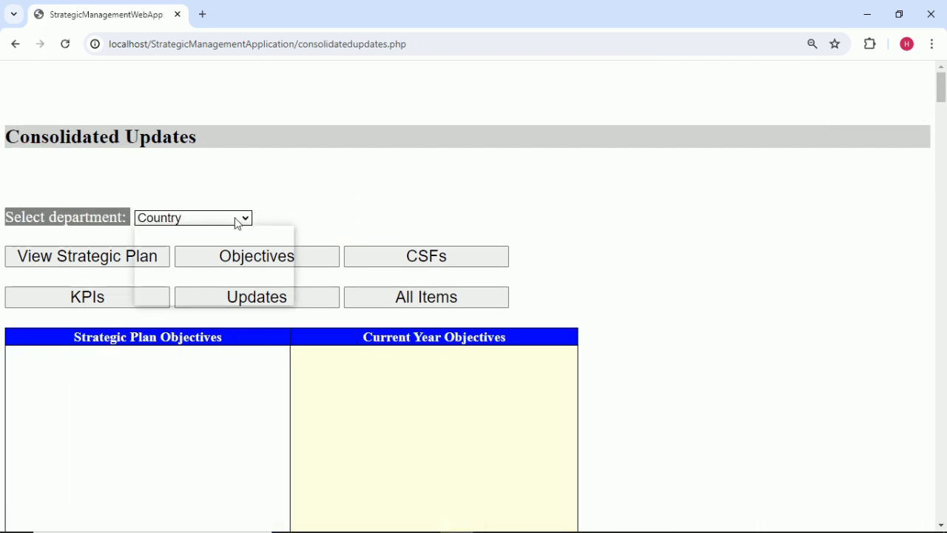
pyautogui.click(220, 252)
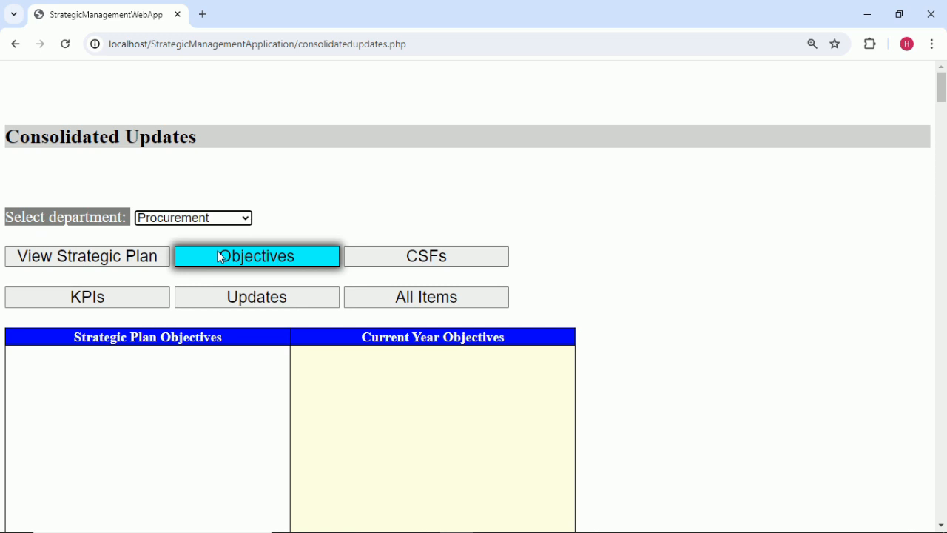
pyautogui.click(406, 262)
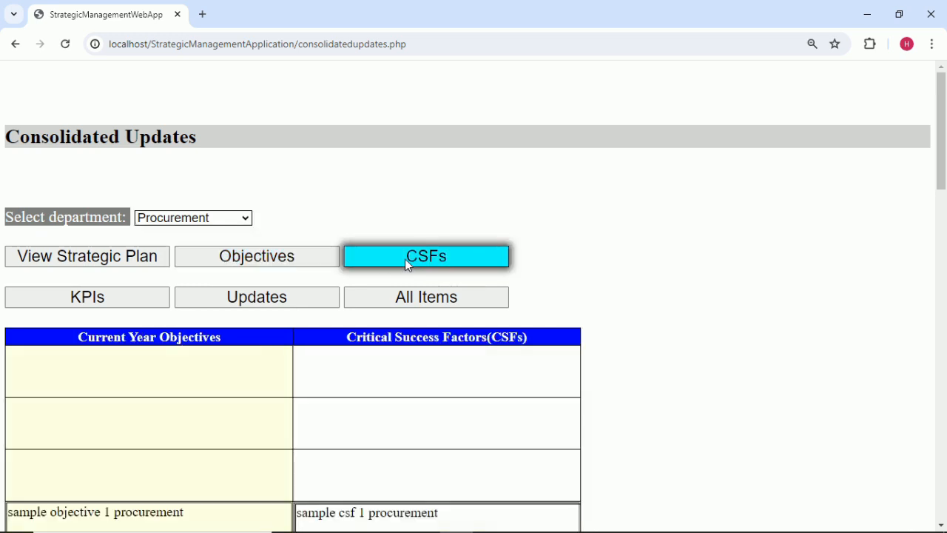
pyautogui.click(143, 309)
pyautogui.click(214, 302)
pyautogui.scroll(-2, 444, 299)
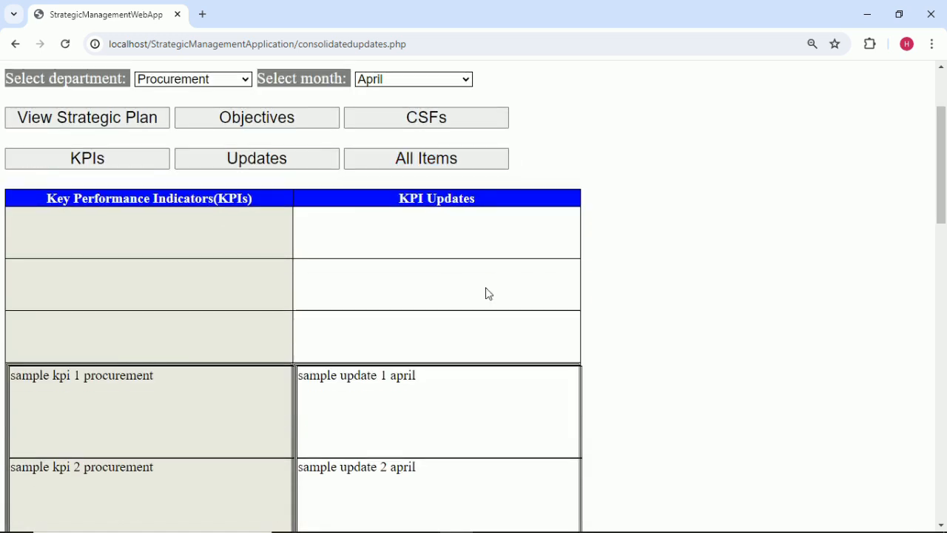
pyautogui.scroll(1, 486, 292)
pyautogui.click(450, 151)
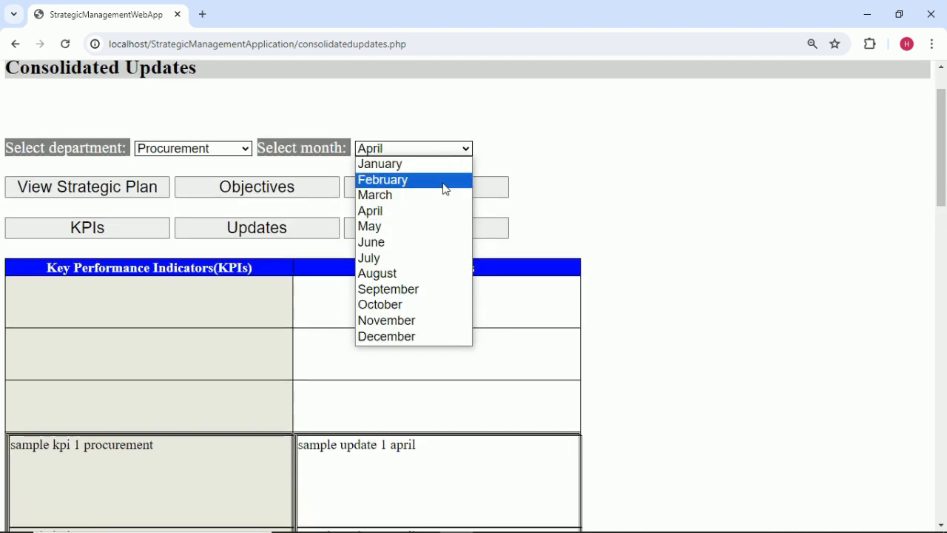
pyautogui.click(419, 196)
pyautogui.scroll(-5, 588, 207)
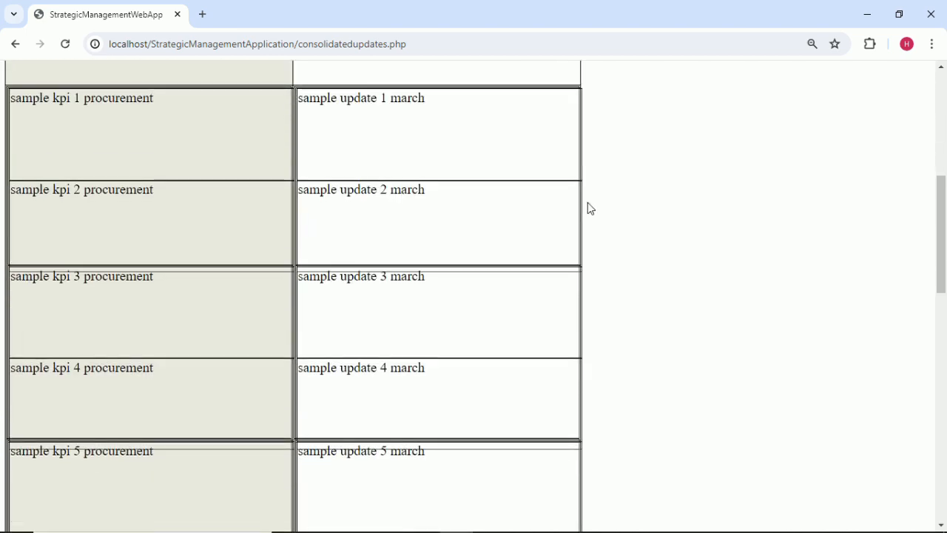
pyautogui.scroll(6, 588, 207)
pyautogui.click(451, 218)
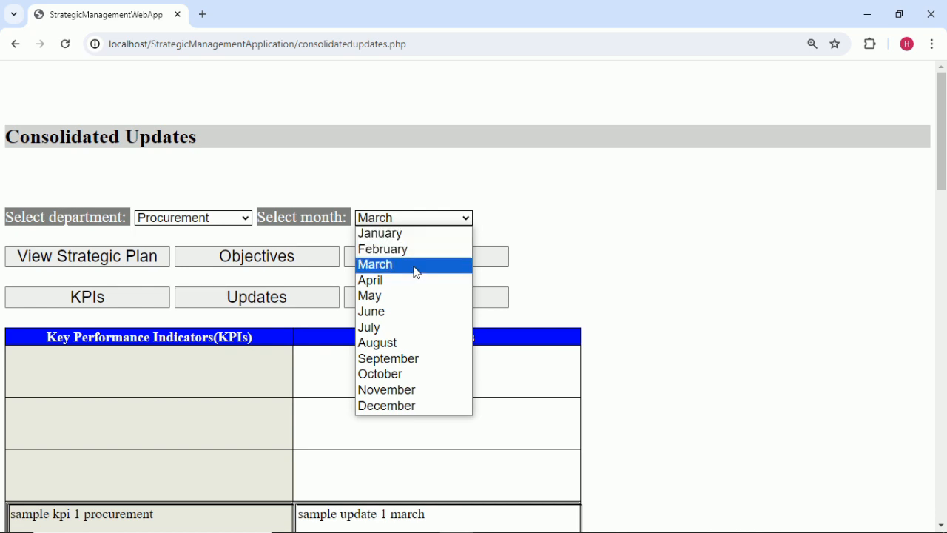
pyautogui.click(414, 281)
pyautogui.scroll(-5, 733, 315)
pyautogui.scroll(1, 733, 315)
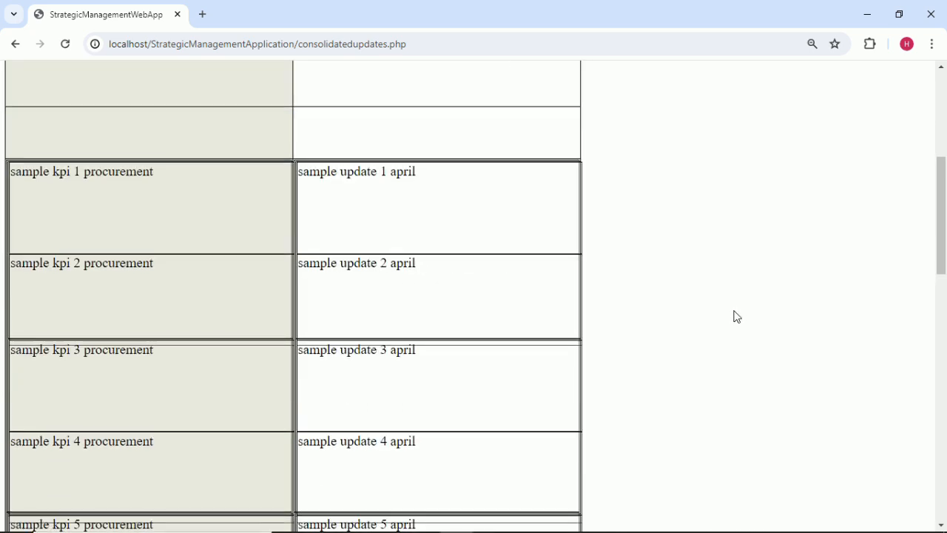
pyautogui.scroll(3, 371, 282)
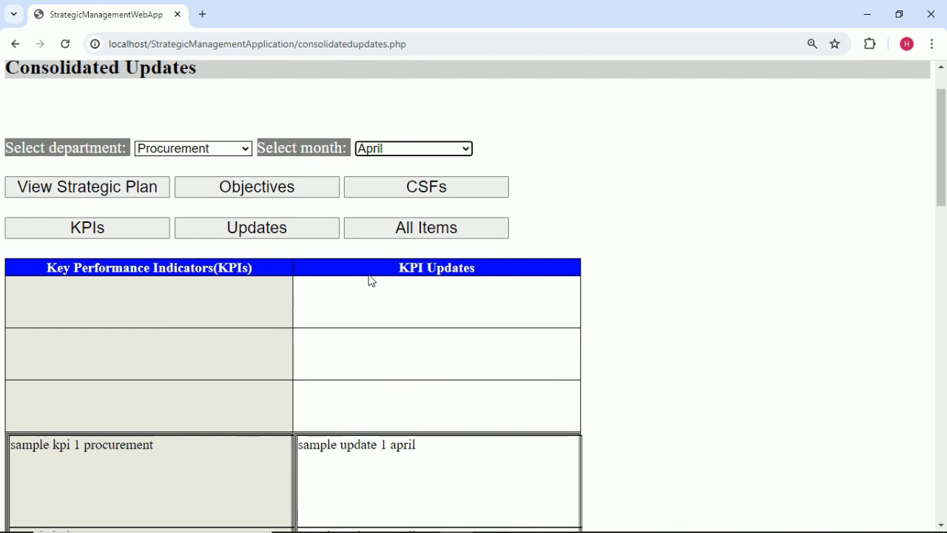
pyautogui.scroll(1, 371, 279)
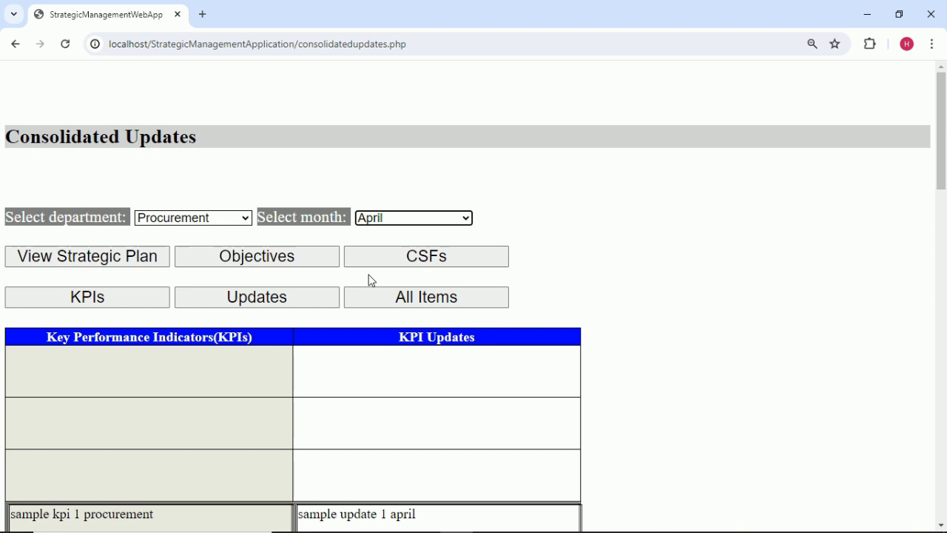
pyautogui.scroll(-1, 372, 280)
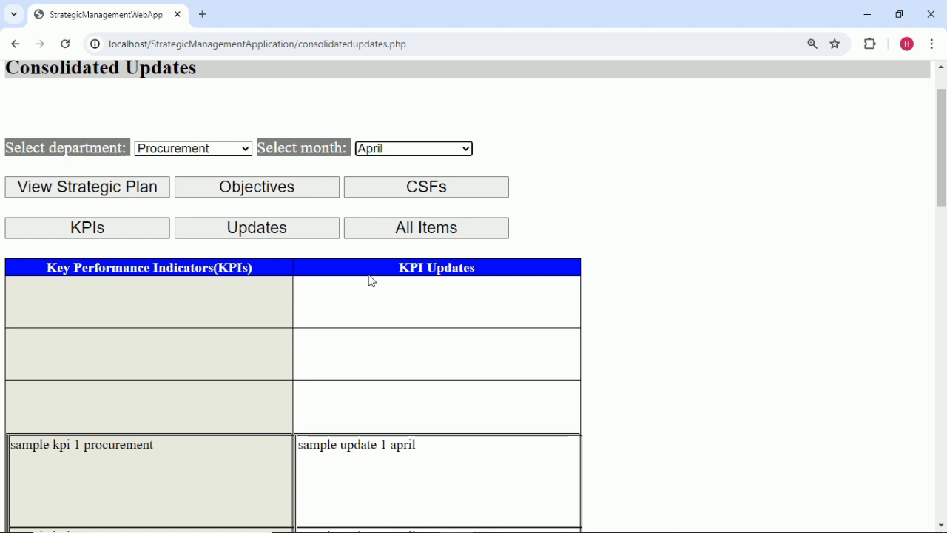
pyautogui.scroll(1, 372, 280)
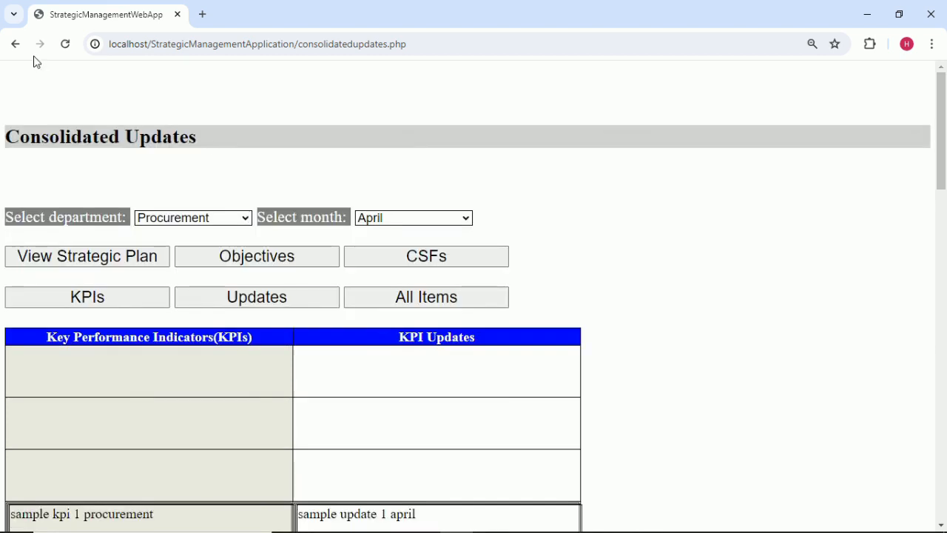
# Go back to the department login and enter the Research and Development department.
pyautogui.click(17, 44)
pyautogui.click(17, 45)
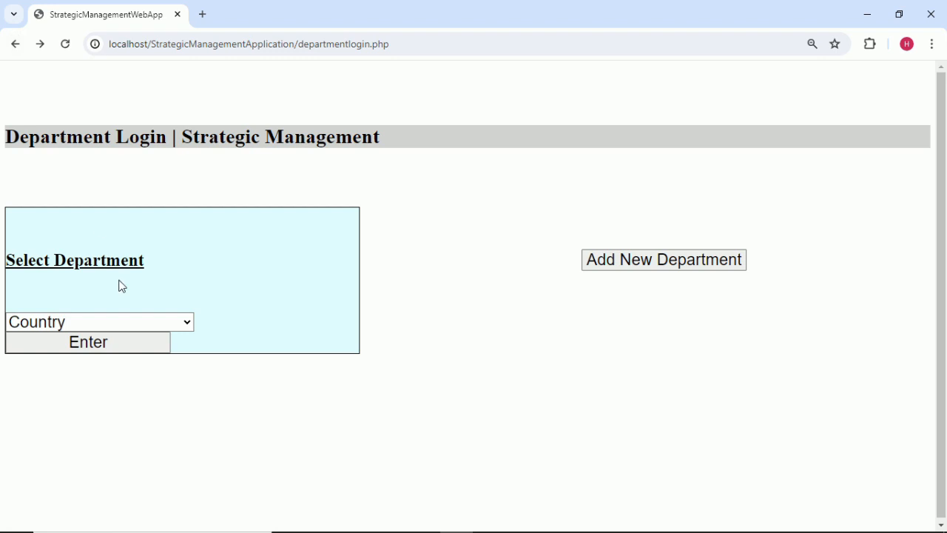
pyautogui.click(172, 323)
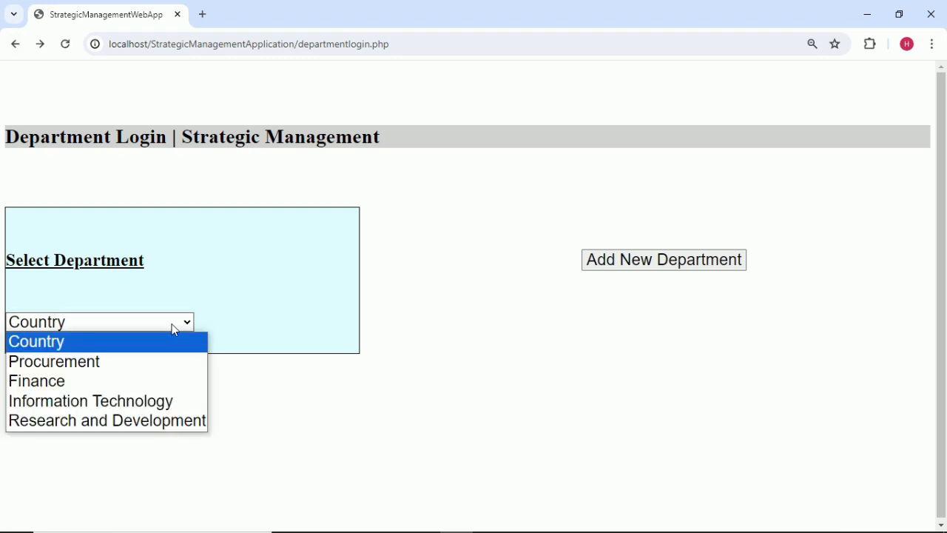
pyautogui.click(148, 420)
pyautogui.click(132, 343)
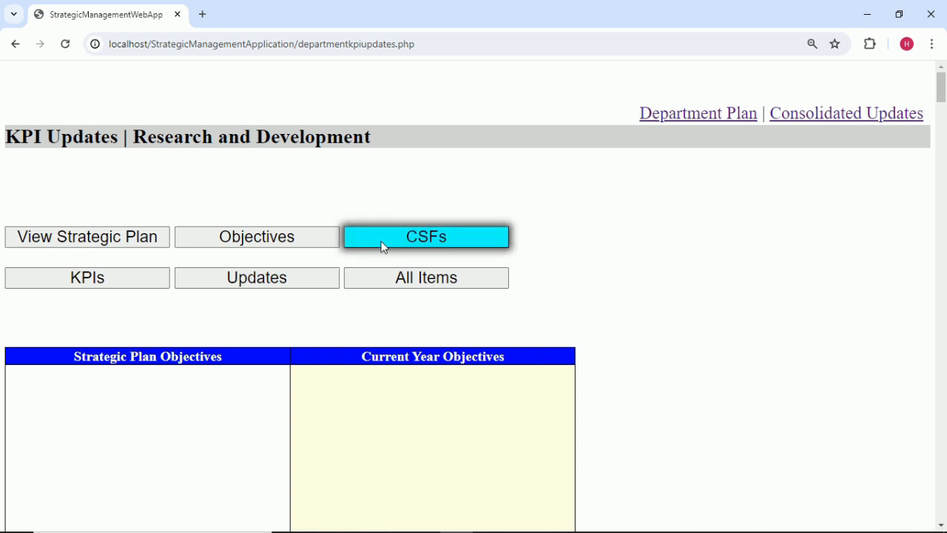
# In the Department Plan, add a current-year objective under Strategic Plan Objective 1.
pyautogui.click(722, 115)
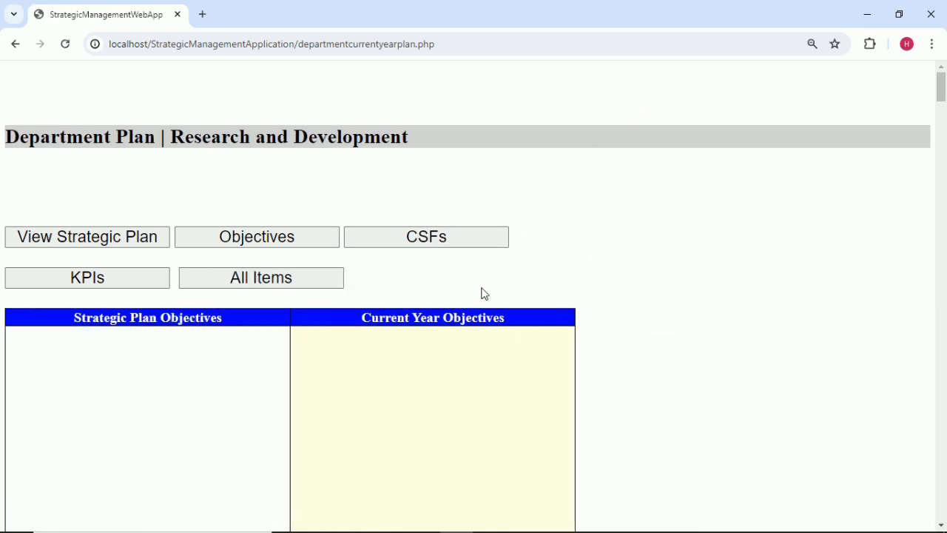
pyautogui.click(253, 248)
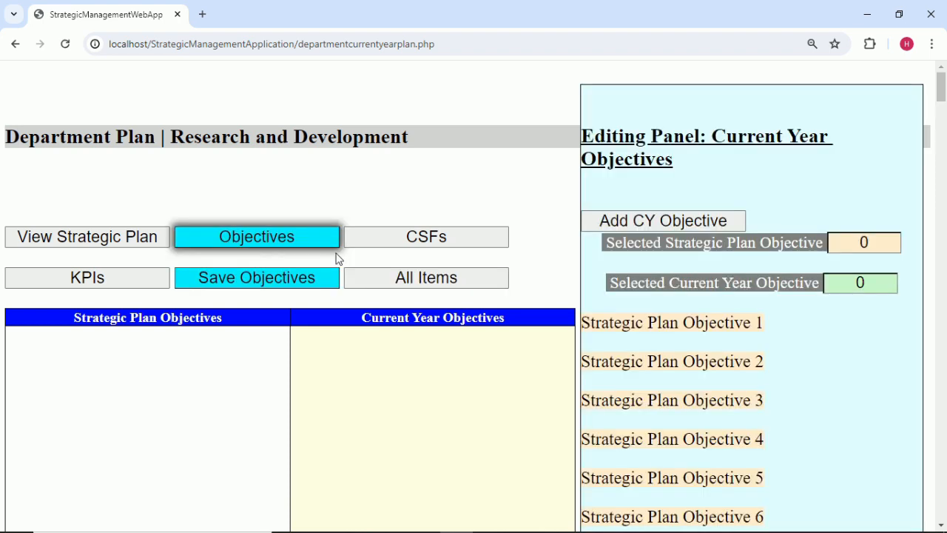
pyautogui.click(882, 242)
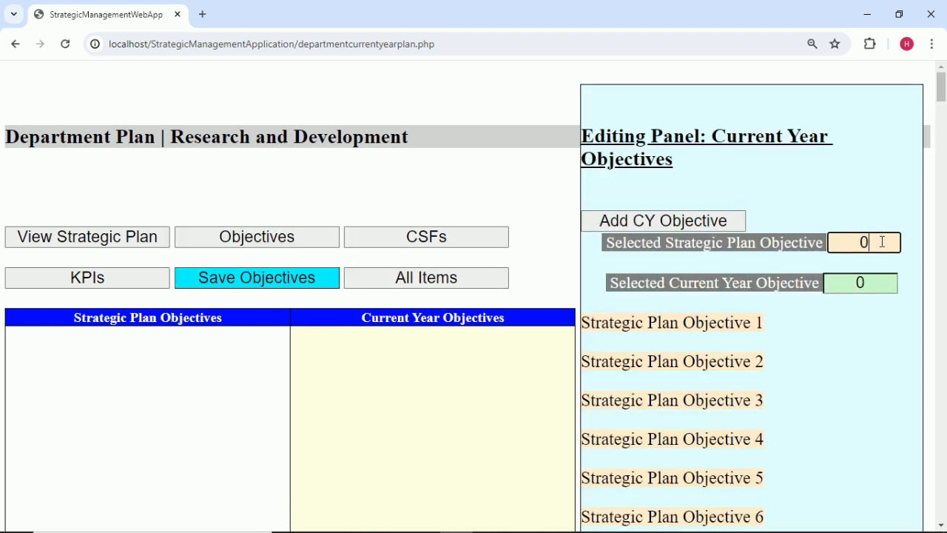
pyautogui.press('BackSpace')
pyautogui.write('1')
pyautogui.click(729, 222)
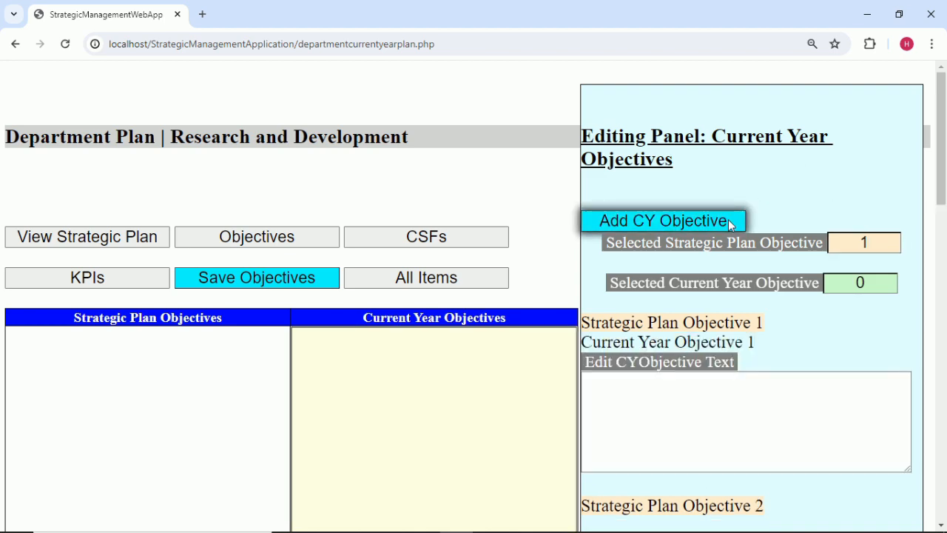
# Paste 'sample objective 1 R&D' from Excel R&D sheet cell A2 into Current Year Objective 1's text box.
pyautogui.click(653, 526)
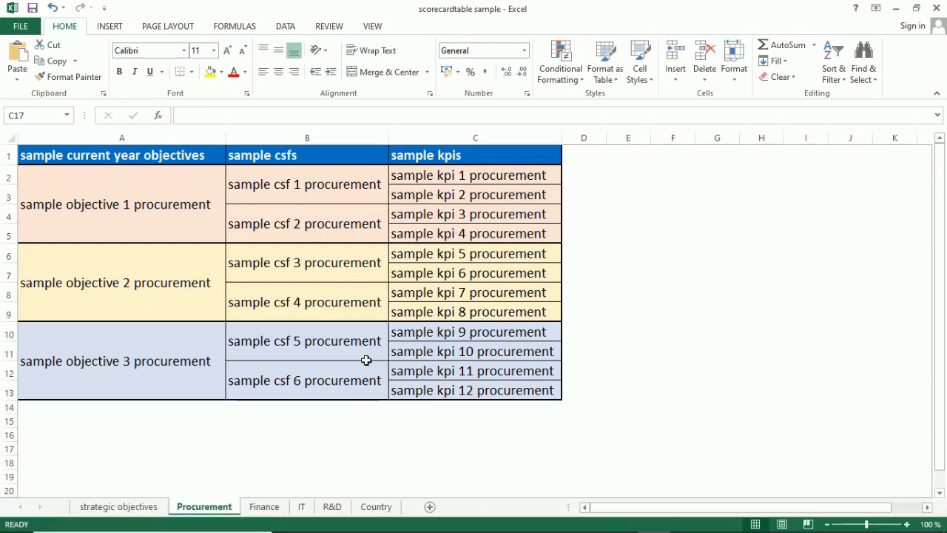
pyautogui.click(333, 507)
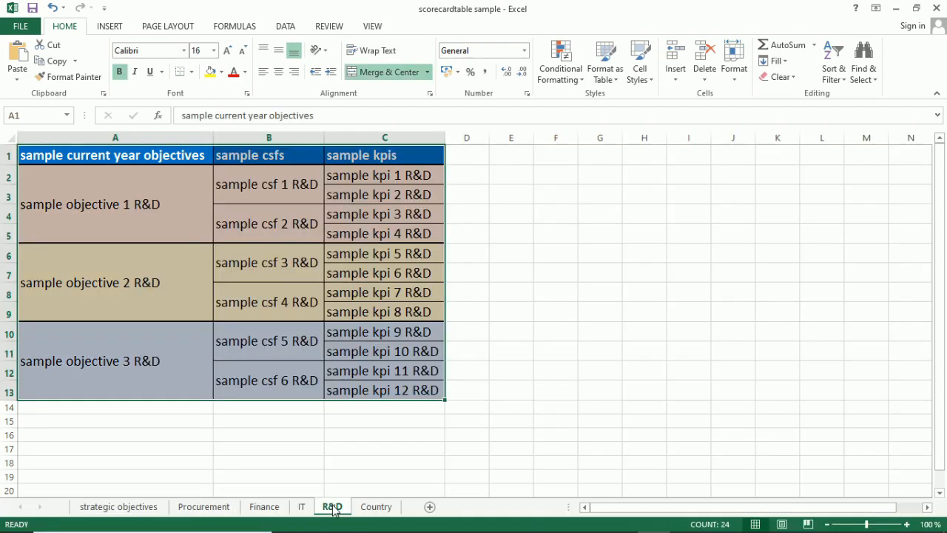
pyautogui.doubleClick(147, 207)
pyautogui.doubleClick(146, 205)
pyautogui.moveTo(74, 208); pyautogui.dragTo(2, 212)
pyautogui.hotkey('ctrl', 'c')
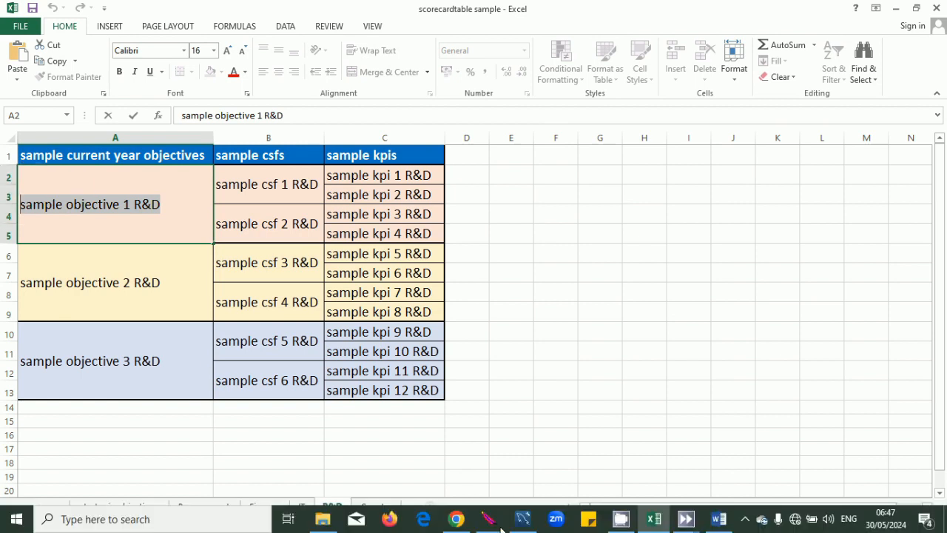
pyautogui.click(456, 519)
pyautogui.click(633, 443)
pyautogui.hotkey('ctrl', 'v')
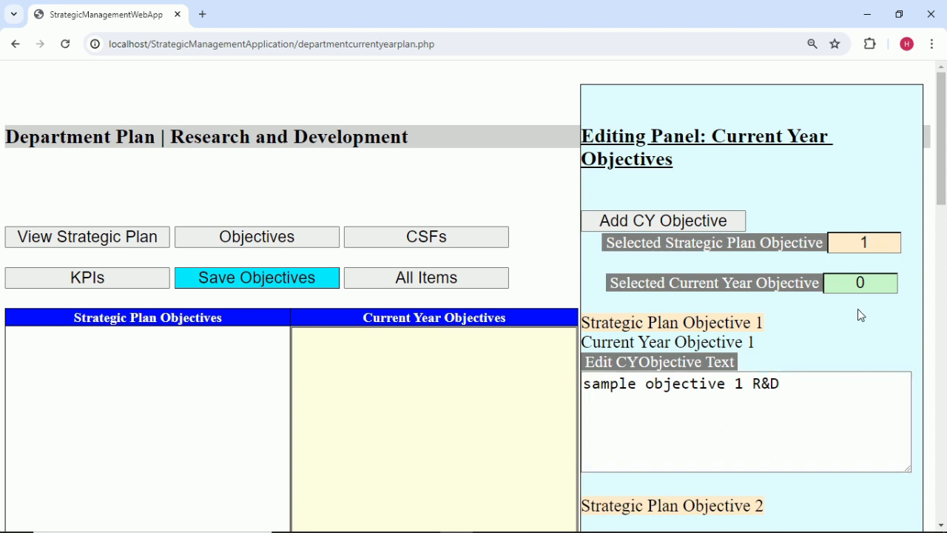
# Select current-year objective 1 and re-commit its 'sample objective 1 R&D' text.
pyautogui.click(874, 244)
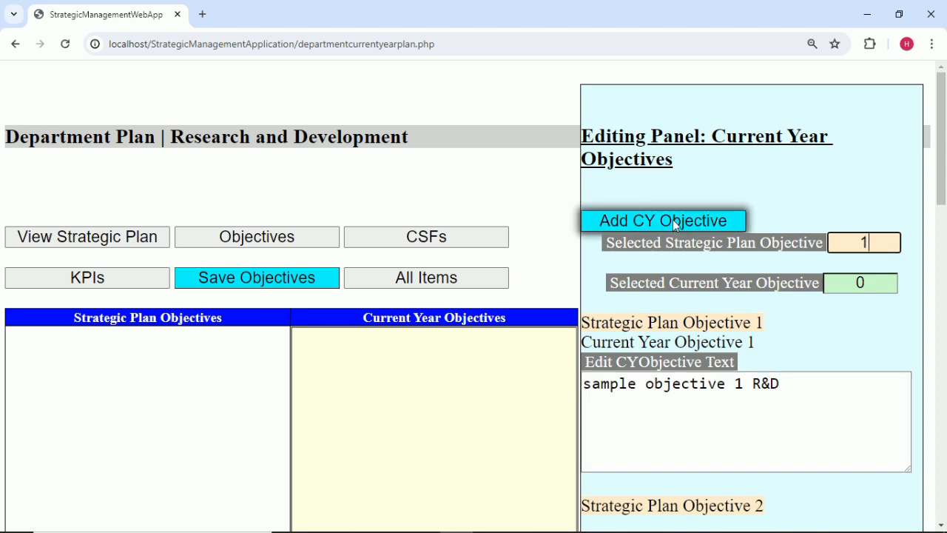
pyautogui.click(885, 286)
pyautogui.press('BackSpace')
pyautogui.write('1')
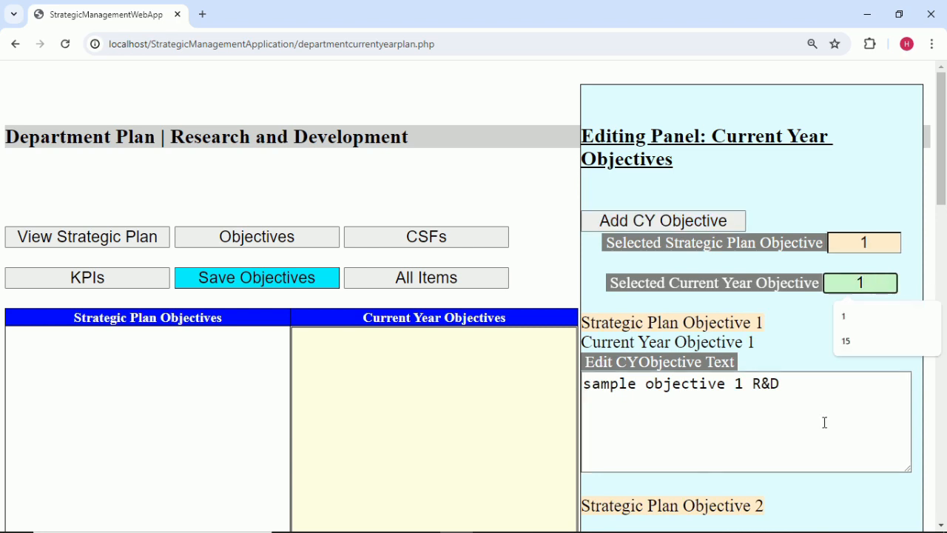
pyautogui.click(826, 386)
pyautogui.press('BackSpace')
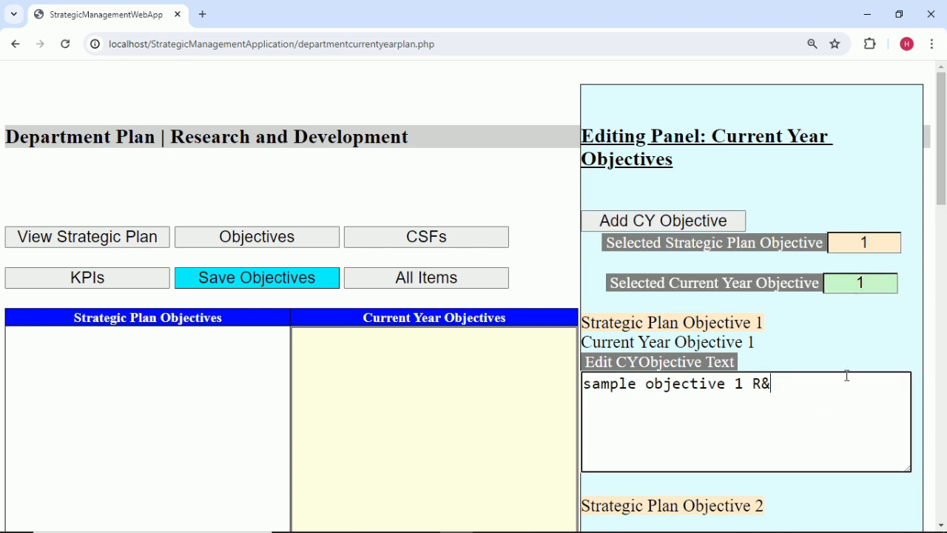
pyautogui.click(828, 316)
pyautogui.click(812, 385)
pyautogui.write('D')
pyautogui.click(812, 360)
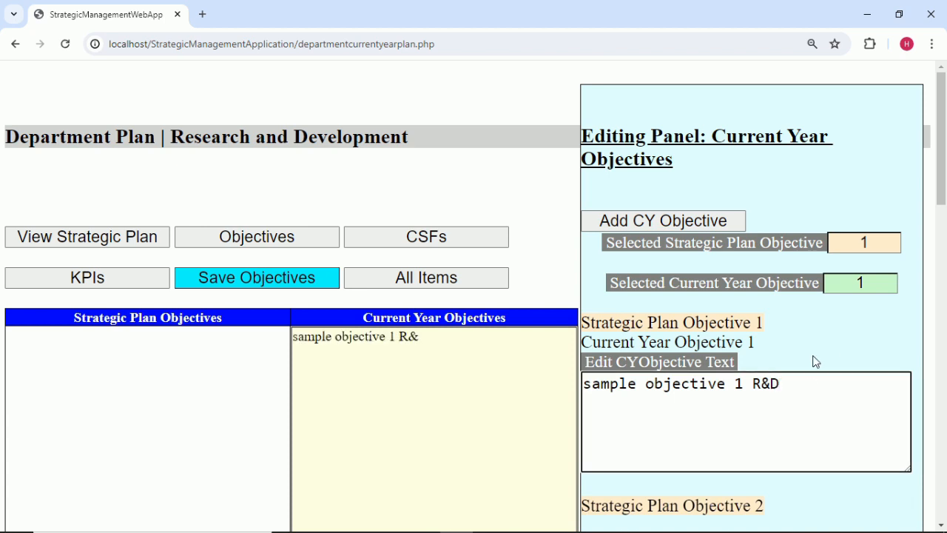
# Add a second current-year objective and copy 'sample objective 2 R&D' from Excel cell A6.
pyautogui.click(710, 219)
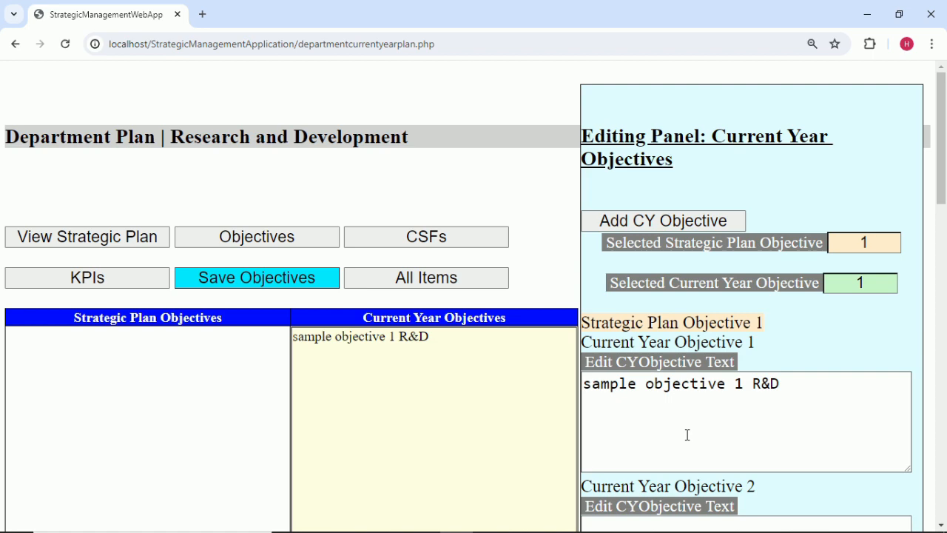
pyautogui.scroll(-3, 687, 436)
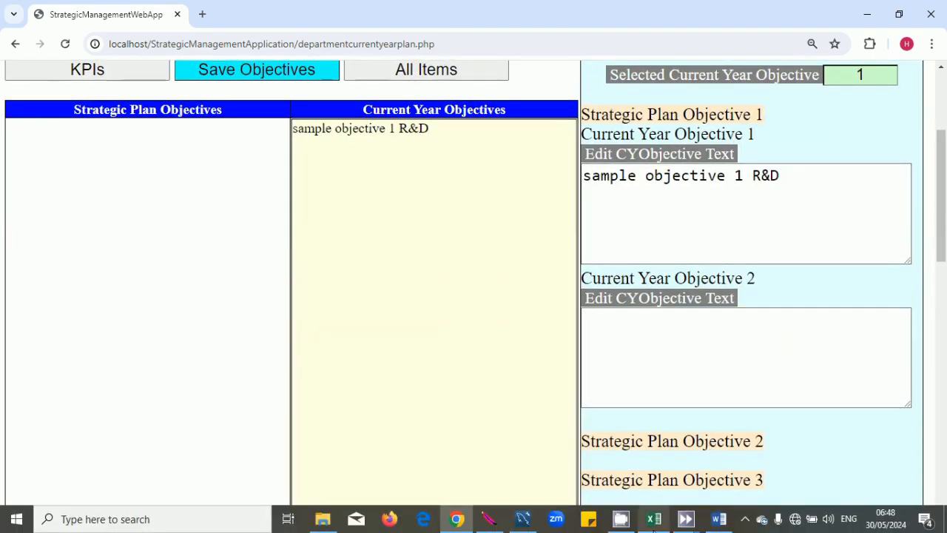
pyautogui.click(654, 519)
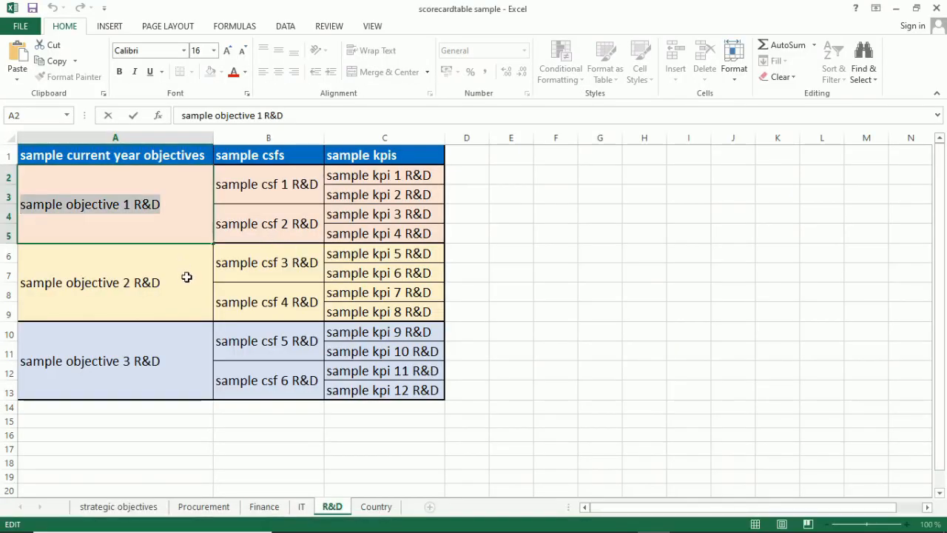
pyautogui.click(186, 277)
pyautogui.doubleClick(152, 283)
pyautogui.moveTo(151, 283); pyautogui.dragTo(9, 283)
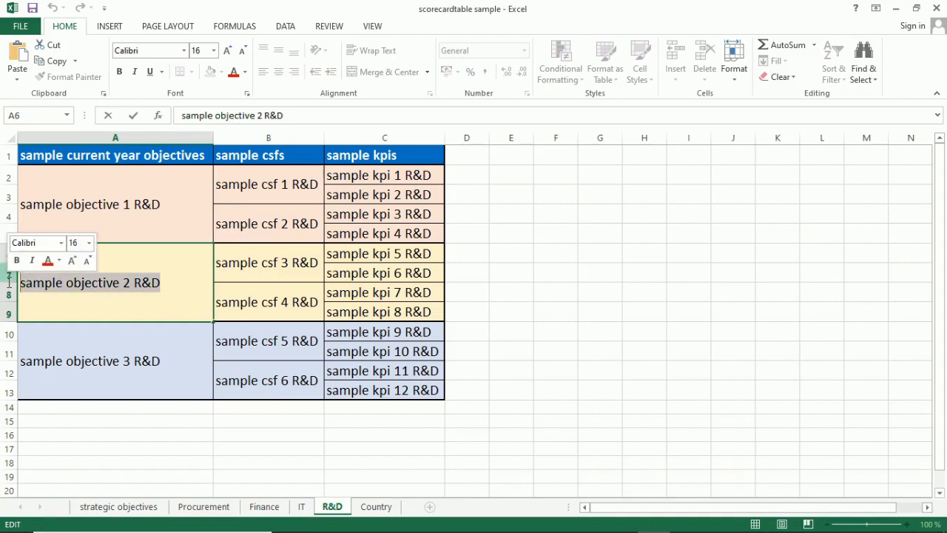
pyautogui.click(548, 311)
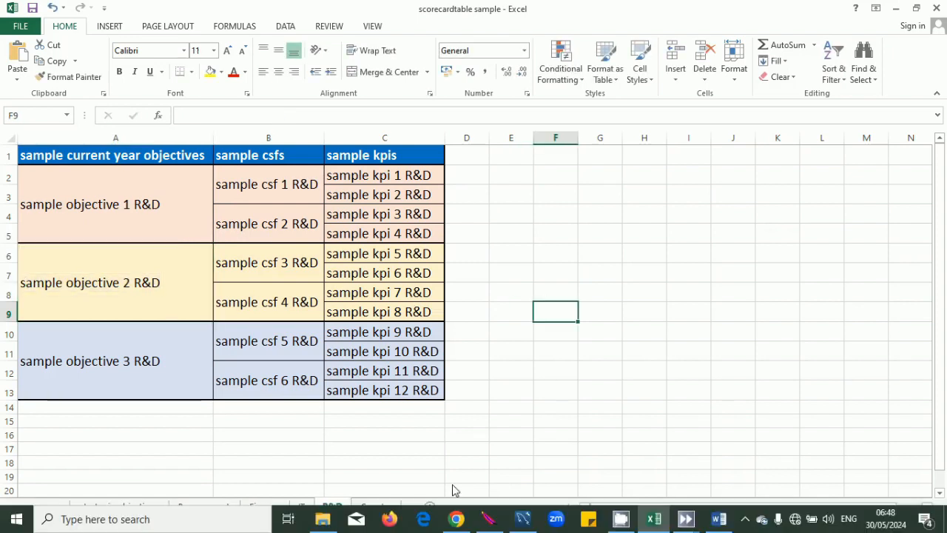
pyautogui.click(456, 519)
# Number it objective 2 and enter 'sample objective 2 R&D' as its text.
pyautogui.click(645, 378)
pyautogui.click(869, 76)
pyautogui.press('BackSpace')
pyautogui.write('2')
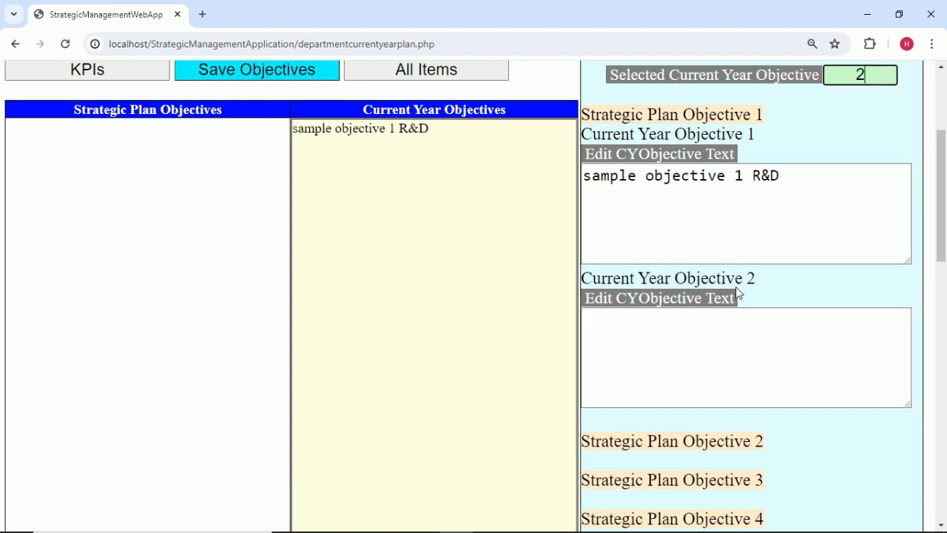
pyautogui.click(719, 332)
pyautogui.write('sample objective 2 R&D')
pyautogui.click(810, 282)
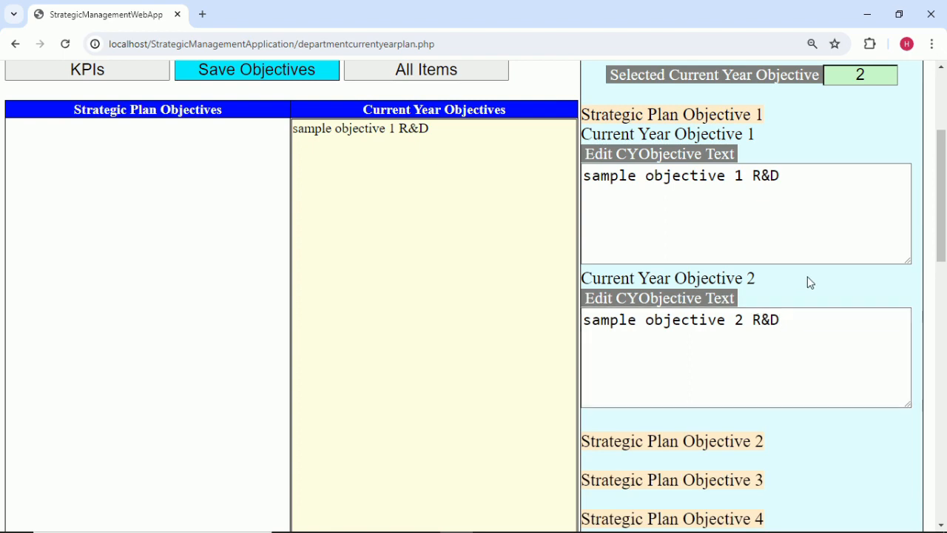
pyautogui.scroll(-4, 777, 306)
pyautogui.scroll(5, 780, 299)
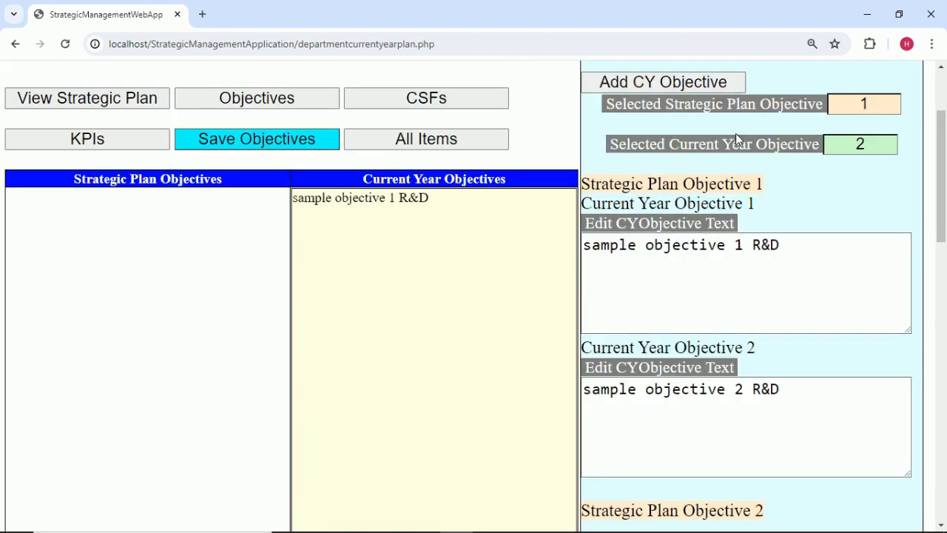
# Add a third current-year objective numbered 3 and copy 'sample objective 3 R&D' from cell A10.
pyautogui.click(717, 85)
pyautogui.click(875, 143)
pyautogui.press('BackSpace')
pyautogui.write('3')
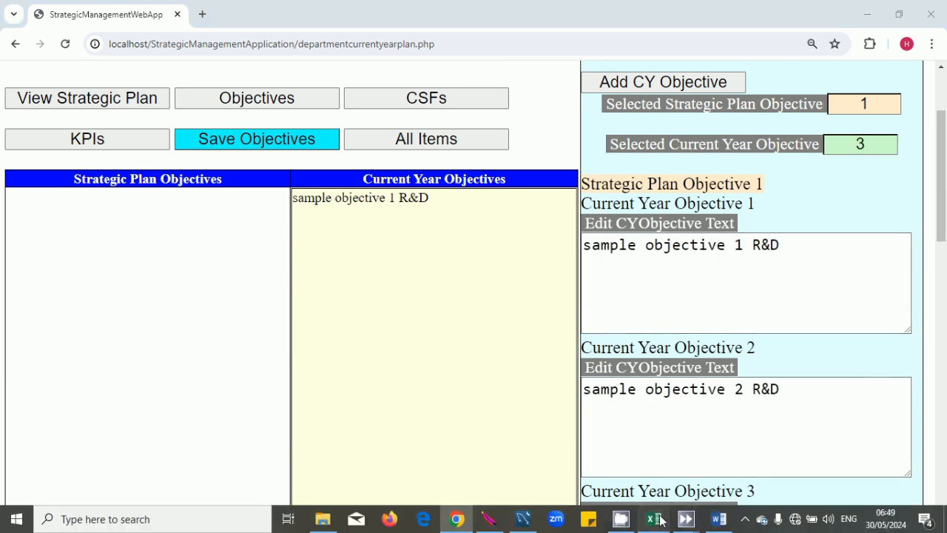
pyautogui.click(654, 519)
pyautogui.click(167, 362)
pyautogui.doubleClick(167, 362)
pyautogui.moveTo(167, 362); pyautogui.dragTo(3, 366)
pyautogui.hotkey('ctrl', 'c')
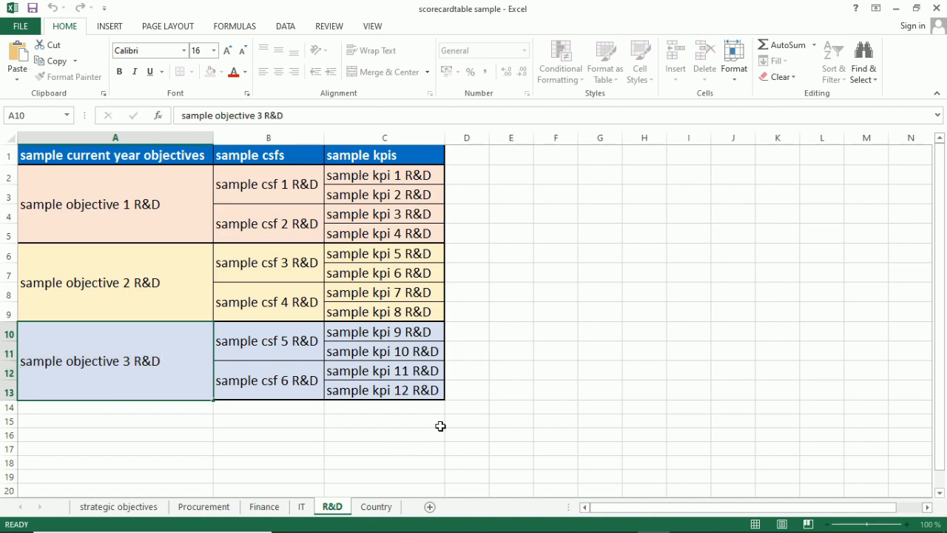
pyautogui.click(439, 422)
# Paste 'sample objective 3 R&D' into objective 3's text box and commit it.
pyautogui.moveTo(558, 531)
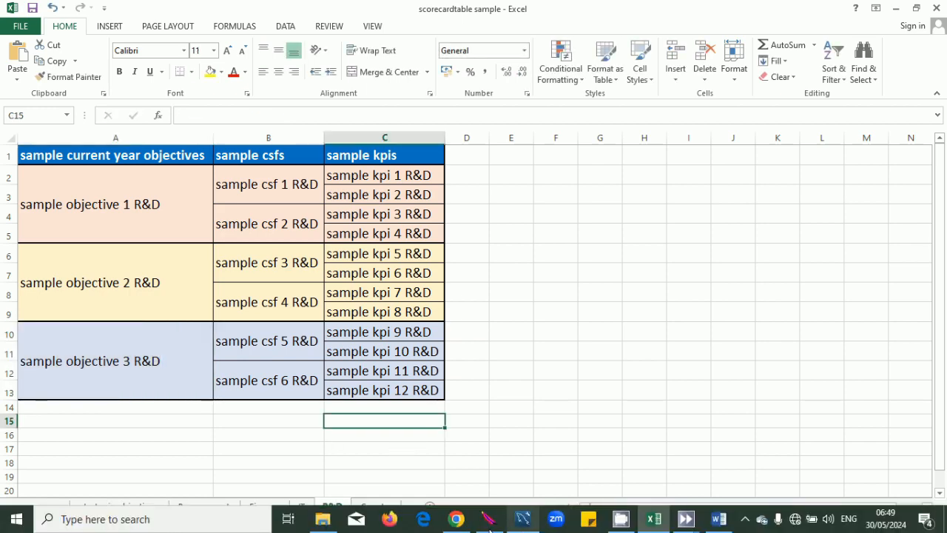
pyautogui.click(456, 519)
pyautogui.scroll(-1, 779, 377)
pyautogui.scroll(-2, 779, 377)
pyautogui.click(704, 379)
pyautogui.hotkey('ctrl', 'v')
pyautogui.click(808, 291)
pyautogui.scroll(-4, 477, 414)
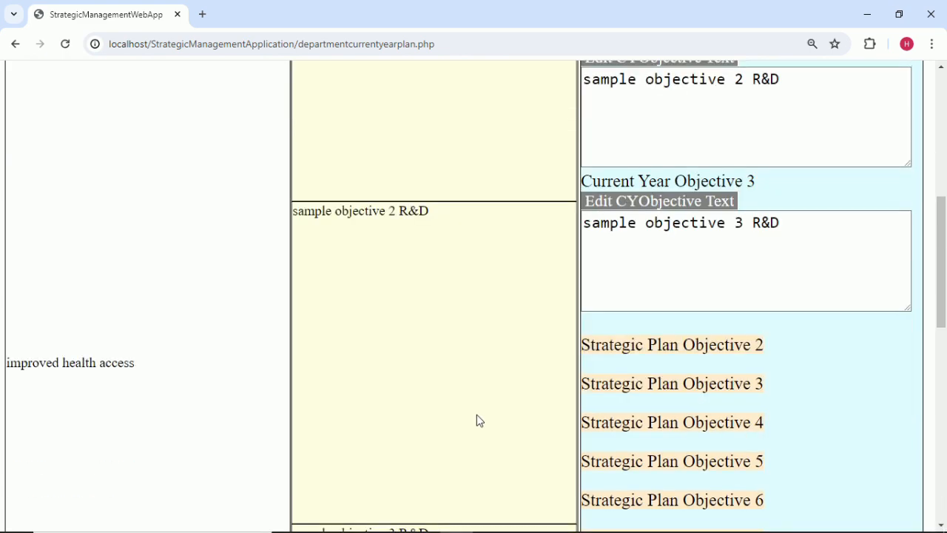
pyautogui.scroll(8, 459, 408)
# Save the R&D current year objectives and switch to CSF editing with objective 1 selected.
pyautogui.click(310, 282)
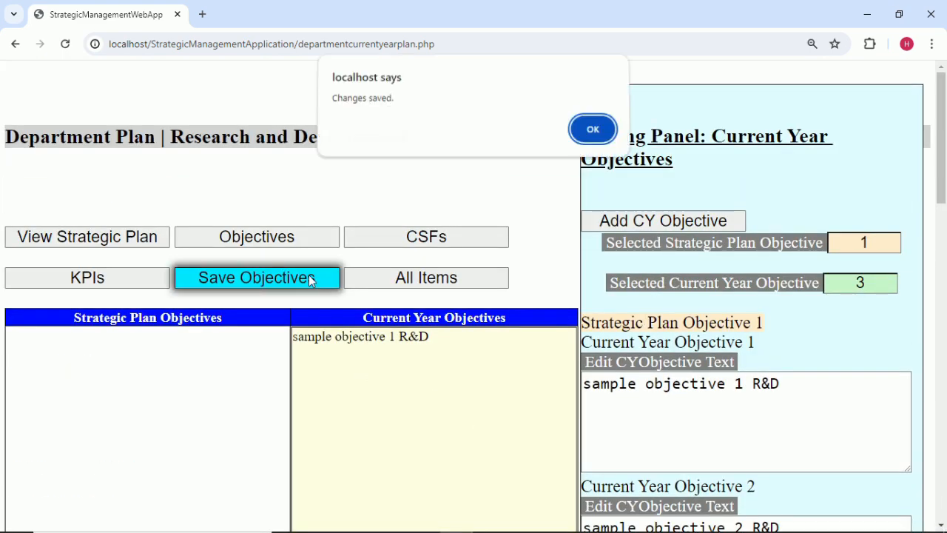
pyautogui.click(593, 148)
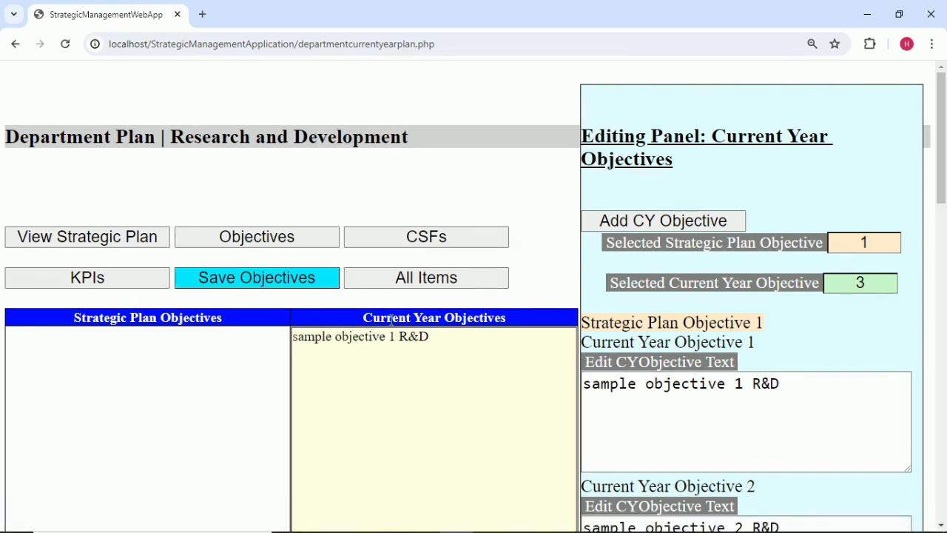
pyautogui.click(429, 242)
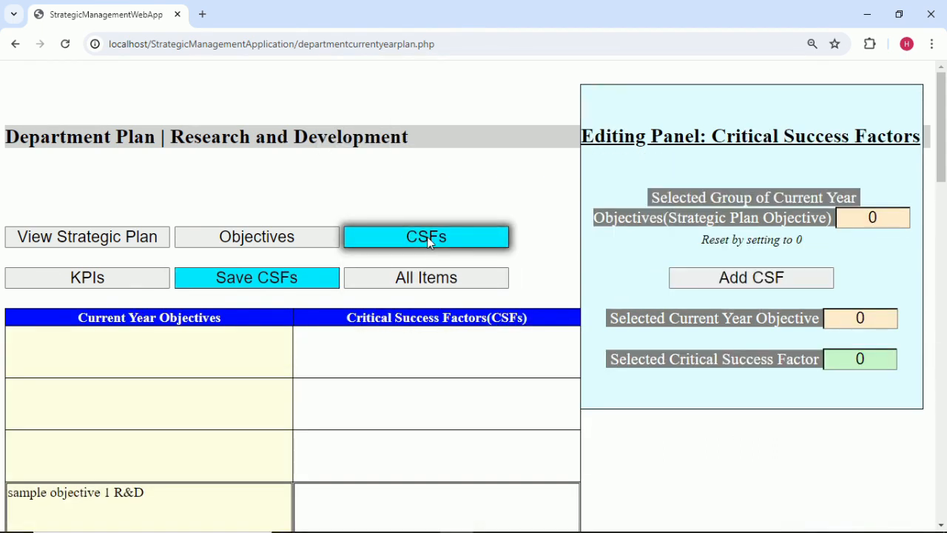
pyautogui.click(870, 326)
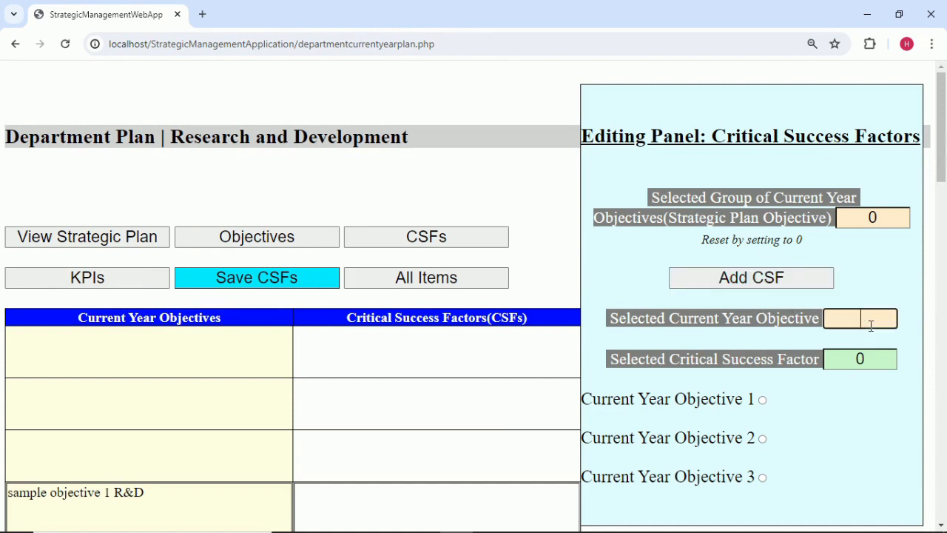
# Target current year objective 1 and add a CSF numbered 1.
pyautogui.click(872, 281)
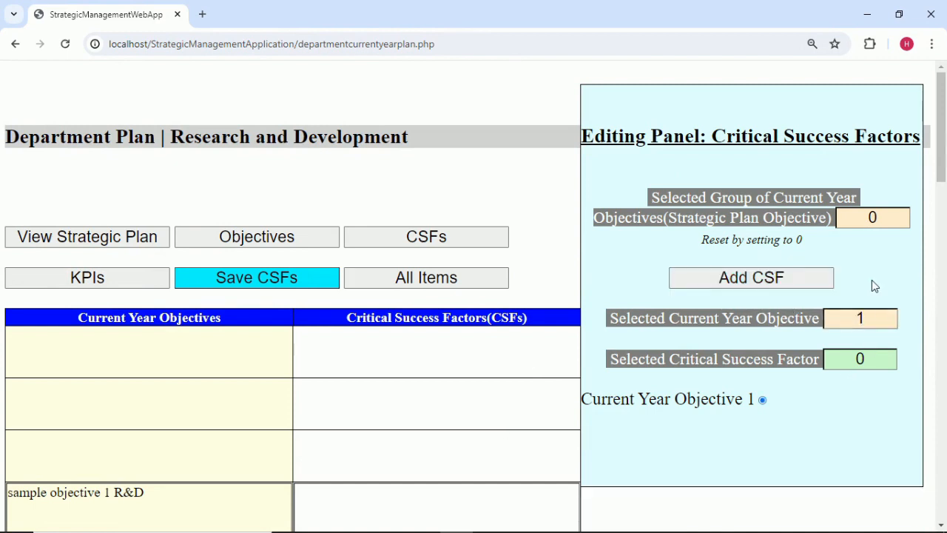
pyautogui.click(797, 281)
pyautogui.scroll(-2, 721, 342)
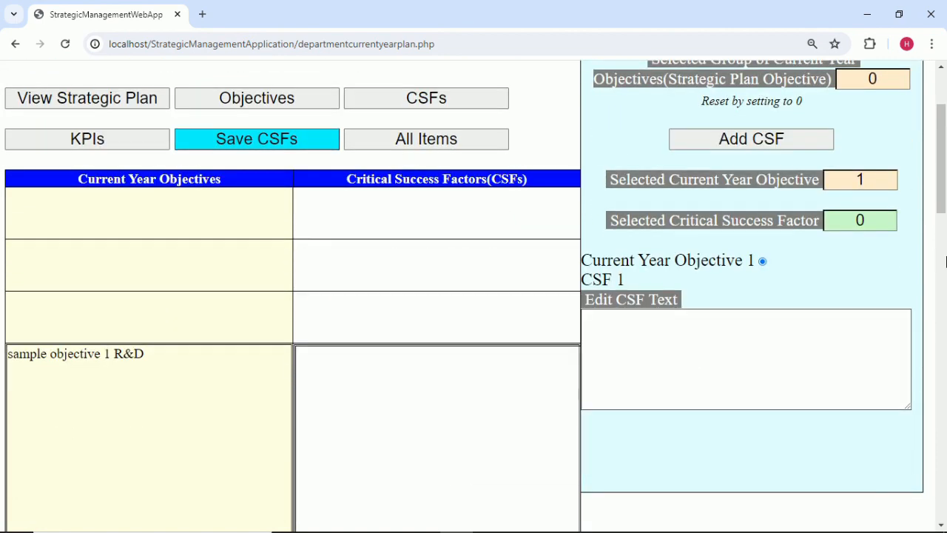
pyautogui.press('BackSpace')
pyautogui.write('1')
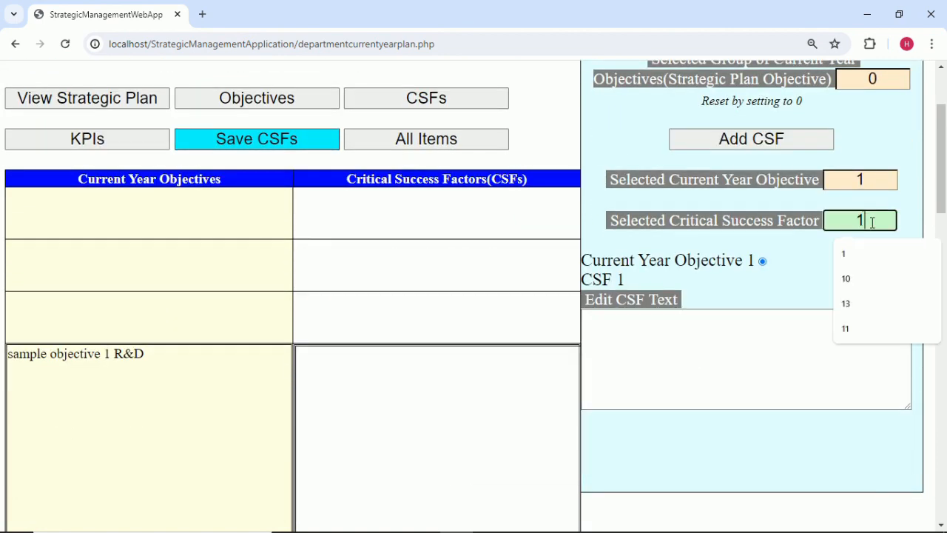
pyautogui.click(818, 268)
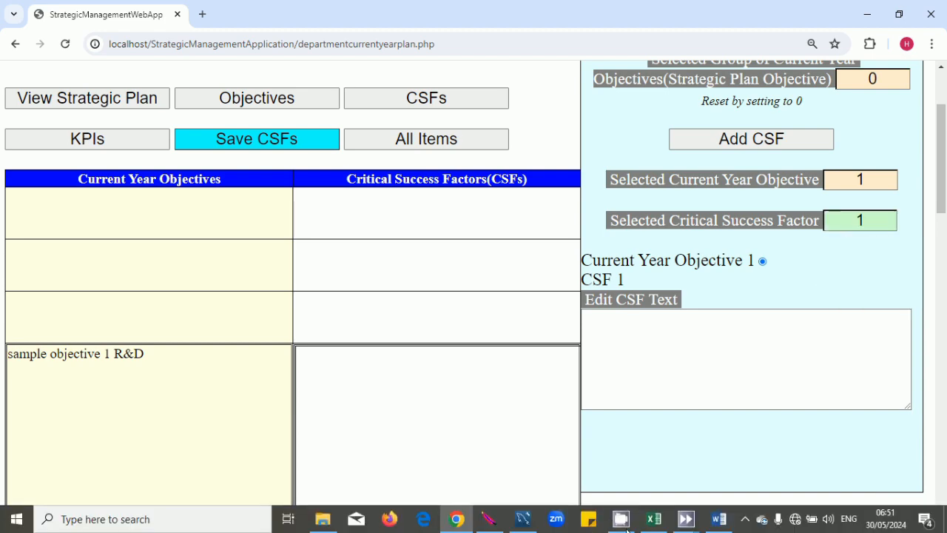
# Paste 'sample csf 1 R&D' from Excel cell B2 into the CSF 1 text box.
pyautogui.click(655, 520)
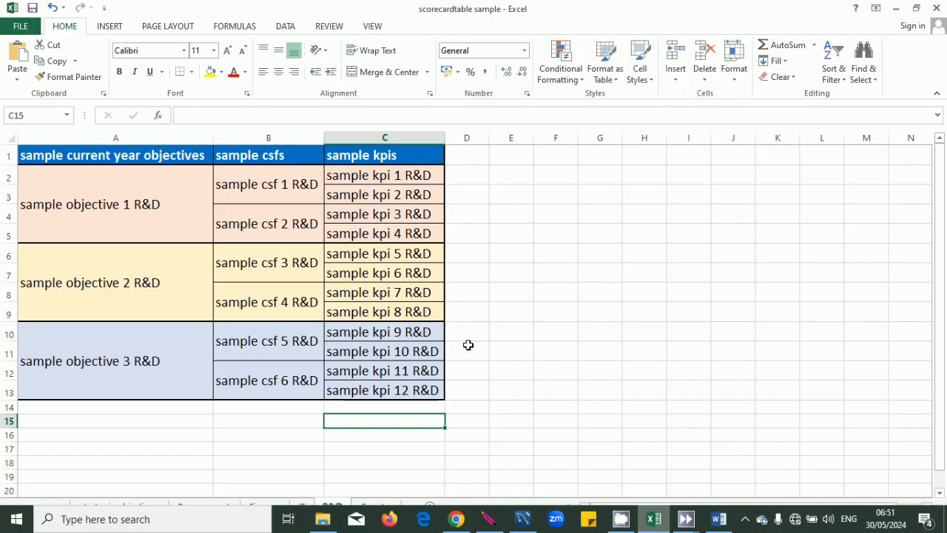
pyautogui.click(311, 190)
pyautogui.doubleClick(316, 185)
pyautogui.moveTo(318, 185); pyautogui.dragTo(200, 186)
pyautogui.hotkey('ctrl', 'c')
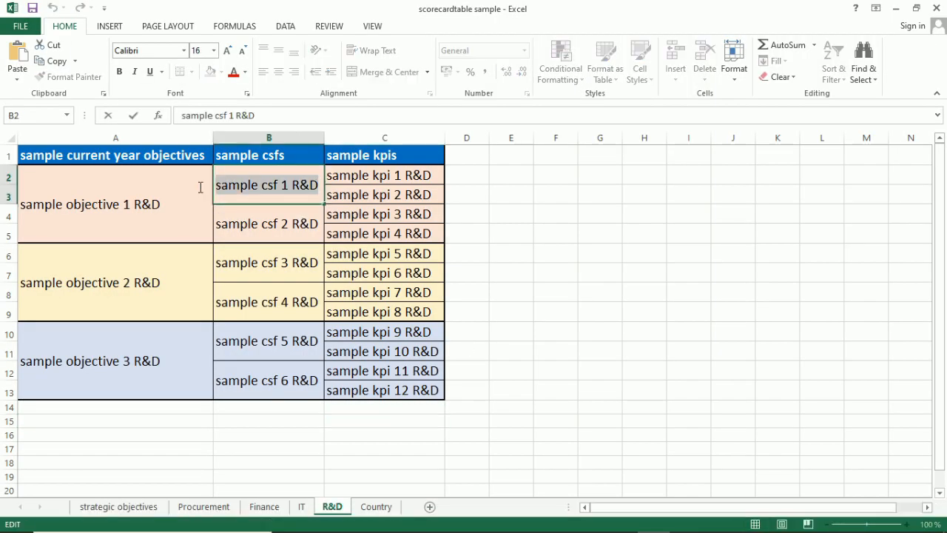
pyautogui.click(493, 256)
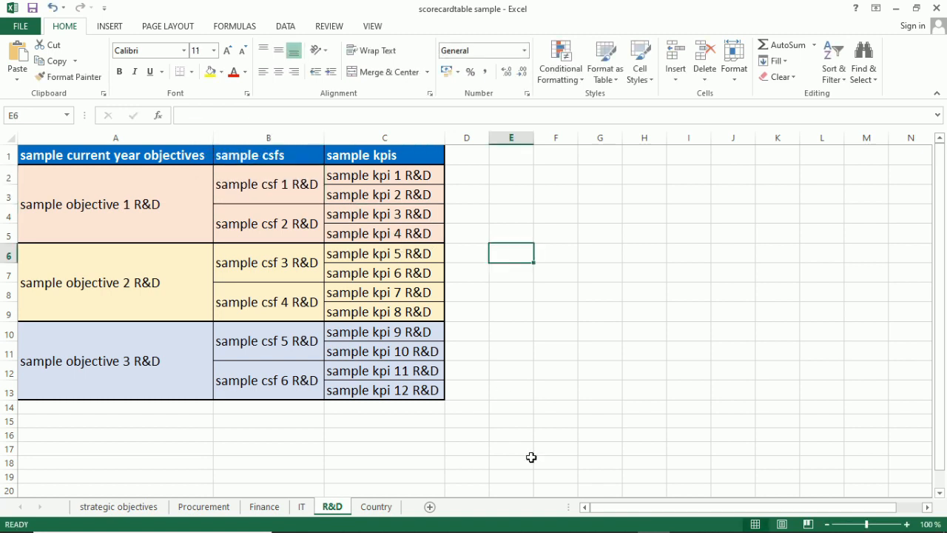
pyautogui.moveTo(544, 522)
pyautogui.click(456, 519)
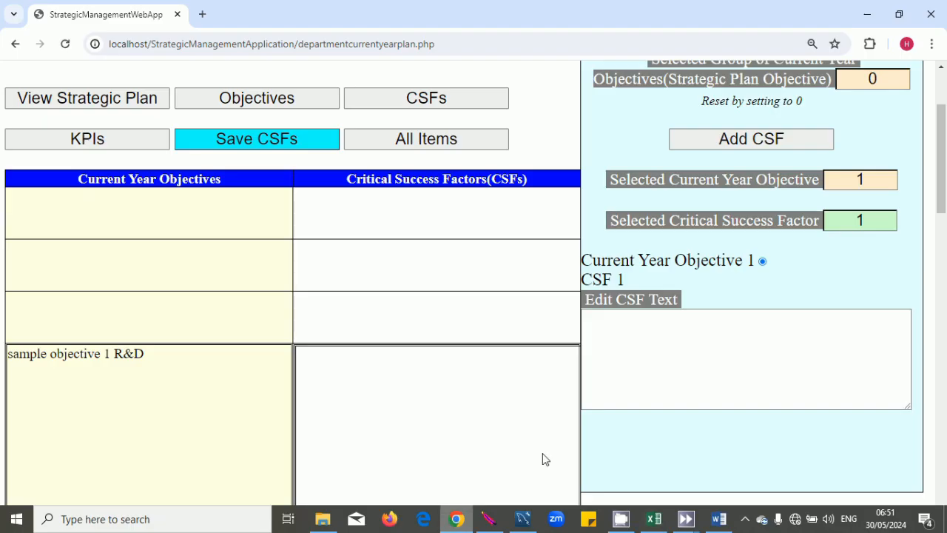
pyautogui.click(667, 366)
pyautogui.hotkey('ctrl', 'v')
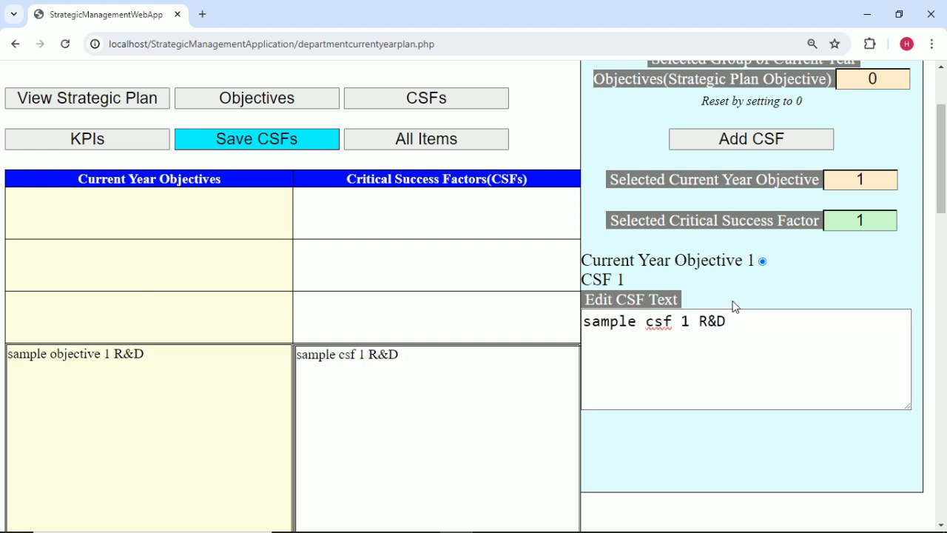
# Add a second critical success factor numbered 2.
pyautogui.click(794, 138)
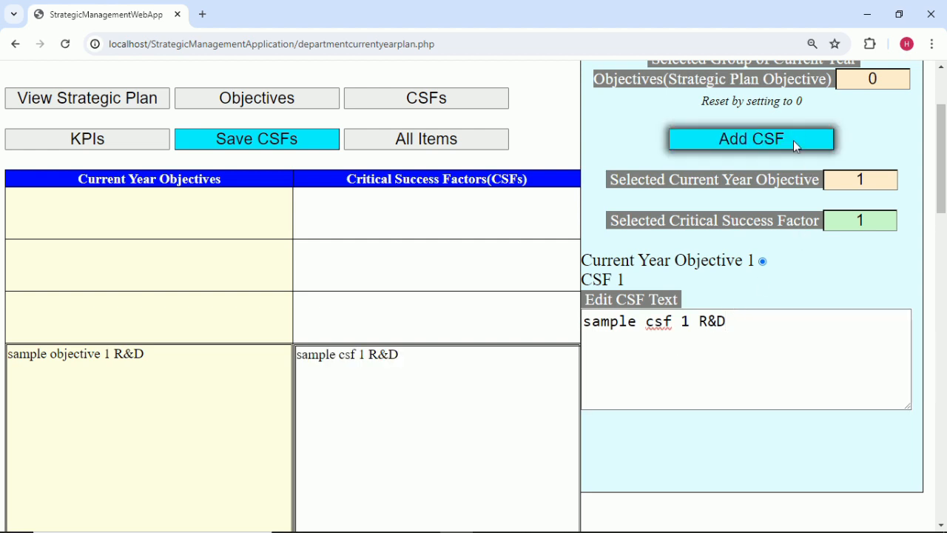
pyautogui.click(885, 225)
pyautogui.press('BackSpace')
pyautogui.write('2')
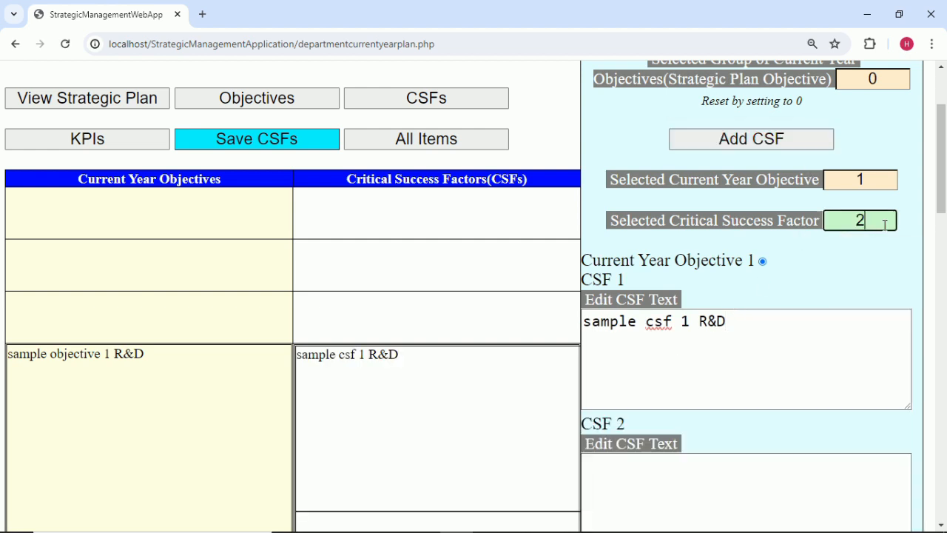
pyautogui.click(715, 491)
pyautogui.scroll(-2, 716, 489)
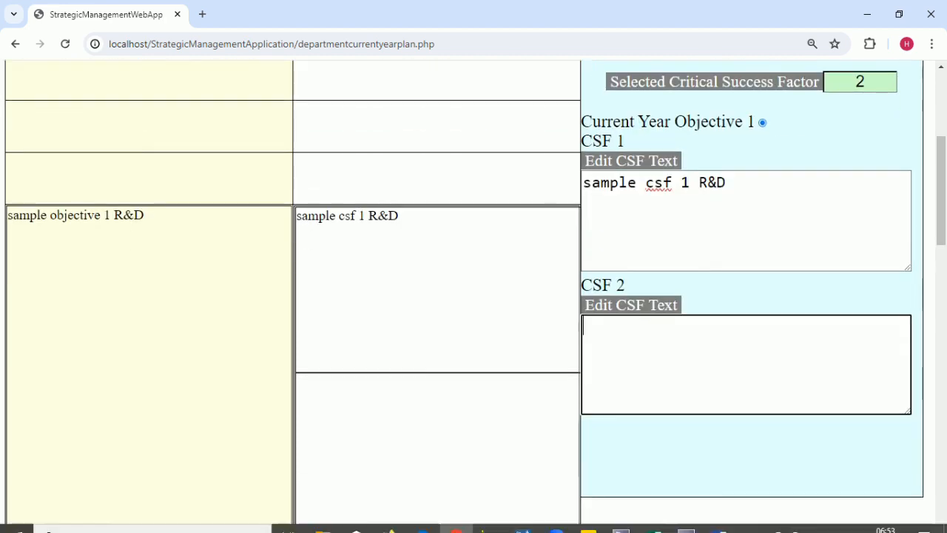
# Paste 'sample csf 2 R&D' from Excel cell B4 as CSF 2's text and commit it.
pyautogui.click(655, 519)
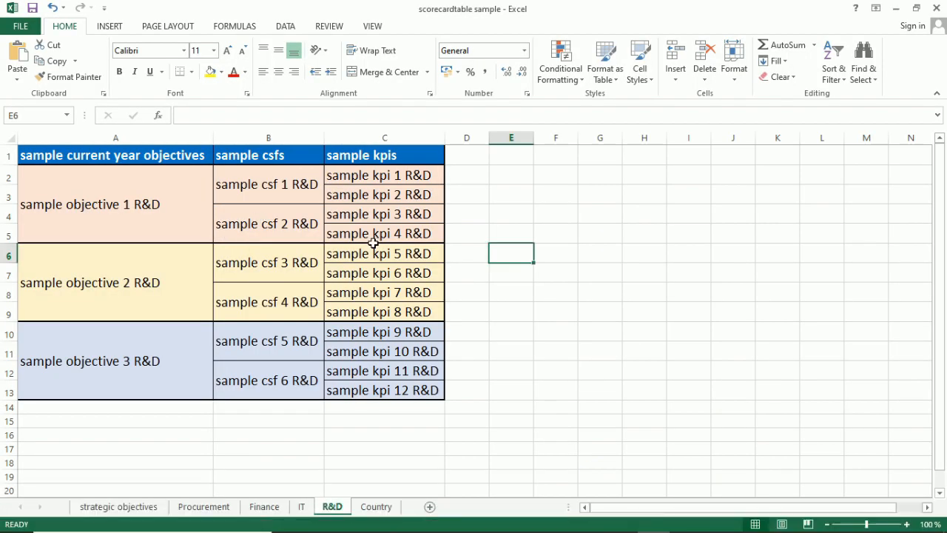
pyautogui.doubleClick(315, 224)
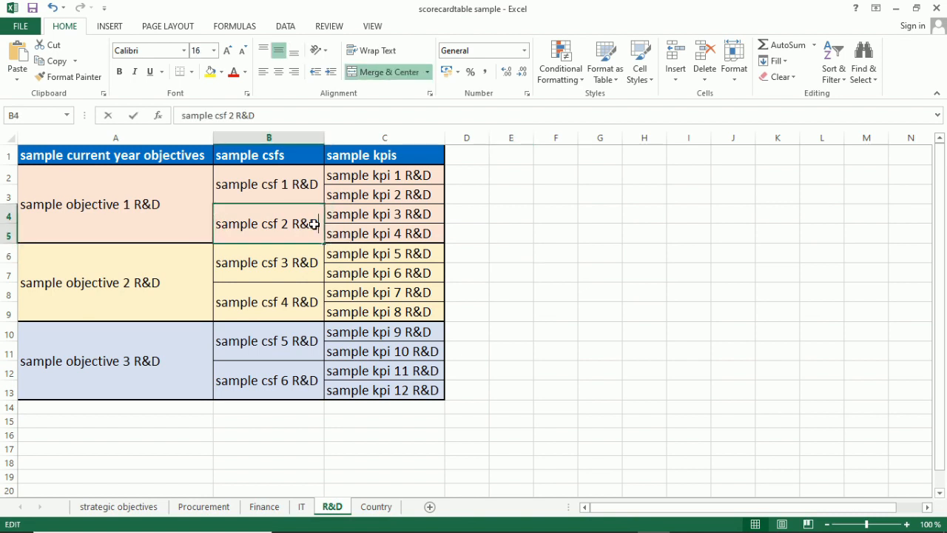
pyautogui.moveTo(316, 224); pyautogui.dragTo(215, 229)
pyautogui.hotkey('ctrl', 'c')
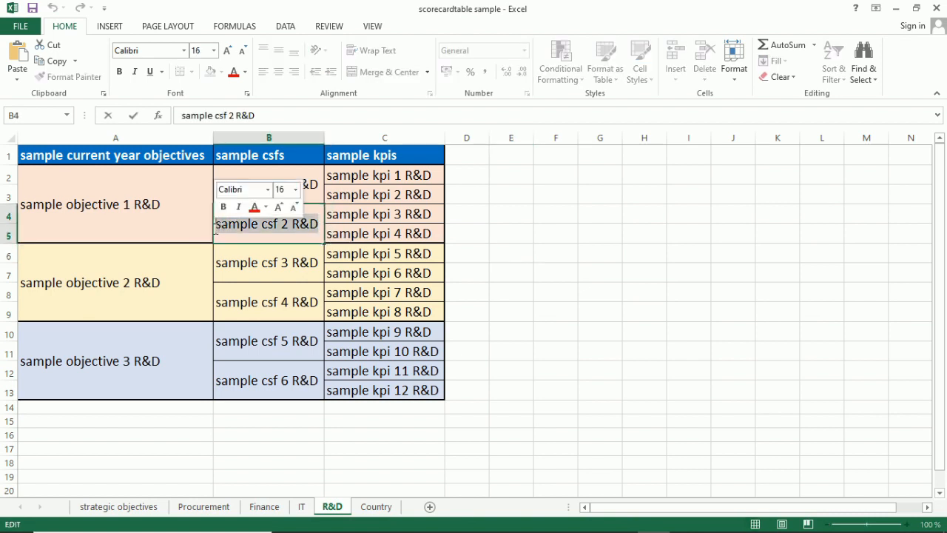
pyautogui.click(492, 286)
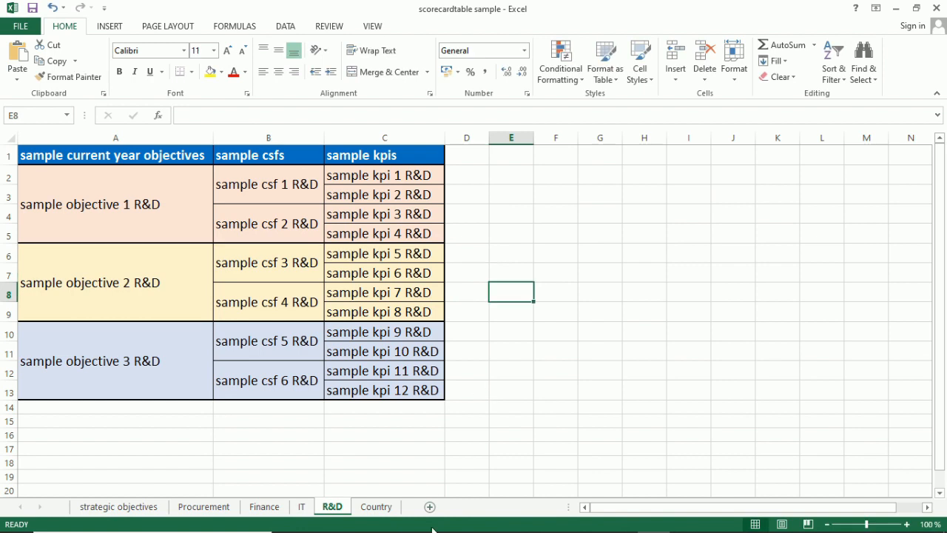
pyautogui.click(457, 522)
pyautogui.click(672, 376)
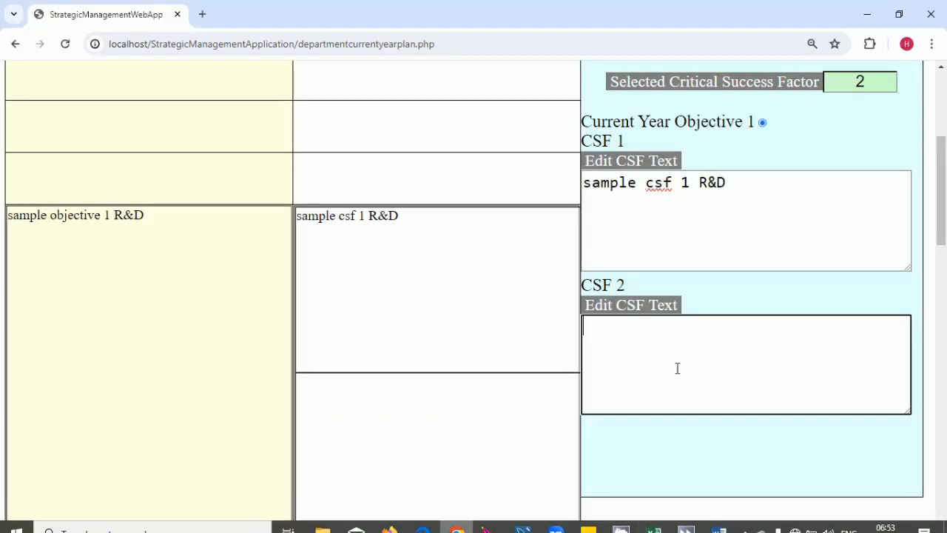
pyautogui.hotkey('ctrl', 'v')
pyautogui.click(731, 290)
pyautogui.scroll(2, 730, 290)
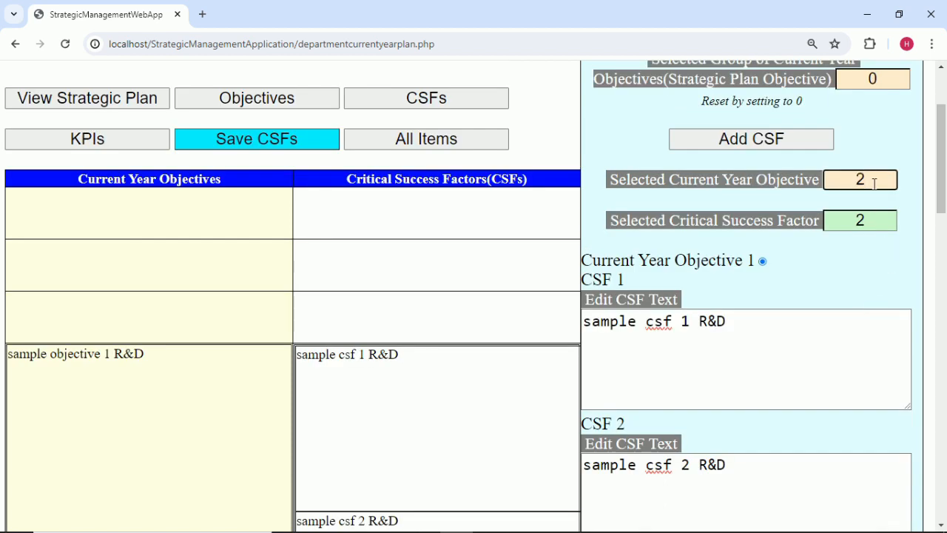
# Add CSF 3 under objective 2 with 'sample csf 3 R&D' copied from Excel cell B6.
pyautogui.click(887, 144)
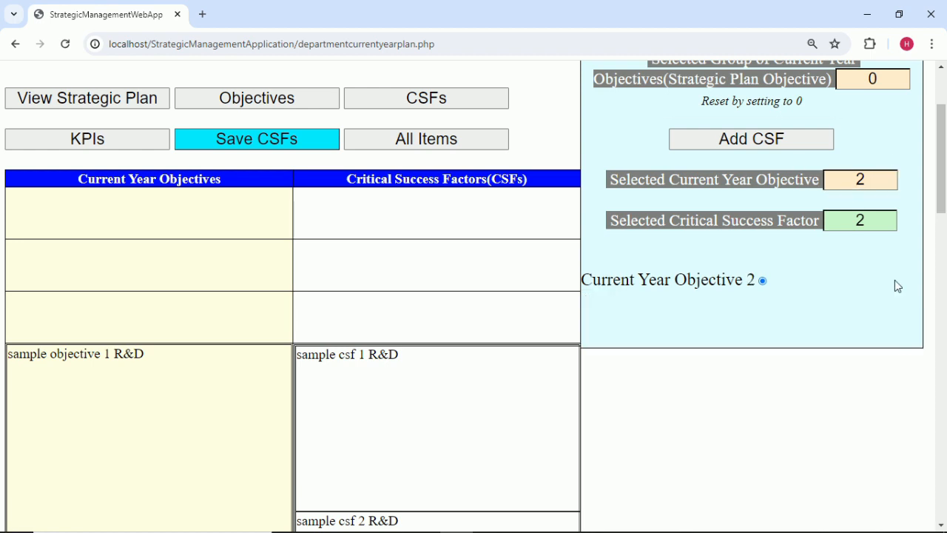
pyautogui.click(818, 140)
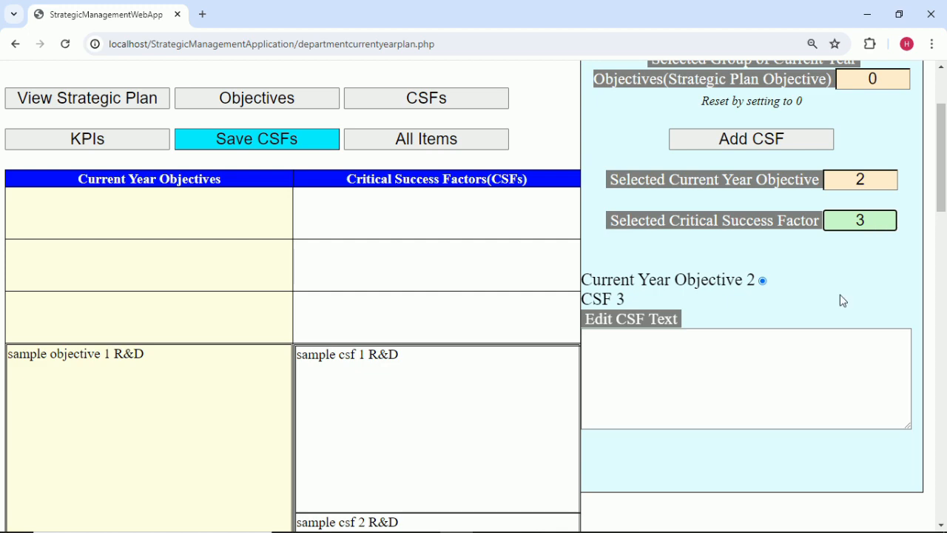
pyautogui.click(644, 521)
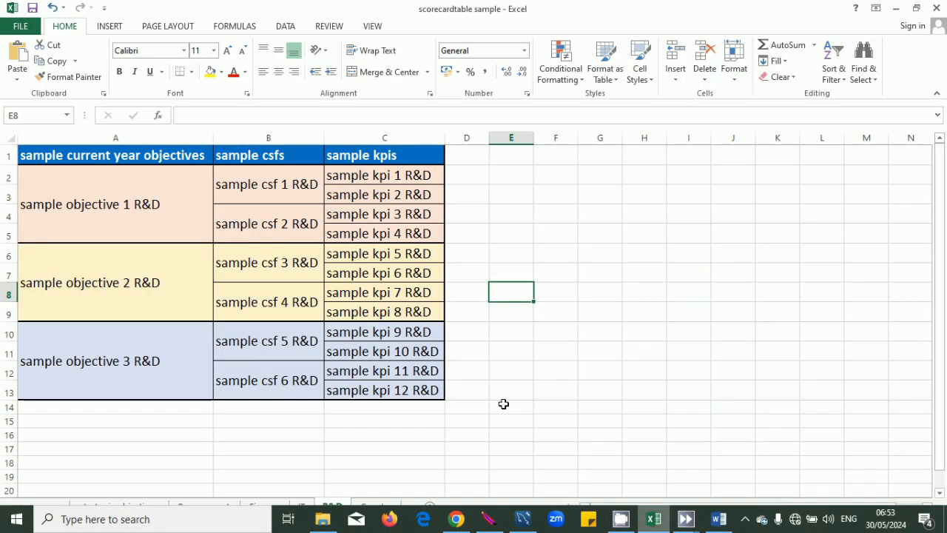
pyautogui.click(307, 258)
pyautogui.doubleClick(307, 257)
pyautogui.moveTo(320, 261); pyautogui.dragTo(205, 260)
pyautogui.hotkey('ctrl', 'c')
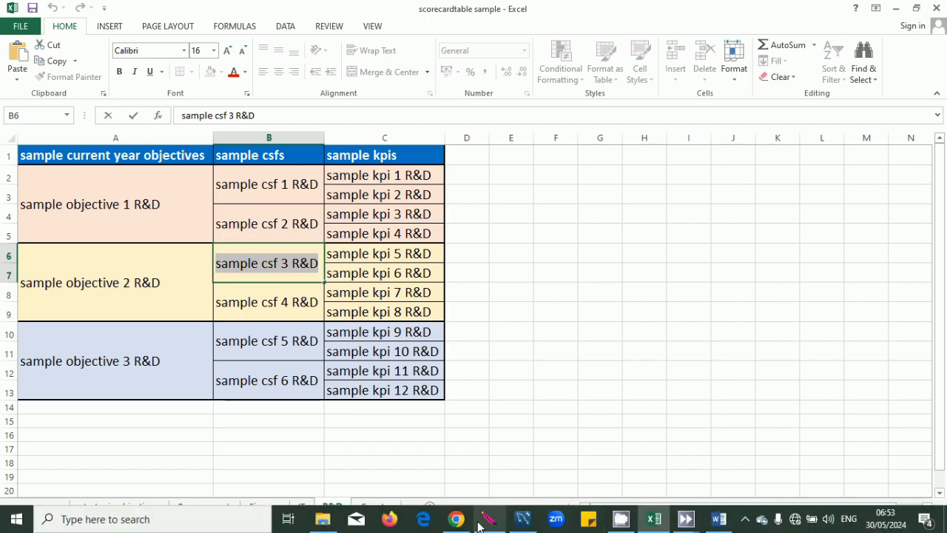
pyautogui.click(471, 521)
pyautogui.click(687, 365)
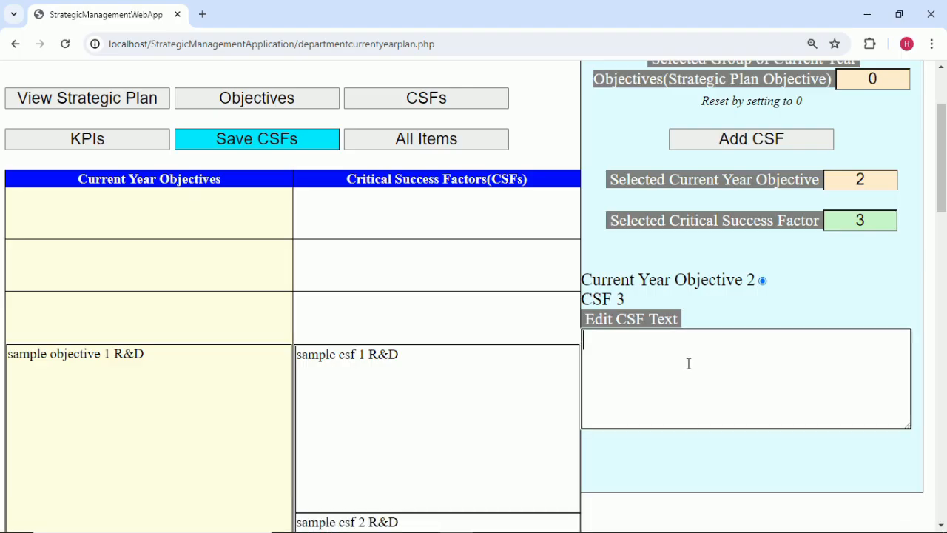
pyautogui.hotkey('ctrl', 'v')
pyautogui.click(835, 279)
# Save the critical success factors and add a fourth CSF.
pyautogui.click(307, 139)
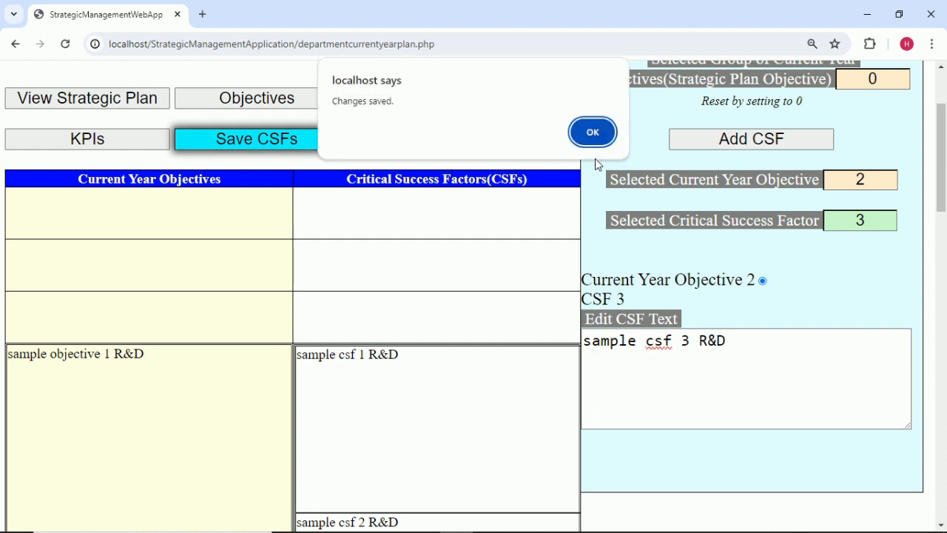
pyautogui.click(592, 132)
pyautogui.click(744, 143)
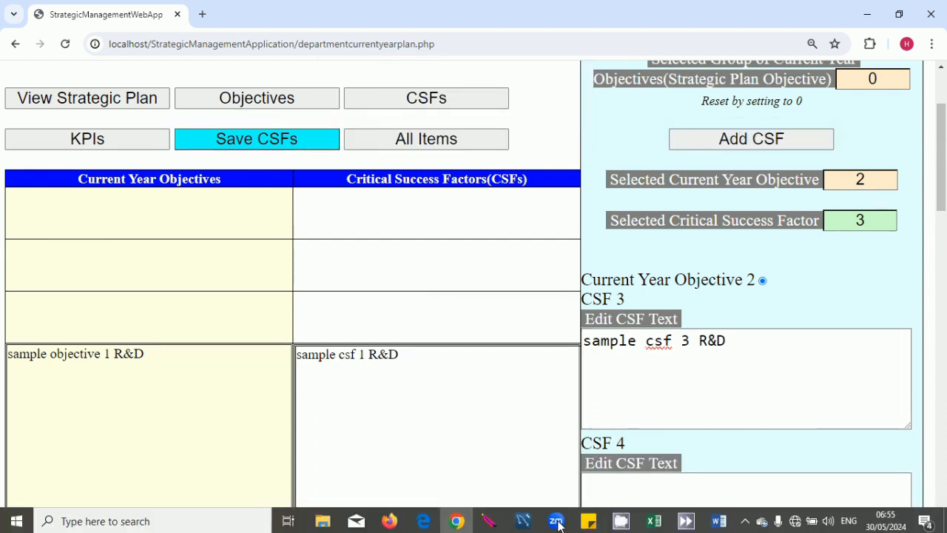
pyautogui.click(870, 220)
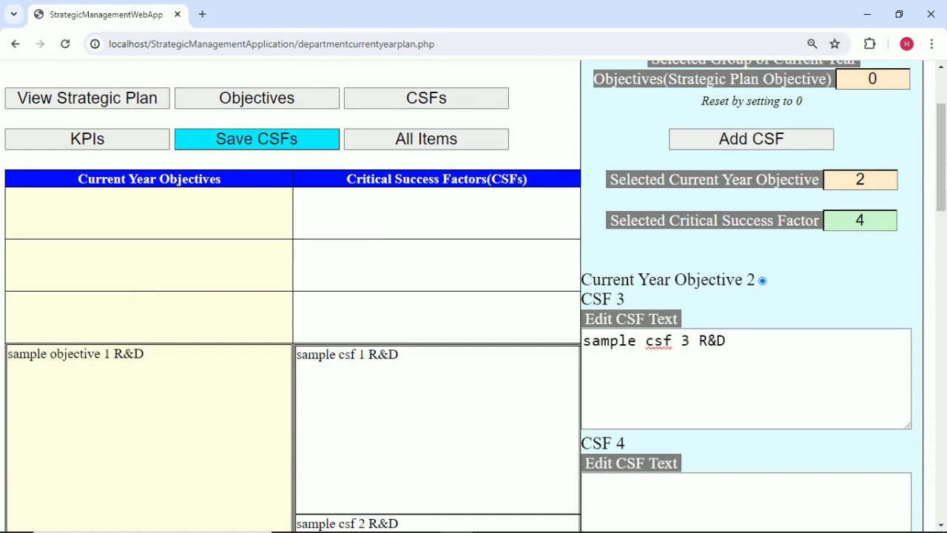
# Paste 'sample csf 4 R&D' from Excel cell B8 into the CSF 4 text box.
pyautogui.click(654, 520)
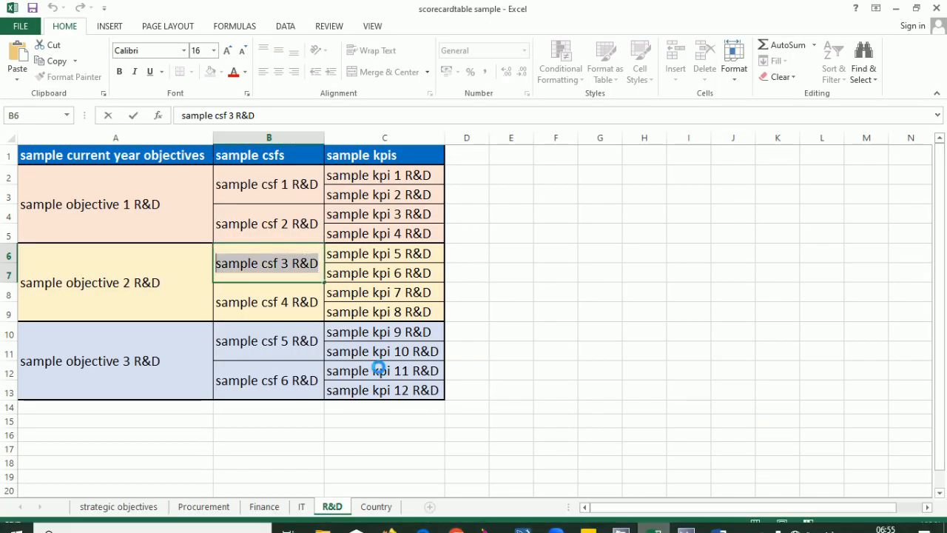
pyautogui.doubleClick(300, 302)
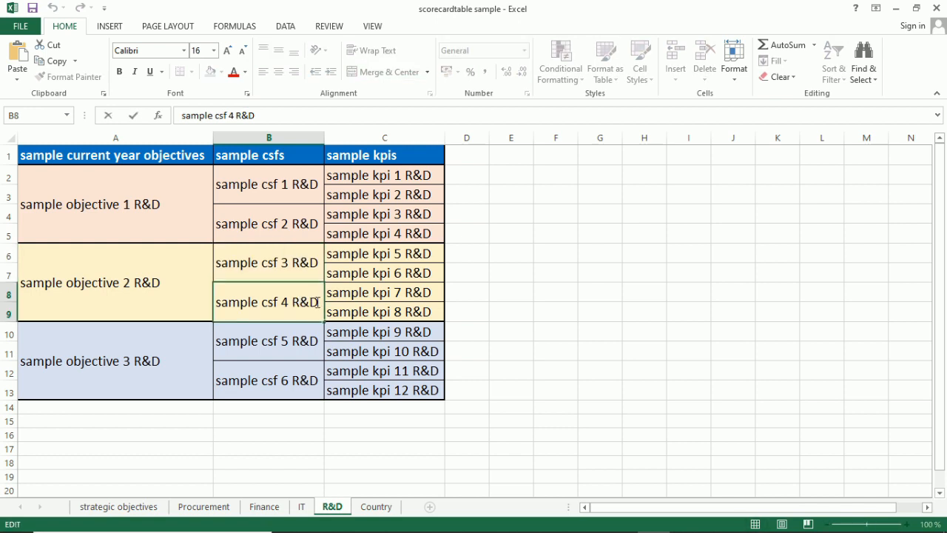
pyautogui.moveTo(317, 302); pyautogui.dragTo(226, 304)
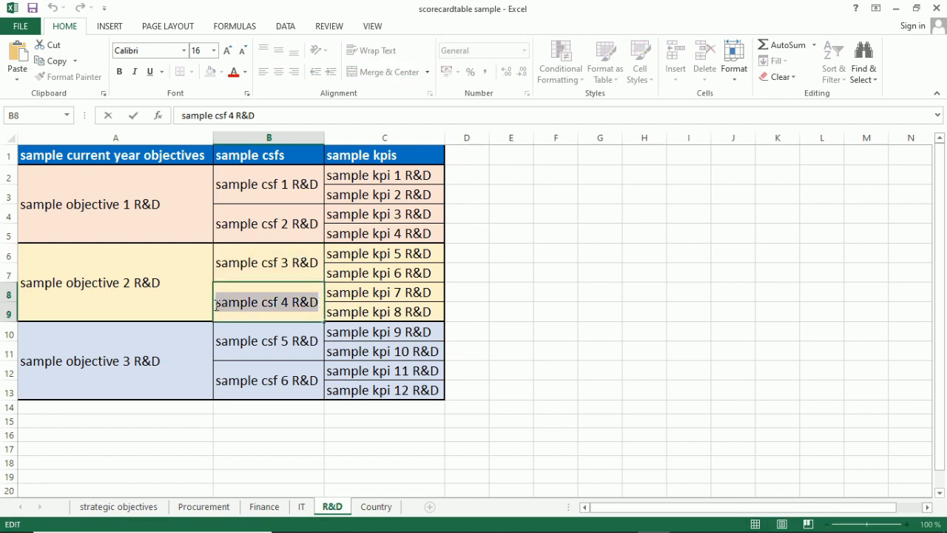
pyautogui.click(509, 348)
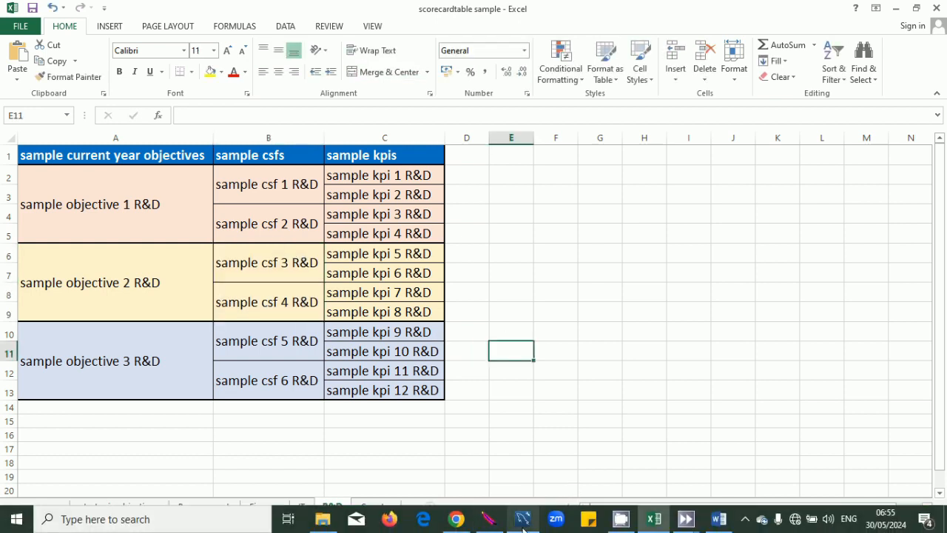
pyautogui.click(489, 520)
pyautogui.scroll(-3, 668, 390)
pyautogui.click(661, 328)
pyautogui.write('sample csf 4 R&D')
pyautogui.click(728, 245)
pyautogui.scroll(2, 733, 266)
pyautogui.scroll(1, 738, 286)
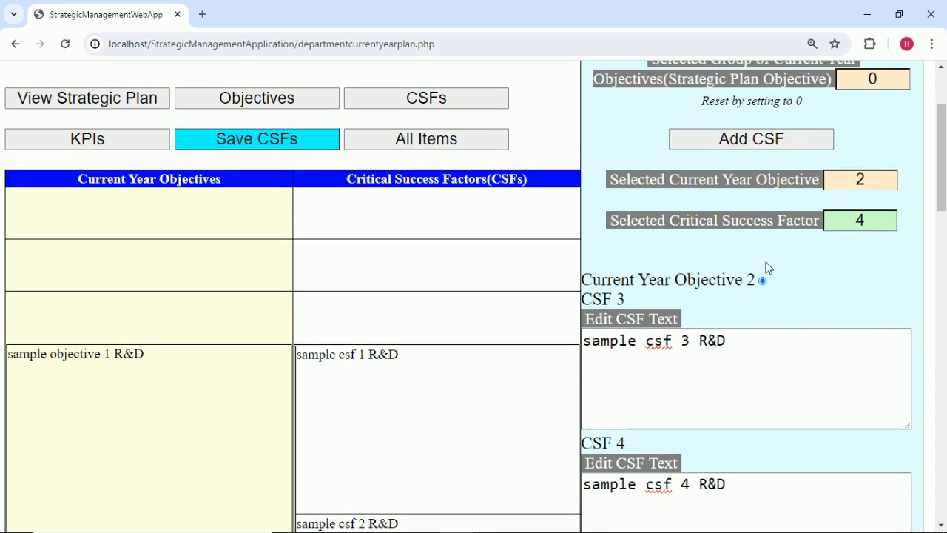
pyautogui.click(883, 179)
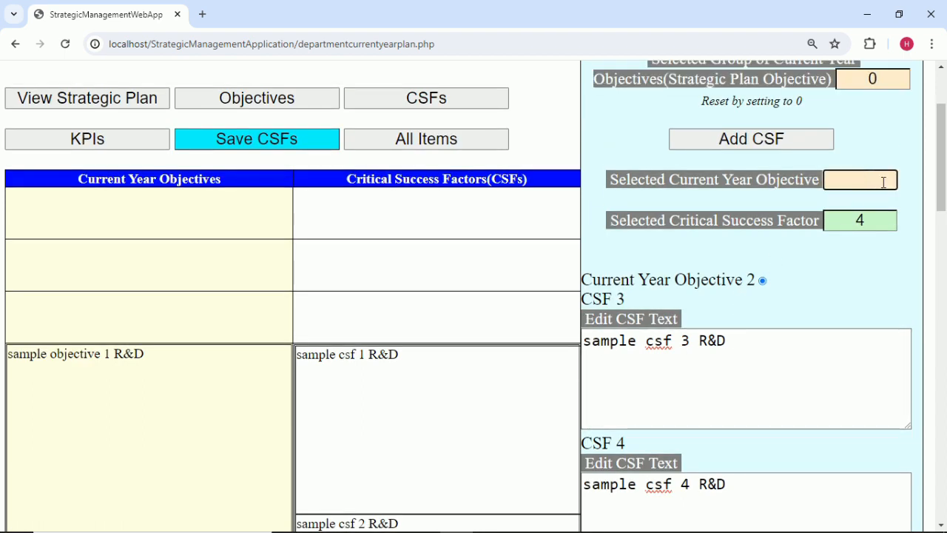
# Add CSF 5 under objective 3 and fill it with 'sample csf 5 R&D' copied from Excel cell B10.
pyautogui.click(751, 139)
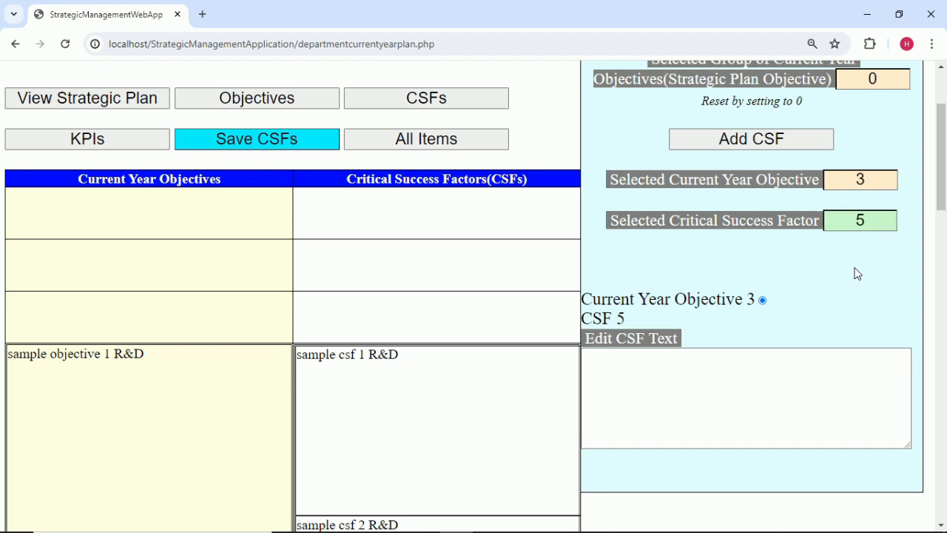
pyautogui.moveTo(589, 524)
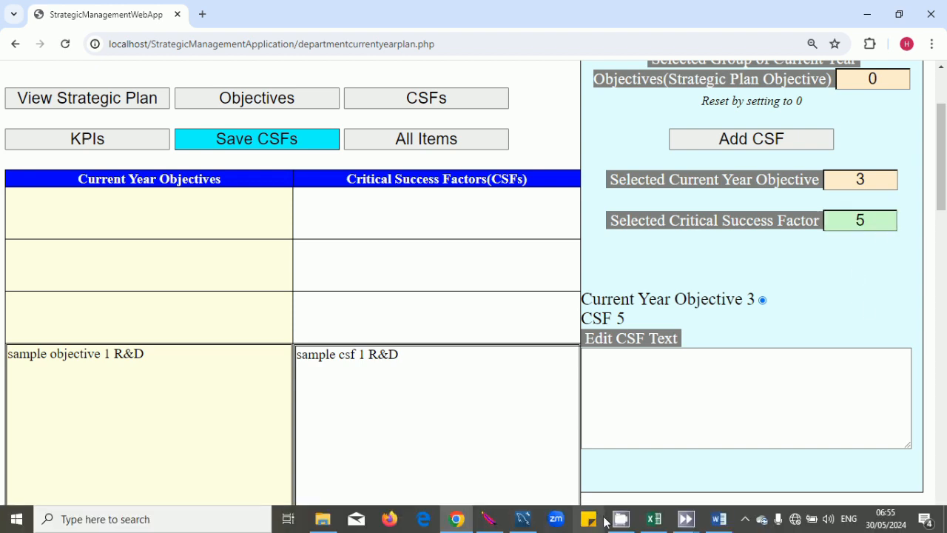
pyautogui.click(654, 525)
pyautogui.doubleClick(313, 341)
pyautogui.moveTo(314, 341); pyautogui.dragTo(197, 346)
pyautogui.hotkey('ctrl', 'c')
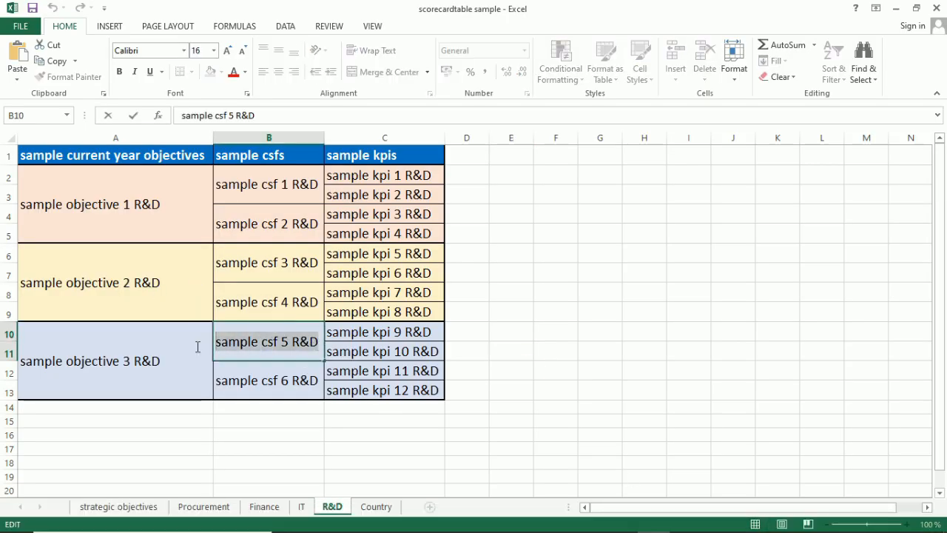
pyautogui.click(555, 435)
pyautogui.moveTo(523, 521)
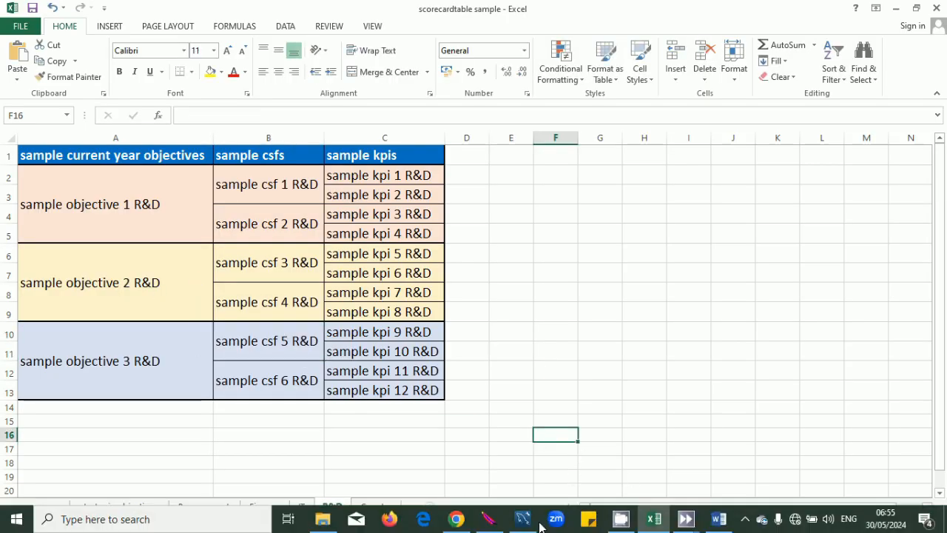
pyautogui.click(456, 519)
pyautogui.click(666, 412)
pyautogui.hotkey('ctrl', 'v')
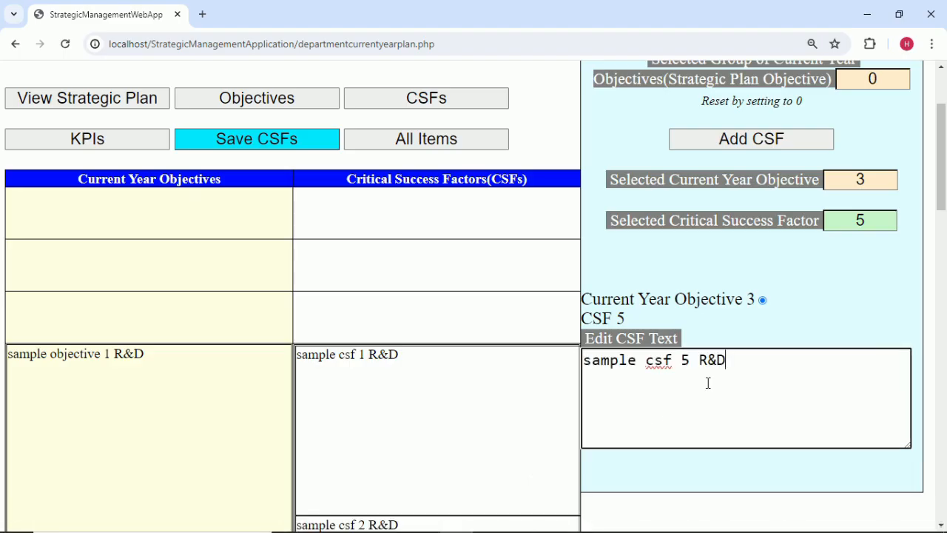
pyautogui.click(792, 313)
# Save the CSFs and dismiss the changes-saved notice.
pyautogui.scroll(-5, 437, 308)
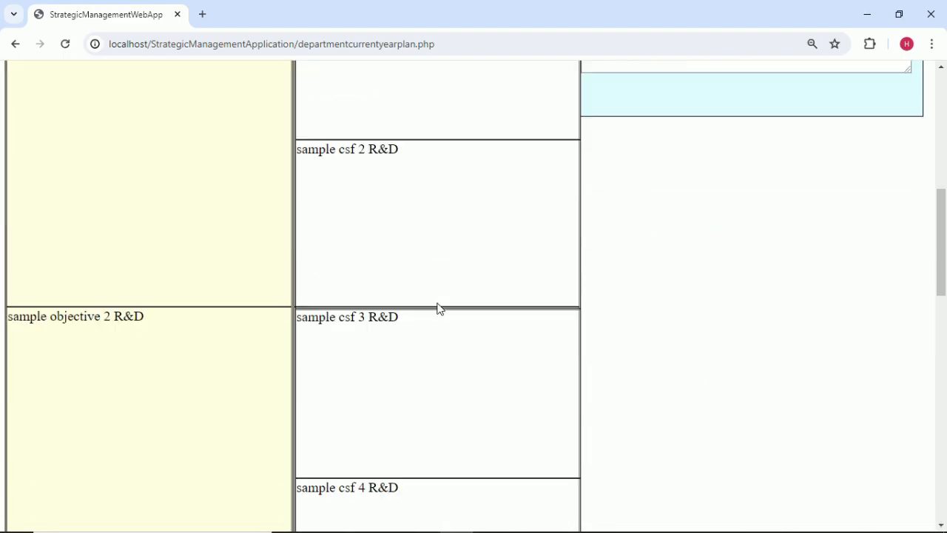
pyautogui.scroll(-3, 440, 309)
pyautogui.scroll(10, 440, 309)
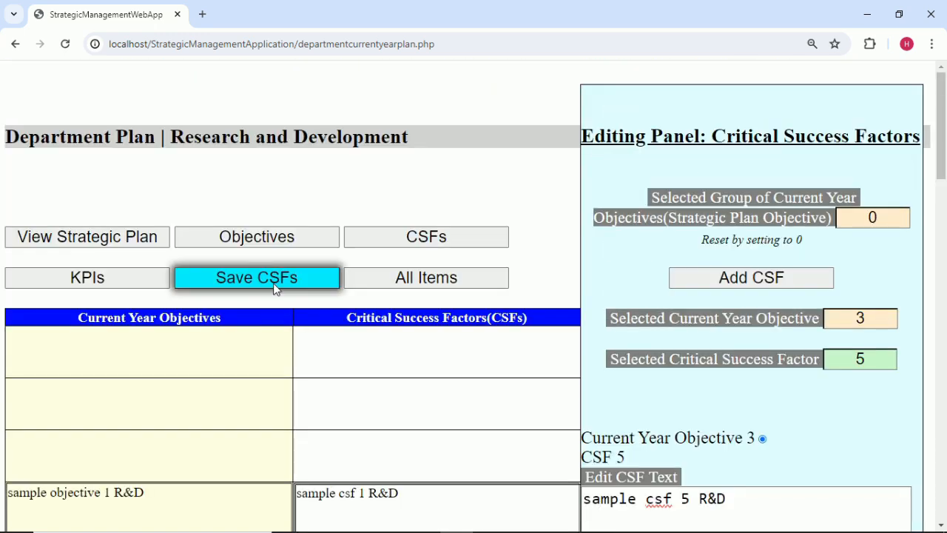
pyautogui.click(274, 285)
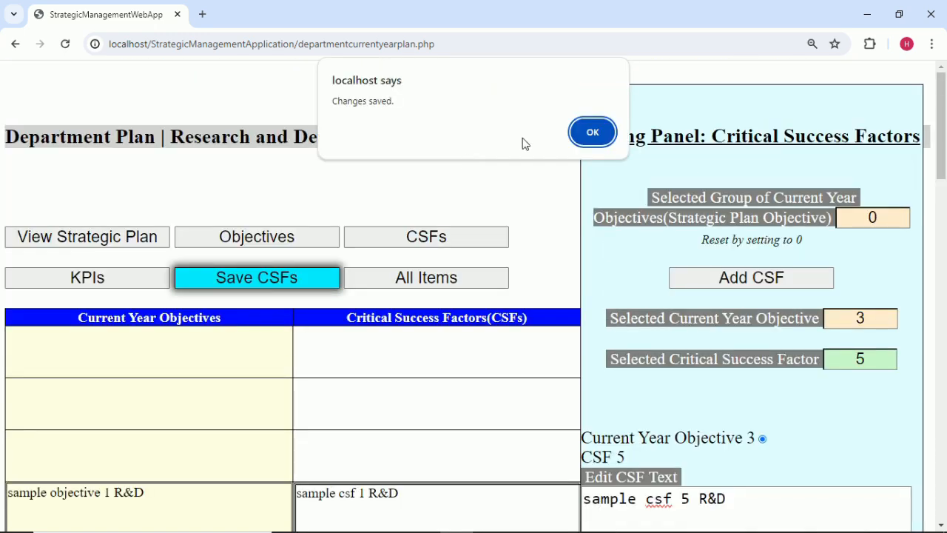
pyautogui.click(597, 131)
pyautogui.scroll(-3, 786, 456)
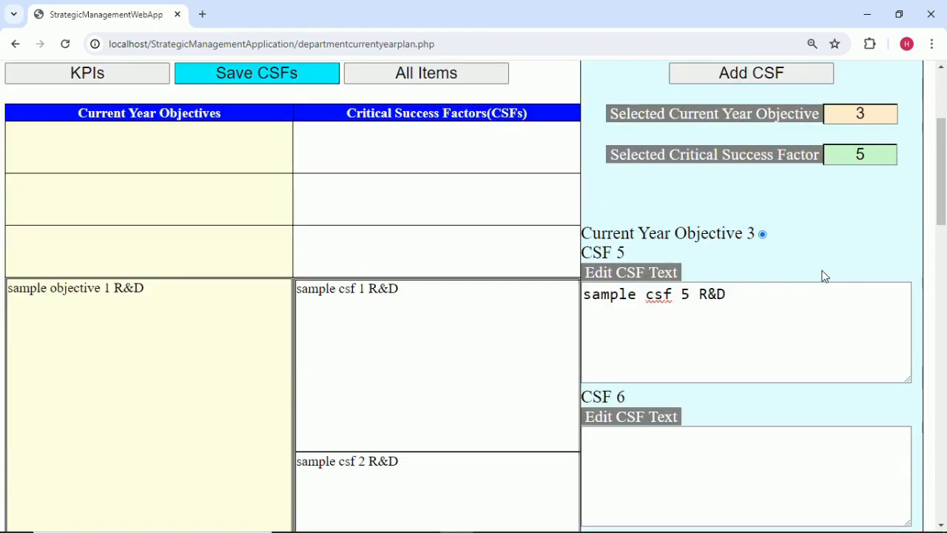
# Select CSF 6 and copy 'sample csf 6 R&D' from Excel cell B12.
pyautogui.click(881, 148)
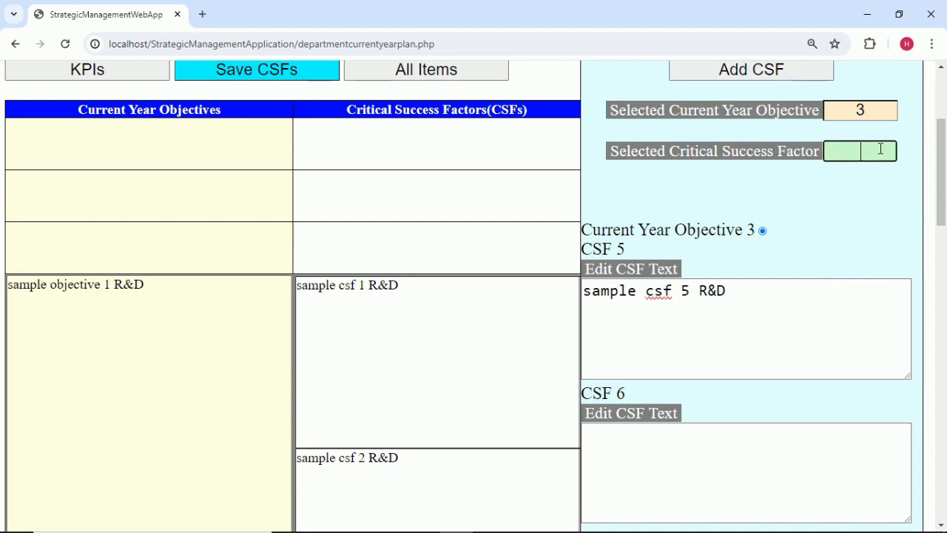
pyautogui.click(832, 227)
pyautogui.moveTo(551, 531)
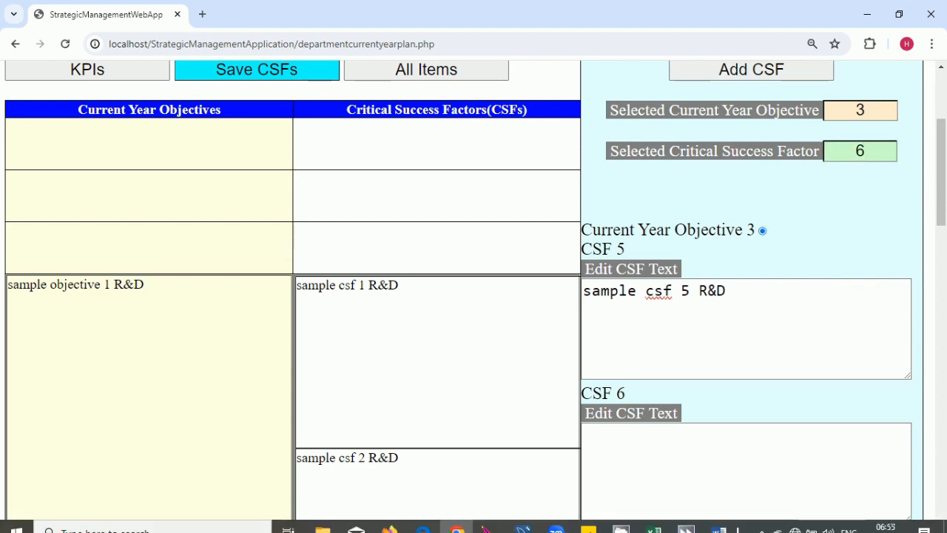
pyautogui.click(656, 521)
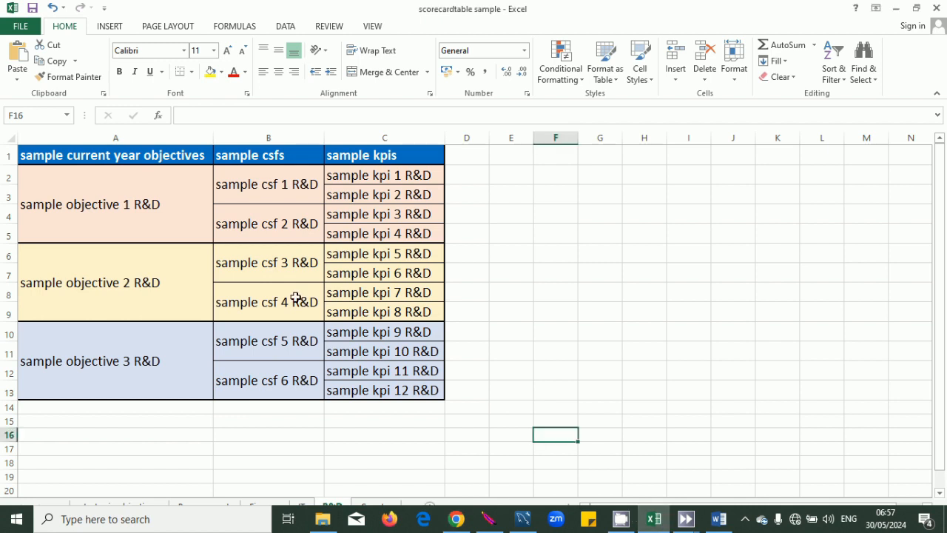
pyautogui.doubleClick(296, 379)
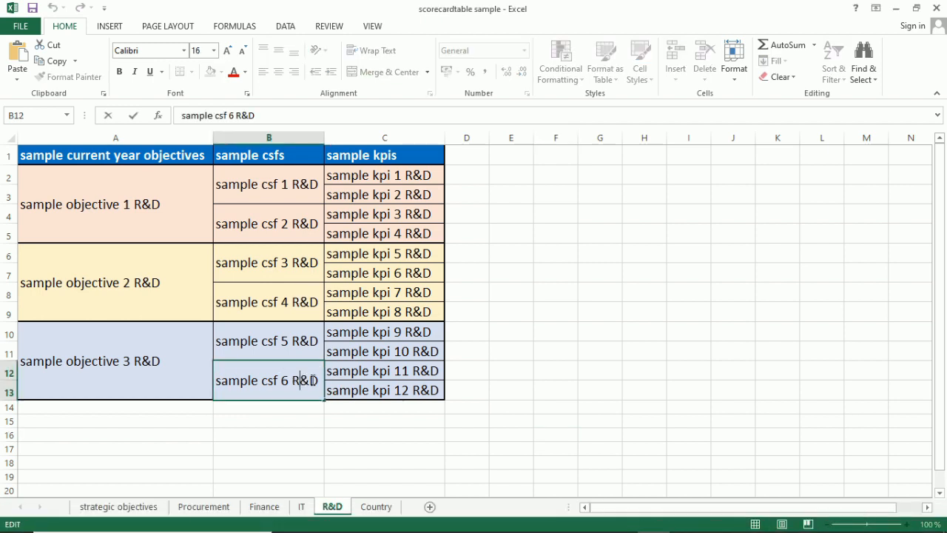
pyautogui.moveTo(316, 380); pyautogui.dragTo(211, 380)
pyautogui.hotkey('ctrl', 'c')
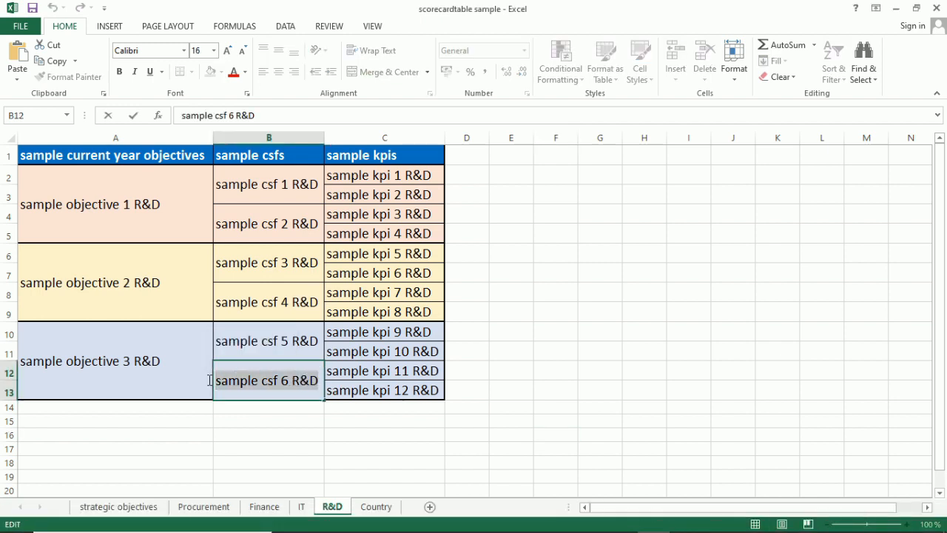
pyautogui.click(393, 448)
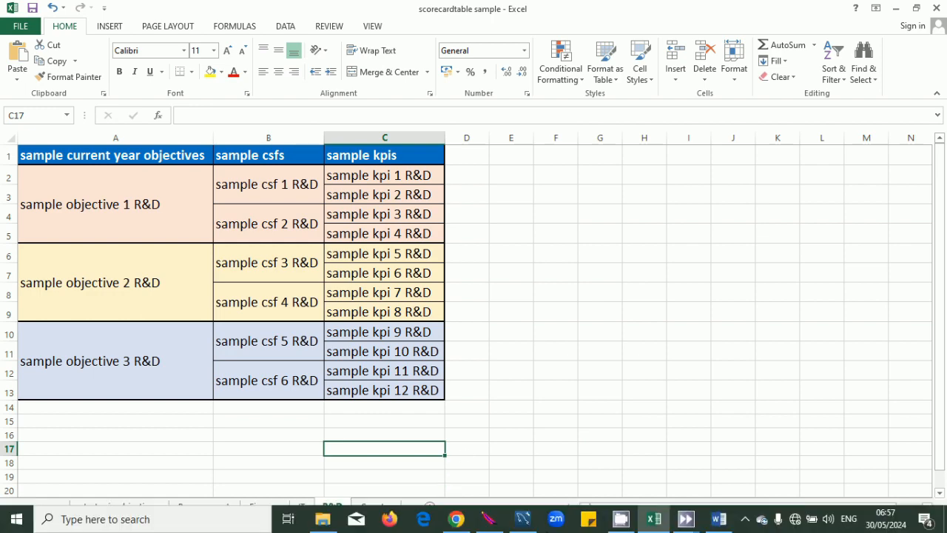
# Paste 'sample csf 6 R&D' into the CSF 6 box and save the CSFs.
pyautogui.click(459, 520)
pyautogui.scroll(-2, 768, 461)
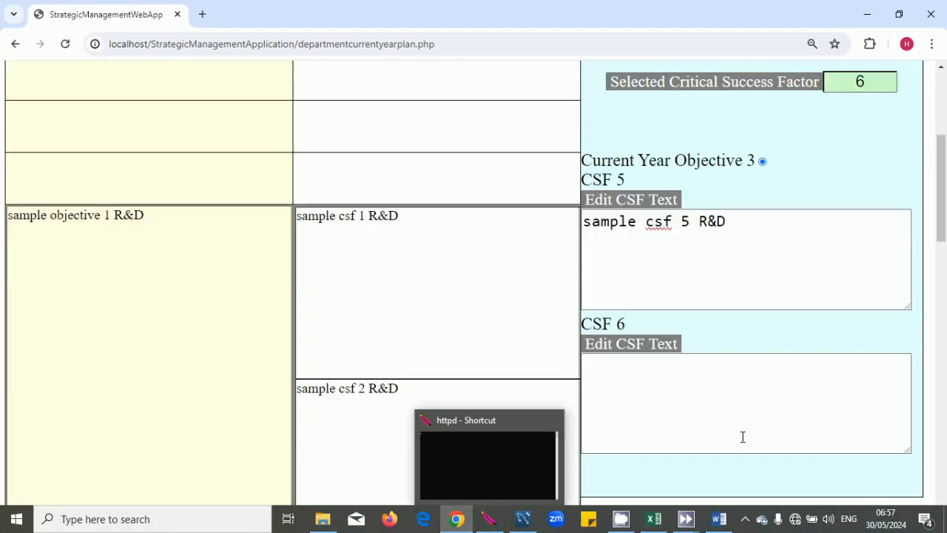
pyautogui.click(658, 380)
pyautogui.hotkey('ctrl', 'v')
pyautogui.click(730, 346)
pyautogui.scroll(3, 731, 346)
pyautogui.scroll(-1, 732, 347)
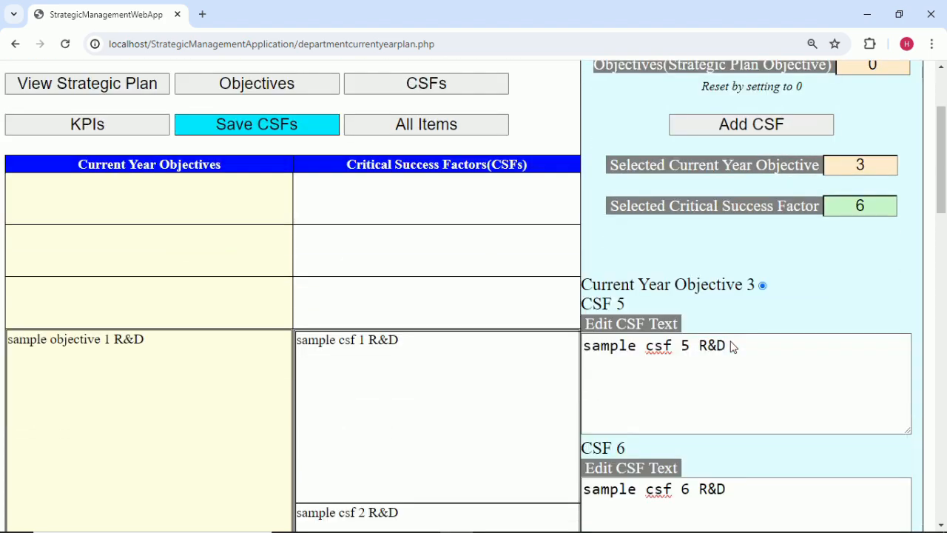
pyautogui.scroll(-10, 732, 347)
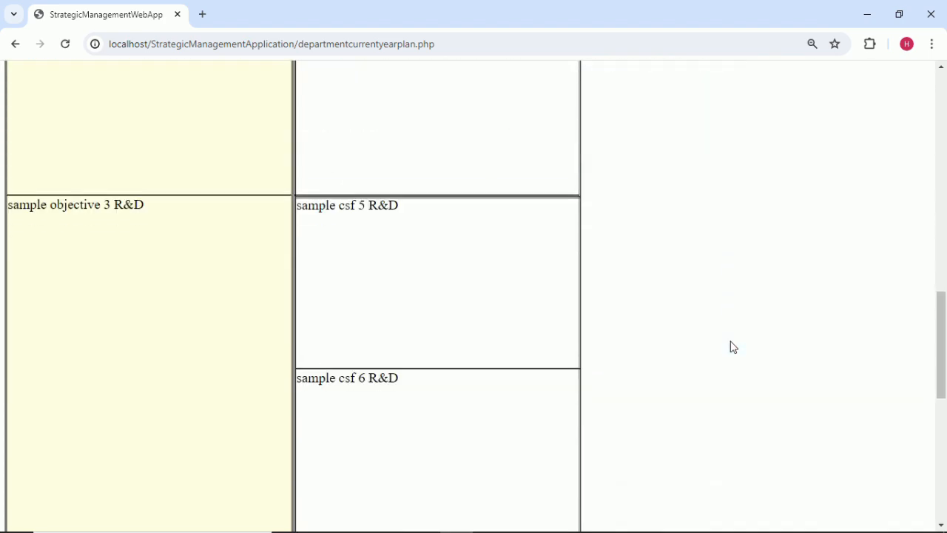
pyautogui.scroll(10, 732, 345)
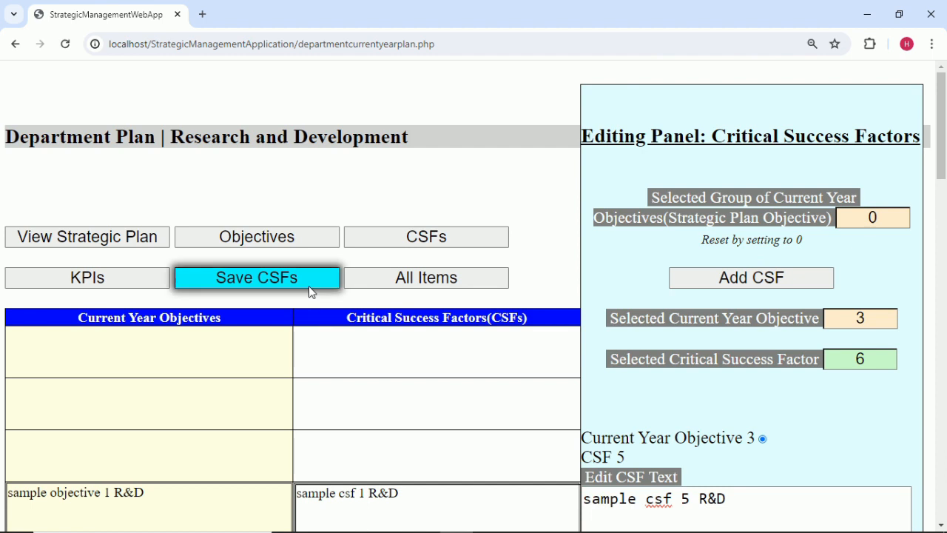
pyautogui.click(310, 288)
pyautogui.click(579, 143)
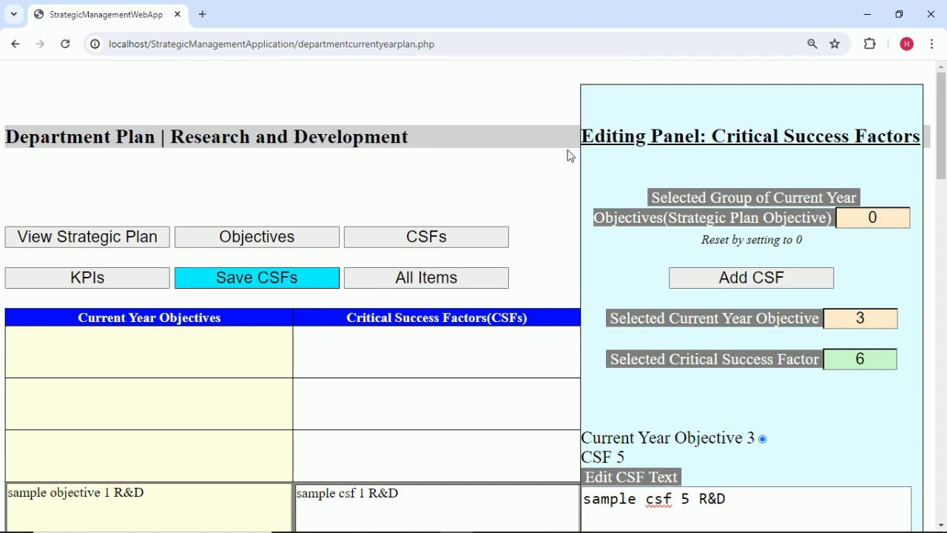
# In the KPI view, set the selected CSF to 1 and add a KPI.
pyautogui.click(125, 277)
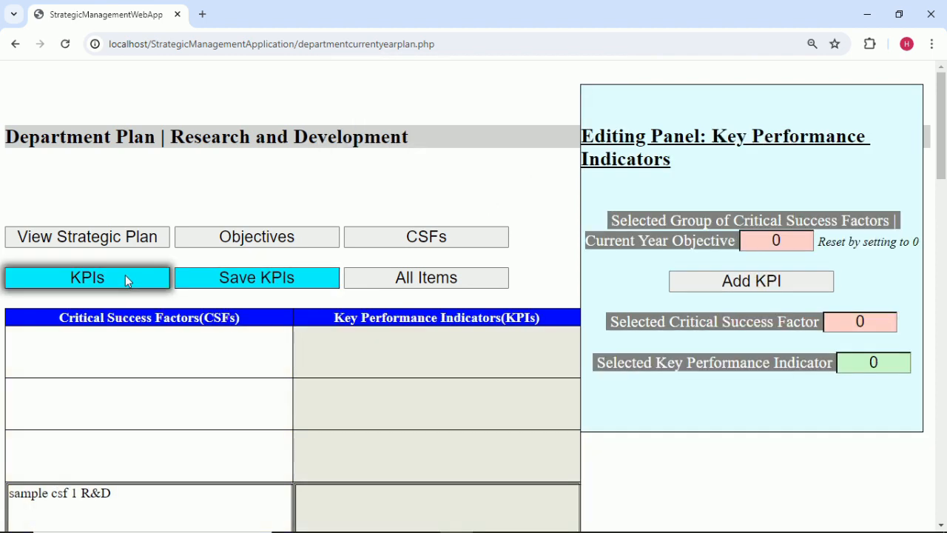
pyautogui.scroll(-2, 613, 365)
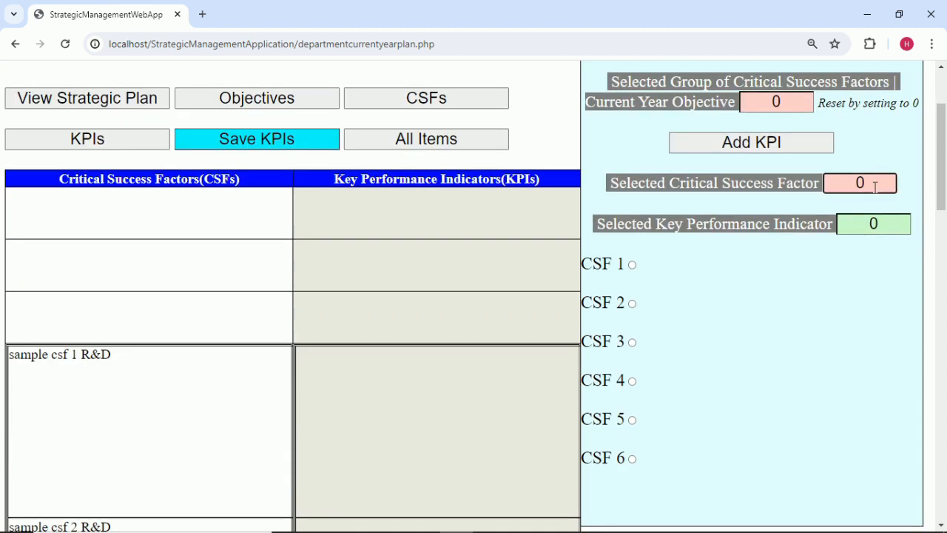
pyautogui.press('BackSpace')
pyautogui.write('1')
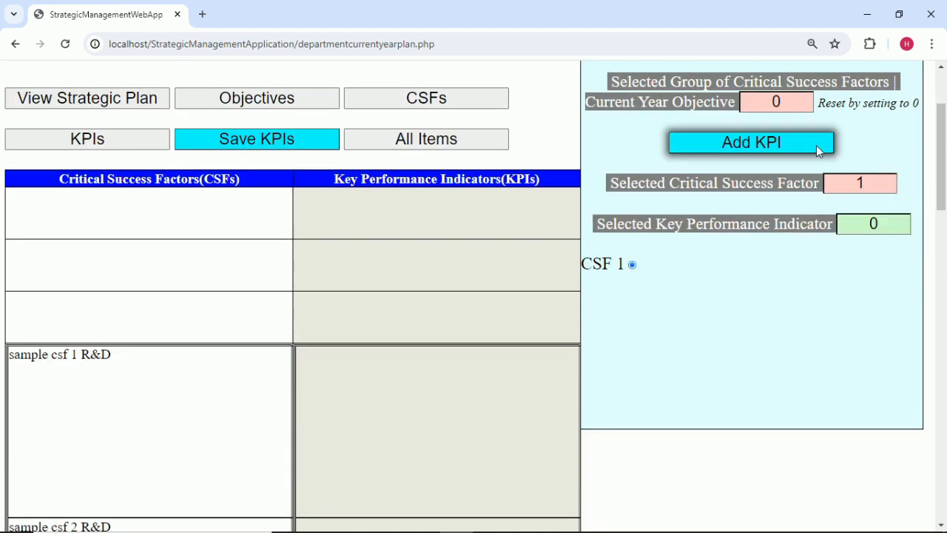
pyautogui.click(816, 145)
pyautogui.click(899, 230)
pyautogui.click(814, 289)
# Fill KPI 1 with 'sample kpi 1 R&D' copied from Excel cell C2.
pyautogui.moveTo(464, 531)
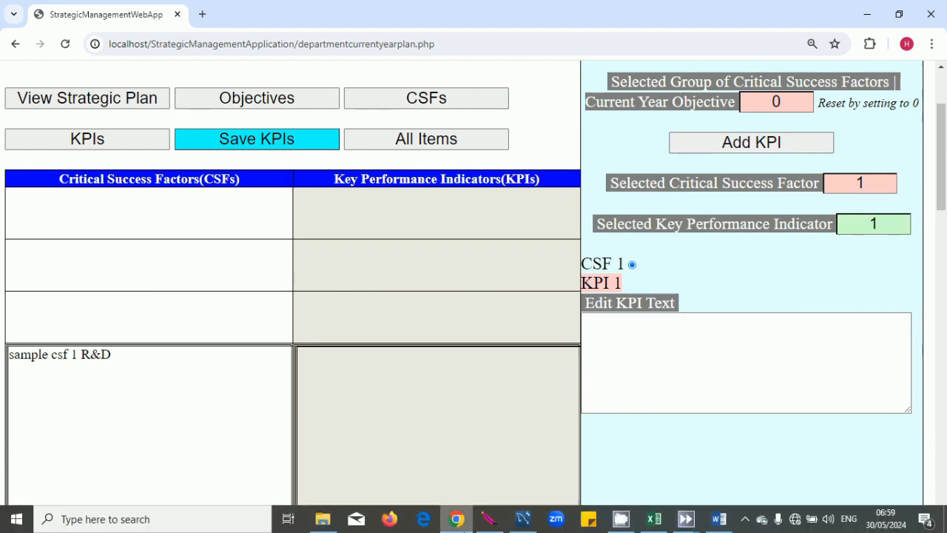
pyautogui.click(654, 519)
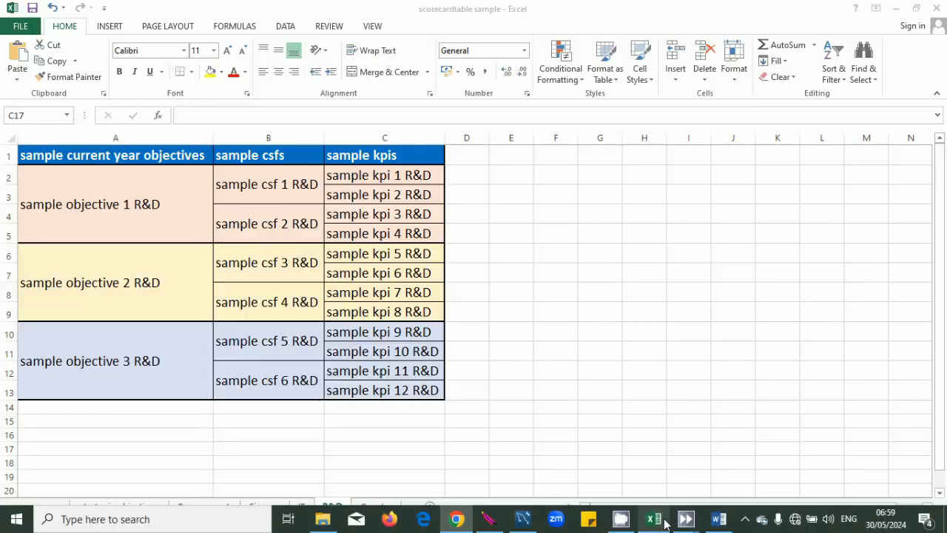
pyautogui.click(433, 176)
pyautogui.doubleClick(433, 176)
pyautogui.moveTo(433, 176); pyautogui.dragTo(310, 177)
pyautogui.hotkey('ctrl', 'c')
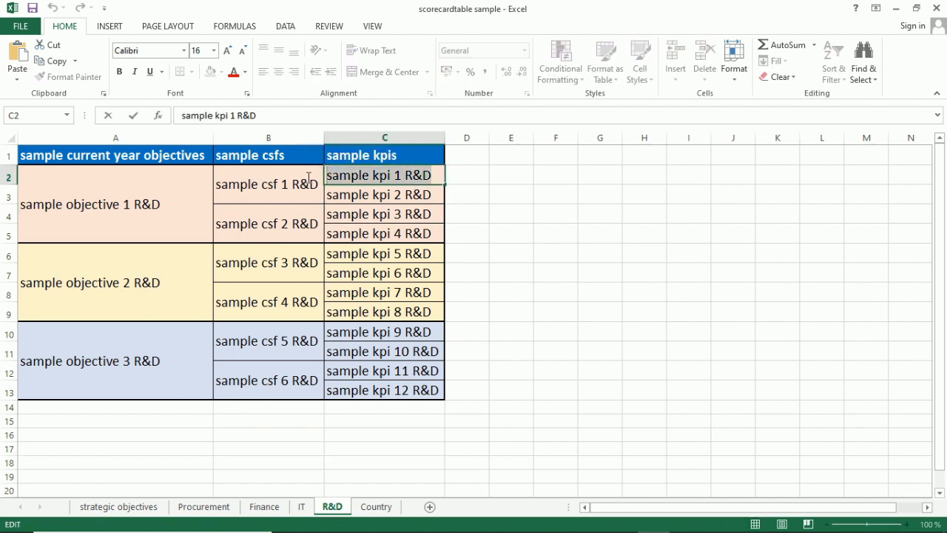
pyautogui.click(572, 276)
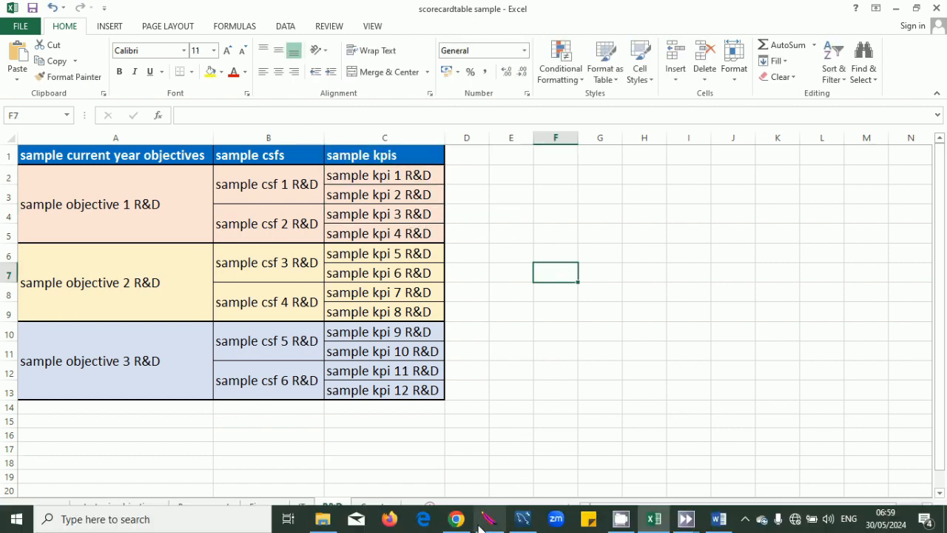
pyautogui.click(474, 519)
pyautogui.hotkey('ctrl', 'v')
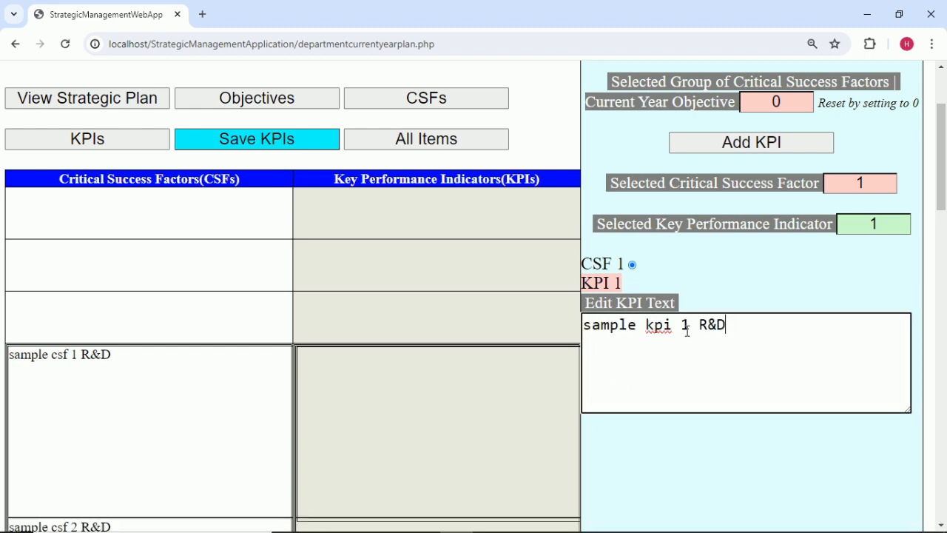
pyautogui.click(735, 289)
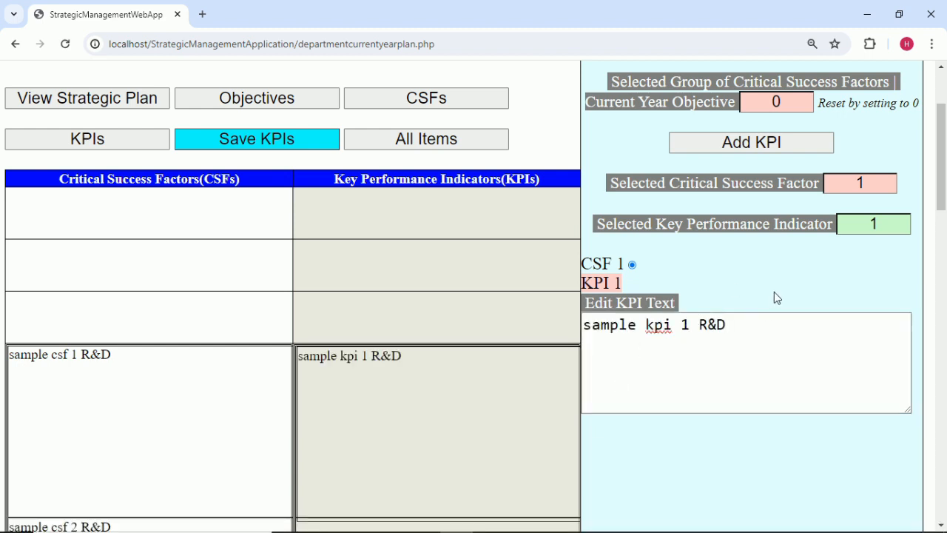
# Add a second, empty KPI under CSF 1 and clear its selected KPI number.
pyautogui.click(755, 146)
pyautogui.click(887, 226)
pyautogui.press('BackSpace')
# Fill KPI 2 with 'sample kpi 2 R&D' copied from the Excel KPI column.
pyautogui.click(863, 268)
pyautogui.moveTo(626, 529)
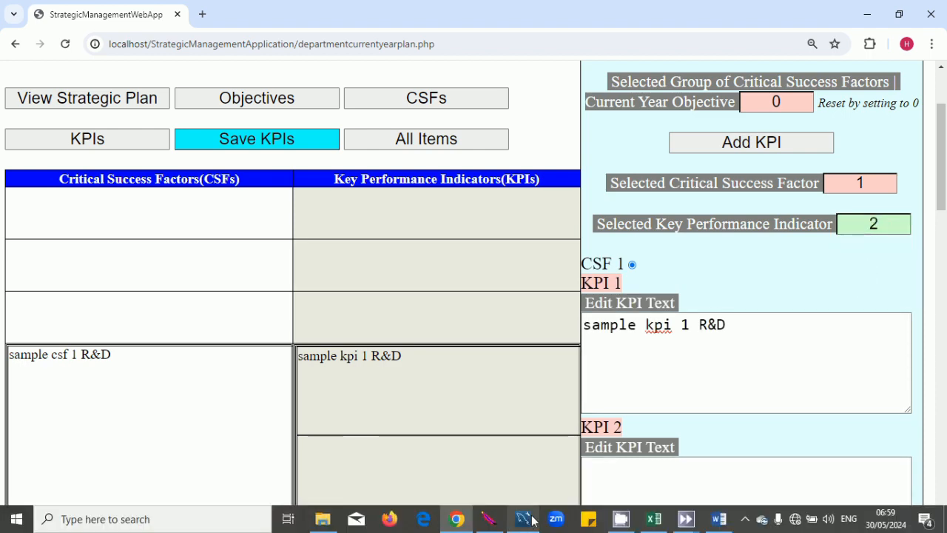
pyautogui.click(653, 519)
pyautogui.doubleClick(412, 195)
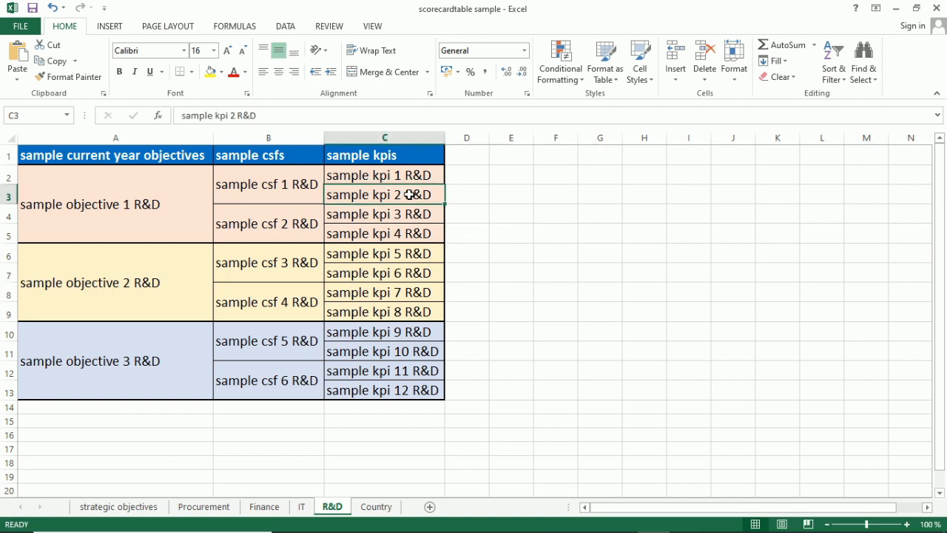
pyautogui.moveTo(438, 195); pyautogui.dragTo(261, 196)
pyautogui.hotkey('ctrl', 'c')
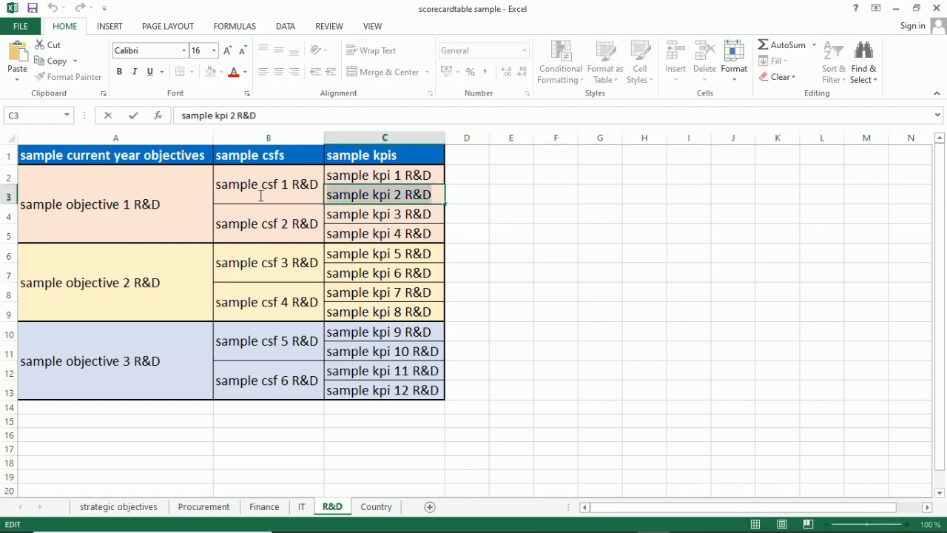
pyautogui.click(643, 392)
pyautogui.moveTo(651, 527)
pyautogui.click(458, 520)
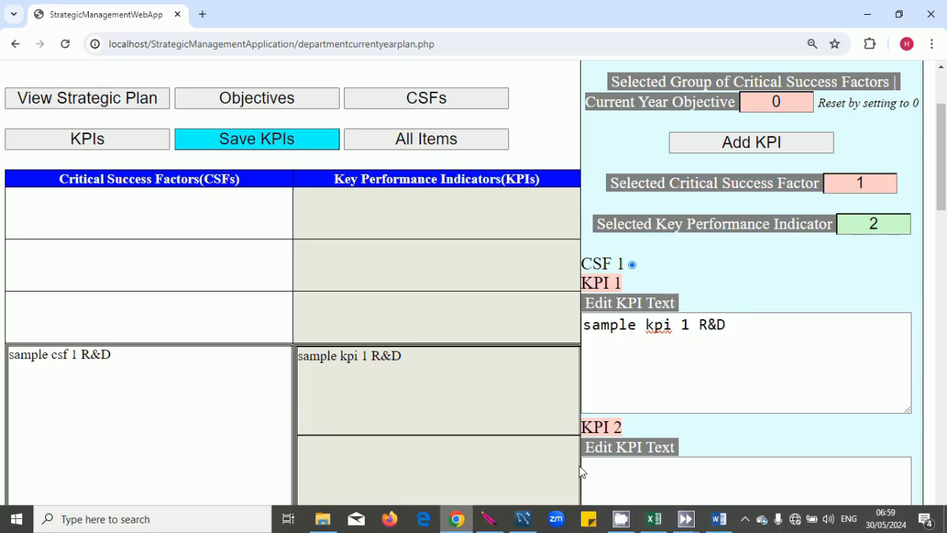
pyautogui.scroll(-2, 666, 440)
pyautogui.click(664, 352)
pyautogui.hotkey('ctrl', 'v')
pyautogui.click(737, 274)
# Set the selected CSF to 2 and add KPI 3 under it.
pyautogui.scroll(3, 734, 313)
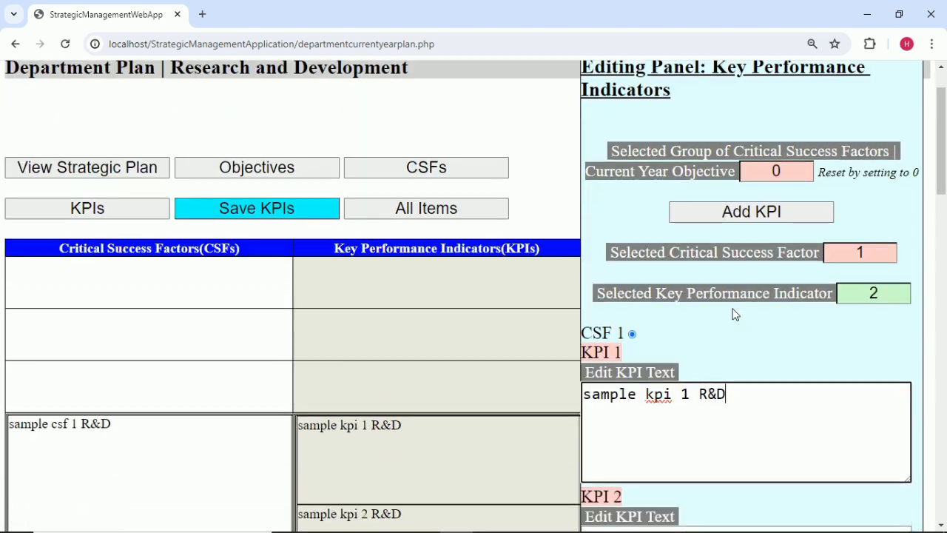
pyautogui.click(870, 254)
pyautogui.press('BackSpace')
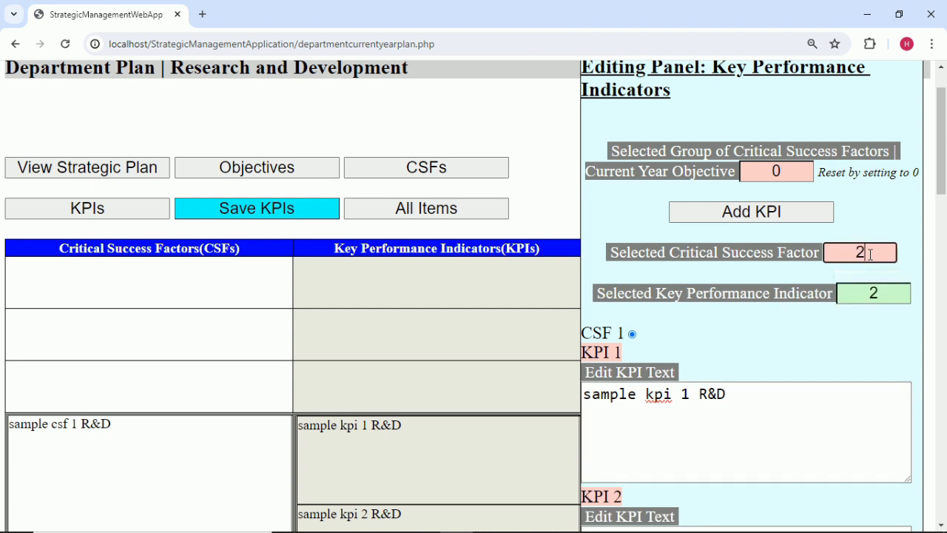
pyautogui.write('2')
pyautogui.scroll(-2, 765, 341)
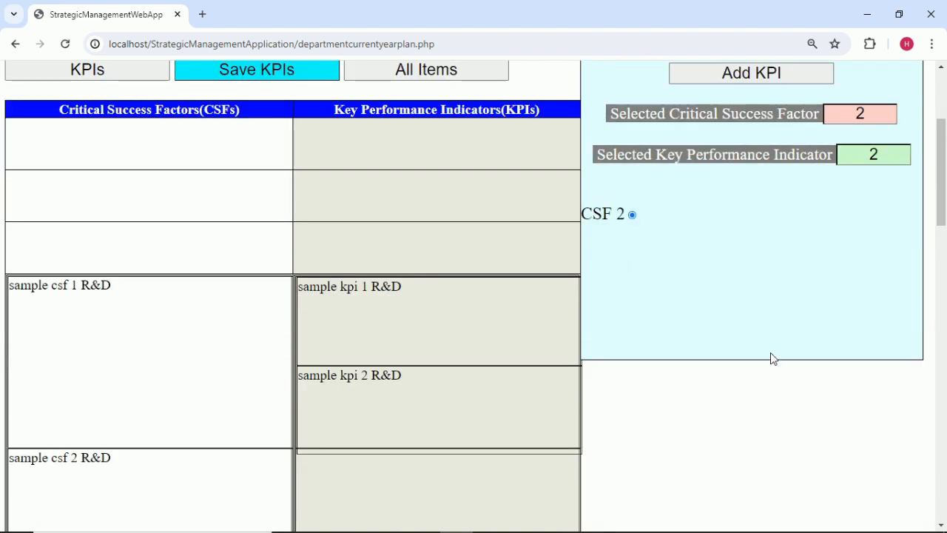
pyautogui.click(775, 81)
pyautogui.click(903, 157)
pyautogui.click(876, 222)
# Fill KPI 3 with 'sample kpi 3 R&D' copied from Excel.
pyautogui.moveTo(566, 531)
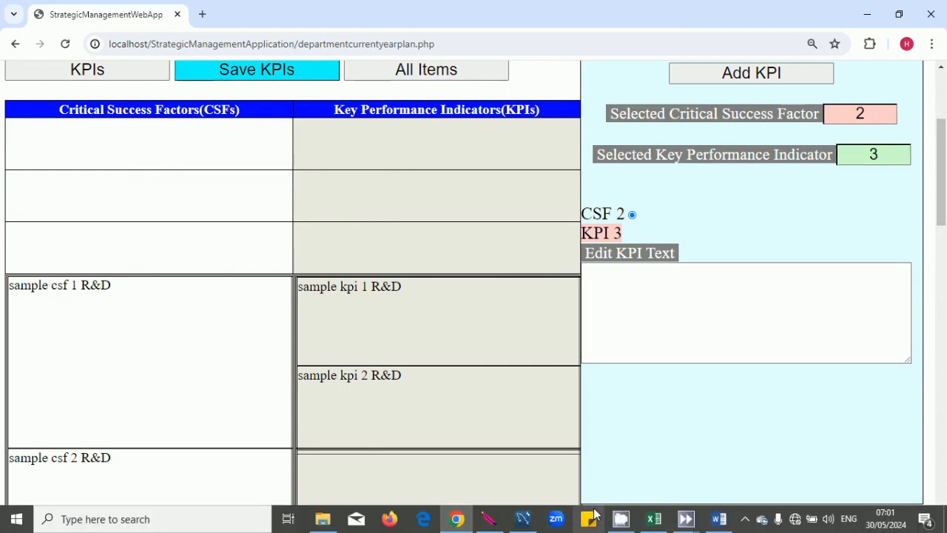
pyautogui.click(655, 519)
pyautogui.doubleClick(430, 211)
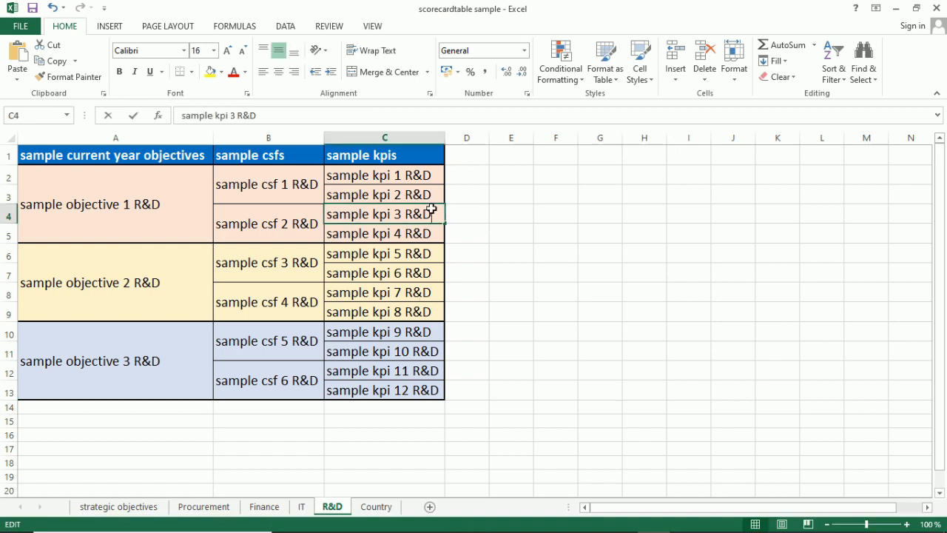
pyautogui.moveTo(430, 212); pyautogui.dragTo(335, 211)
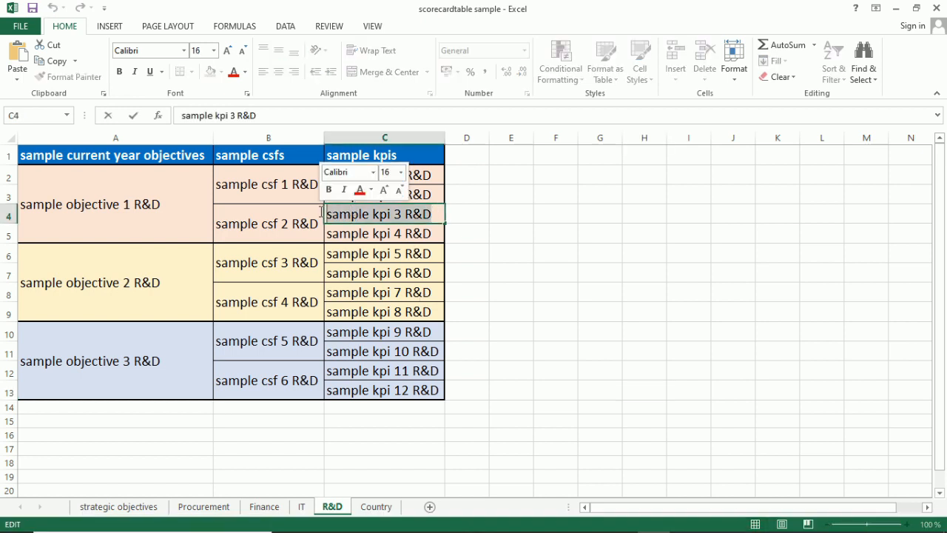
pyautogui.click(522, 308)
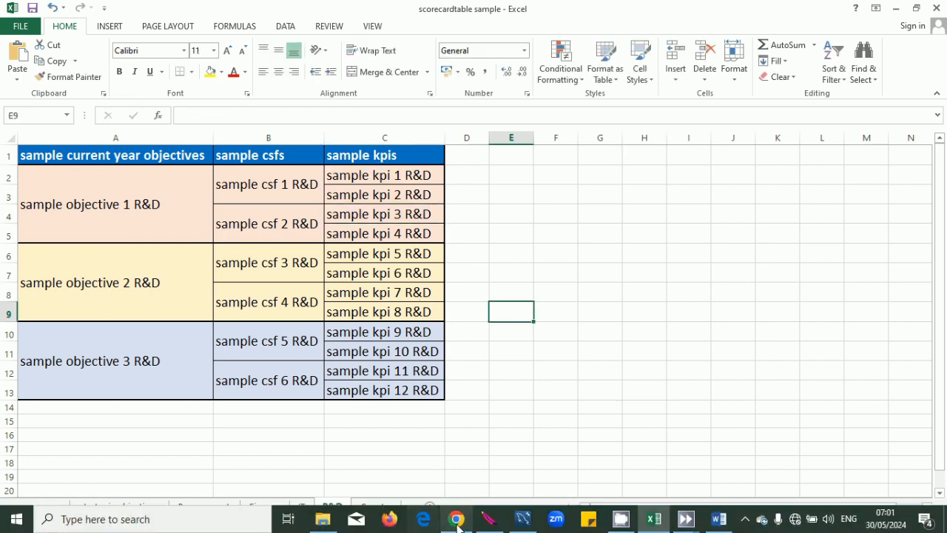
pyautogui.click(456, 527)
pyautogui.click(628, 306)
pyautogui.write('sample kpi 3 R&D')
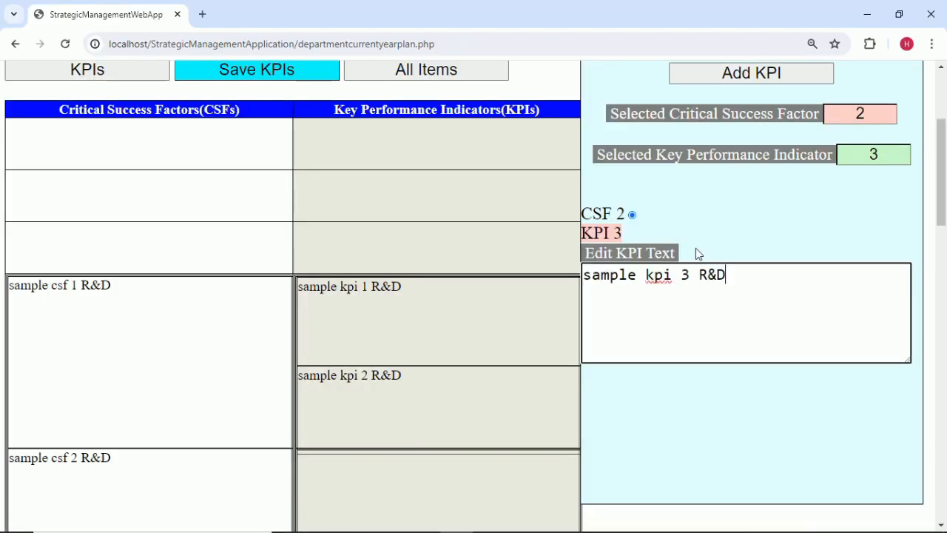
pyautogui.click(708, 227)
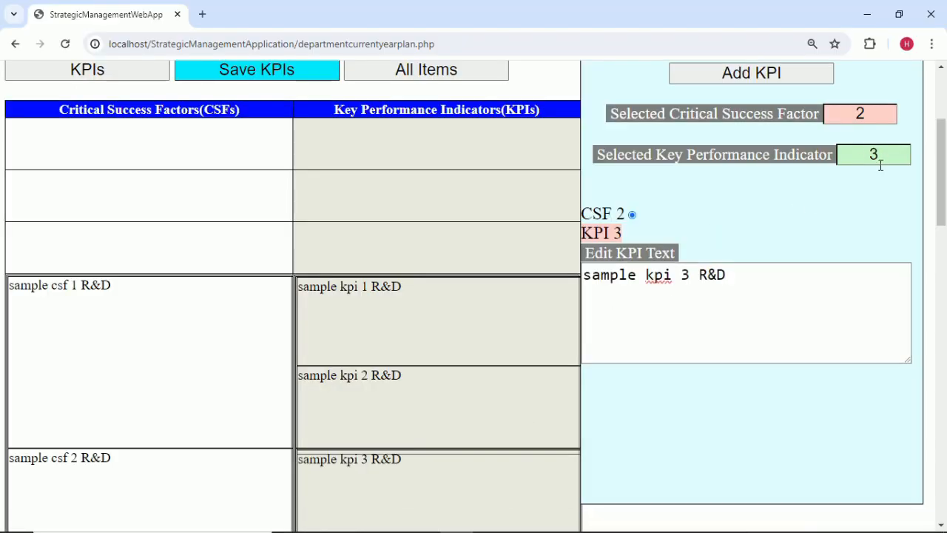
# Add KPI 4 under CSF 2 and fill it with 'sample kpi 4 R&D' from Excel.
pyautogui.scroll(1, 881, 166)
pyautogui.click(818, 142)
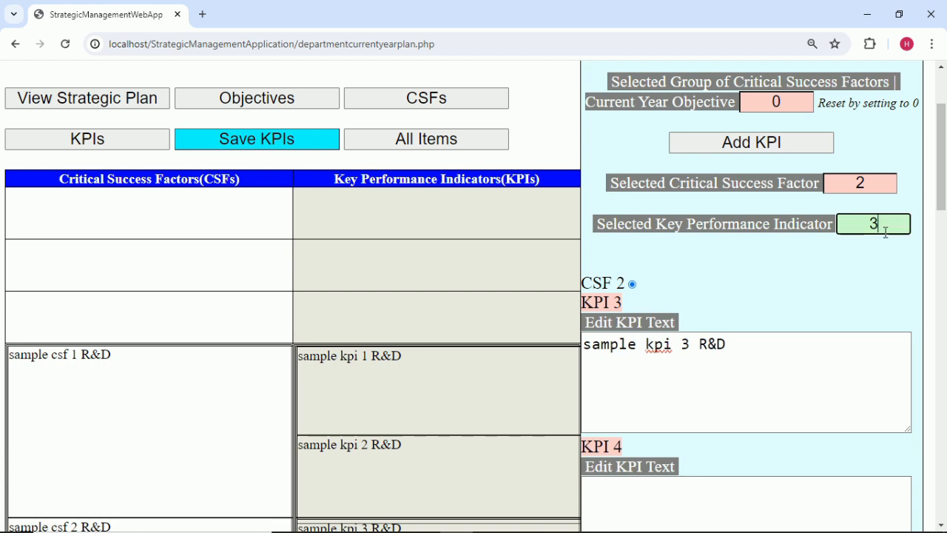
pyautogui.click(782, 402)
pyautogui.scroll(-2, 756, 368)
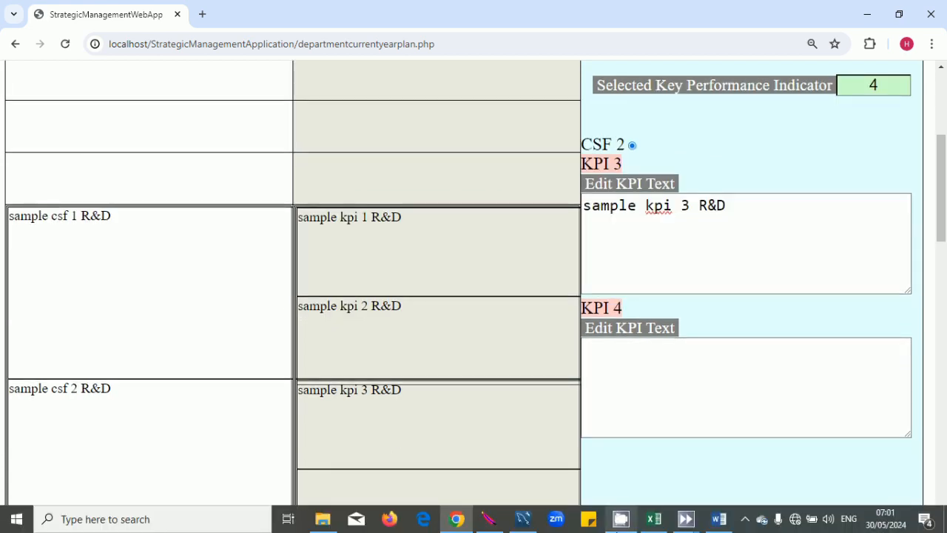
pyautogui.click(651, 518)
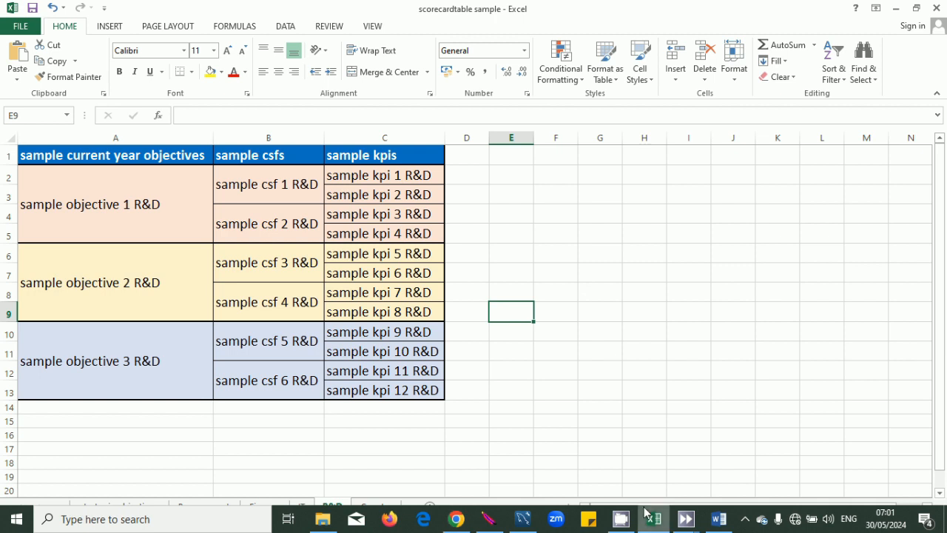
pyautogui.doubleClick(428, 234)
pyautogui.moveTo(427, 235); pyautogui.dragTo(314, 234)
pyautogui.hotkey('ctrl', 'c')
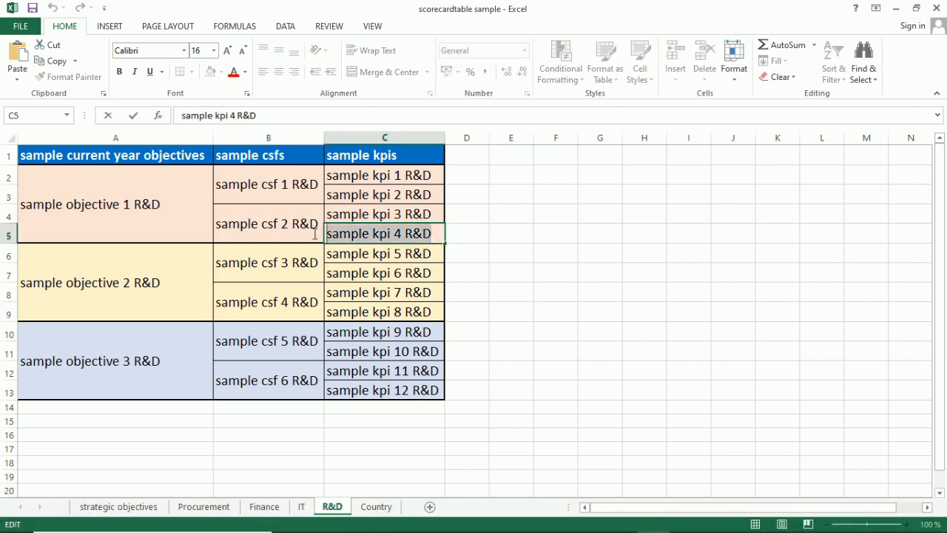
pyautogui.click(490, 364)
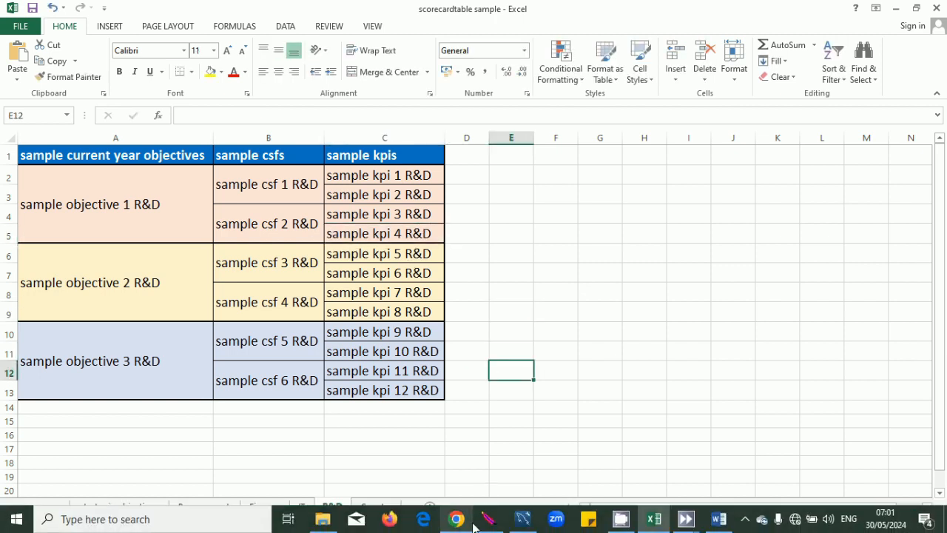
pyautogui.click(468, 522)
pyautogui.click(659, 344)
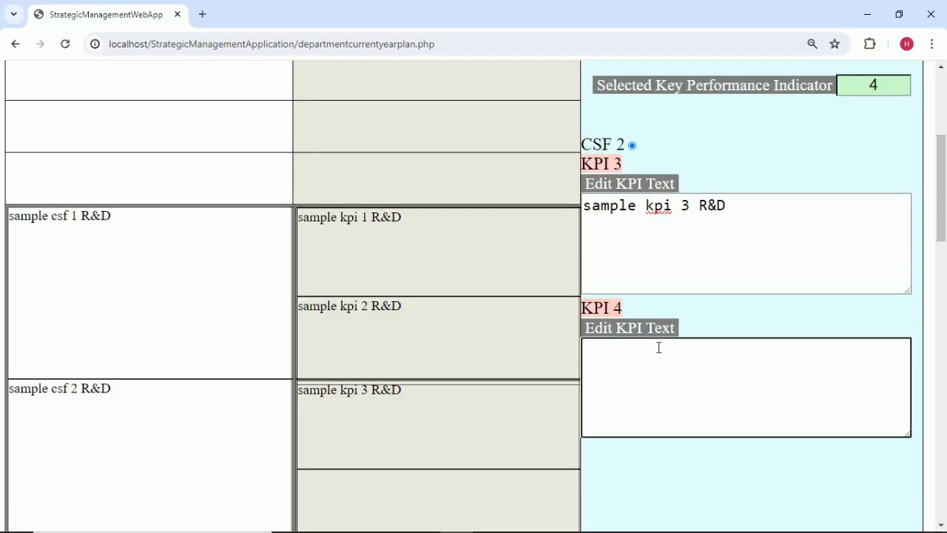
pyautogui.hotkey('ctrl', 'v')
pyautogui.click(762, 323)
# Save the KPIs and dismiss the changes-saved message.
pyautogui.scroll(2, 762, 323)
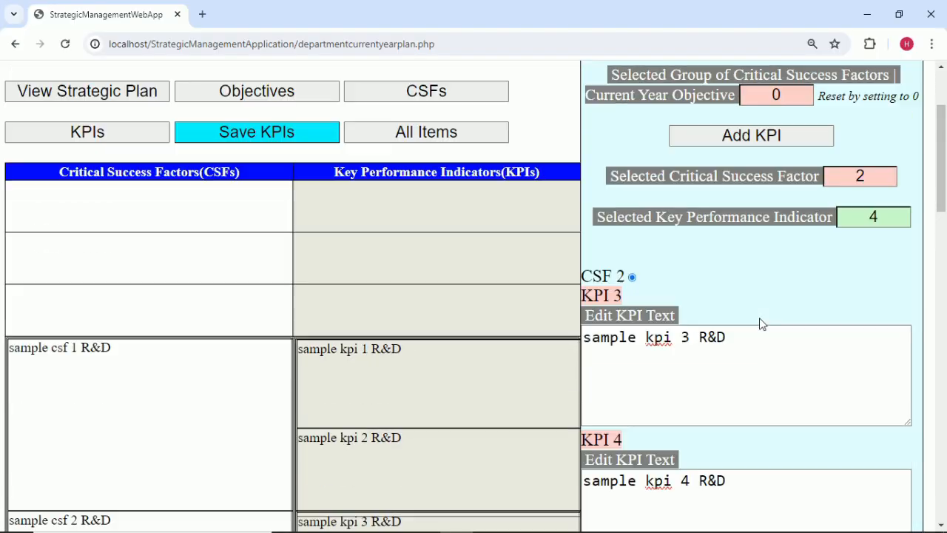
pyautogui.scroll(1, 761, 323)
pyautogui.click(259, 208)
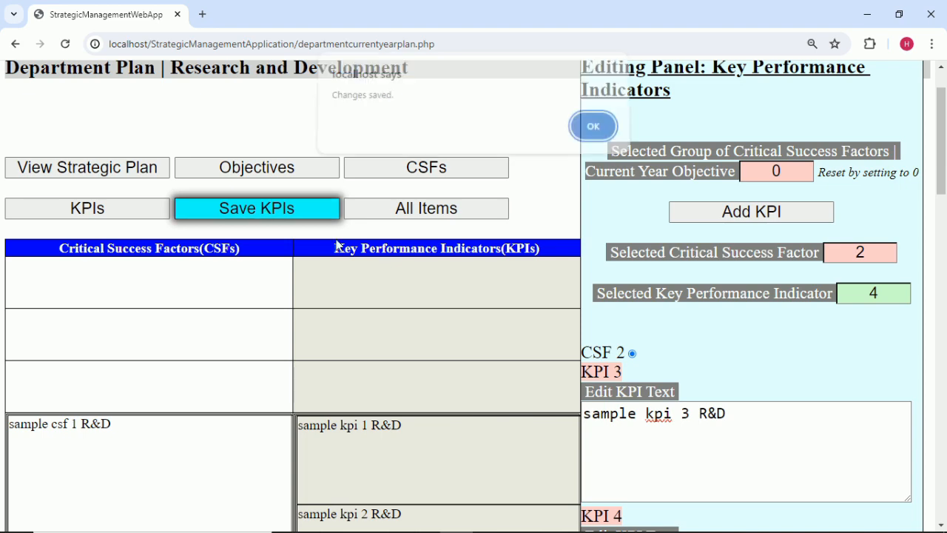
pyautogui.press('Return')
# Set the selected CSF to 3 and add KPI 5 under it.
pyautogui.scroll(-3, 708, 360)
pyautogui.scroll(3, 851, 289)
pyautogui.press('BackSpace')
pyautogui.write('3')
pyautogui.click(813, 215)
# Fill KPI 5 with 'sample kpi 5 R&D' copied from Excel.
pyautogui.moveTo(542, 528)
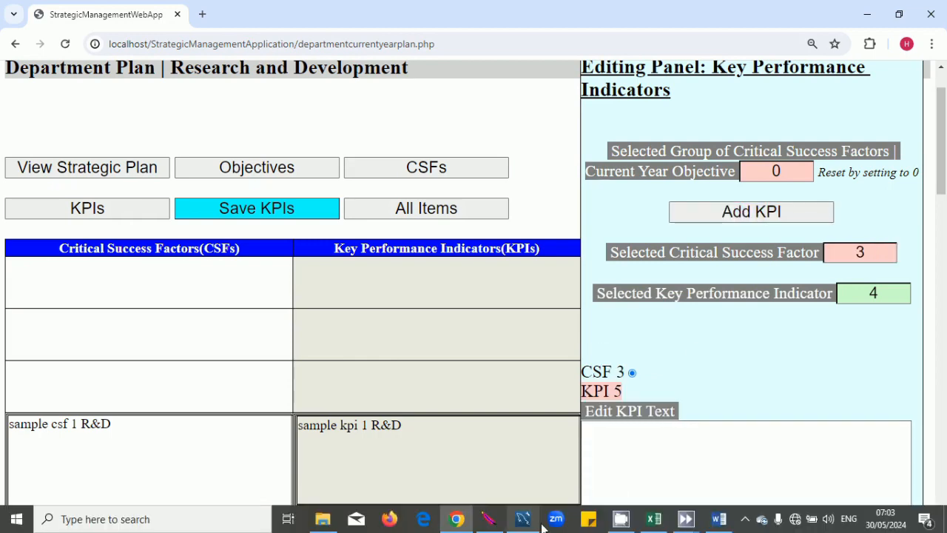
pyautogui.click(654, 526)
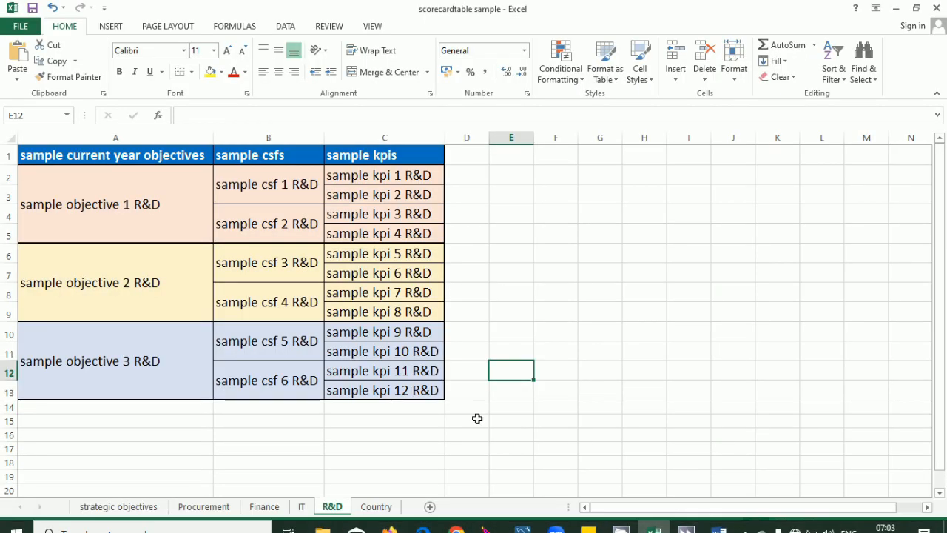
pyautogui.doubleClick(435, 252)
pyautogui.moveTo(434, 252); pyautogui.dragTo(307, 255)
pyautogui.hotkey('ctrl', 'c')
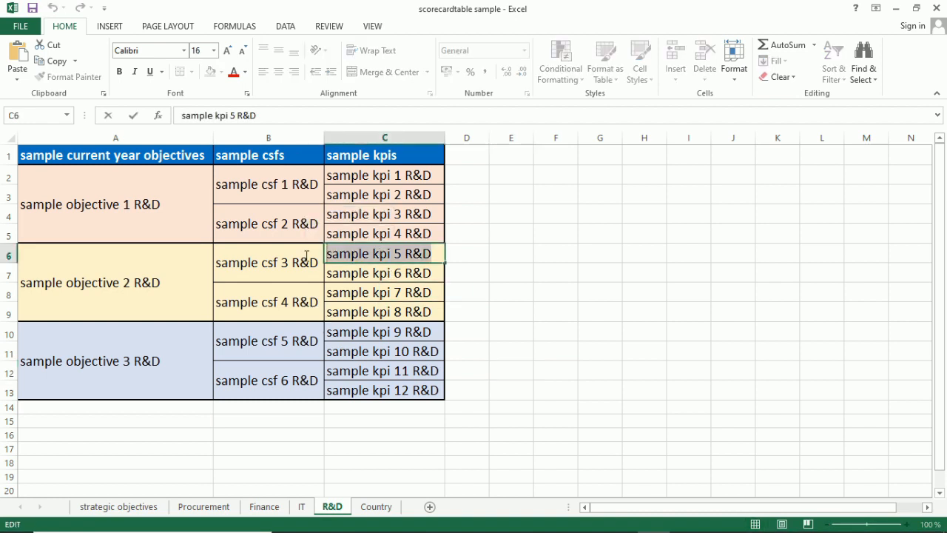
pyautogui.click(494, 307)
pyautogui.click(457, 527)
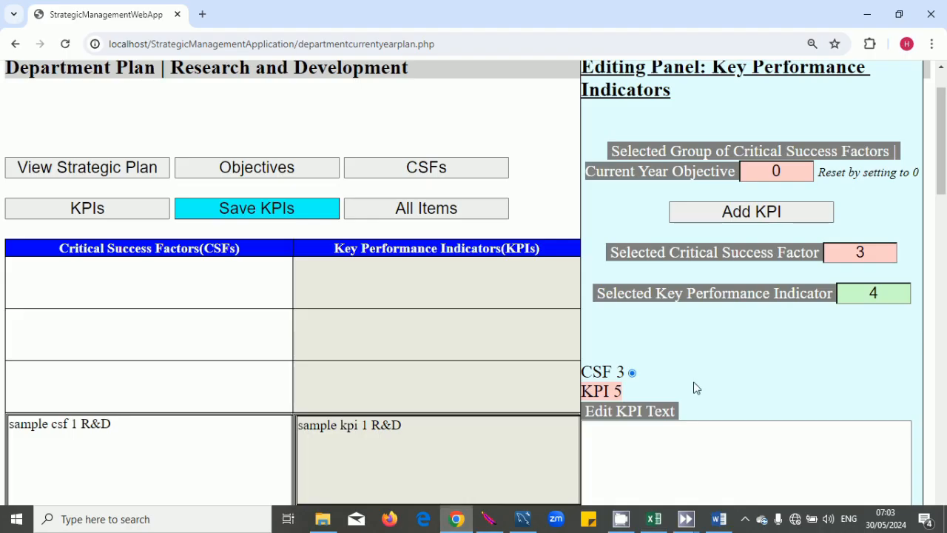
pyautogui.scroll(-1, 777, 360)
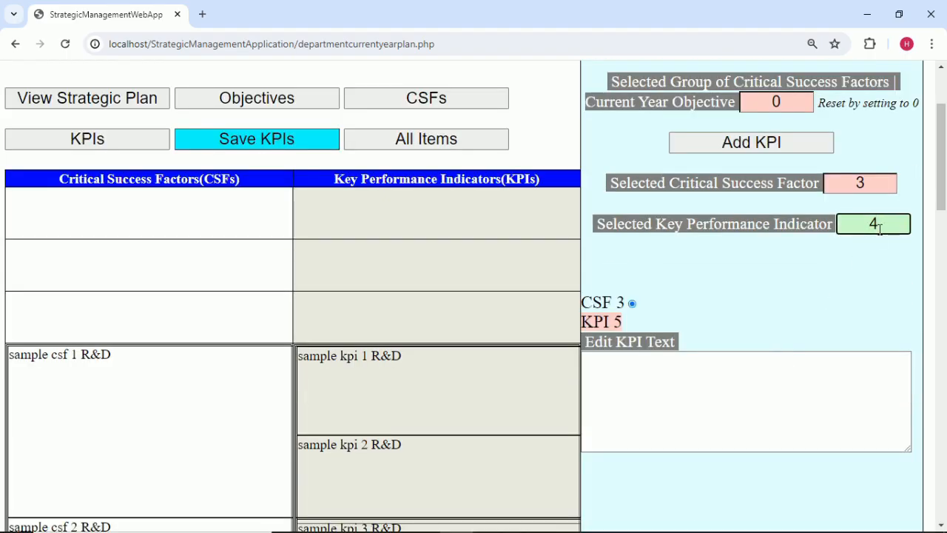
pyautogui.click(681, 378)
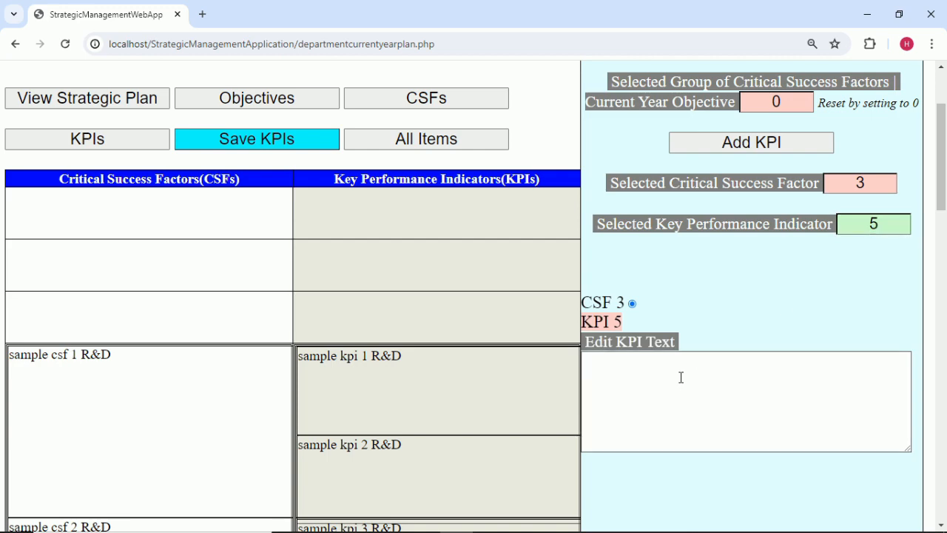
pyautogui.hotkey('ctrl', 'v')
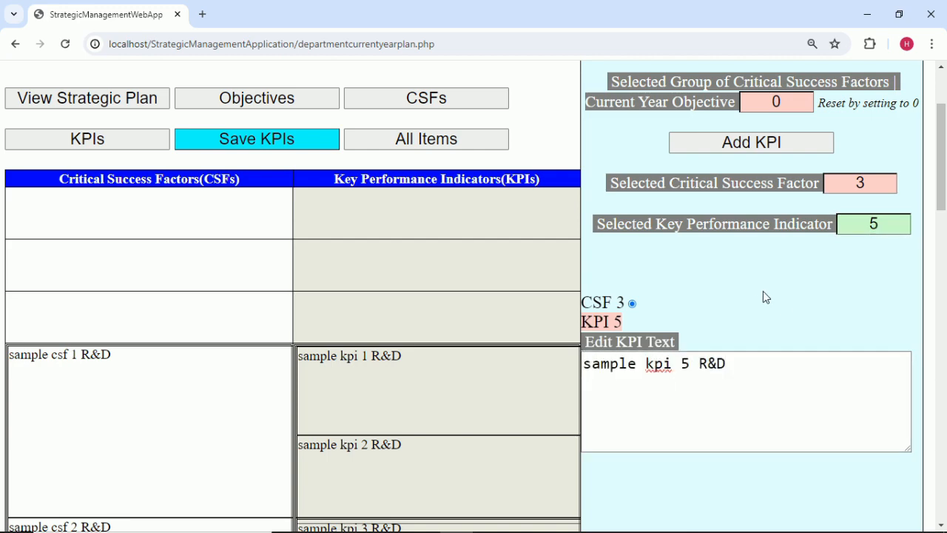
pyautogui.scroll(-5, 763, 293)
pyautogui.scroll(3, 765, 297)
pyautogui.scroll(3, 769, 297)
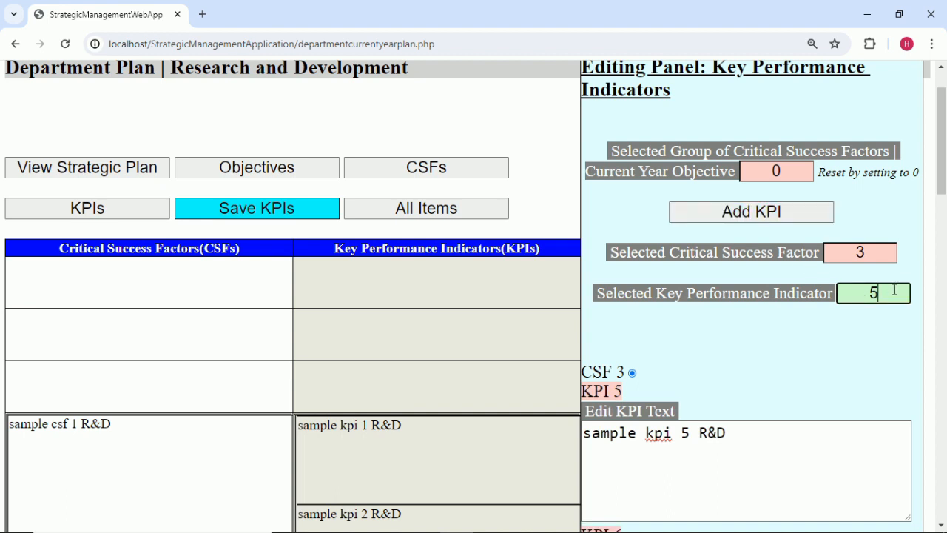
pyautogui.scroll(-2, 852, 335)
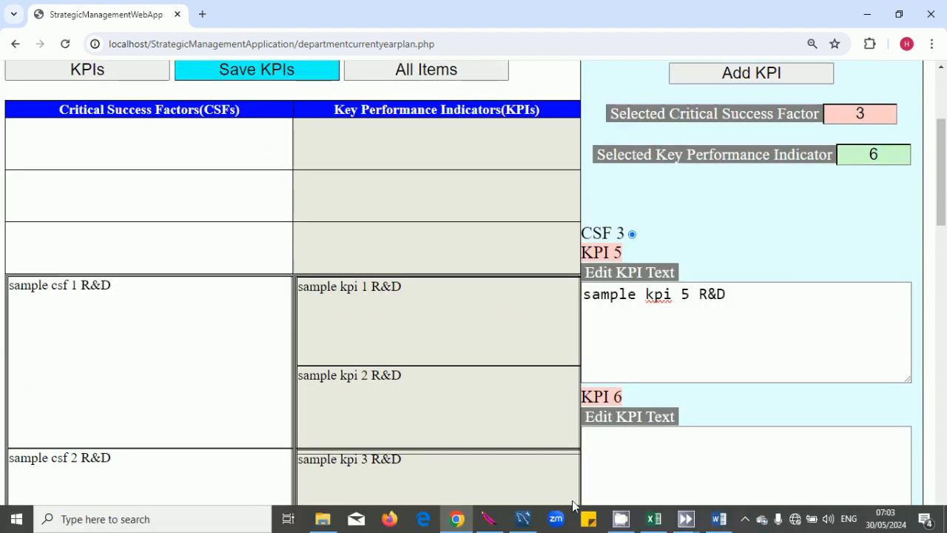
# Fill KPI 6 with 'sample kpi 6 R&D' copied from Excel cell C7.
pyautogui.click(651, 518)
pyautogui.doubleClick(429, 275)
pyautogui.moveTo(432, 274); pyautogui.dragTo(268, 269)
pyautogui.hotkey('ctrl', 'c')
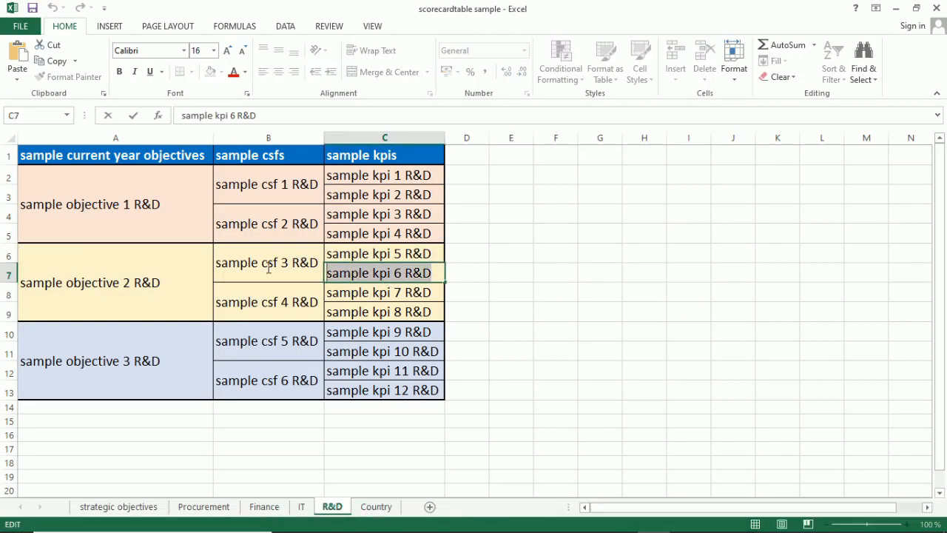
pyautogui.click(456, 327)
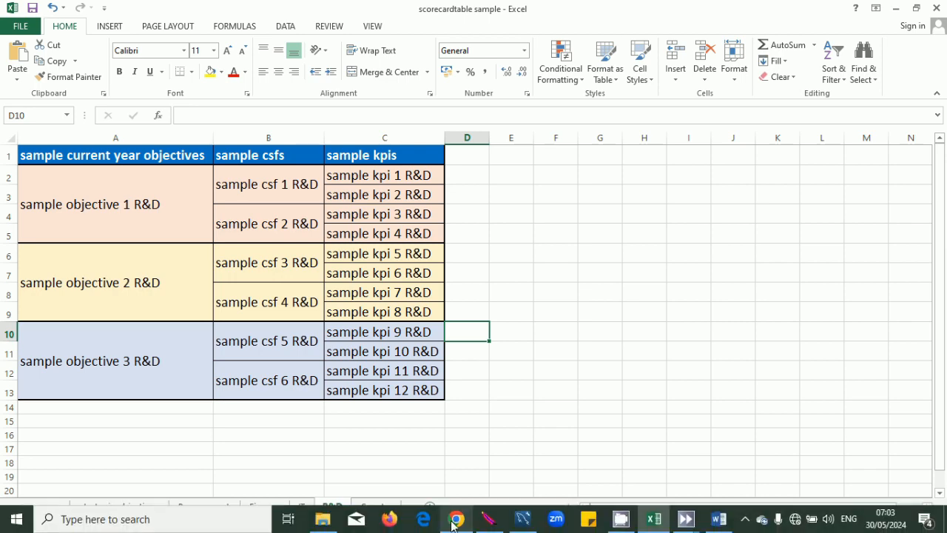
pyautogui.click(457, 527)
pyautogui.scroll(-1, 663, 381)
pyautogui.click(654, 385)
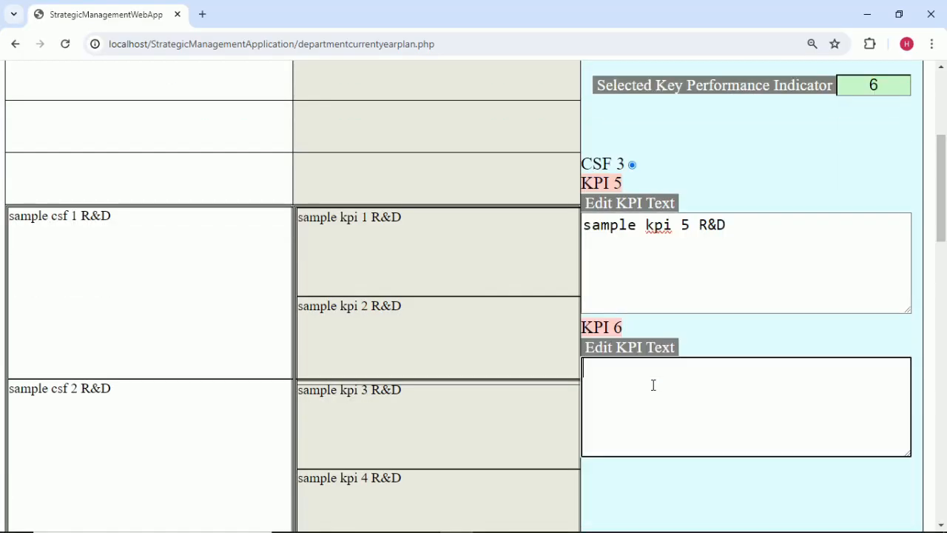
pyautogui.hotkey('ctrl', 'v')
pyautogui.scroll(-3, 656, 383)
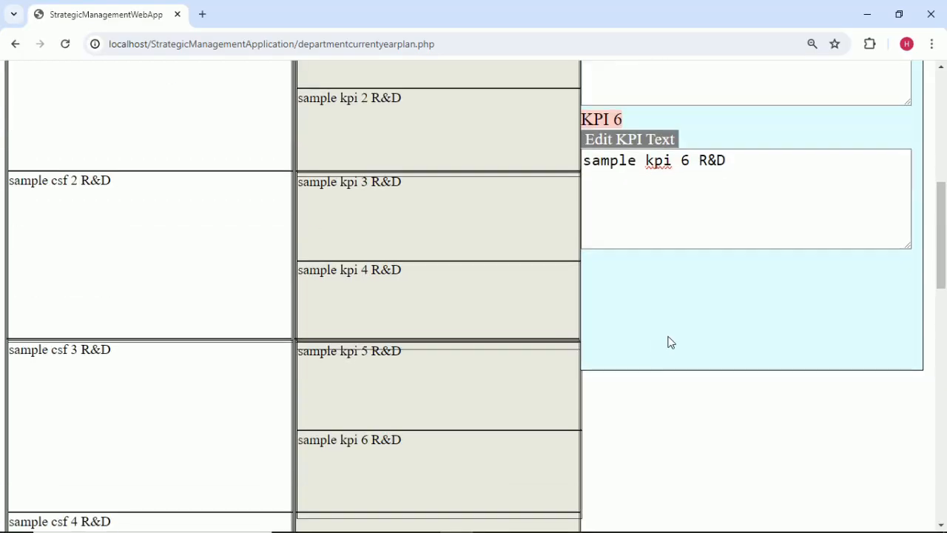
pyautogui.click(668, 344)
pyautogui.scroll(7, 668, 341)
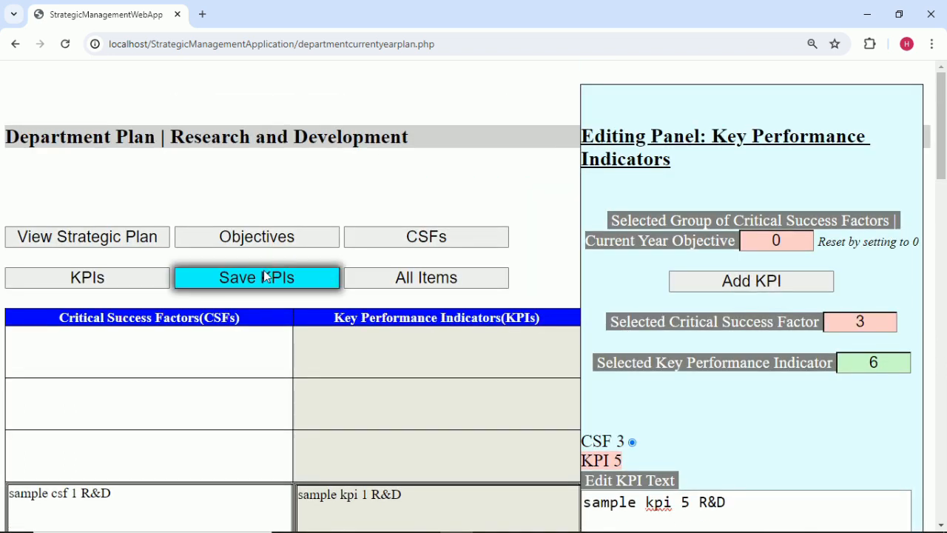
# Save the KPIs, then select CSF 4 and add an empty KPI 7.
pyautogui.click(266, 276)
pyautogui.click(590, 131)
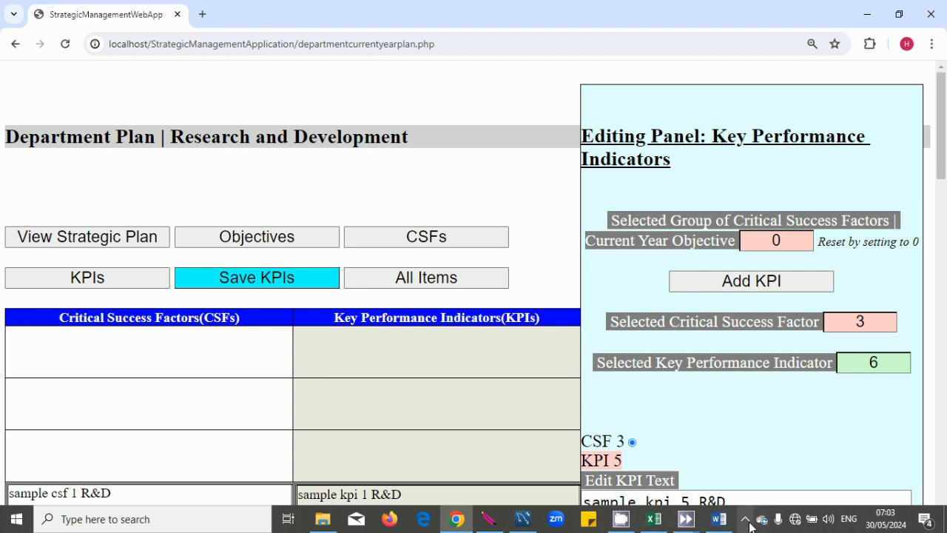
pyautogui.click(877, 200)
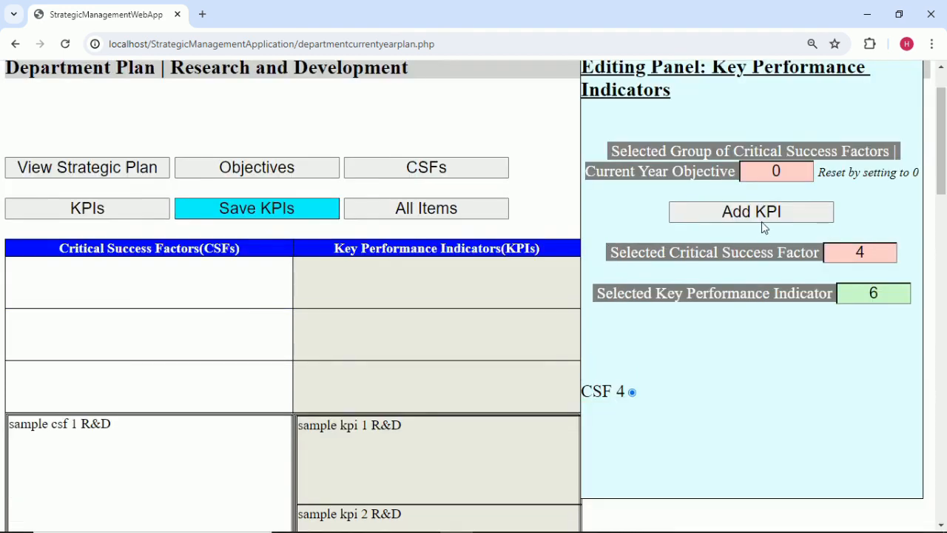
pyautogui.click(762, 218)
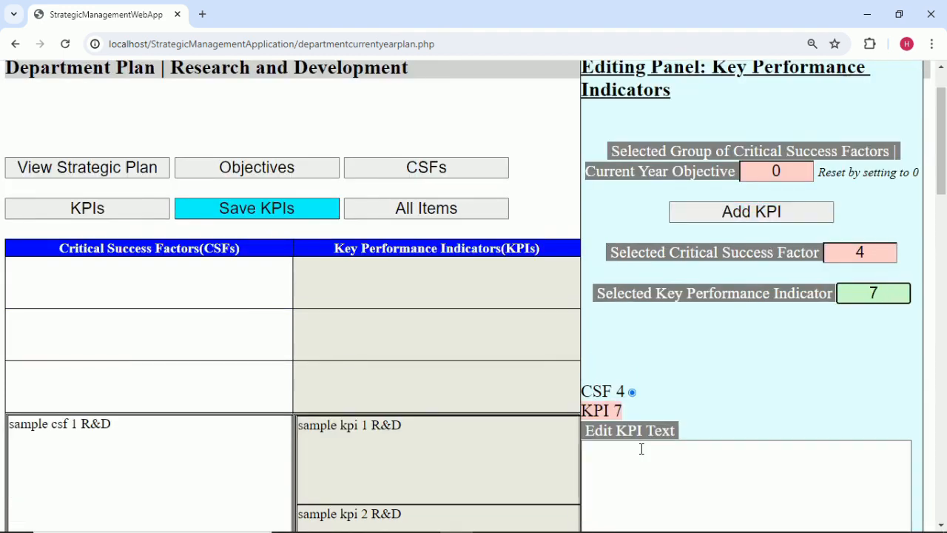
# Copy 'sample kpi 7 R&D' from Excel cell C8 into the KPI 7 text box.
pyautogui.click(653, 519)
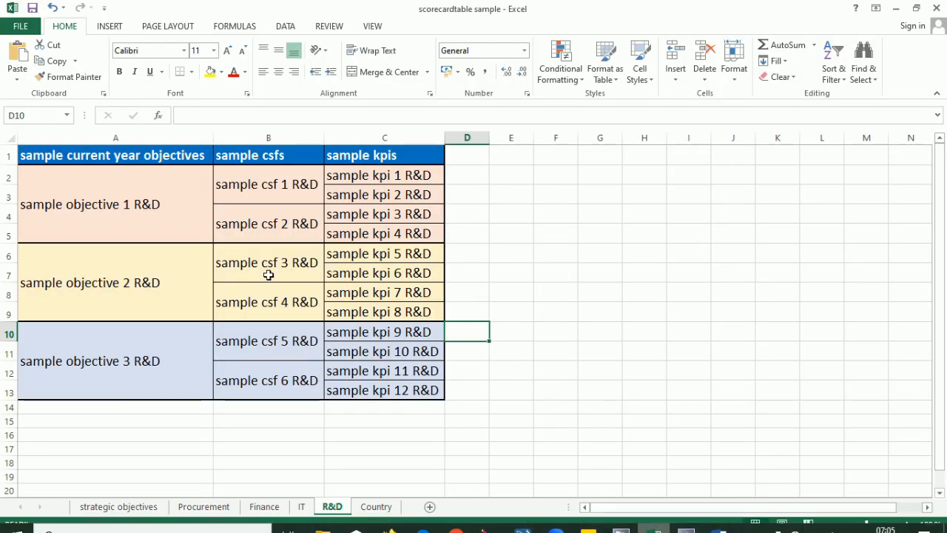
pyautogui.doubleClick(421, 291)
pyautogui.moveTo(432, 293); pyautogui.dragTo(242, 273)
pyautogui.hotkey('ctrl', 'c')
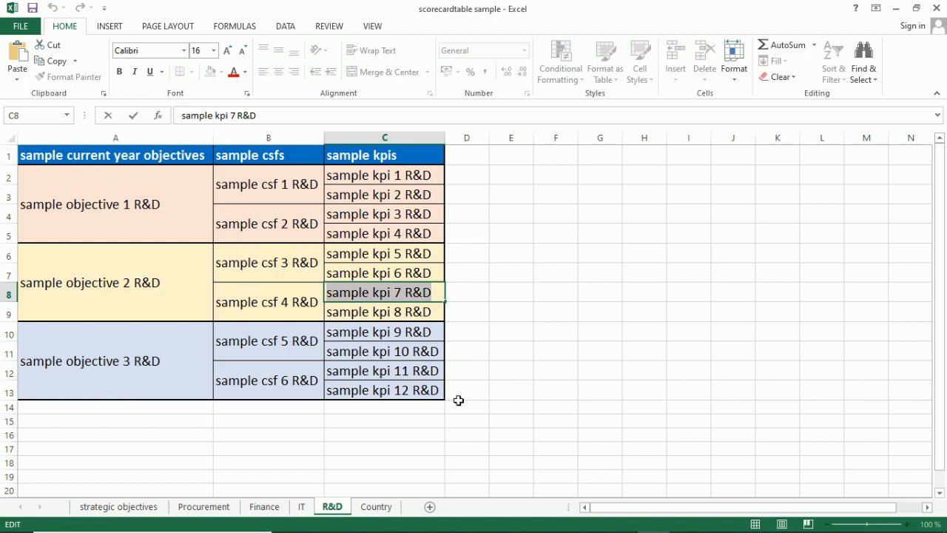
pyautogui.click(559, 395)
pyautogui.click(457, 519)
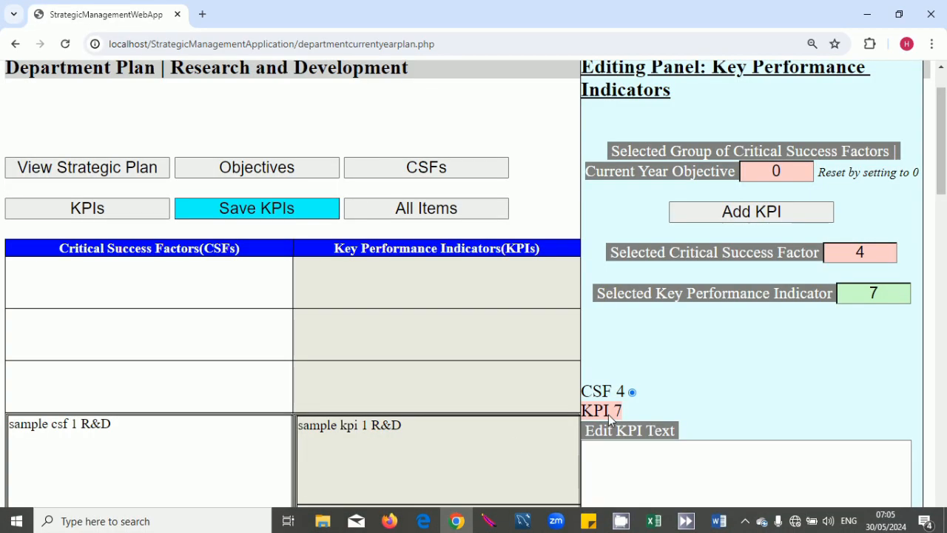
pyautogui.scroll(-1, 689, 420)
pyautogui.click(693, 420)
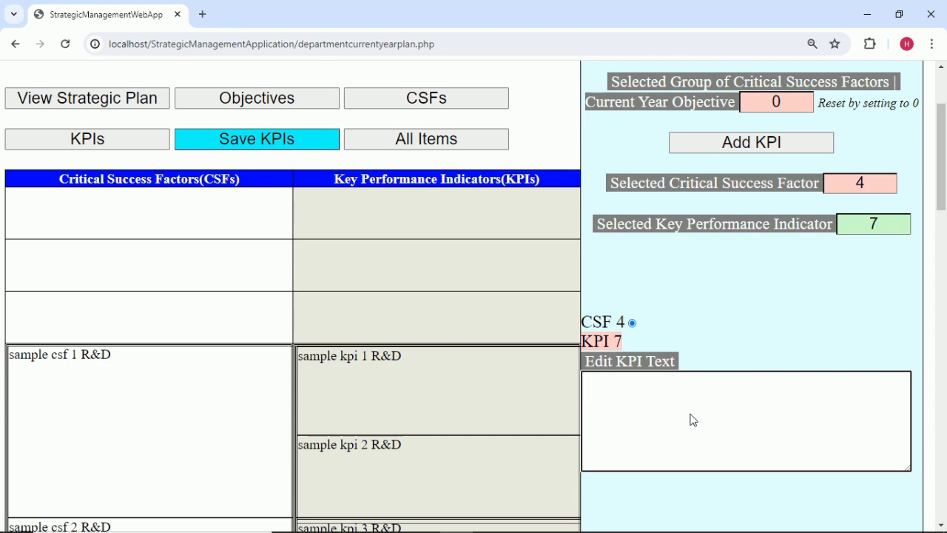
pyautogui.hotkey('ctrl', 'v')
pyautogui.scroll(-6, 723, 315)
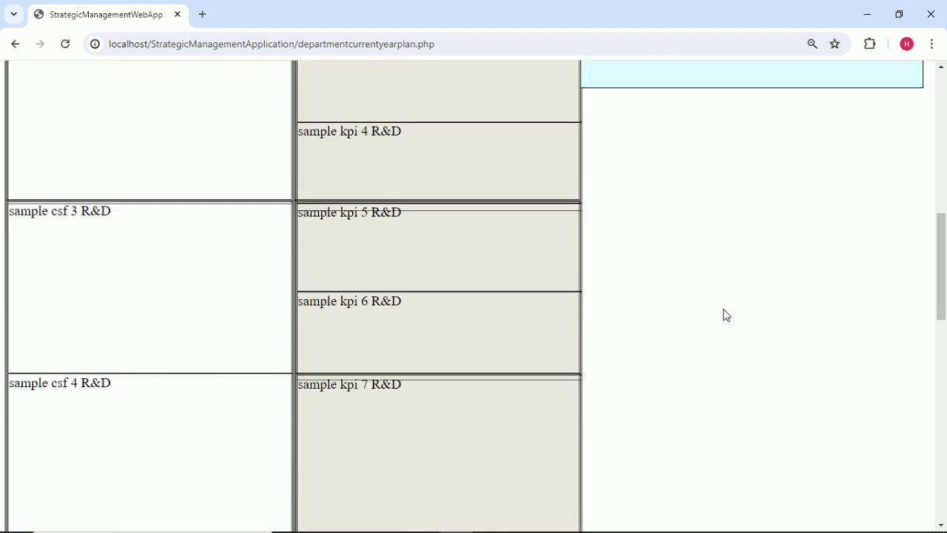
pyautogui.scroll(8, 723, 315)
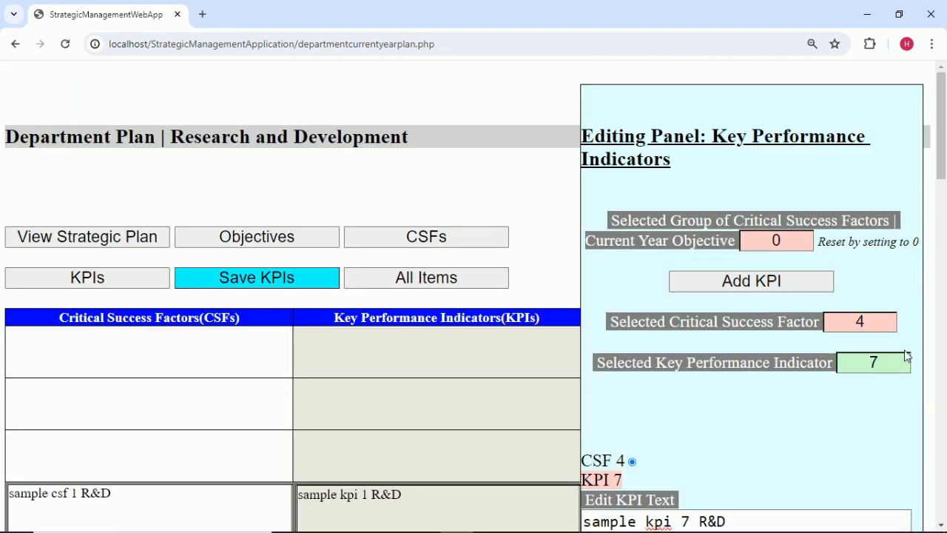
pyautogui.scroll(-1, 899, 361)
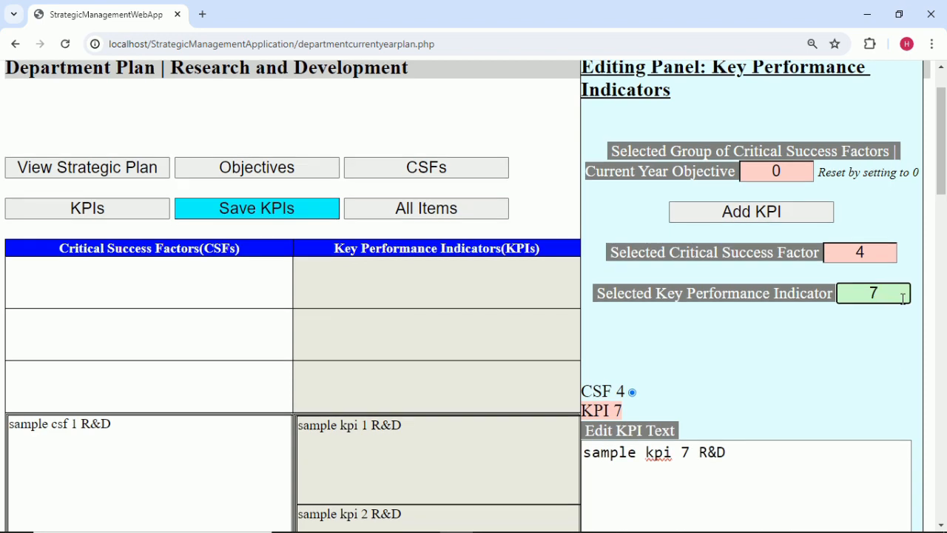
pyautogui.scroll(-5, 745, 421)
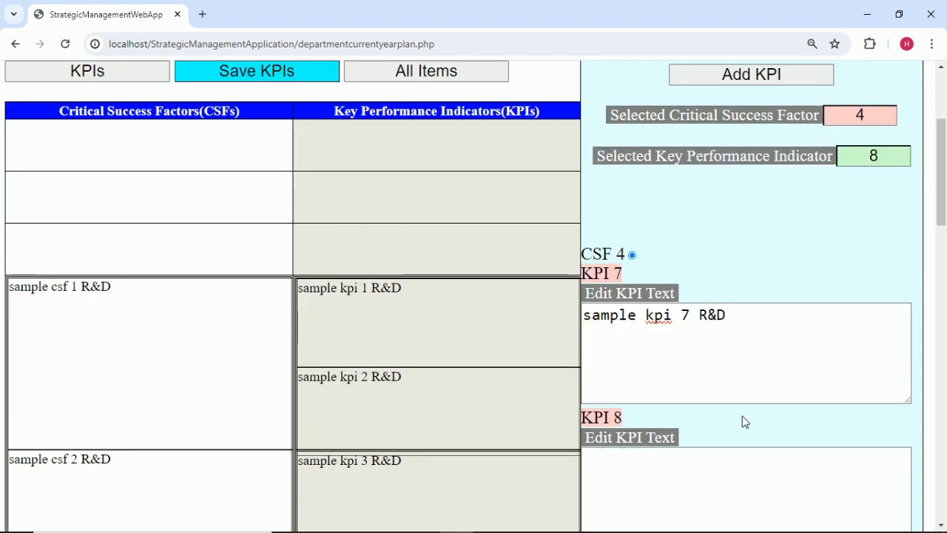
pyautogui.scroll(1, 745, 430)
pyautogui.scroll(1, 744, 431)
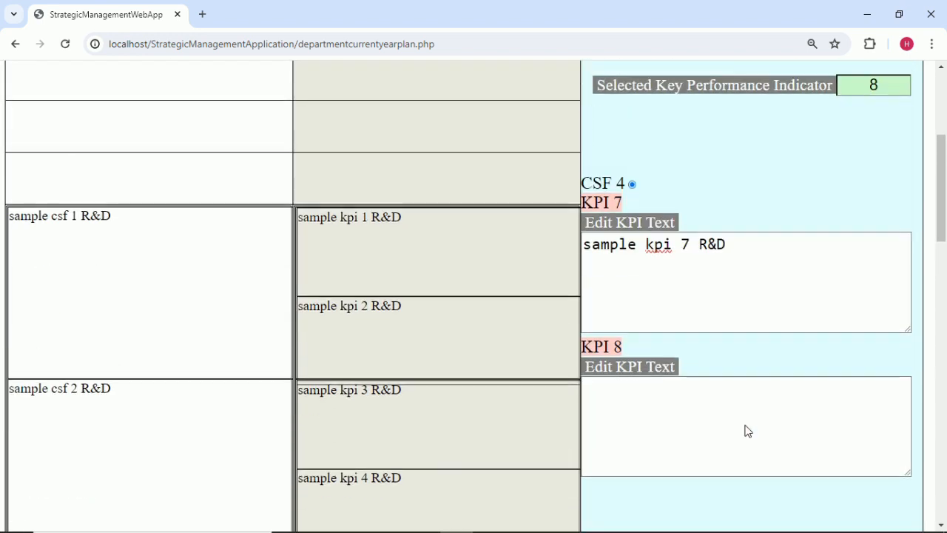
# Copy 'sample kpi 8 R&D' from cell C9 into the KPI 8 text box and commit it.
pyautogui.click(655, 519)
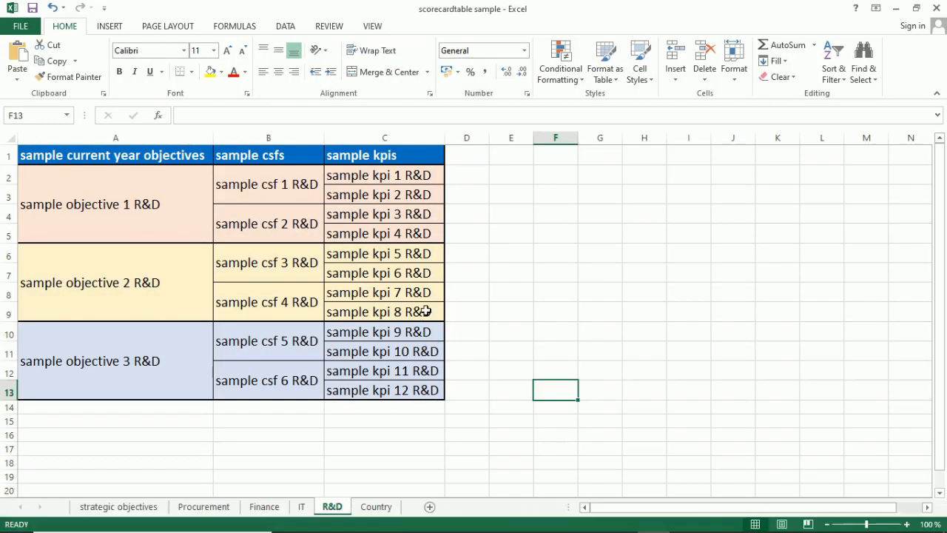
pyautogui.doubleClick(429, 312)
pyautogui.moveTo(429, 311); pyautogui.dragTo(315, 300)
pyautogui.hotkey('ctrl', 'c')
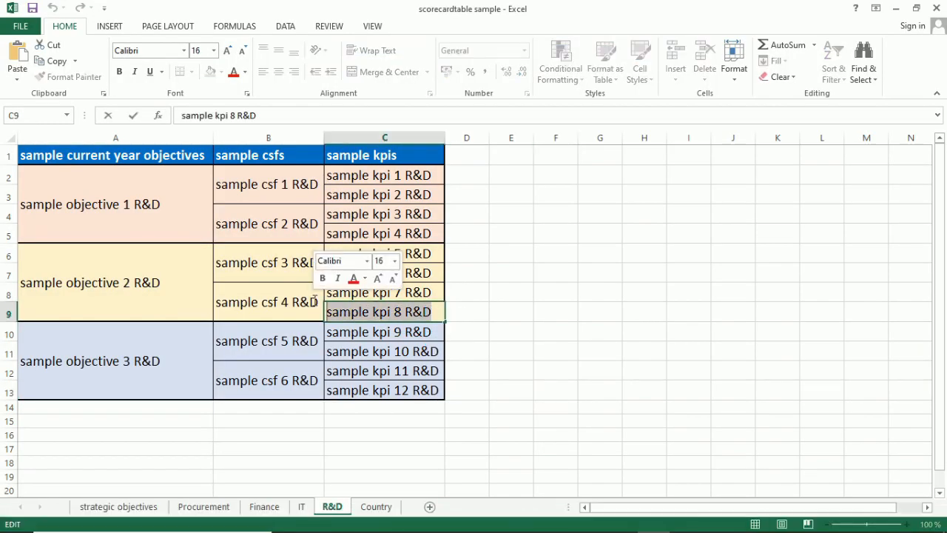
pyautogui.click(500, 412)
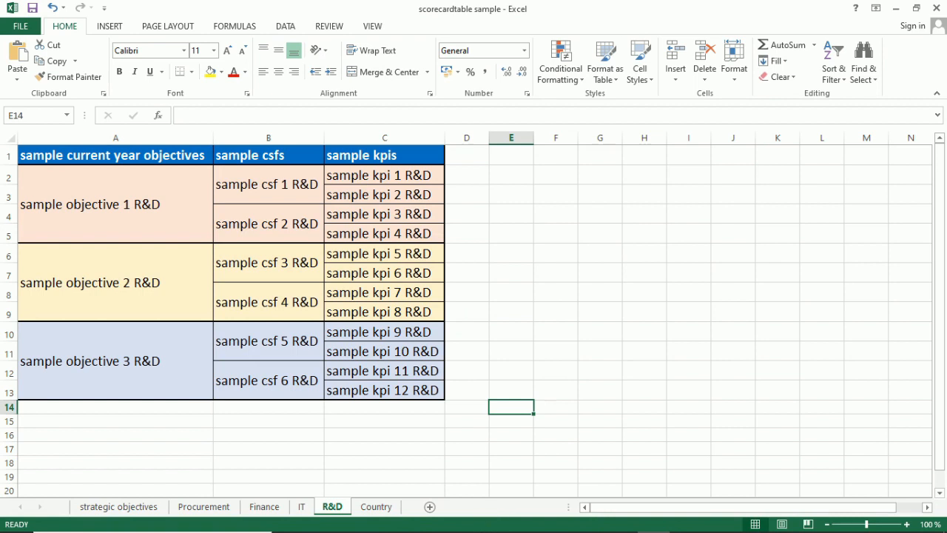
pyautogui.click(457, 520)
pyautogui.click(611, 420)
pyautogui.hotkey('ctrl', 'v')
pyautogui.click(717, 366)
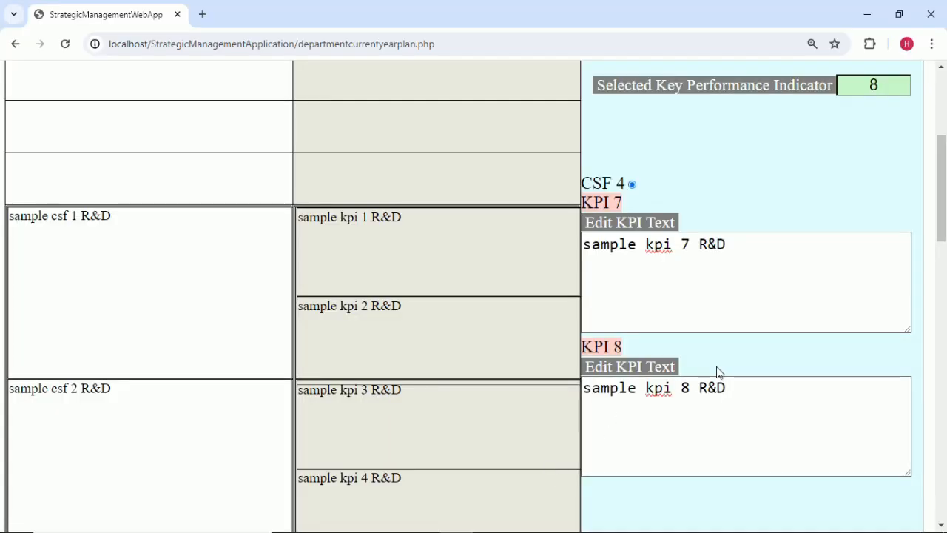
pyautogui.scroll(-8, 716, 367)
pyautogui.scroll(9, 717, 370)
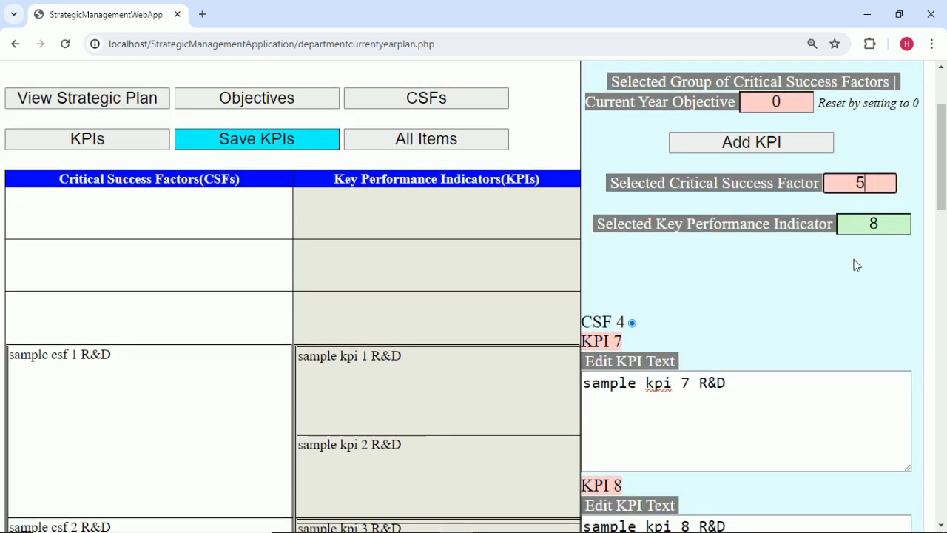
# Add KPI 9 under CSF 5 and paste 'sample kpi 9 R&D' from cell C10 into it.
pyautogui.click(801, 141)
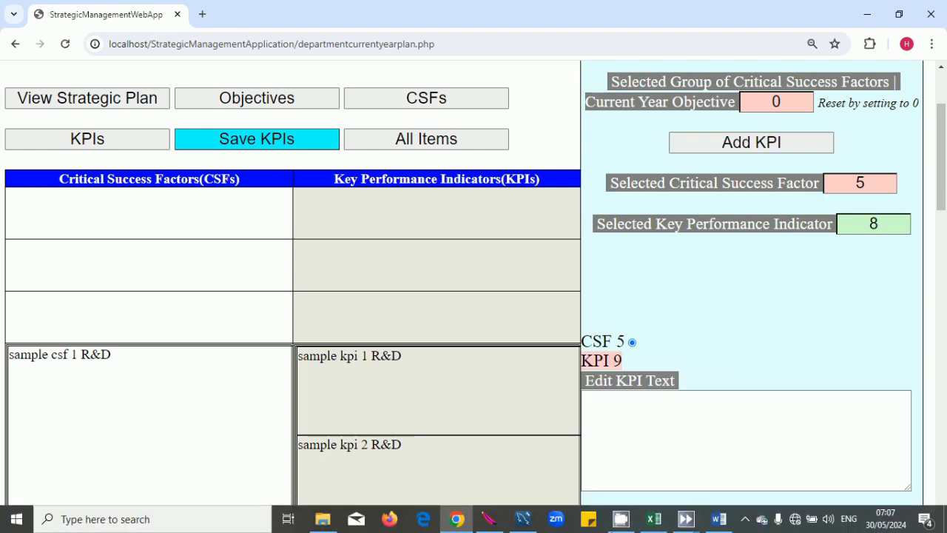
pyautogui.click(654, 519)
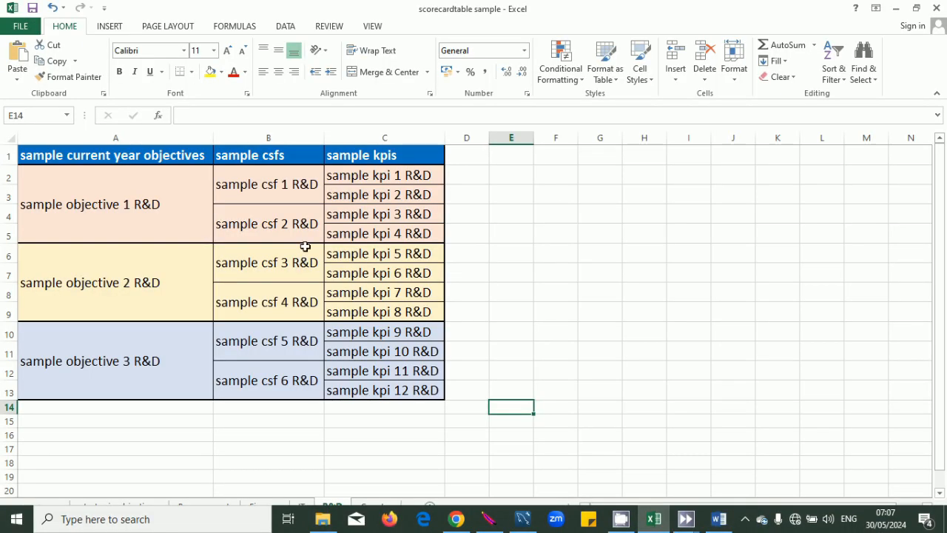
pyautogui.doubleClick(420, 333)
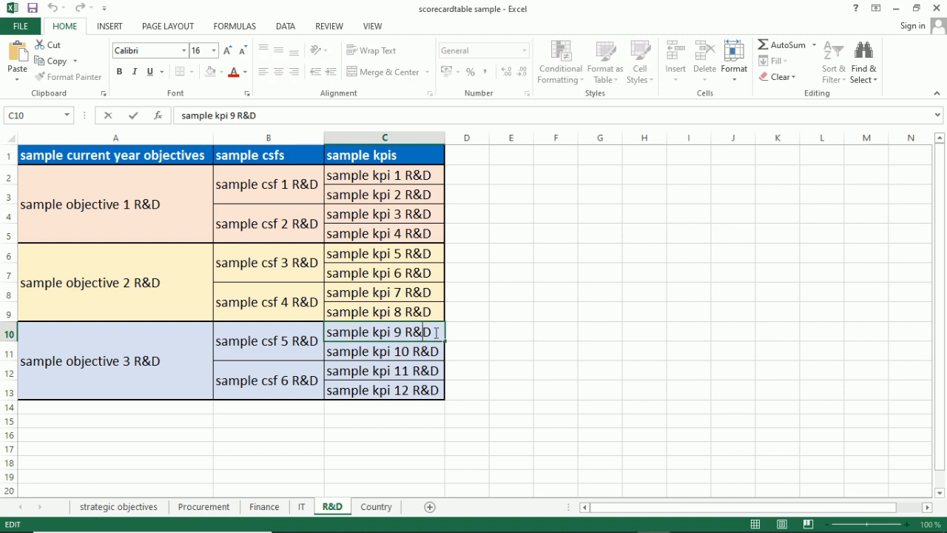
pyautogui.moveTo(435, 332); pyautogui.dragTo(272, 327)
pyautogui.hotkey('ctrl', 'c')
pyautogui.click(590, 364)
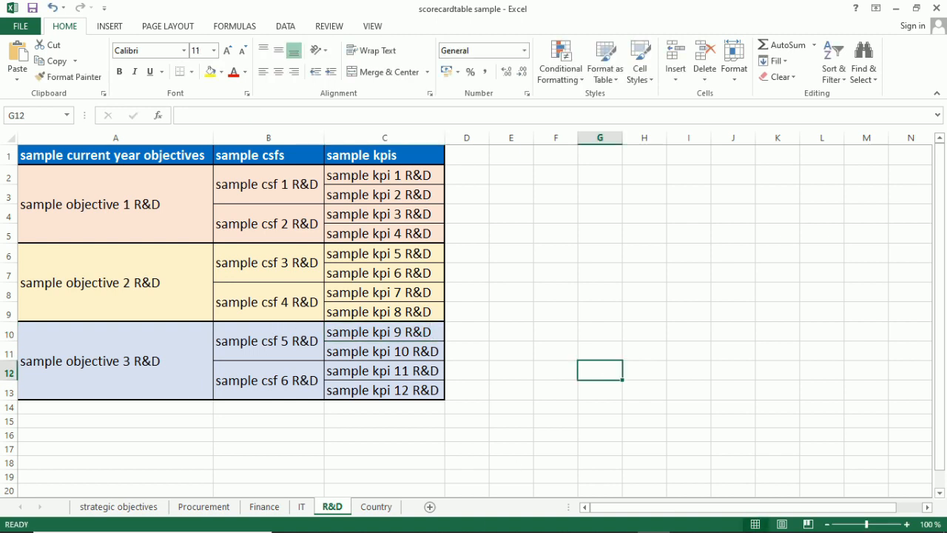
pyautogui.click(457, 519)
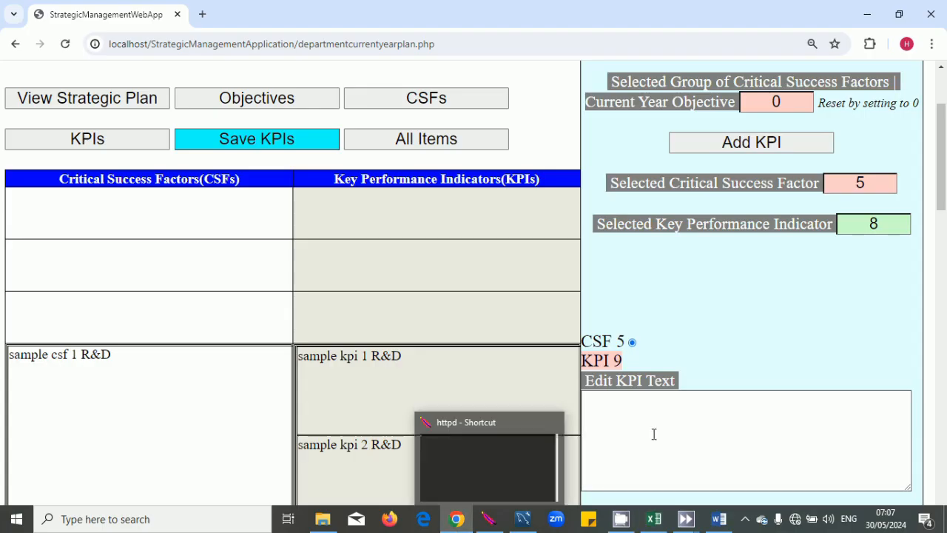
pyautogui.click(891, 228)
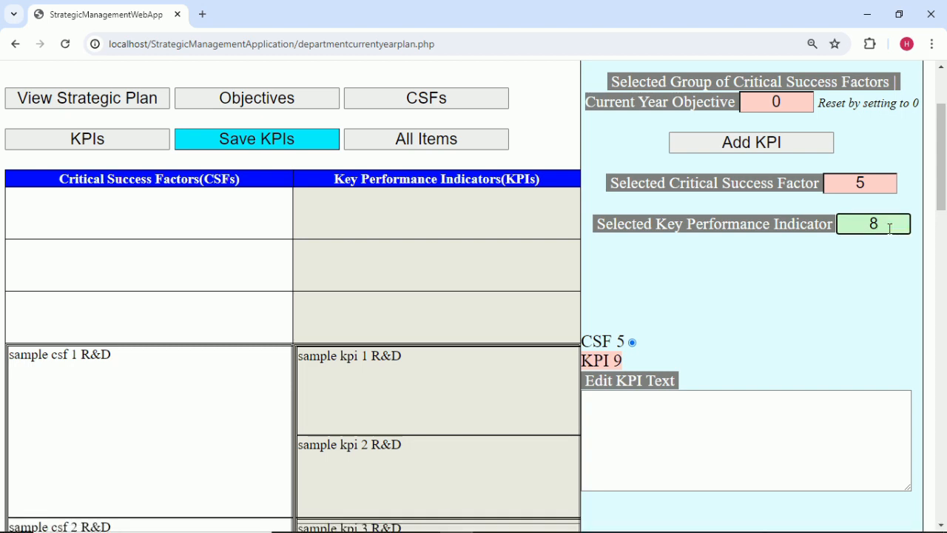
pyautogui.click(861, 268)
pyautogui.click(742, 433)
pyautogui.hotkey('ctrl', 'v')
pyautogui.click(741, 358)
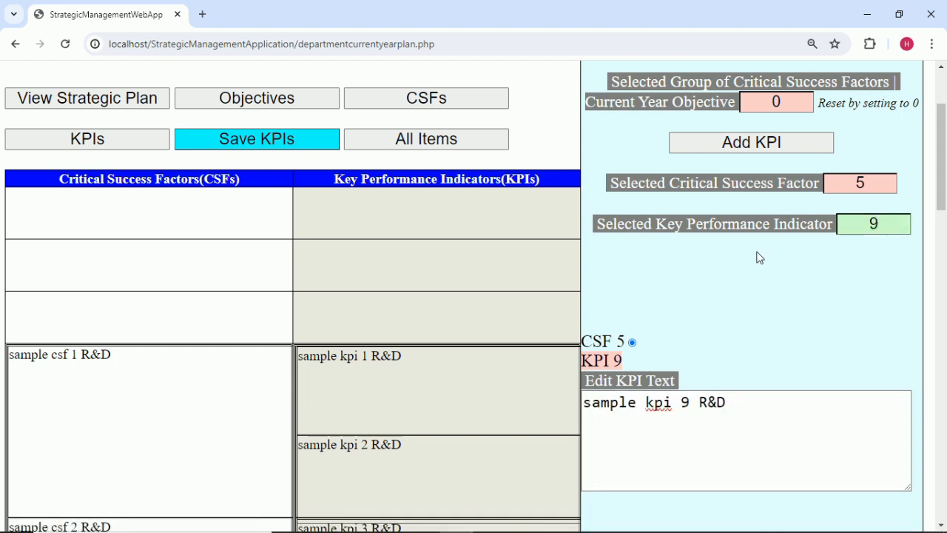
# Add another KPI under CSF 5 and number it 10.
pyautogui.click(766, 141)
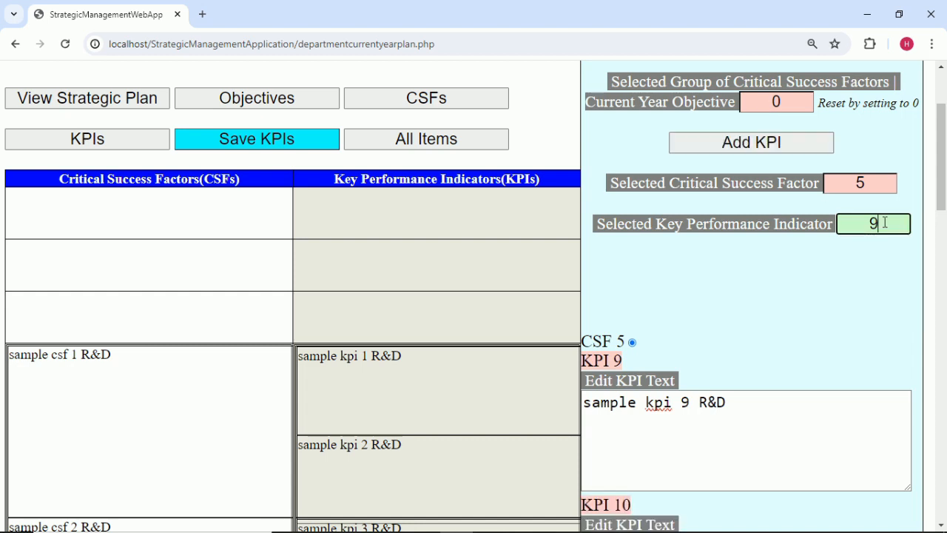
pyautogui.write('10')
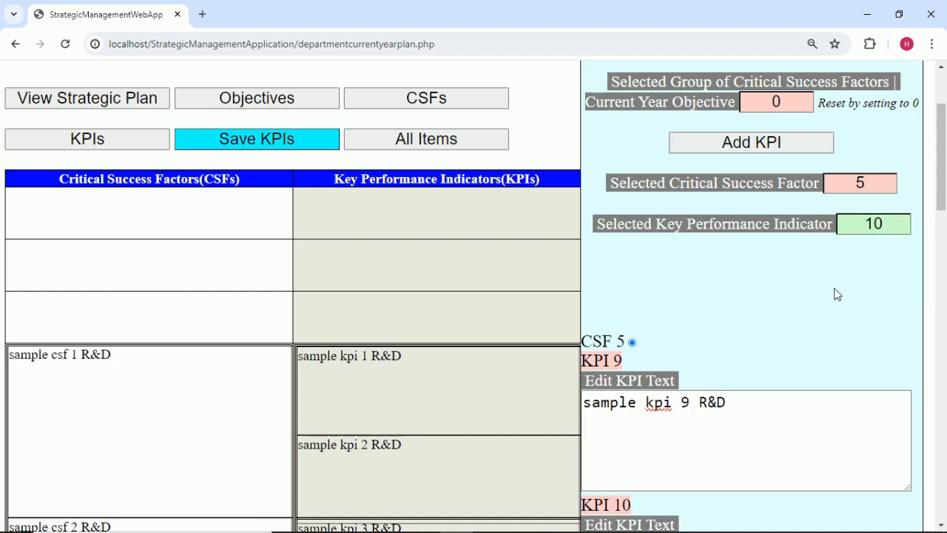
pyautogui.scroll(-5, 837, 295)
pyautogui.scroll(-3, 829, 312)
pyautogui.scroll(3, 829, 312)
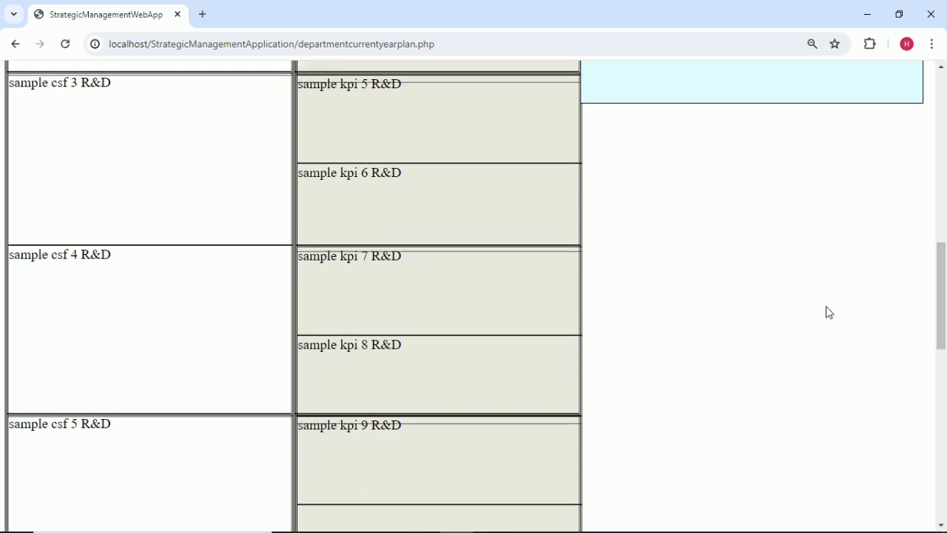
# Stop the screen recorder from its system tray icon.
pyautogui.moveTo(790, 532)
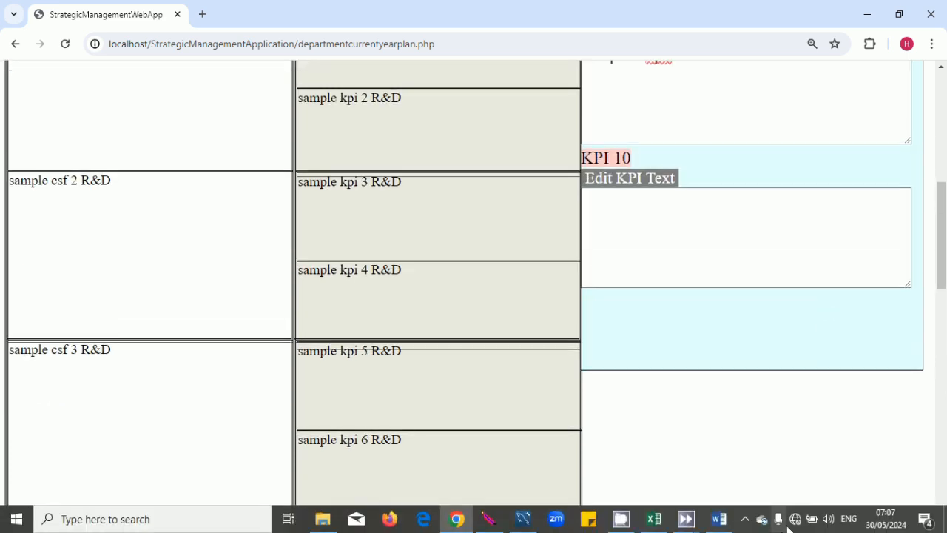
pyautogui.click(744, 520)
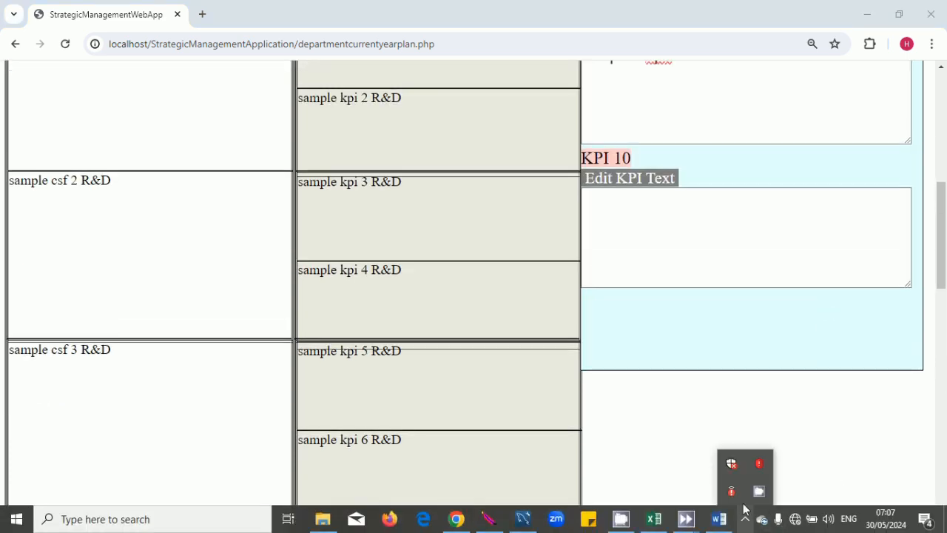
pyautogui.rightClick(755, 501)
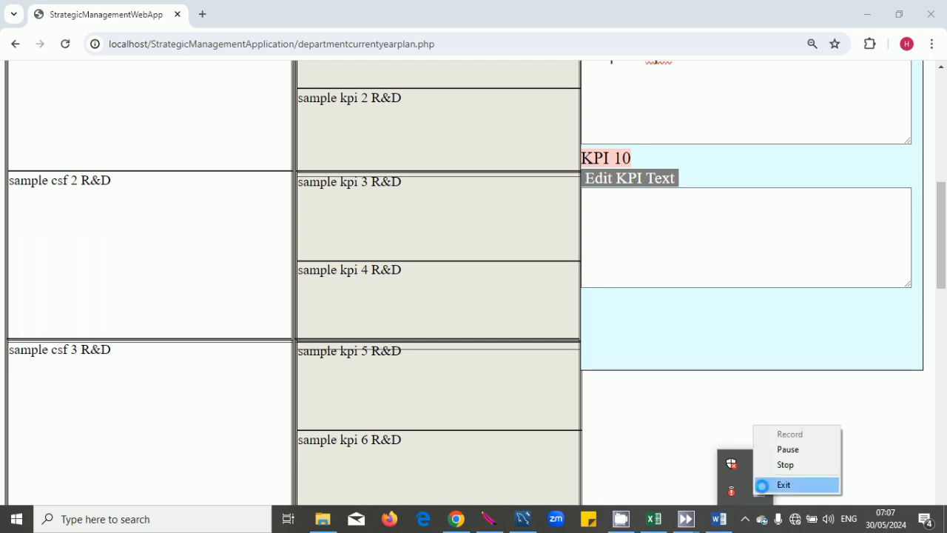
pyautogui.click(786, 464)
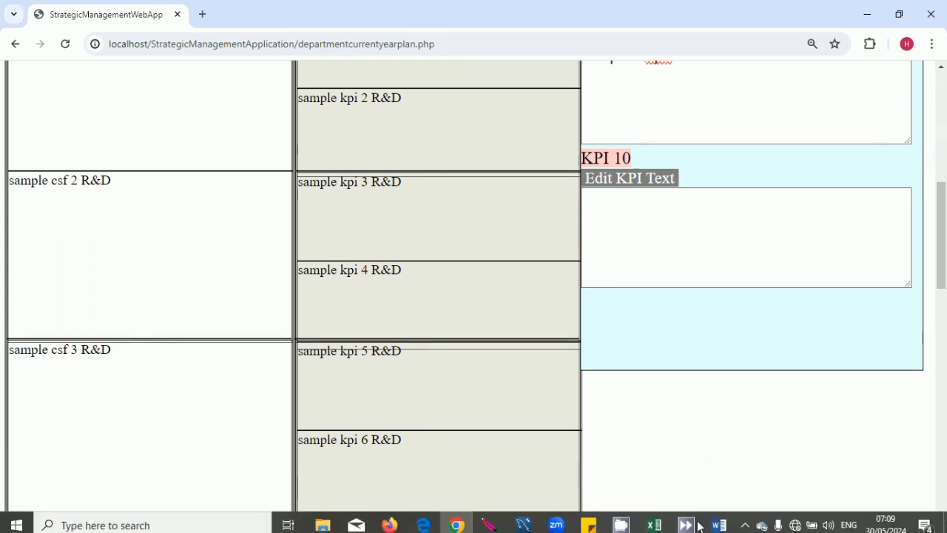
# Copy 'sample kpi 10 R&D' from cell C11 into the KPI 10 text box.
pyautogui.click(656, 519)
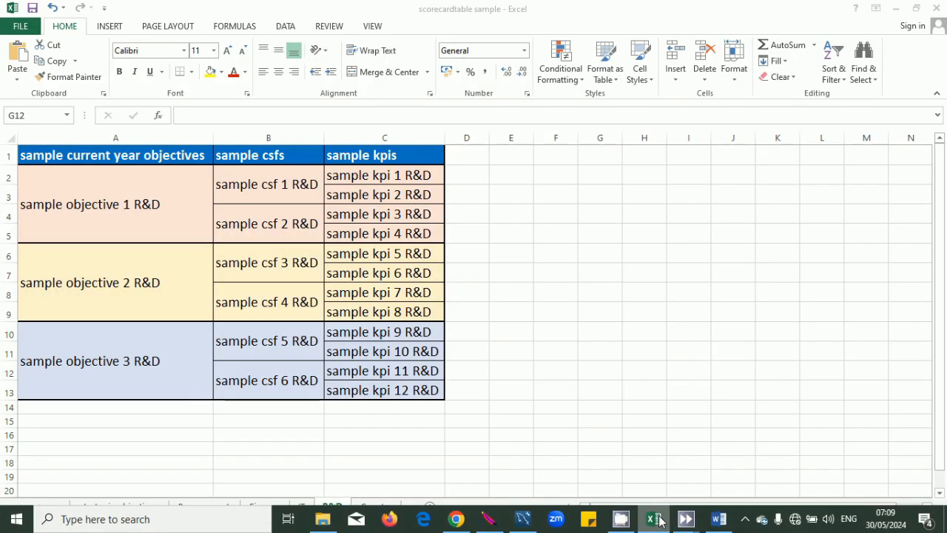
pyautogui.doubleClick(431, 352)
pyautogui.moveTo(438, 352); pyautogui.dragTo(293, 349)
pyautogui.hotkey('ctrl', 'c')
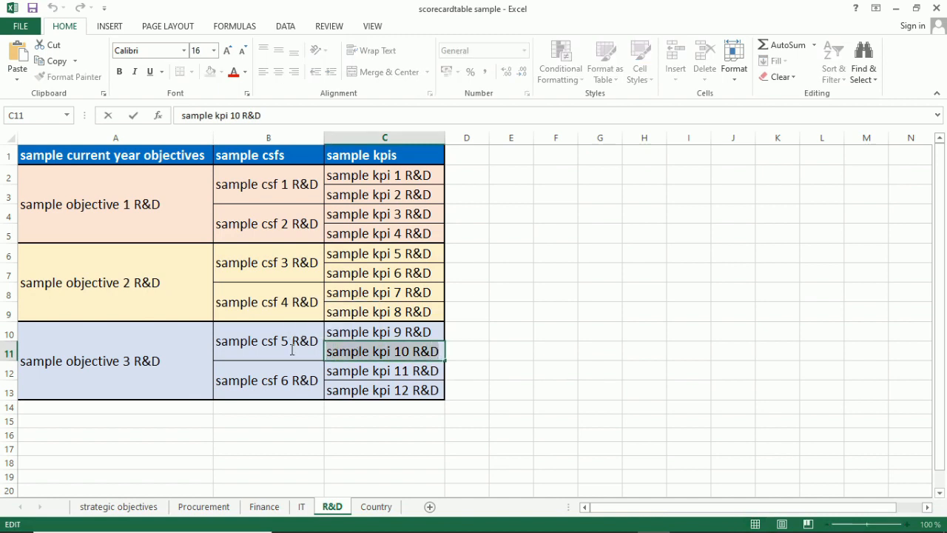
pyautogui.click(693, 361)
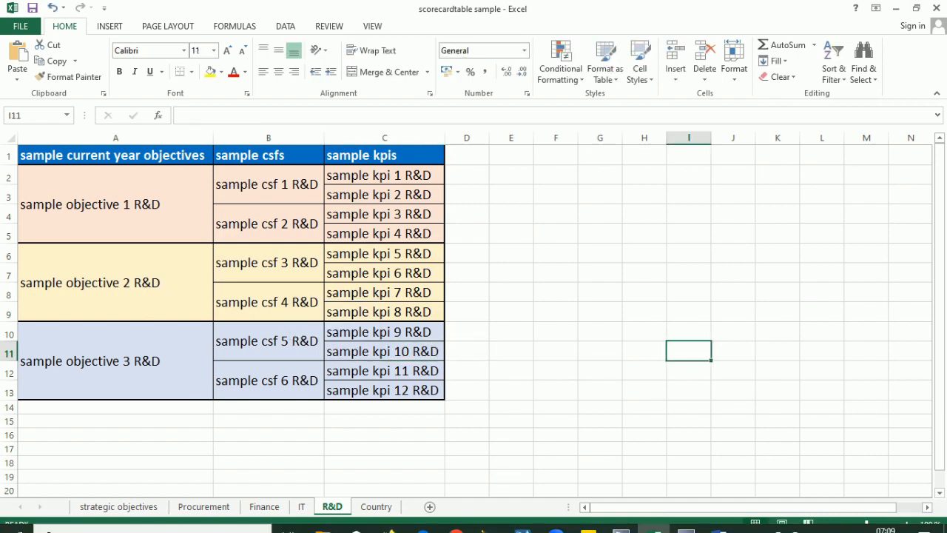
pyautogui.click(450, 524)
pyautogui.scroll(3, 590, 342)
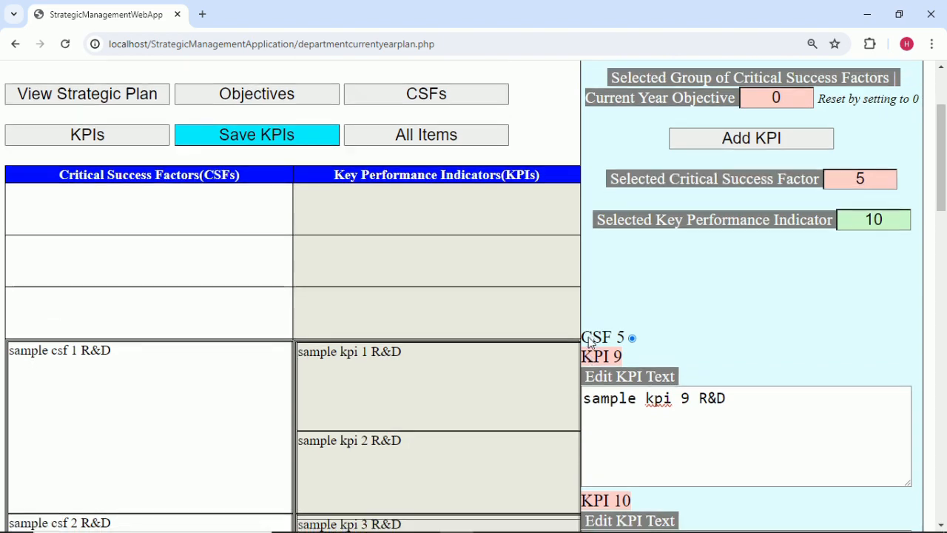
pyautogui.scroll(-4, 590, 343)
pyautogui.click(591, 340)
pyautogui.hotkey('ctrl', 'v')
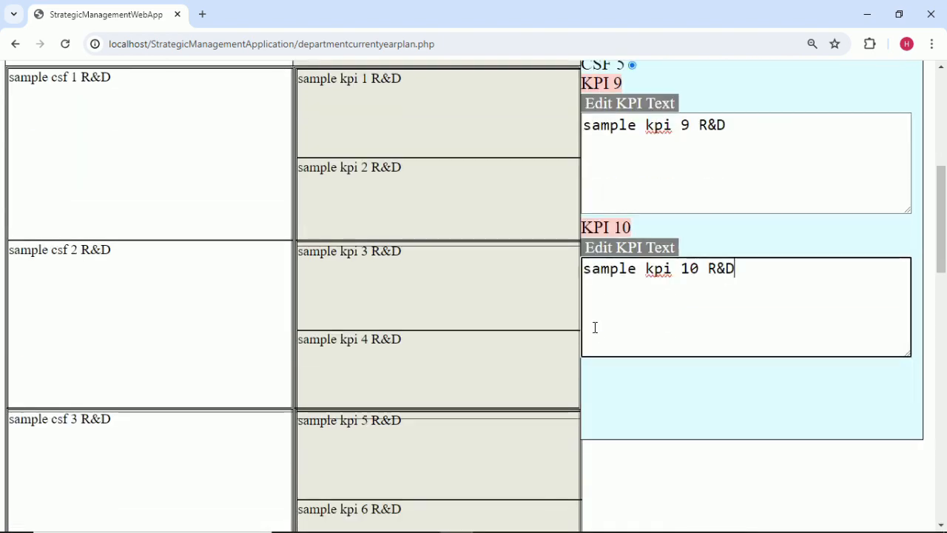
pyautogui.scroll(-5, 654, 346)
pyautogui.scroll(-1, 655, 350)
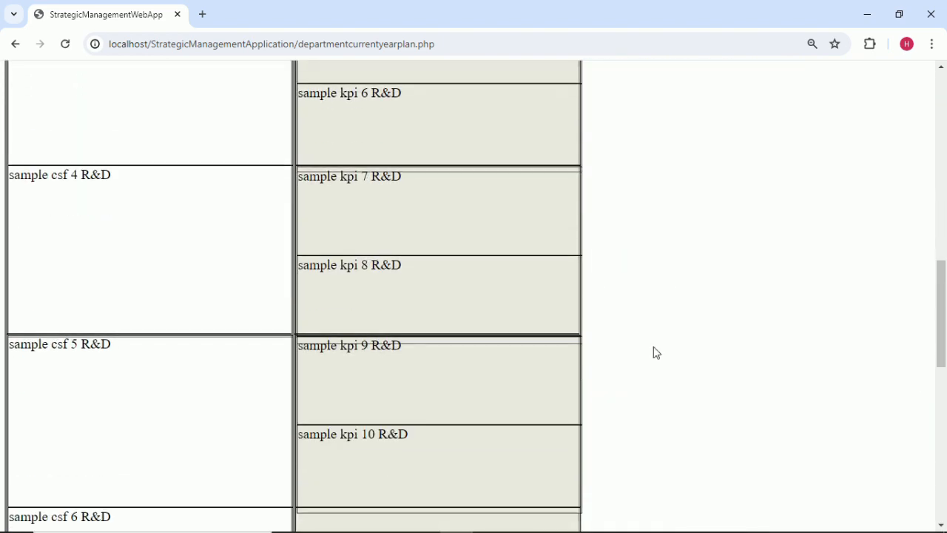
pyautogui.scroll(12, 654, 350)
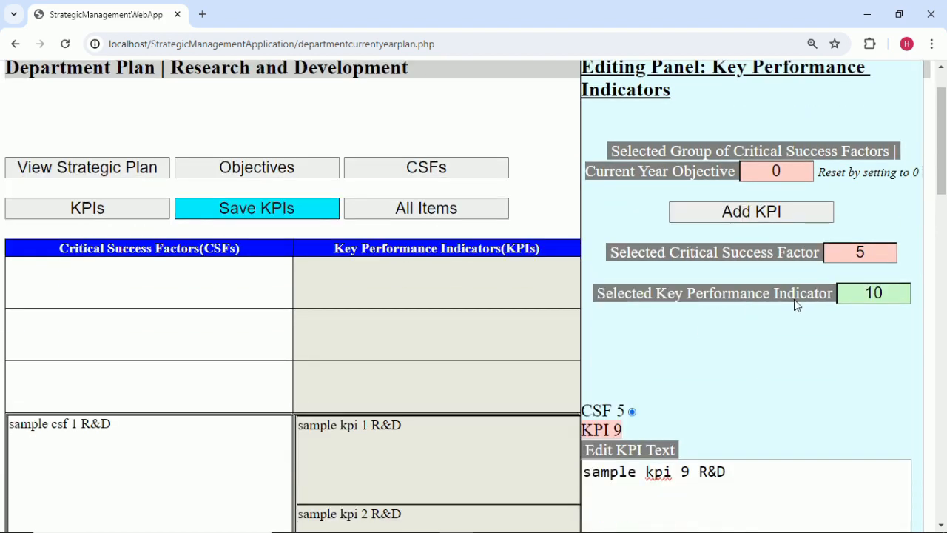
pyautogui.scroll(-1, 795, 306)
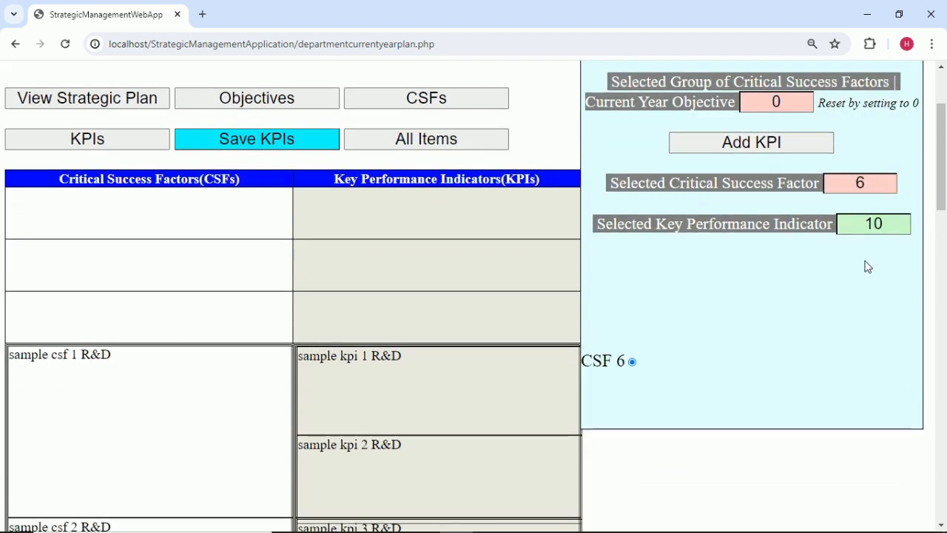
# Add KPI 11 under CSF 6 and paste 'sample kpi 11 R&D' from cell C12 into it.
pyautogui.click(768, 142)
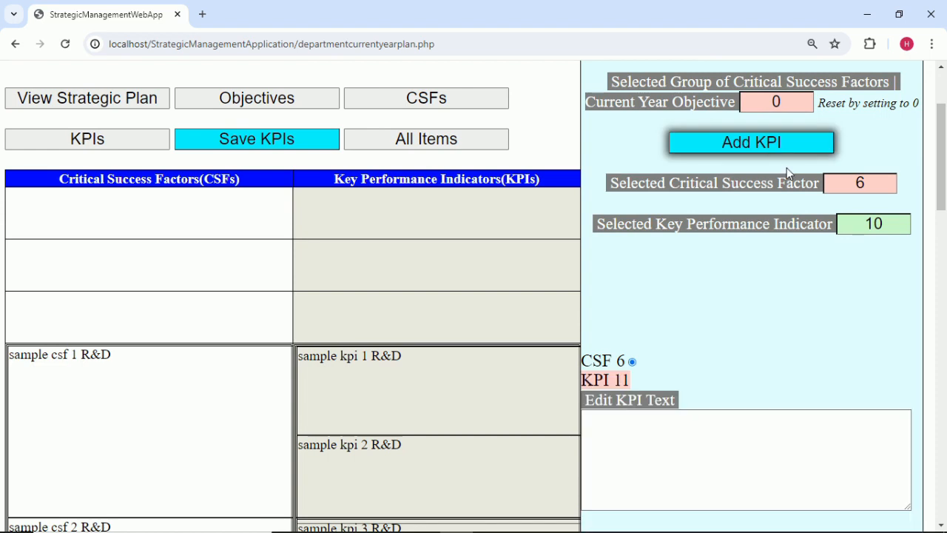
pyautogui.click(897, 227)
pyautogui.write('1')
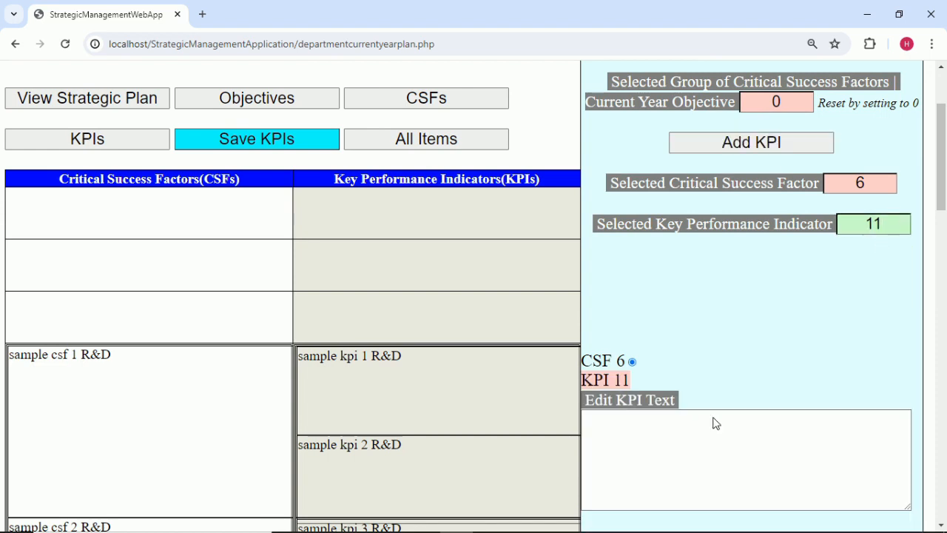
pyautogui.click(655, 520)
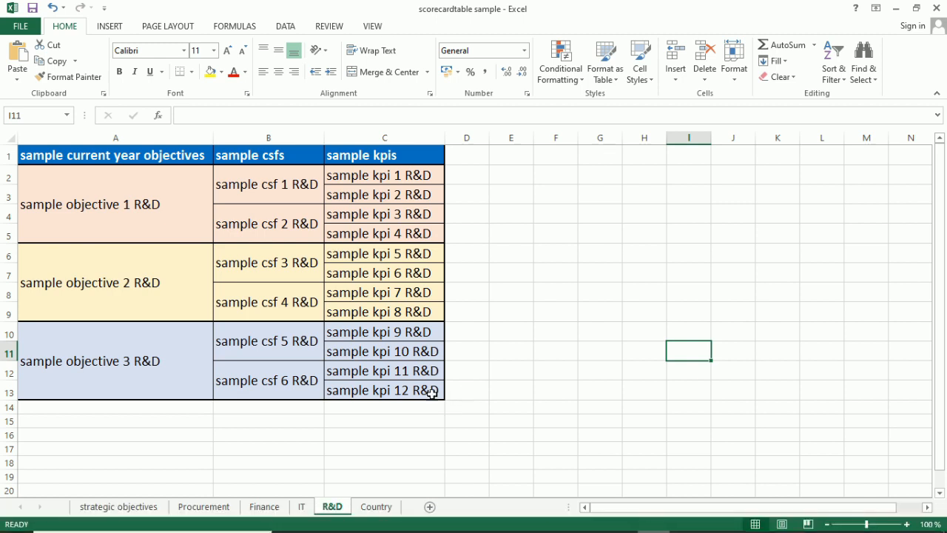
pyautogui.doubleClick(440, 371)
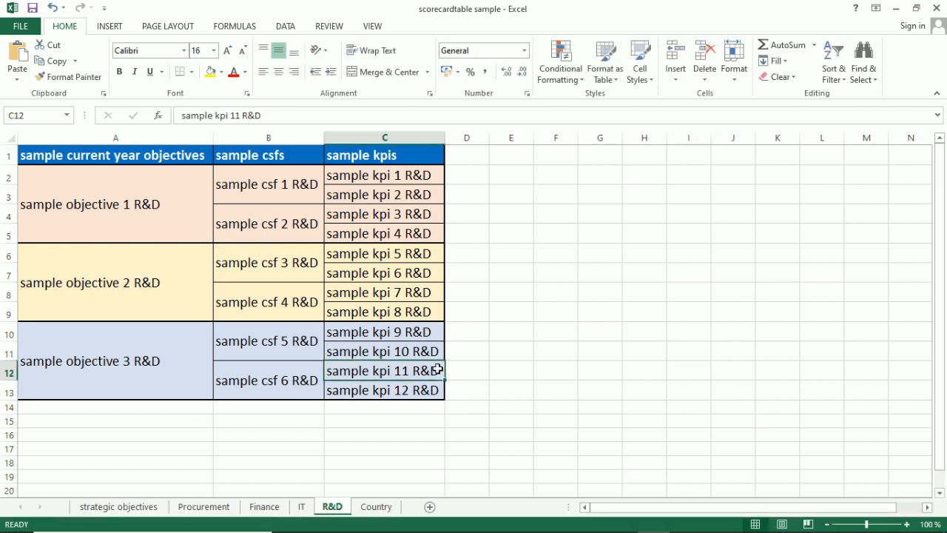
pyautogui.moveTo(443, 370); pyautogui.dragTo(287, 365)
pyautogui.hotkey('ctrl', 'c')
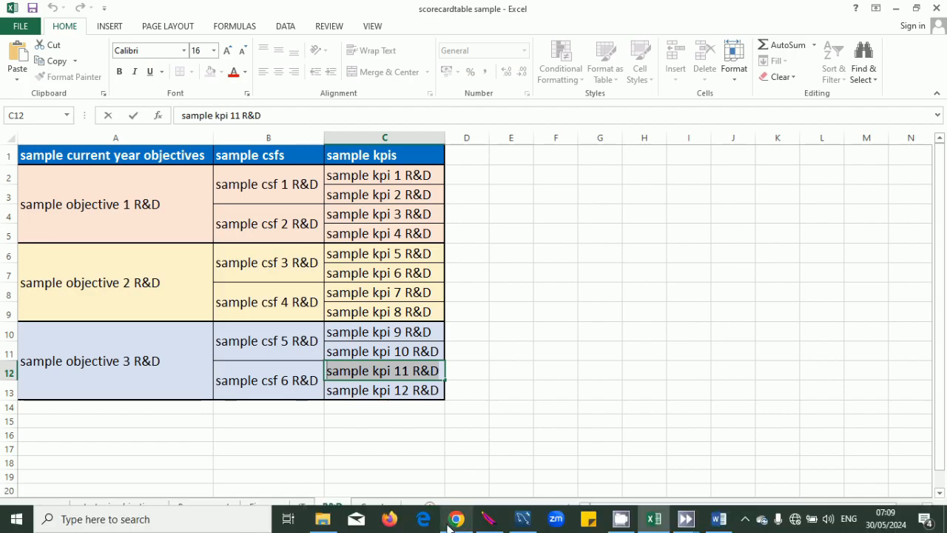
pyautogui.click(456, 520)
pyautogui.click(652, 448)
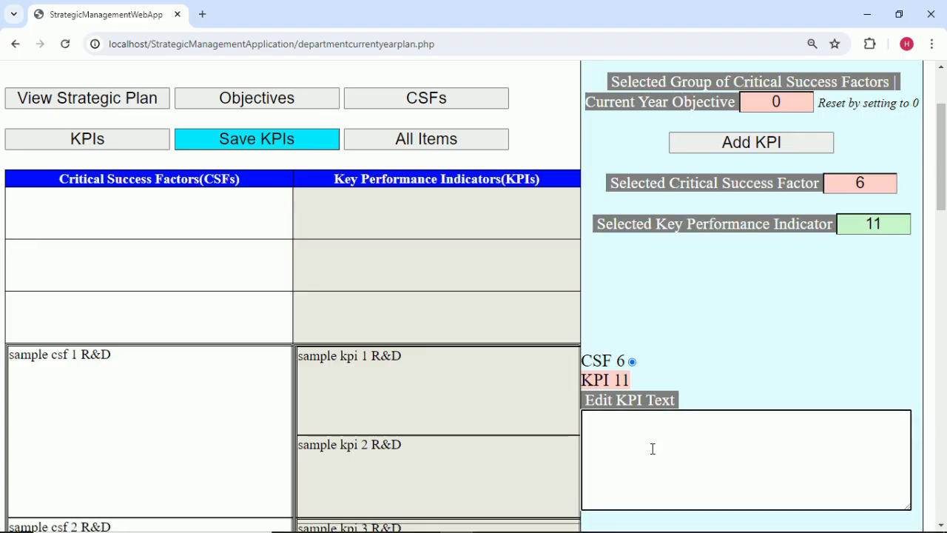
pyautogui.hotkey('ctrl', 'v')
# Add another KPI under CSF 6 and renumber it to 12.
pyautogui.click(807, 148)
pyautogui.scroll(-2, 778, 266)
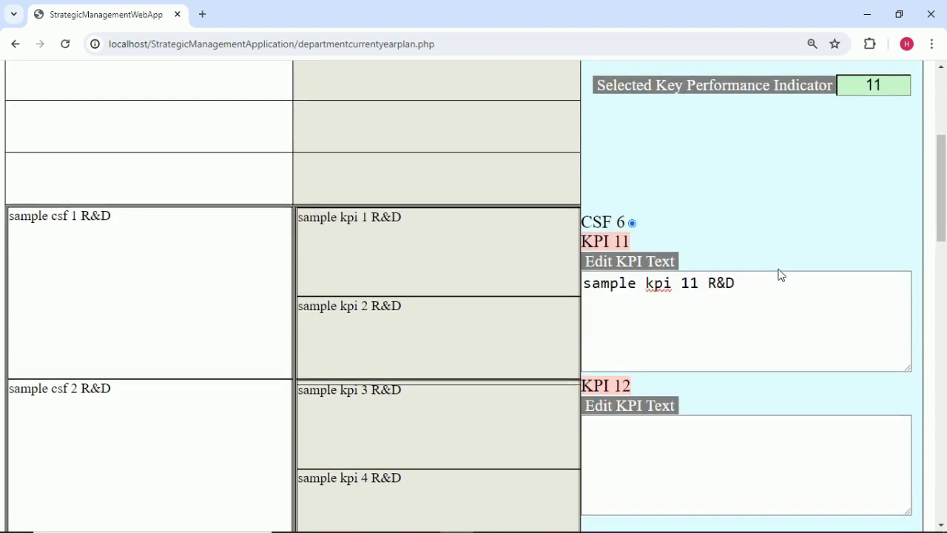
pyautogui.press('BackSpace')
pyautogui.write('2')
pyautogui.moveTo(791, 518)
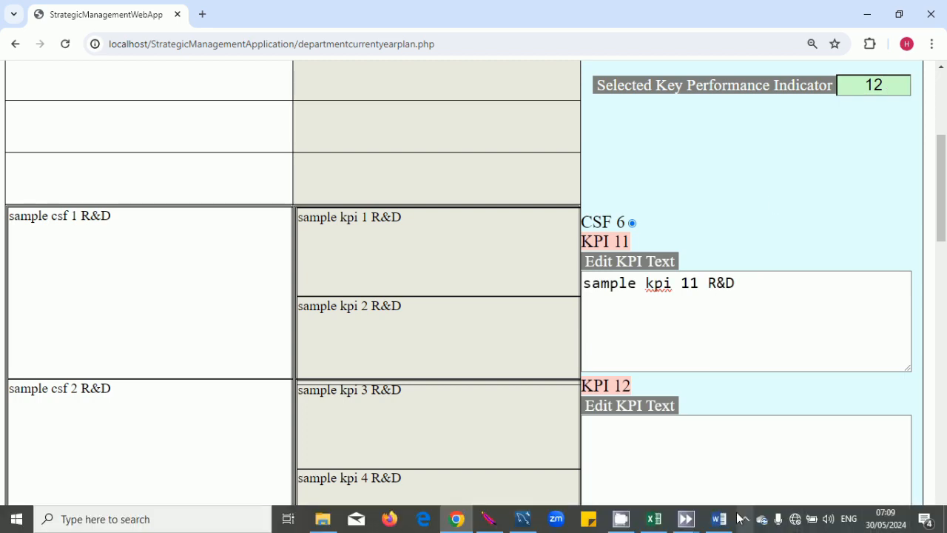
pyautogui.scroll(-3, 624, 319)
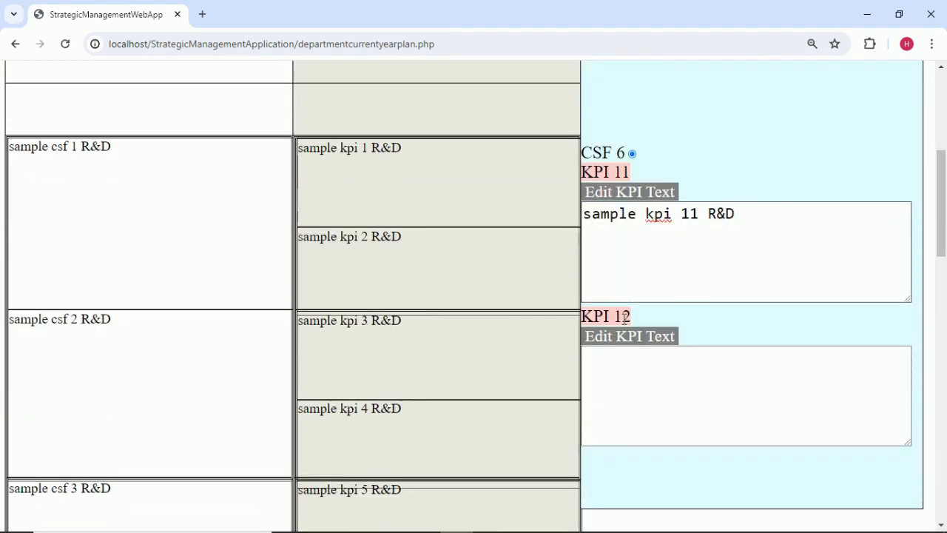
pyautogui.moveTo(576, 520)
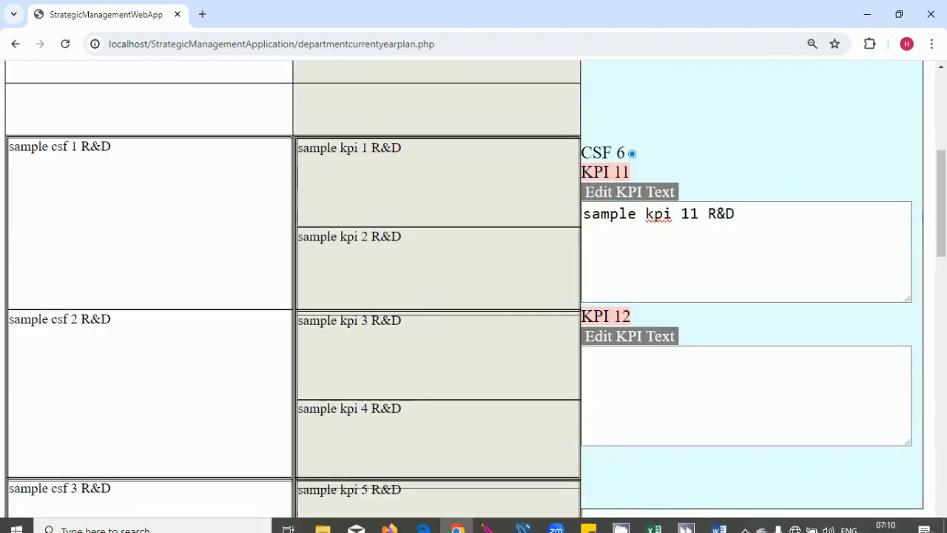
# Copy 'sample kpi 12 R&D' from cell C13 into the KPI 12 text box.
pyautogui.click(654, 519)
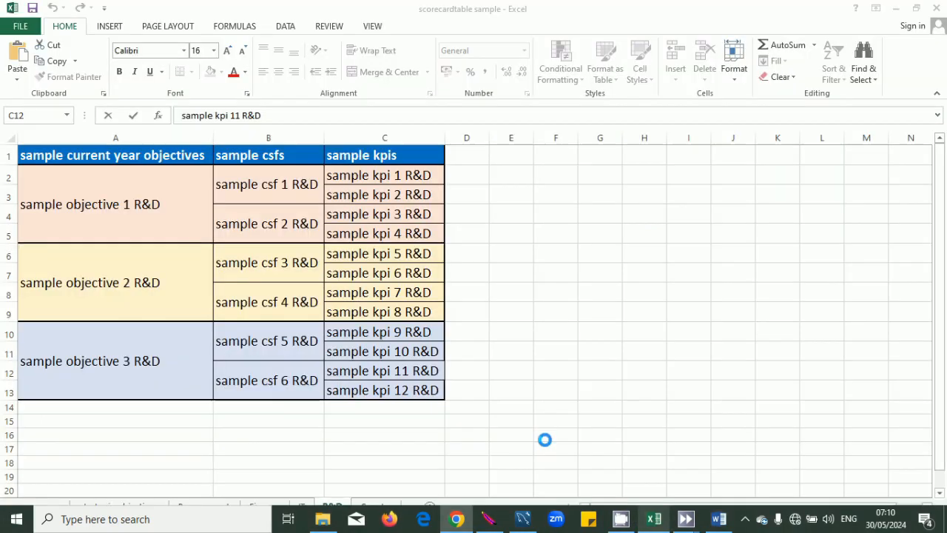
pyautogui.click(436, 392)
pyautogui.moveTo(437, 392); pyautogui.dragTo(330, 394)
pyautogui.hotkey('ctrl', 'c')
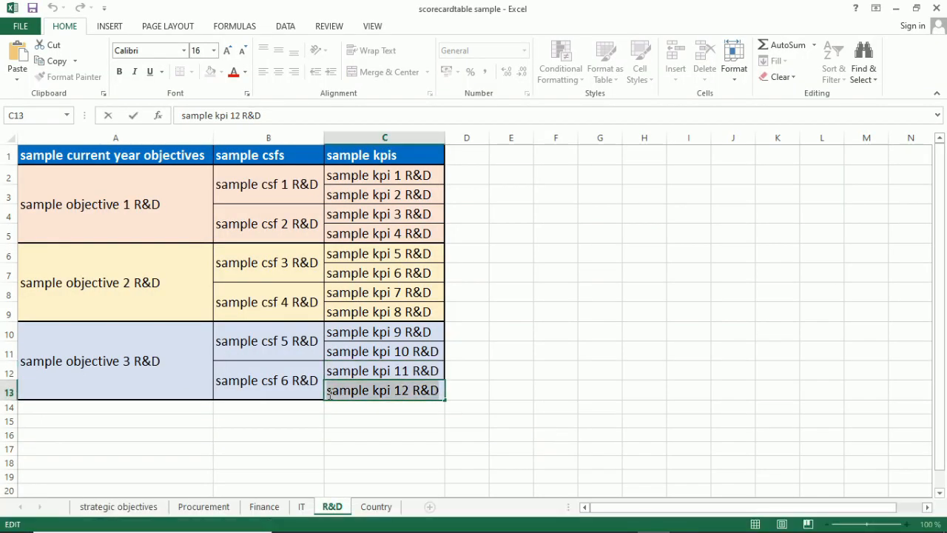
pyautogui.click(509, 376)
pyautogui.click(455, 521)
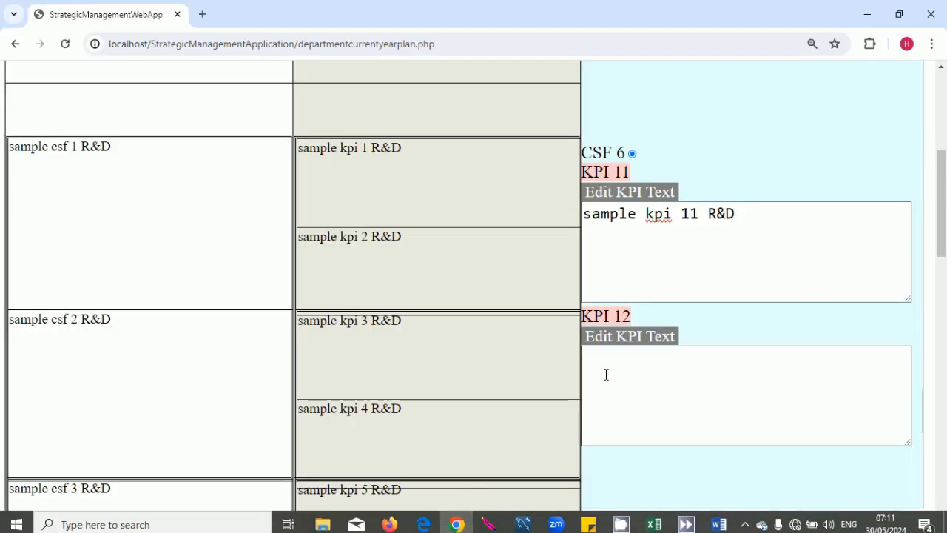
pyautogui.click(604, 374)
pyautogui.hotkey('ctrl', 'v')
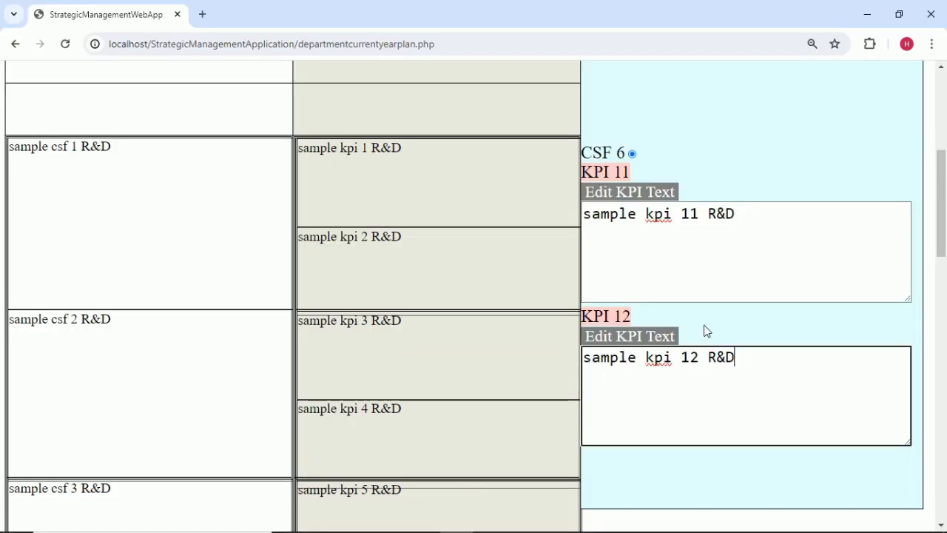
pyautogui.scroll(-5, 705, 336)
pyautogui.scroll(2, 707, 331)
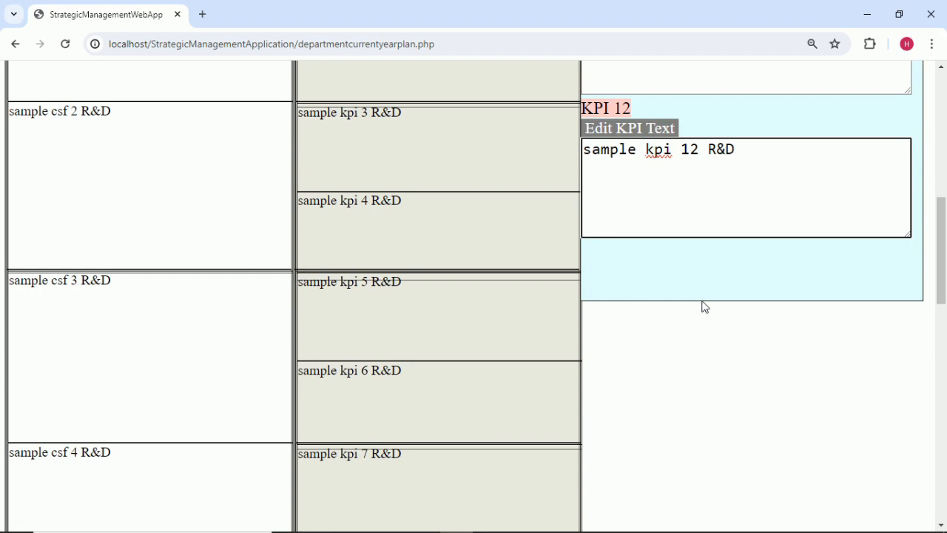
pyautogui.click(700, 284)
pyautogui.scroll(-5, 701, 284)
pyautogui.scroll(-4, 700, 283)
pyautogui.scroll(15, 699, 282)
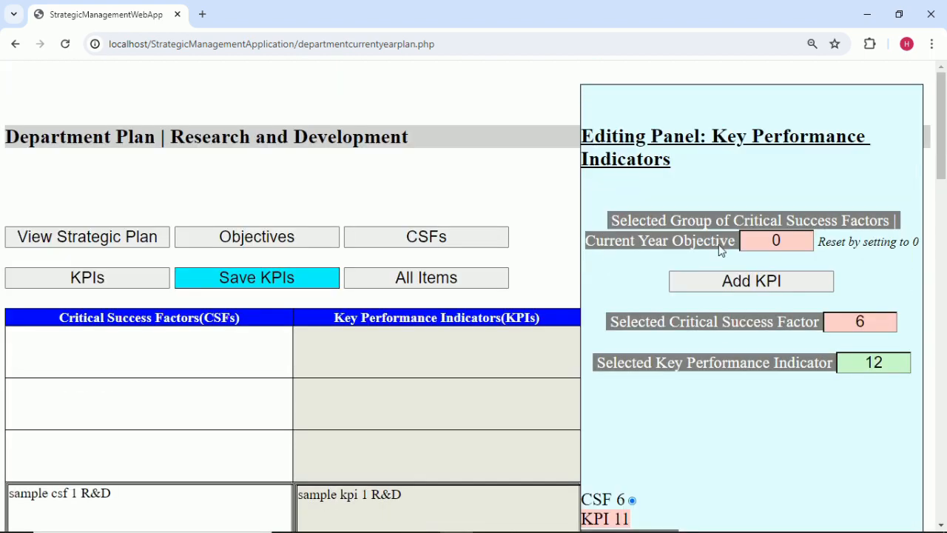
# Save all twelve R&D KPIs and acknowledge the 'Changes saved.' alert.
pyautogui.click(297, 281)
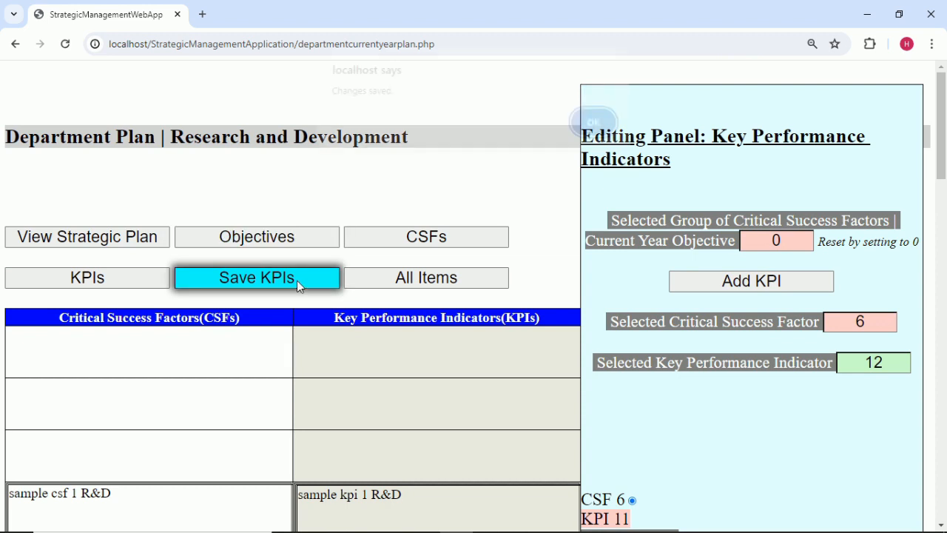
pyautogui.click(593, 134)
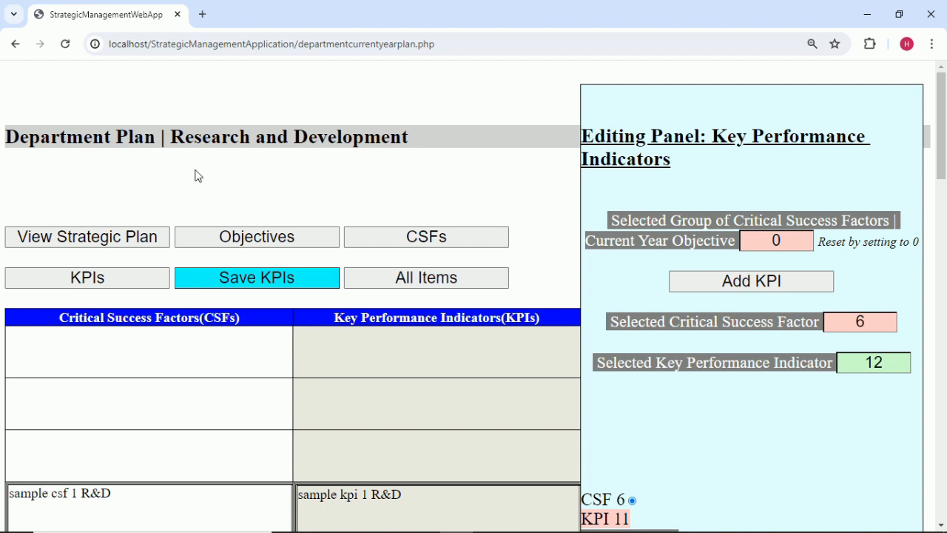
# Go back to the Research and Development KPI Updates page and open the April KPI Updates Panel.
pyautogui.click(16, 44)
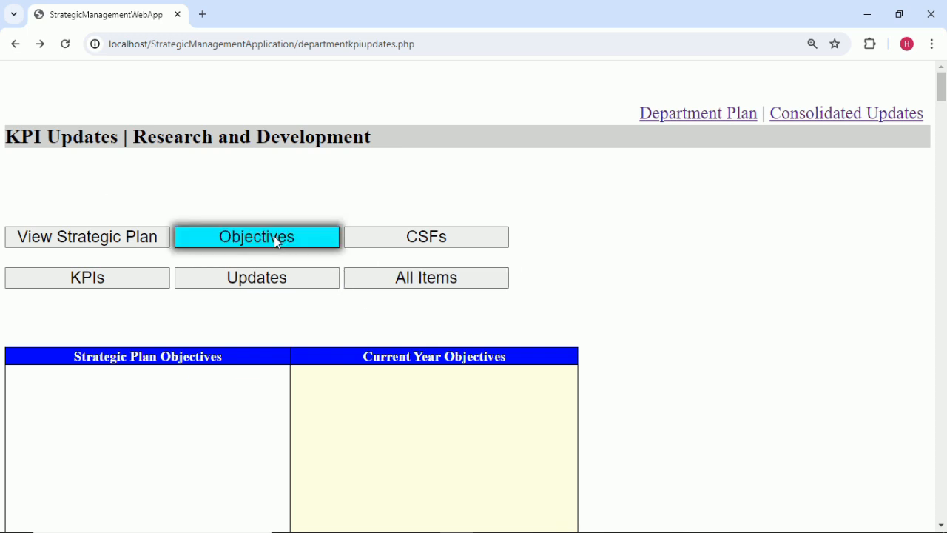
pyautogui.click(454, 239)
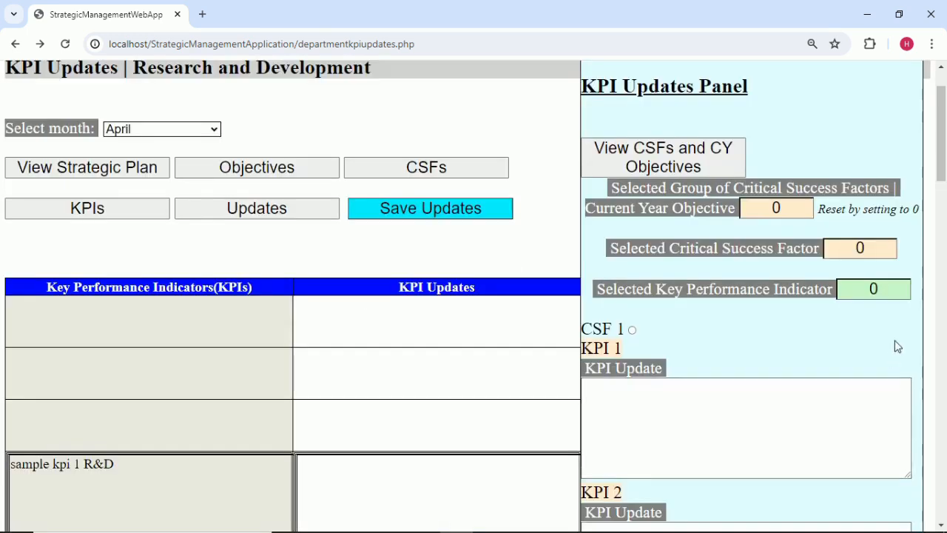
# Under CSF 1, give KPI 1 the April update 'sample update 1april rnd'.
pyautogui.click(880, 251)
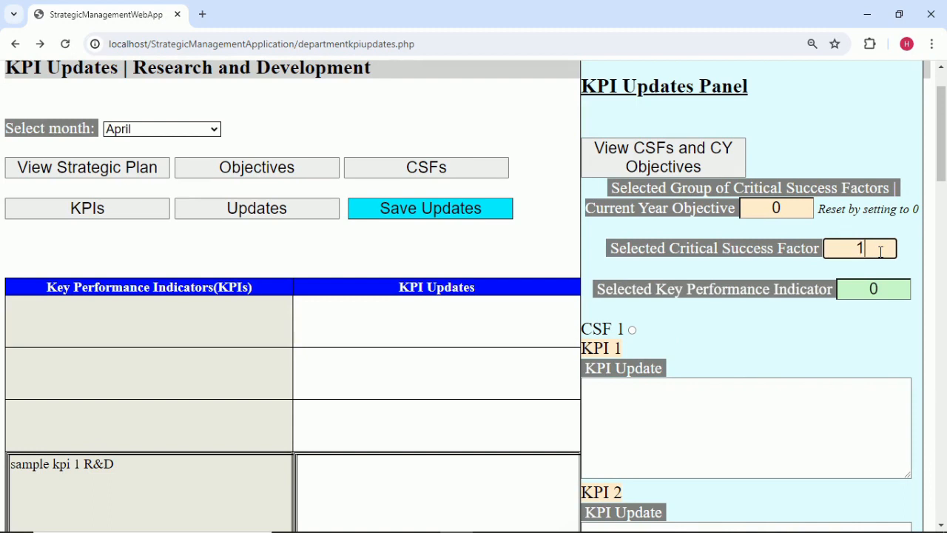
pyautogui.click(887, 288)
pyautogui.press('BackSpace')
pyautogui.write('1')
pyautogui.click(649, 429)
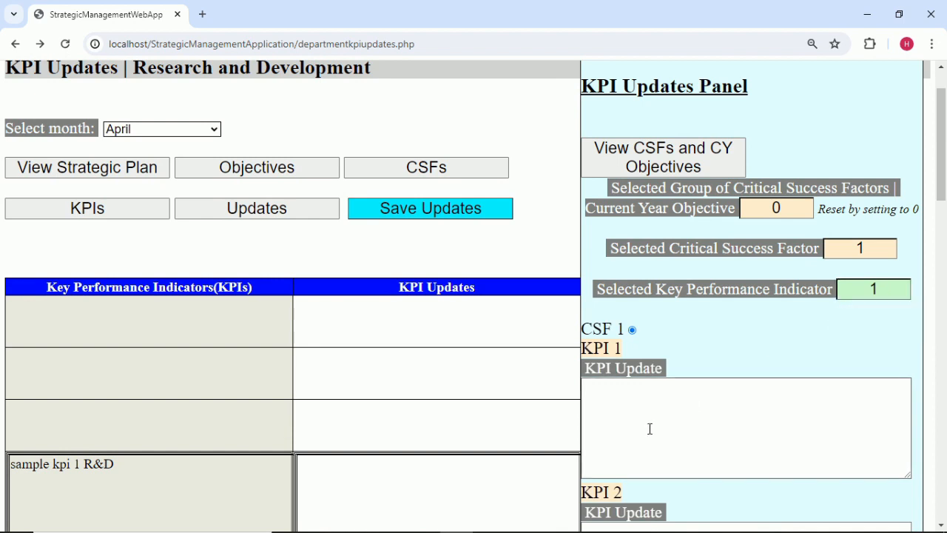
pyautogui.write('sample upda')
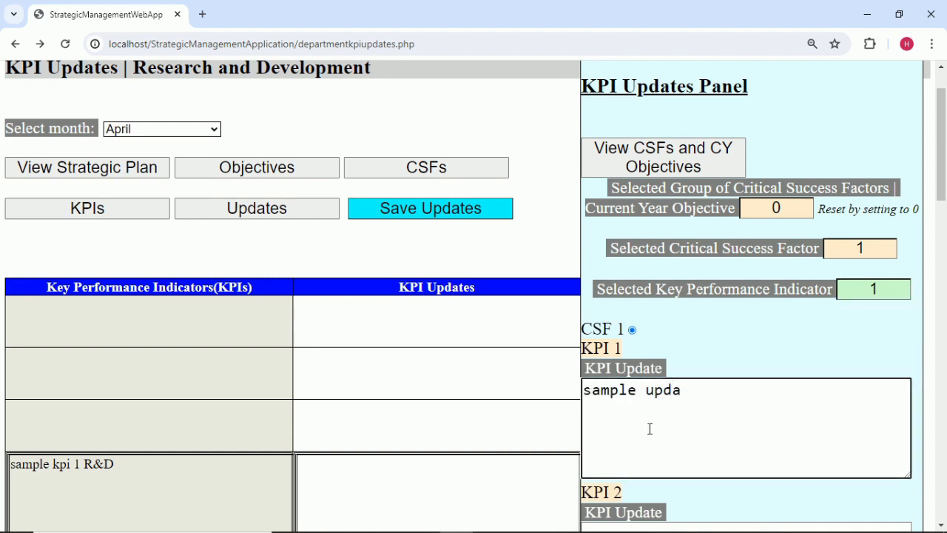
pyautogui.write('te 1april rnd')
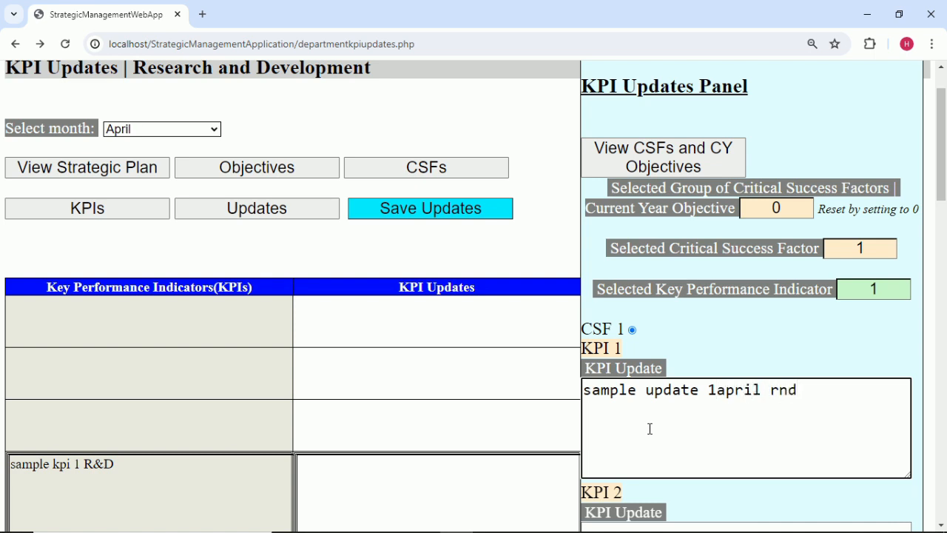
pyautogui.click(715, 368)
# Copy the KPI 1 update text into KPI 2 and save the April updates.
pyautogui.scroll(-2, 726, 363)
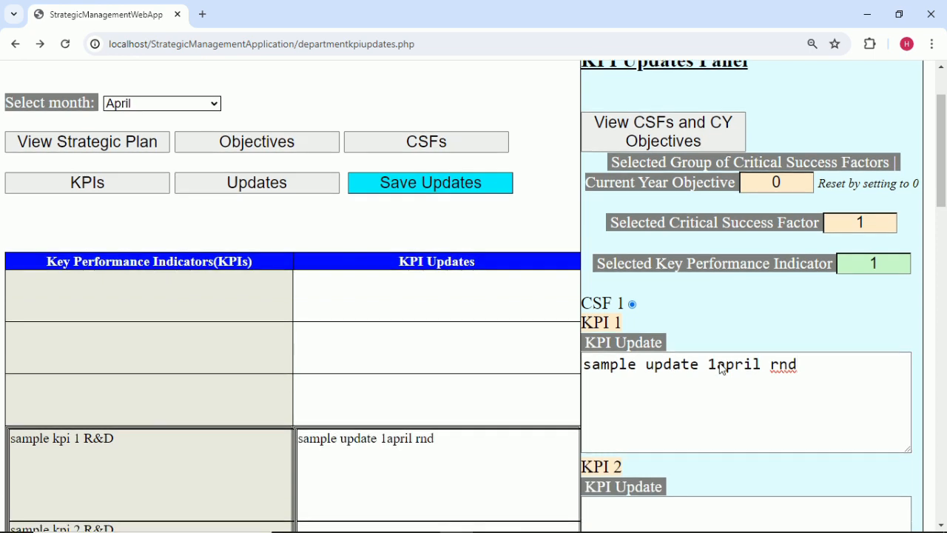
pyautogui.click(885, 150)
pyautogui.press('BackSpace')
pyautogui.write('2')
pyautogui.moveTo(821, 263); pyautogui.dragTo(517, 249)
pyautogui.hotkey('ctrl', 'c')
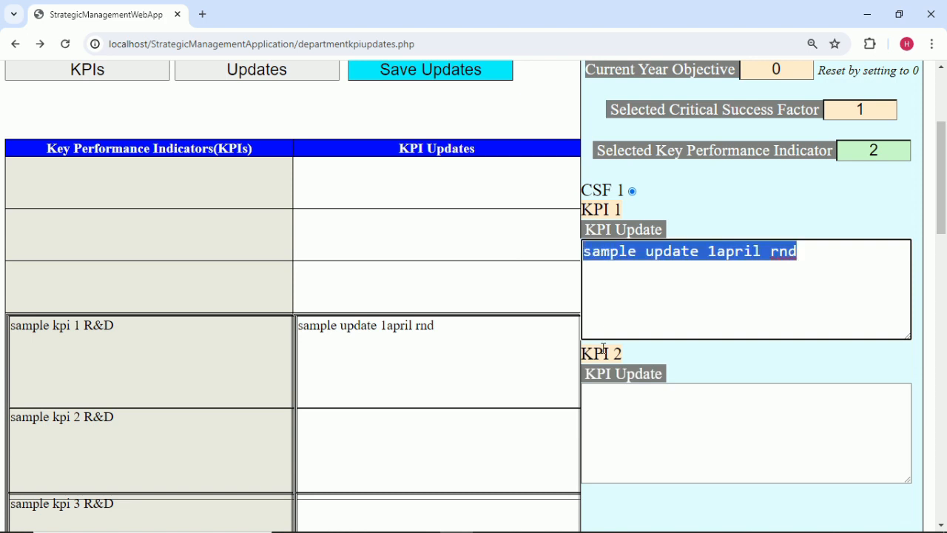
pyautogui.click(597, 428)
pyautogui.hotkey('ctrl', 'v')
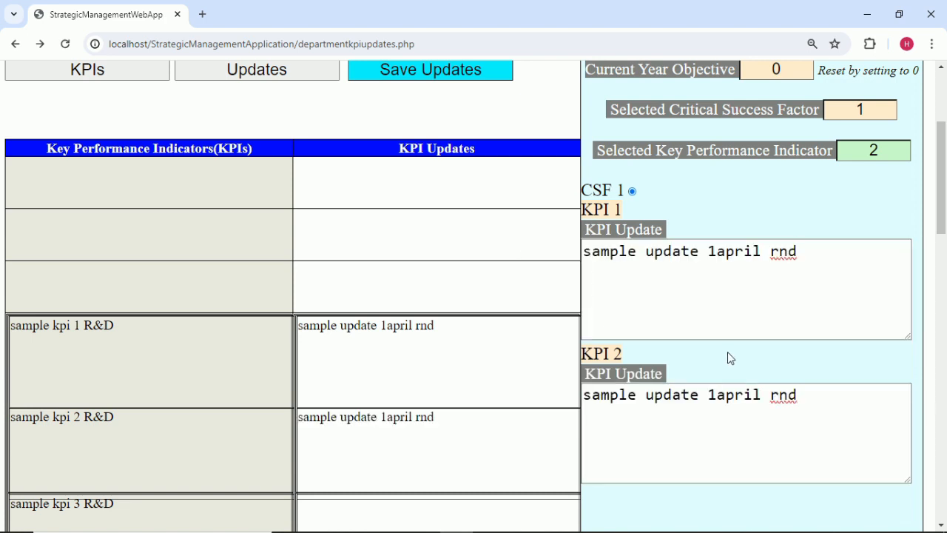
pyautogui.scroll(1, 728, 351)
pyautogui.click(408, 137)
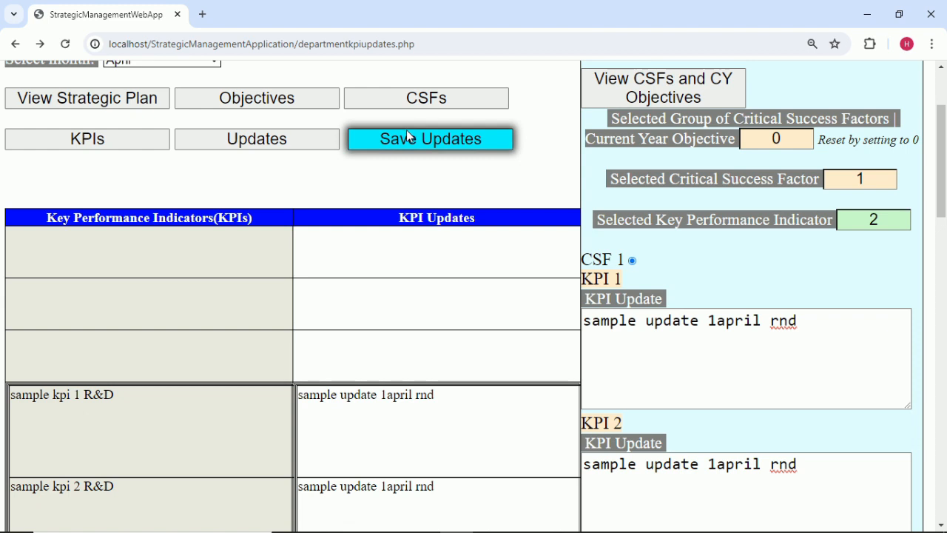
pyautogui.click(593, 133)
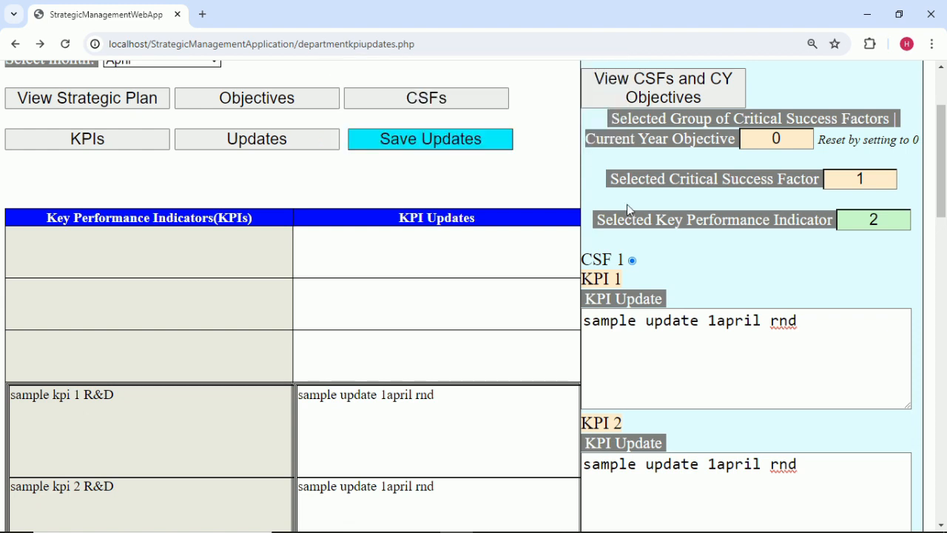
# Change KPI 2's update to read 'sample update 2april rnd'.
pyautogui.scroll(-1, 718, 399)
pyautogui.click(718, 400)
pyautogui.press('BackSpace')
pyautogui.write('2')
pyautogui.click(761, 375)
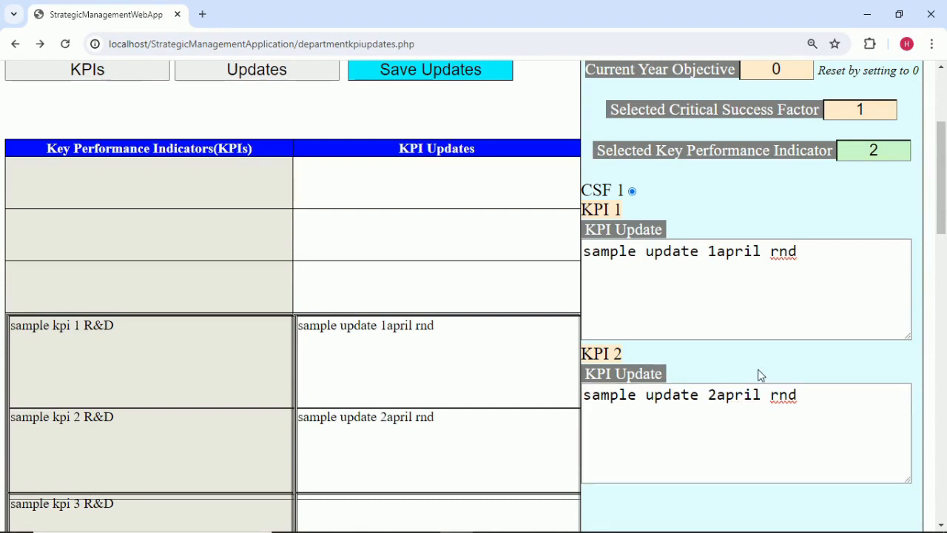
pyautogui.scroll(-1, 761, 375)
pyautogui.scroll(1, 761, 375)
pyautogui.click(873, 103)
# Under CSF 2, enter KPI 3's April update as 'sample update 3april rnd'.
pyautogui.write('2')
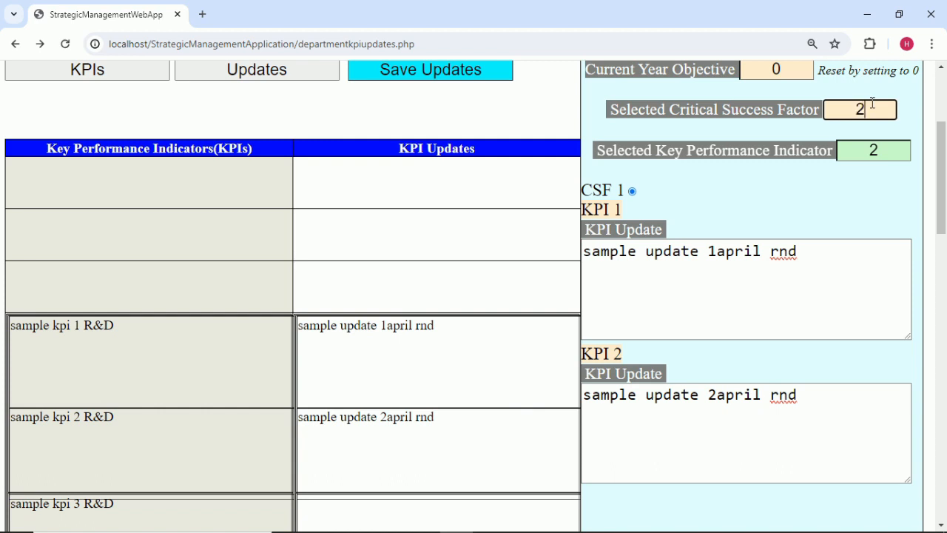
pyautogui.click(869, 201)
pyautogui.click(894, 150)
pyautogui.press('BackSpace')
pyautogui.write('3')
pyautogui.click(681, 314)
pyautogui.click(681, 315)
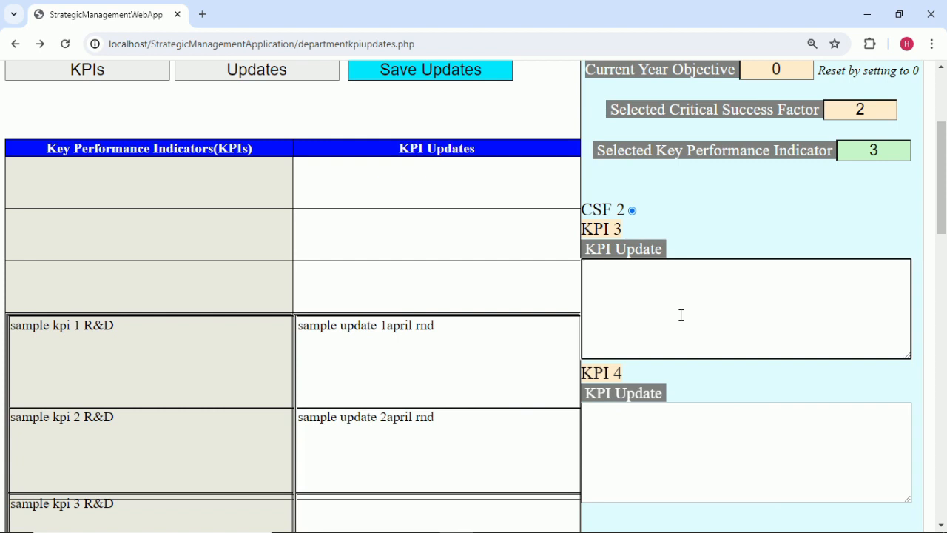
pyautogui.hotkey('ctrl', 'v')
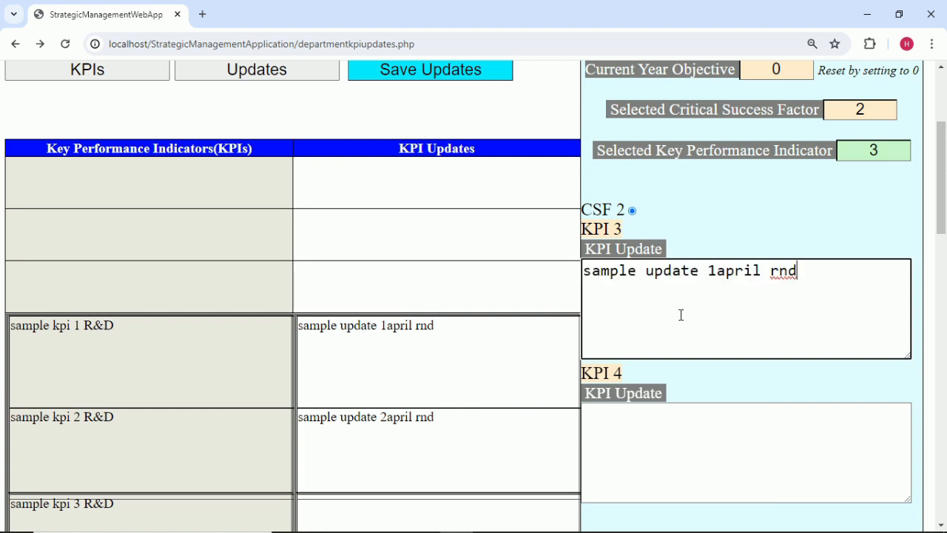
pyautogui.click(718, 273)
pyautogui.press('BackSpace')
pyautogui.write('3')
pyautogui.click(749, 209)
# Enter KPI 4's April update as 'sample update 4april rnd'.
pyautogui.click(895, 150)
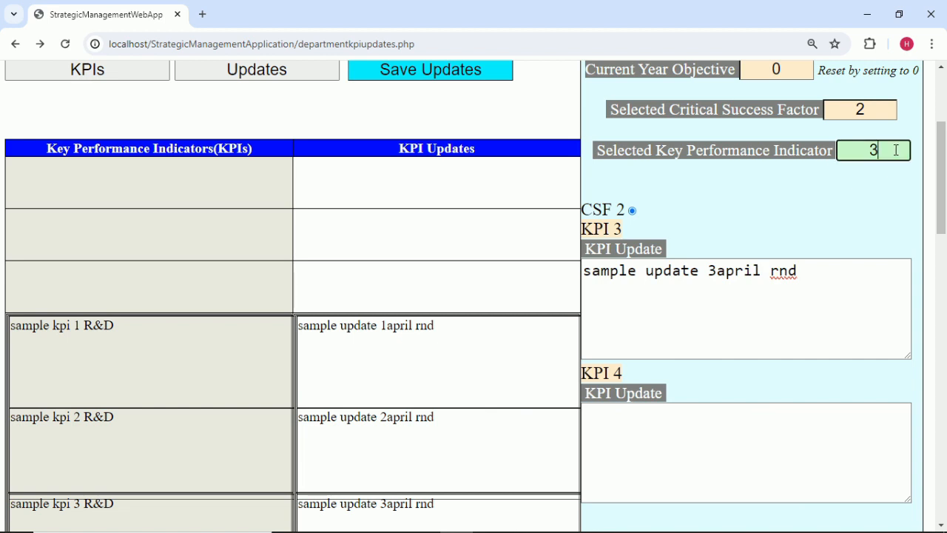
pyautogui.press('BackSpace')
pyautogui.write('4')
pyautogui.click(691, 445)
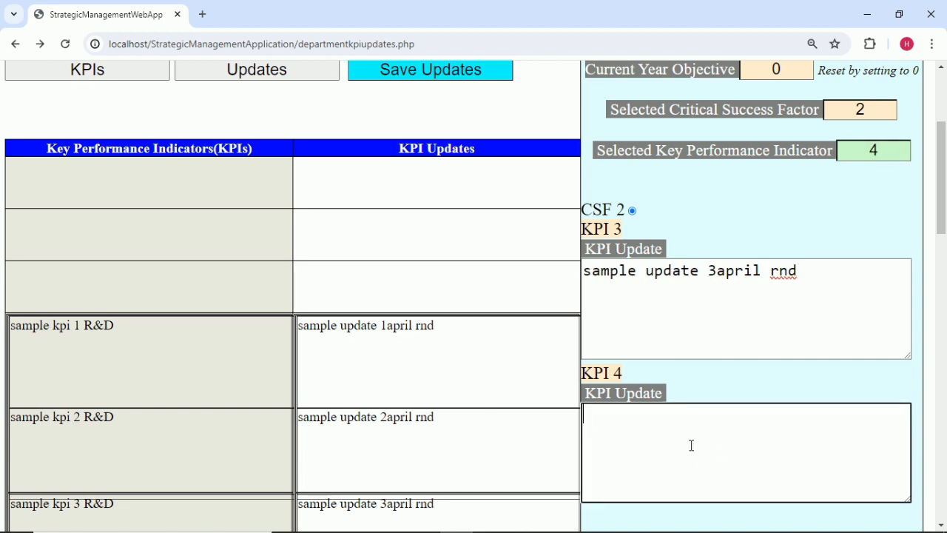
pyautogui.hotkey('ctrl', 'v')
pyautogui.click(717, 414)
pyautogui.press('BackSpace')
pyautogui.write('4')
pyautogui.click(821, 189)
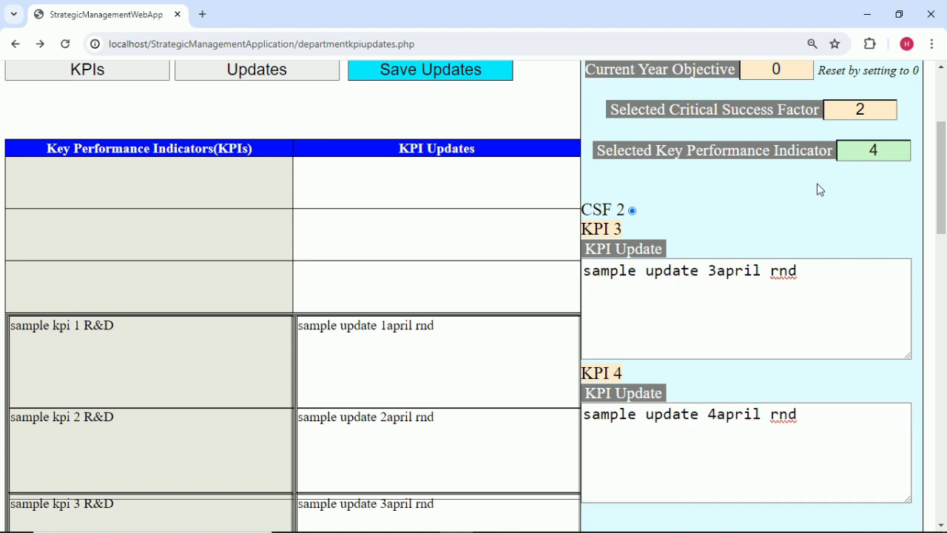
# Under CSF 3, enter KPI 5's April update as 'sample update 5april rnd'.
pyautogui.click(864, 112)
pyautogui.press('BackSpace')
pyautogui.write('3')
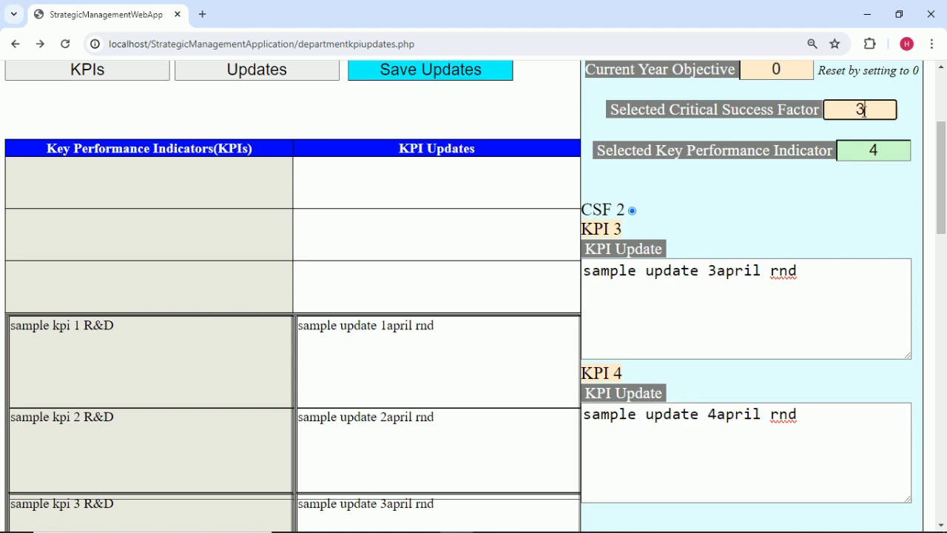
pyautogui.click(896, 153)
pyautogui.press('BackSpace')
pyautogui.write('5')
pyautogui.click(747, 303)
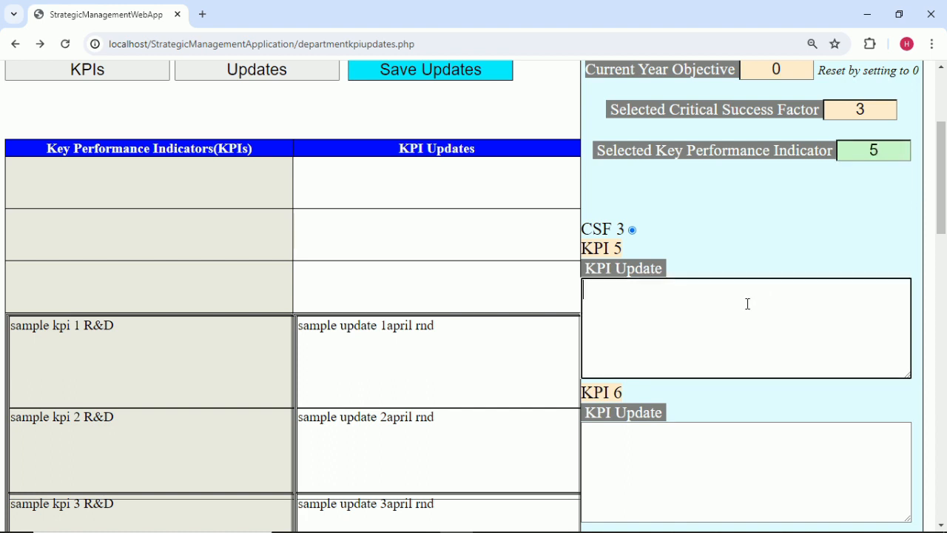
pyautogui.hotkey('ctrl', 'v')
pyautogui.click(719, 292)
pyautogui.press('BackSpace')
pyautogui.write('5')
pyautogui.click(813, 228)
# Enter KPI 6's April update as 'sample update 6april rnd'.
pyautogui.click(893, 152)
pyautogui.press('BackSpace')
pyautogui.write('6')
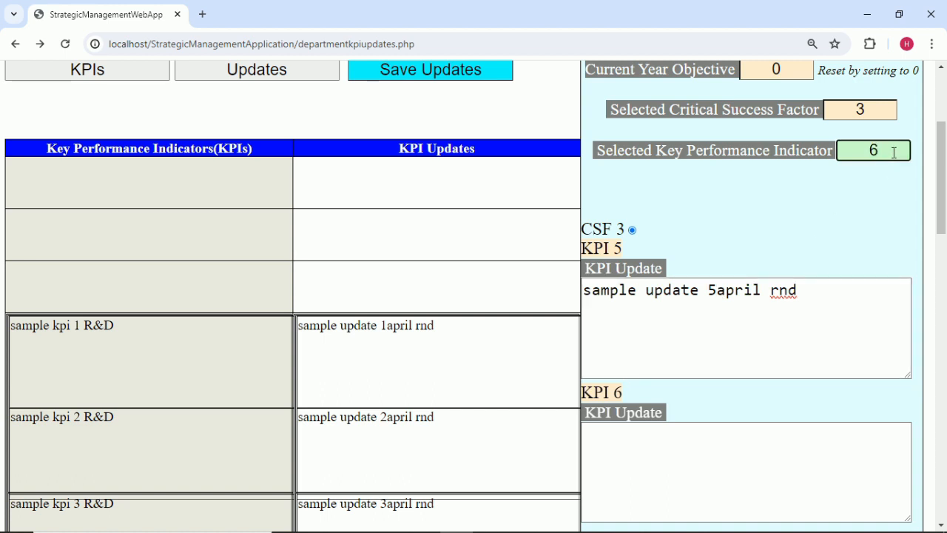
pyautogui.click(628, 463)
pyautogui.hotkey('ctrl', 'v')
pyautogui.click(724, 434)
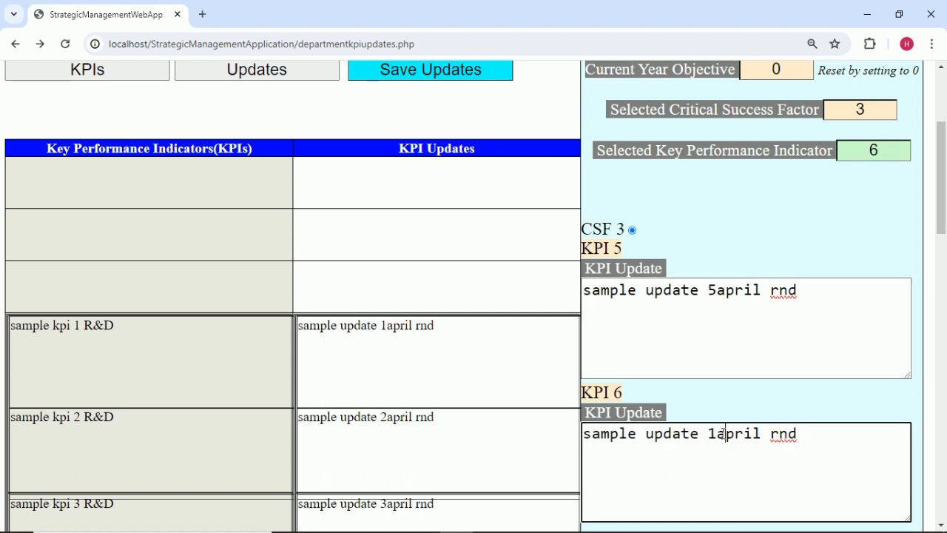
pyautogui.press('BackSpace')
pyautogui.write('6')
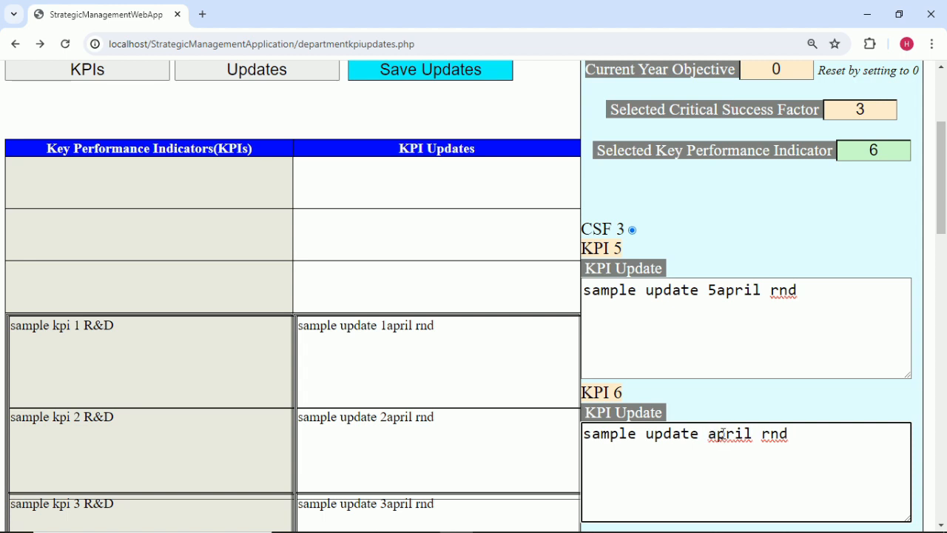
pyautogui.scroll(1, 869, 252)
pyautogui.click(874, 181)
pyautogui.press('BackSpace')
# Under CSF 4, enter KPI 7's April update as 'sample update 7april rnd'.
pyautogui.write('4')
pyautogui.click(863, 311)
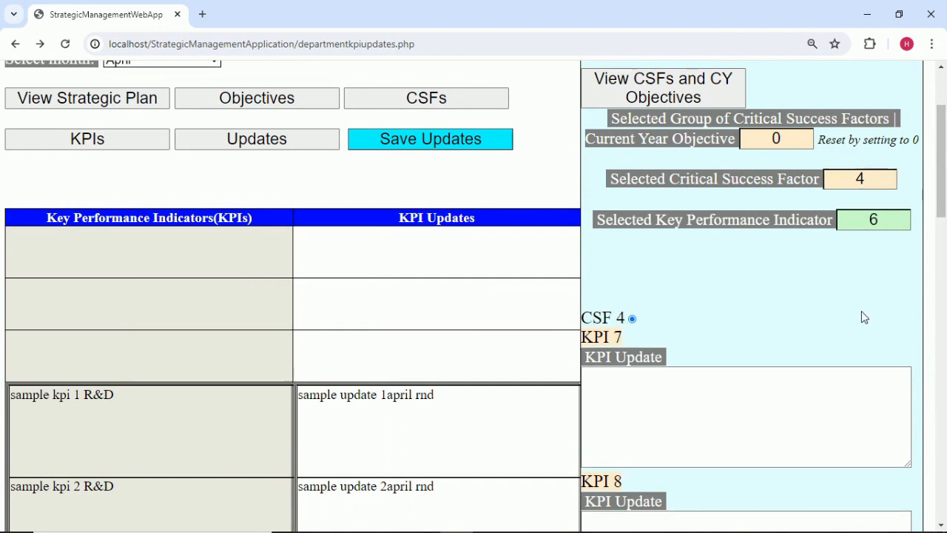
pyautogui.click(898, 221)
pyautogui.press('BackSpace')
pyautogui.write('7')
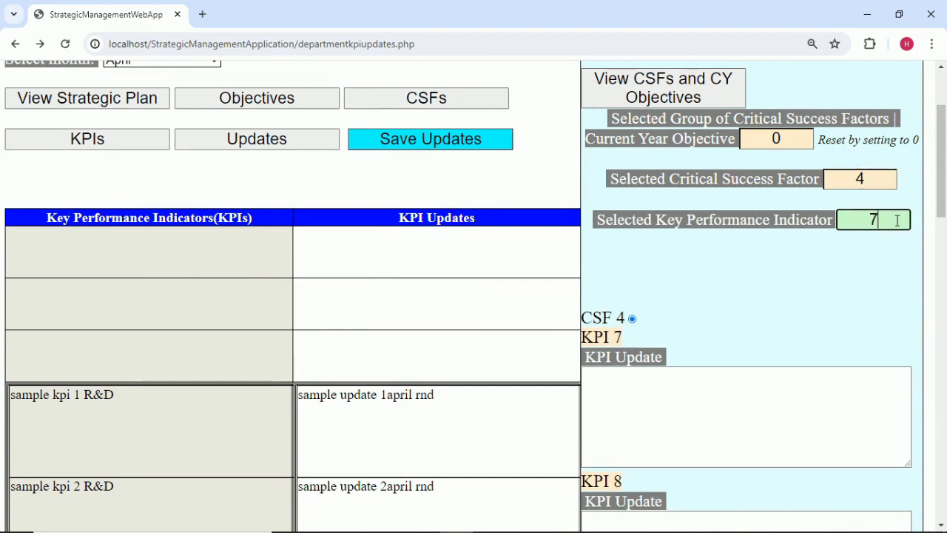
pyautogui.click(674, 424)
pyautogui.write('sample update 1april rnd')
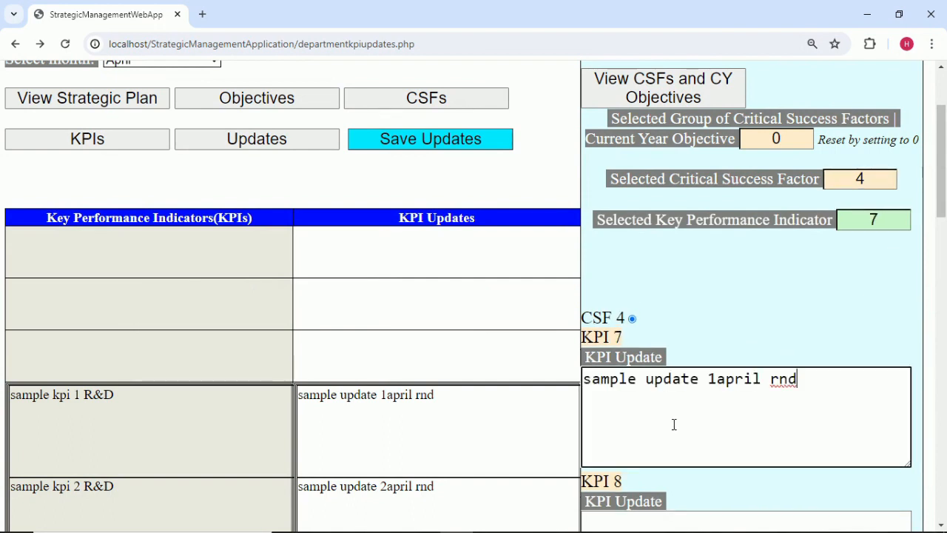
pyautogui.click(716, 377)
pyautogui.press('BackSpace')
pyautogui.write('7')
pyautogui.click(737, 300)
# Enter KPI 8's April update as 'sample update 8april rnd'.
pyautogui.click(883, 225)
pyautogui.write('8')
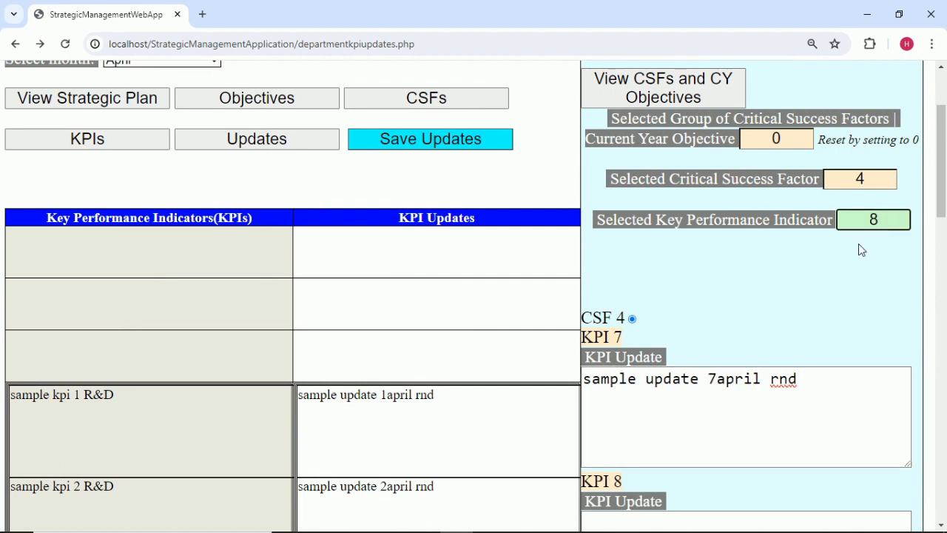
pyautogui.scroll(-3, 856, 298)
pyautogui.click(690, 350)
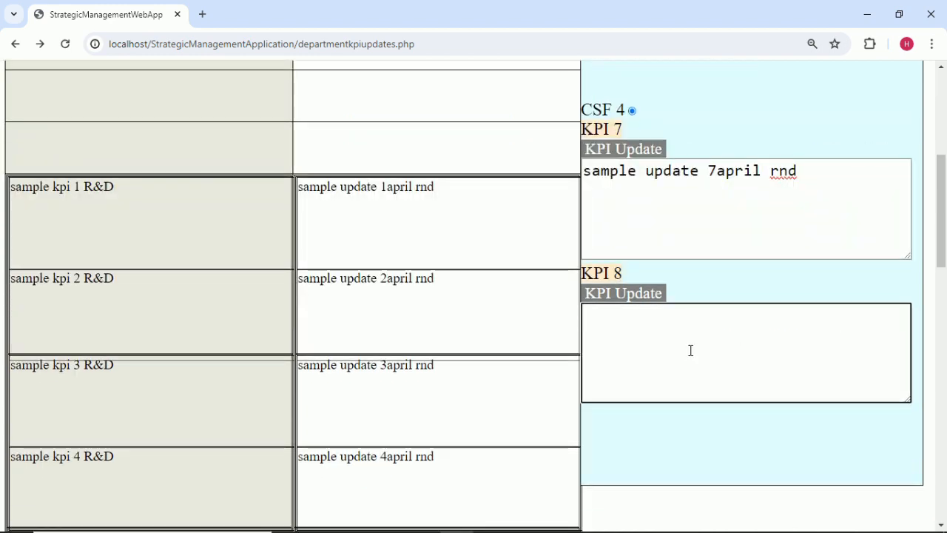
pyautogui.write('sample update 1april rnd')
pyautogui.click(718, 318)
pyautogui.press('BackSpace')
pyautogui.write('8')
pyautogui.scroll(3, 748, 331)
# Under CSF 5, enter KPI 9's April update as 'sample update 9april rnd'.
pyautogui.click(870, 185)
pyautogui.write('5')
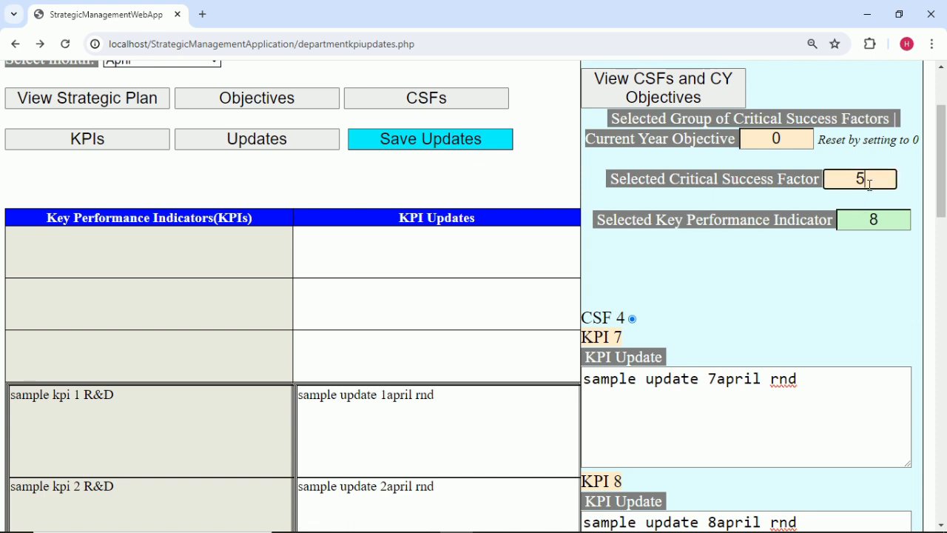
pyautogui.click(904, 215)
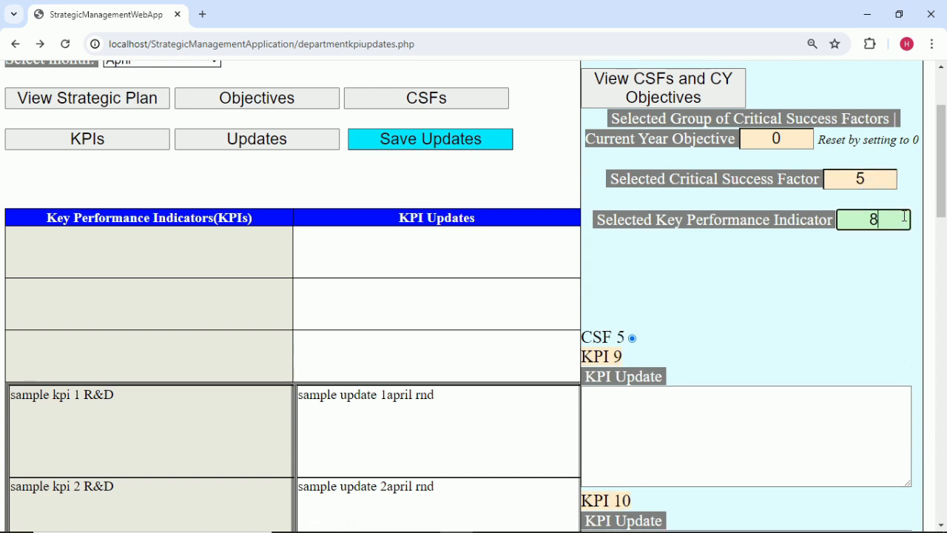
pyautogui.write('9')
pyautogui.click(696, 449)
pyautogui.write('sample update 1april rnd')
pyautogui.click(715, 400)
pyautogui.press('BackSpace')
pyautogui.write('9')
pyautogui.click(774, 345)
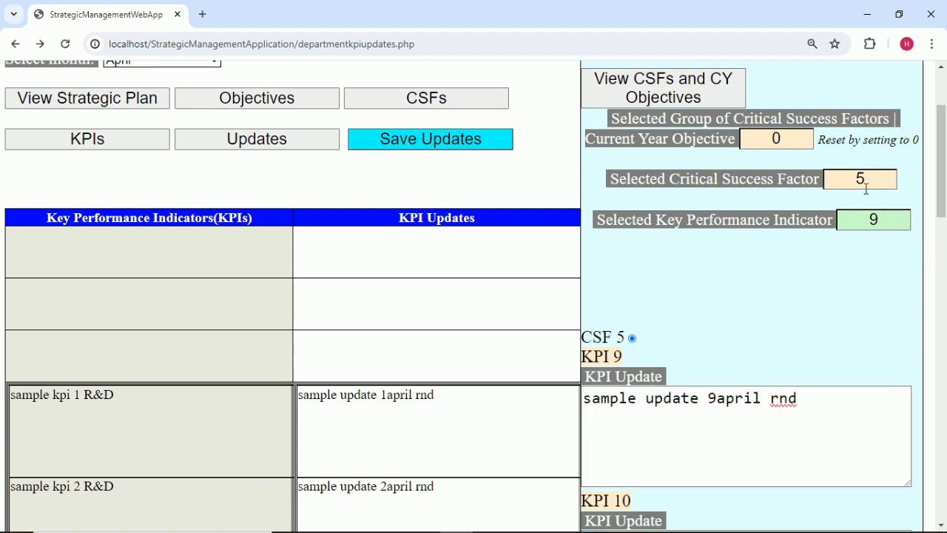
# Enter KPI 10's April update as 'sample update 10april rnd'.
pyautogui.click(886, 219)
pyautogui.press('BackSpace')
pyautogui.write('10')
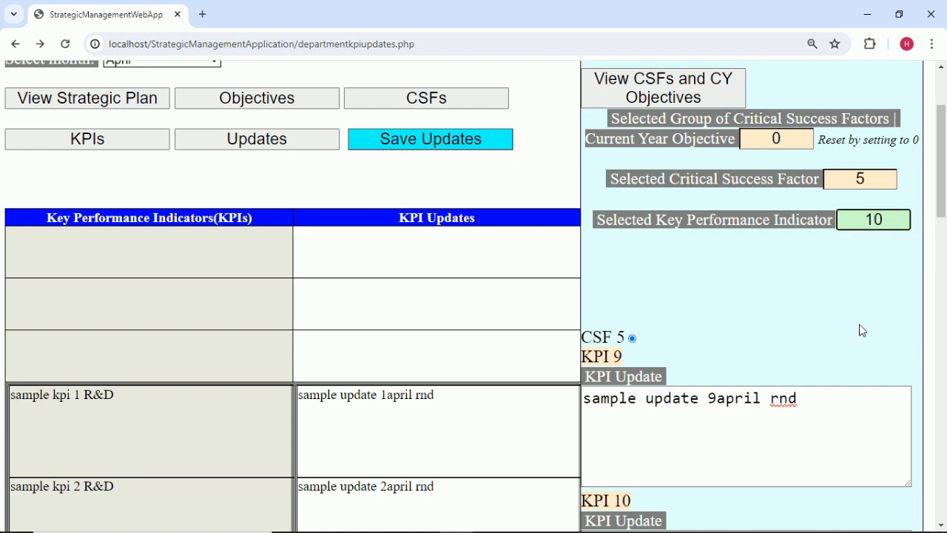
pyautogui.scroll(-2, 767, 357)
pyautogui.scroll(-1, 767, 357)
pyautogui.click(679, 379)
pyautogui.write('sample update 1april rnd')
pyautogui.click(718, 335)
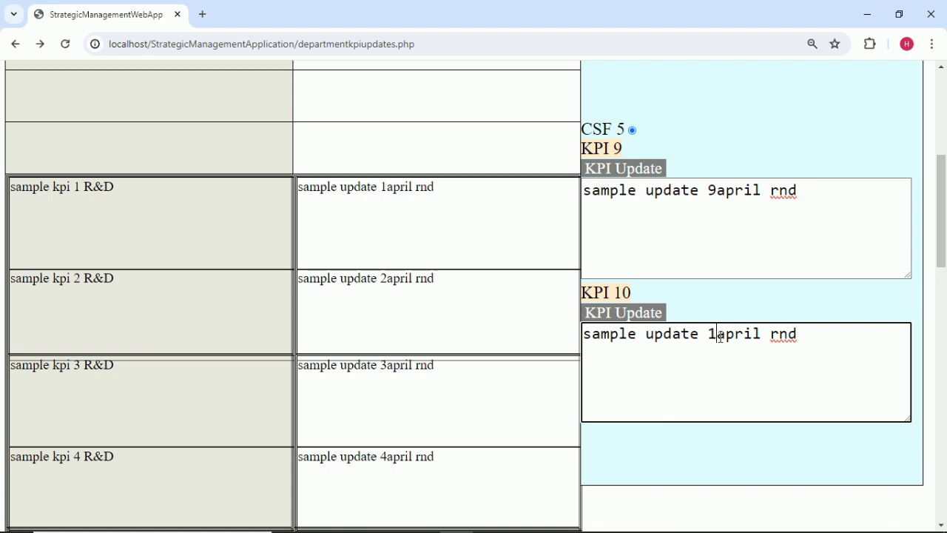
pyautogui.write('0')
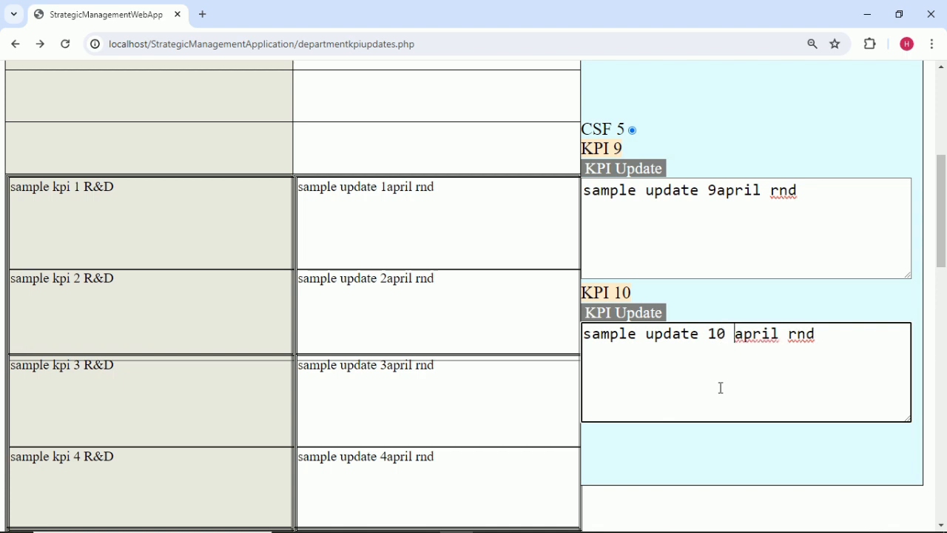
pyautogui.scroll(-3, 725, 447)
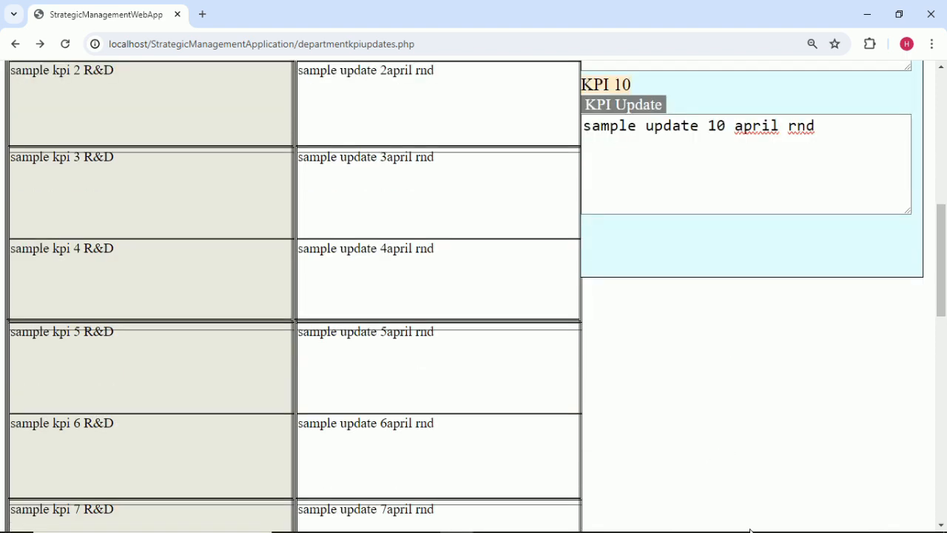
pyautogui.scroll(6, 684, 299)
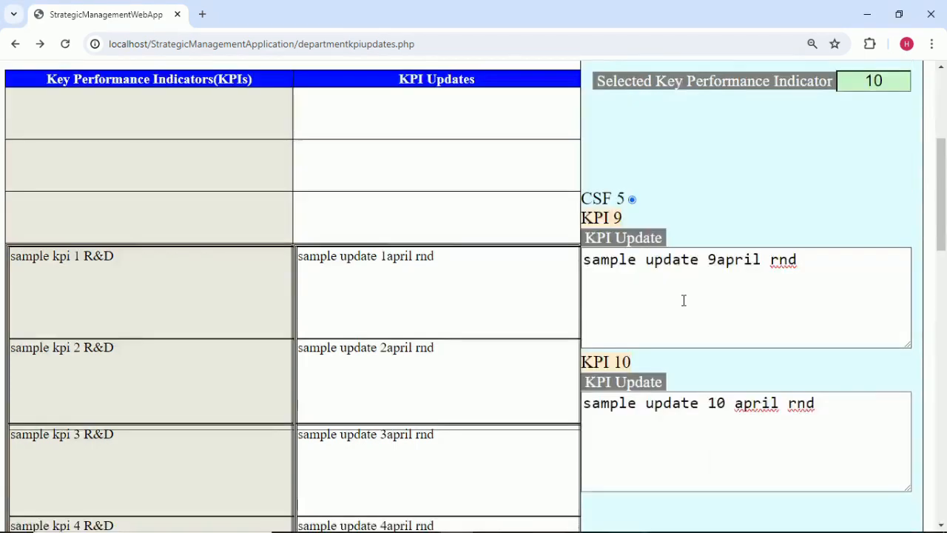
pyautogui.click(893, 249)
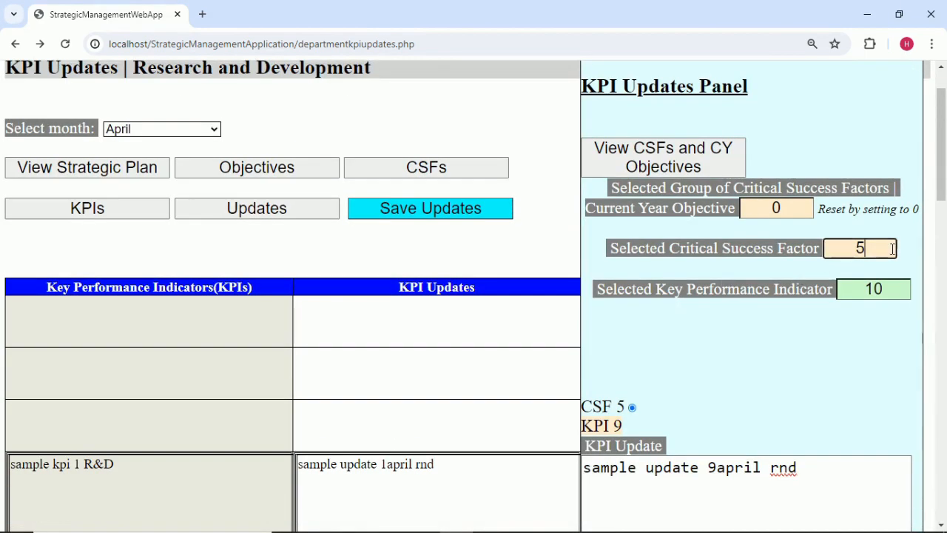
# Under CSF 6, enter KPI 11's April update as 'sample update 11april rnd'.
pyautogui.write('6')
pyautogui.click(897, 335)
pyautogui.click(895, 290)
pyautogui.press('BackSpace')
pyautogui.write('1')
pyautogui.click(868, 315)
pyautogui.scroll(-2, 825, 355)
pyautogui.click(644, 375)
pyautogui.write('V')
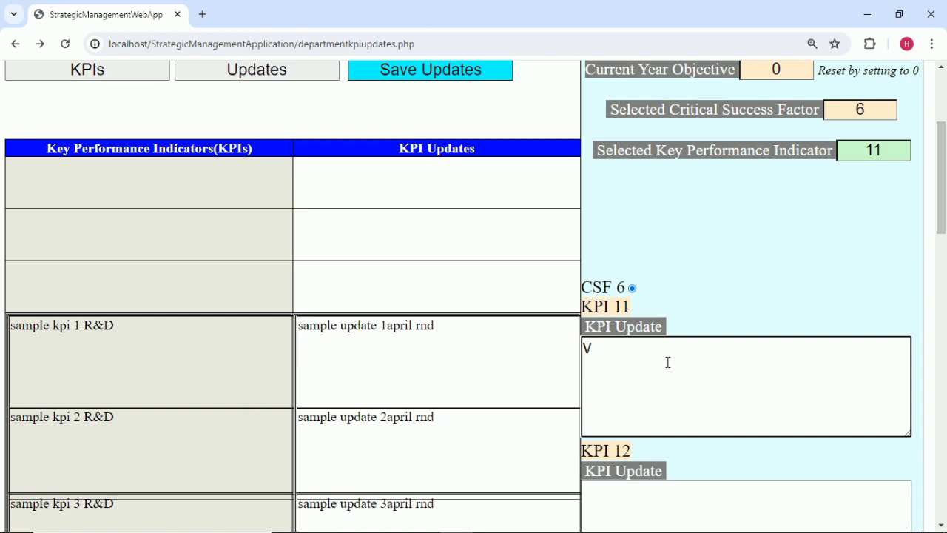
pyautogui.write('V')
pyautogui.press('BackSpace')
pyautogui.write('sample update 1april rnd')
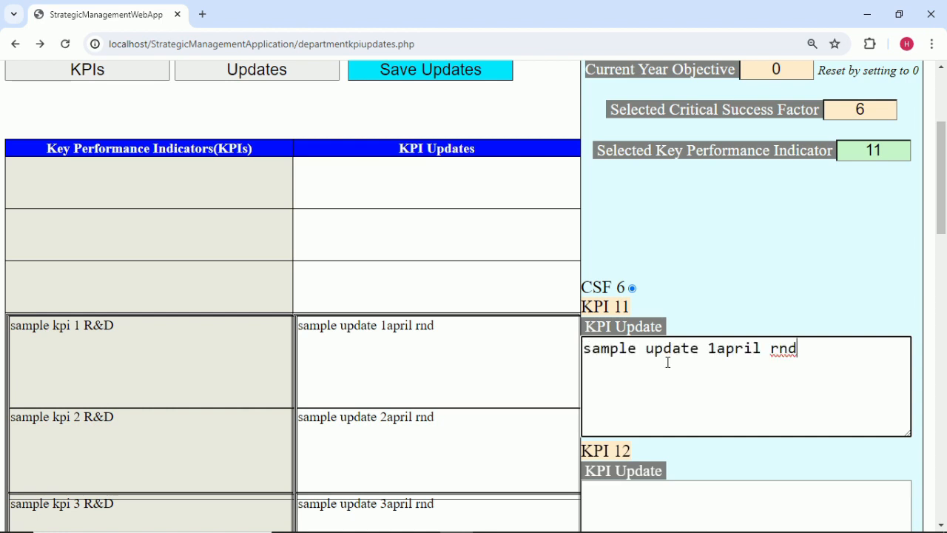
pyautogui.click(718, 351)
pyautogui.write('1')
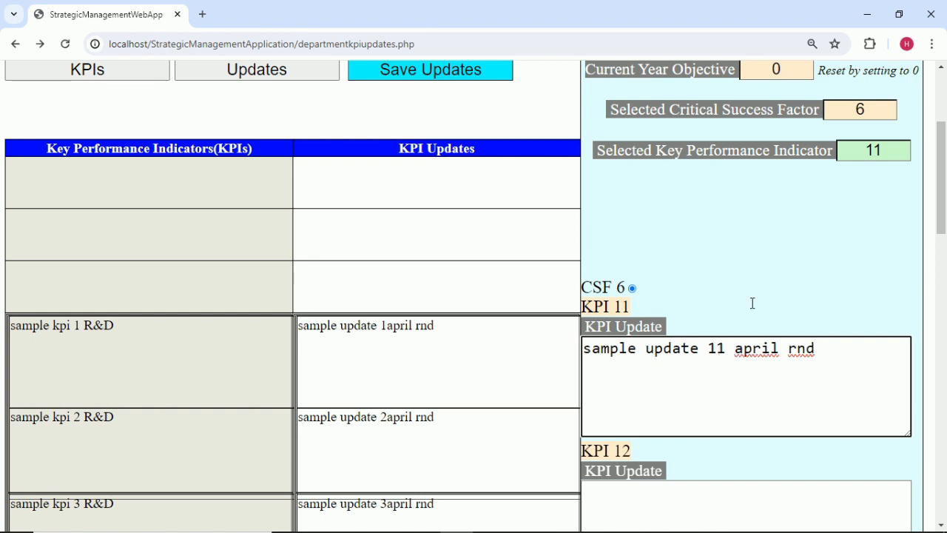
# Enter KPI 12's April update as 'sample update 12april rnd'.
pyautogui.click(891, 146)
pyautogui.press('BackSpace')
pyautogui.write('2')
pyautogui.scroll(-3, 717, 313)
pyautogui.click(717, 313)
pyautogui.write('sample update 1april rnd')
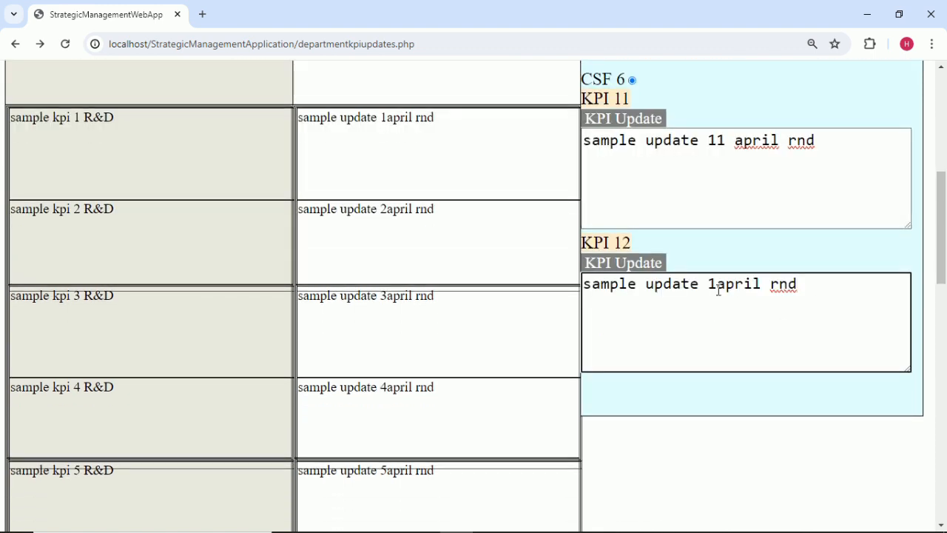
pyautogui.click(718, 283)
pyautogui.write('2')
pyautogui.click(728, 261)
# Save all April KPI updates and acknowledge the 'Changes saved.' alert.
pyautogui.scroll(5, 731, 259)
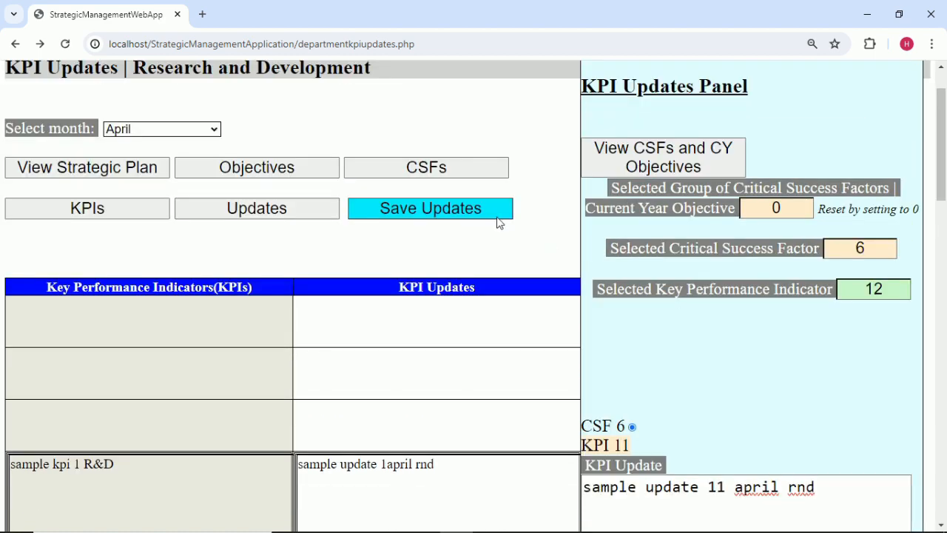
pyautogui.click(484, 207)
pyautogui.click(593, 132)
# Switch the updates view to March and select critical success factor 1.
pyautogui.click(205, 129)
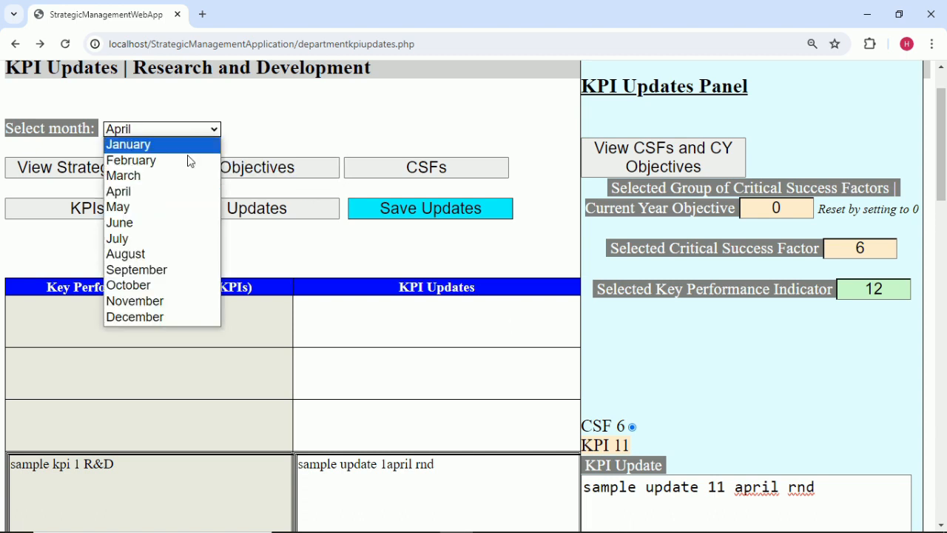
pyautogui.click(176, 175)
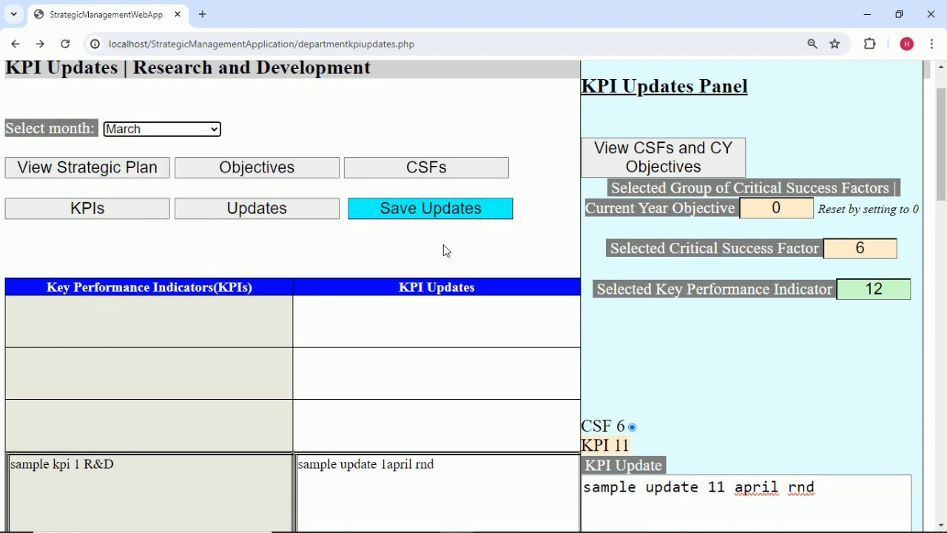
pyautogui.scroll(-2, 867, 381)
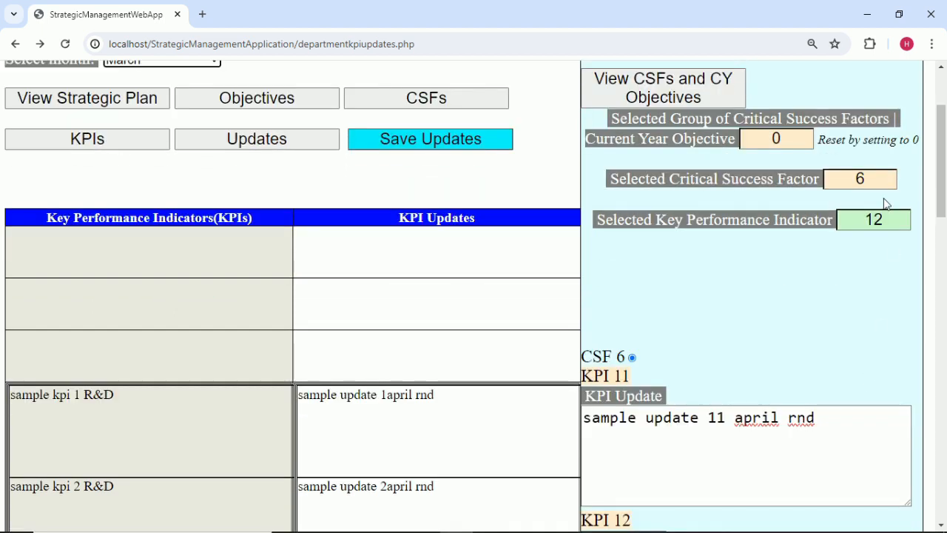
pyautogui.click(882, 178)
pyautogui.write('1')
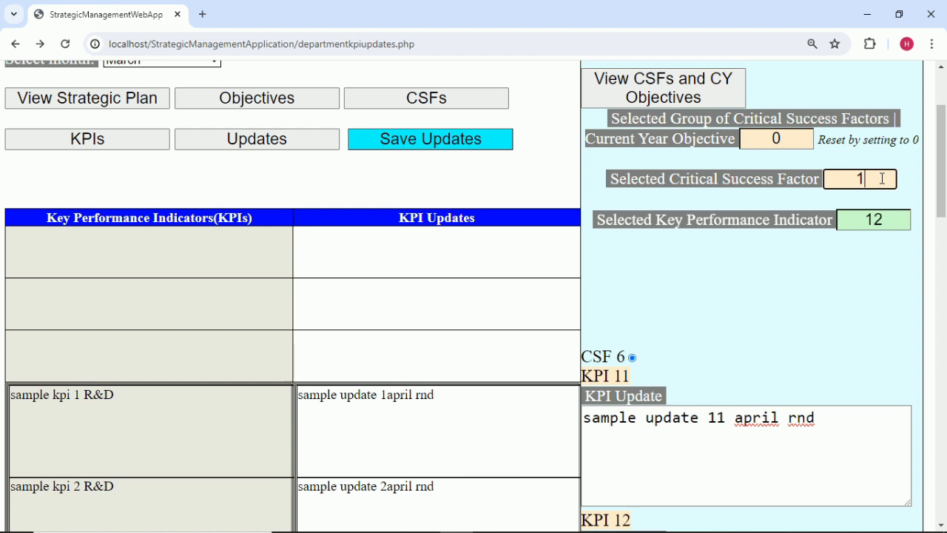
pyautogui.scroll(-1, 800, 263)
# Select KPI 1 and change its update from april to march.
pyautogui.click(888, 151)
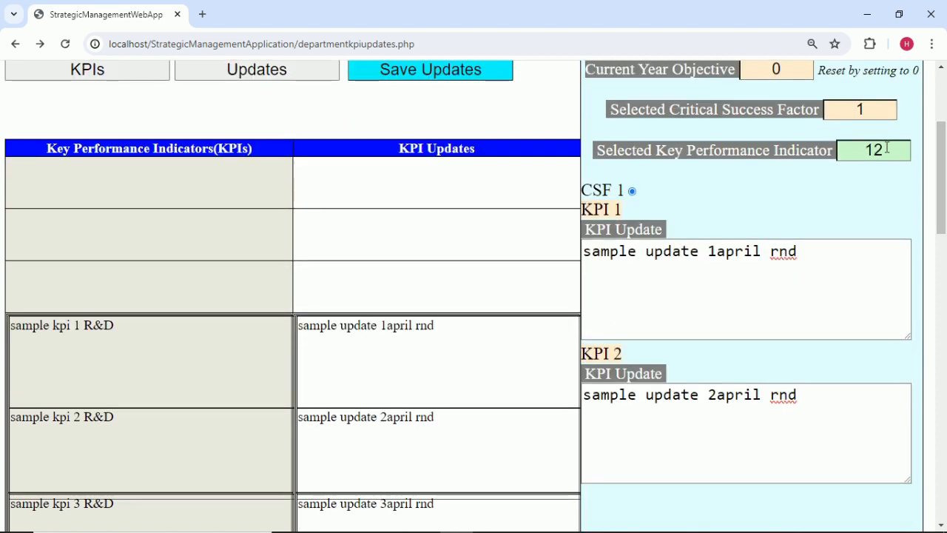
pyautogui.press('BackSpace')
pyautogui.click(803, 254)
pyautogui.press('BackSpace')
pyautogui.press('BackSpace')
pyautogui.press('BackSpace')
pyautogui.press('BackSpace')
pyautogui.press('BackSpace')
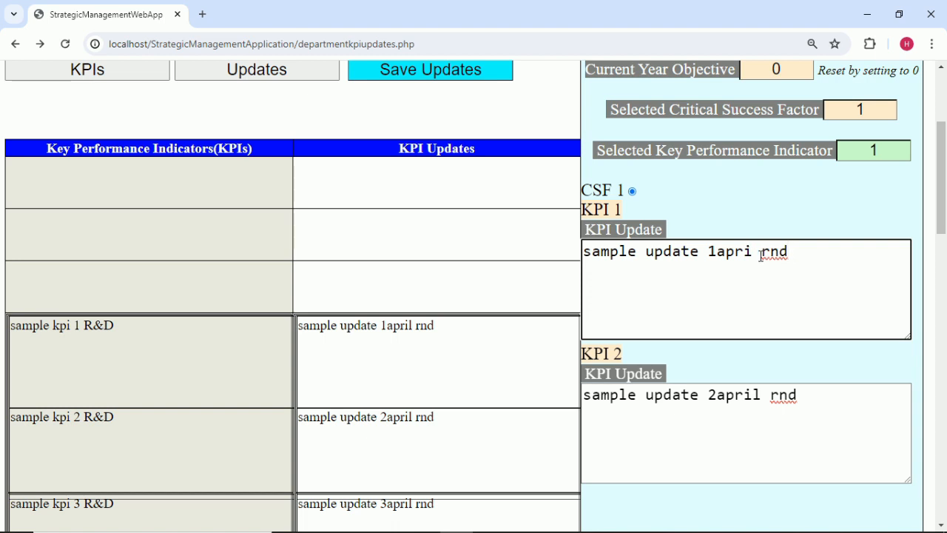
pyautogui.write('march')
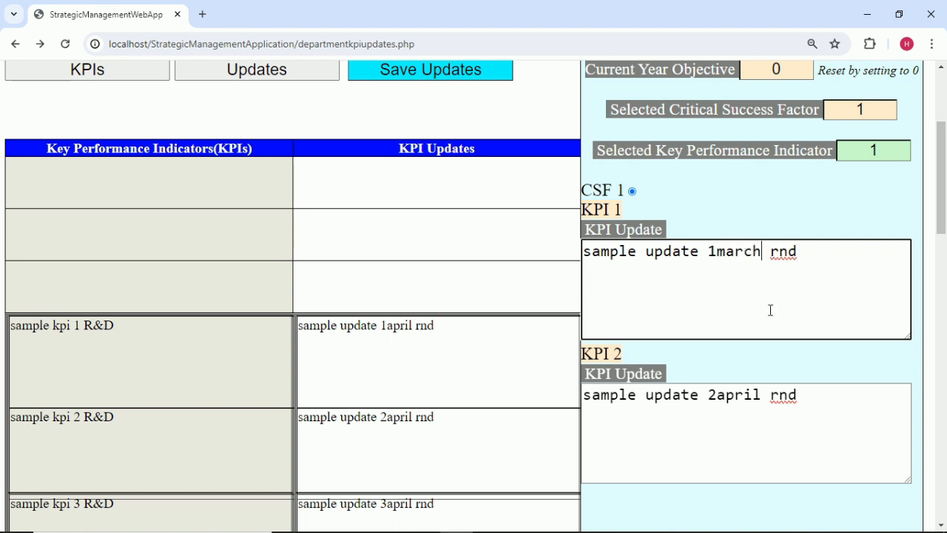
pyautogui.click(857, 178)
# Select KPI 2 and change its update to 'sample update 2march rnd'.
pyautogui.click(891, 145)
pyautogui.press('BackSpace')
pyautogui.click(858, 234)
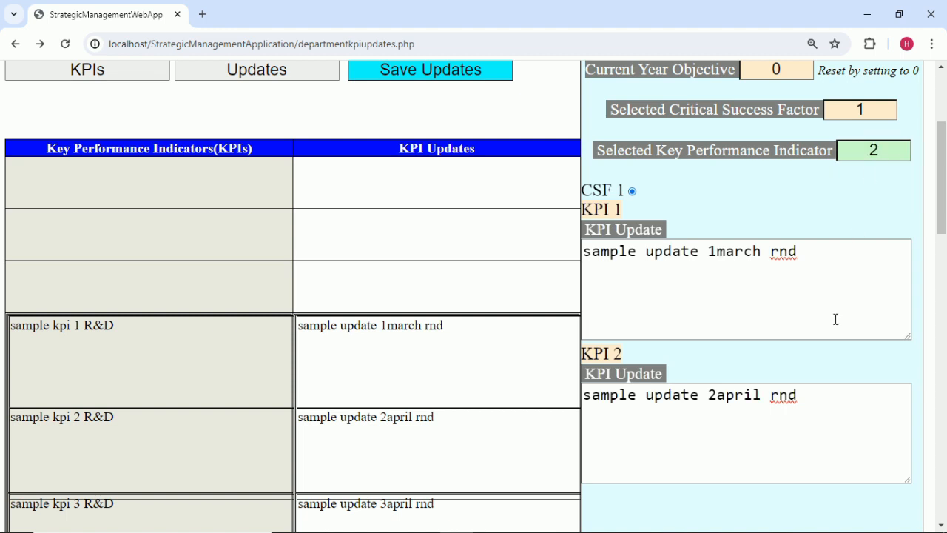
pyautogui.click(760, 395)
pyautogui.press('BackSpace')
pyautogui.press('BackSpace')
pyautogui.press('BackSpace')
pyautogui.press('BackSpace')
pyautogui.press('BackSpace')
pyautogui.write('march')
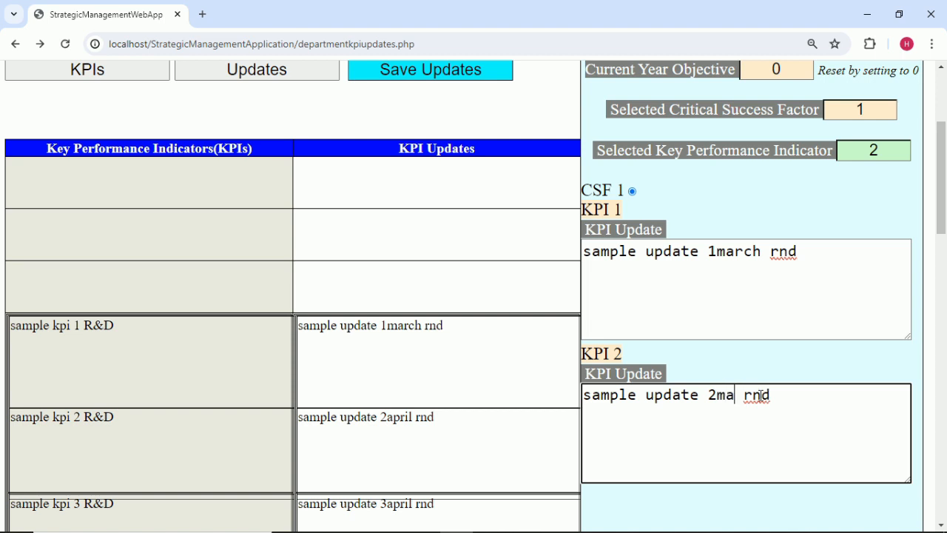
pyautogui.click(784, 365)
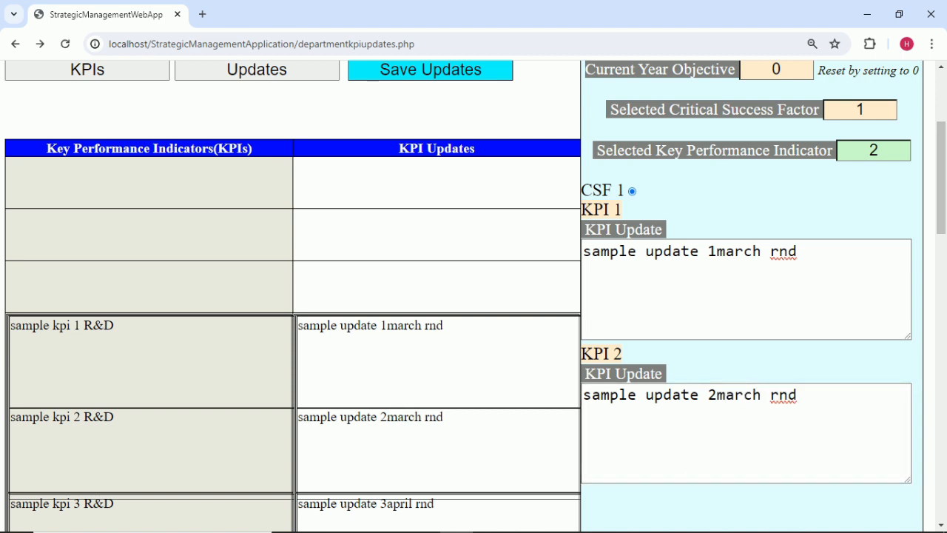
pyautogui.click(868, 109)
# Select CSF 2 and change the KPI 3 update from april to march.
pyautogui.write('2')
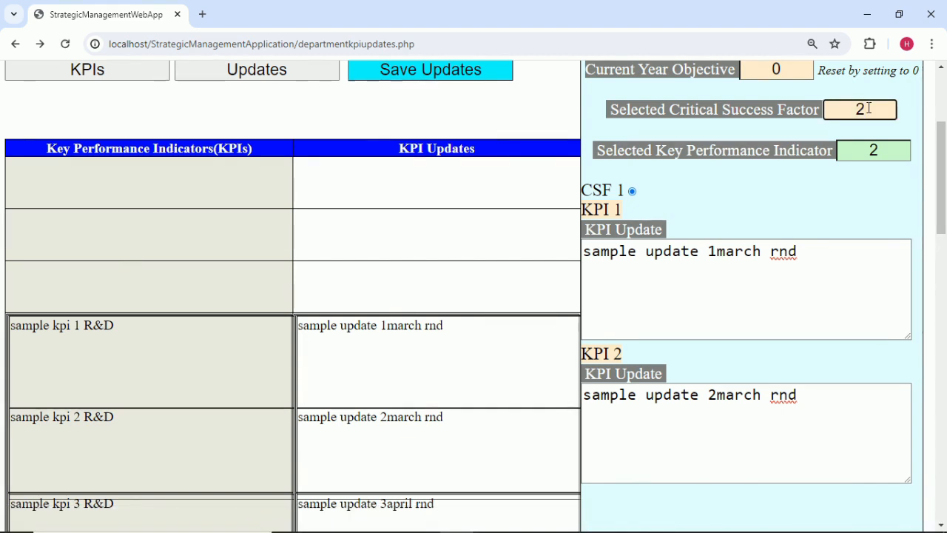
pyautogui.click(815, 201)
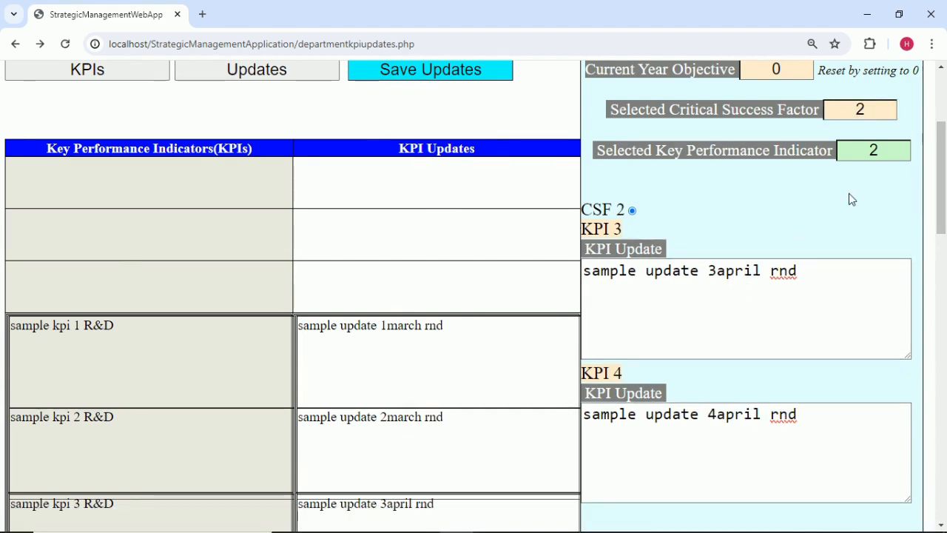
pyautogui.click(887, 151)
pyautogui.press('BackSpace')
pyautogui.click(787, 304)
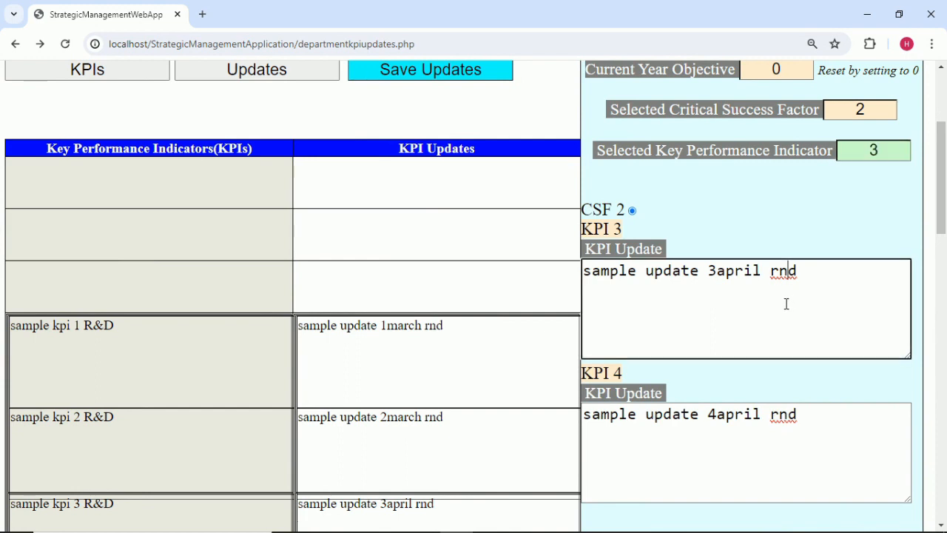
pyautogui.press('BackSpace')
pyautogui.press('BackSpace')
pyautogui.press('BackSpace')
pyautogui.press('BackSpace')
pyautogui.press('BackSpace')
pyautogui.write('march')
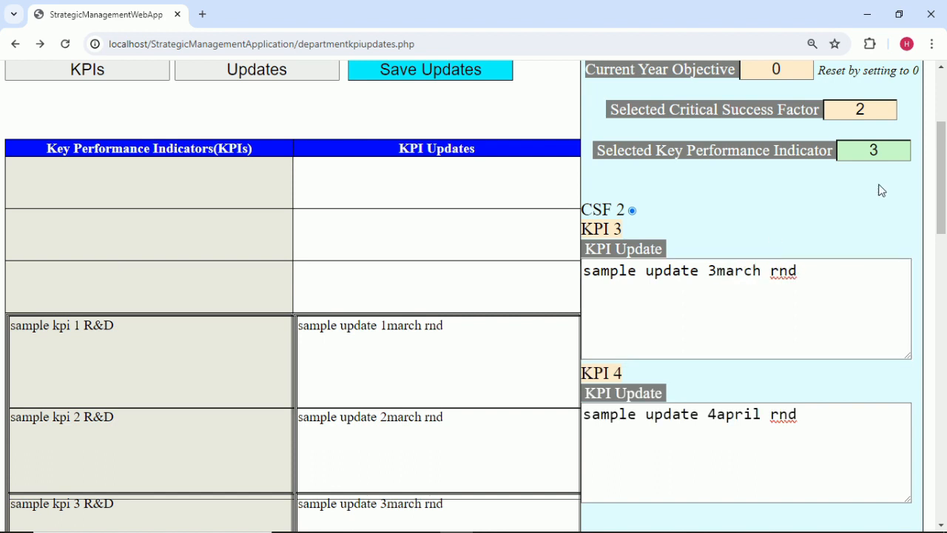
pyautogui.click(885, 155)
# Change the KPI 4 update from april to march.
pyautogui.press('BackSpace')
pyautogui.click(734, 420)
pyautogui.click(757, 417)
pyautogui.press('BackSpace')
pyautogui.press('BackSpace')
pyautogui.press('BackSpace')
pyautogui.press('BackSpace')
pyautogui.press('BackSpace')
pyautogui.write('march')
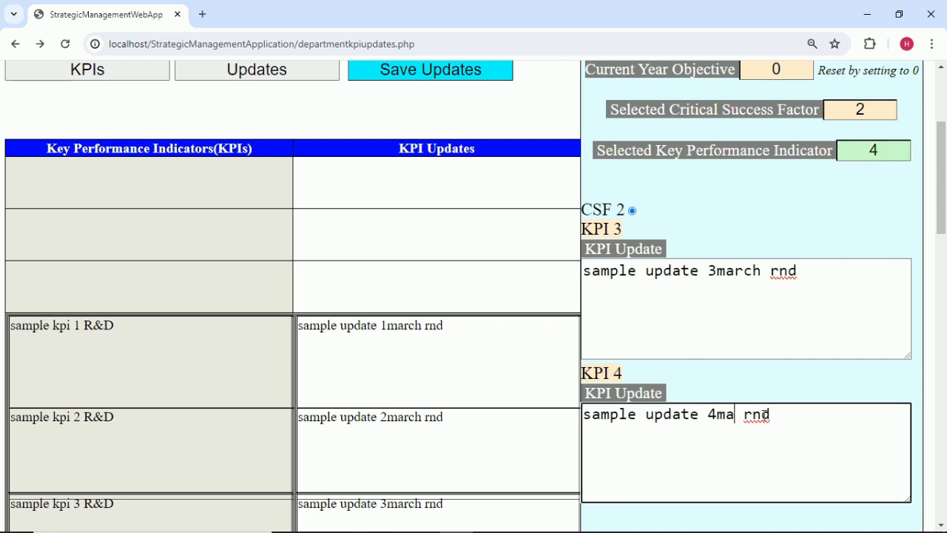
pyautogui.click(864, 195)
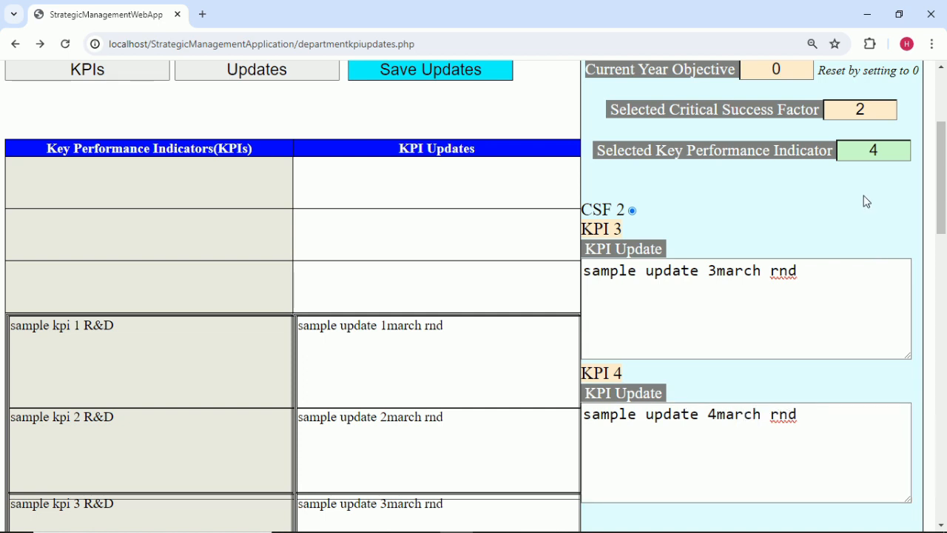
# Select CSF 3 and change the KPI 5 update to 'sample update 5march rnd'.
pyautogui.click(880, 112)
pyautogui.click(868, 241)
pyautogui.click(906, 156)
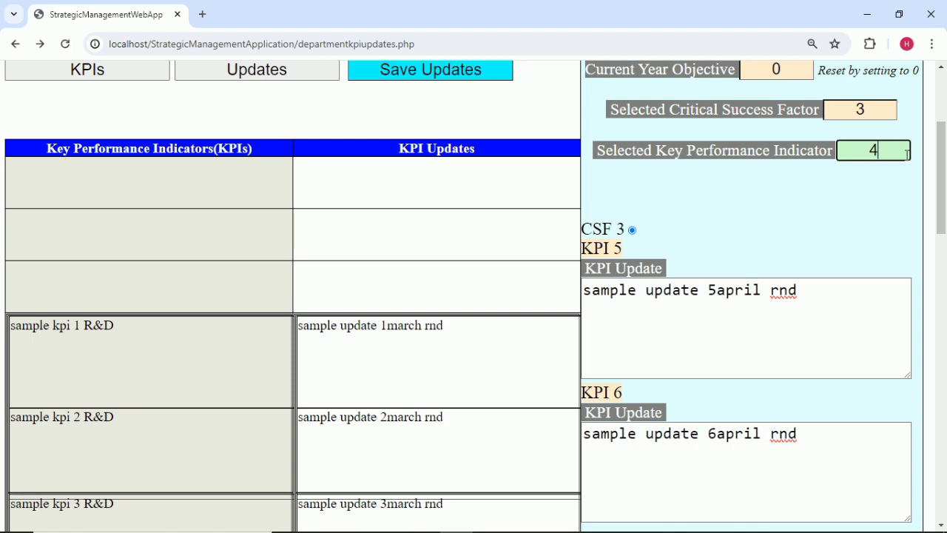
pyautogui.click(765, 288)
pyautogui.press('BackSpace')
pyautogui.press('BackSpace')
pyautogui.press('BackSpace')
pyautogui.press('BackSpace')
pyautogui.press('BackSpace')
pyautogui.write('march')
pyautogui.click(819, 228)
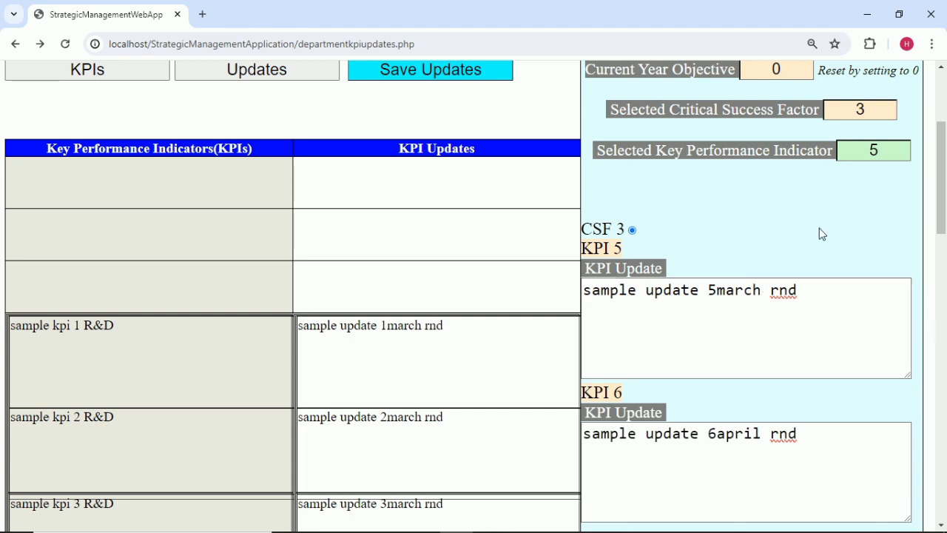
# Change the KPI 6 update to '6march rnd'.
pyautogui.click(887, 152)
pyautogui.click(748, 516)
pyautogui.click(764, 435)
pyautogui.press('BackSpace')
pyautogui.press('BackSpace')
pyautogui.press('BackSpace')
pyautogui.press('BackSpace')
pyautogui.press('BackSpace')
pyautogui.write('mar')
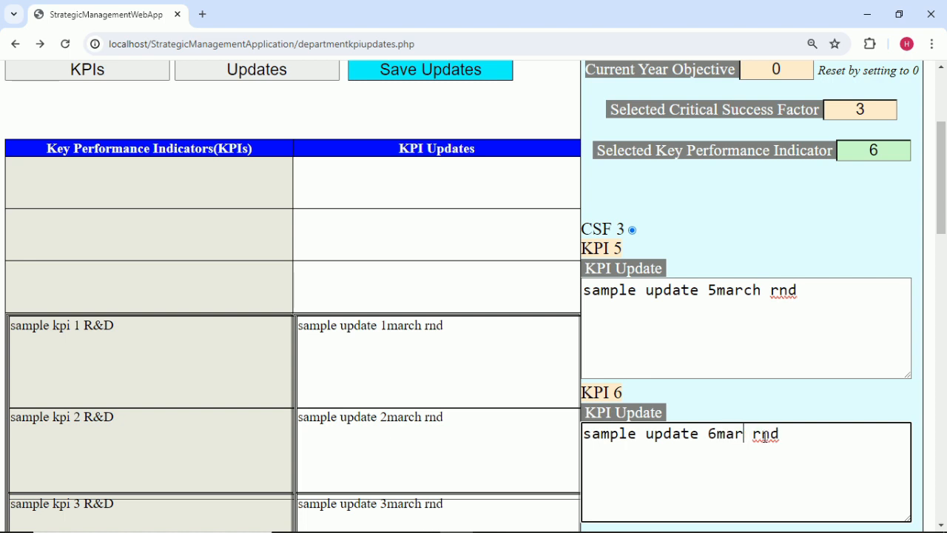
pyautogui.write('ch')
pyautogui.click(777, 213)
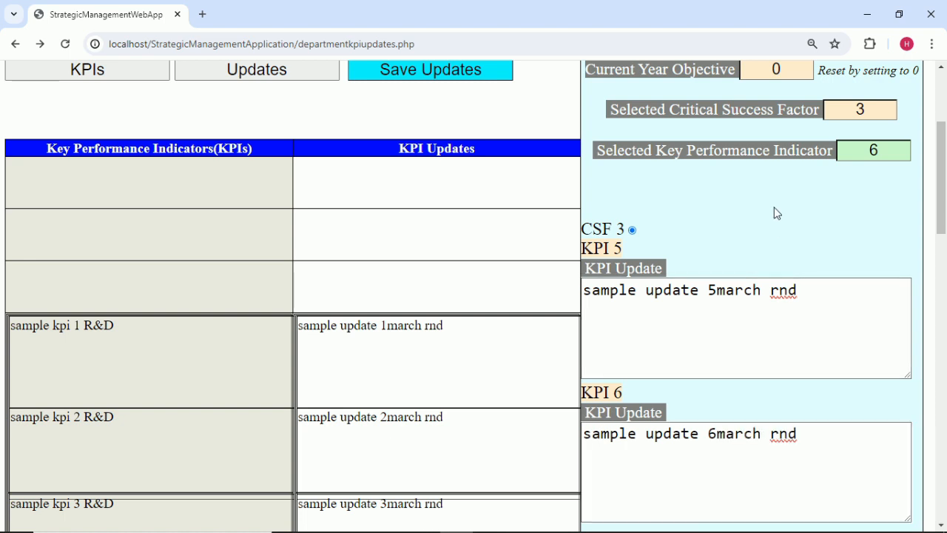
# Save the March updates made so far and select CSF 4.
pyautogui.click(496, 74)
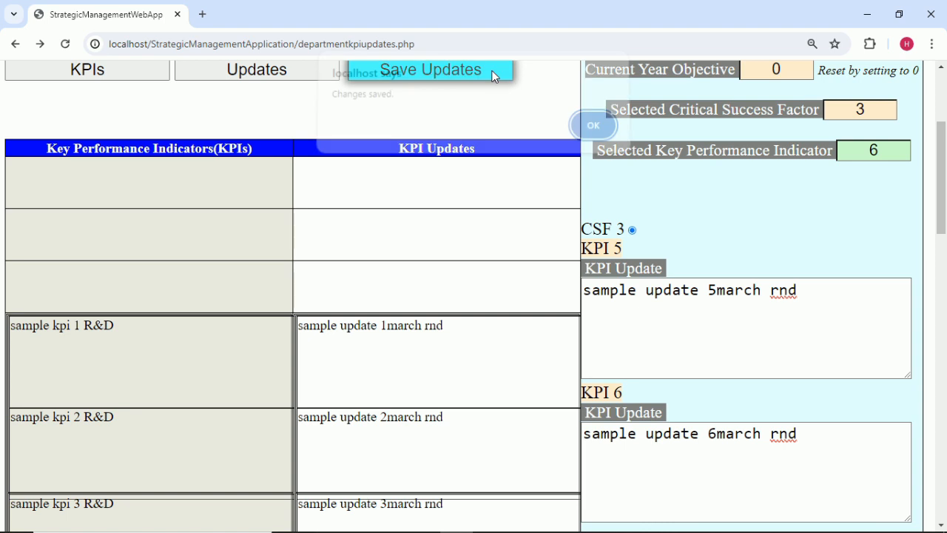
pyautogui.click(594, 131)
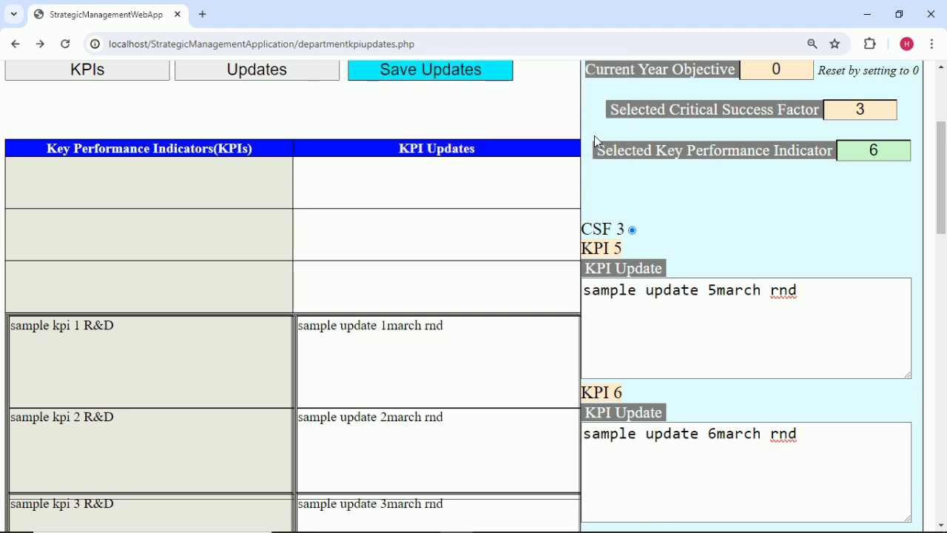
pyautogui.click(877, 105)
pyautogui.press('BackSpace')
pyautogui.write('4')
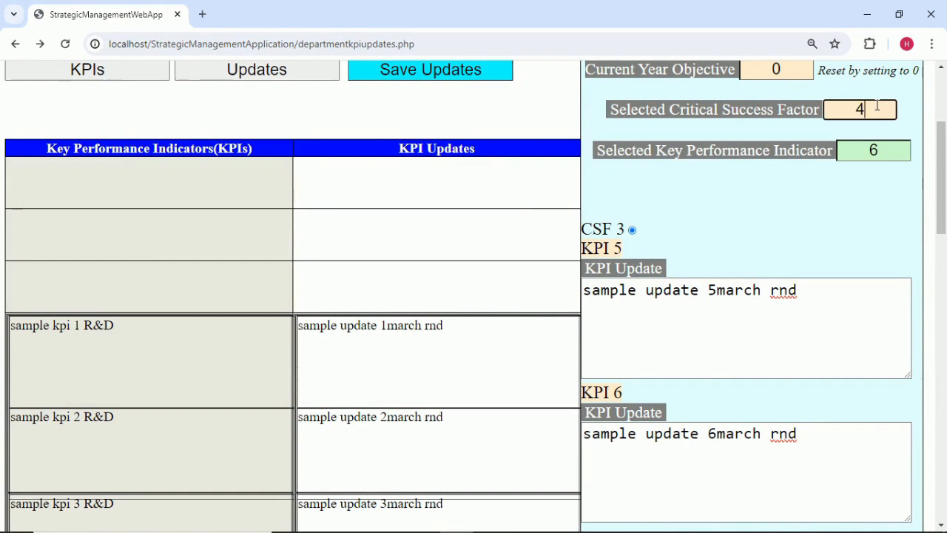
pyautogui.click(891, 219)
# Select KPI 7 and change its update to 'sample update 7march rnd'.
pyautogui.click(891, 153)
pyautogui.press('BackSpace')
pyautogui.write('7')
pyautogui.click(869, 202)
pyautogui.click(763, 311)
pyautogui.press('BackSpace')
pyautogui.press('BackSpace')
pyautogui.press('BackSpace')
pyautogui.press('BackSpace')
pyautogui.press('BackSpace')
pyautogui.write('march')
pyautogui.click(818, 188)
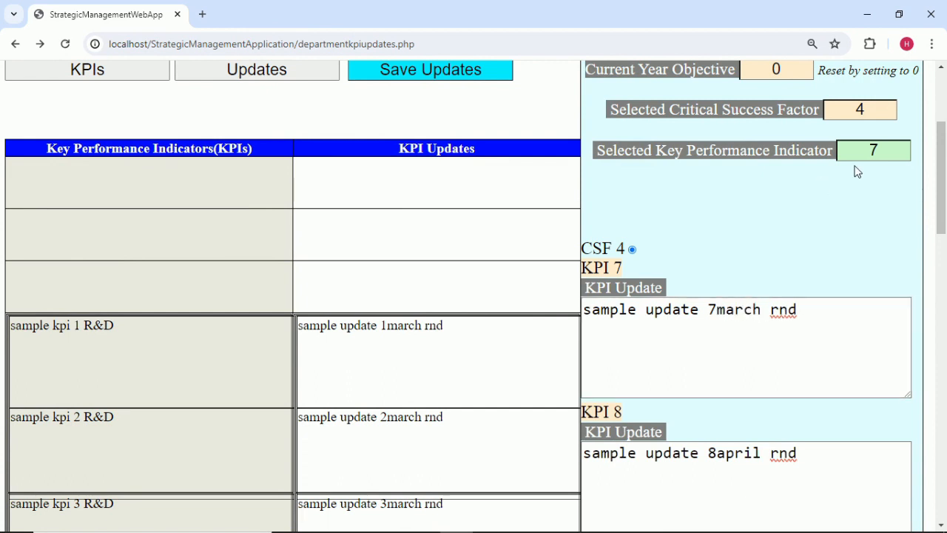
# Select KPI 8 and change its update to '8march rnd'.
pyautogui.click(896, 153)
pyautogui.write('8')
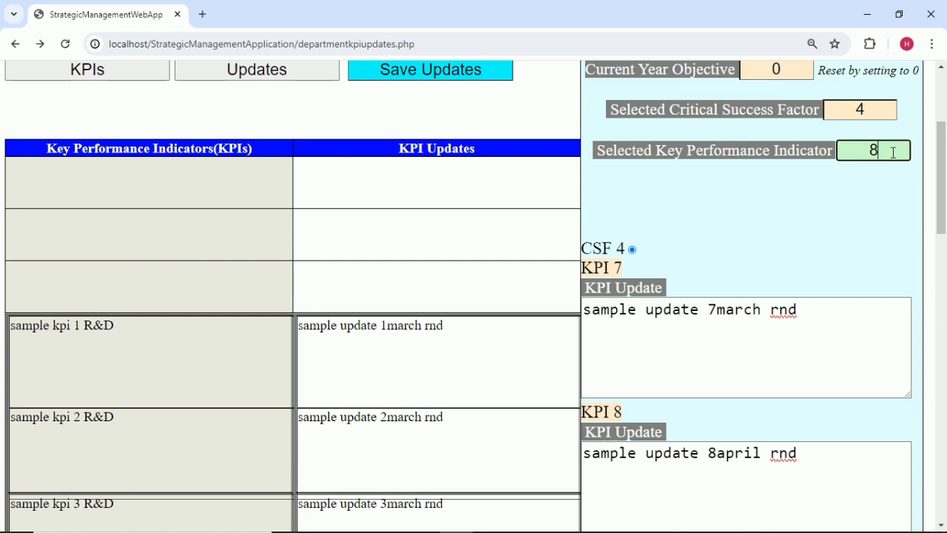
pyautogui.click(875, 204)
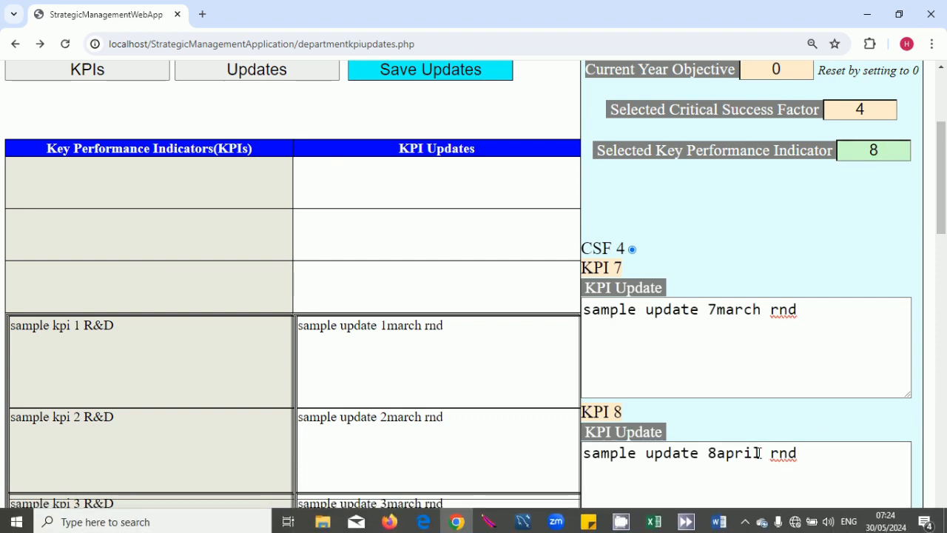
pyautogui.click(763, 454)
pyautogui.press('BackSpace')
pyautogui.press('BackSpace')
pyautogui.press('BackSpace')
pyautogui.press('BackSpace')
pyautogui.press('BackSpace')
pyautogui.write('march')
pyautogui.click(791, 244)
pyautogui.click(873, 107)
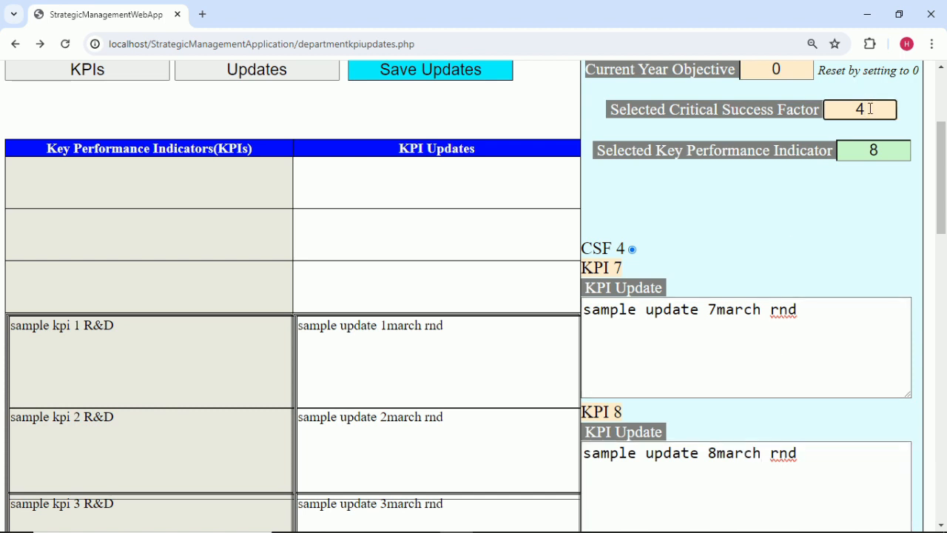
# Select CSF 5 and change the KPI 9 update to '9march rnd'.
pyautogui.click(835, 235)
pyautogui.click(905, 150)
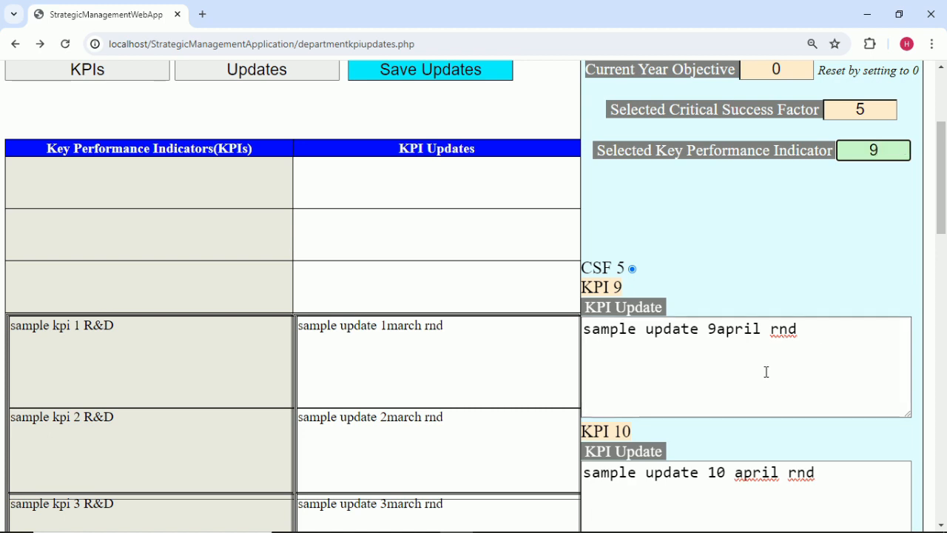
pyautogui.click(760, 328)
pyautogui.press('BackSpace')
pyautogui.press('BackSpace')
pyautogui.press('BackSpace')
pyautogui.press('BackSpace')
pyautogui.press('BackSpace')
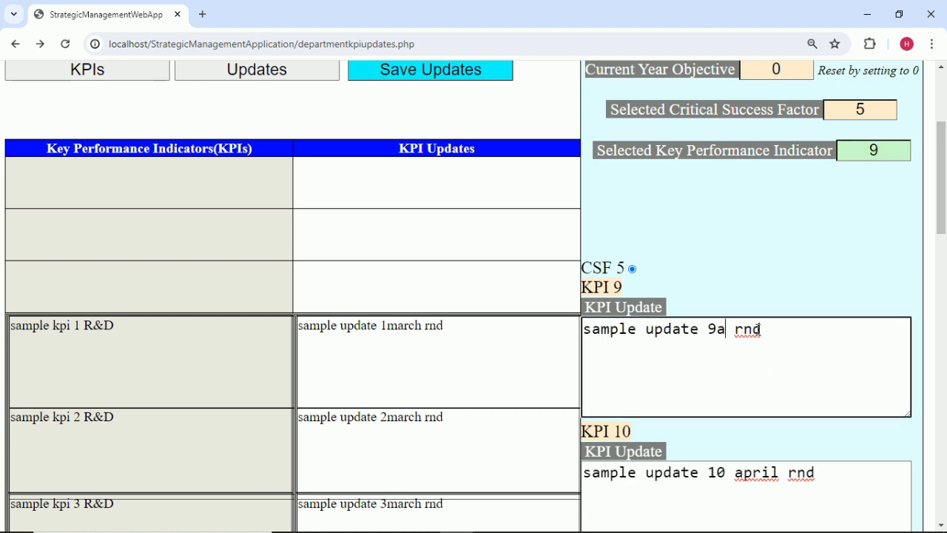
pyautogui.write('march')
pyautogui.click(779, 278)
# Change the KPI 10 update to '10 march rnd' and save all changes.
pyautogui.click(893, 150)
pyautogui.write('10')
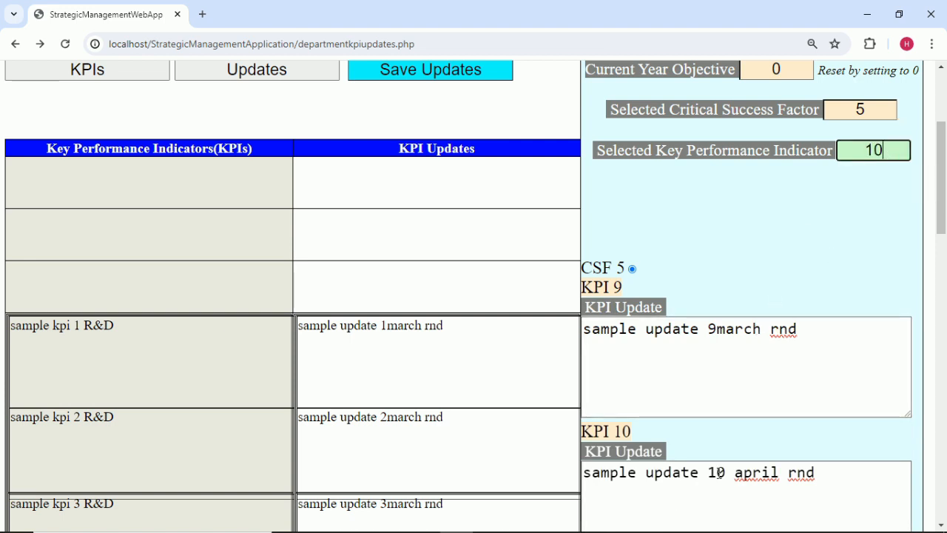
pyautogui.click(786, 472)
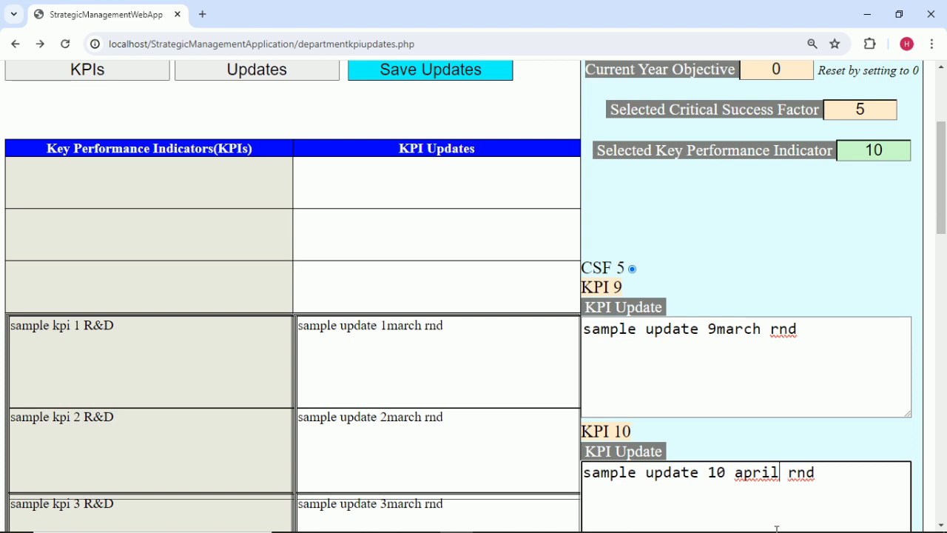
pyautogui.press('BackSpace')
pyautogui.press('BackSpace')
pyautogui.press('BackSpace')
pyautogui.press('BackSpace')
pyautogui.press('BackSpace')
pyautogui.write('march')
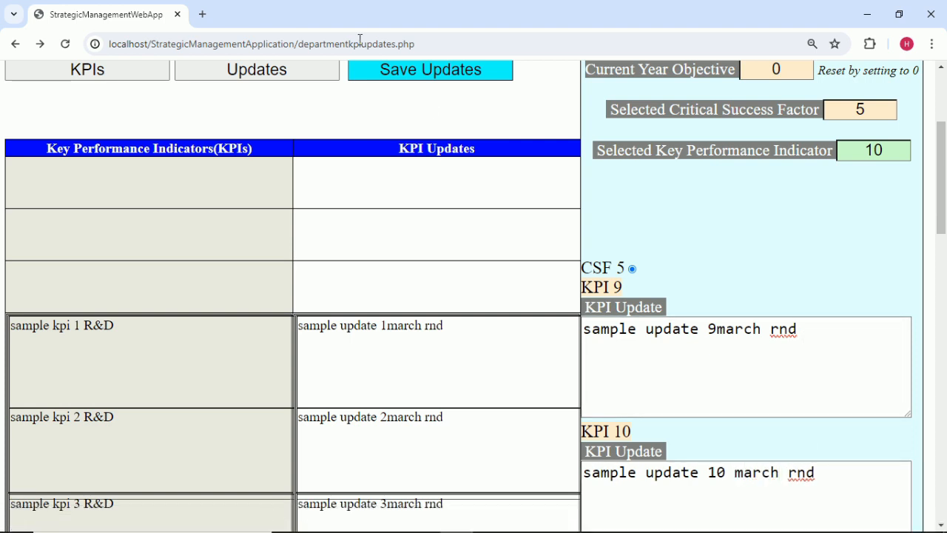
pyautogui.click(442, 66)
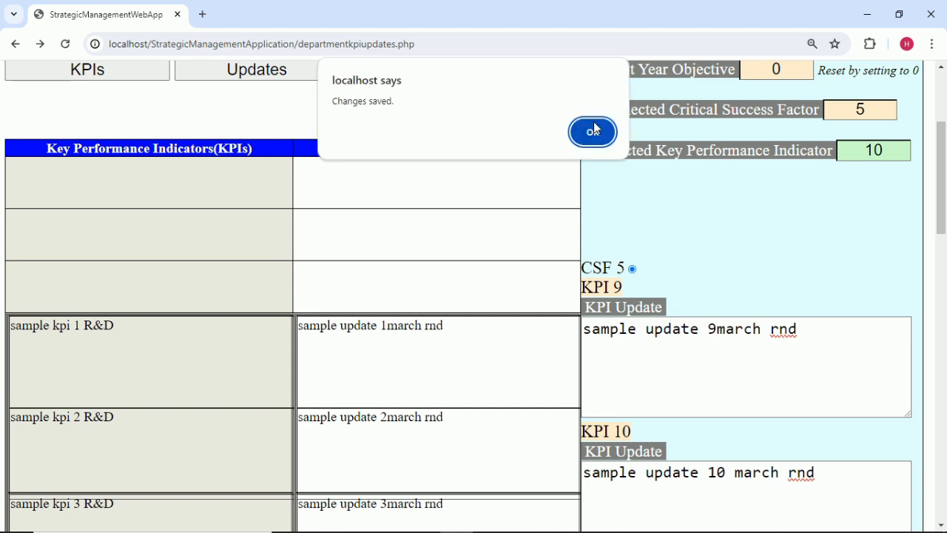
pyautogui.click(593, 131)
# Review the saved updates, then show current year objectives with their CSFs.
pyautogui.scroll(-3, 319, 200)
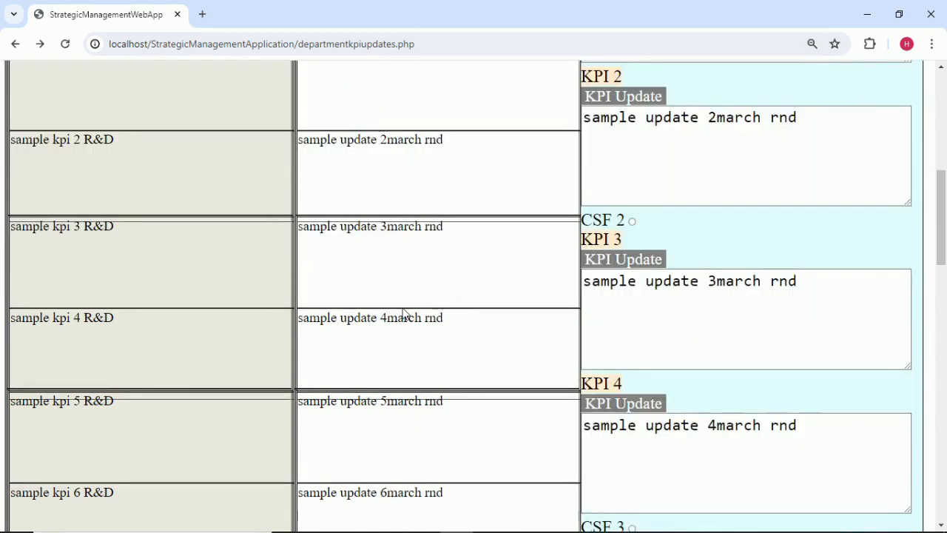
pyautogui.scroll(5, 411, 335)
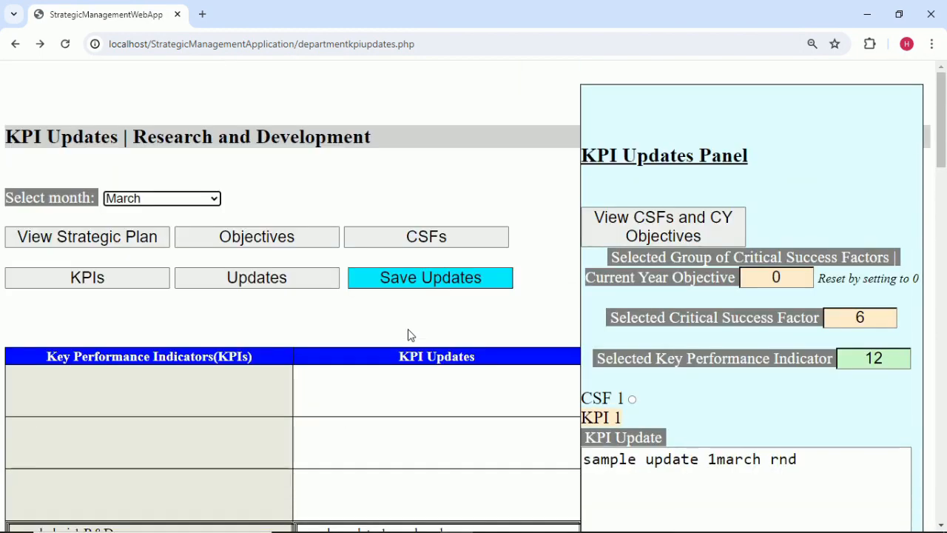
pyautogui.click(449, 229)
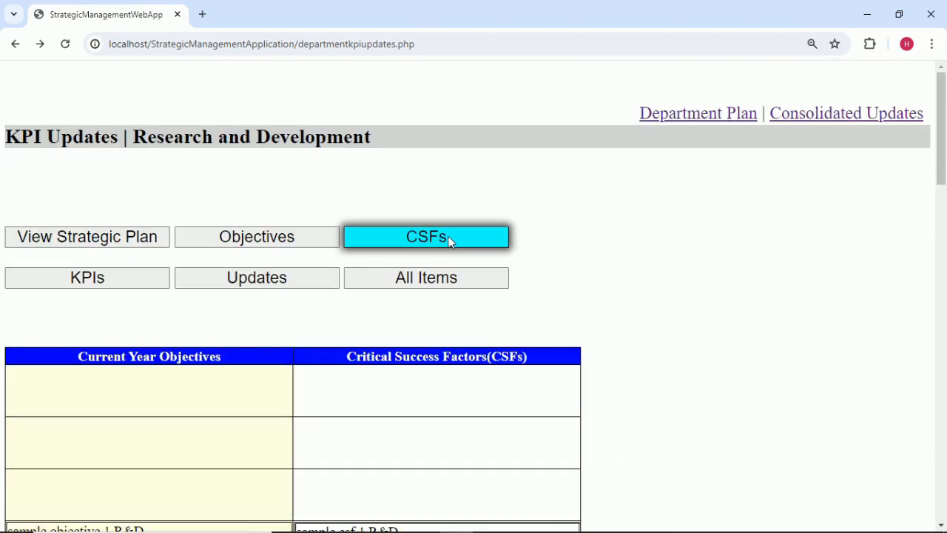
# Open Consolidated Updates for Research and Development and show its KPI updates table.
pyautogui.click(867, 118)
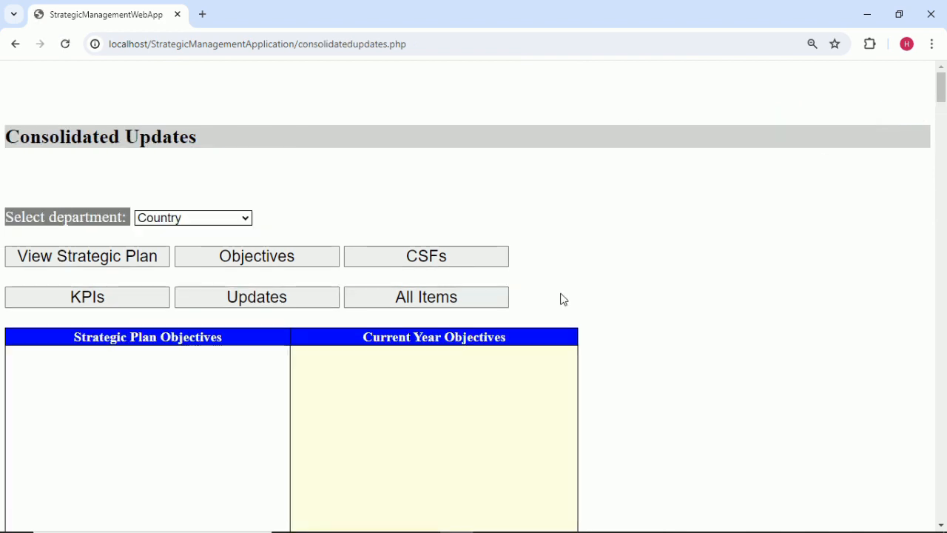
pyautogui.click(247, 220)
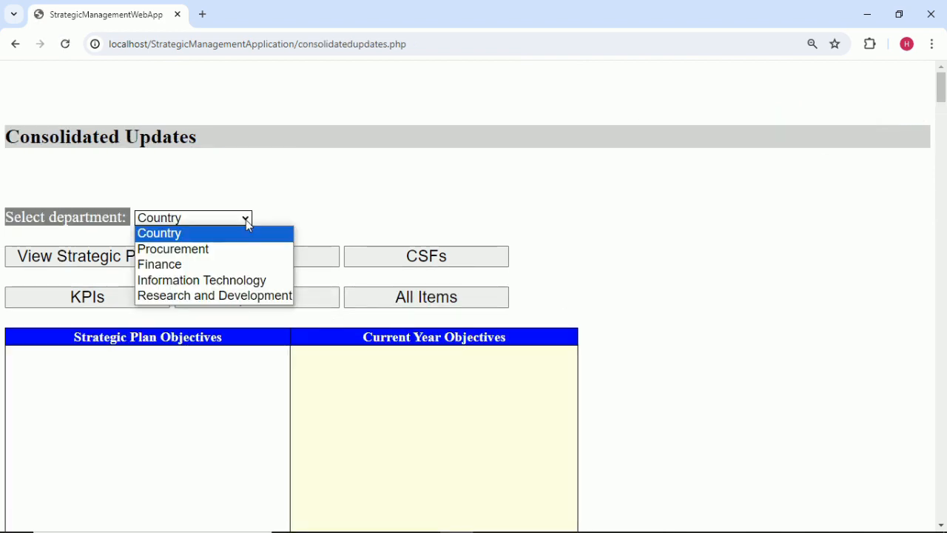
pyautogui.click(258, 296)
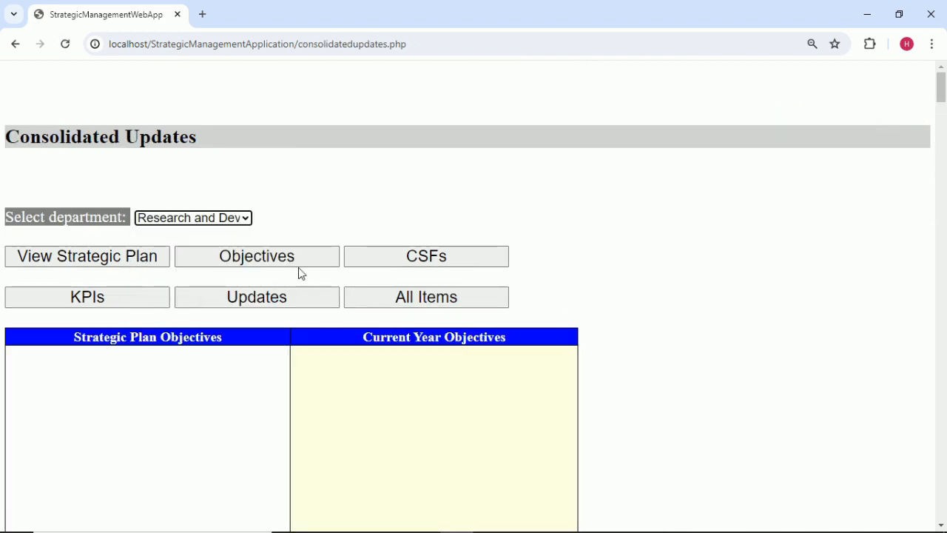
pyautogui.click(357, 264)
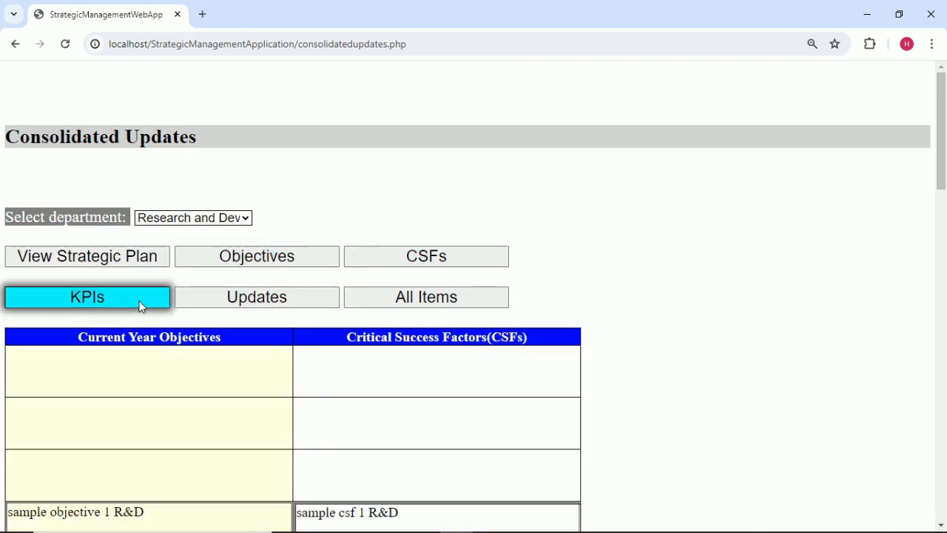
pyautogui.click(145, 309)
pyautogui.click(254, 300)
# Set the month to March and review Research and Development's March updates.
pyautogui.scroll(-2, 513, 313)
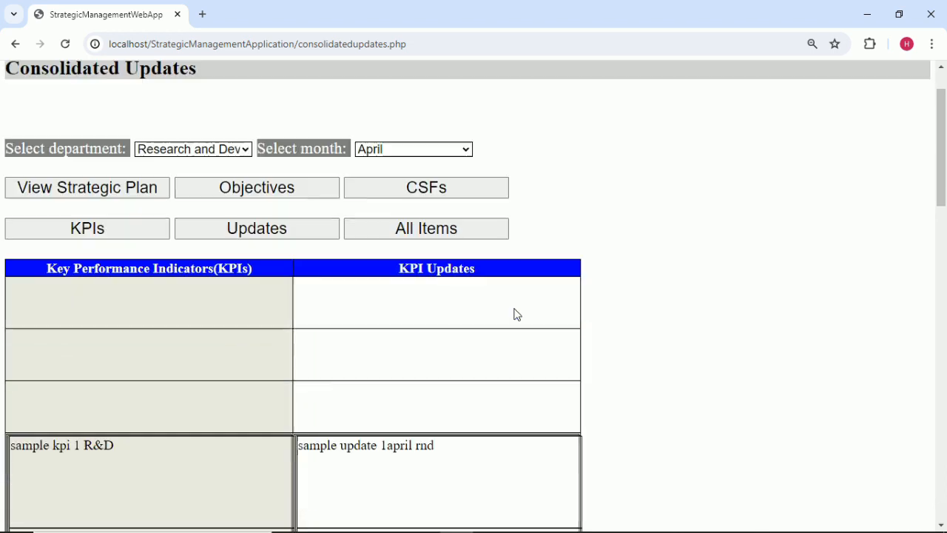
pyautogui.scroll(2, 442, 370)
pyautogui.click(464, 218)
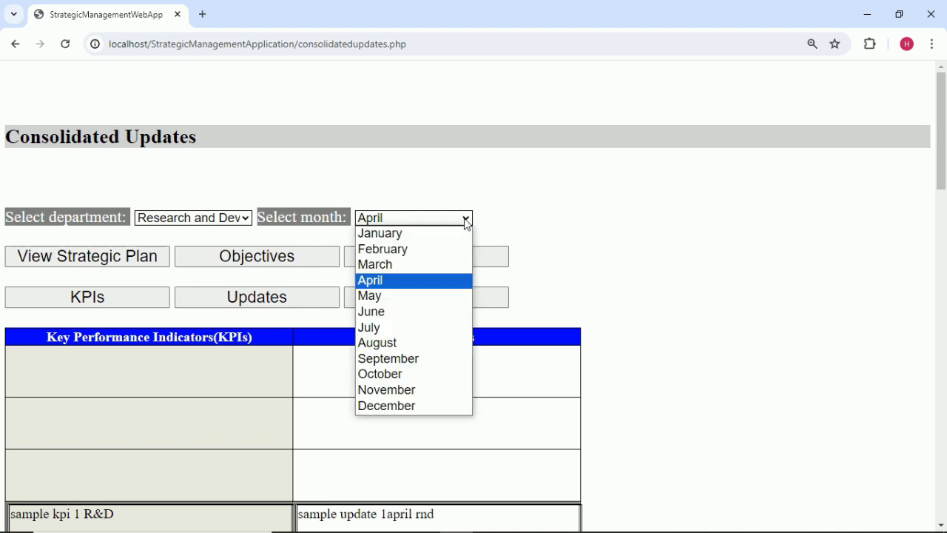
pyautogui.click(413, 267)
pyautogui.scroll(-5, 488, 270)
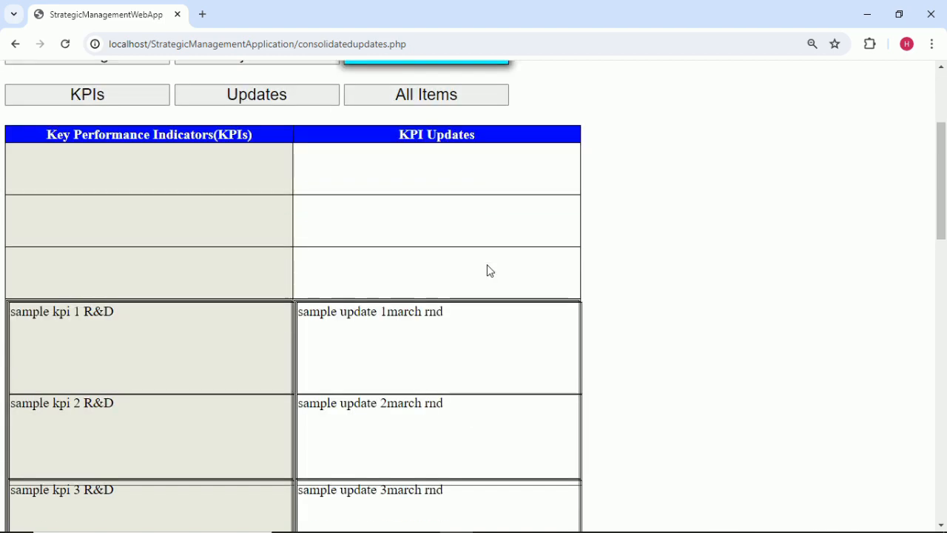
pyautogui.scroll(5, 489, 270)
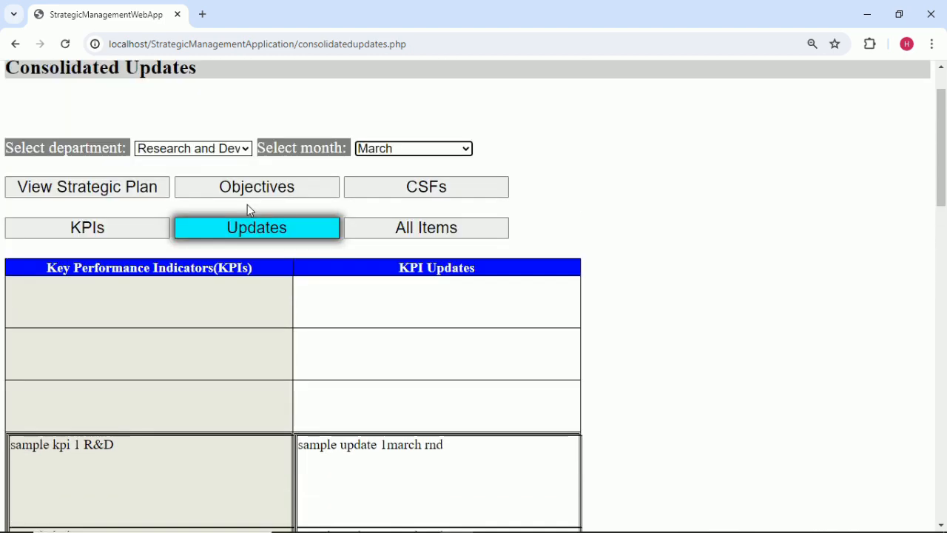
pyautogui.click(235, 151)
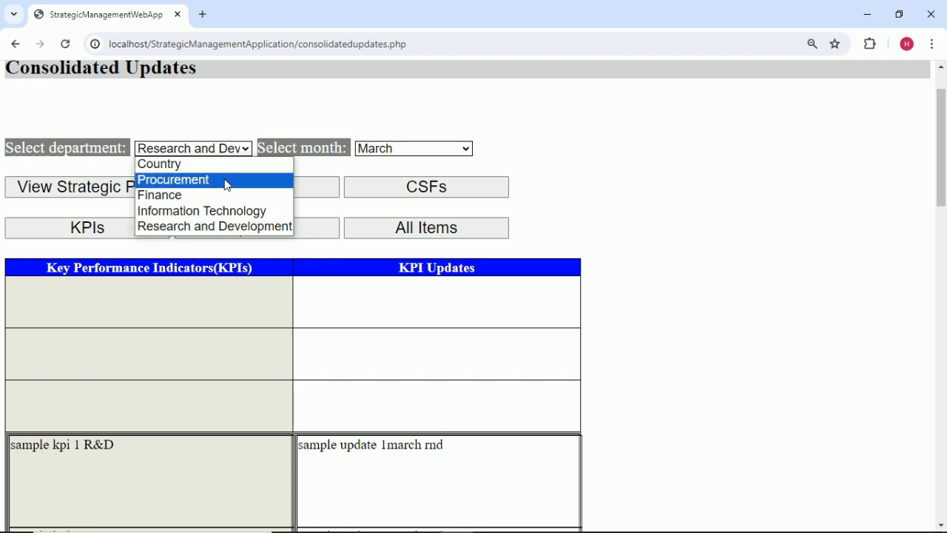
# Select the Procurement department and show its KPI updates table.
pyautogui.click(225, 180)
pyautogui.click(387, 194)
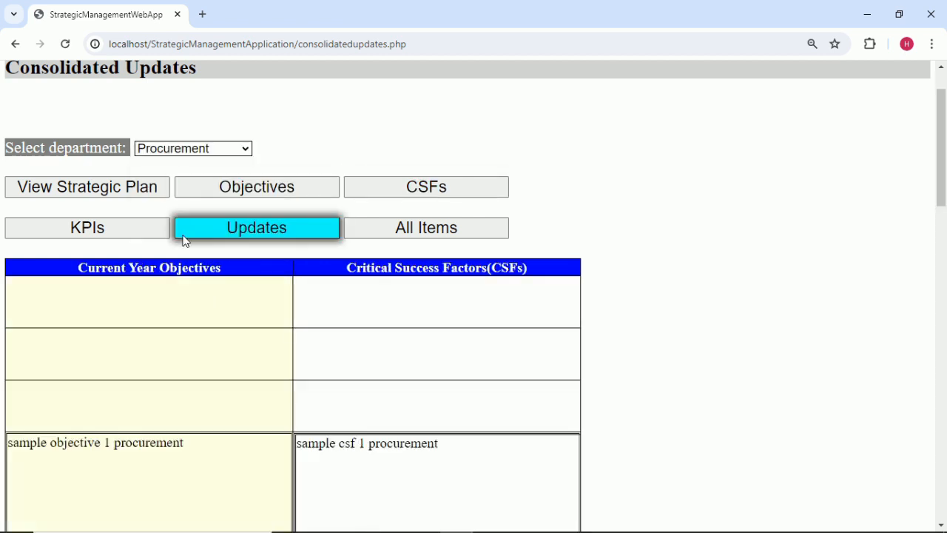
pyautogui.click(130, 233)
pyautogui.click(241, 239)
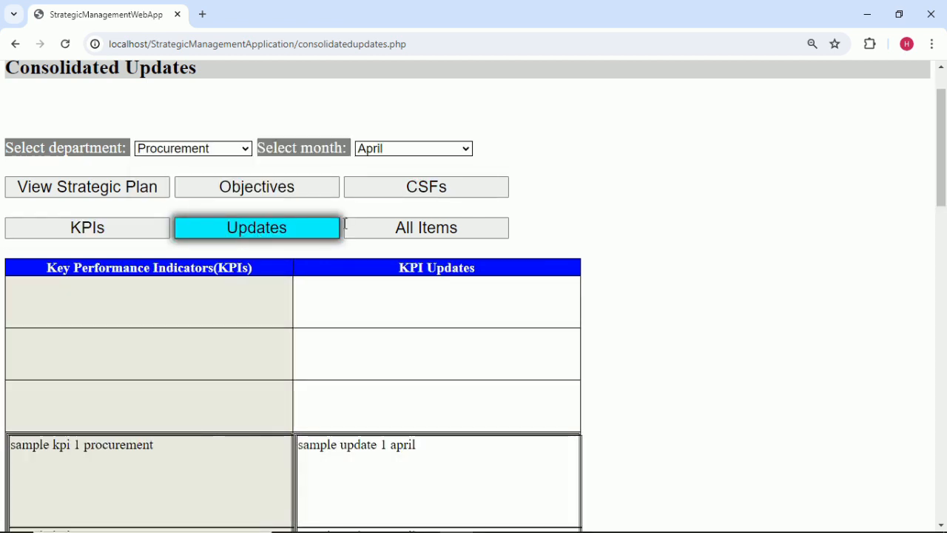
pyautogui.scroll(-1, 417, 145)
pyautogui.scroll(1, 416, 144)
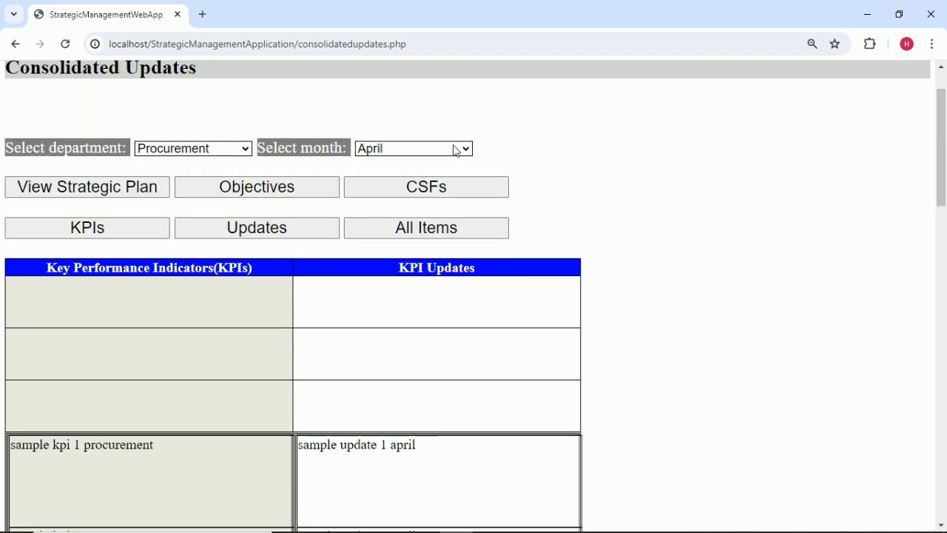
# Set the month to March and scroll through Procurement's March KPI updates.
pyautogui.click(460, 148)
pyautogui.click(397, 196)
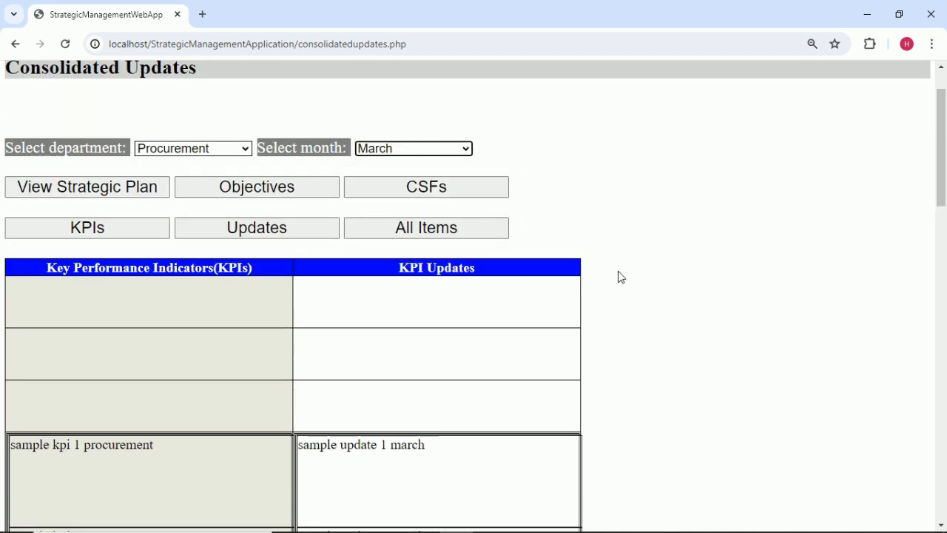
pyautogui.scroll(-1, 617, 277)
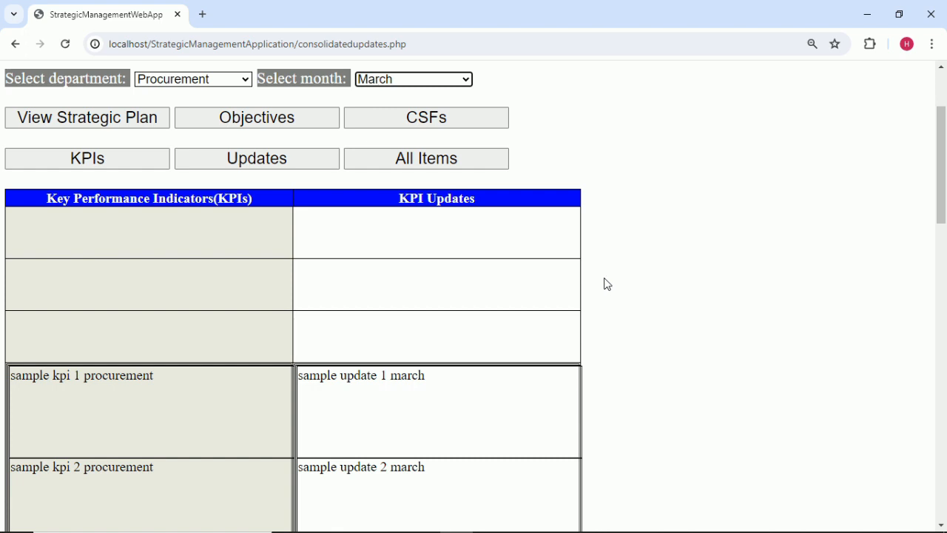
pyautogui.scroll(-3, 301, 322)
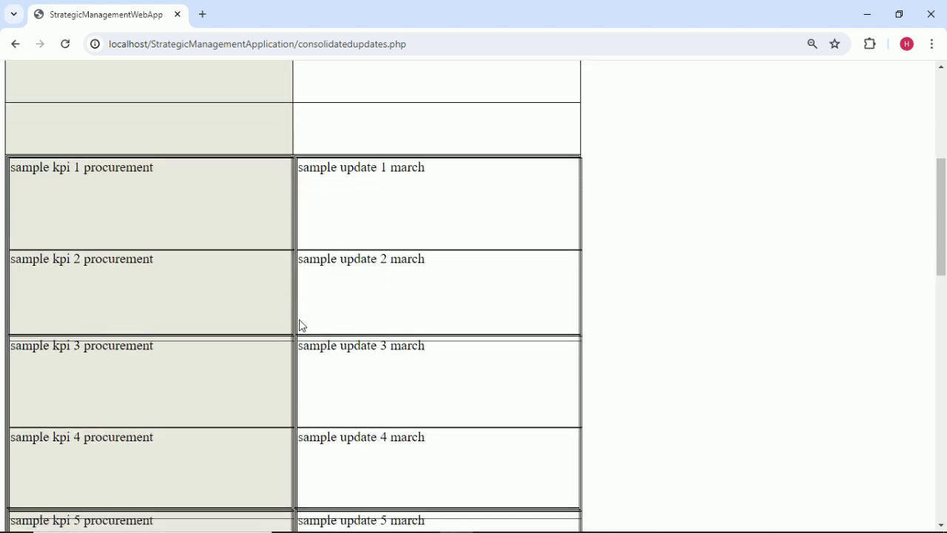
pyautogui.scroll(4, 300, 325)
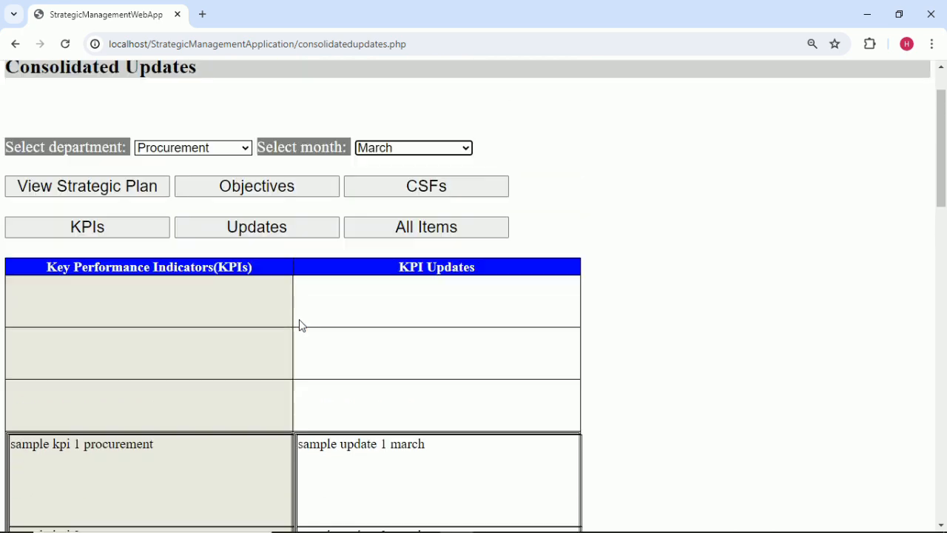
pyautogui.scroll(1, 301, 325)
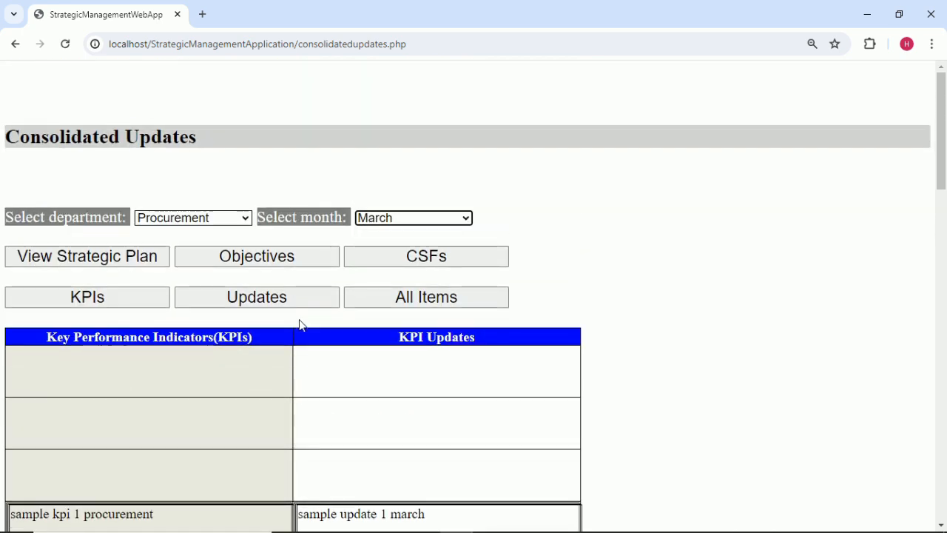
pyautogui.scroll(-1, 300, 325)
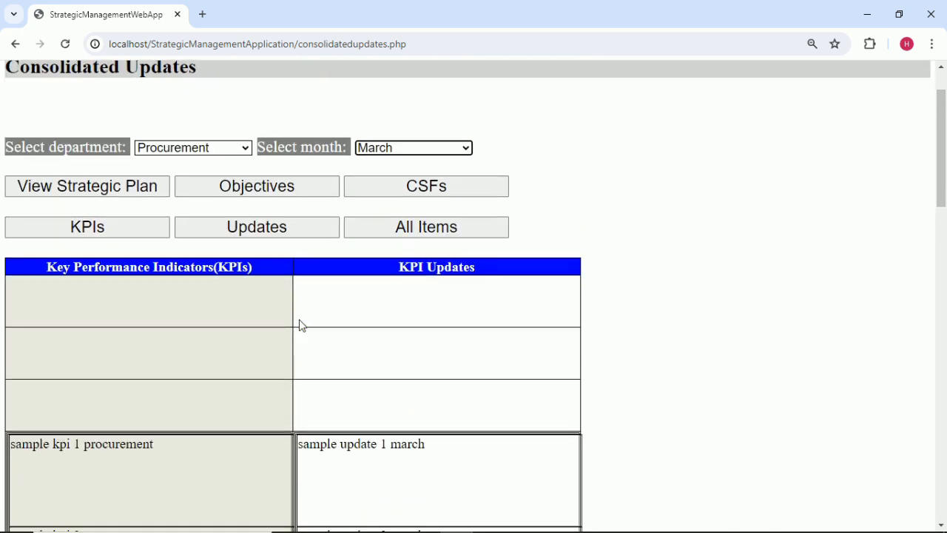
pyautogui.scroll(-1, 300, 325)
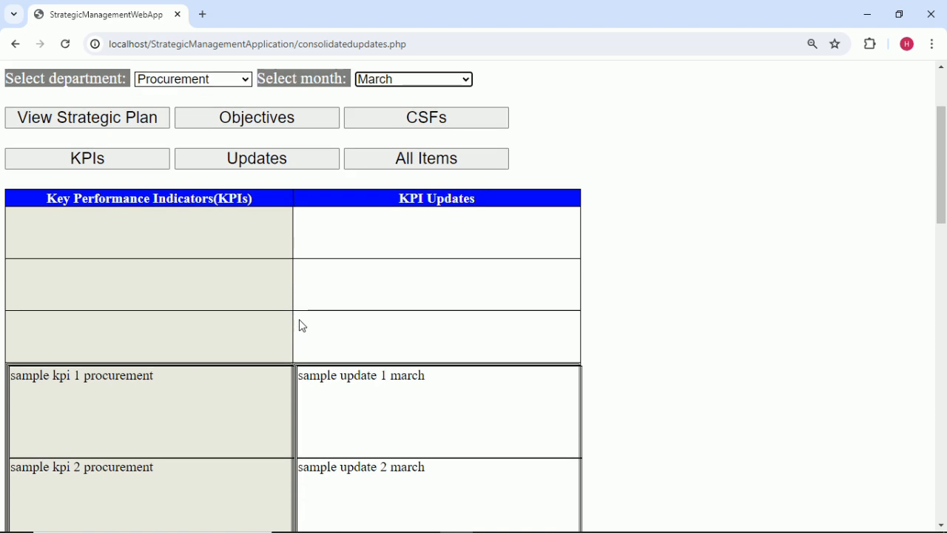